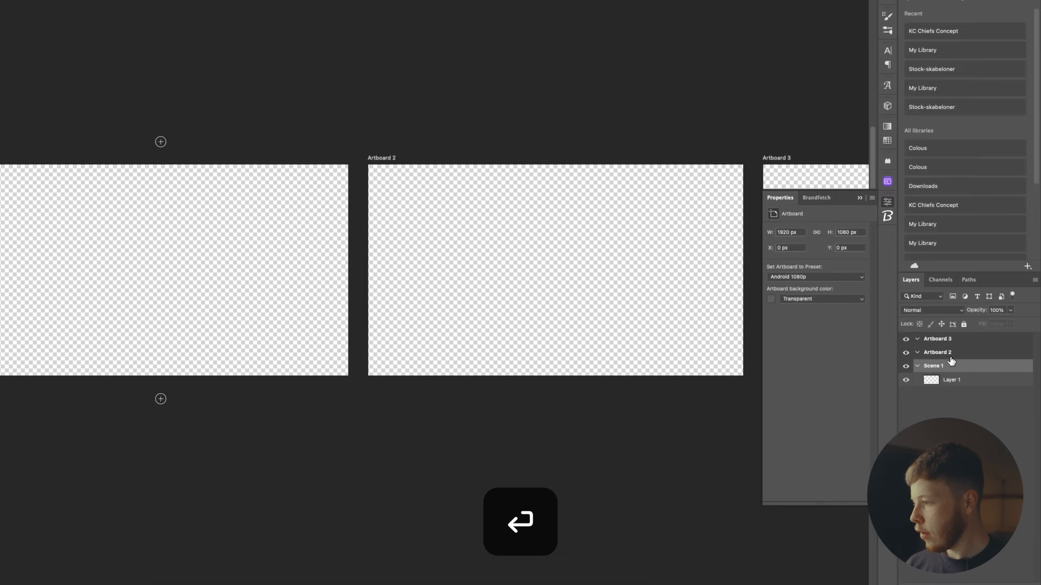
Rename the second and third artboards to 'Scene 2' and 'Scene 3'.
key("BackSpace")
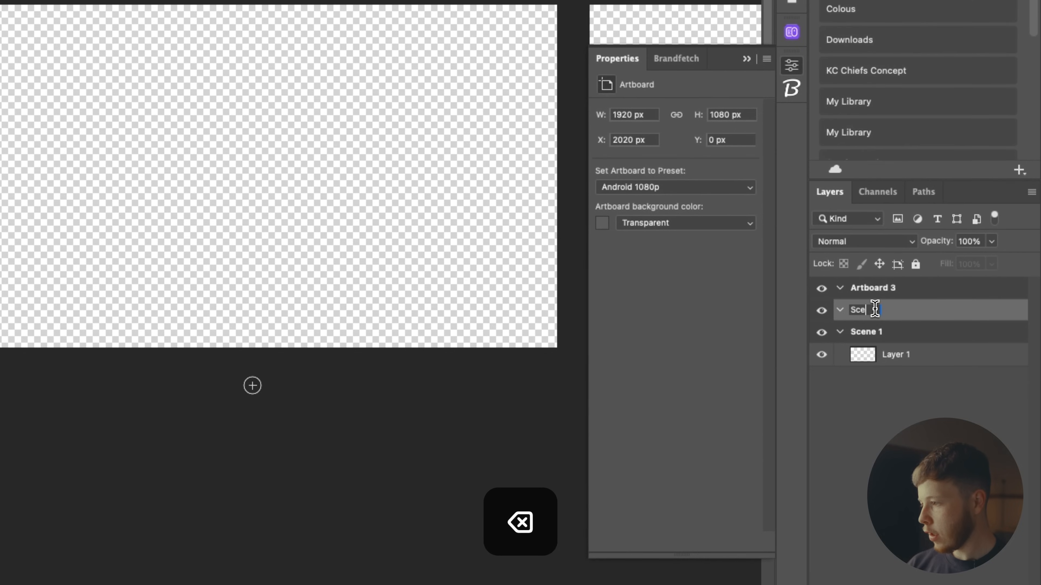
type("ne 2")
key("Return")
double_click(878, 289)
type("Scene 3")
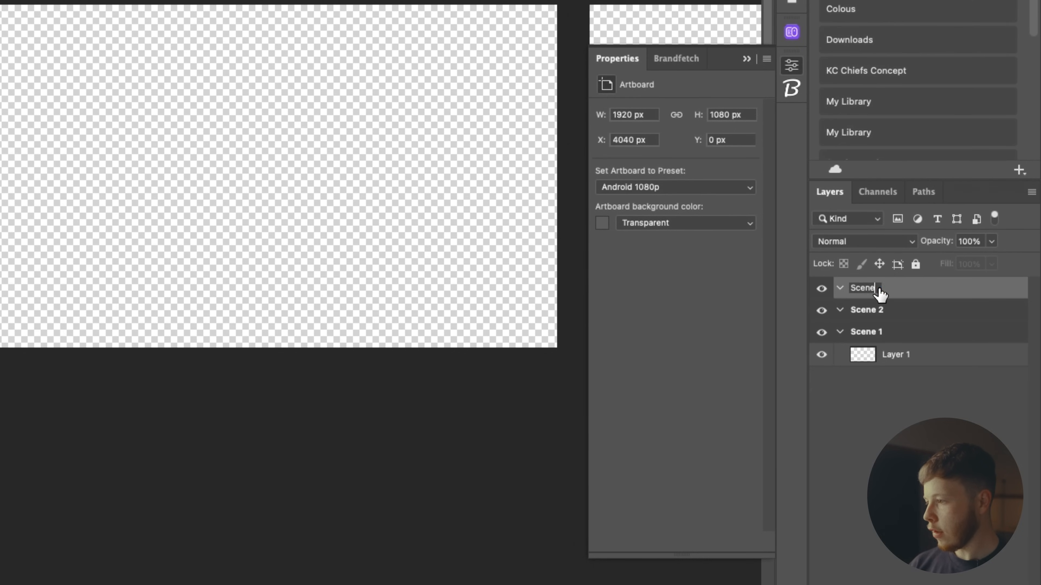
key("Return")
Keep white as the background colour and fill Layer 1 in Scene 1 with it.
left_click(318, 340)
key("space")
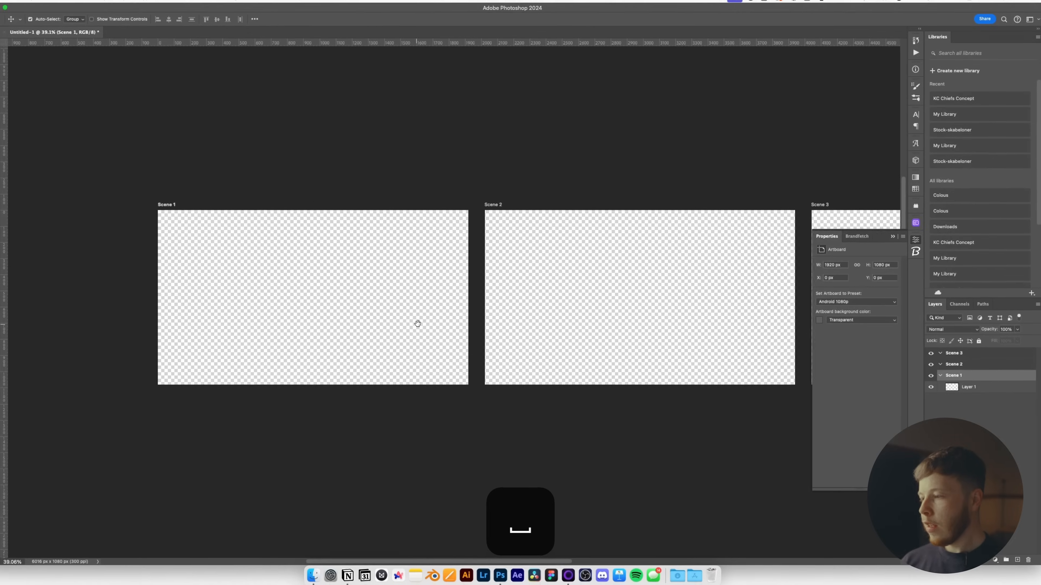
left_click_drag(421, 319, 449, 317)
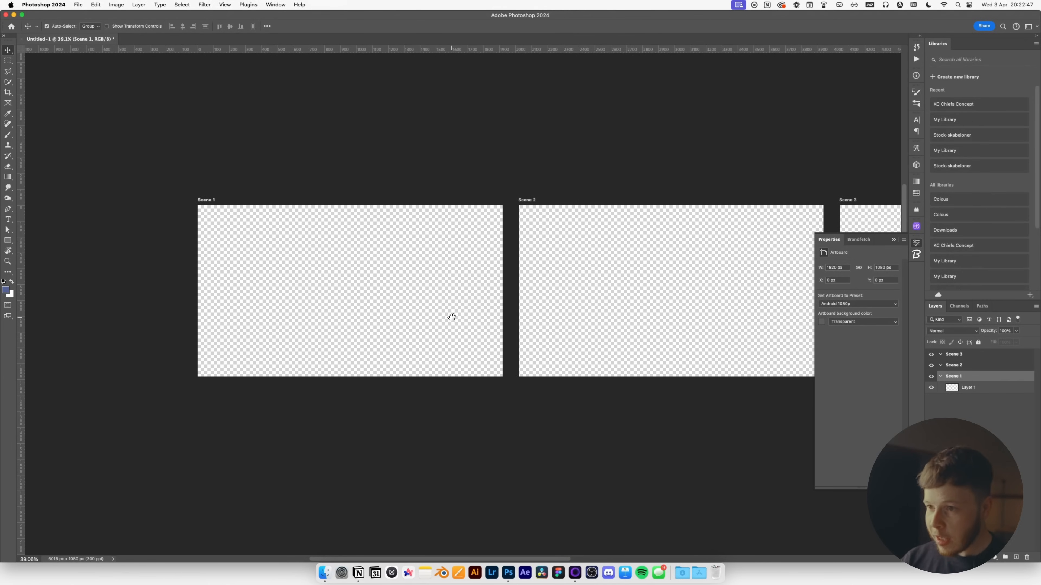
key("space")
left_click_drag(308, 320, 397, 329)
scroll(395, 330, "up", 2)
left_click_drag(486, 316, 458, 340)
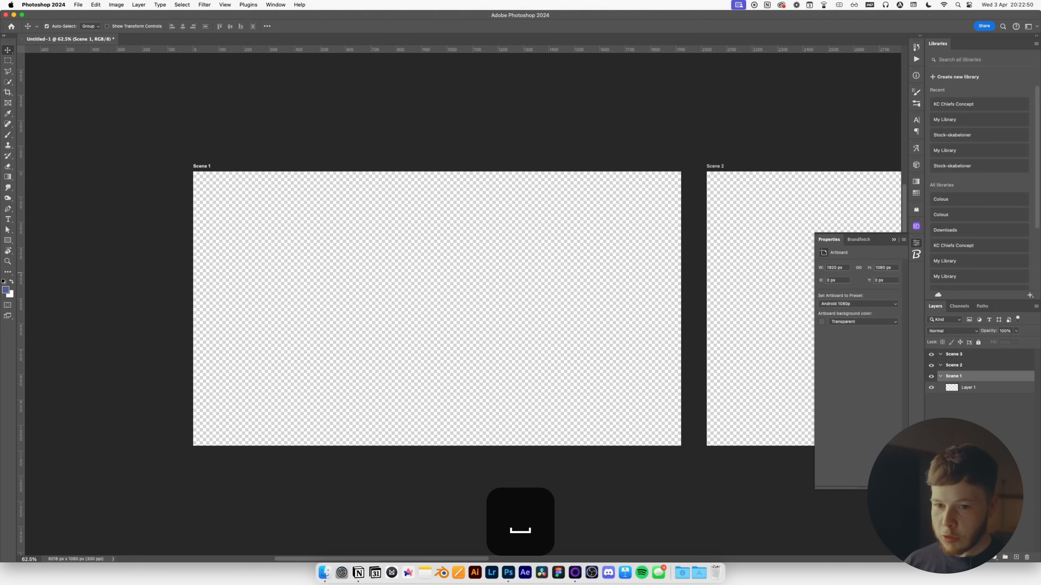
left_click(12, 294)
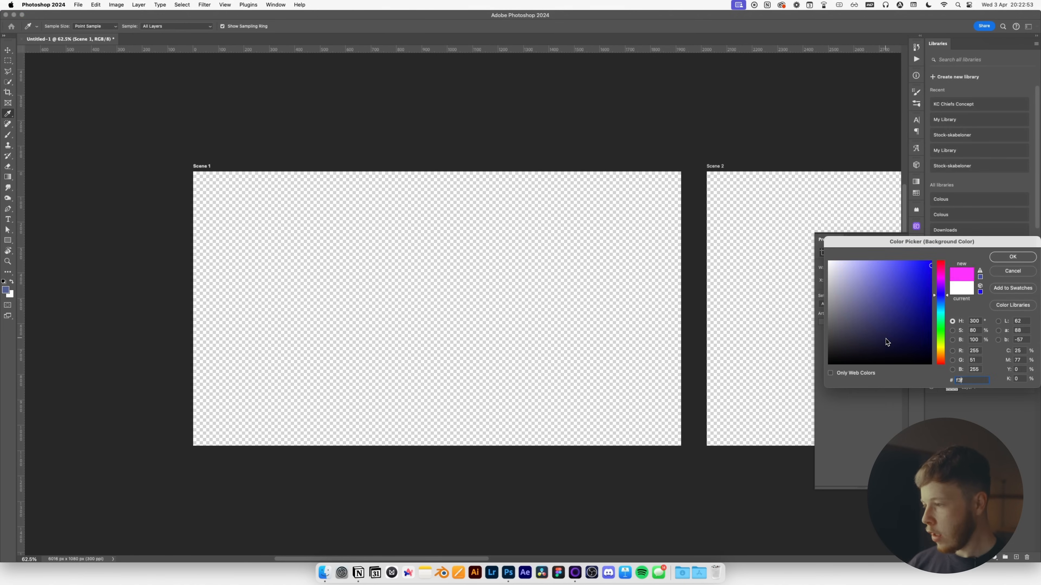
key("Return")
key("super+BackSpace")
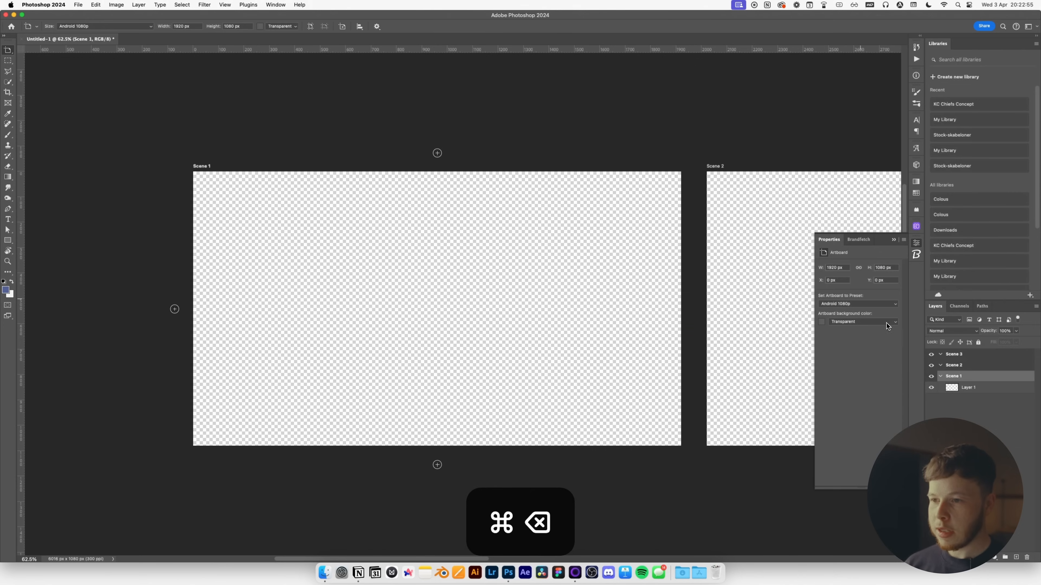
key("v")
left_click(977, 389)
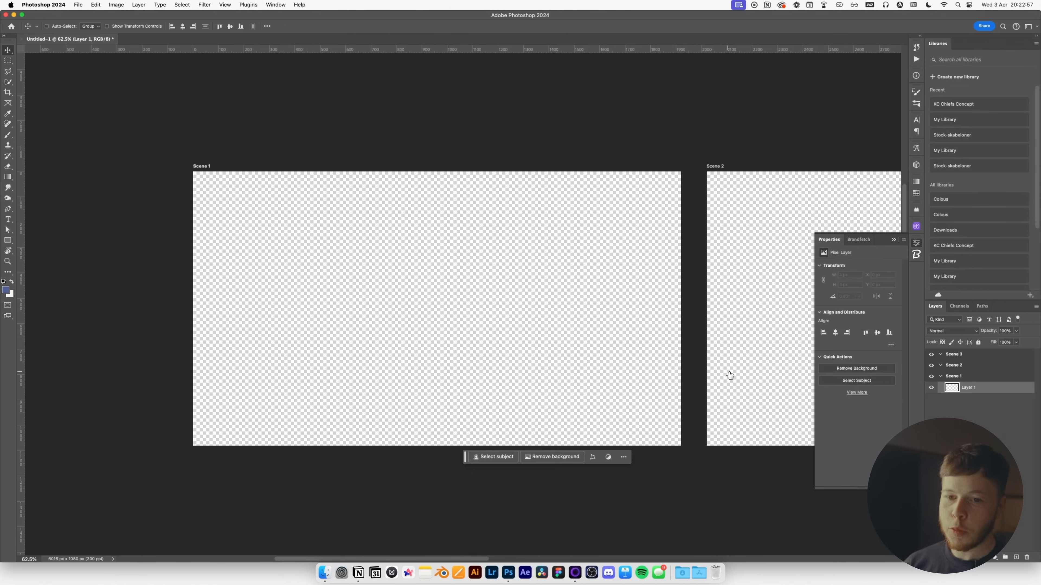
key("super+BackSpace")
Copy the white layer and paste it into Scene 2 and Scene 3.
key("space")
left_click_drag(609, 320, 417, 323)
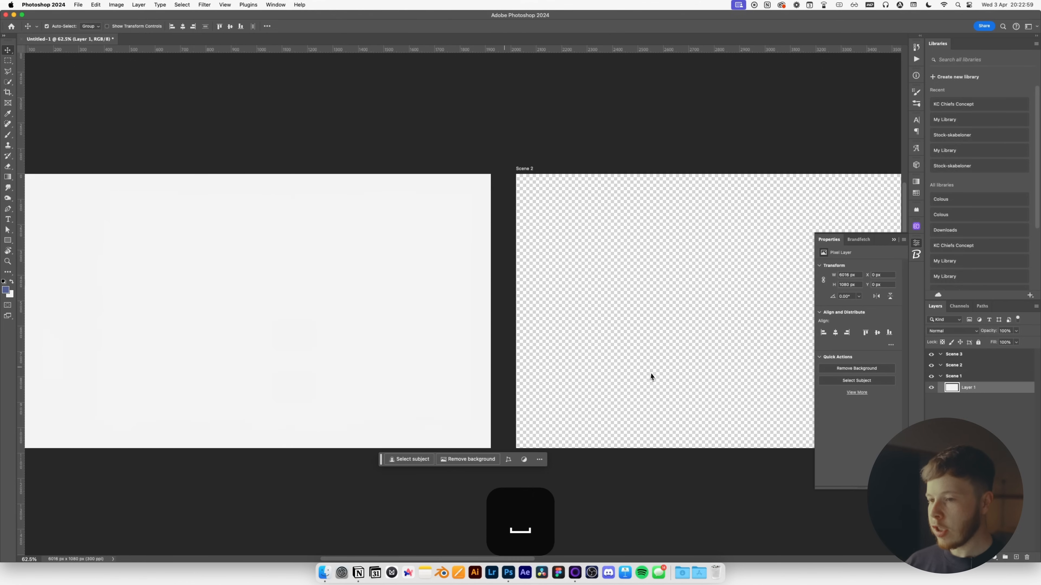
key("super+c")
key("super+v")
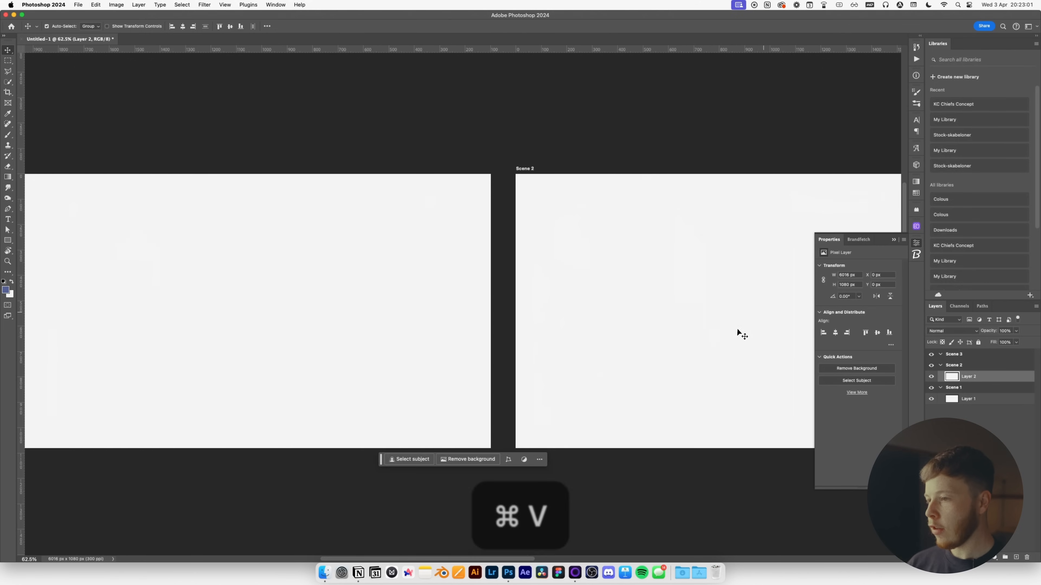
key("space")
scroll(546, 321, "right", 10)
key("super+v")
key("space")
scroll(636, 320, "left", 10)
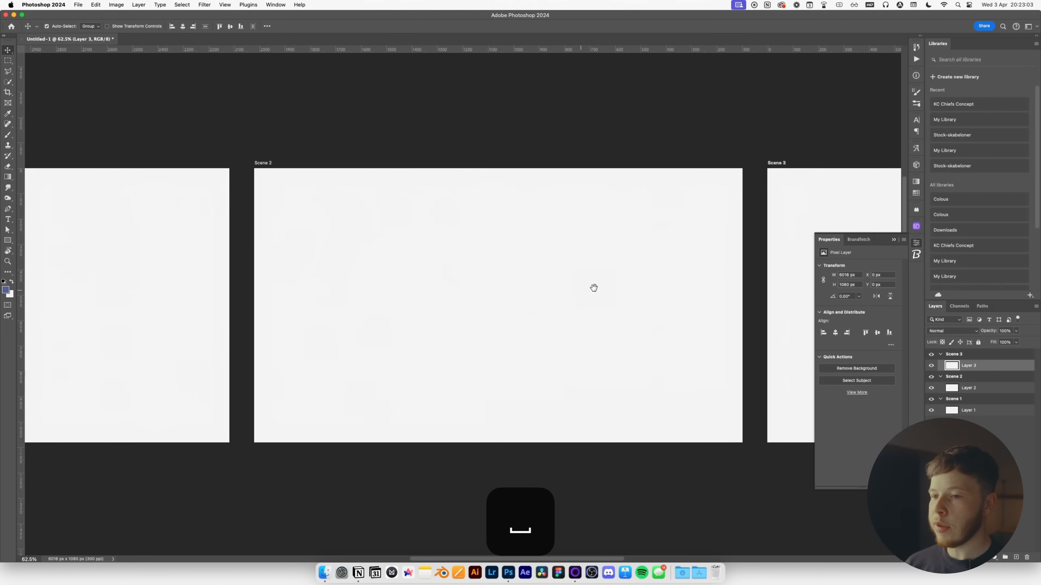
key("super+Tab")
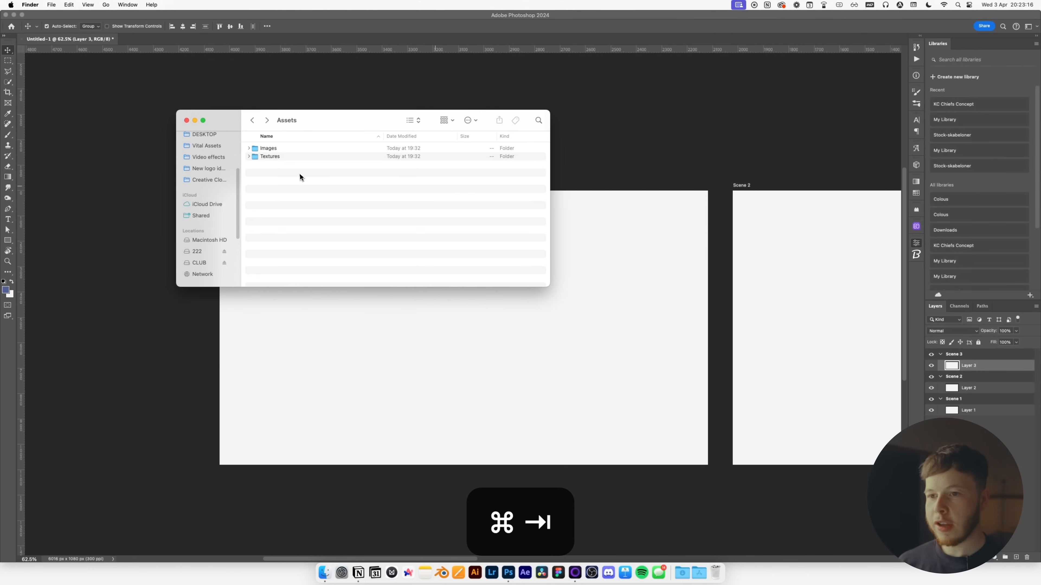
Open the Images folder and Quick Look through the Edison photos, ending on Edison 6.jpeg.
double_click(265, 148)
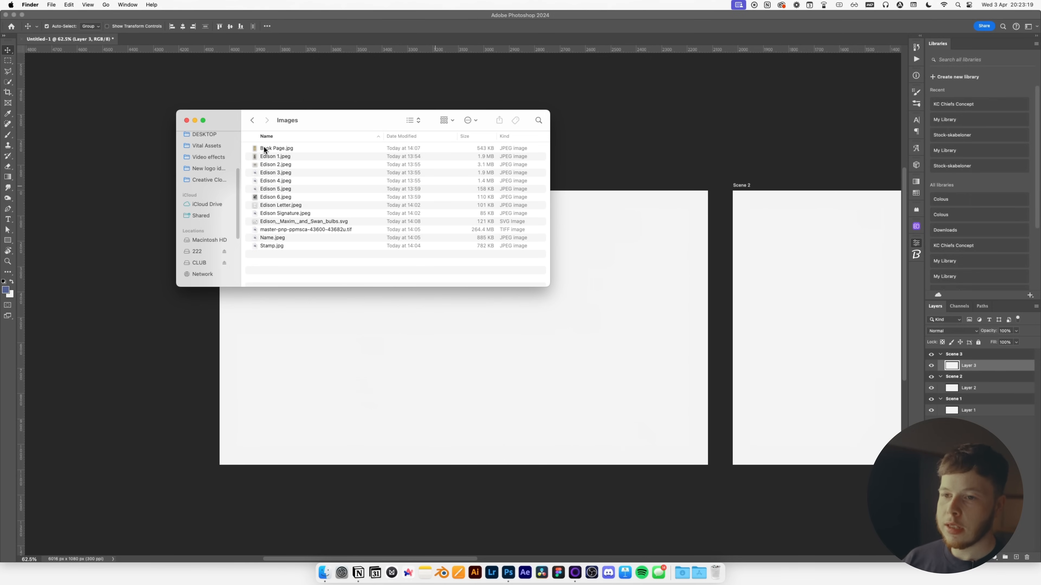
left_click(281, 223)
key("space")
key("space")
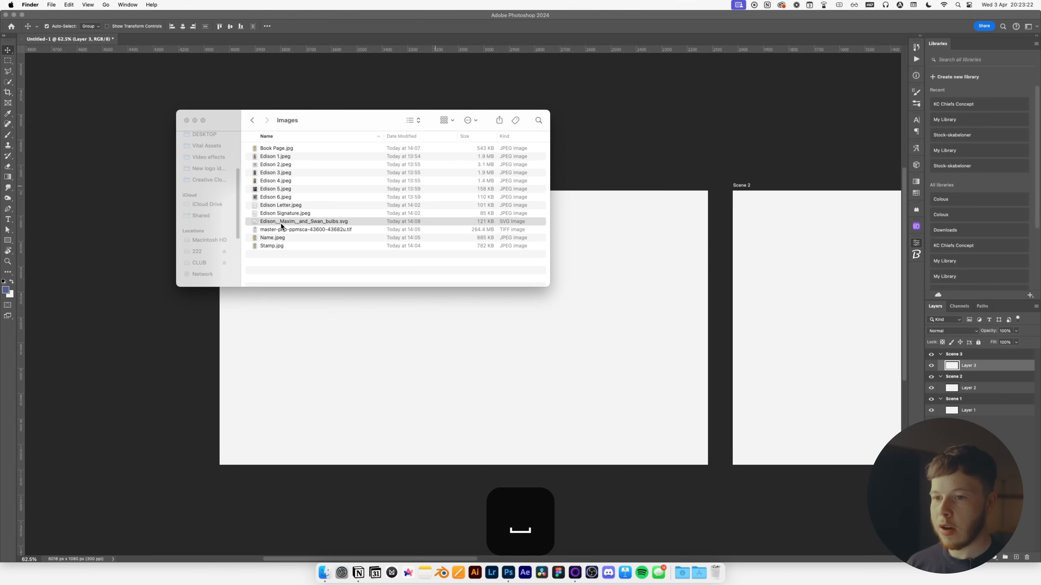
key("Up")
key("Up")
key("Up")
key("Up")
key("Up")
key("Up")
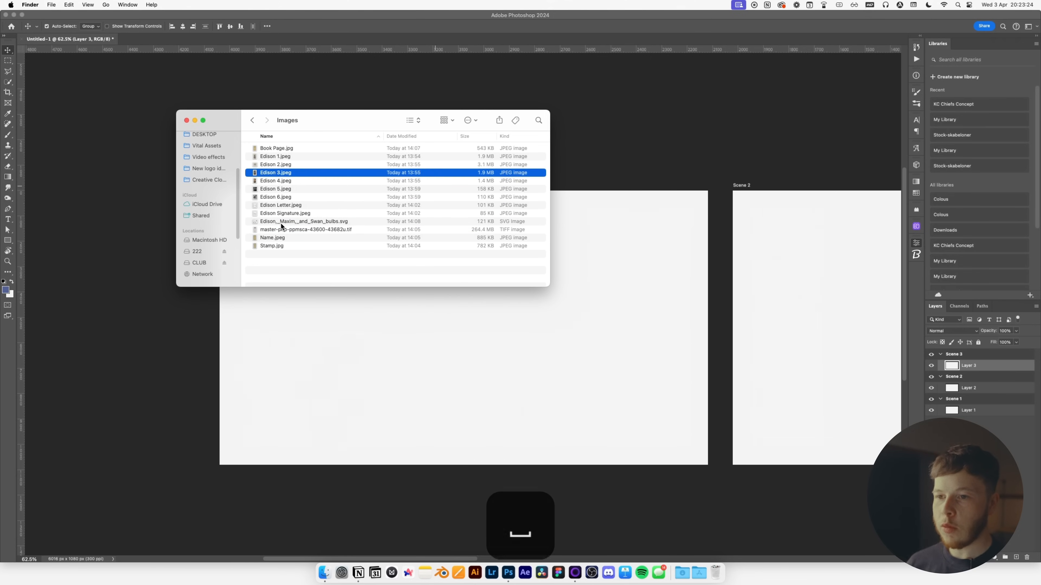
key("space")
key("Down")
key("Down")
key("Down")
key("Up")
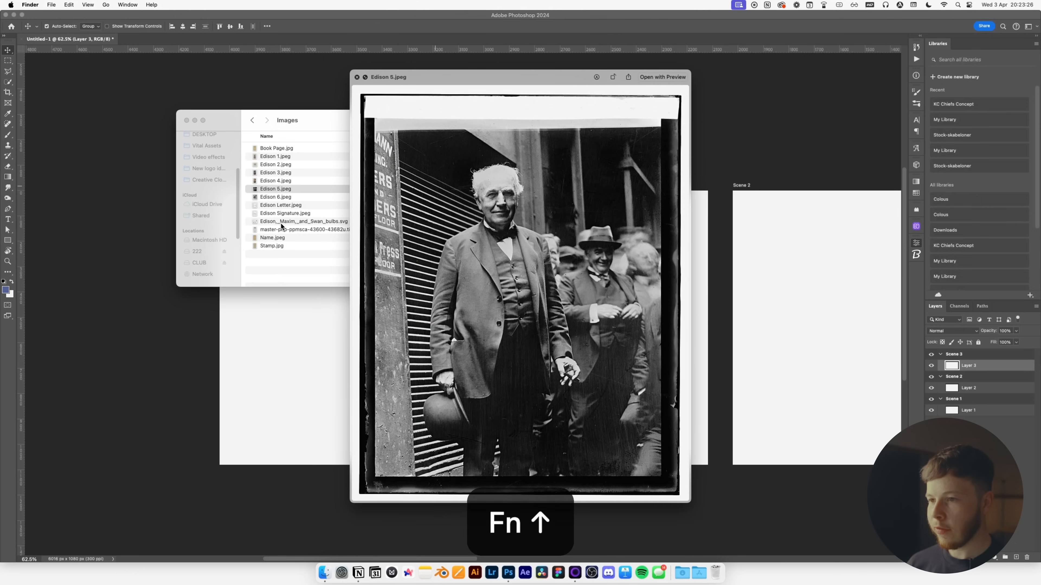
key("Down")
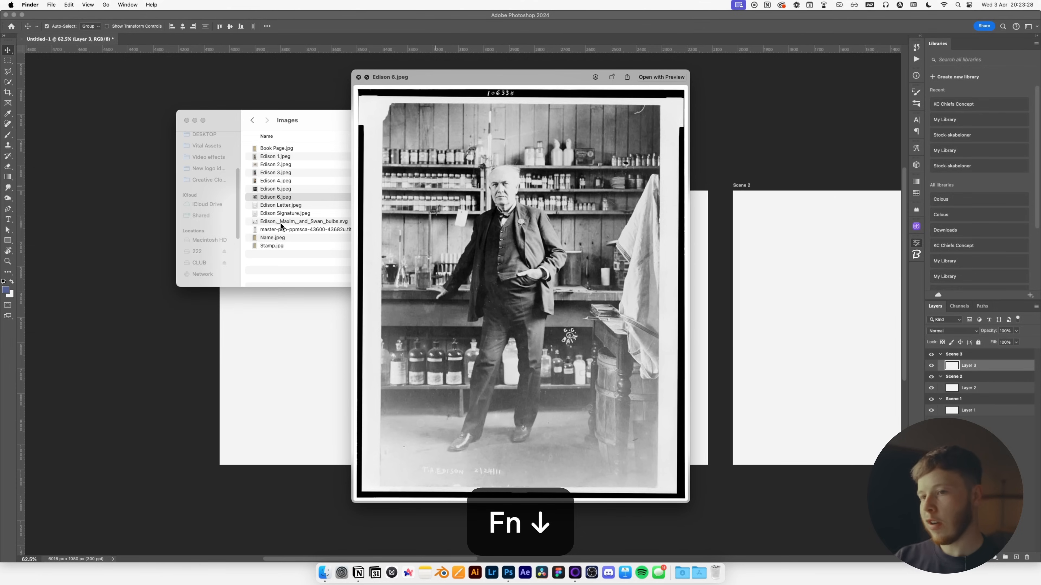
key("space")
Place Edison 6.jpeg unchanged from Camera Raw and move its layer into the Scene 1 group.
left_click_drag(280, 199, 469, 334)
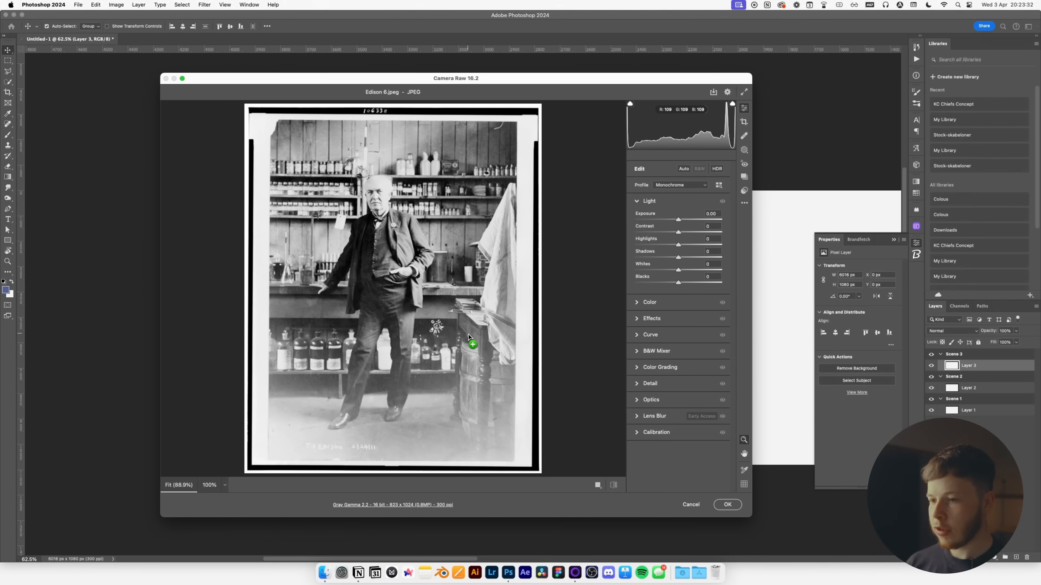
key("Return")
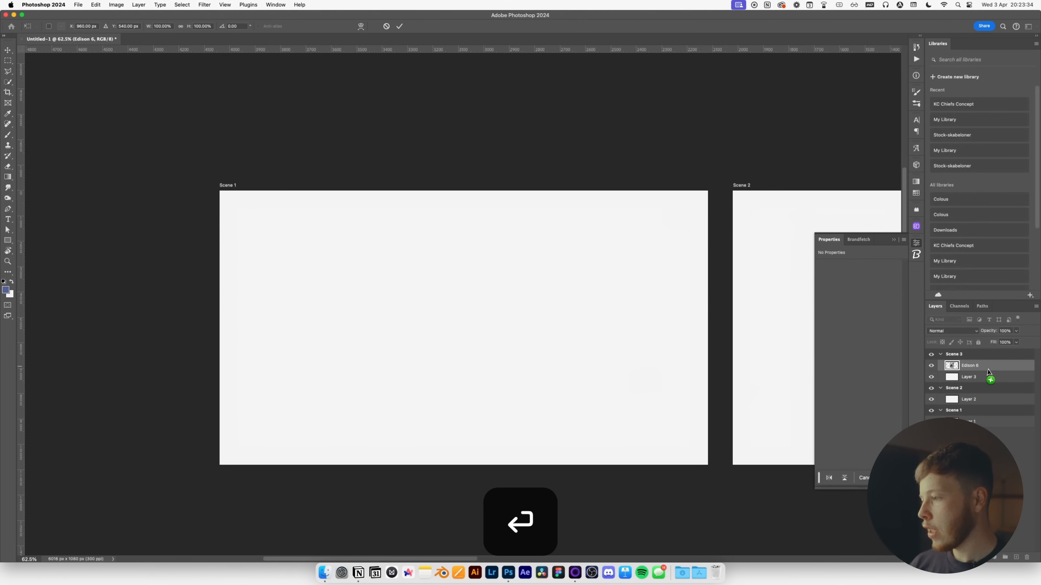
scroll(603, 342, "down", 5)
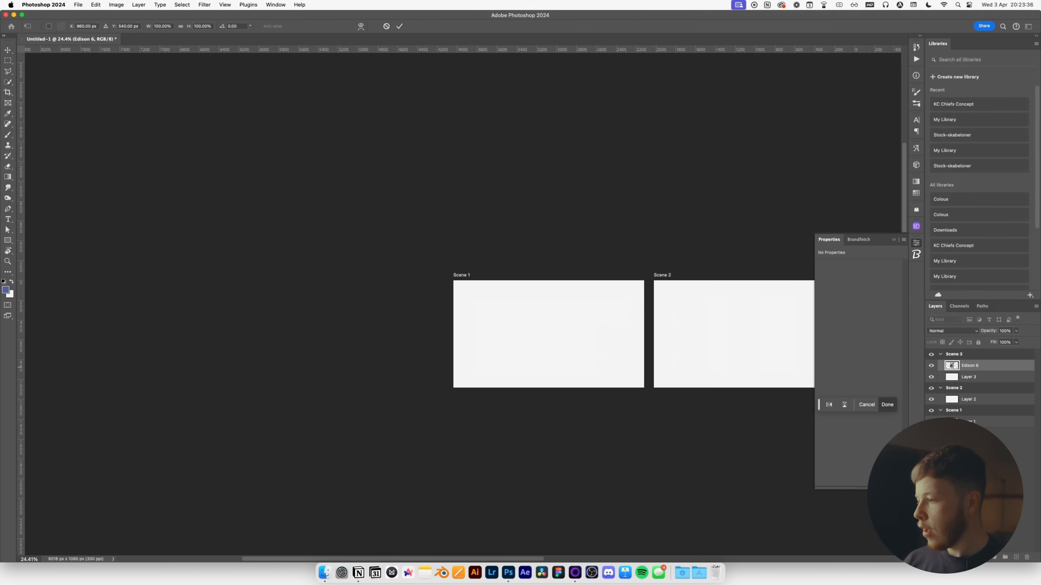
left_click_drag(972, 372, 965, 415)
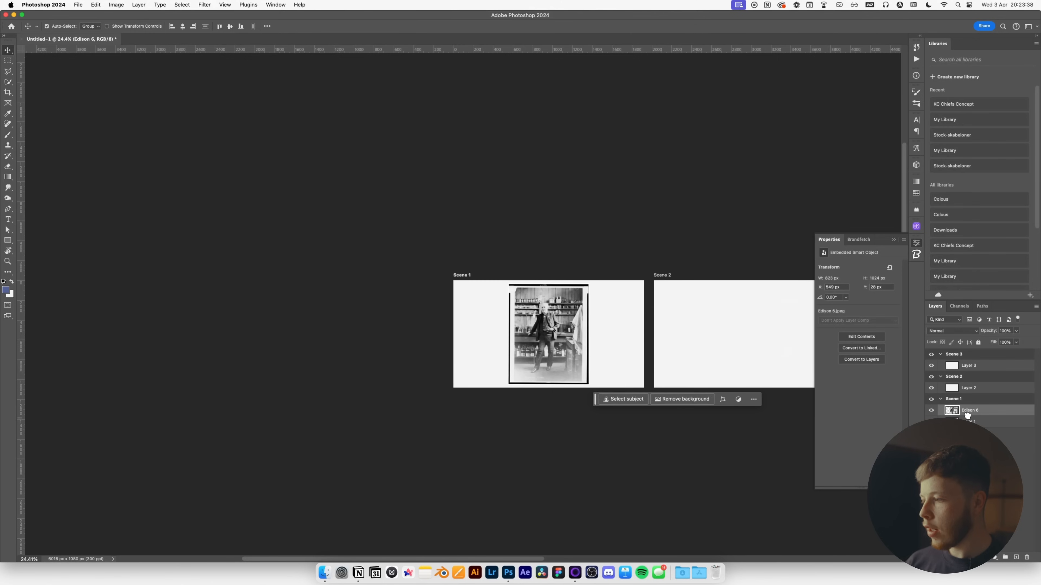
scroll(547, 305, "up", 10)
scroll(601, 329, "down", 3)
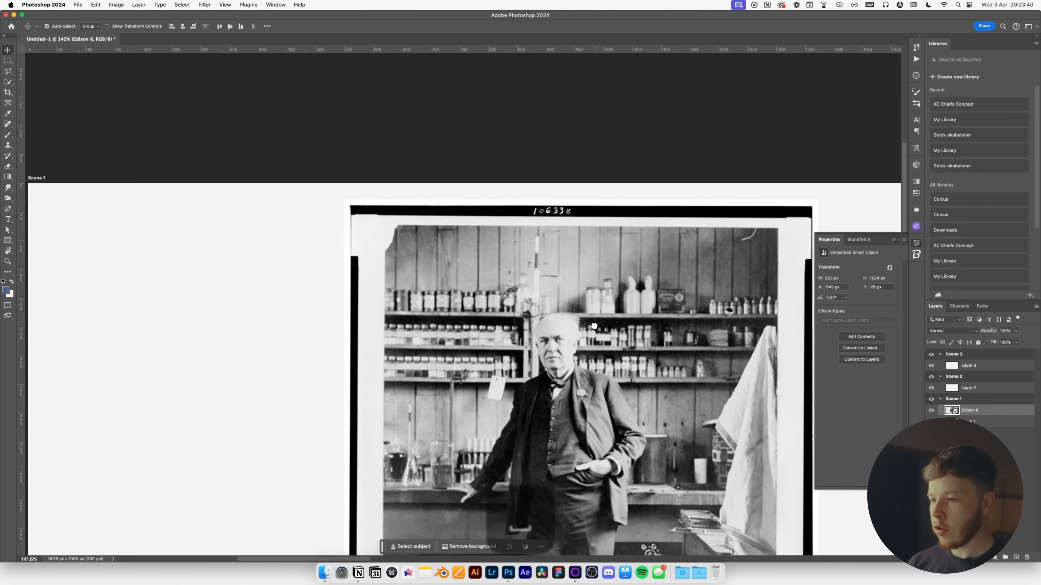
left_click_drag(744, 377, 635, 300)
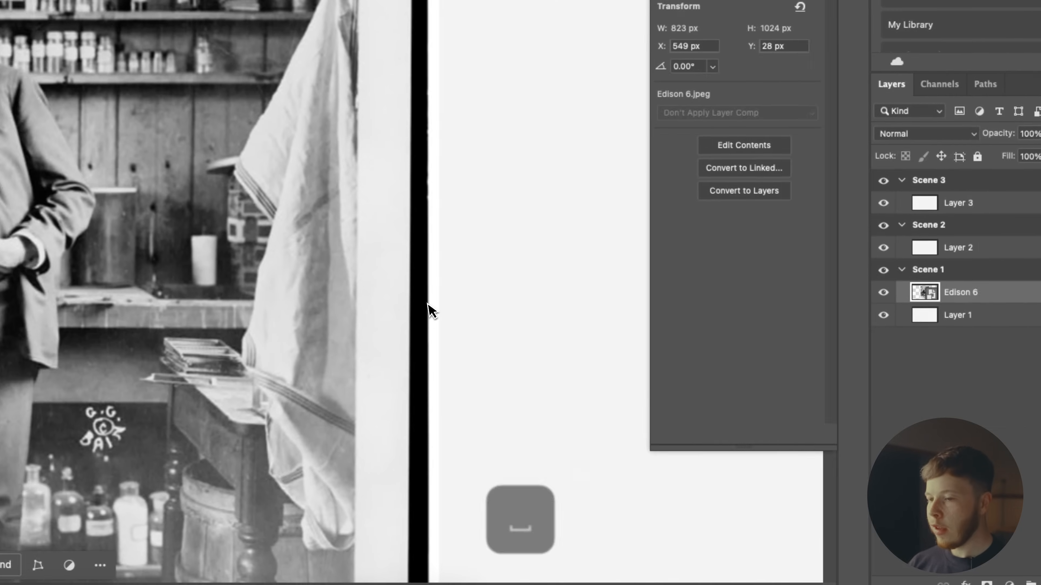
left_click_drag(427, 303, 411, 149)
scroll(436, 334, "down", 5)
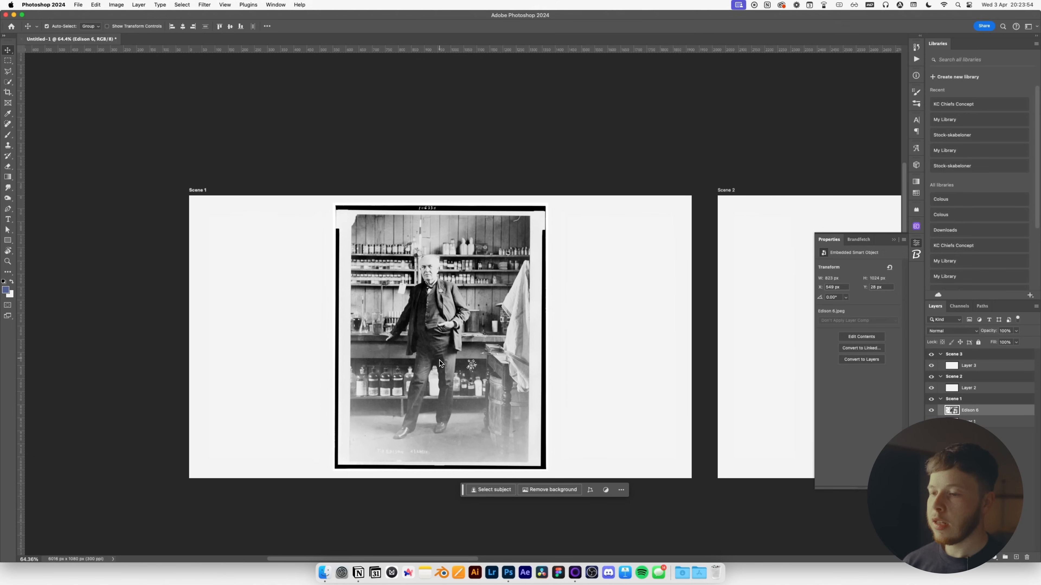
scroll(440, 358, "up", 5)
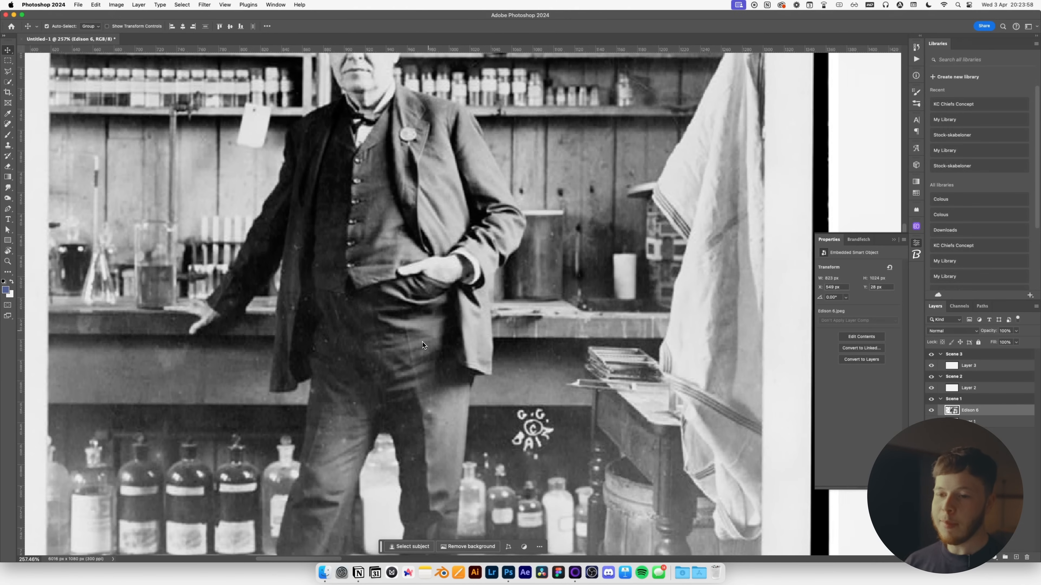
key("space")
left_click_drag(382, 225, 440, 268)
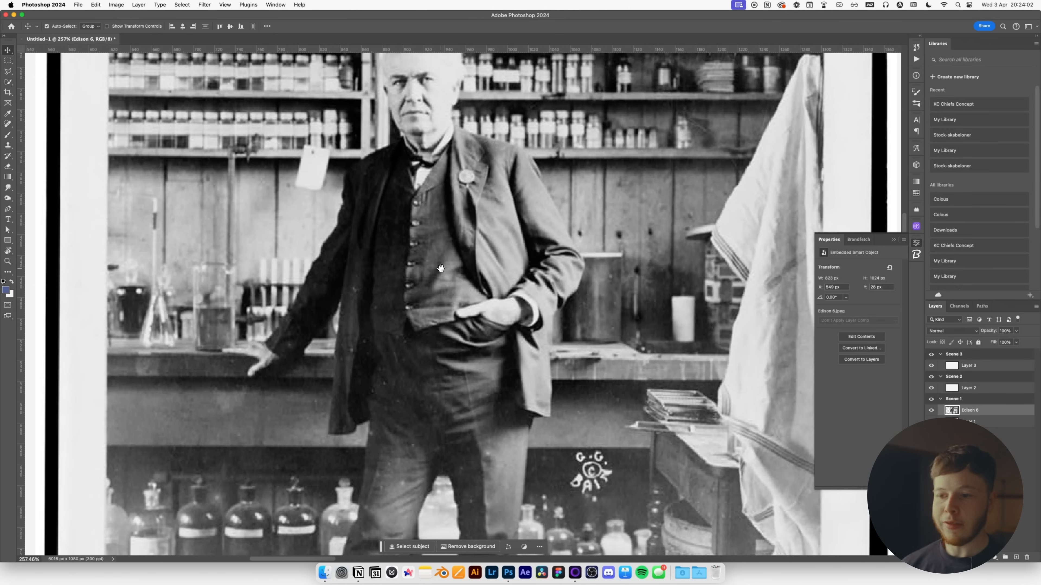
scroll(438, 264, "down", 2)
scroll(456, 290, "down", 2)
key("space")
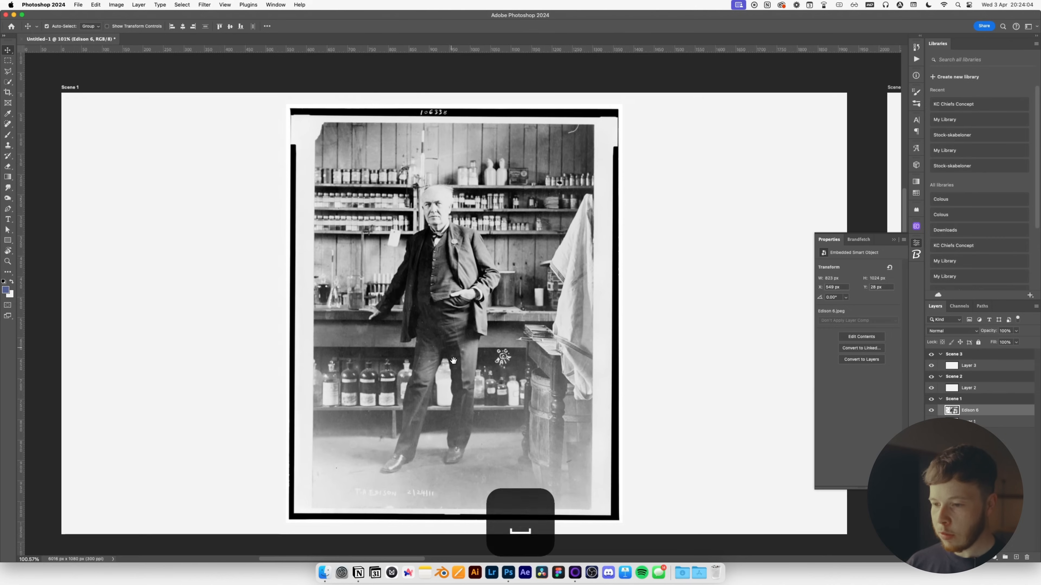
left_click_drag(455, 360, 443, 326)
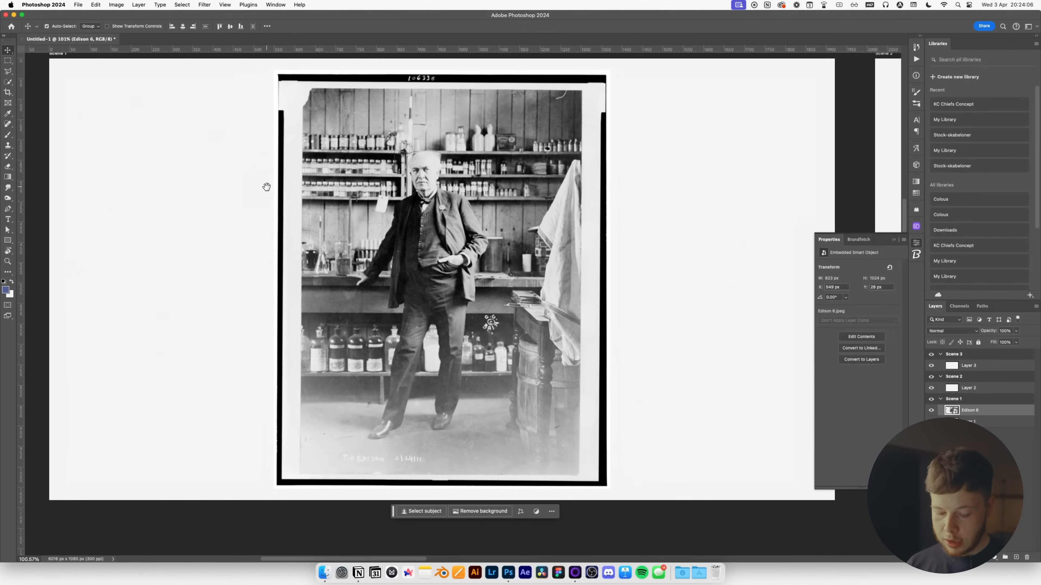
key("w")
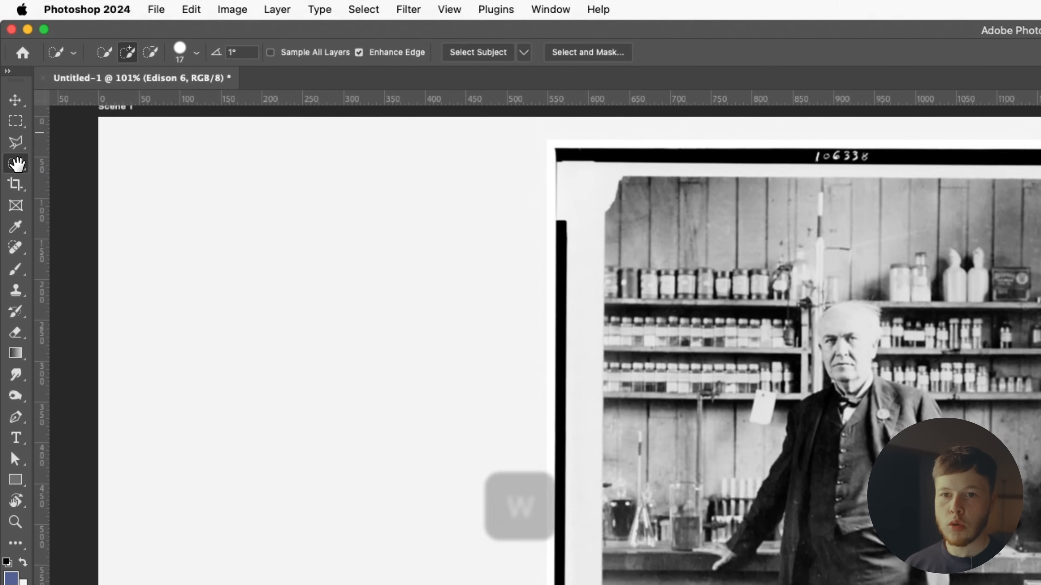
left_click(525, 53)
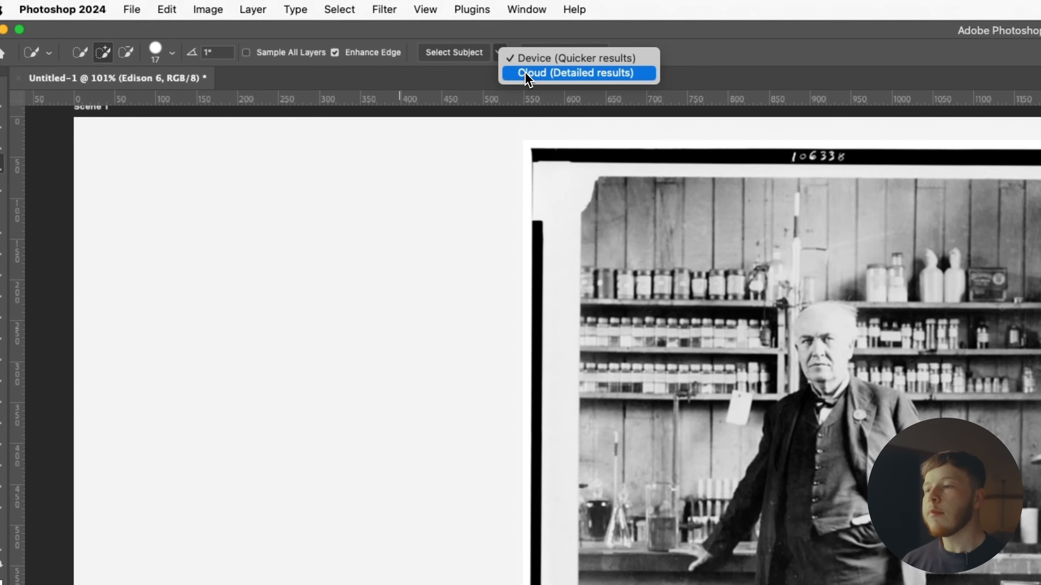
left_click(527, 73)
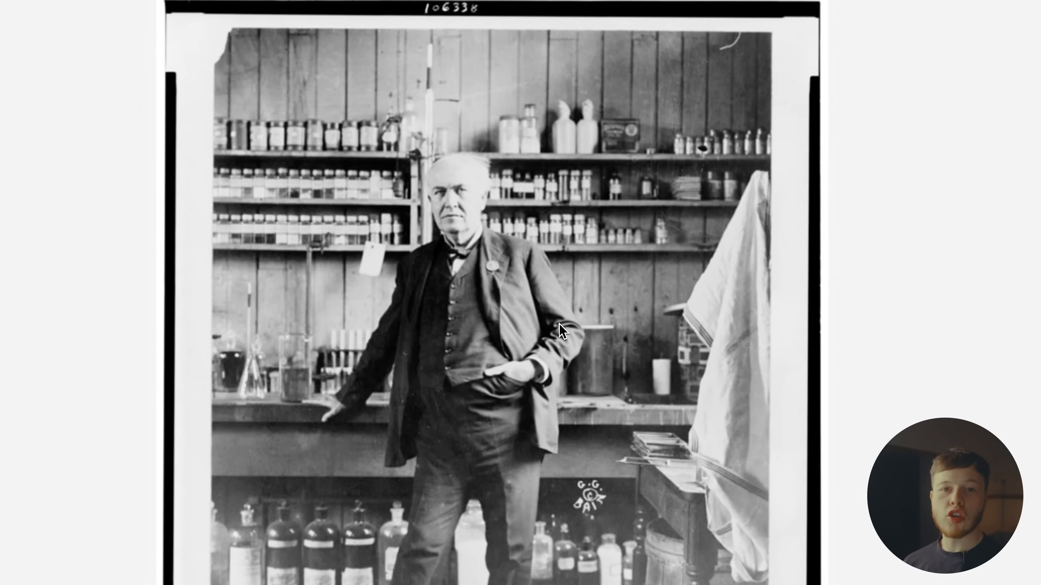
left_click_drag(742, 440, 754, 467)
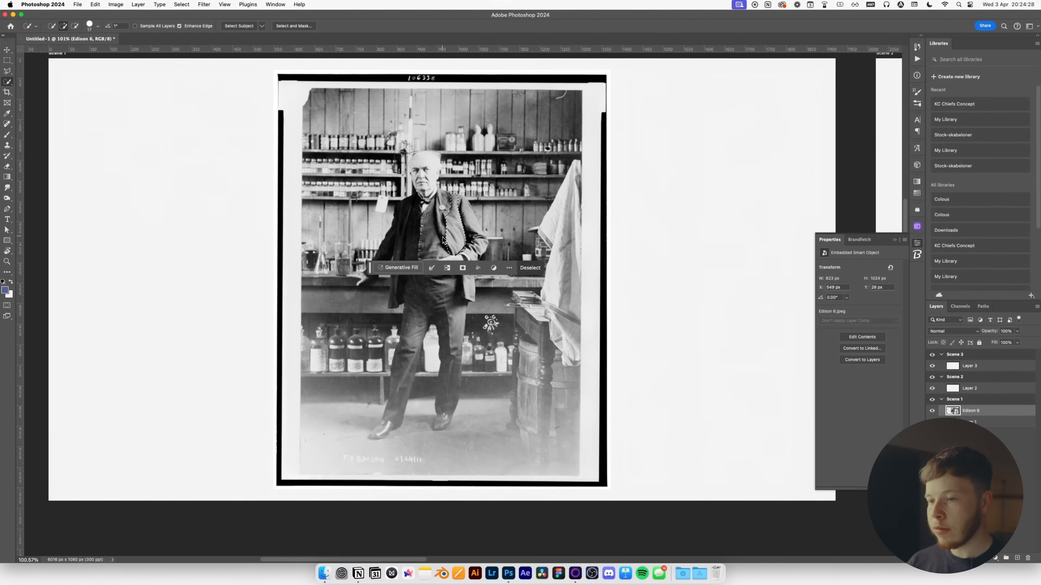
key("super+d")
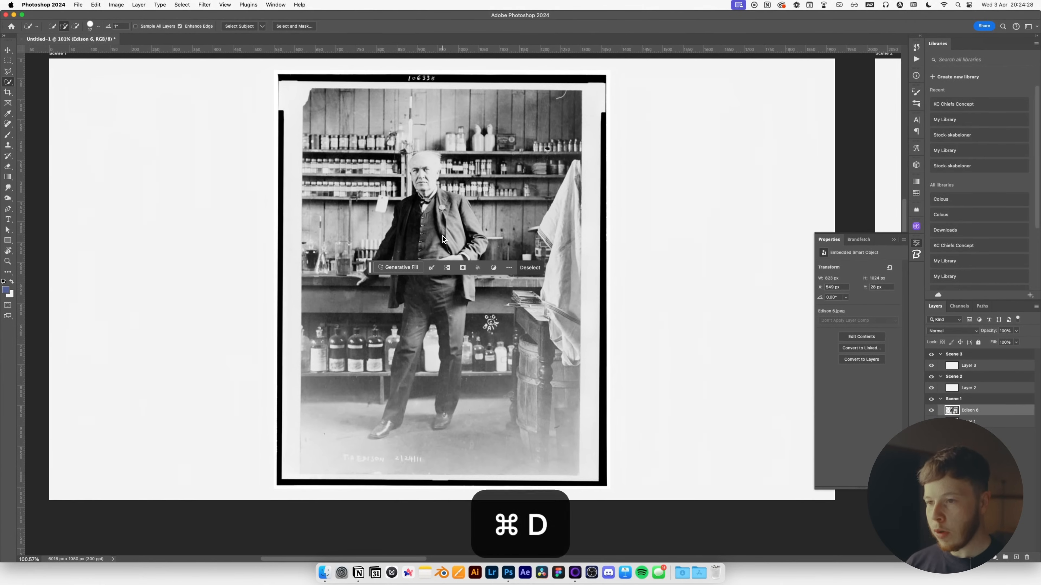
key("p")
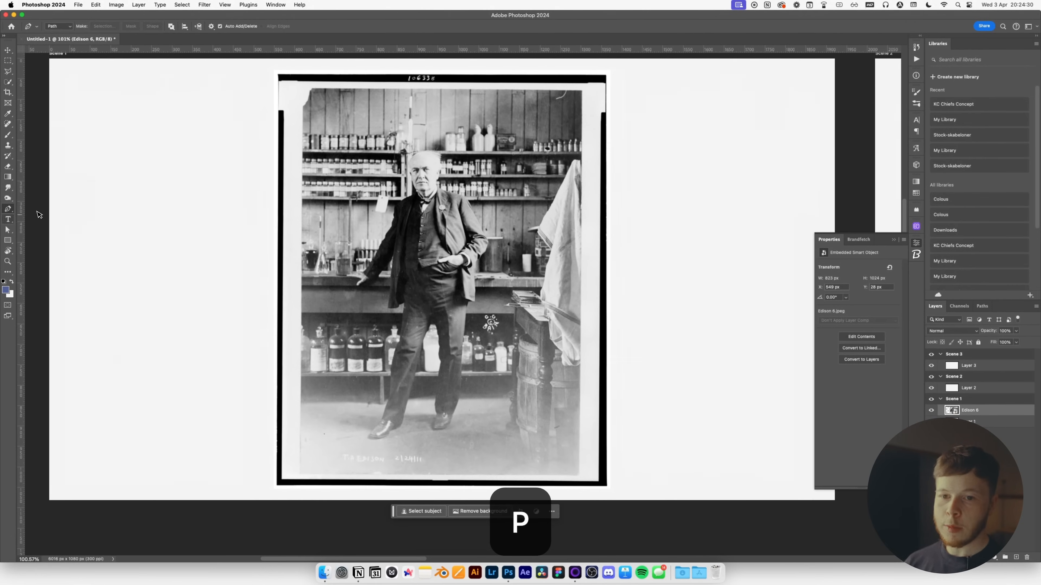
Continue adding Pen anchor points along Edison's shoulders and coat edge, undoing a misplaced one.
scroll(880, 268, "up", 10)
key("space")
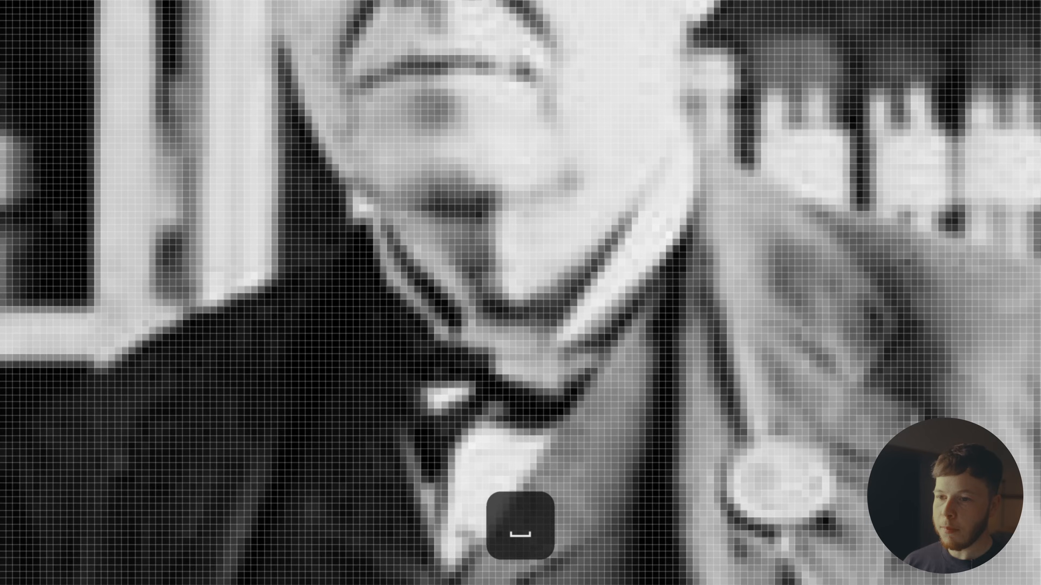
scroll(631, 271, "down", 5)
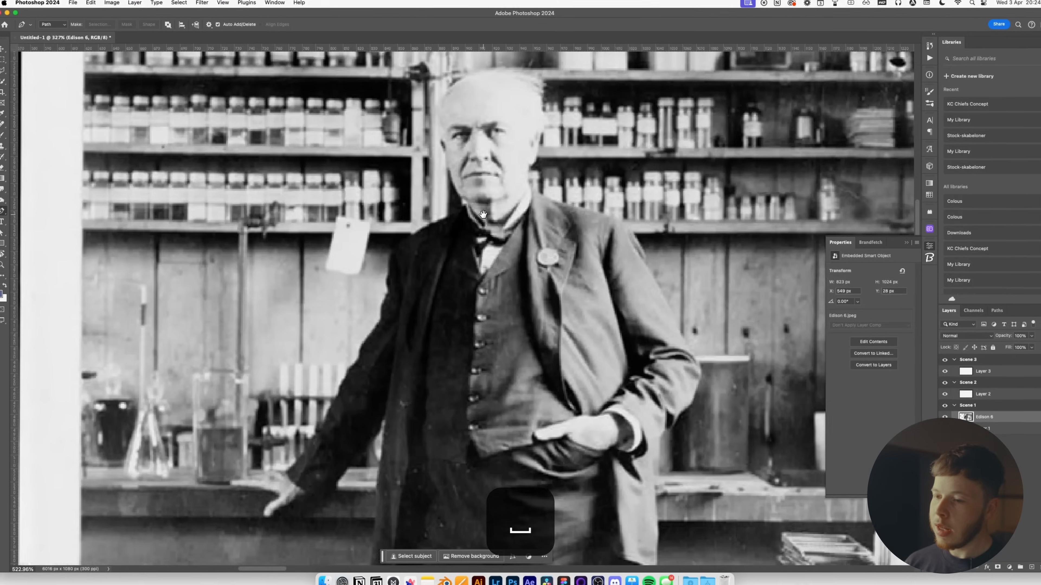
scroll(483, 214, "down", 5)
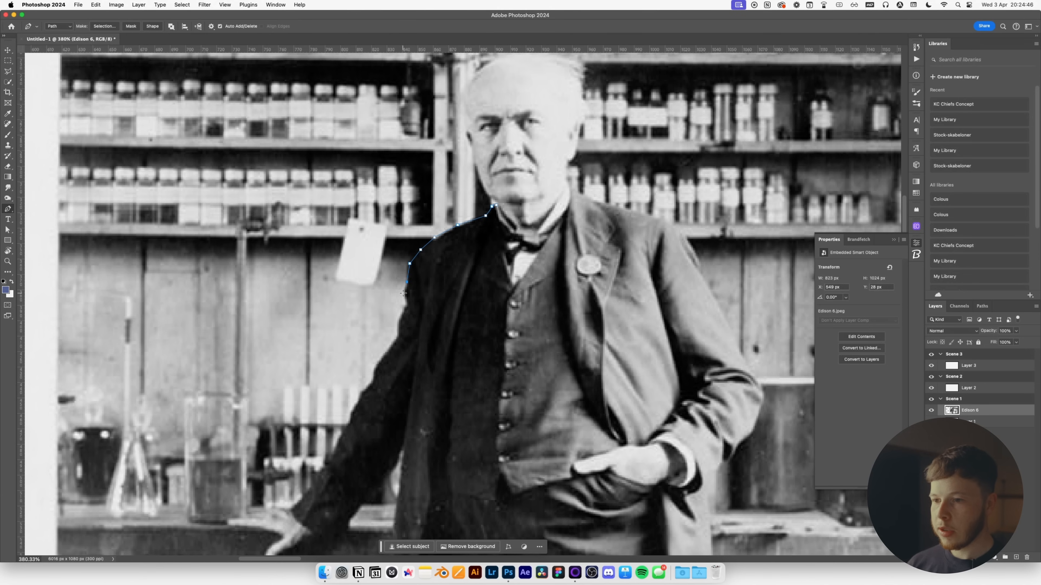
key("super+z")
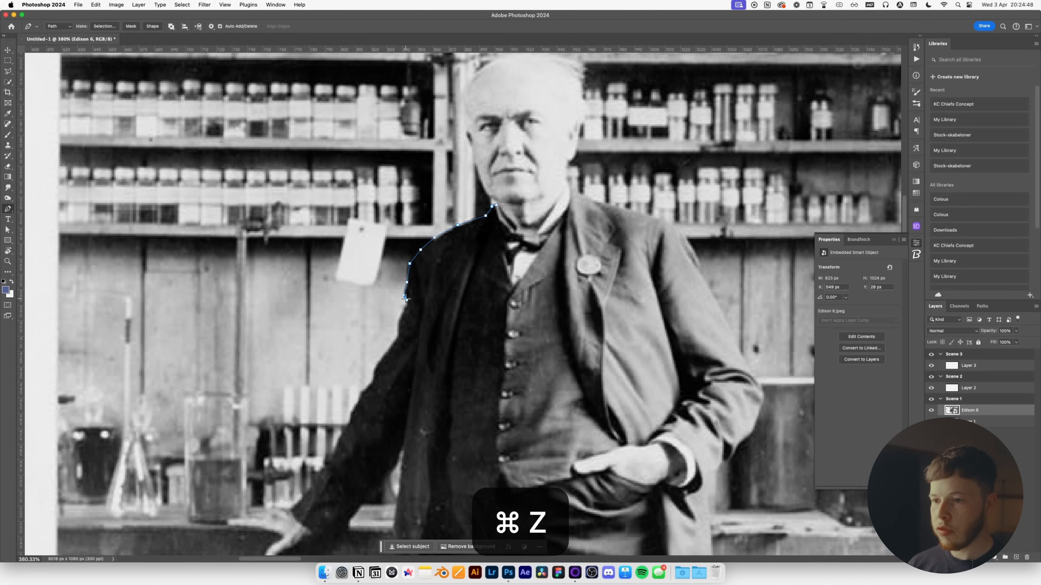
scroll(406, 299, "up", 3)
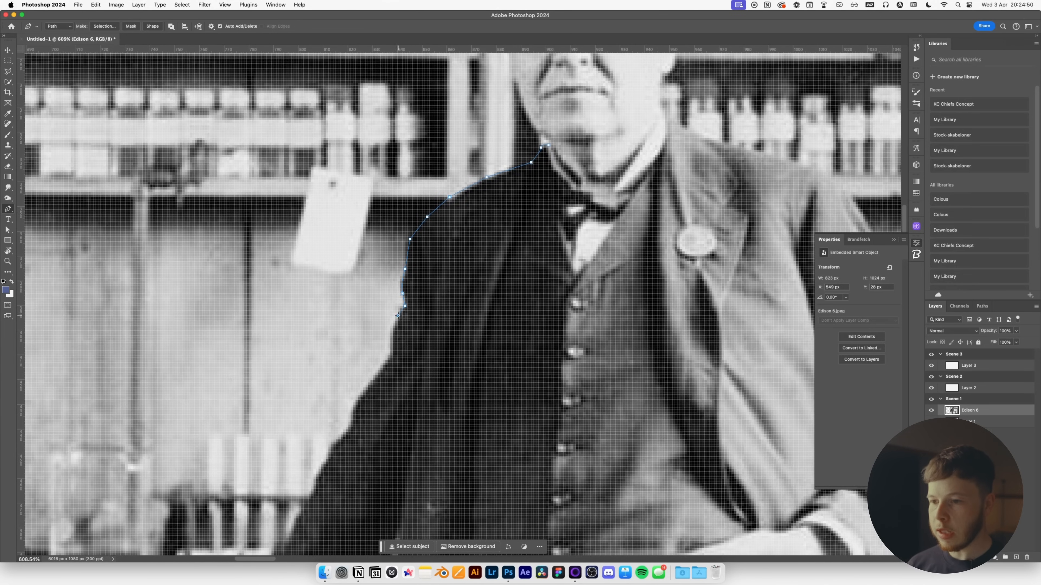
key("space")
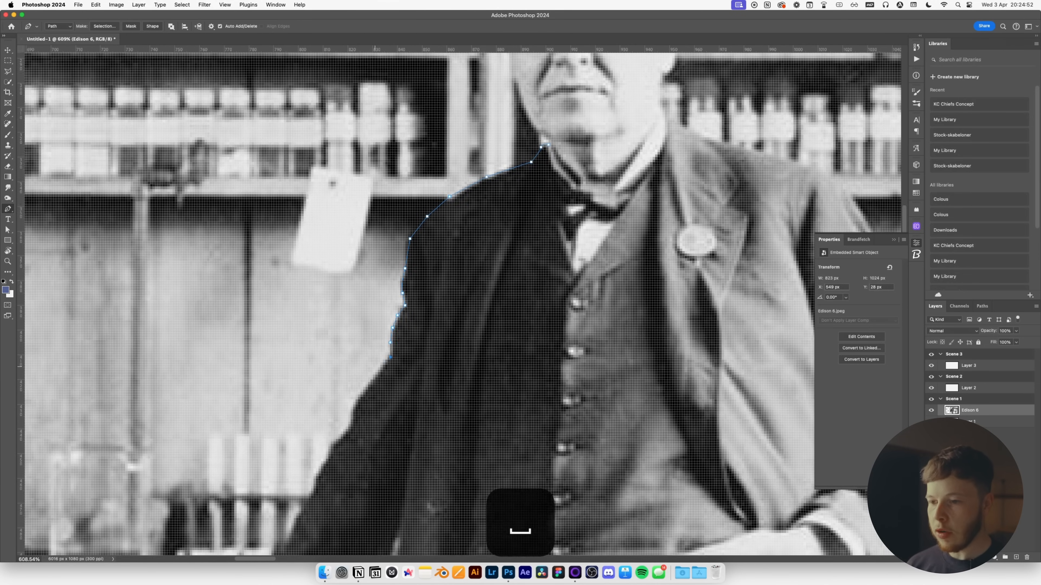
left_click_drag(390, 359, 528, 246)
left_click(517, 270)
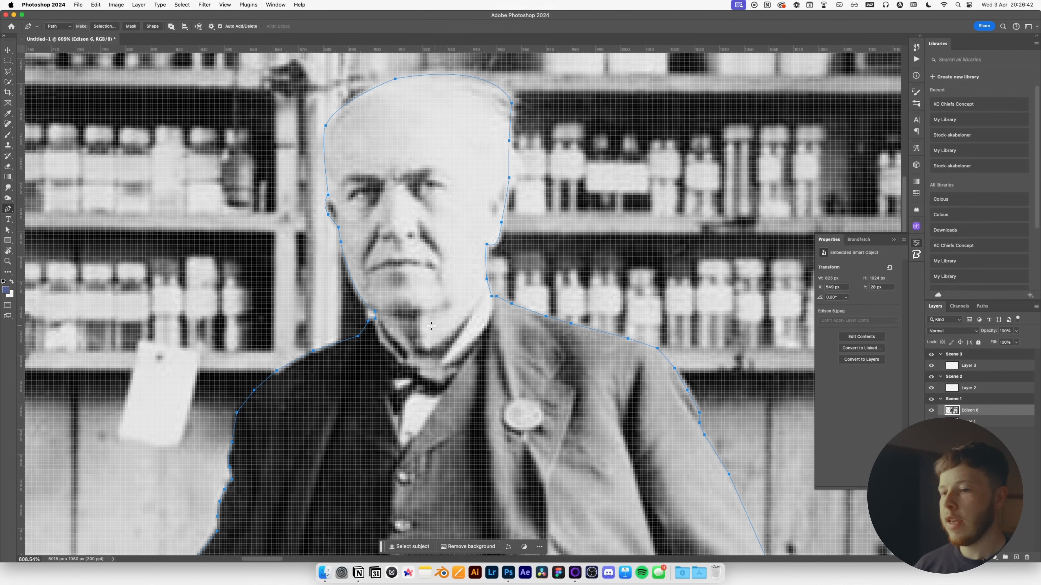
Turn Edison's outline path into a selection and add a layer mask to cut him out.
right_click(436, 323)
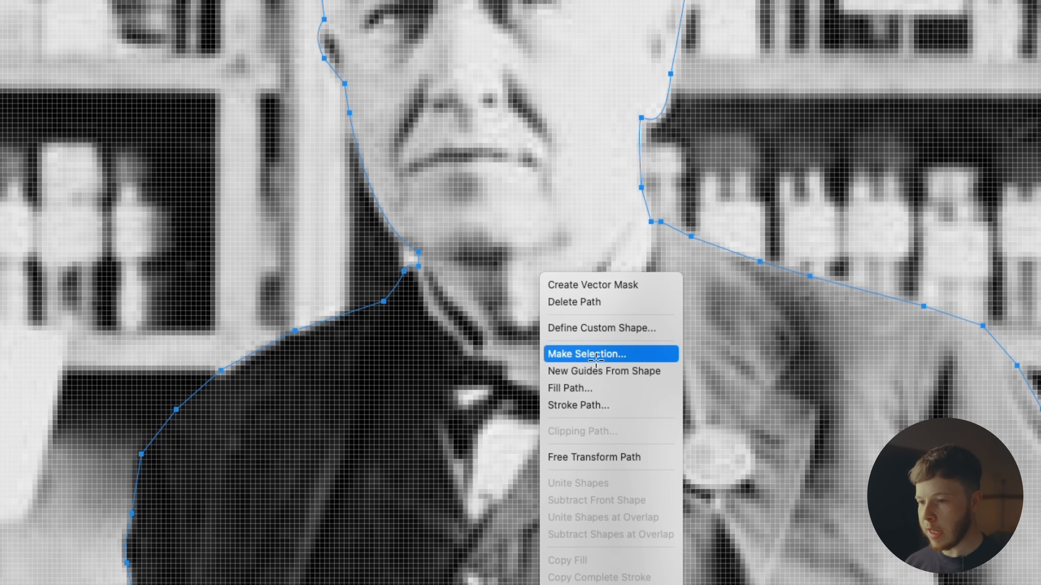
left_click(587, 353)
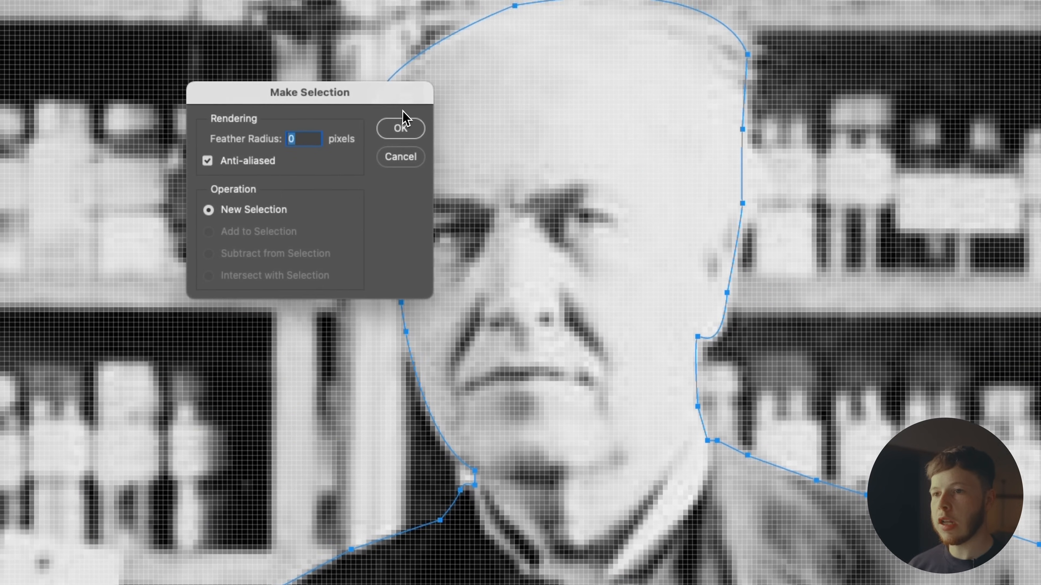
left_click(401, 127)
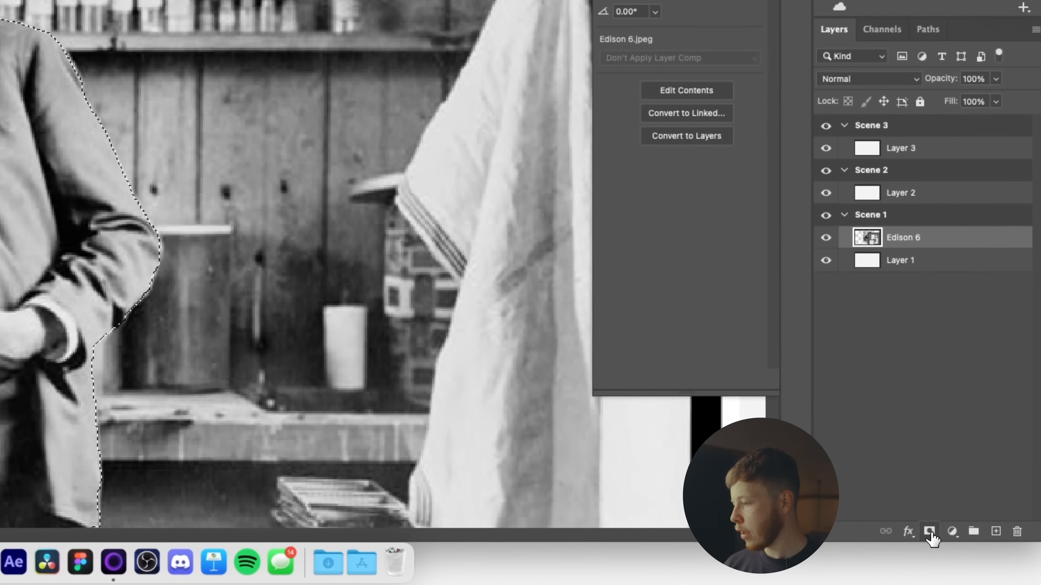
left_click(992, 564)
Enlarge Edison with Free Transform and shift him slightly right and down.
key("v")
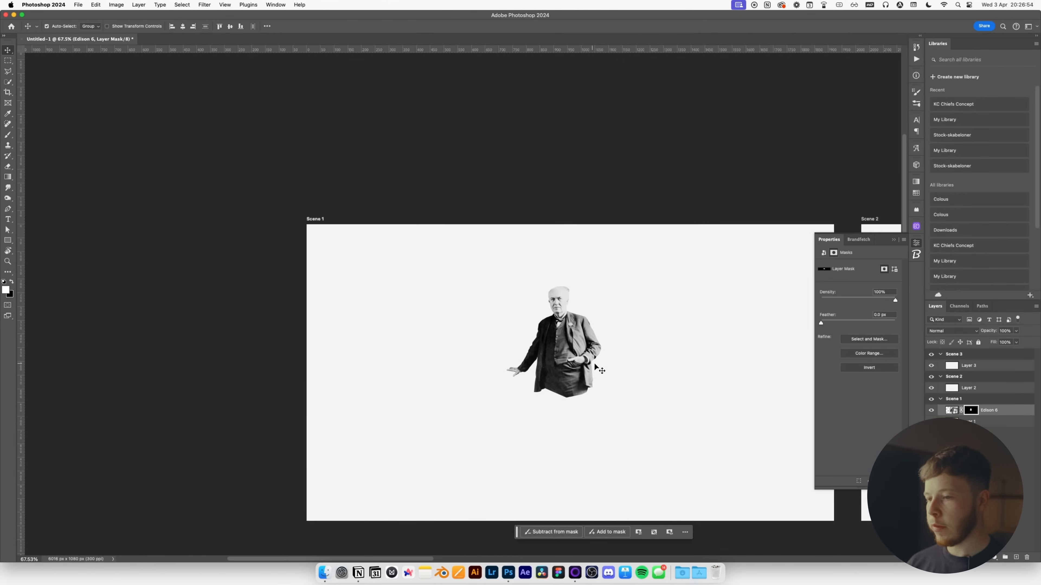
scroll(578, 363, "down", 3)
key("super+t")
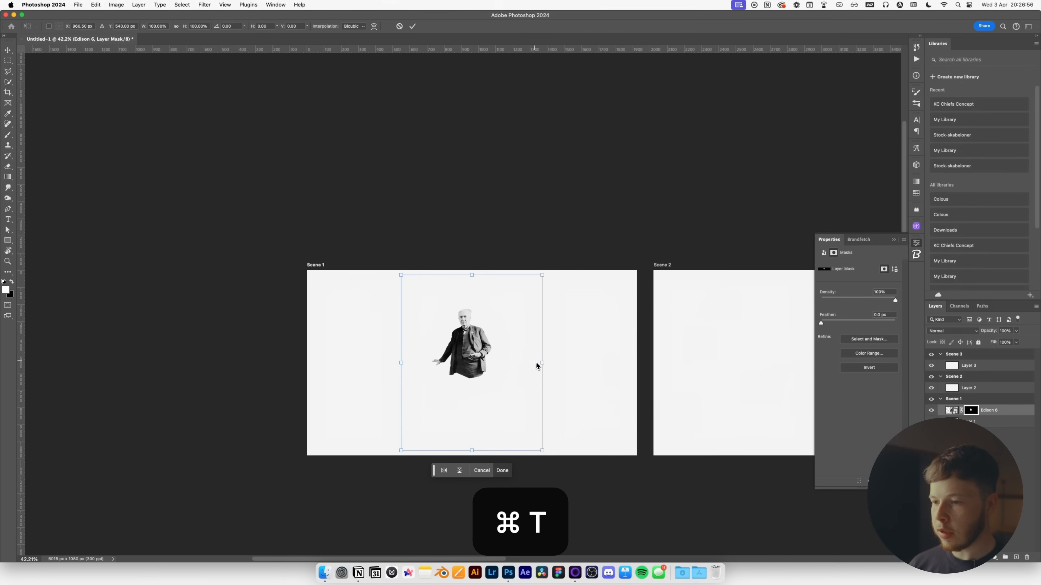
left_click_drag(542, 363, 559, 415)
left_click_drag(762, 425, 791, 425)
mouse_move(557, 409)
left_mouse_down()
mouse_move(581, 414)
mouse_move(572, 414)
left_mouse_up()
key("Return")
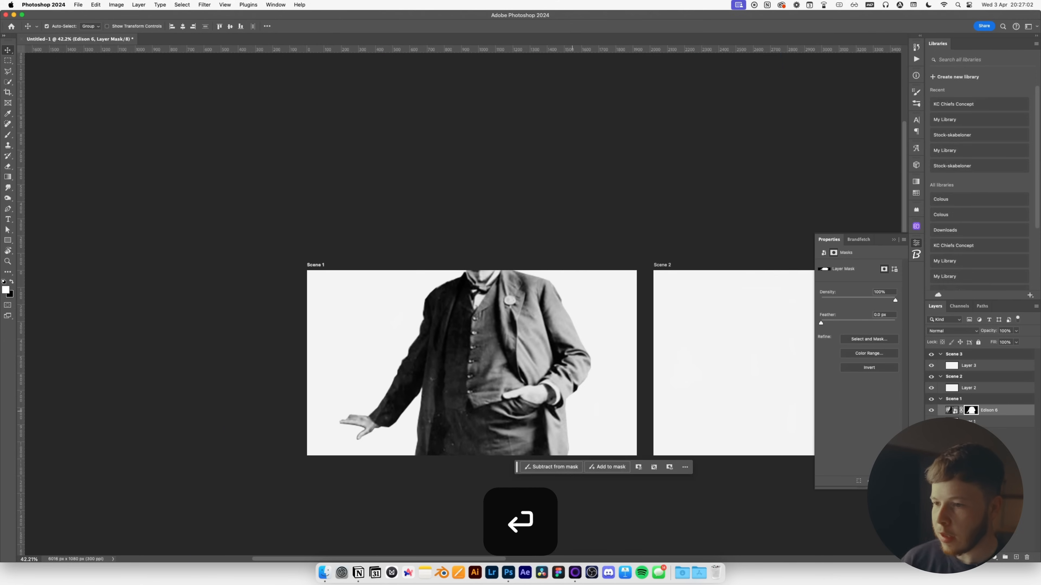
Scale Edison up a bit more to 111.17% and move him lower on the artboard.
key("space")
left_click_drag(518, 363, 474, 391)
key("super+t")
left_click_drag(170, 448, 137, 449)
mouse_move(509, 399)
left_mouse_down()
mouse_move(517, 434)
mouse_move(524, 409)
mouse_move(513, 410)
left_mouse_up()
key("Return")
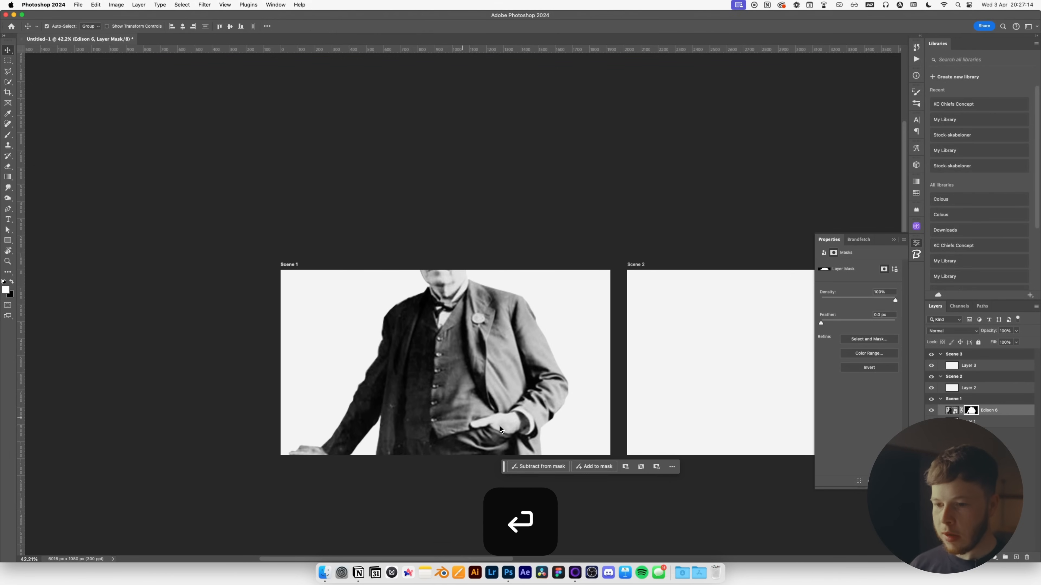
scroll(314, 462, "up", 5)
key("space")
left_click_drag(398, 449, 419, 321)
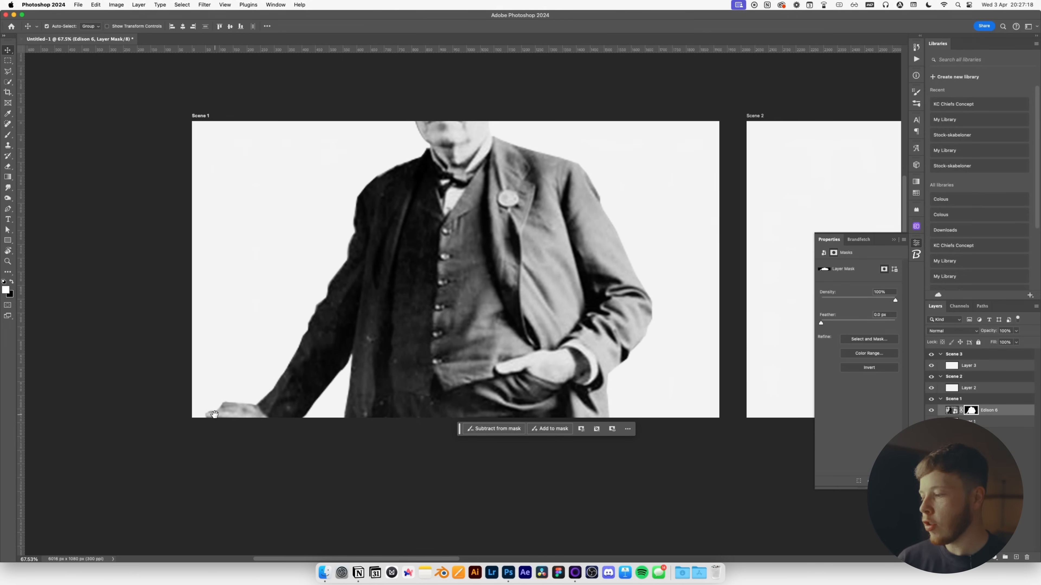
key("super+Tab")
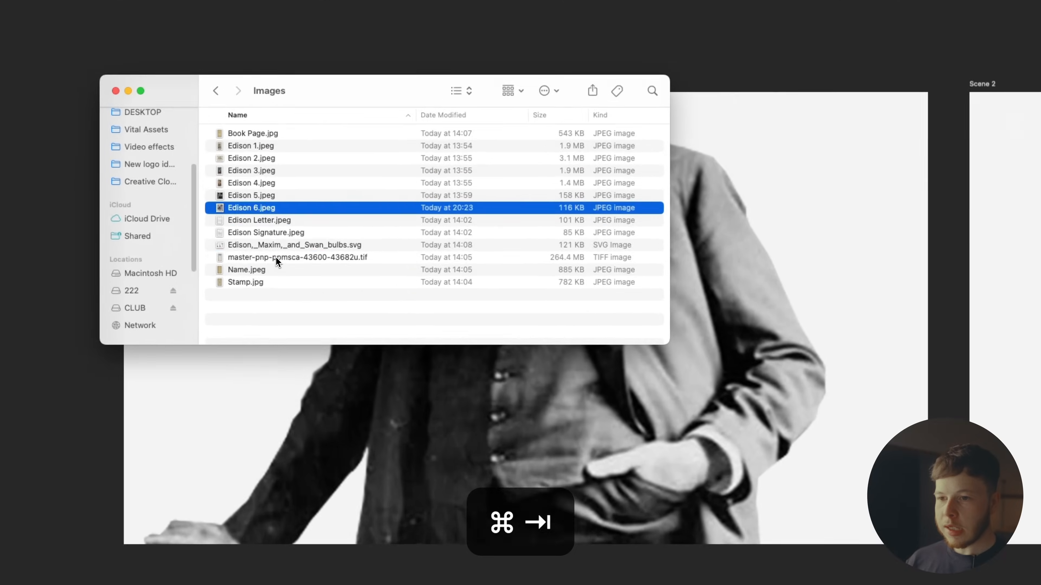
Drag the Edison Lamps poster TIFF onto Scene 1 and place it above Edison.
left_click(294, 242)
left_click_drag(267, 286, 495, 308)
key("Return")
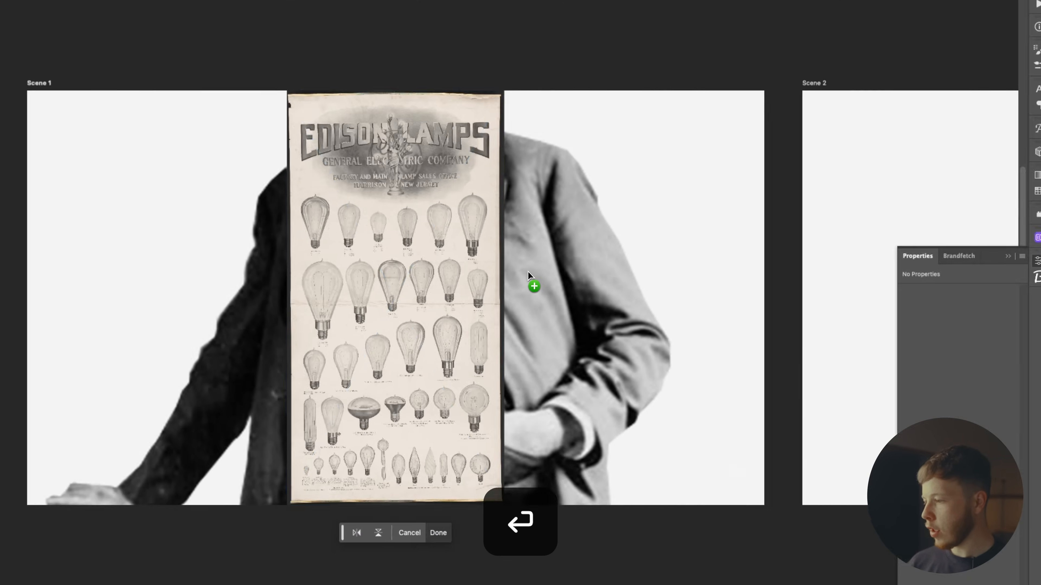
scroll(468, 250, "up", 10)
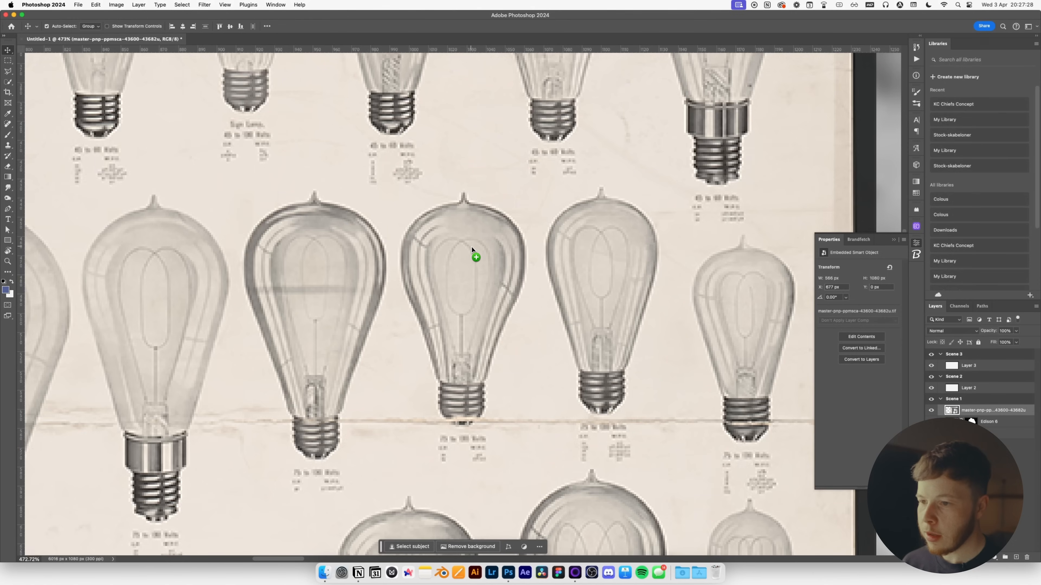
scroll(466, 249, "down", 6)
scroll(334, 199, "up", 3)
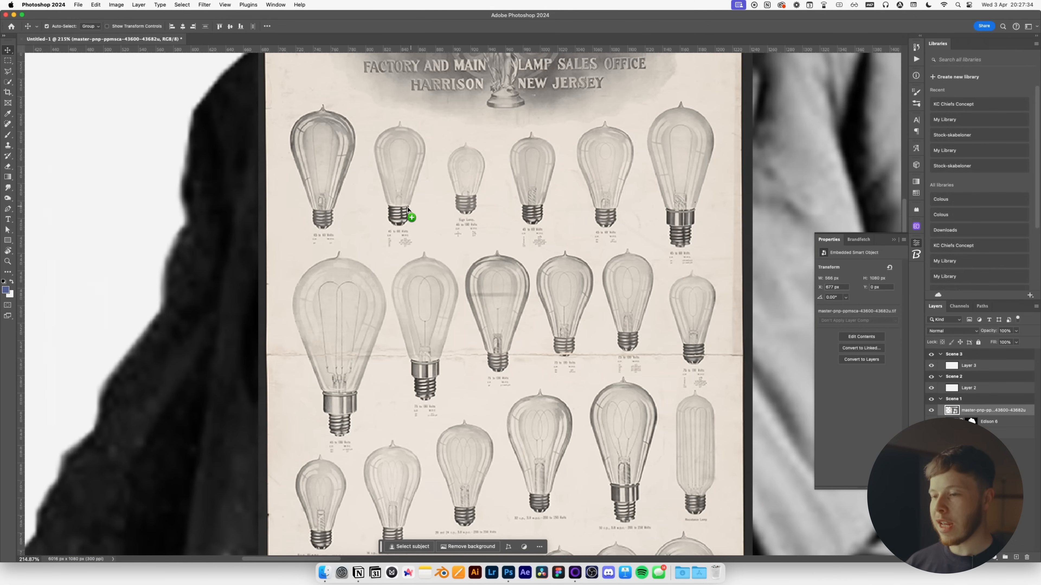
scroll(397, 213, "down", 3)
key("space")
left_click_drag(440, 352, 451, 291)
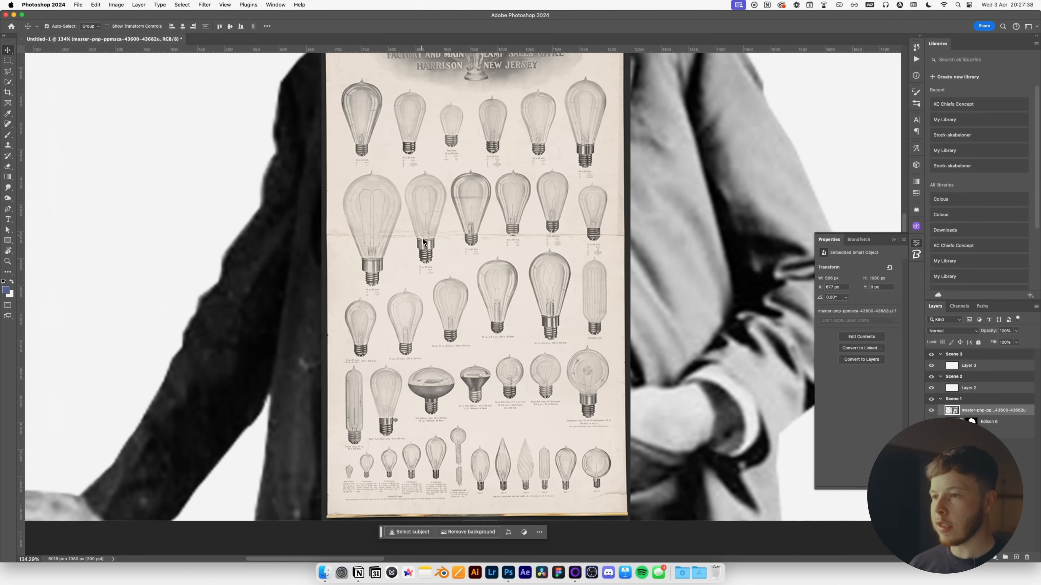
scroll(426, 245, "up", 3)
key("w")
scroll(342, 179, "up", 3)
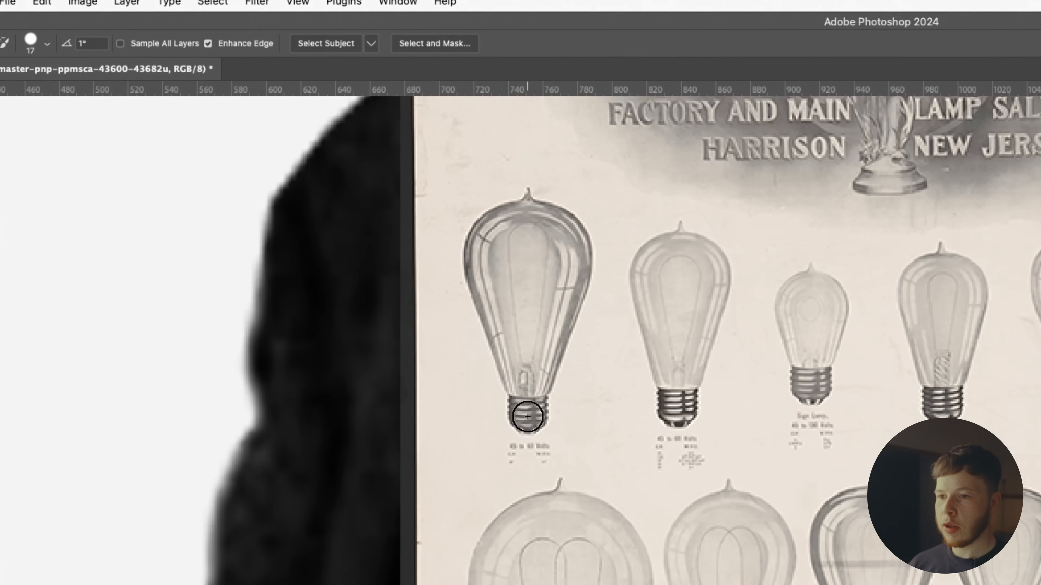
Quick-select the top-left bulb on the poster and refine its edge with smooth 24.
left_click_drag(339, 217, 342, 158)
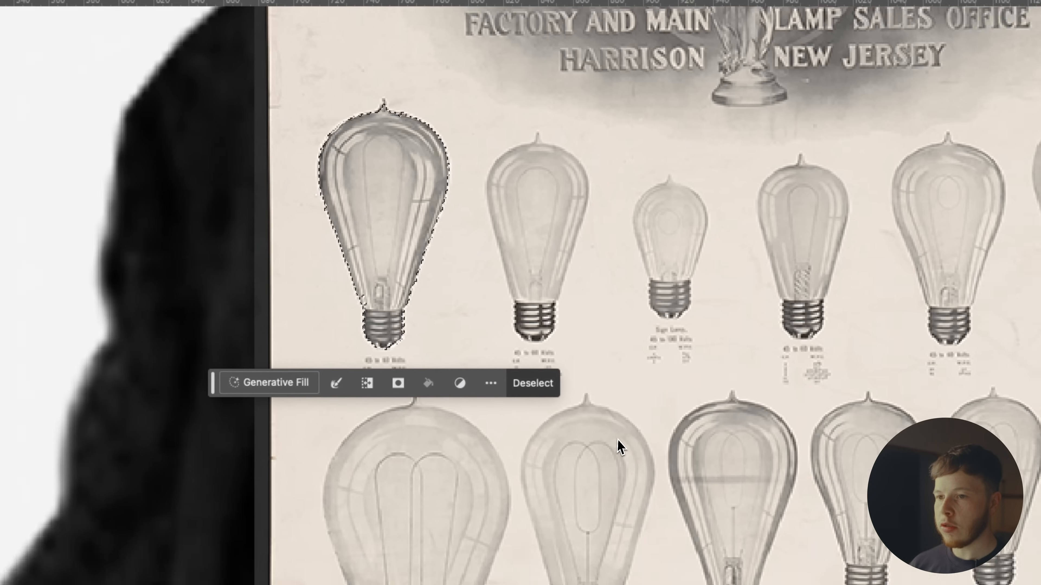
key("q")
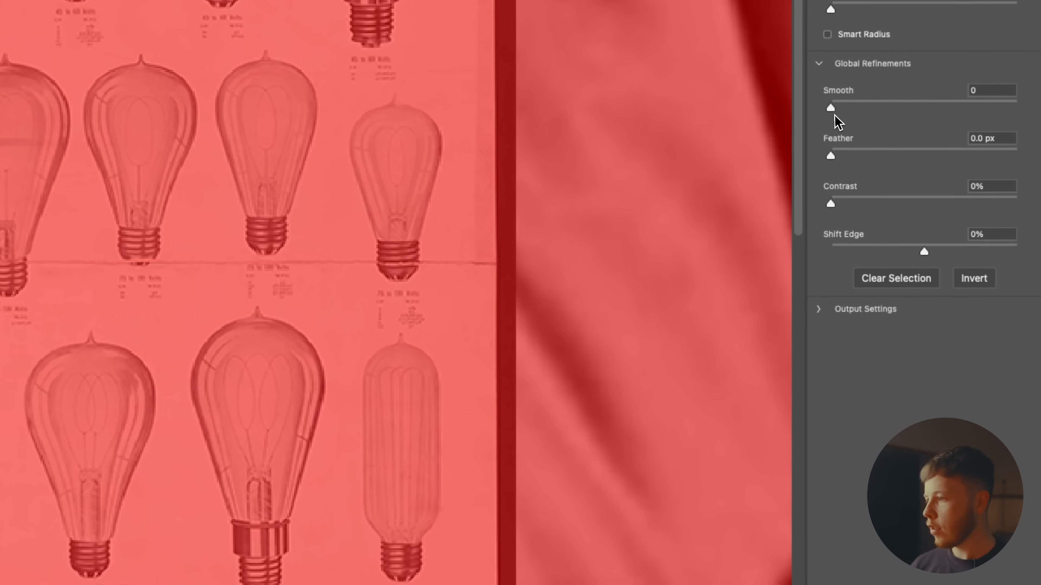
left_click_drag(832, 109, 864, 103)
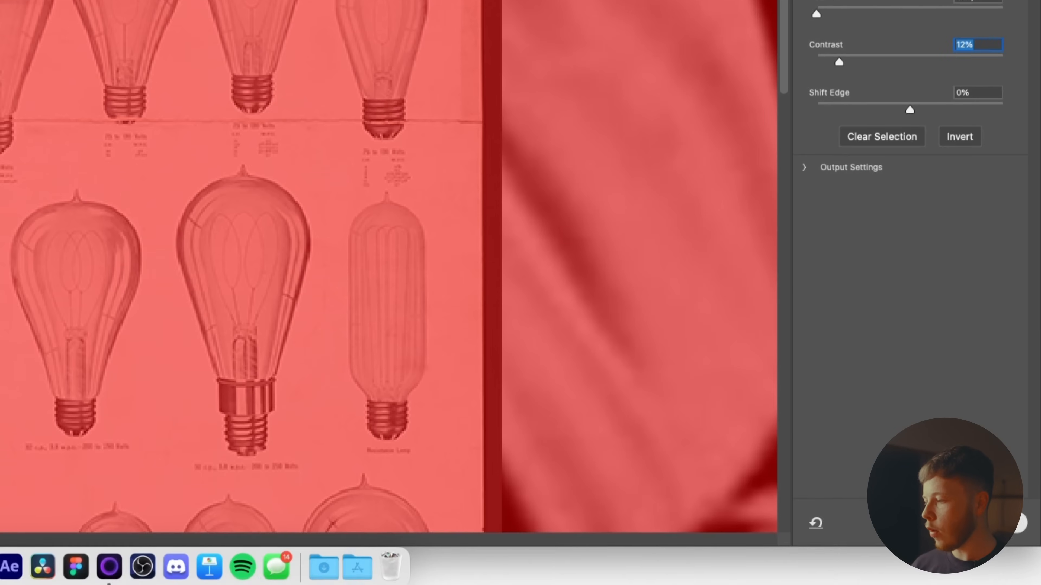
left_click(1015, 526)
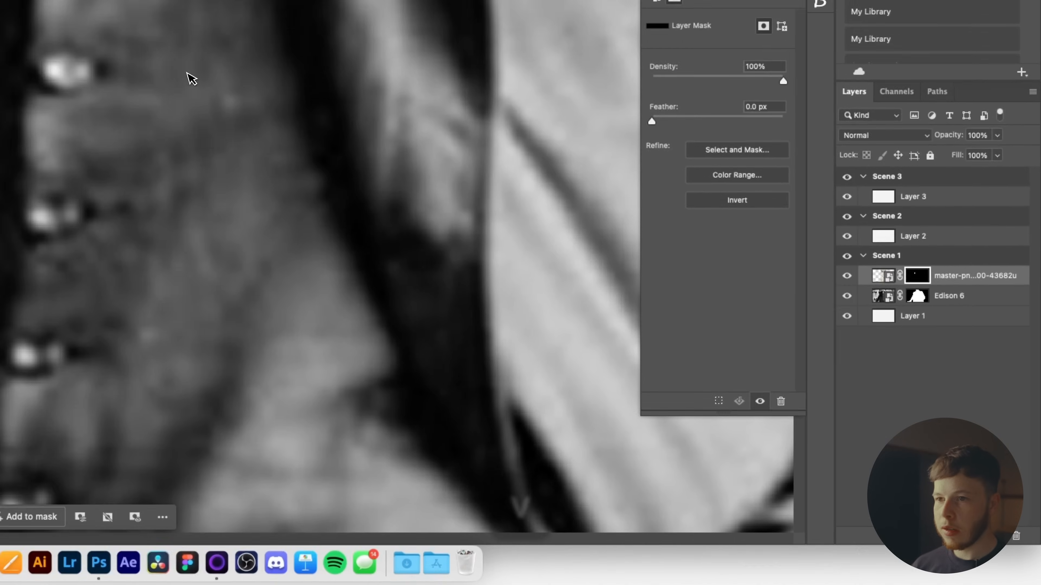
Rename the poster layer 'Light bulb', duplicate it, and delete the copy's mask.
key("v")
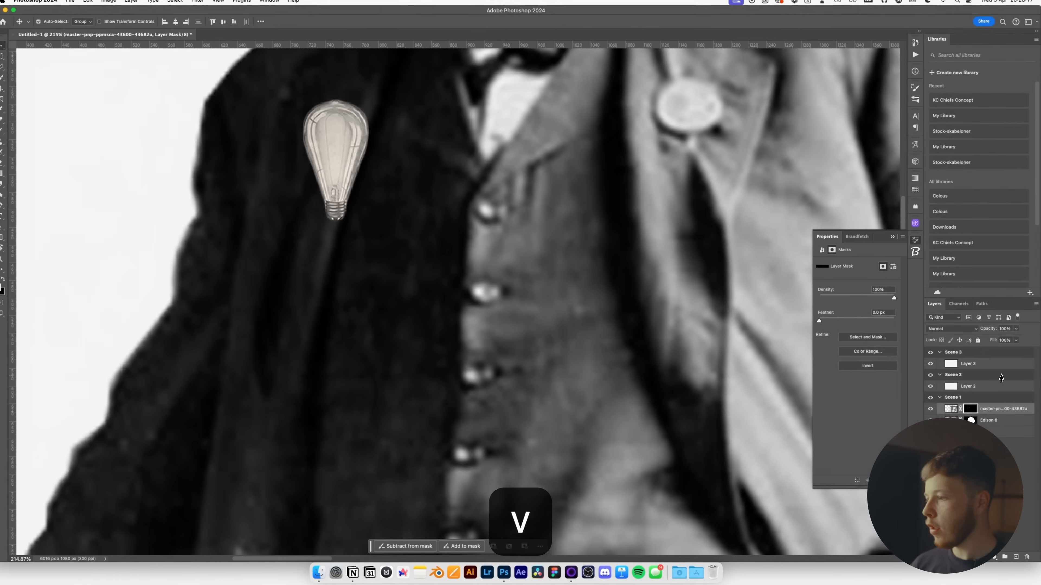
left_click(1012, 413)
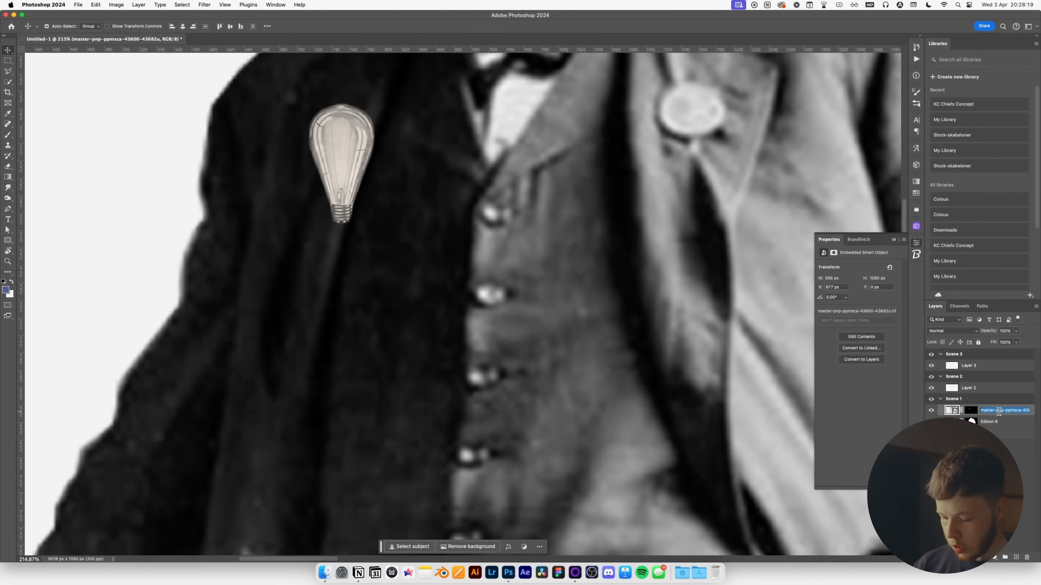
type("ght bulb")
key("Return")
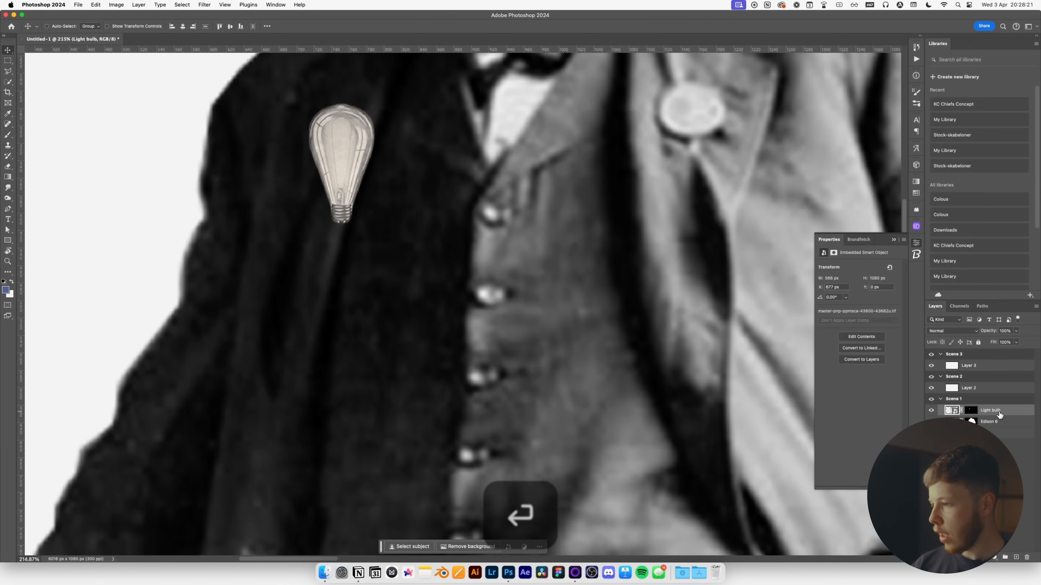
key("ctrl+j")
left_click(969, 410)
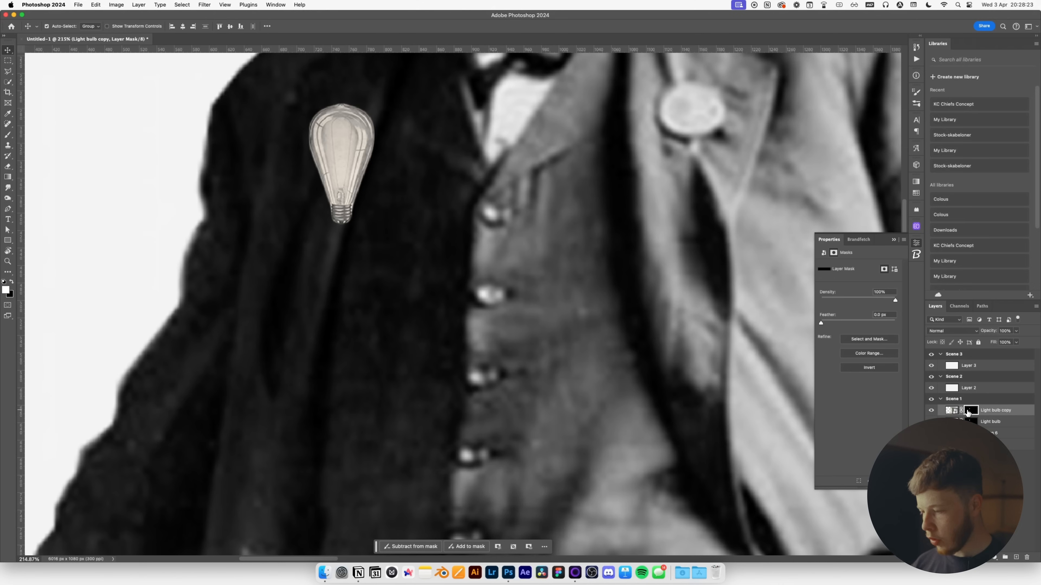
key("BackSpace")
Quick-select the top-right bulb on the sheet and open Select and Mask to refine it.
key("w")
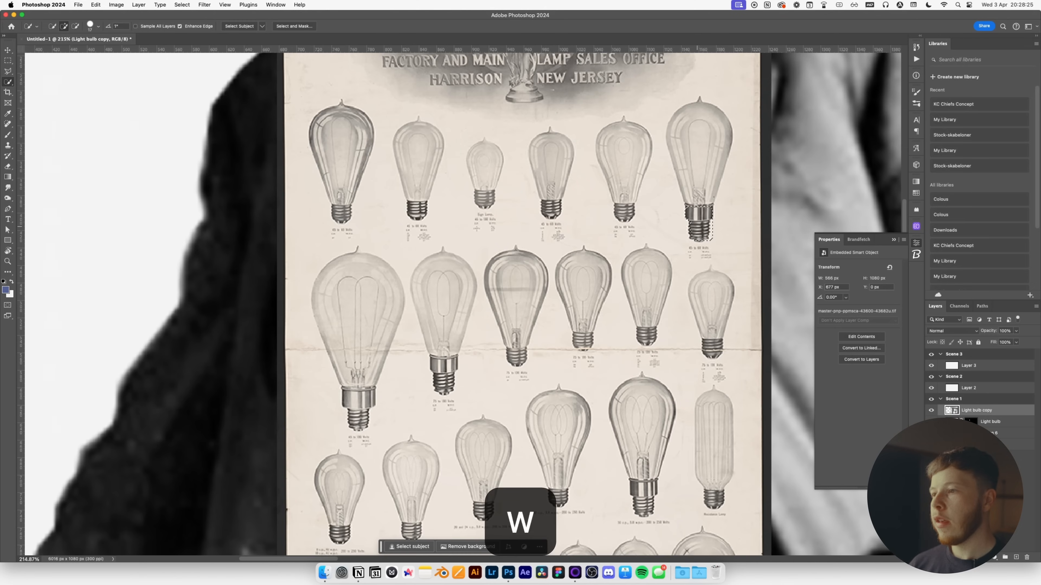
left_click_drag(704, 147, 703, 138)
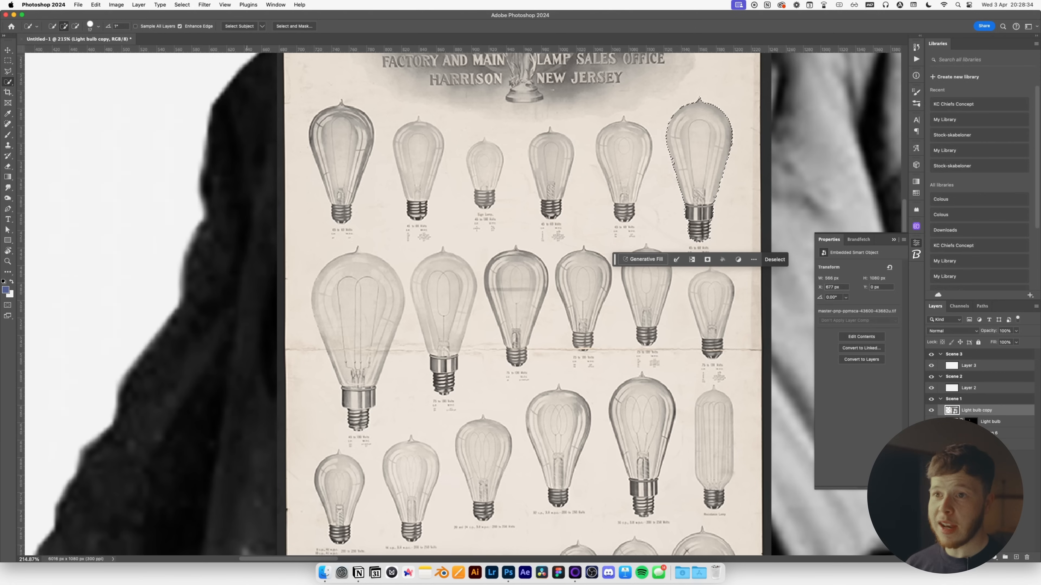
left_click(295, 27)
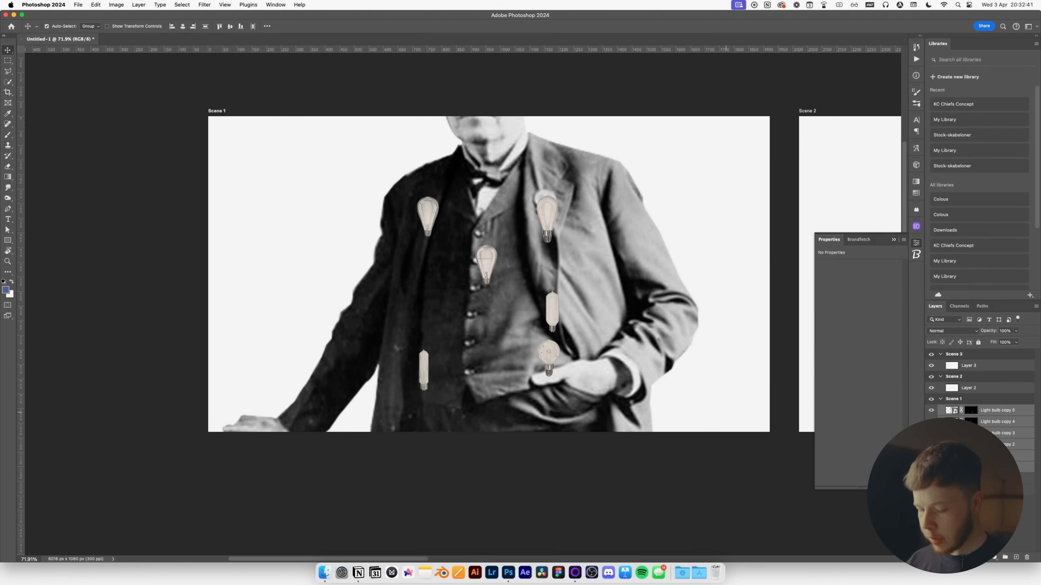
Enlarge the bulbs to about 408% and spread them over Edison's coat.
key("super+t")
left_click_drag(568, 275, 828, 224)
key("Return")
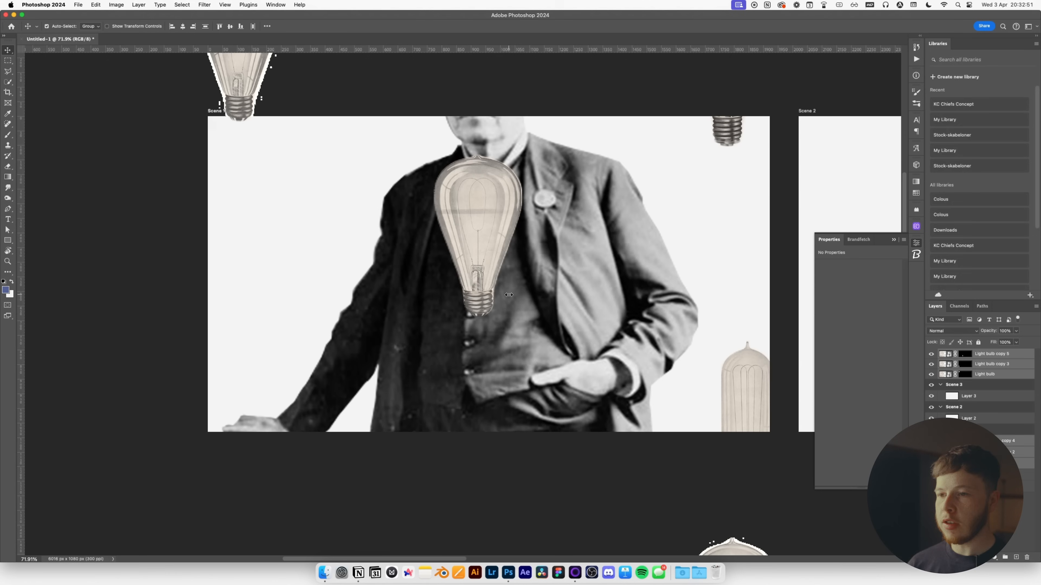
left_click_drag(251, 98, 306, 246)
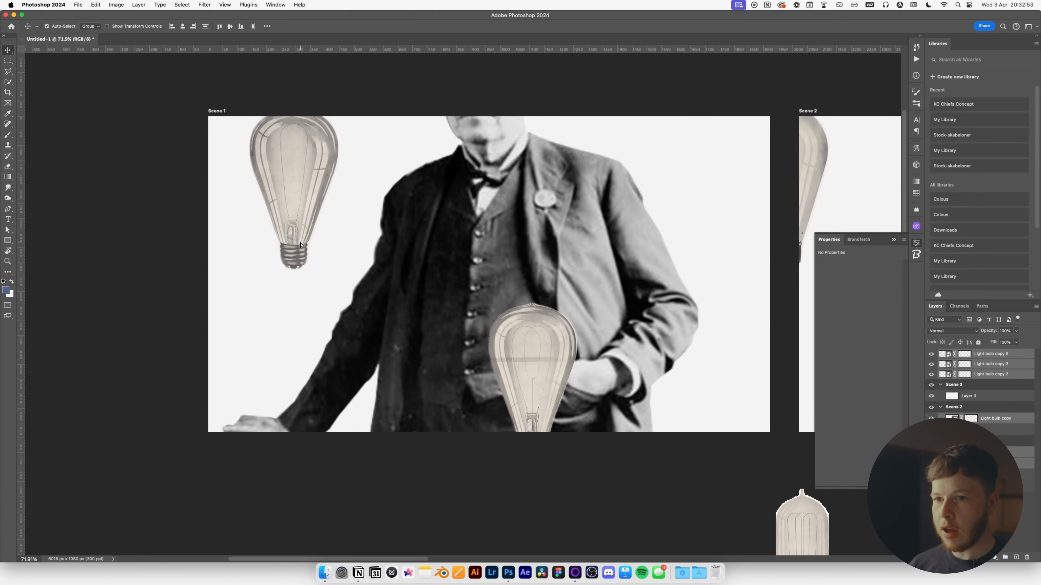
left_click(180, 251)
left_click_drag(308, 192, 337, 270)
left_click_drag(531, 361, 471, 288)
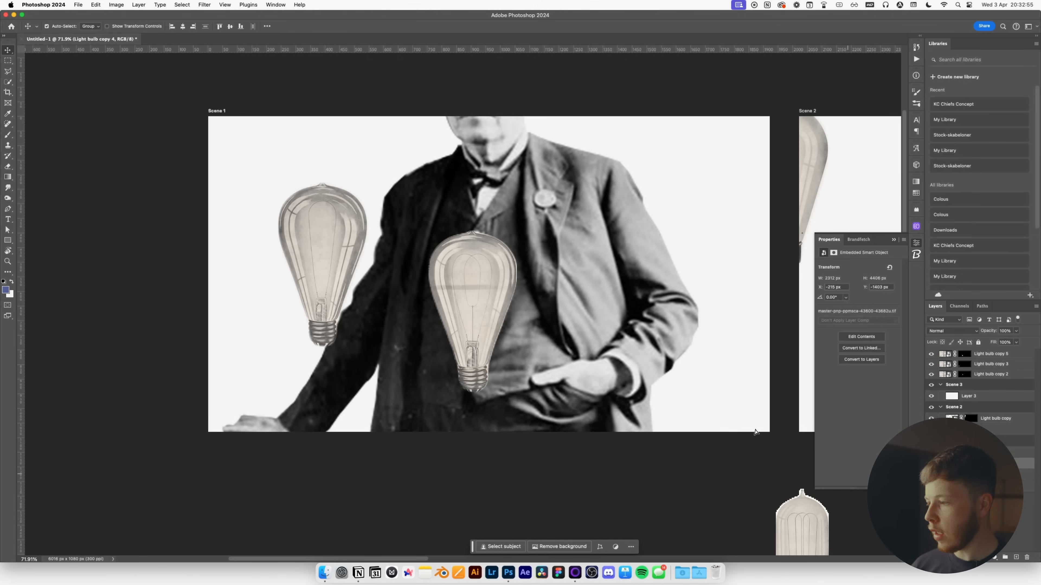
Move bulb layers lower in the stack, bring Light bulb copy into Scene 1 as a smart object.
left_click(994, 374)
left_click(996, 354, "shift")
left_click_drag(996, 374, 996, 448)
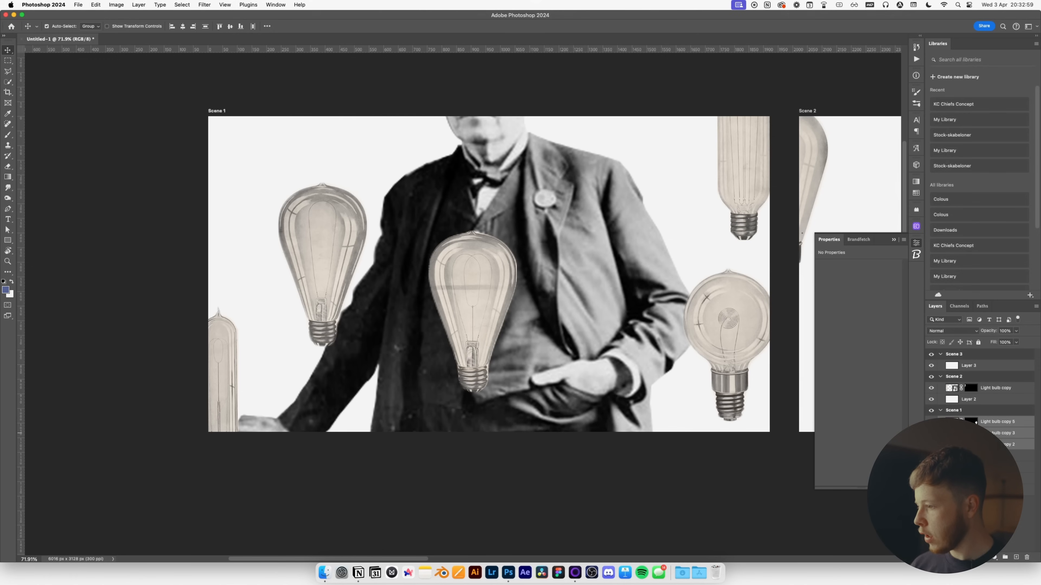
left_click_drag(1007, 394, 1000, 415)
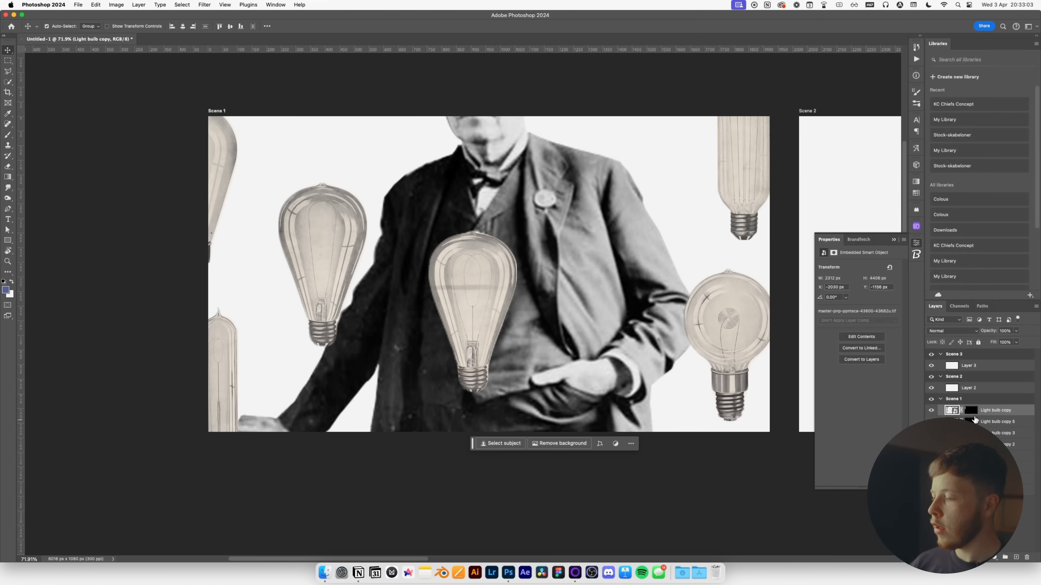
right_click(1005, 415)
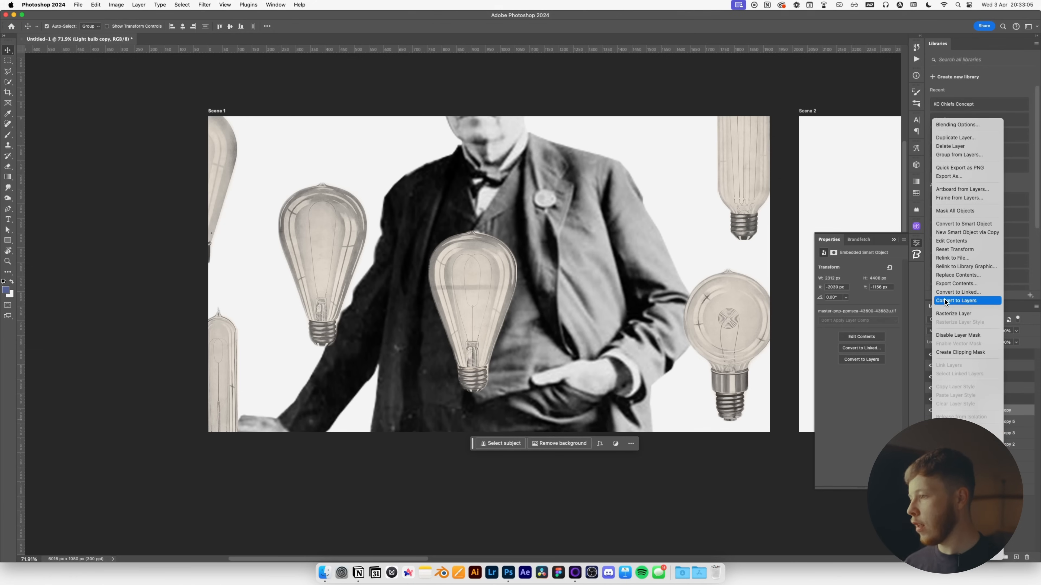
left_click(965, 224)
Move Light bulb copy to the middle and centre it horizontally and vertically on the artboard.
key("super+t")
left_click_drag(194, 152, 574, 216)
key("Return")
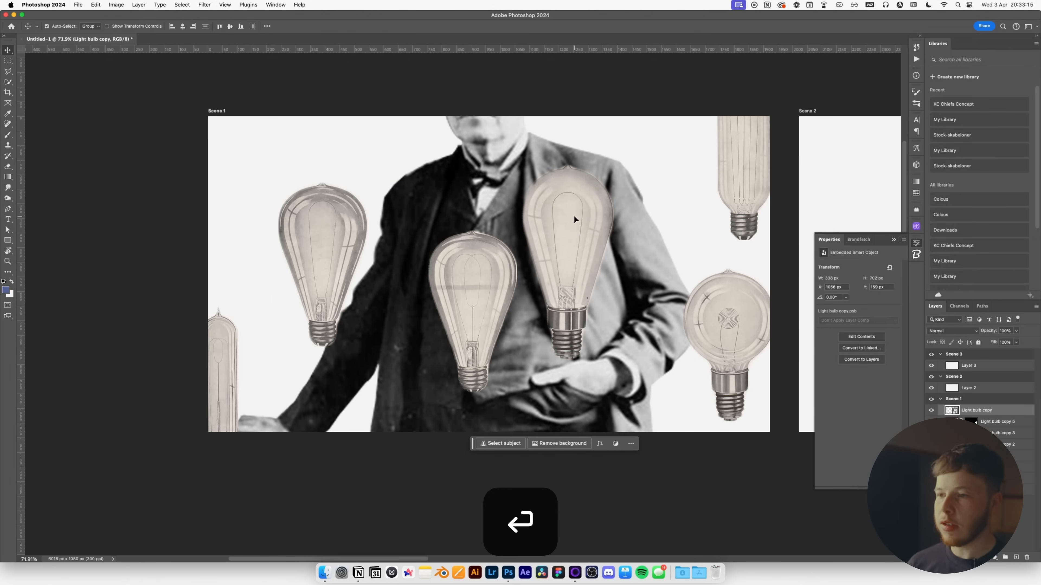
key("super+a")
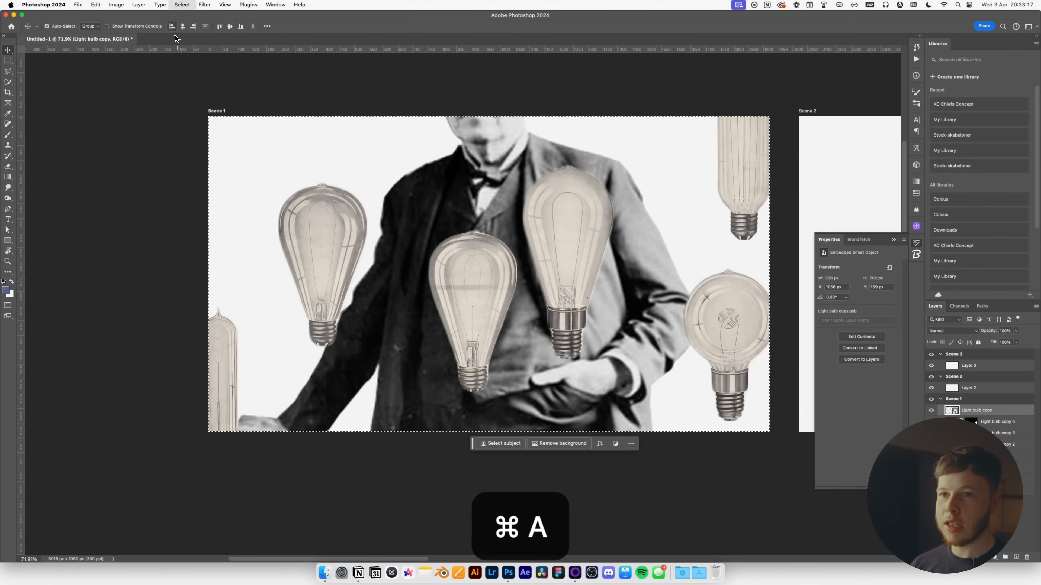
left_click(183, 26)
left_click(230, 27)
key("super+d")
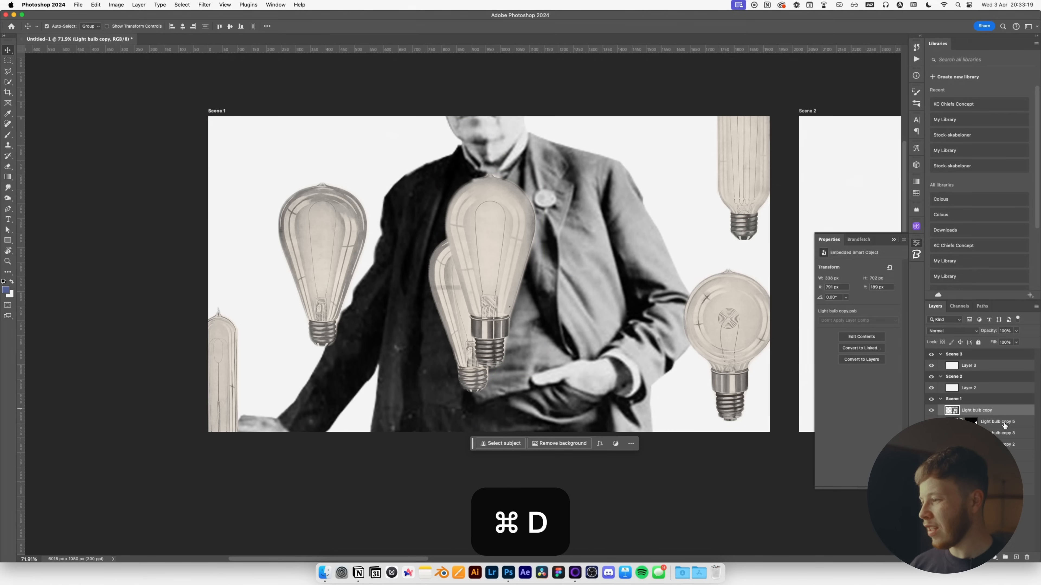
Centre all the bulbs horizontally and vertically on the Scene 1 artboard.
key("super+a")
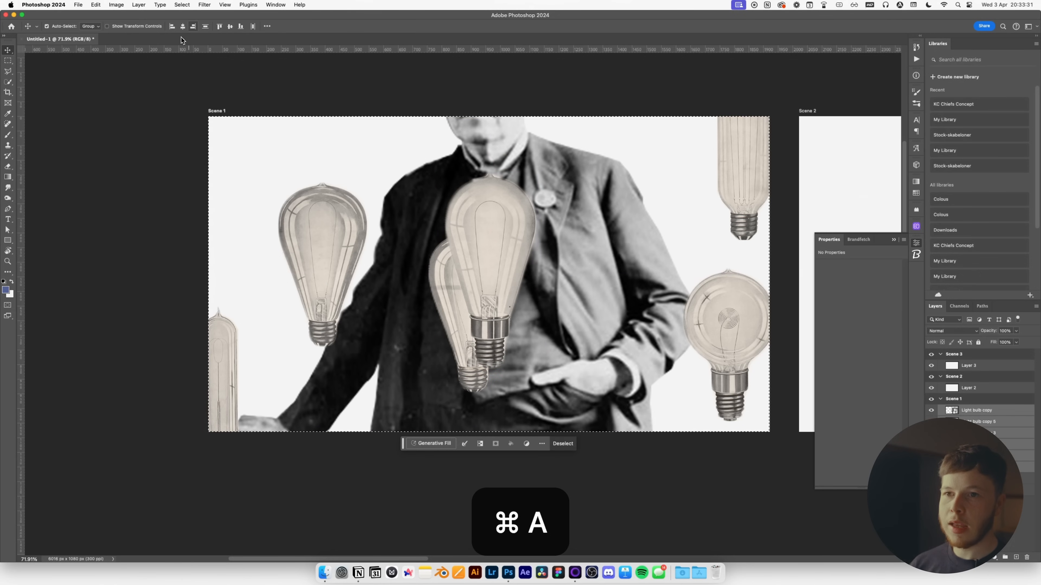
left_click(183, 26)
left_click(230, 27)
key("super+d")
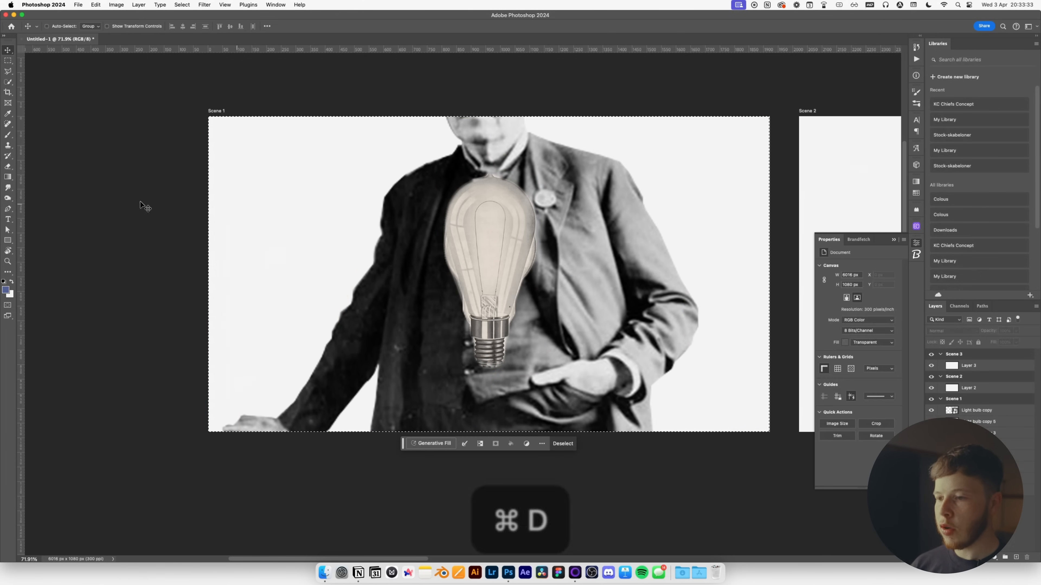
key("super+Tab")
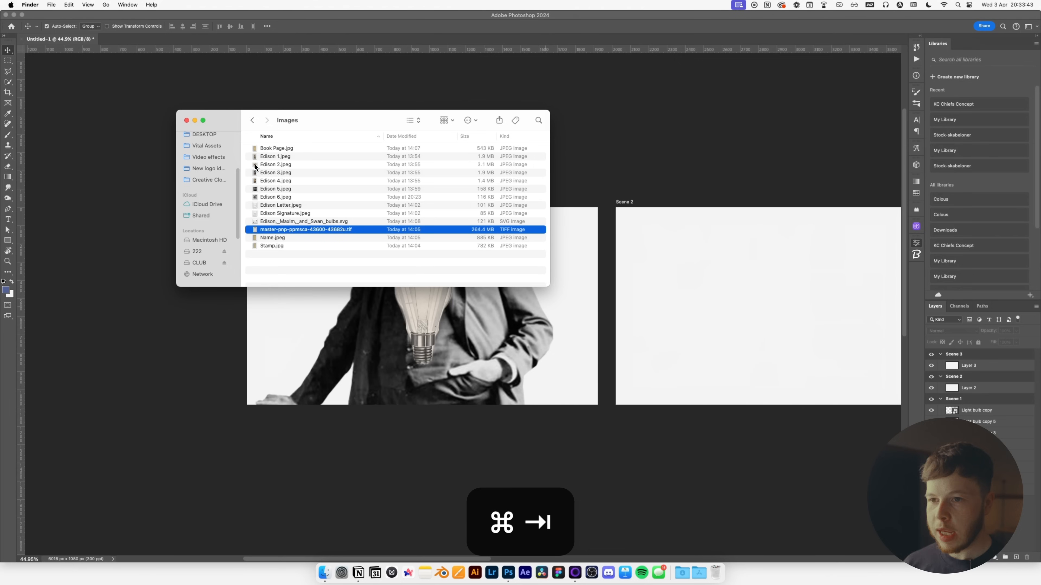
left_click(318, 149)
Quick Look from Book Page.jpg through to Name.jpeg, then drag Name.jpeg into Photoshop.
key("space")
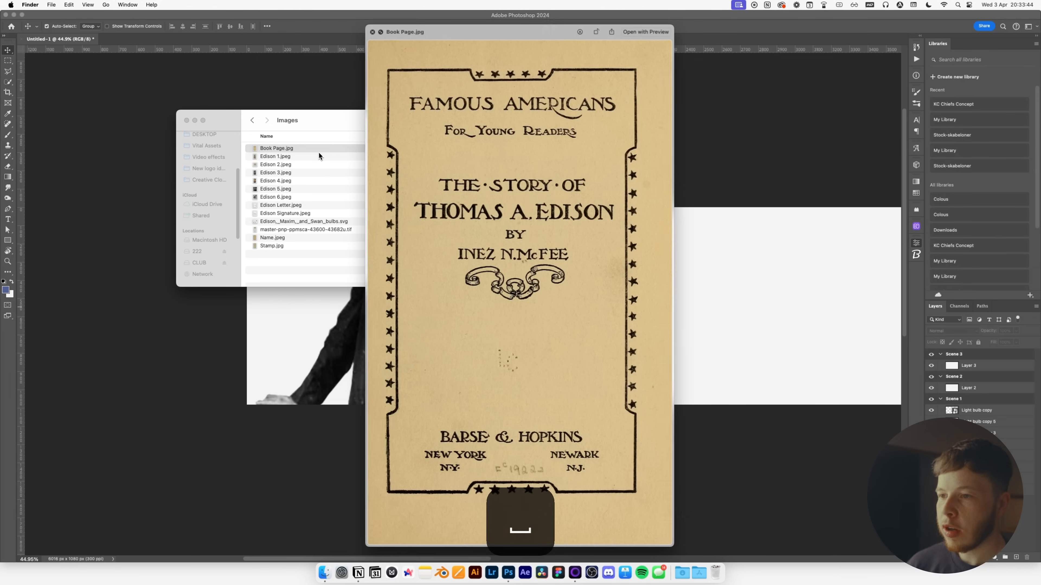
key("Down")
key("Down")
key("Down")
key("Down")
key("Down")
key("Down")
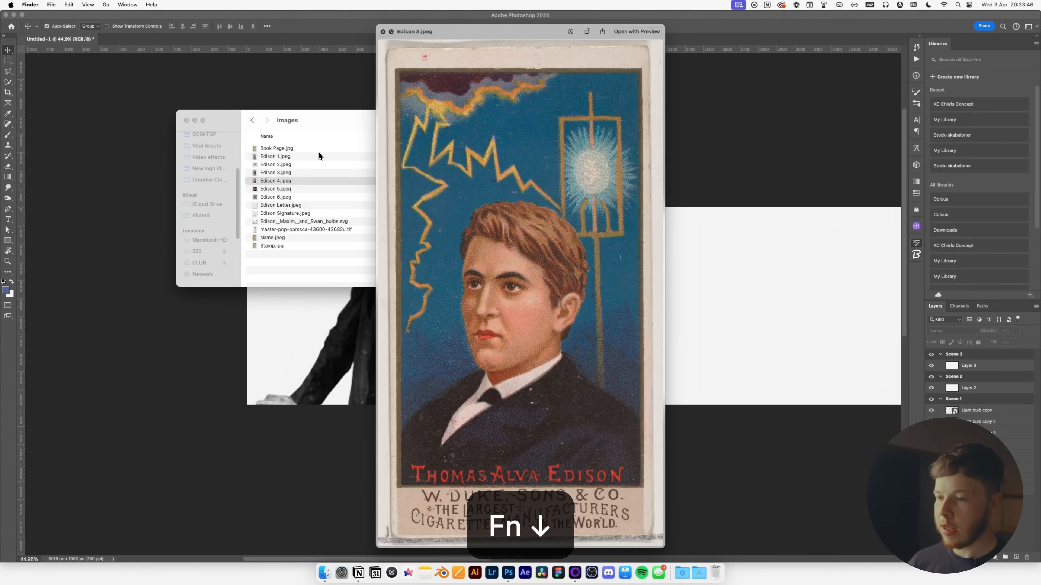
key("Down")
key("Down")
key("Down")
key("Down")
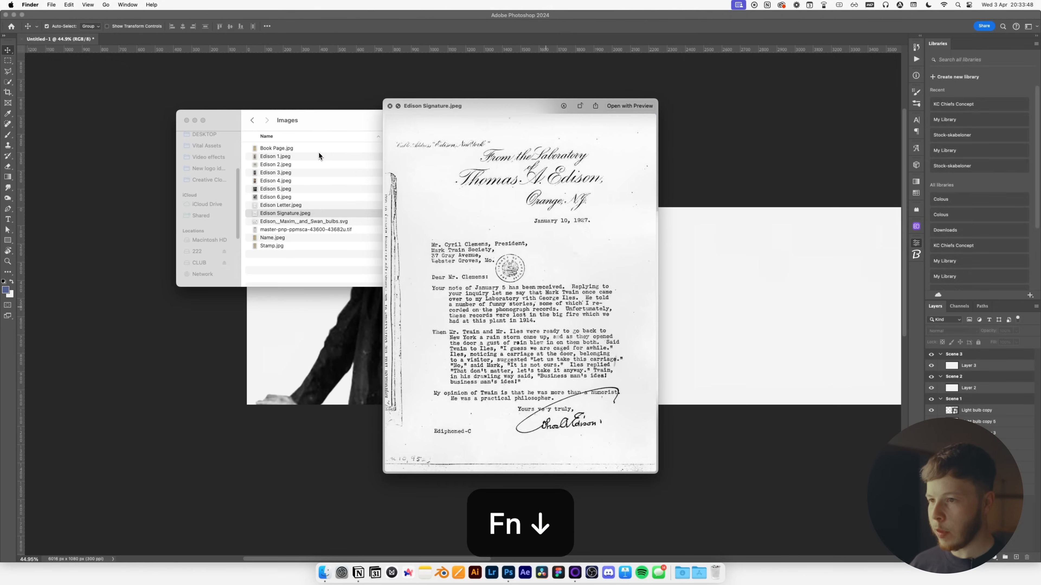
key("Down")
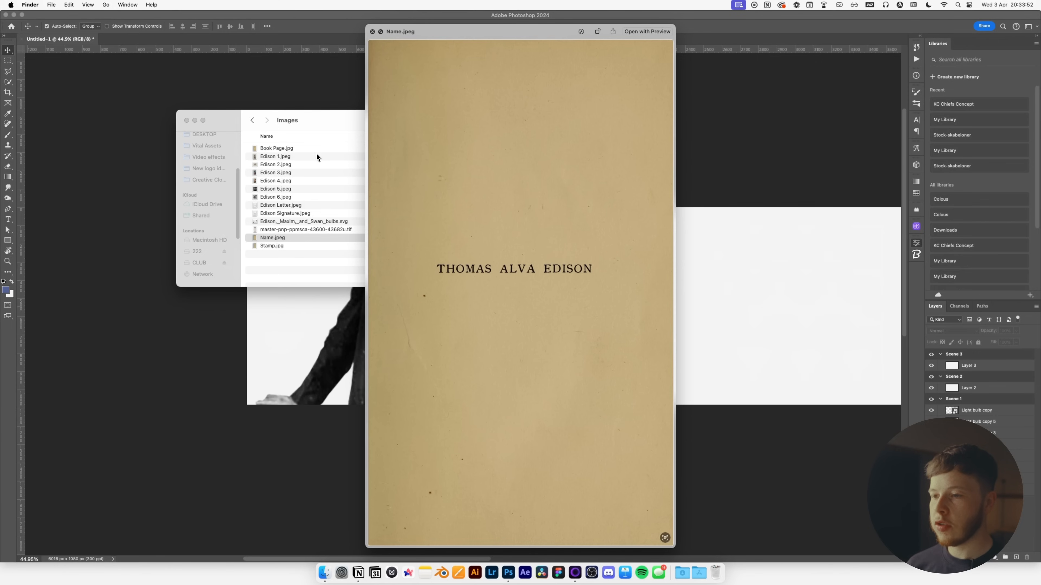
key("space")
left_click_drag(315, 344, 320, 343)
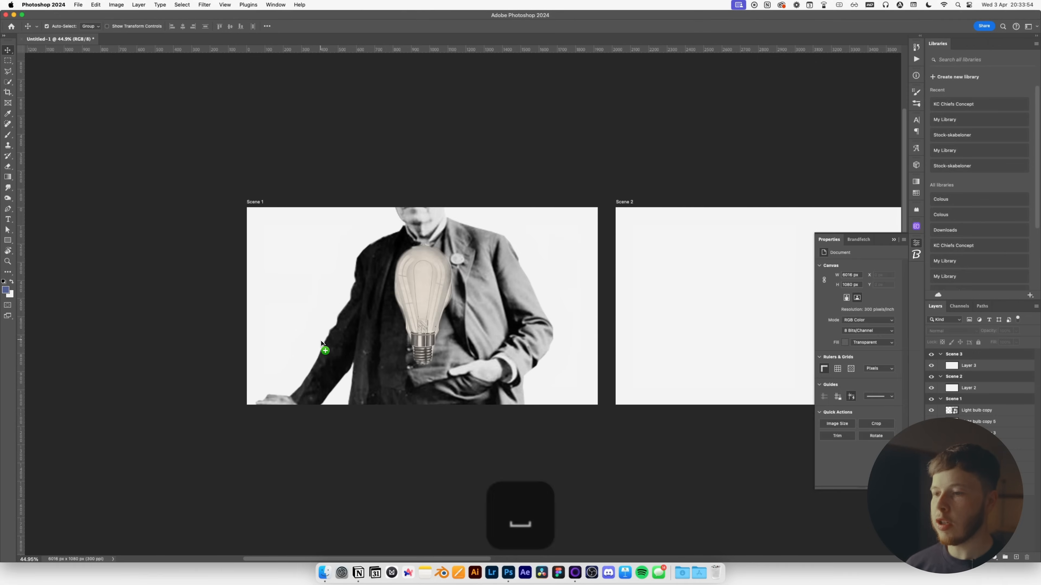
Place Name.jpeg as a 'Name' layer and fit it across the Scene 1 artboard.
key("Return")
key("Return")
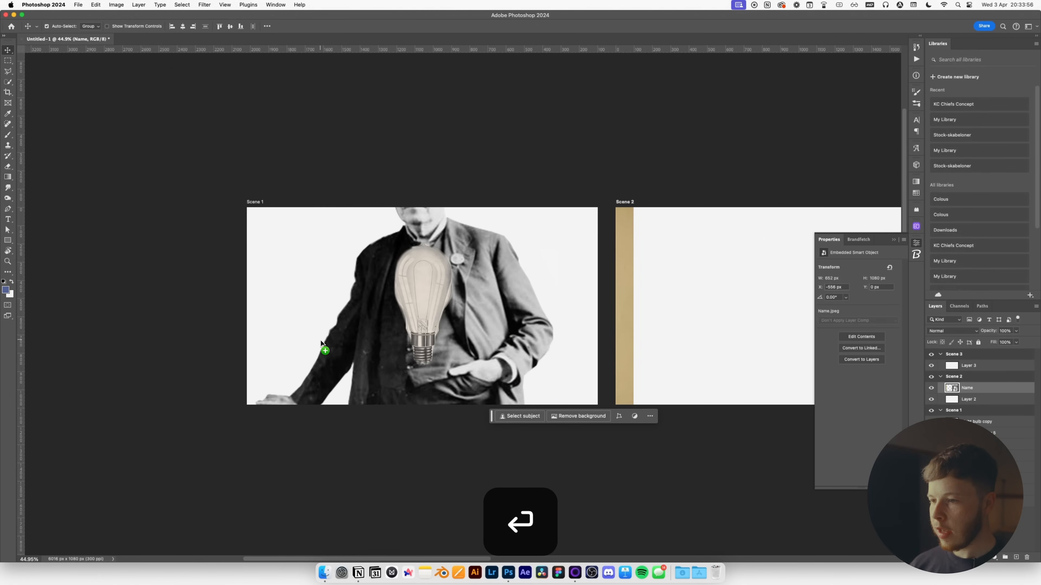
left_click_drag(626, 292, 695, 341)
key("super+t")
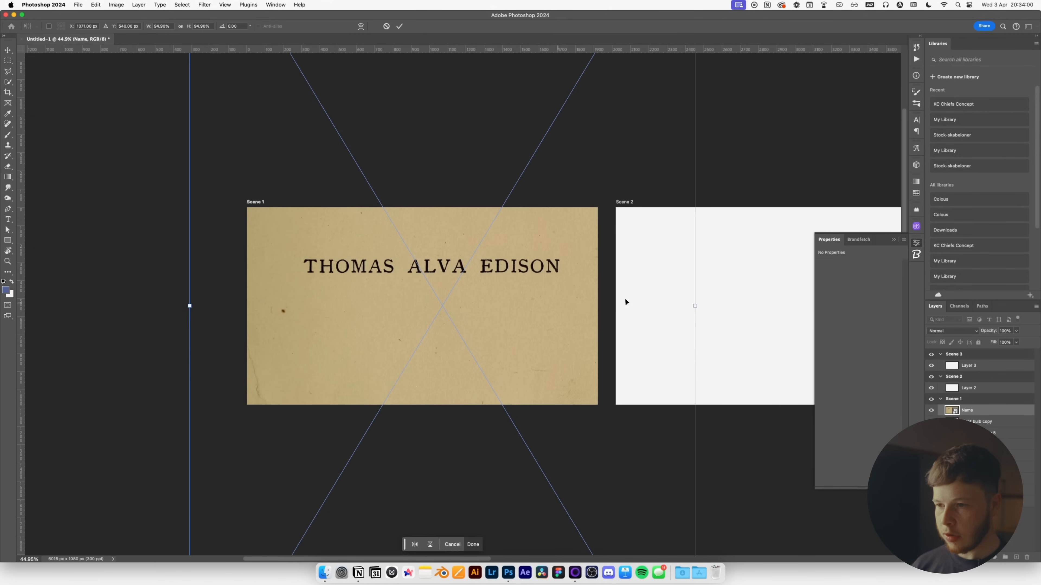
key("Return")
Select the dark 'Thomas Alva Edison' lettering with Color Range at Fuzziness 137.
scroll(564, 342, "up", 5)
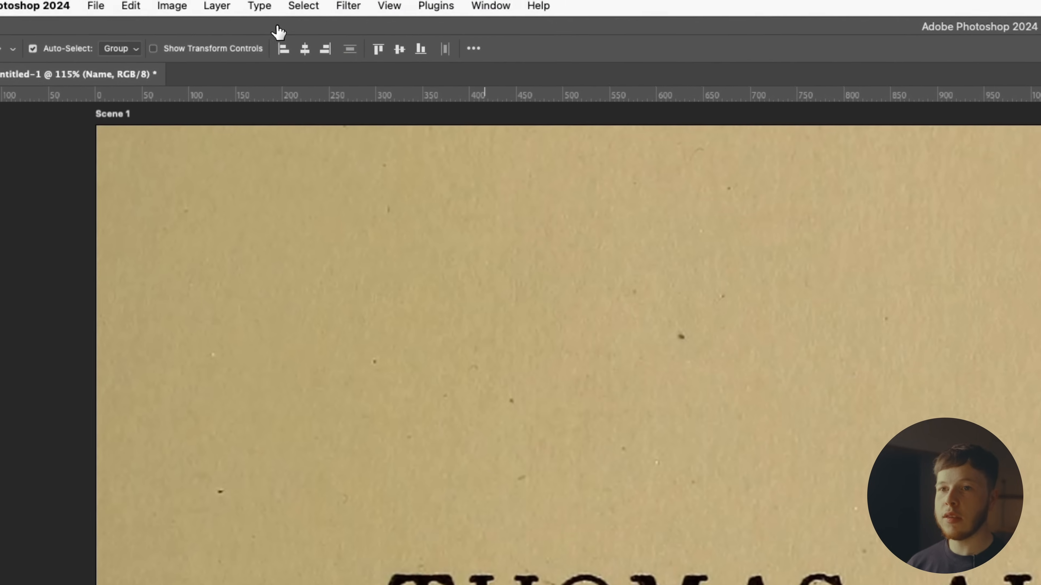
left_click(305, 9)
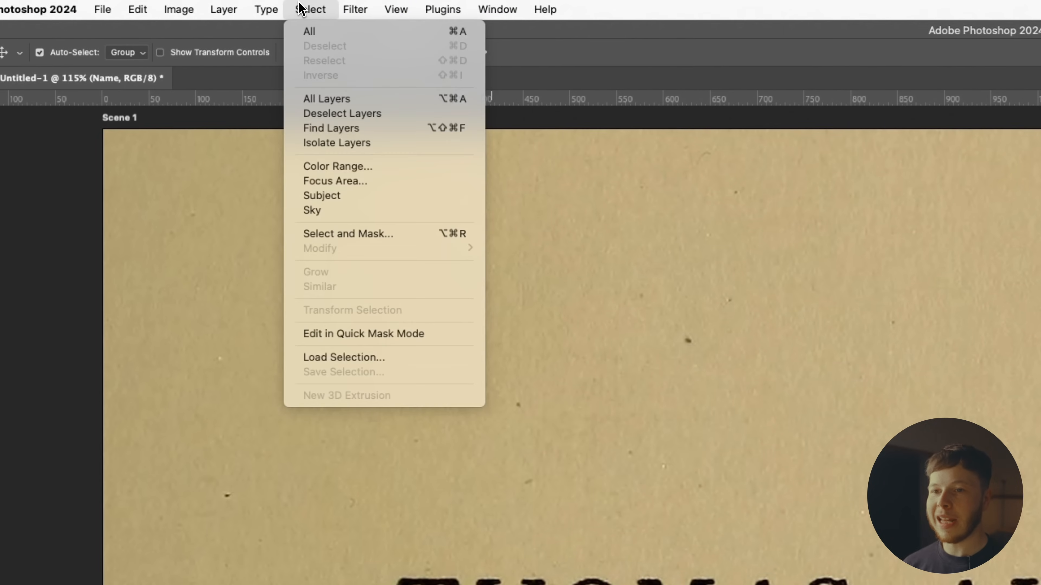
left_click(344, 166)
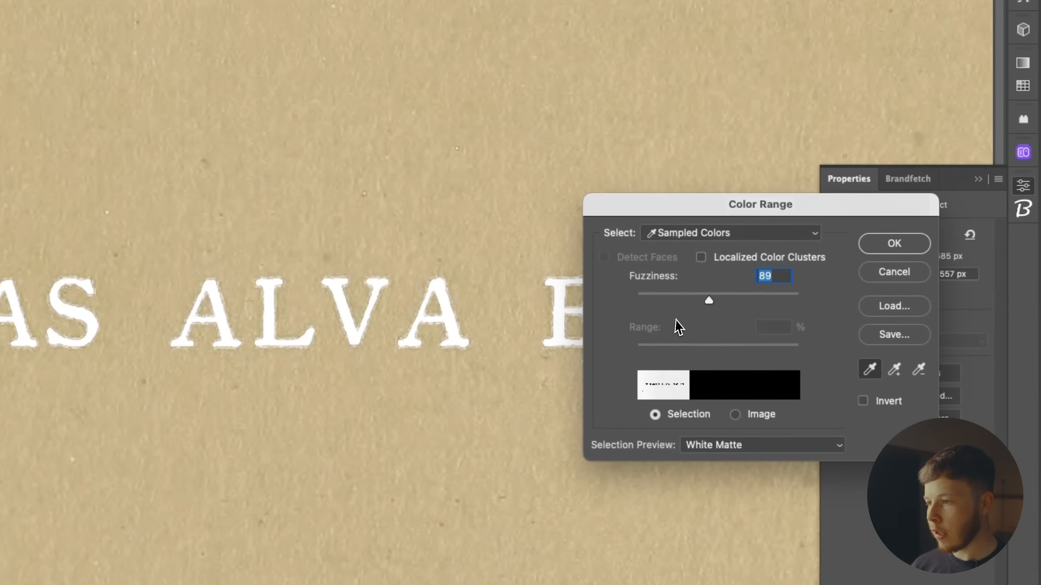
left_click_drag(610, 292, 655, 295)
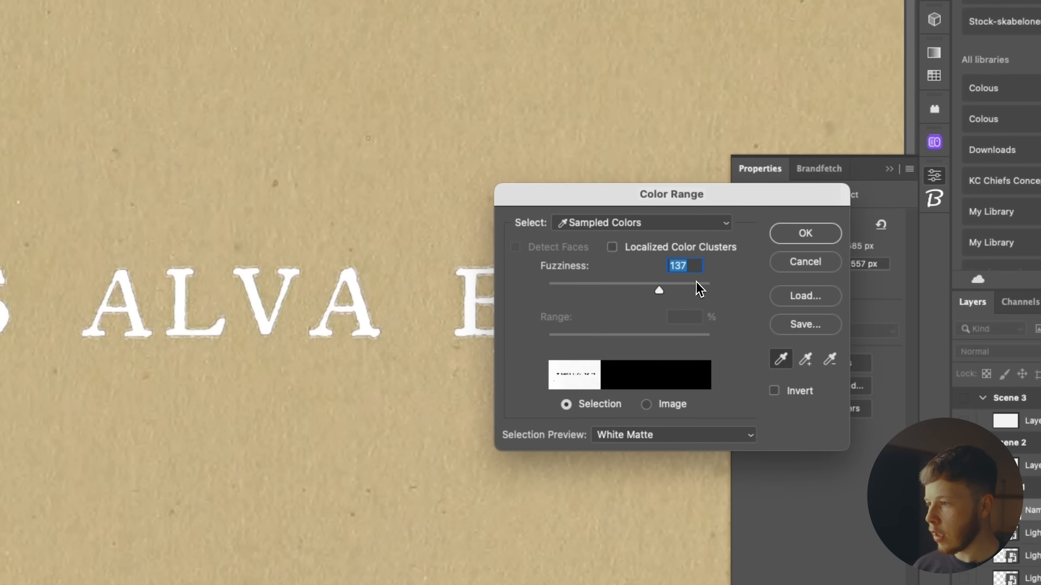
left_click(806, 234)
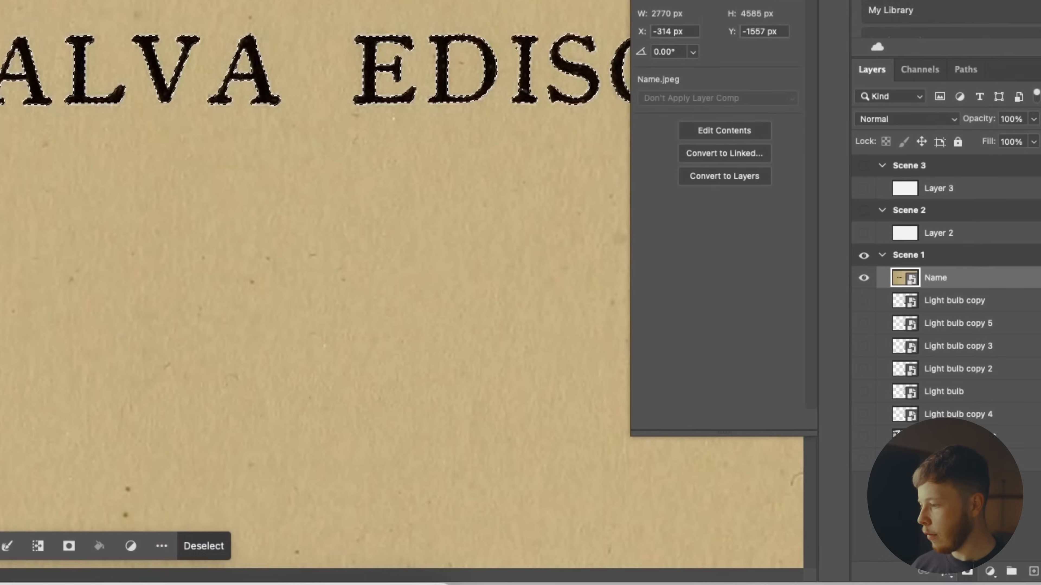
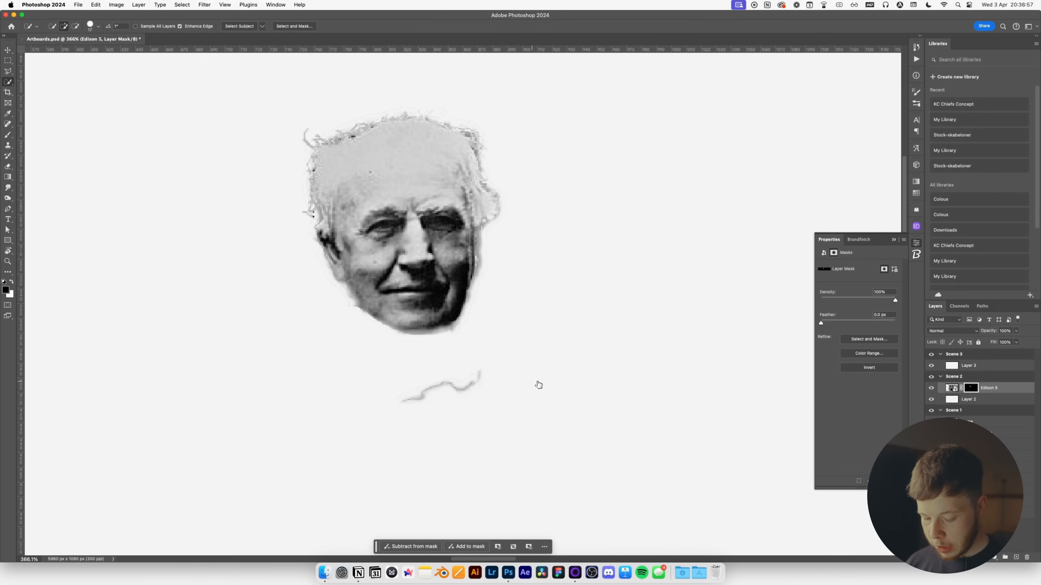
Brush black over the grey streak below Edison's chin on the face mask, then enlarge and centre the head.
key("b")
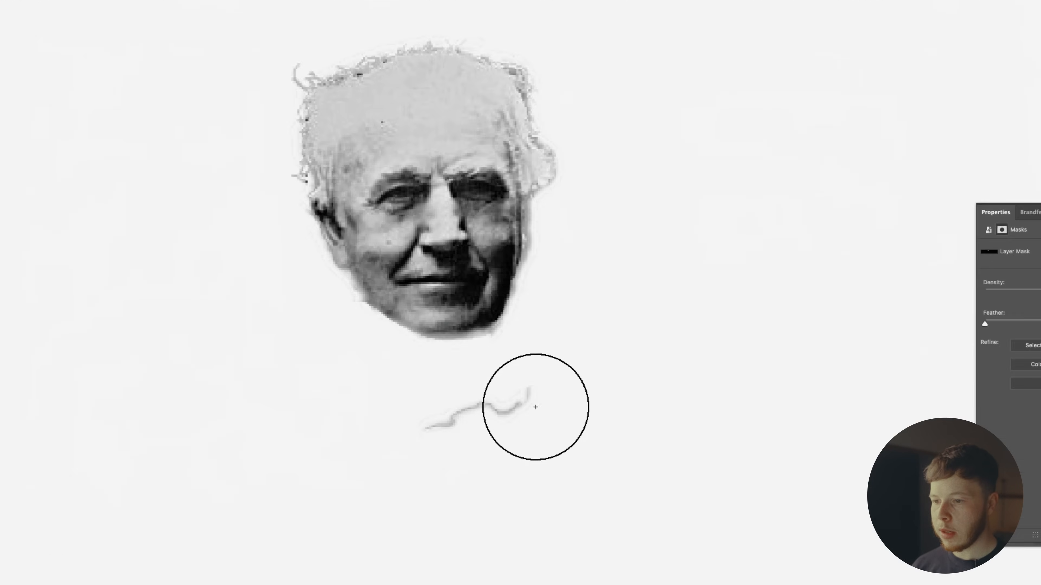
mouse_move(486, 386)
left_mouse_down()
mouse_move(457, 402)
mouse_move(387, 404)
left_mouse_up()
key("x")
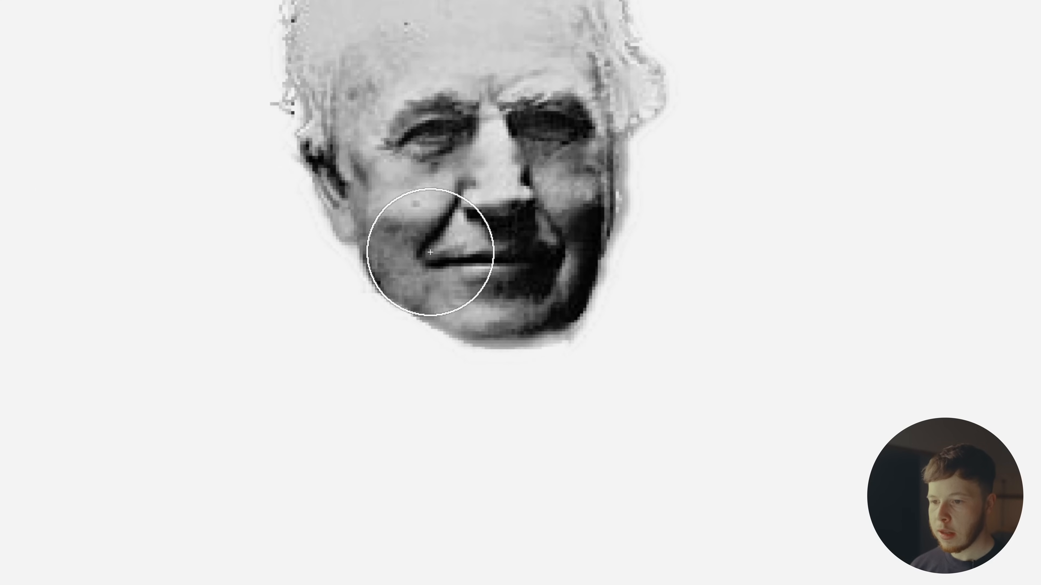
key("super+z")
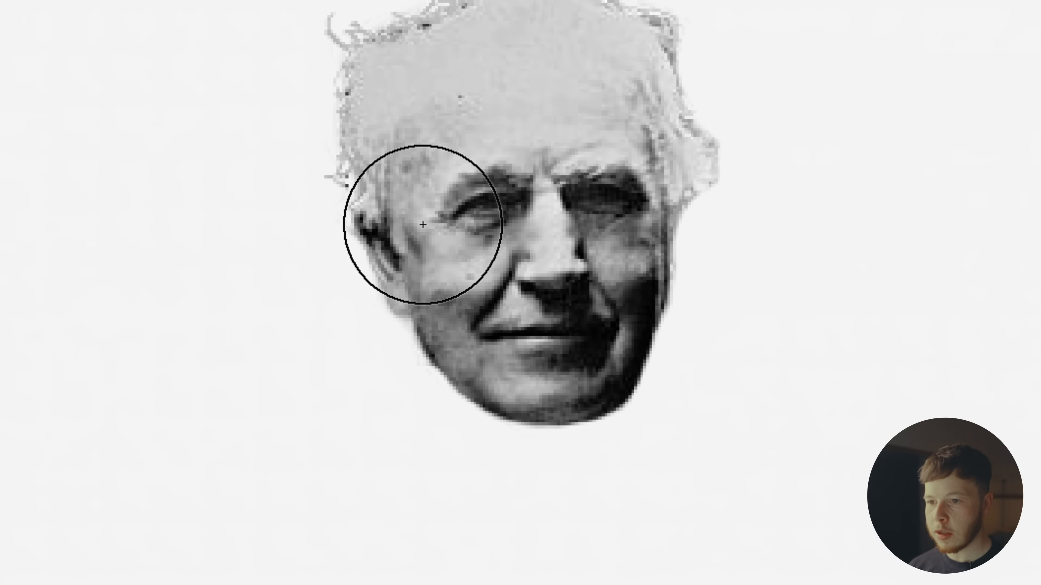
key("x")
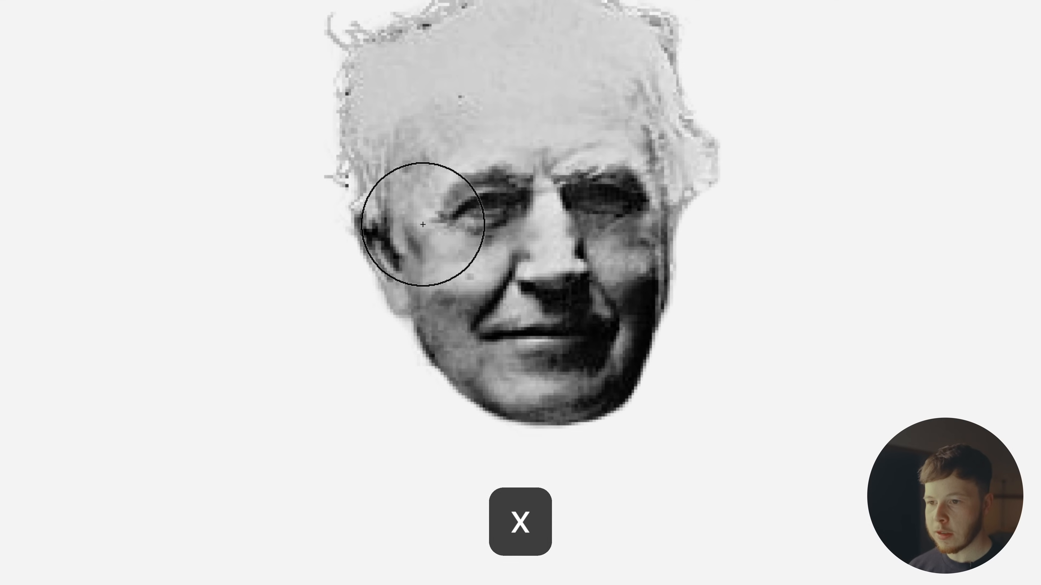
key("x")
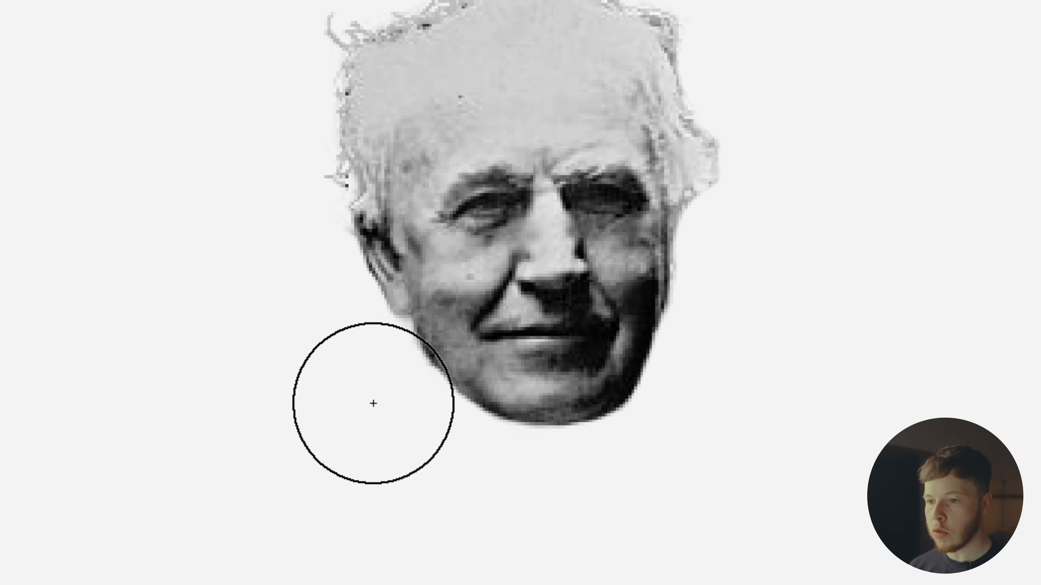
key("super+t")
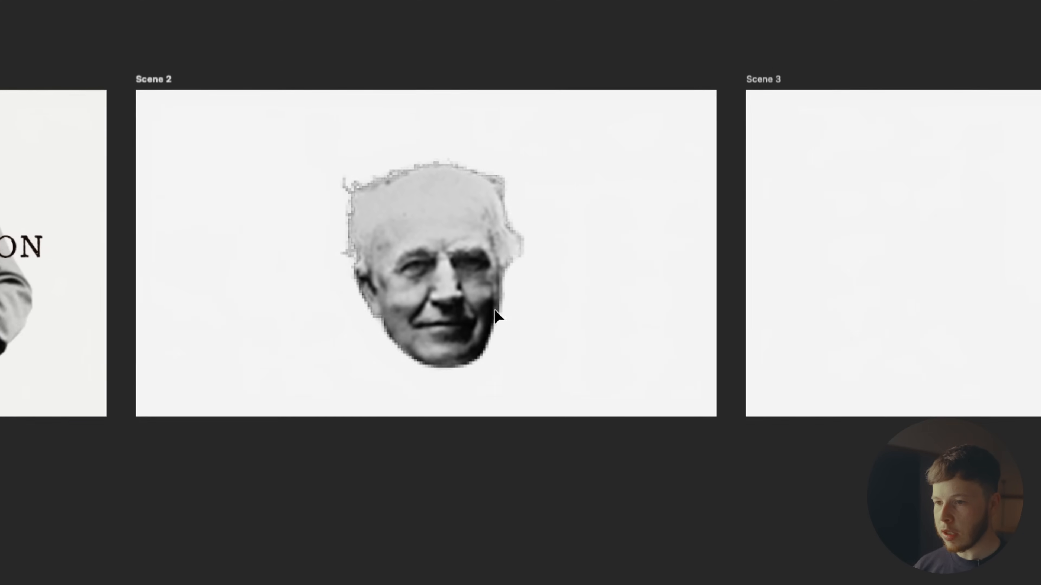
key("Return")
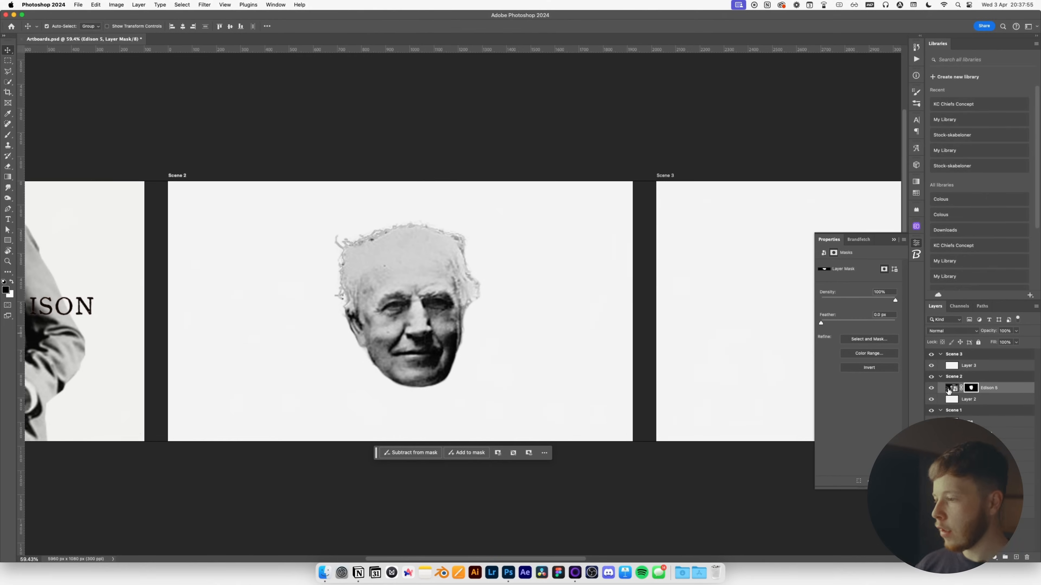
Run Neural Filters on the Edison 5 image, outputting the result to a new layer.
left_click(947, 389)
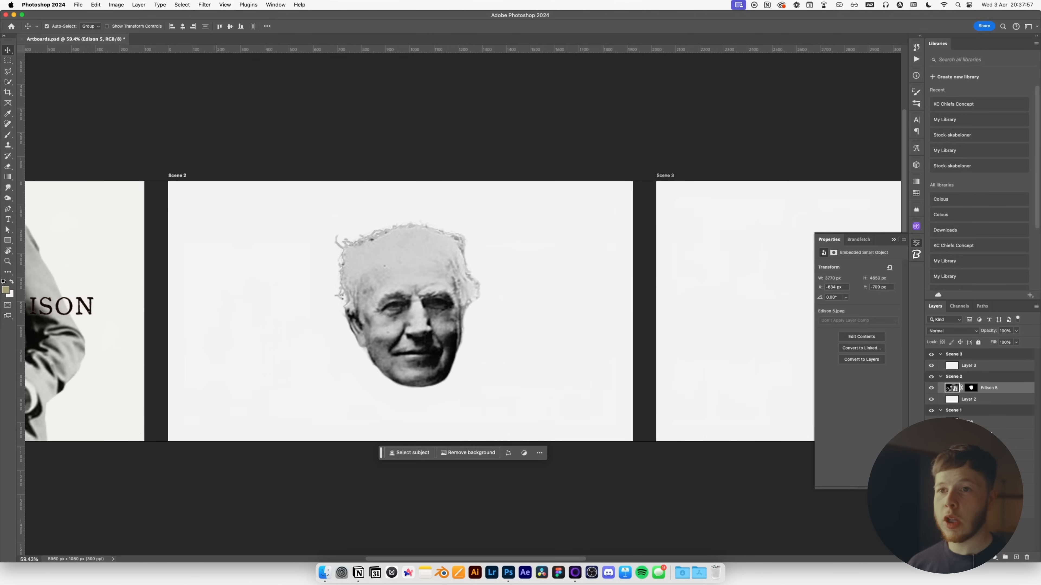
left_click(202, 5)
left_click(208, 27)
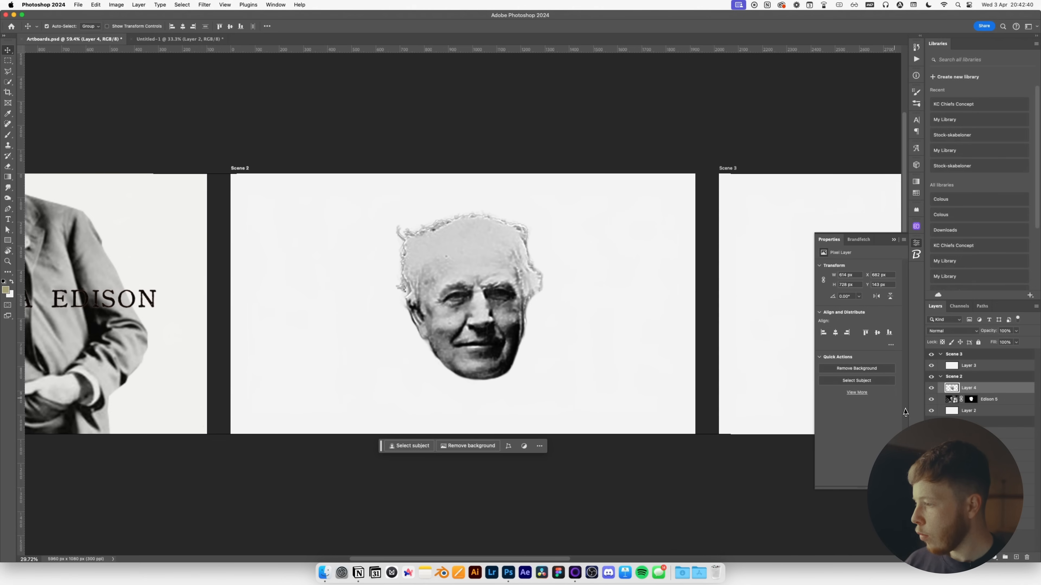
Hide Scene 2's white background and compare filtered Layer 4 against the original face.
left_click(931, 411)
left_click(932, 390)
left_click(931, 389)
left_click(931, 390)
left_click(931, 389)
left_click(931, 390)
left_click(931, 390)
left_click(931, 389)
left_click(931, 390)
left_click(931, 389)
left_click(931, 390)
left_click(931, 390)
left_click(931, 390)
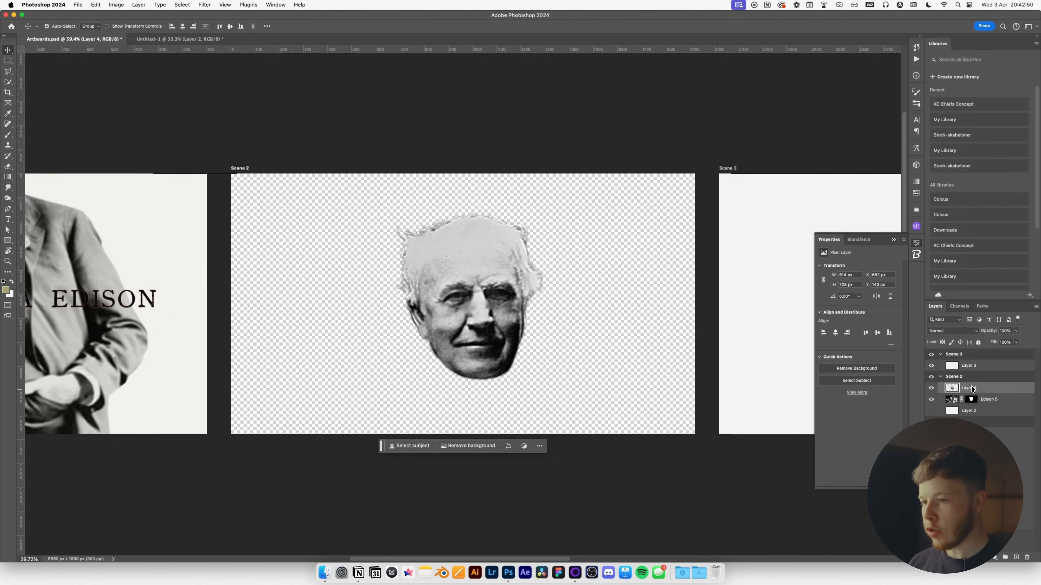
Hide the original Edison 5 face layer and deselect it.
scroll(460, 312, "up", 3)
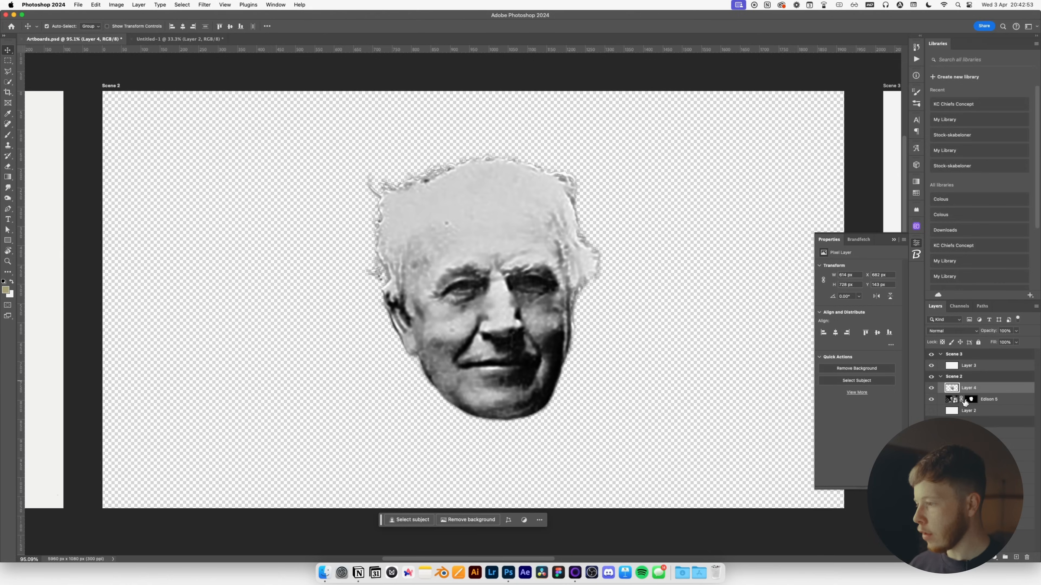
left_click(932, 400)
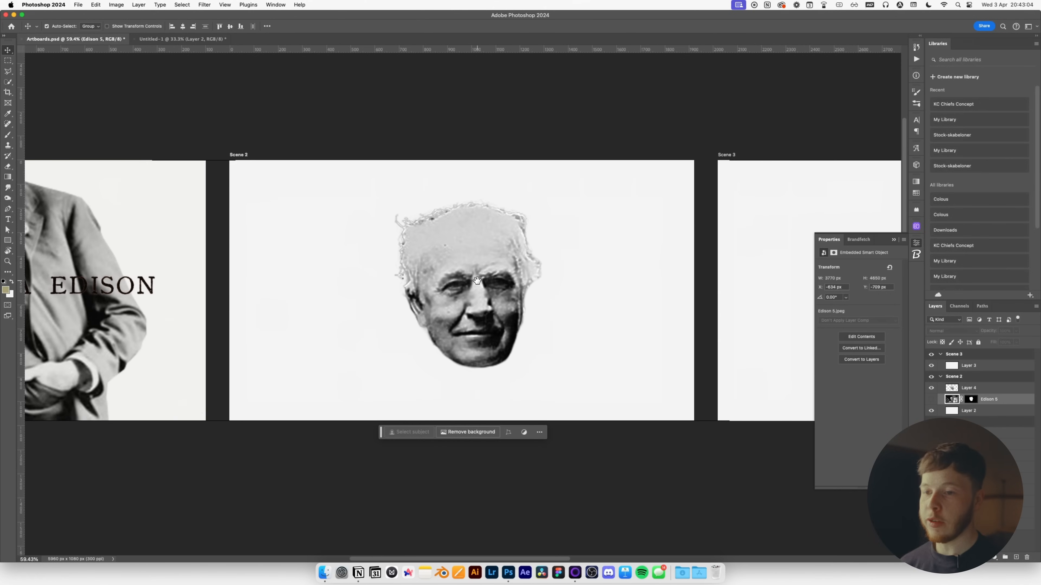
left_click(216, 415)
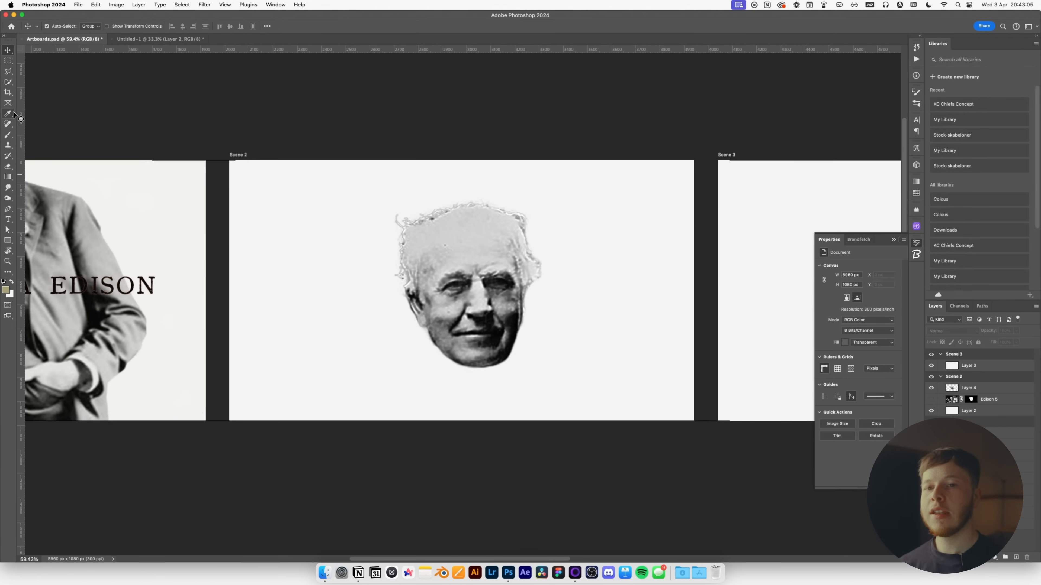
Draw a rectangle and position it behind the lower left of Edison's face.
left_click(11, 241)
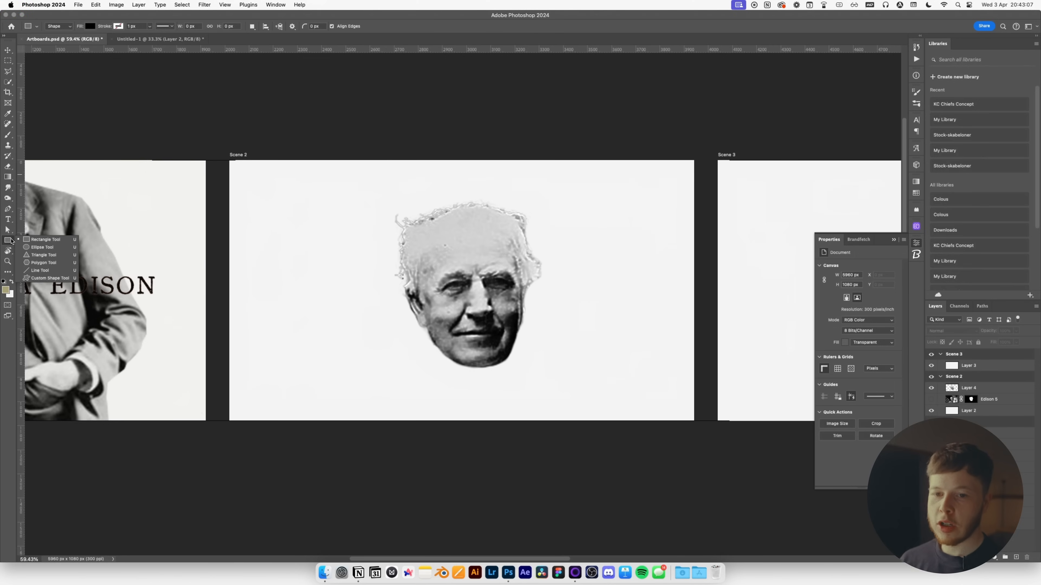
left_click(47, 243)
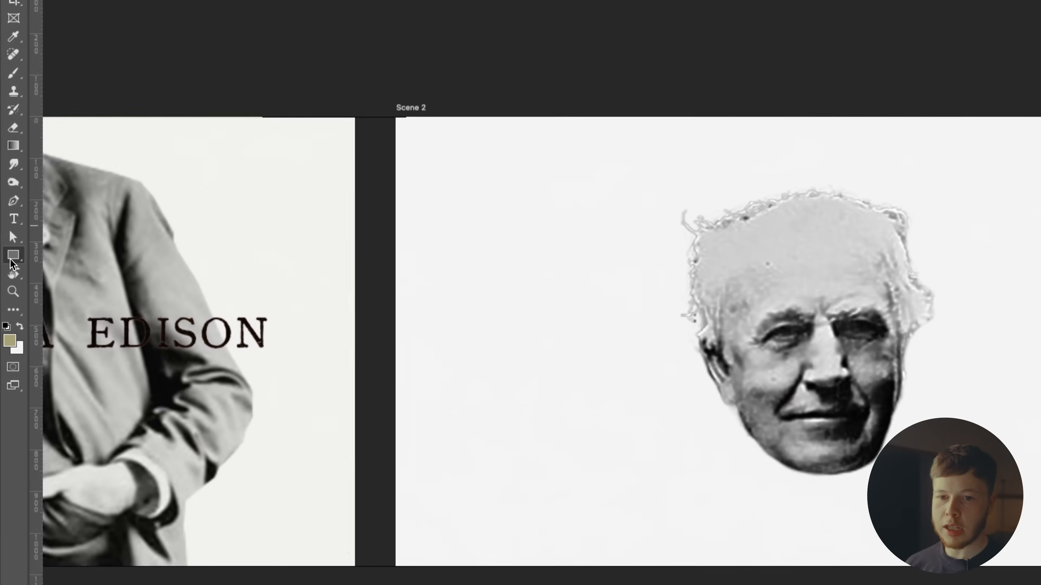
left_click(8, 241)
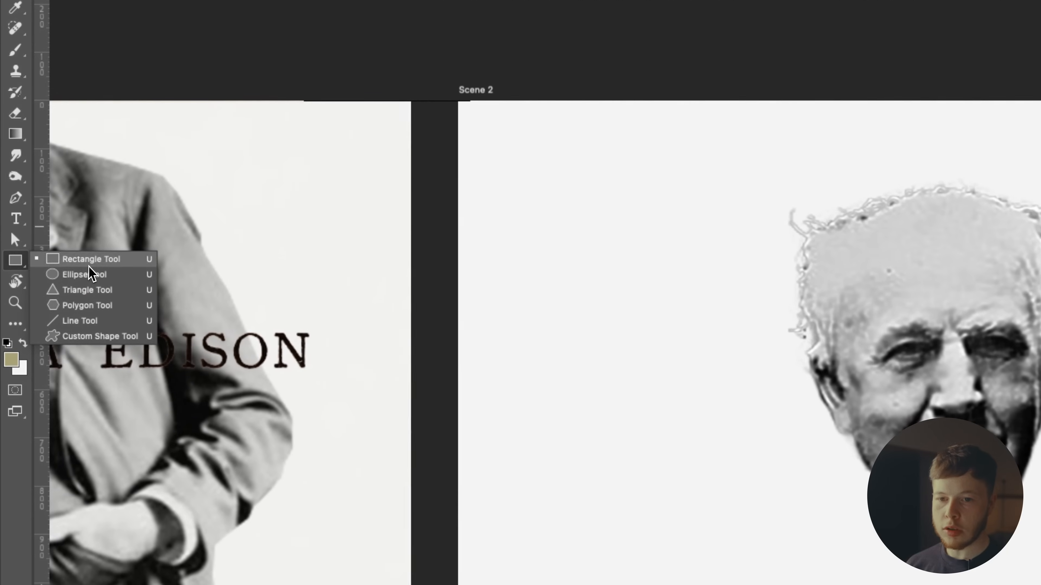
left_click(103, 262)
left_click_drag(747, 305, 958, 530)
key("space")
left_click_drag(638, 396, 615, 410)
left_click_drag(1024, 340, 1001, 398)
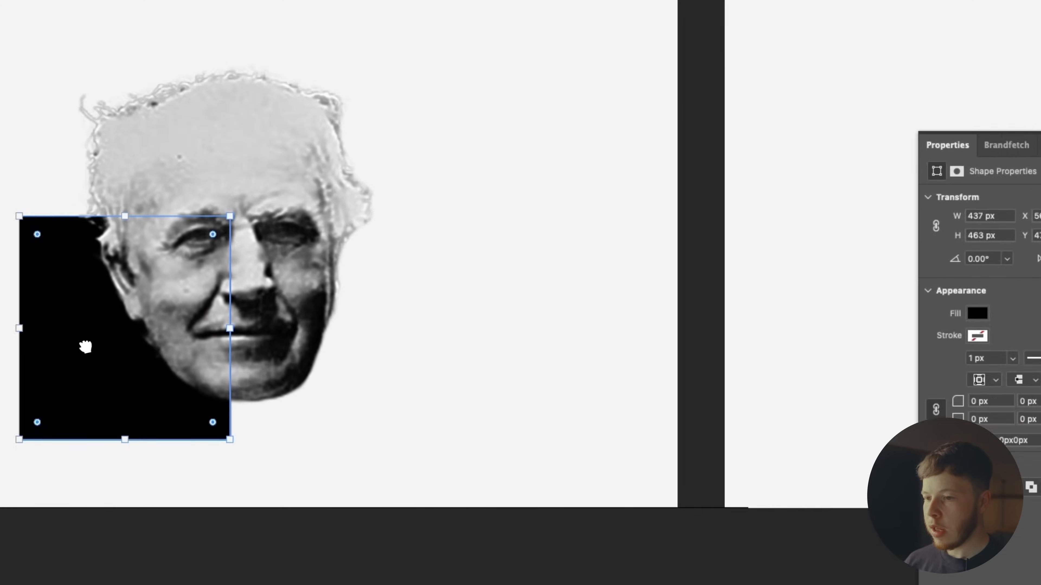
key("v")
left_click_drag(80, 349, 90, 345)
left_click_drag(292, 307, 292, 309)
Fill the rectangle red and nudge it slightly right and up.
left_click(678, 260)
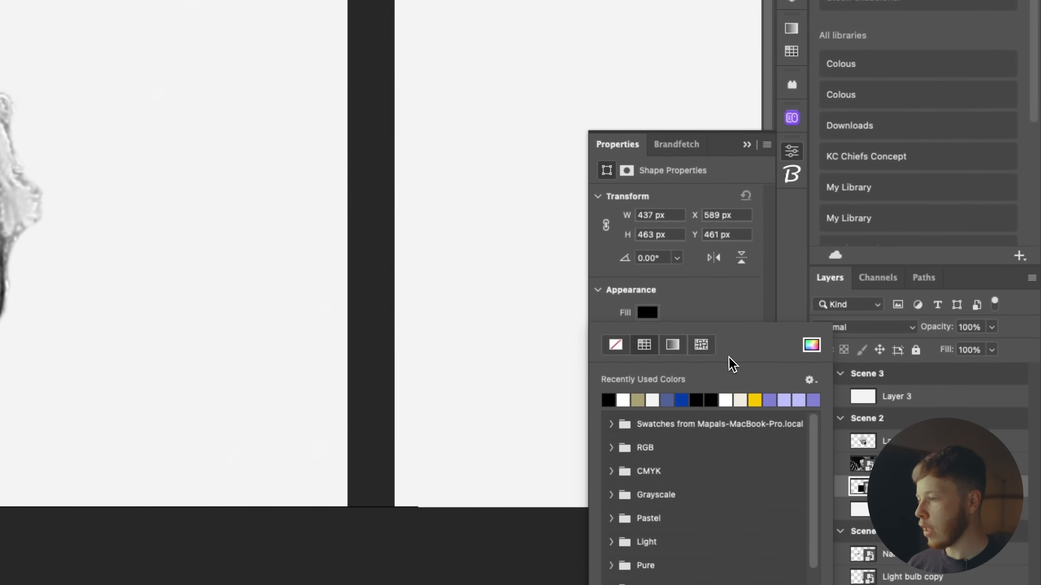
left_click(810, 347)
type("dd1919")
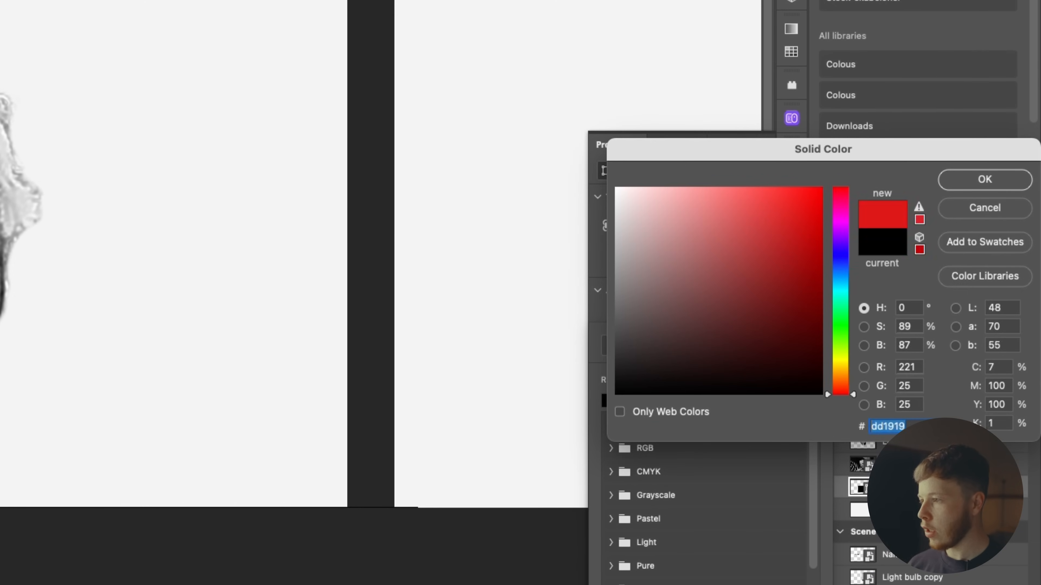
left_click_drag(799, 203, 788, 199)
left_click(969, 184)
left_click_drag(346, 380, 437, 375)
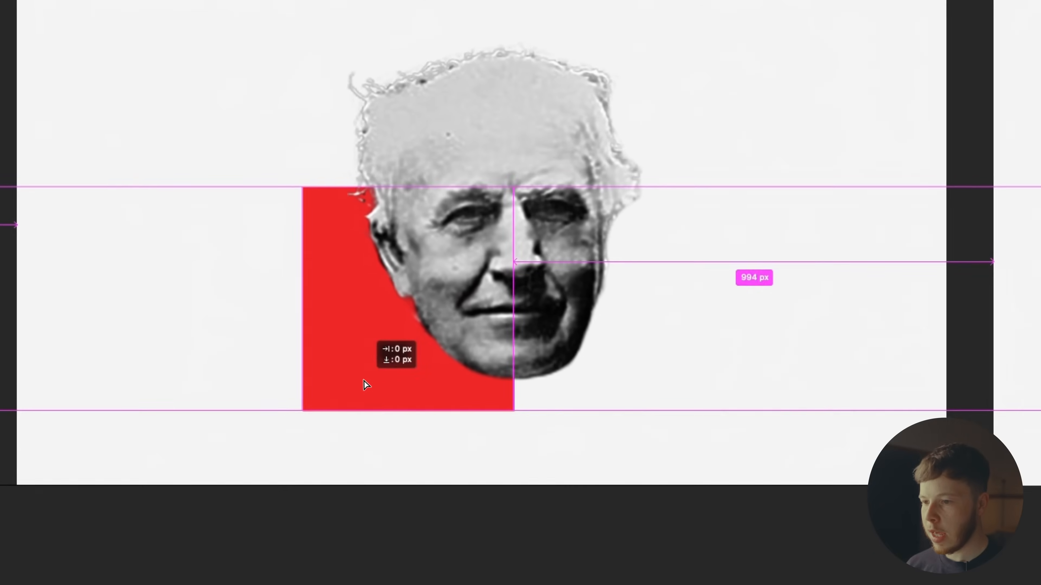
key("shift+Up")
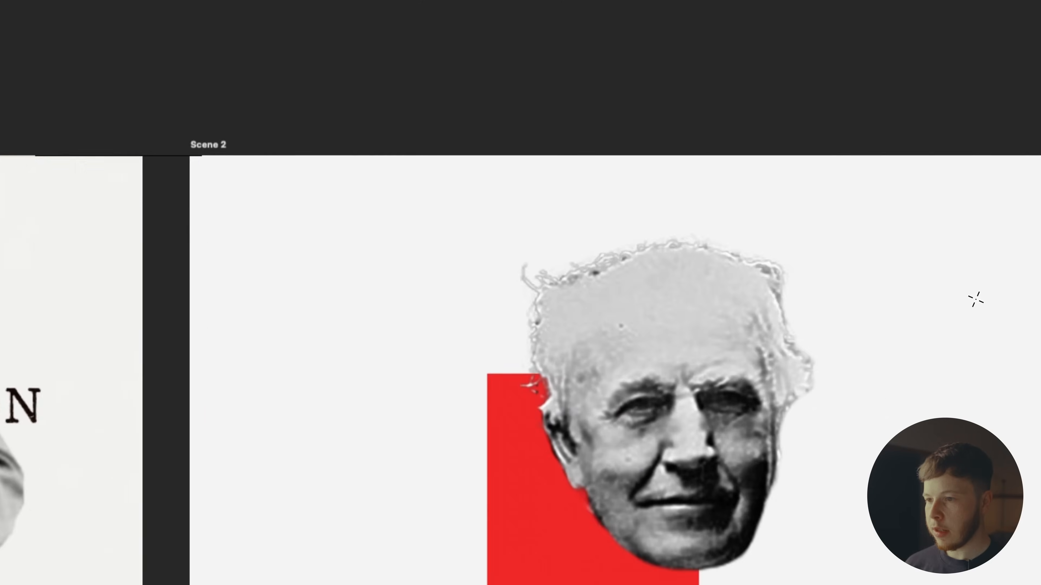
Draw a yellow 411×122 px bar across the top right of the head, layered above Edison 5.
left_click_drag(311, 274, 452, 289)
key("space")
key("space")
key("space")
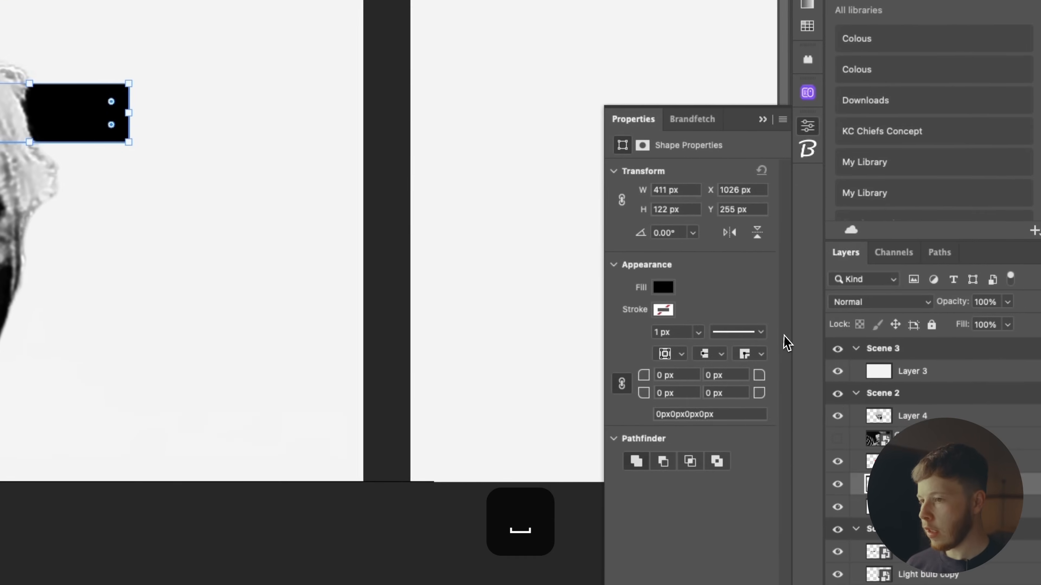
left_click(664, 287)
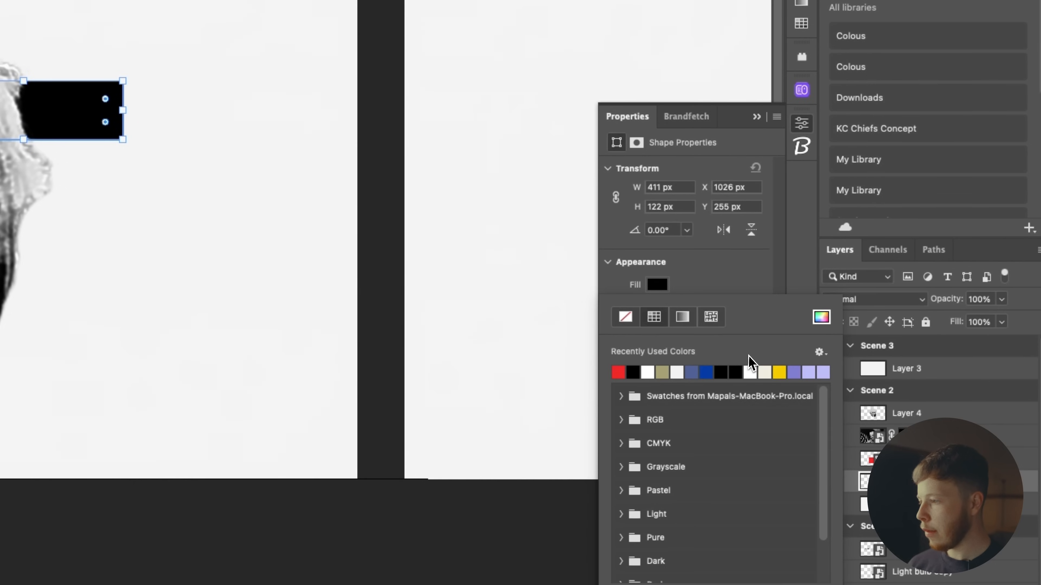
left_click(779, 372)
key("v")
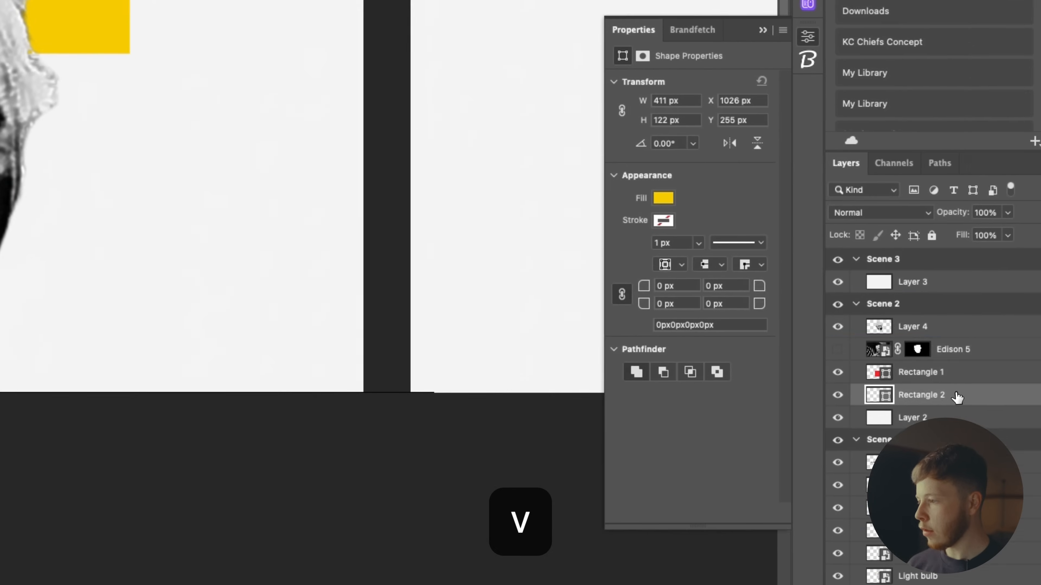
left_click_drag(935, 480, 962, 415)
left_click_drag(954, 318, 954, 319)
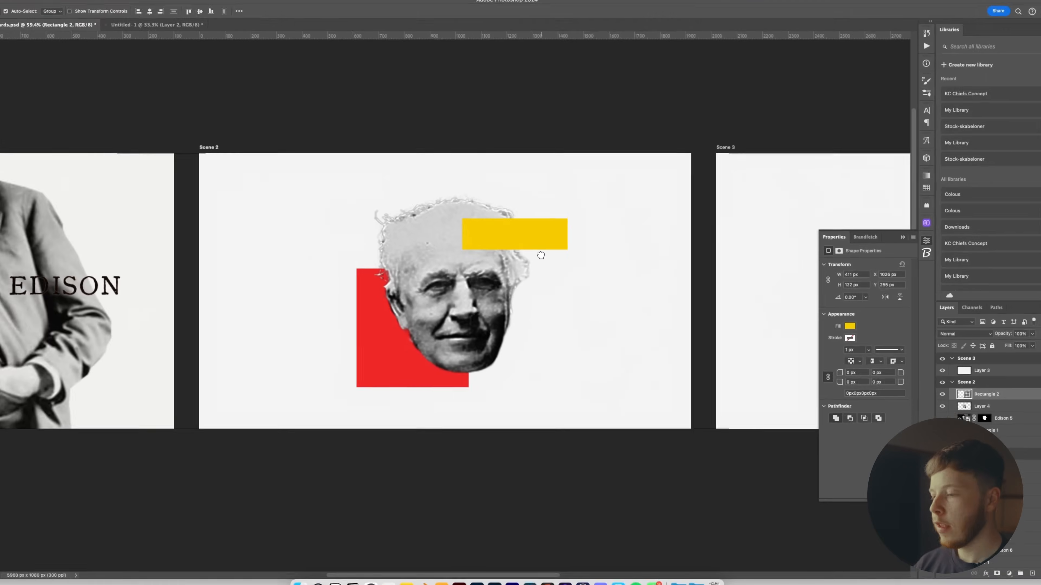
left_click_drag(572, 347, 575, 370)
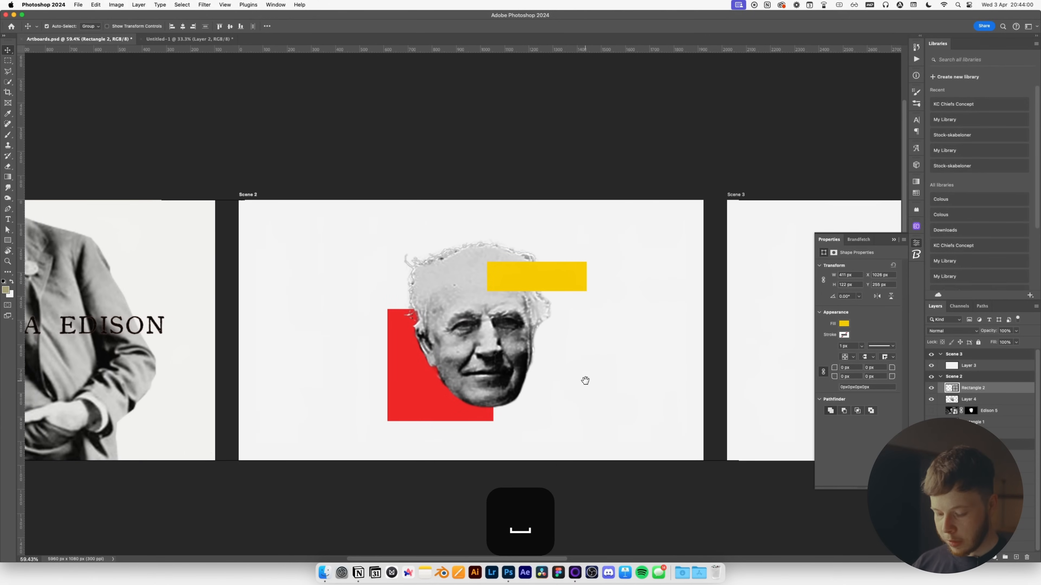
Draw three yellow ellipses of growing size trailing up-left from the head as a thought bubble.
left_click(7, 240)
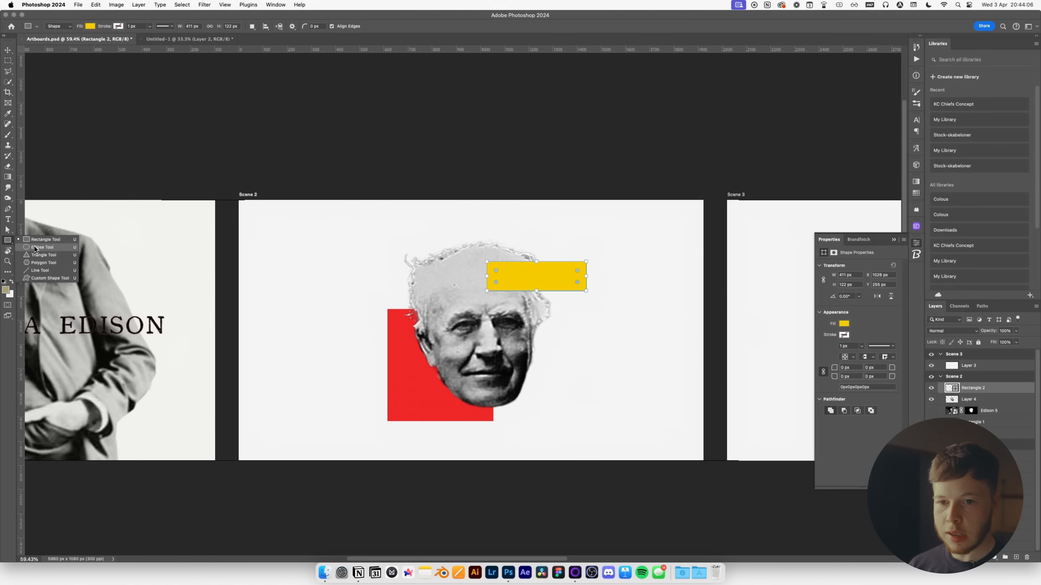
left_click(36, 247)
key("v")
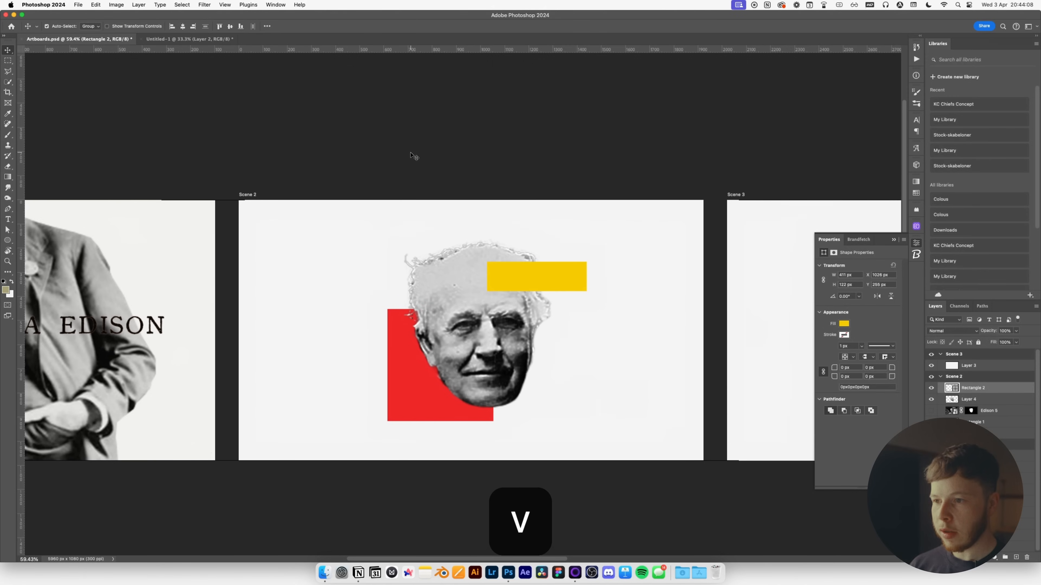
left_click(413, 154)
key("u")
left_click_drag(393, 259, 412, 280)
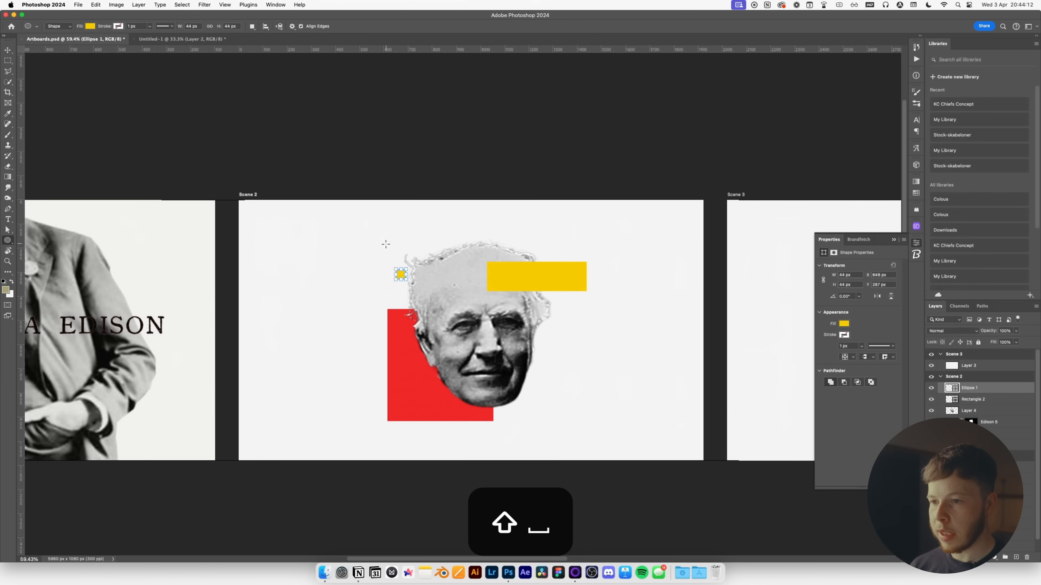
key("v")
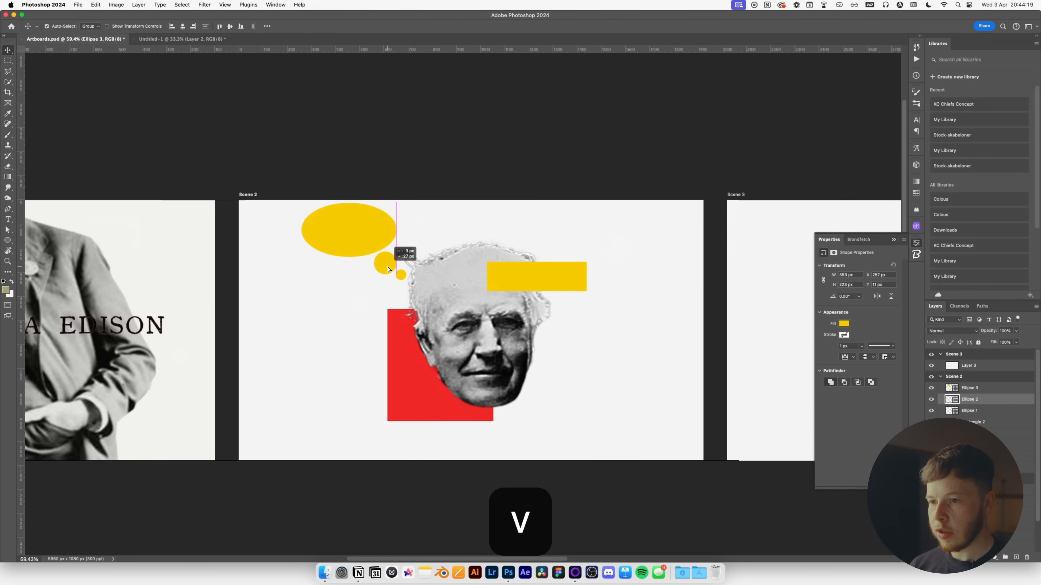
left_click_drag(389, 269, 389, 270)
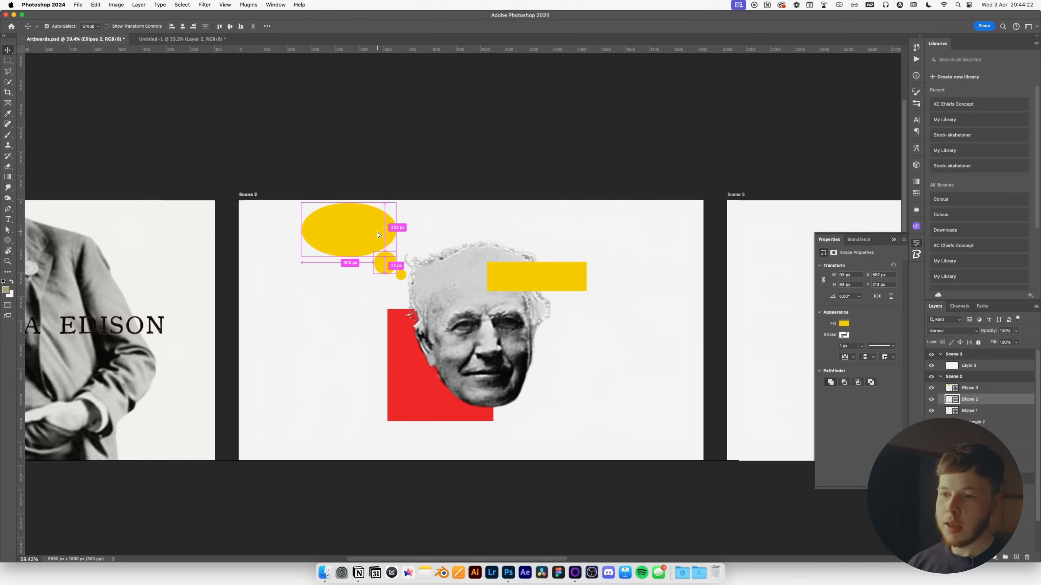
left_click(328, 578)
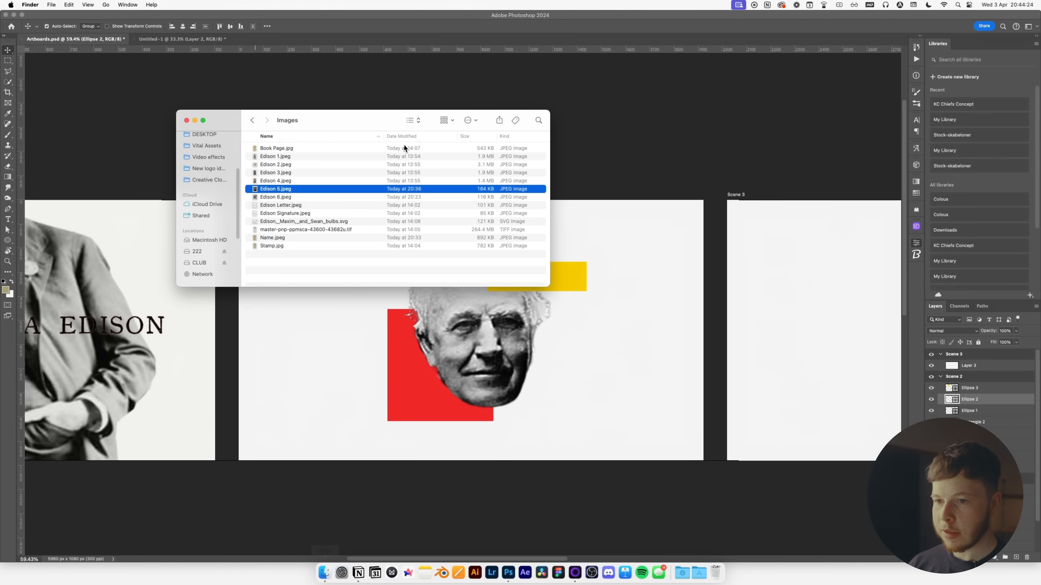
Place the bulbs SVG from the Images folder onto the Scene 2 artboard.
left_click(282, 214)
left_click(286, 224)
key("space")
key("space")
left_click_drag(329, 227, 360, 344)
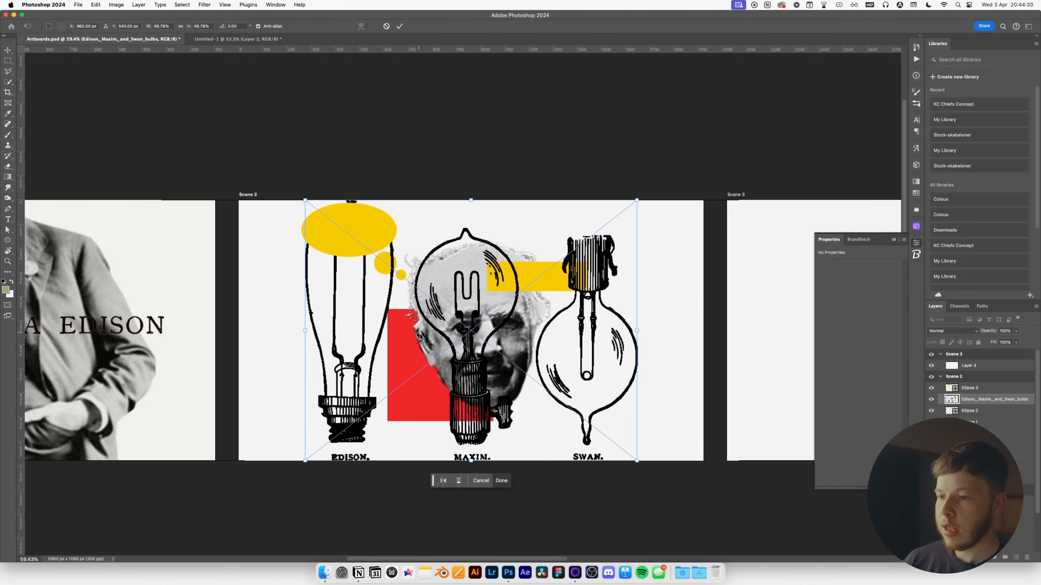
key("Return")
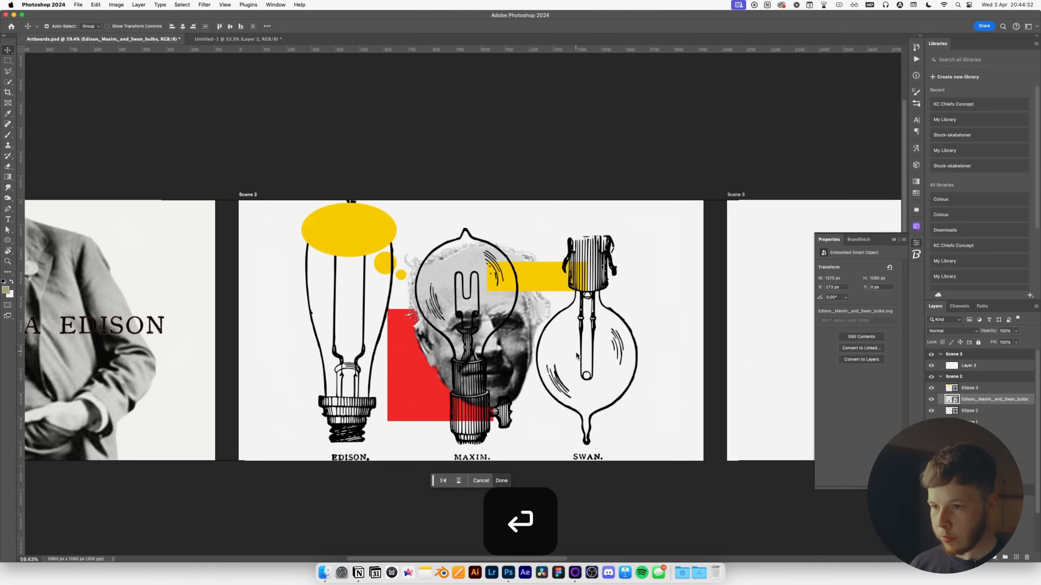
Mask out the Maxim and Swan bulbs, then shrink and tilt the Edison bulb into the bubble.
key("m")
left_click_drag(708, 200, 409, 488)
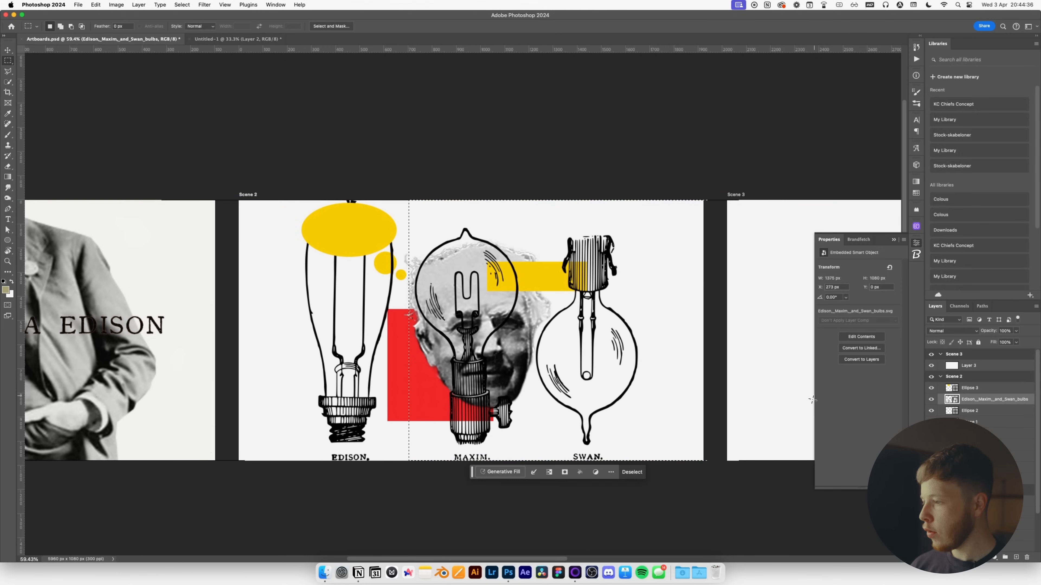
left_click(565, 472)
key("v")
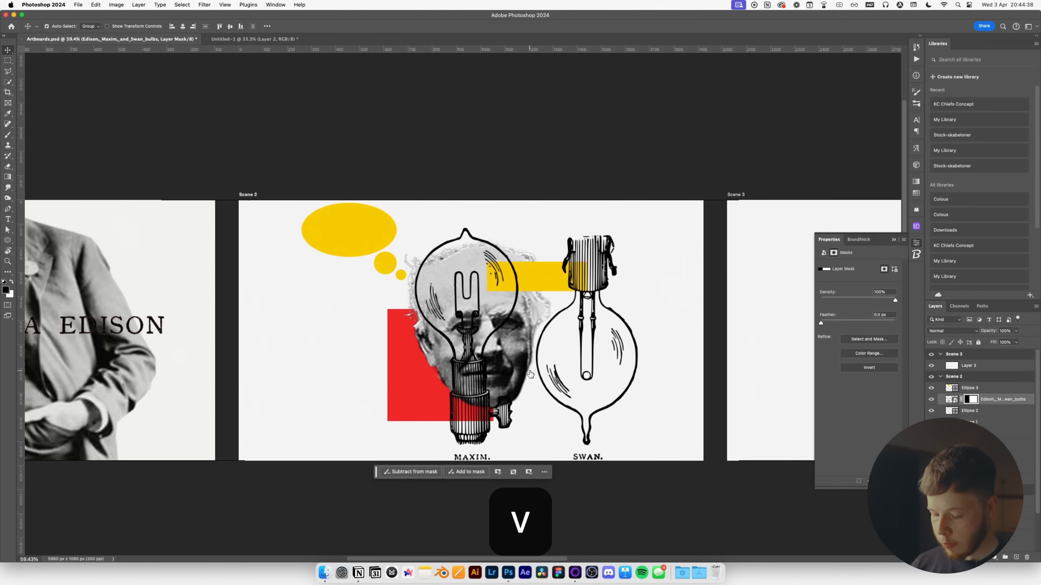
key("super+i")
key("super+t")
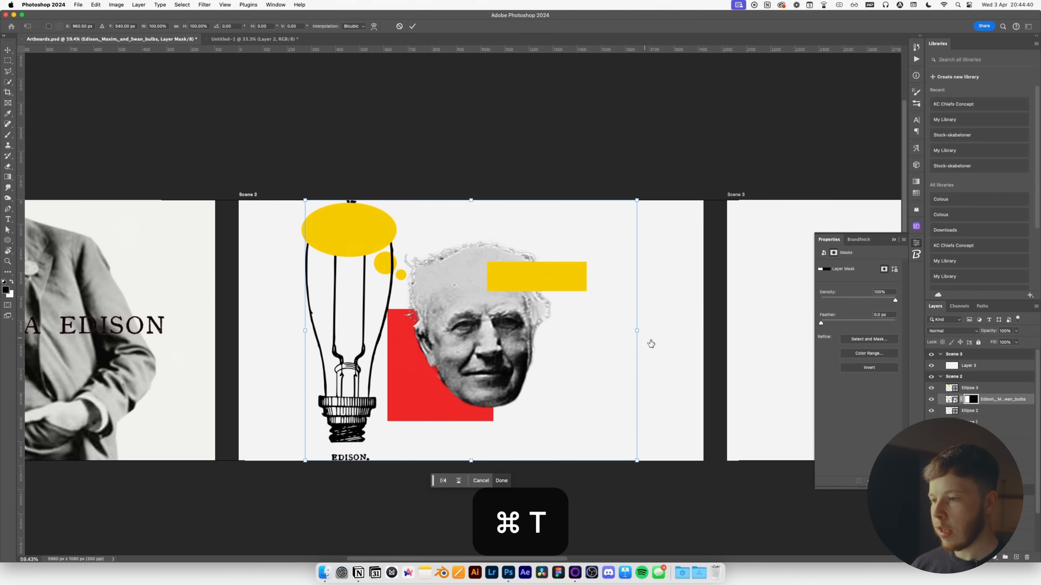
left_click_drag(638, 330, 520, 330)
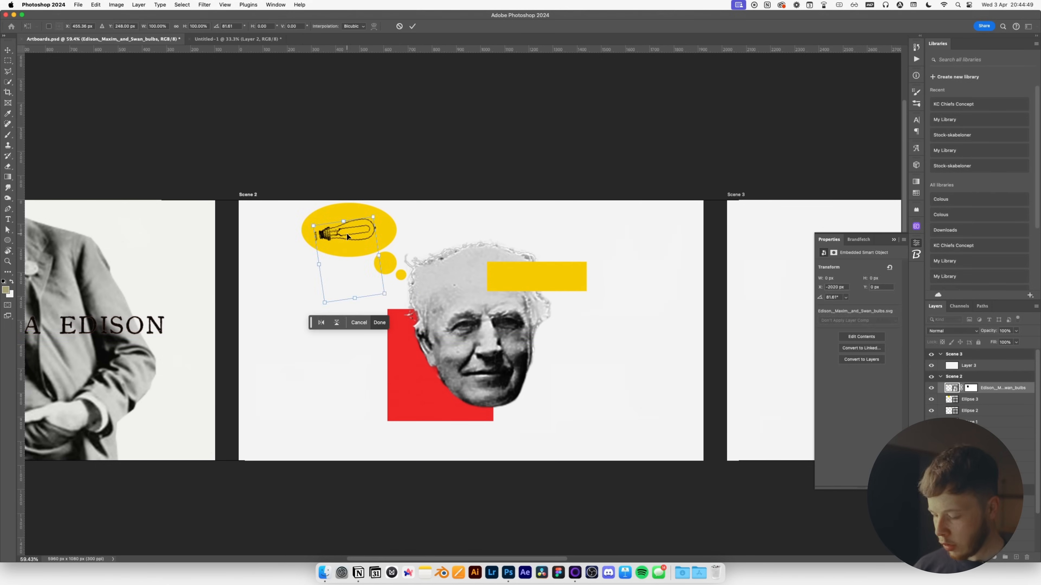
key("Return")
key("shift+Up")
key("shift+Right")
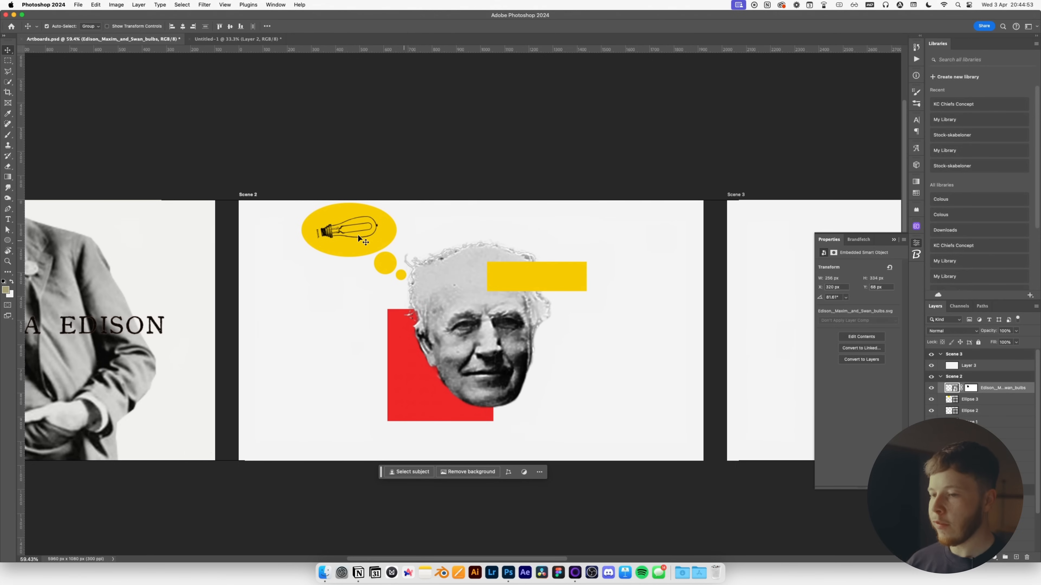
key("super+Tab")
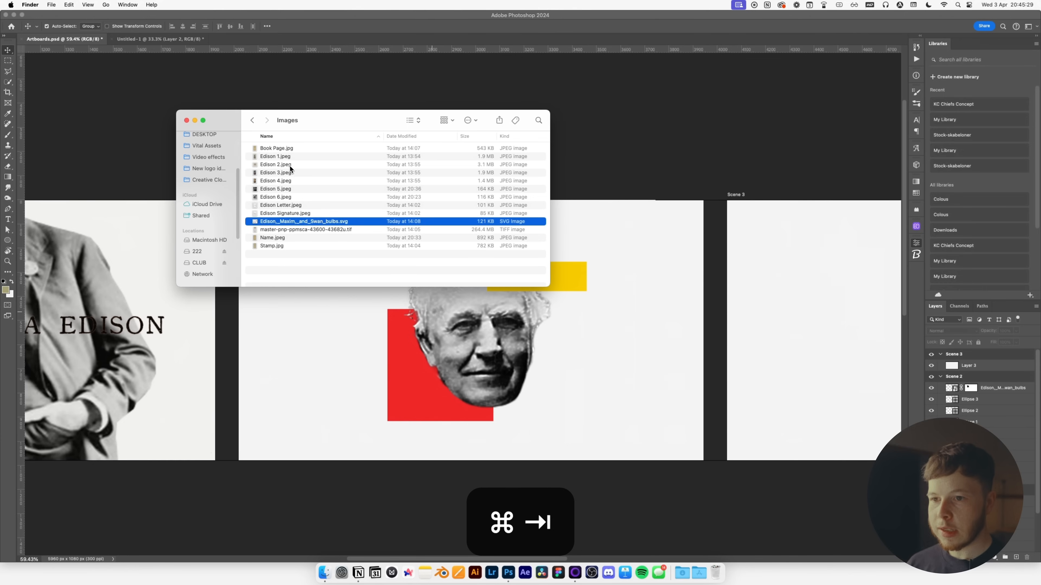
Quick Look through Edison Signature.jpeg, Edison Letter.jpeg and the bulbs drawing.
left_click(280, 214)
key("space")
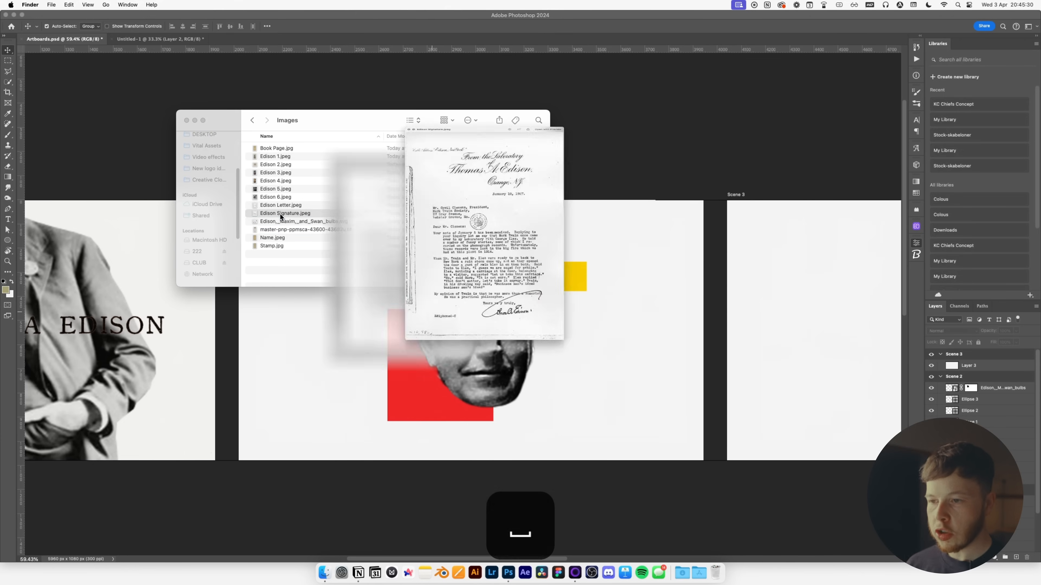
key("Up")
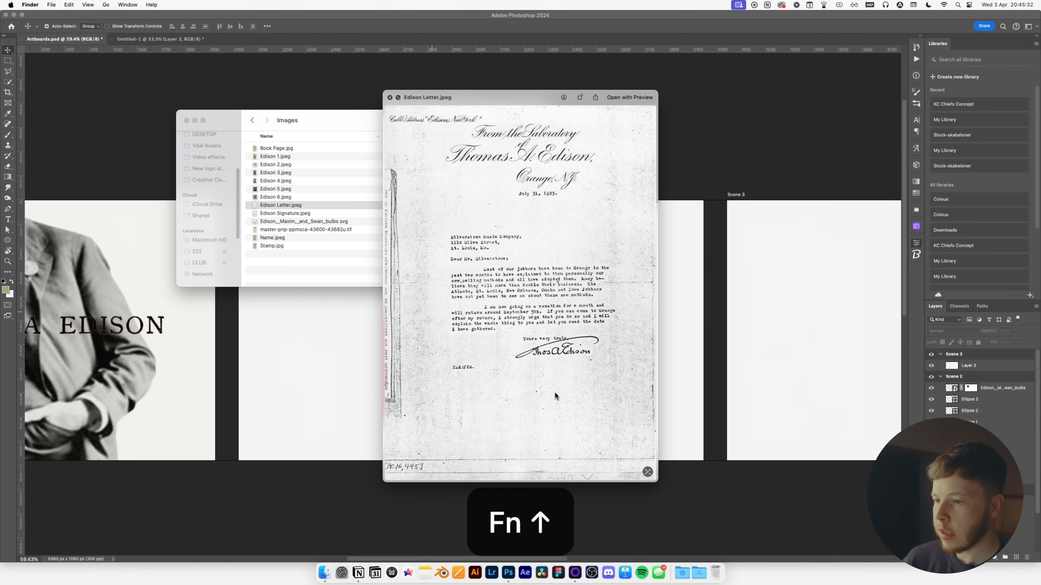
key("Down")
key("Up")
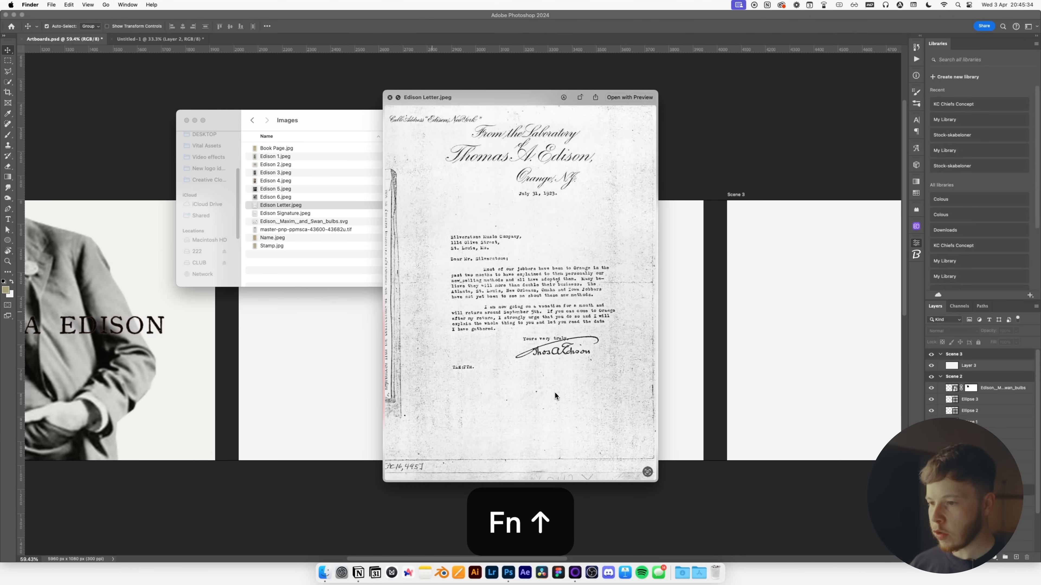
key("Down")
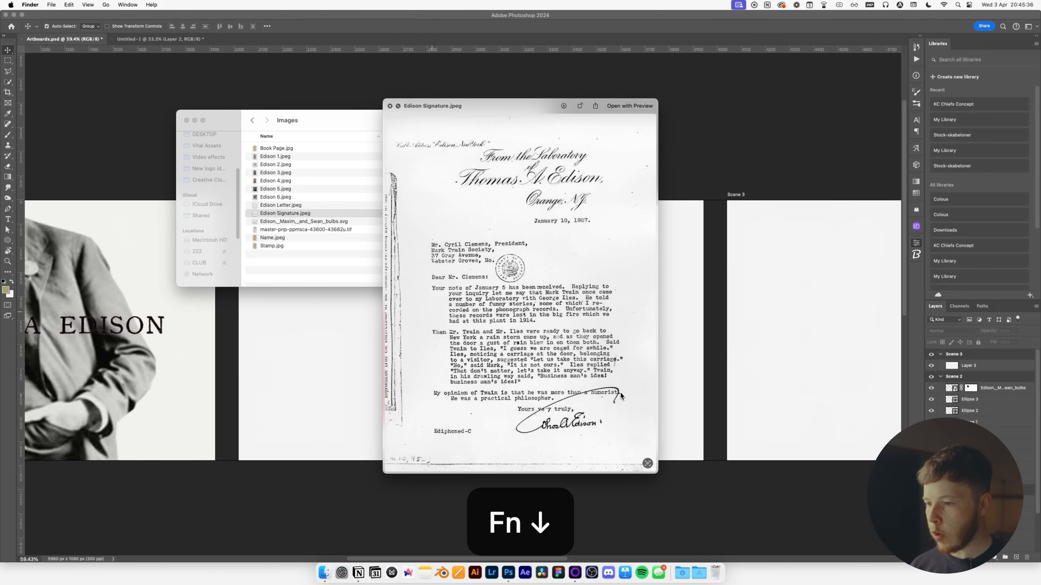
key("Down")
key("Up")
key("Up")
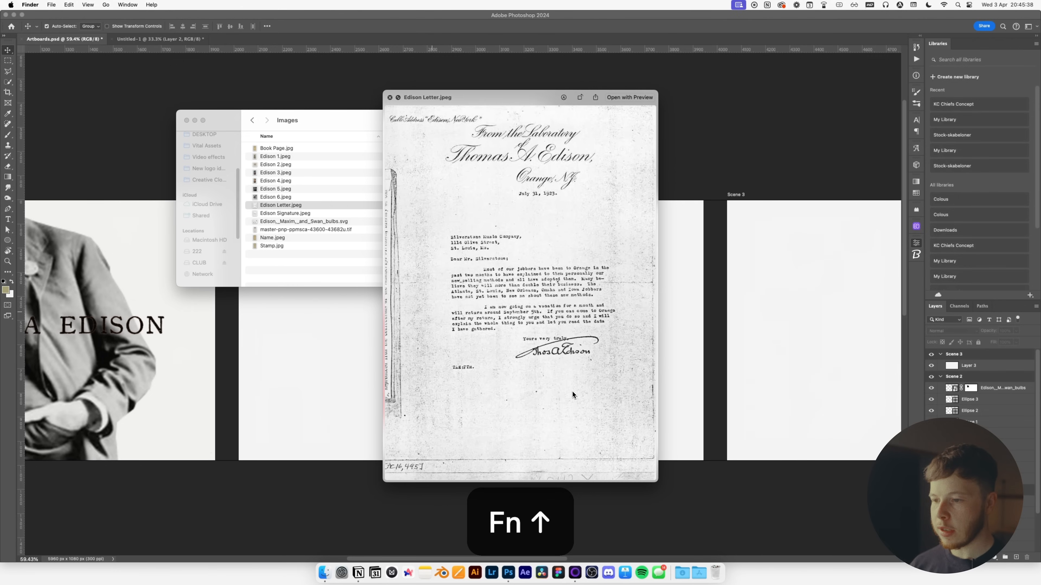
key("space")
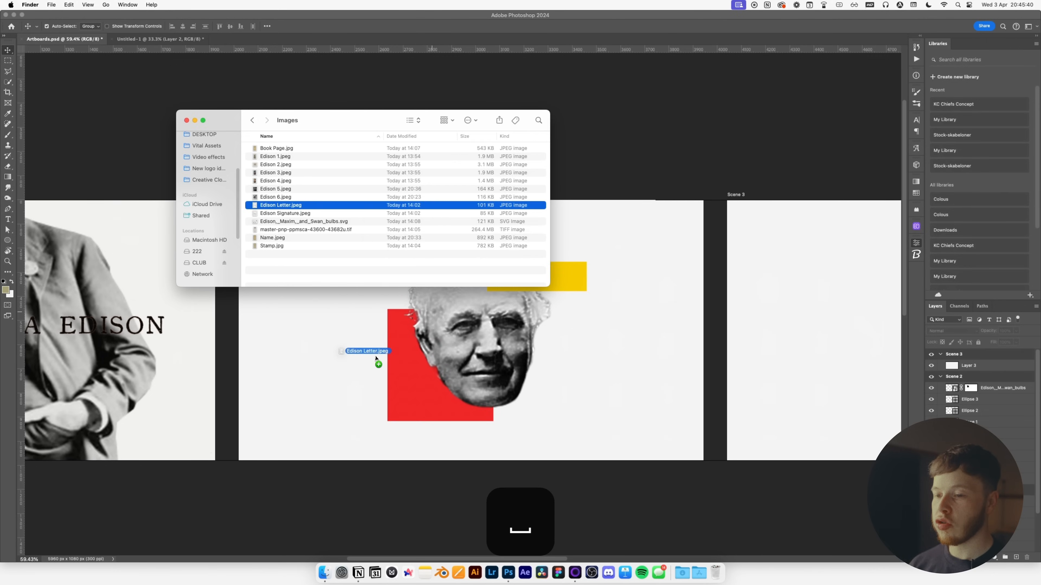
Place Edison Letter.jpeg onto the Scene 2 artboard, accepting the Camera Raw import.
left_click_drag(376, 357, 375, 353)
key("Return")
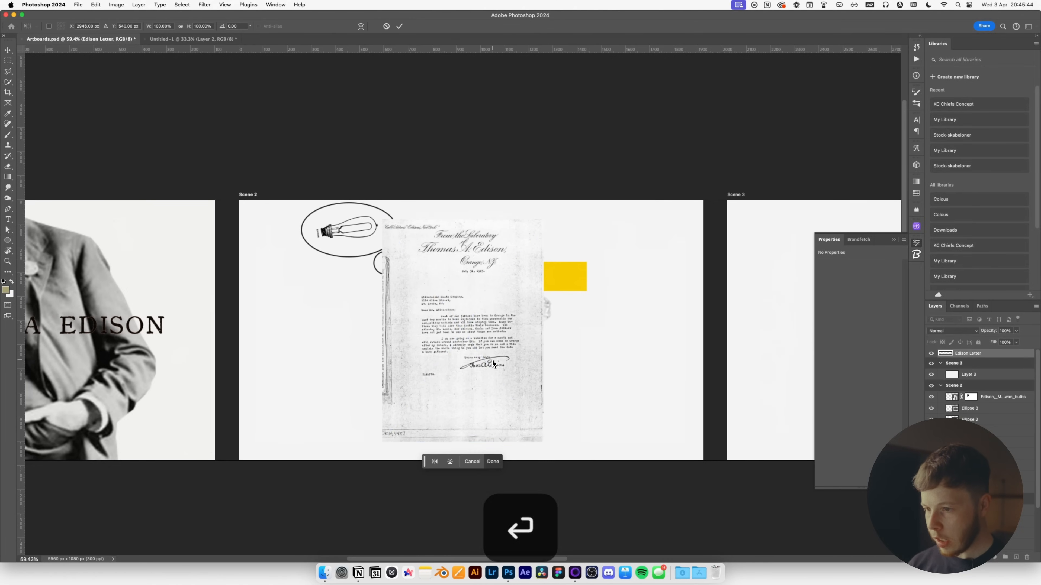
key("Return")
scroll(492, 361, "up", 6)
scroll(491, 366, "down", 2)
Mask the letter down to its signature and scale the signature up.
key("m")
mouse_move(358, 319)
left_mouse_down()
mouse_move(587, 400)
mouse_move(573, 399)
left_mouse_up()
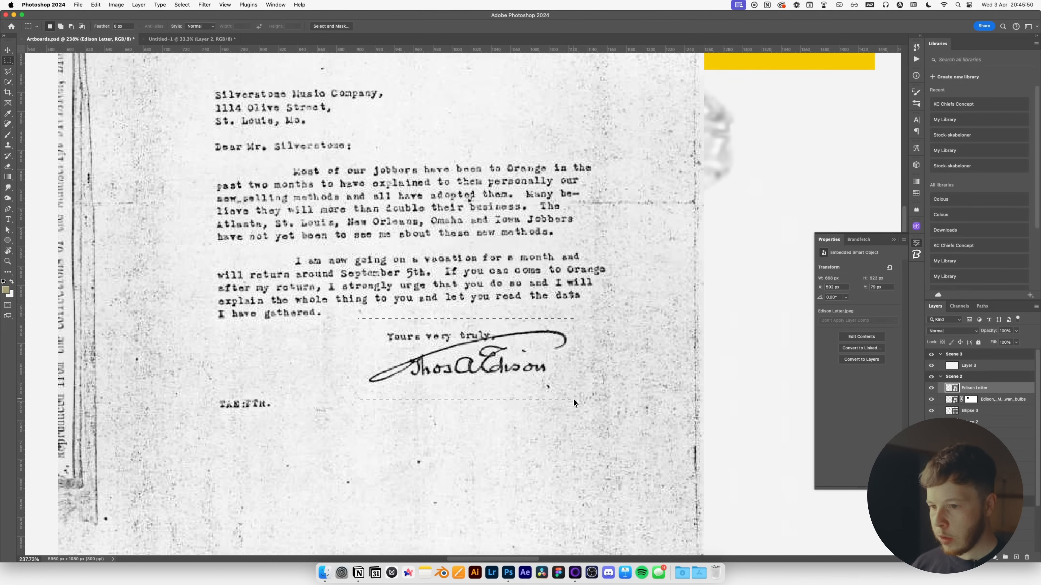
left_click(472, 411)
key("v")
scroll(486, 387, "down", 5)
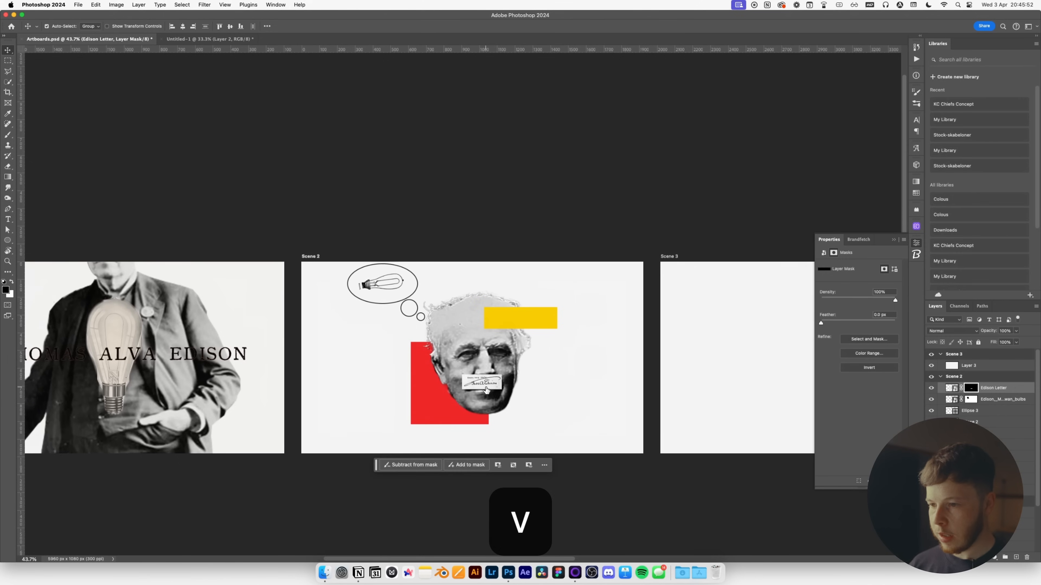
key("super+t")
left_click_drag(526, 358, 551, 358)
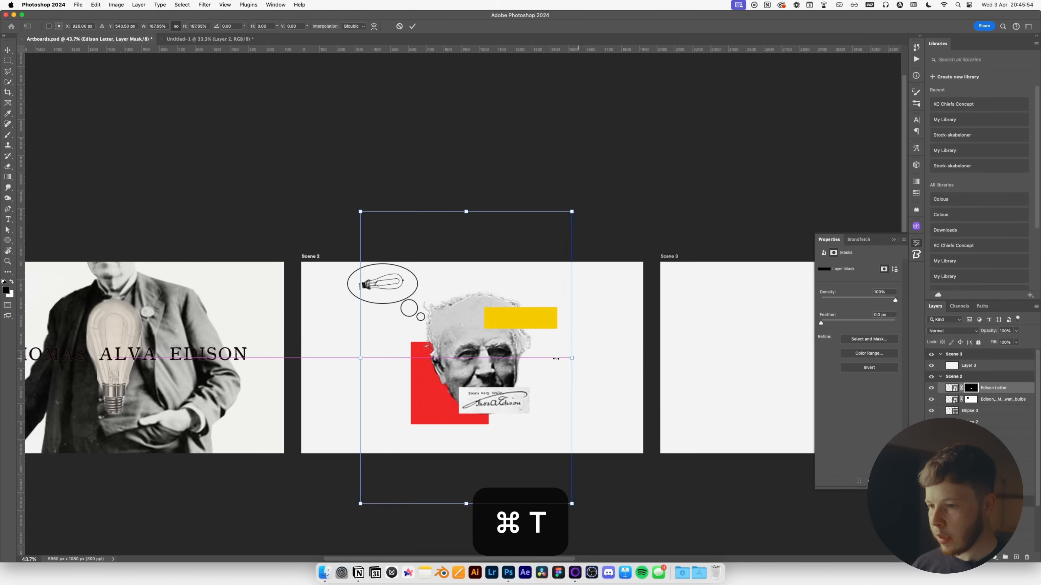
left_click_drag(550, 358, 603, 358)
key("Return")
scroll(553, 410, "up", 3)
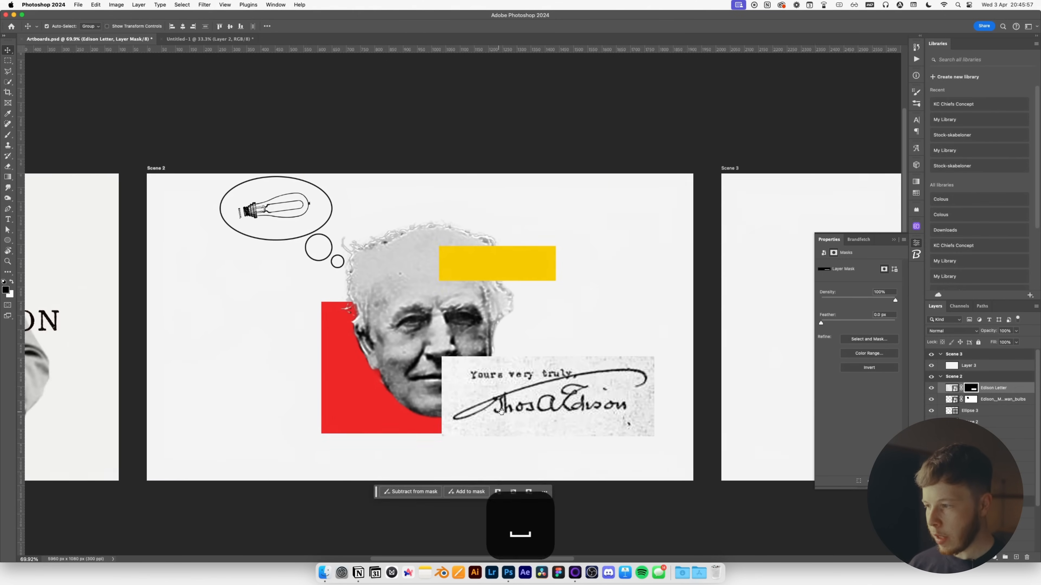
left_click_drag(542, 411, 507, 399)
scroll(507, 399, "up", 3)
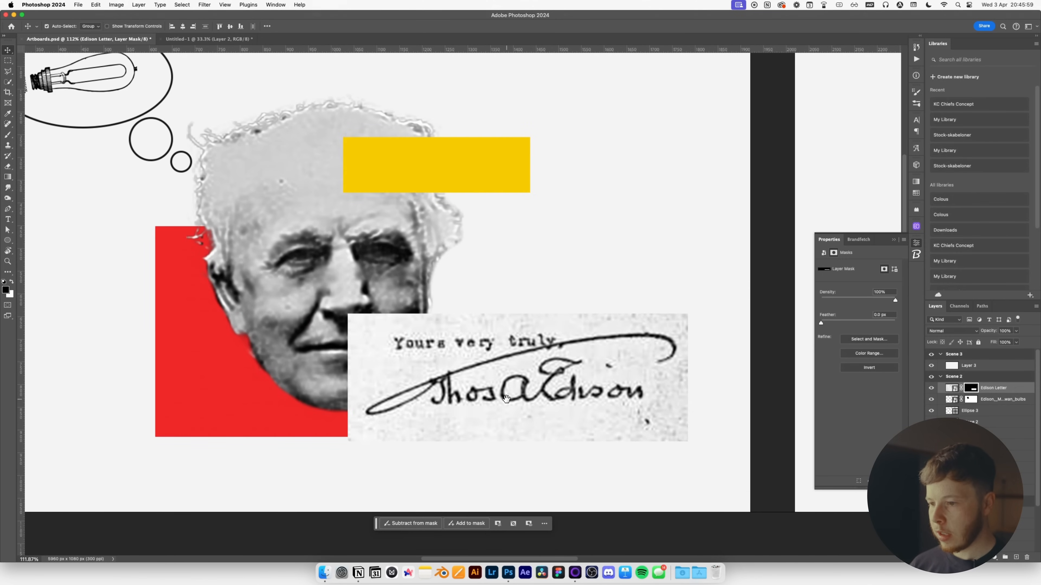
Solo the Edison Letter layer and rebuild its mask from Color Range at fuzziness 47, inverted.
left_click(931, 388, "alt")
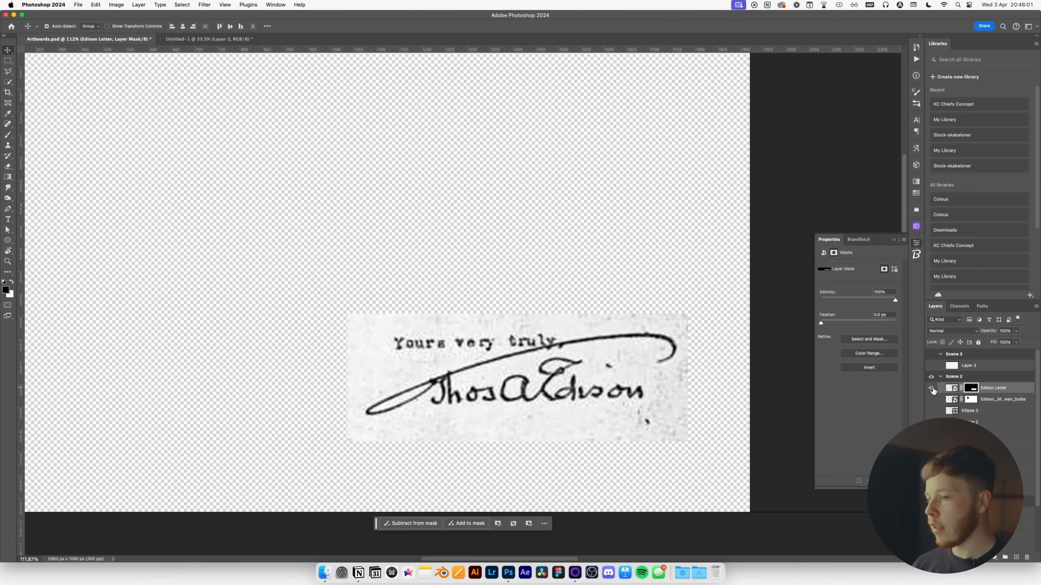
left_click(180, 4)
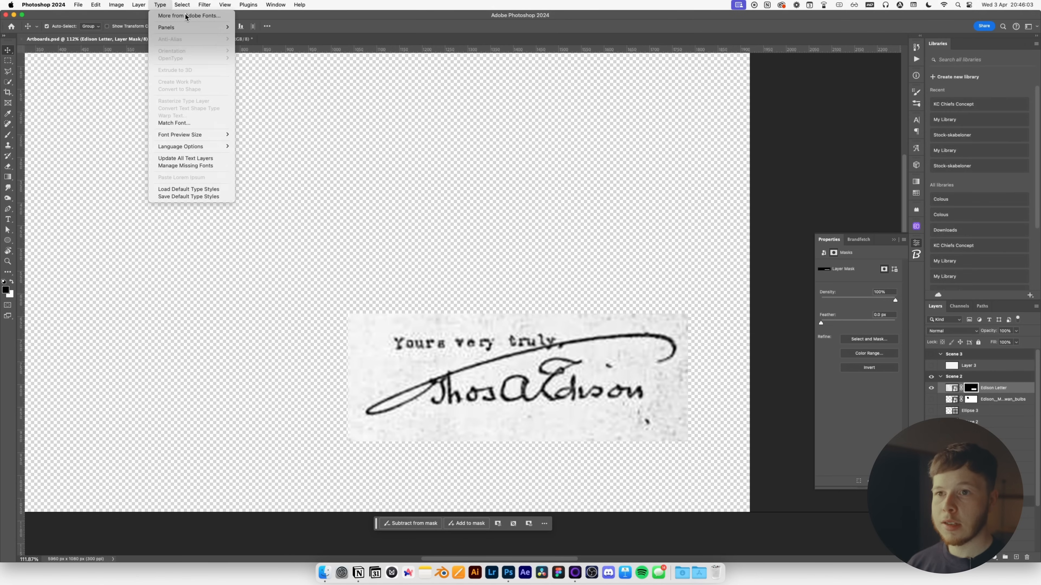
left_click(195, 83)
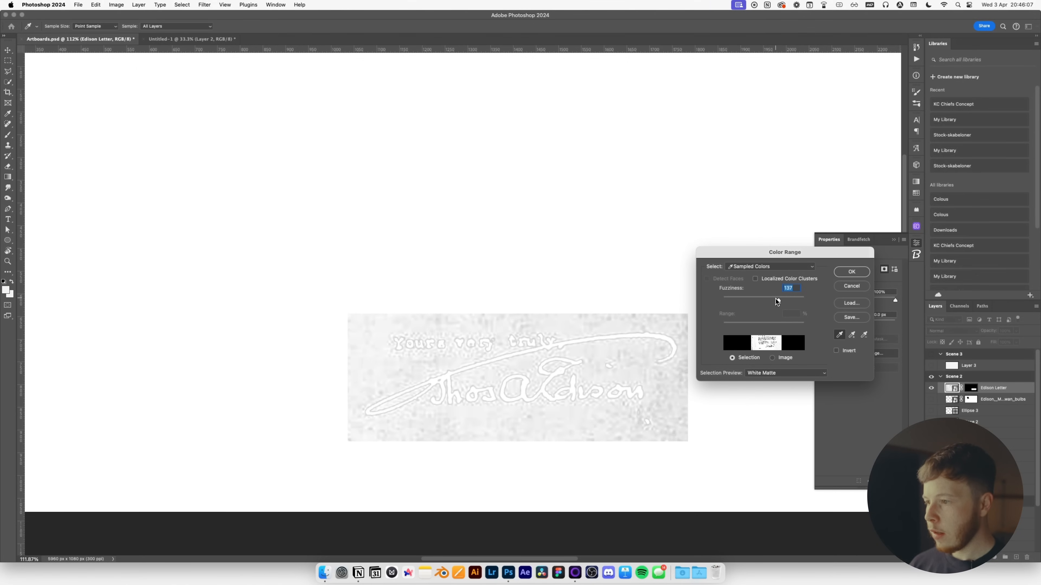
mouse_move(757, 302)
left_mouse_down()
mouse_move(742, 301)
mouse_move(764, 302)
left_mouse_up()
left_click(859, 273)
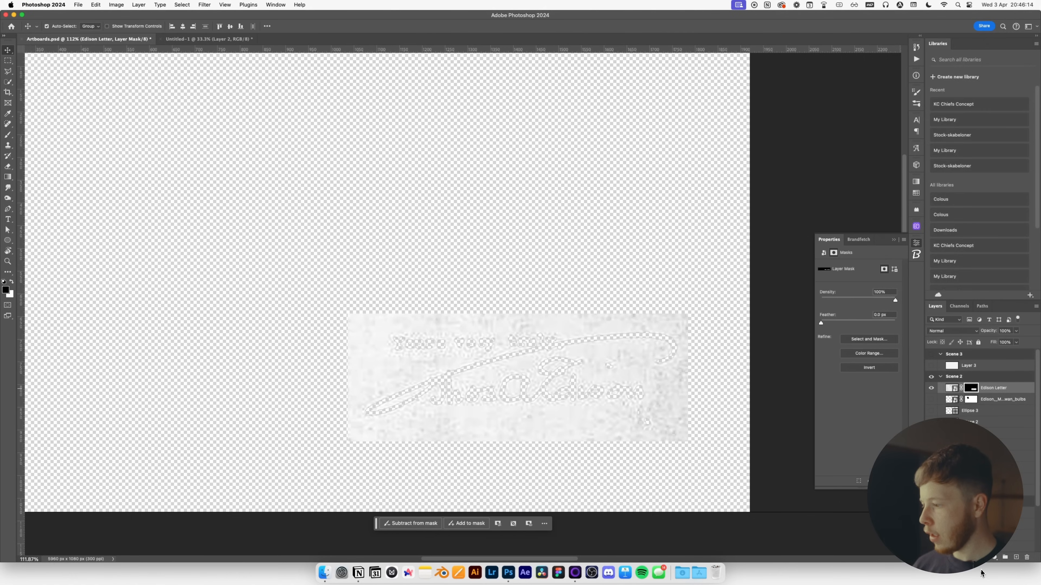
key("super+i")
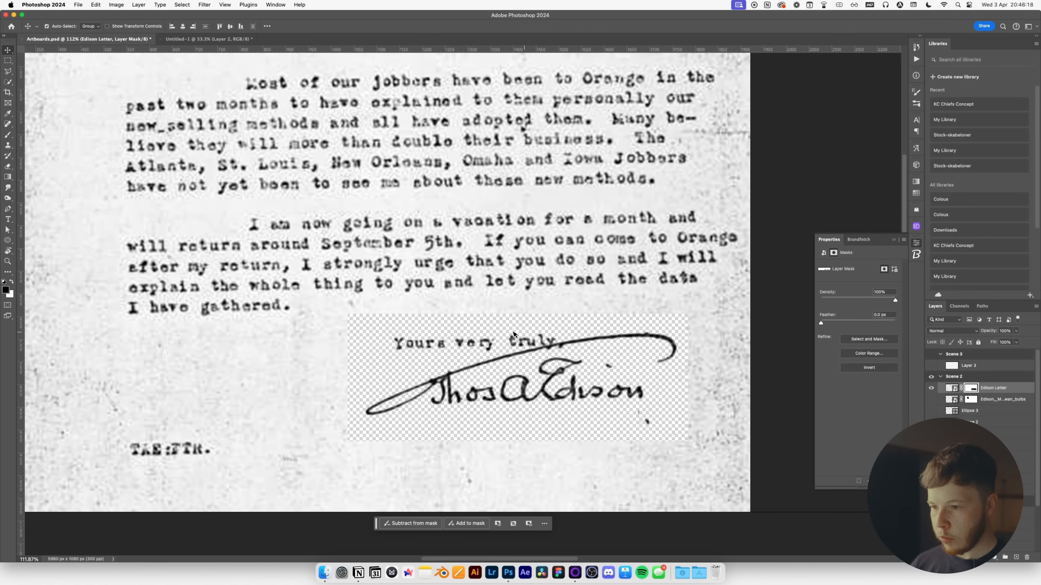
Fill the mask black outside the signature area, then show all other layers again.
scroll(514, 334, "down", 5)
key("m")
mouse_move(449, 327)
left_mouse_down()
mouse_move(510, 333)
mouse_move(593, 377)
left_mouse_up()
left_click_drag(596, 379, 597, 379)
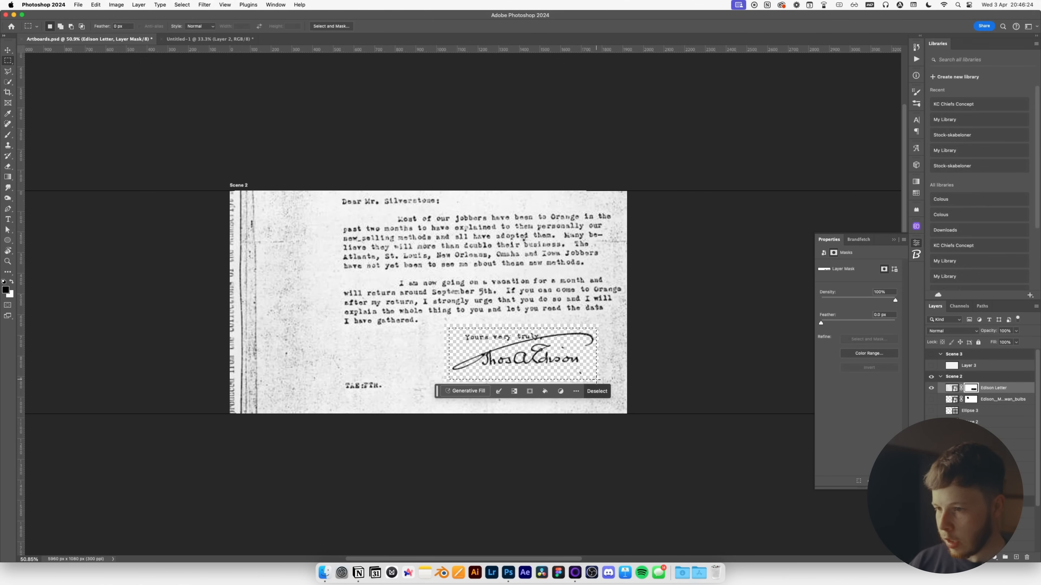
key("super+shift+i")
key("x")
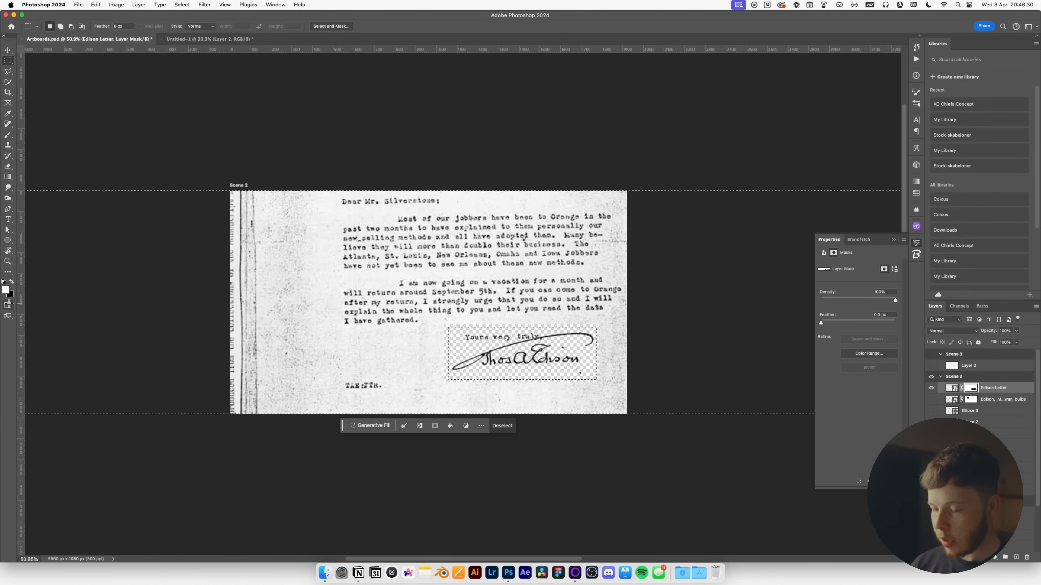
key("super+BackSpace")
key("super+d")
key("v")
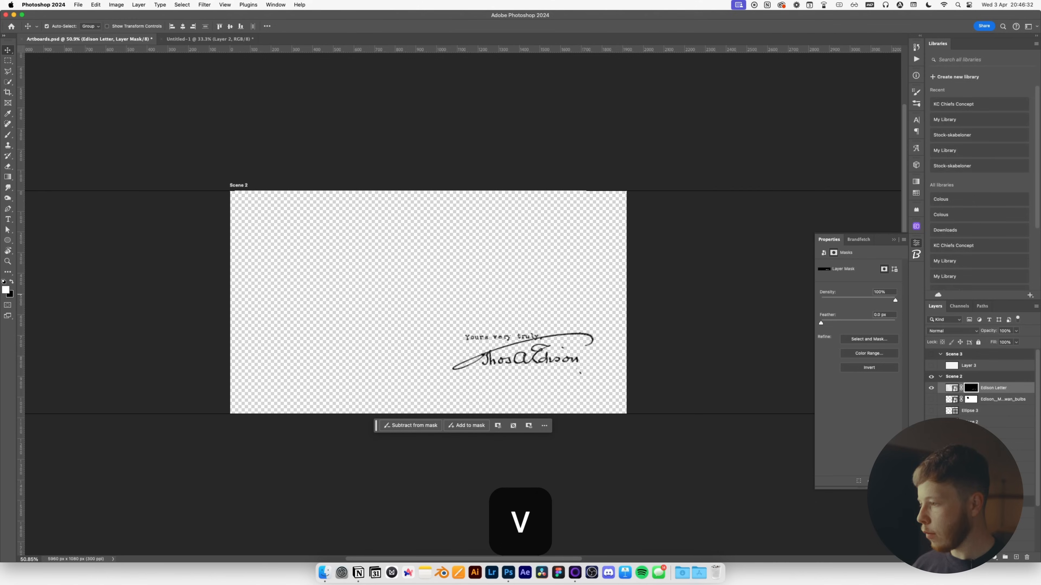
left_click(932, 389, "alt")
key("v")
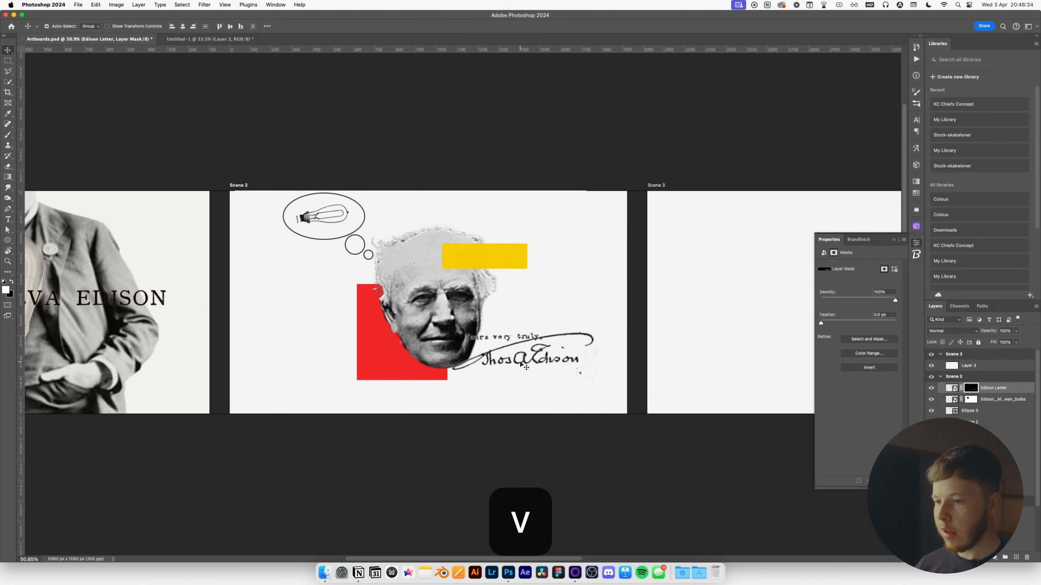
left_click_drag(521, 364, 350, 322)
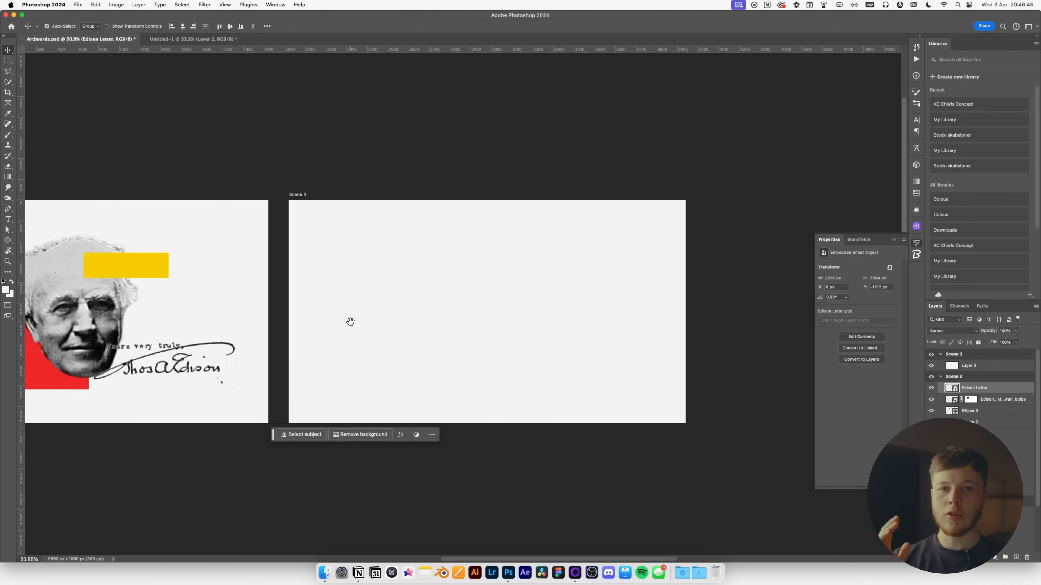
key("super+Tab")
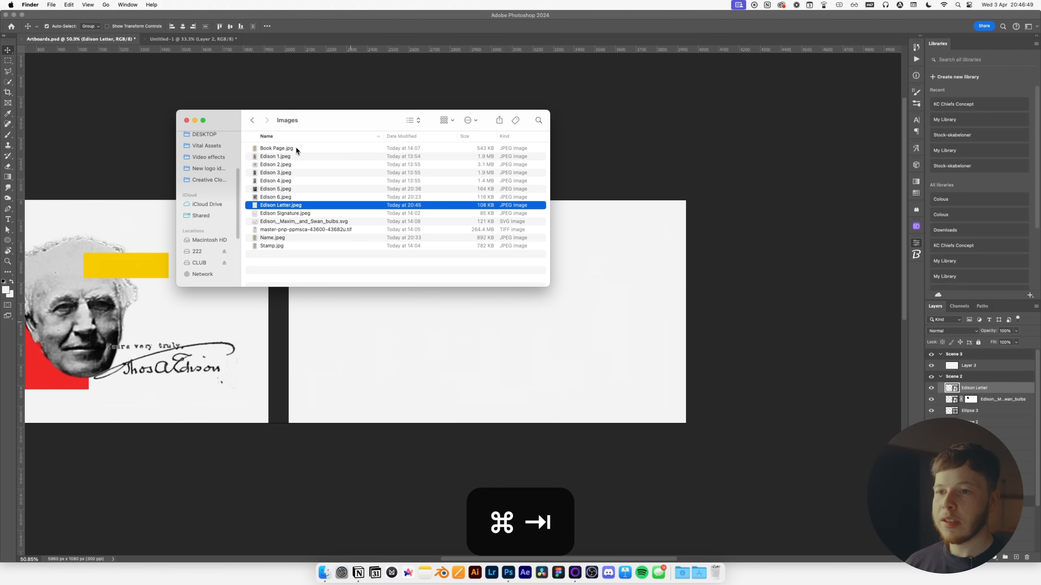
Preview Book Page.jpg and neighbouring images such as Edison 2.jpeg, then drop Book Page.jpg into Photoshop.
left_click(283, 146)
key("space")
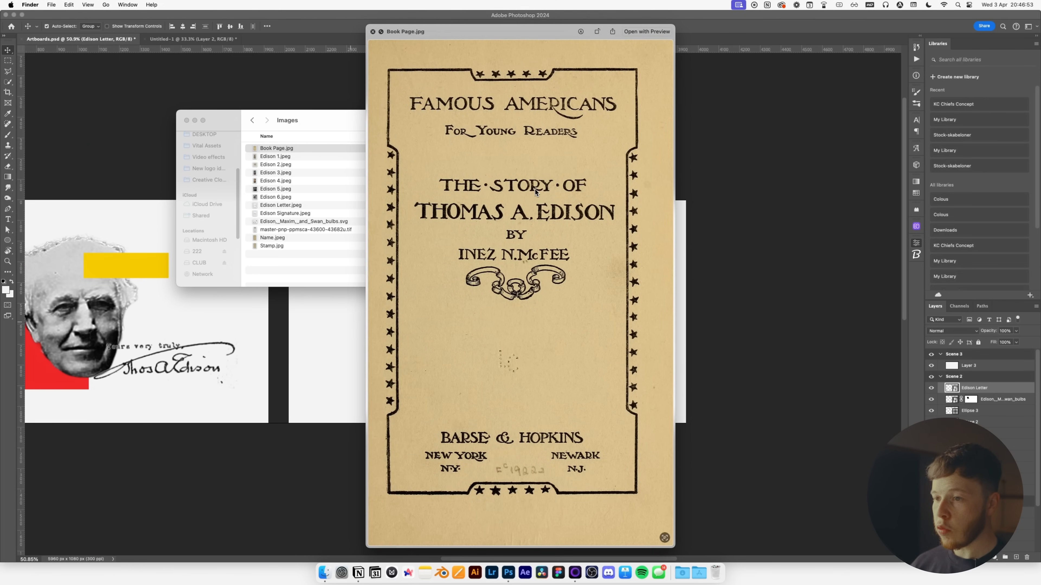
key("Down")
key("Down")
key("Down")
key("Down")
key("Down")
key("Down")
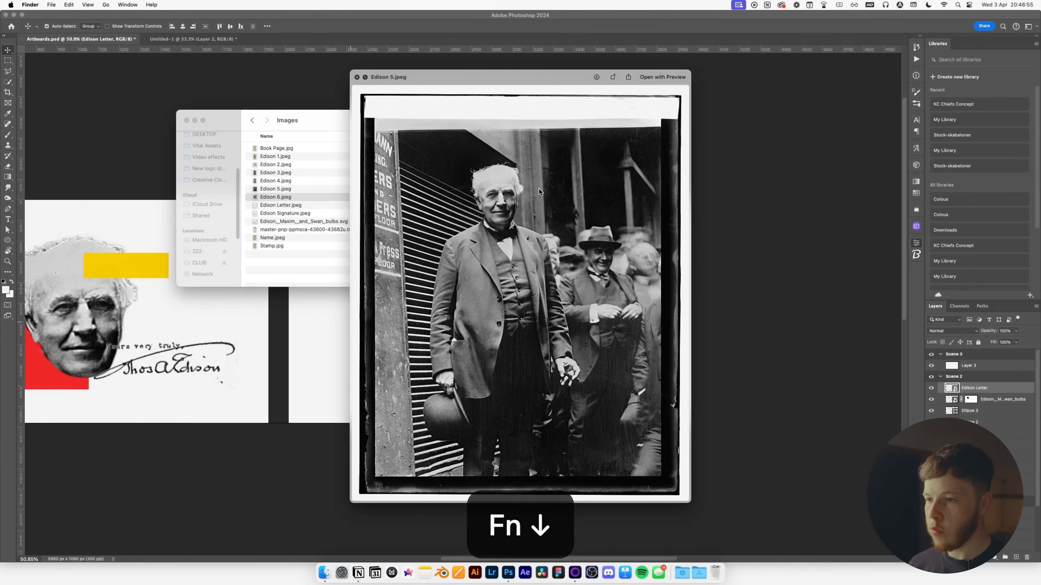
key("Down")
key("Down")
key("Down")
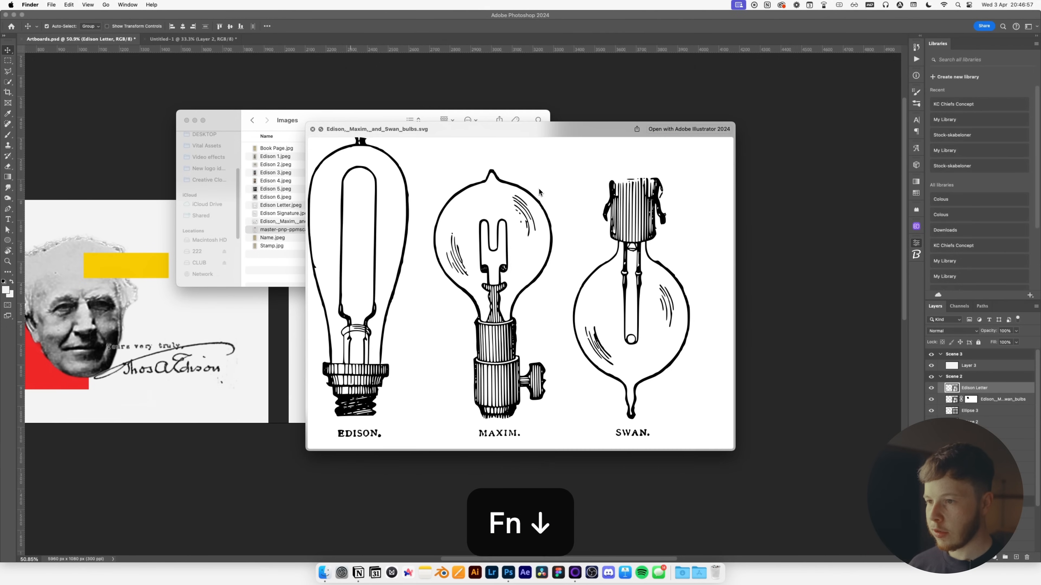
key("Up")
key("Up")
key("Up")
key("Up")
key("Up")
key("Up")
key("Up")
key("space")
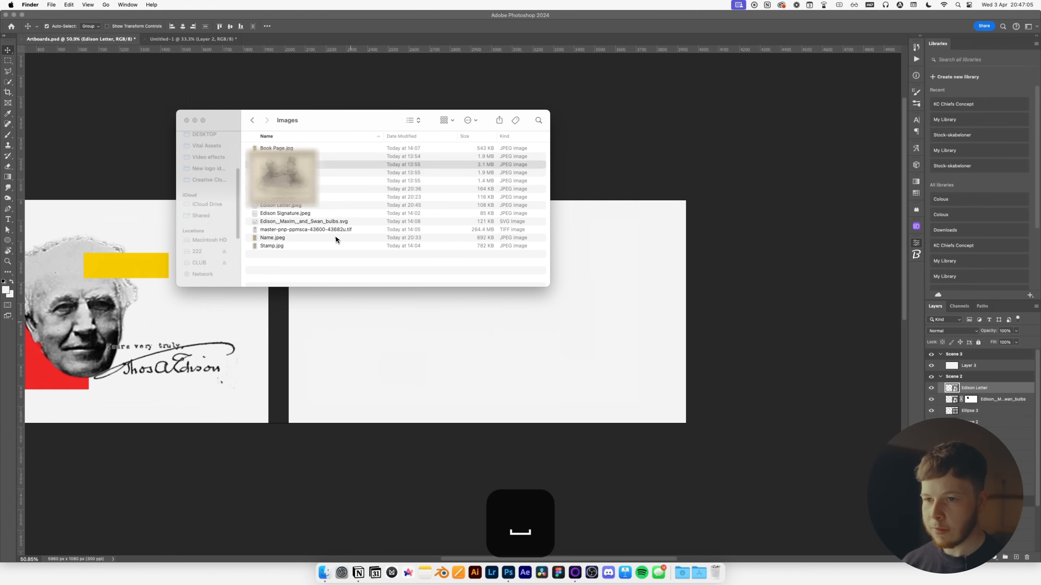
left_click_drag(277, 150, 433, 317)
key("Return")
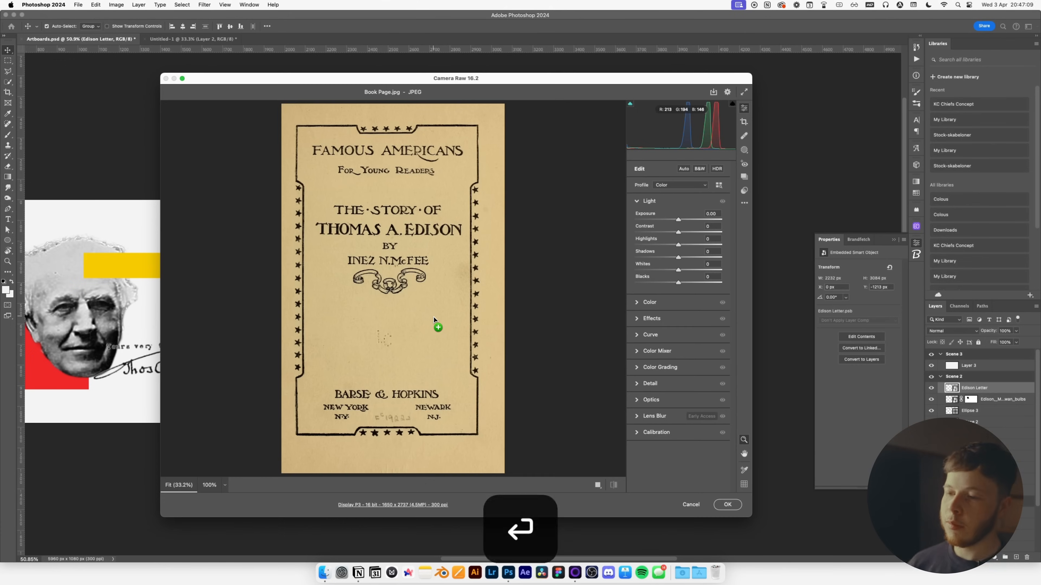
Place the book page on Scene 3 and apply Levels, raising the black point to about 36 and lowering the white point.
left_click_drag(172, 329, 529, 302)
key("Return")
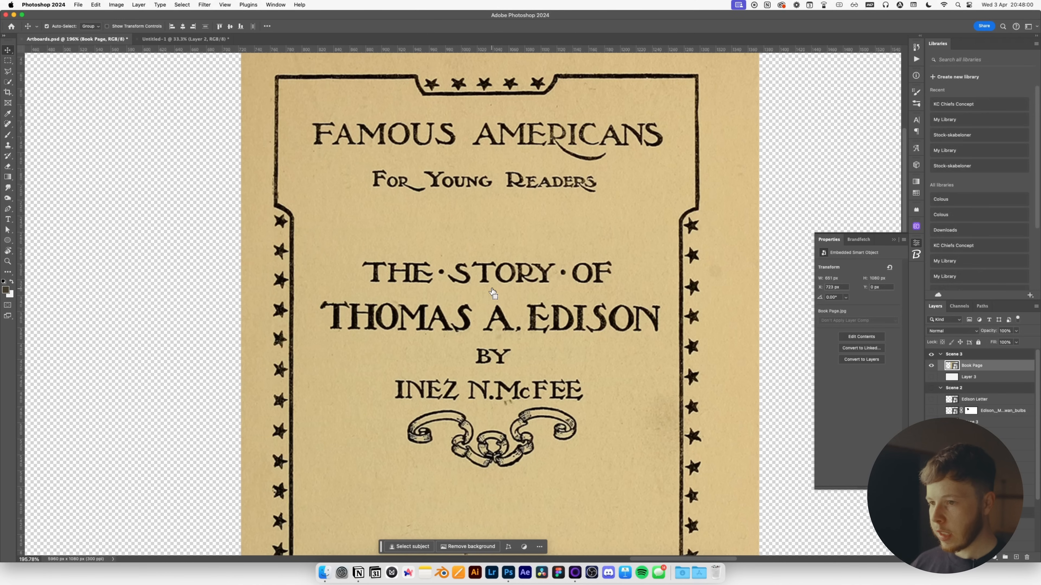
key("super+l")
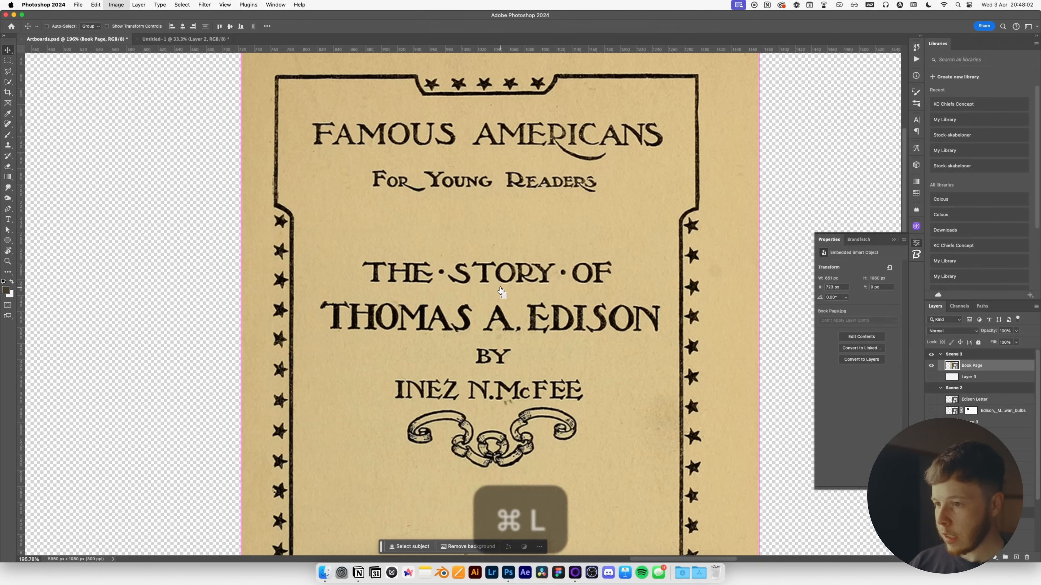
left_click_drag(529, 130, 611, 115)
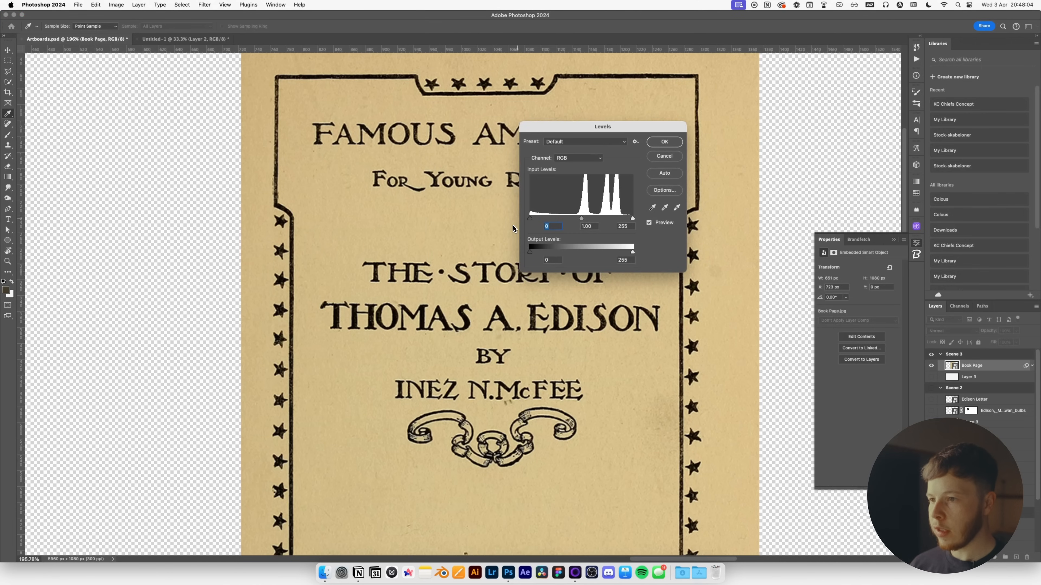
left_click_drag(530, 218, 550, 222)
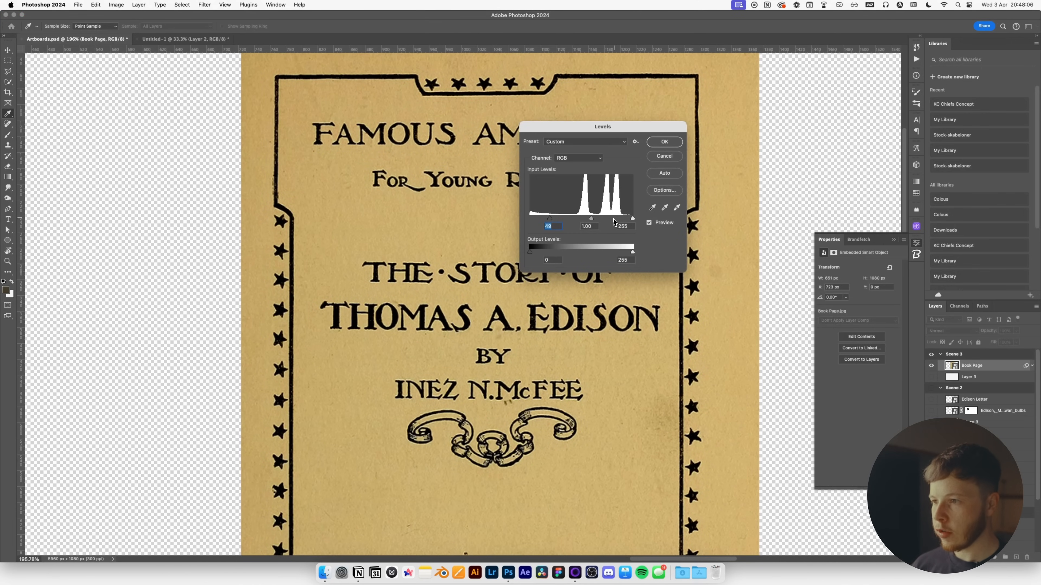
left_click_drag(632, 220, 621, 219)
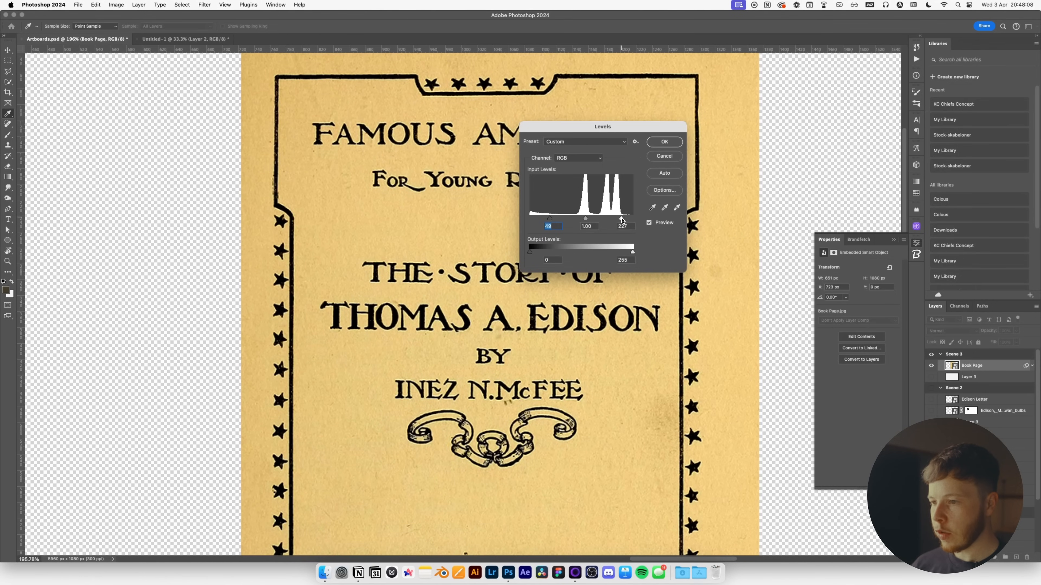
left_click(664, 142)
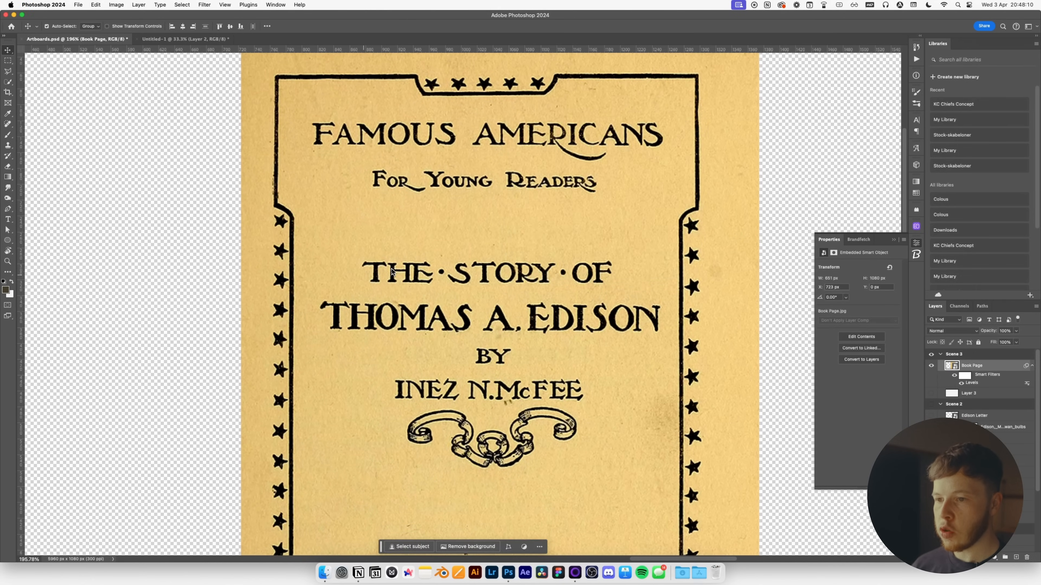
Mask the book page down to its black ink using Select > Color Range.
scroll(391, 272, "up", 5)
scroll(635, 271, "down", 3)
key("space")
left_click_drag(635, 273, 457, 298)
left_click(183, 4)
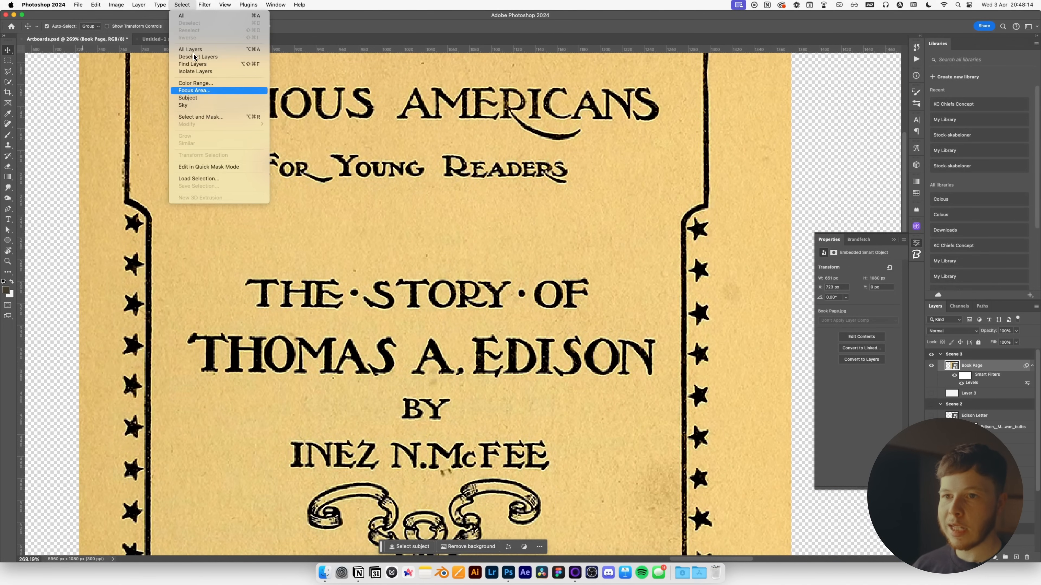
left_click(202, 90)
left_click(265, 292)
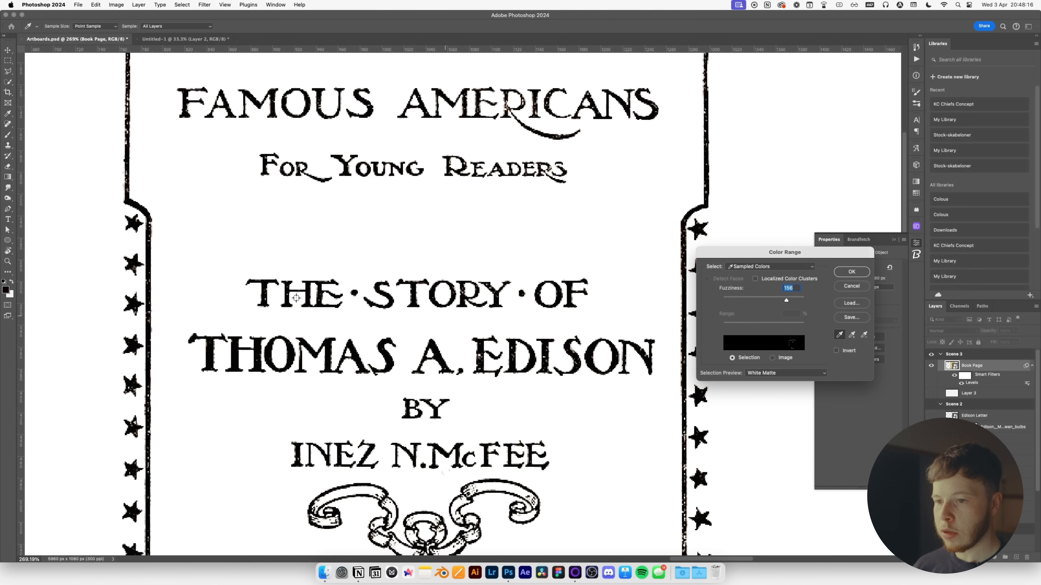
left_click(852, 272)
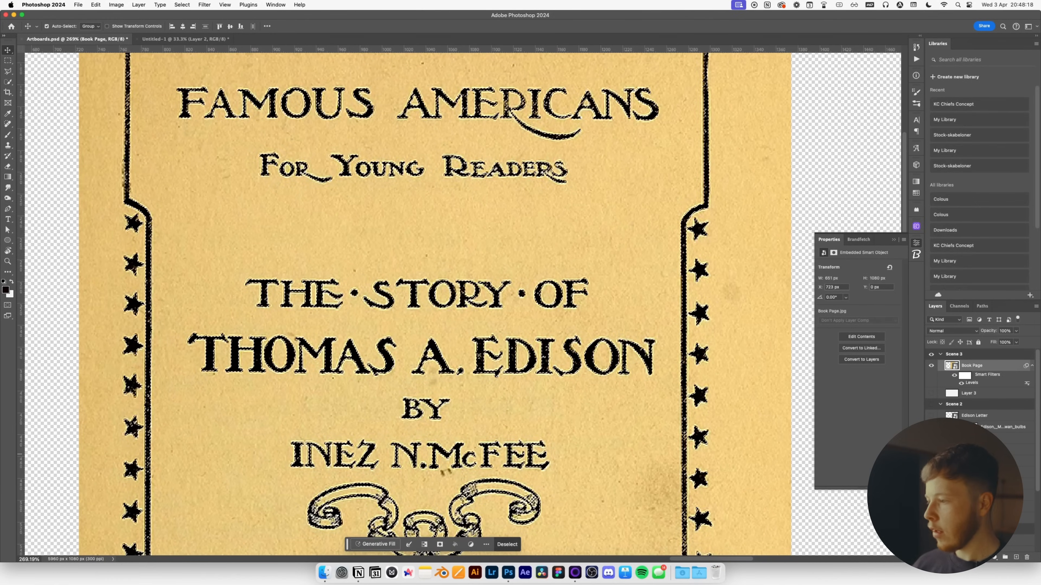
left_click(984, 558)
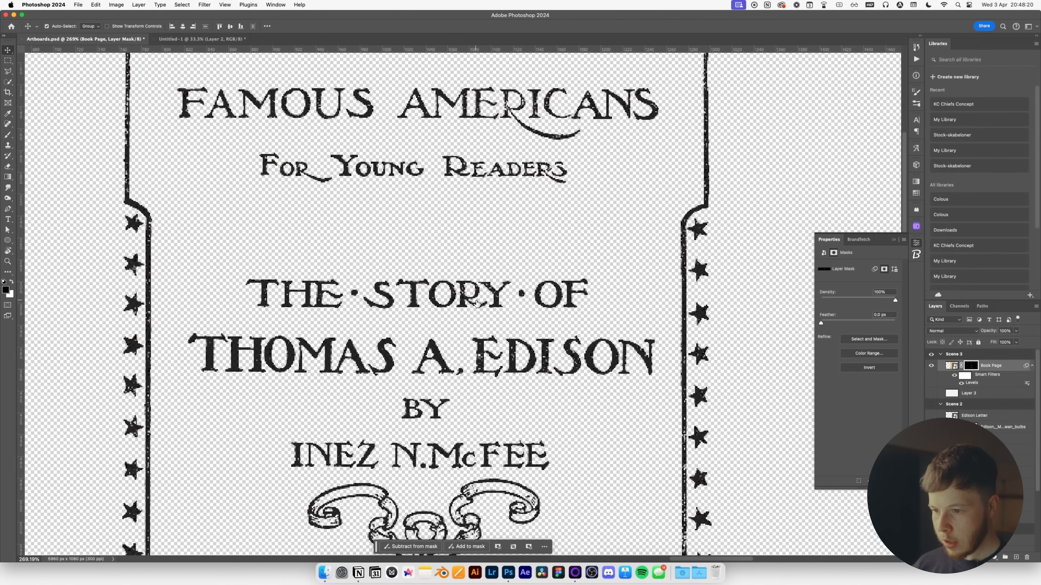
Hide everything in the mask except THE STORY OF THOMAS A. EDISON.
scroll(476, 302, "down", 3)
key("m")
left_click_drag(289, 274, 595, 355)
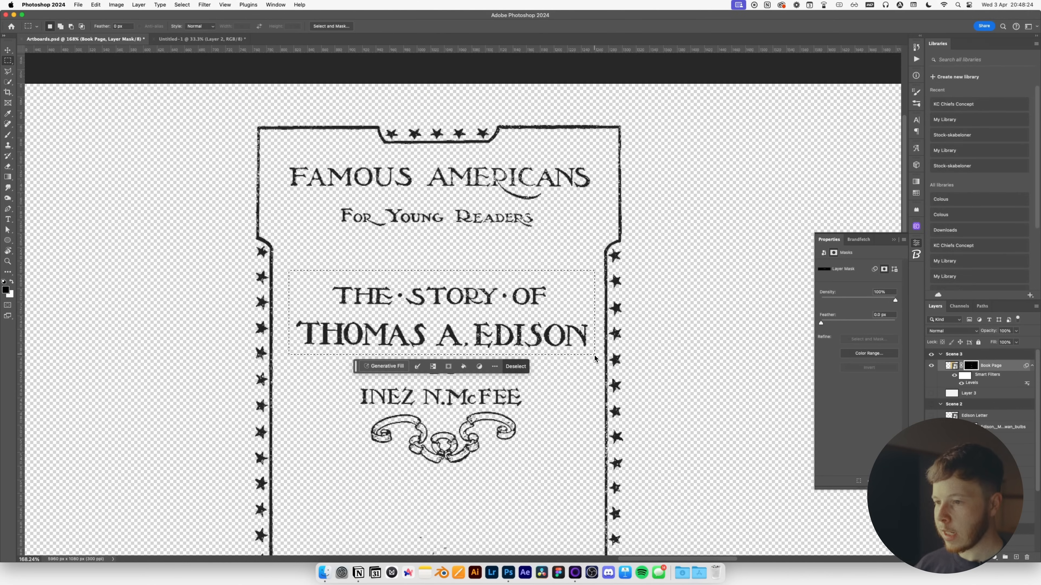
key("super+shift+i")
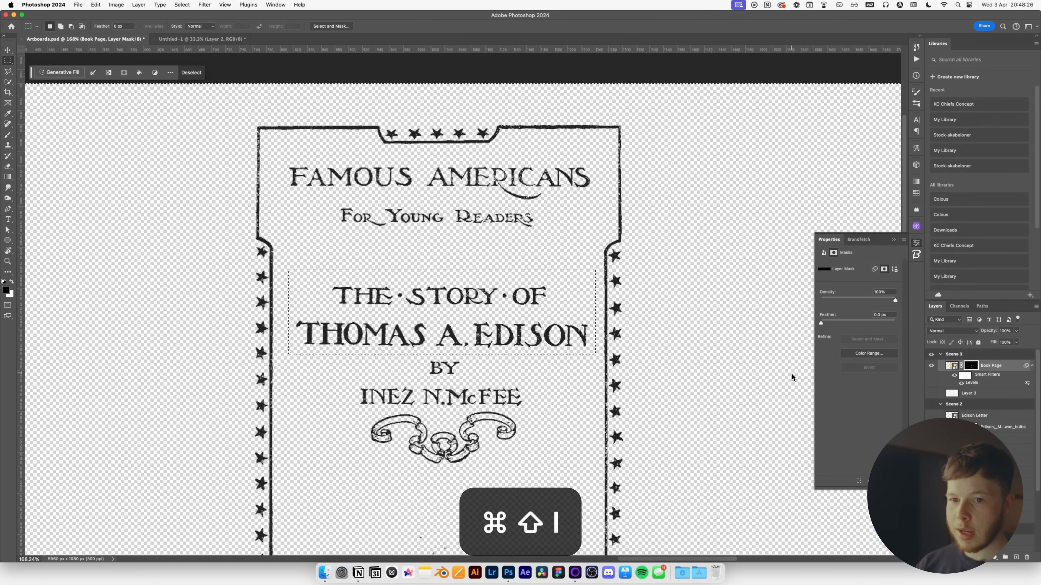
key("x")
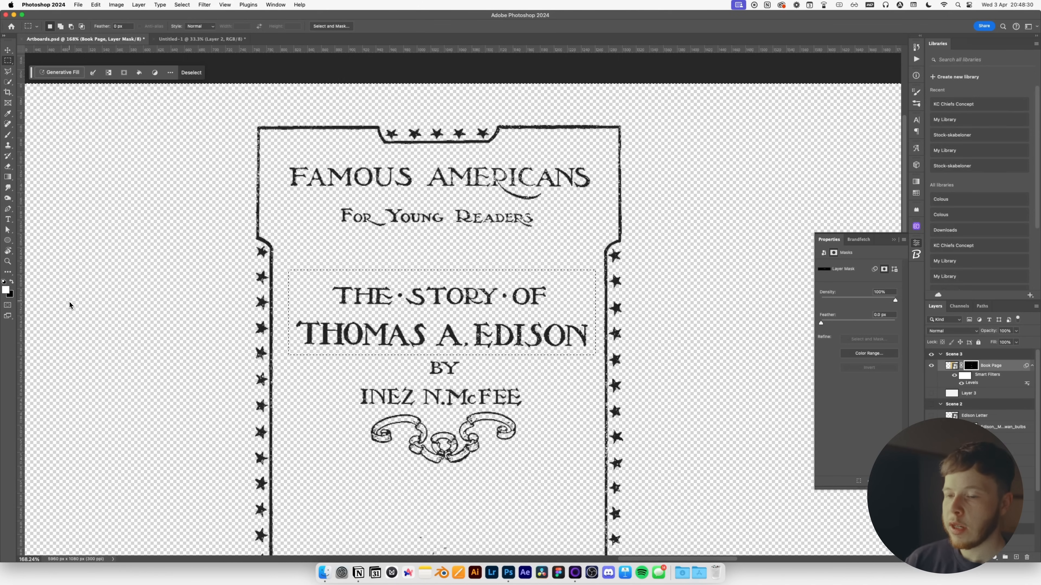
key("super+BackSpace")
key("super+d")
Show the other layers again, convert the title to a smart object and centre it on the artboard.
key("super+0")
key("v")
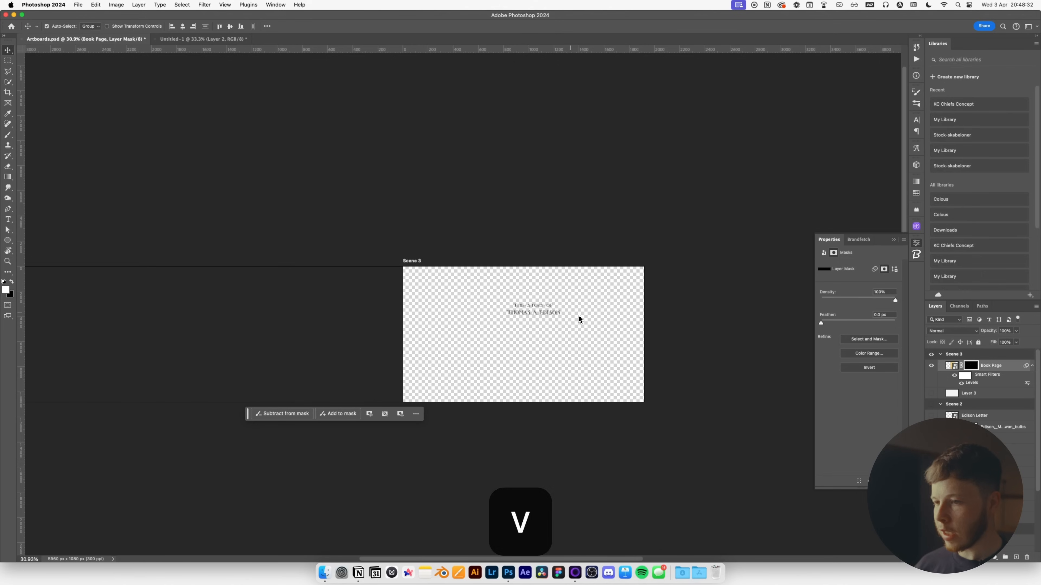
left_click(931, 365, "alt")
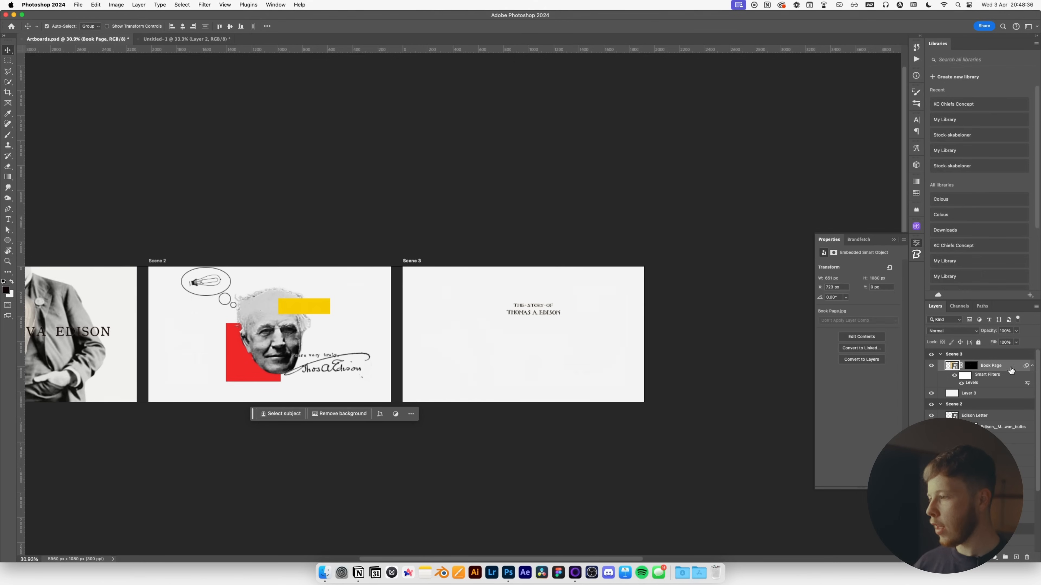
key("super+shift+plus")
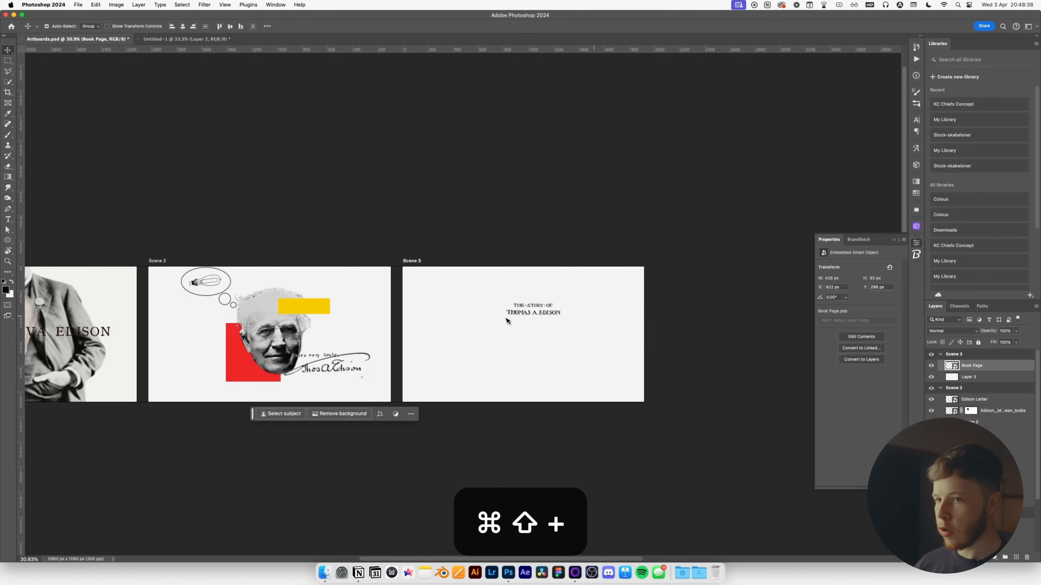
key("super+a")
left_click(182, 26)
left_click(230, 26)
key("super+d")
Place Edison 2.jpeg from the Finder Images folder onto the Scene 3 artboard.
key("super+Tab")
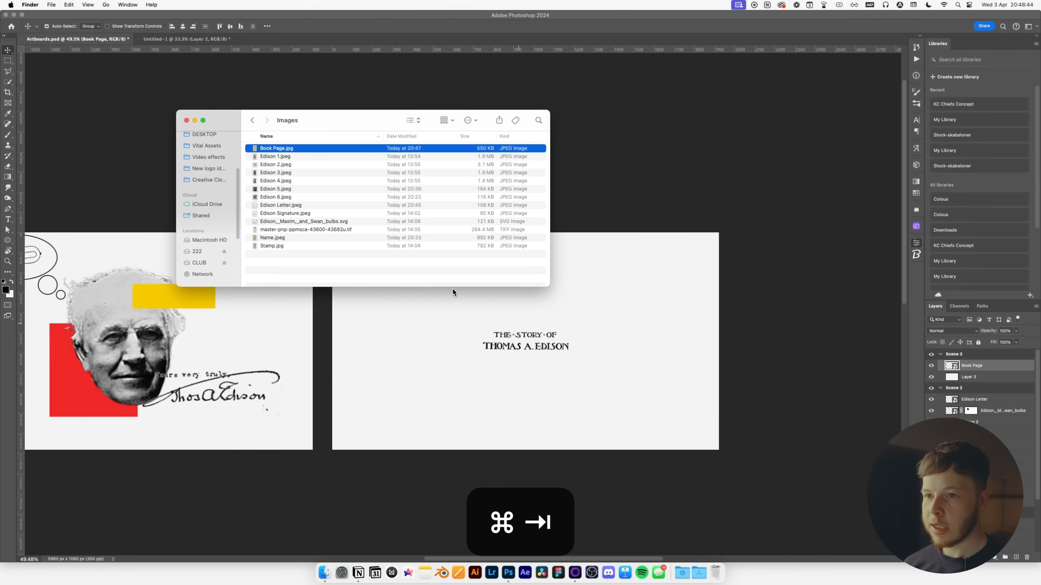
left_click(274, 164)
key("space")
key("space")
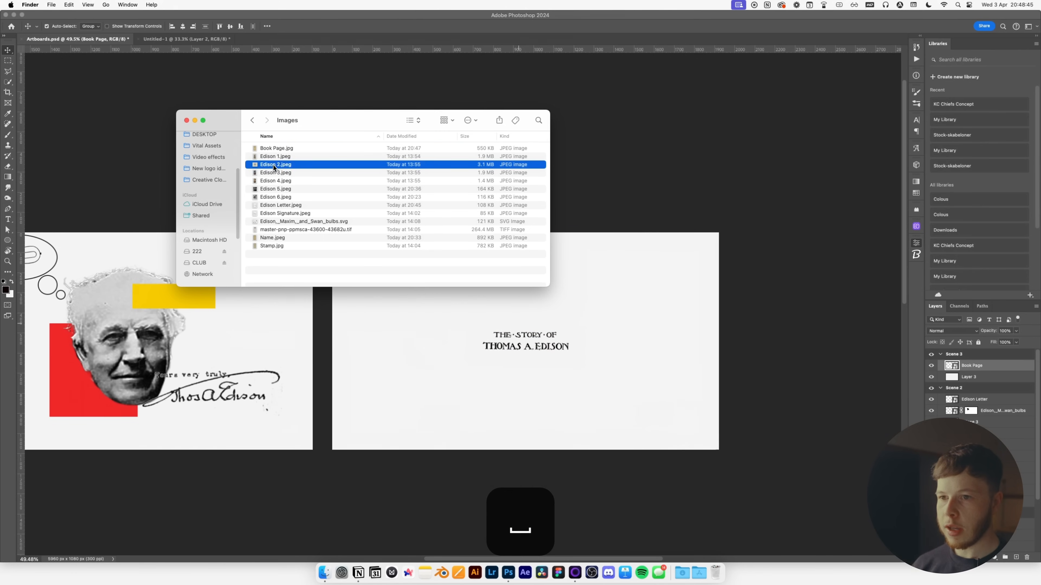
left_click_drag(449, 243, 557, 323)
key("Return")
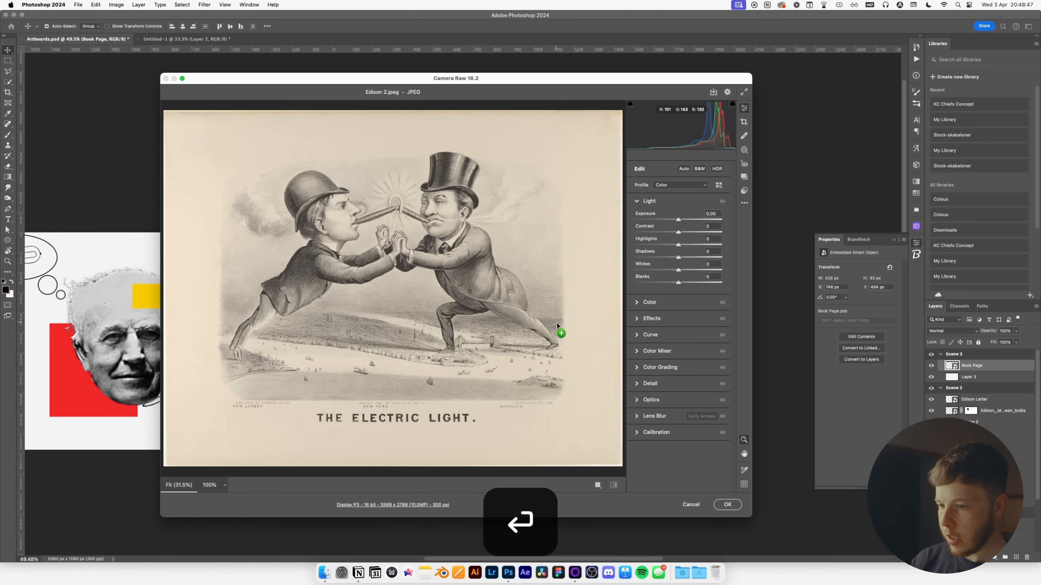
key("Return")
Apply Levels to the cartoon with black point 52 and white point 223.
scroll(534, 403, "up", 8)
key("space")
left_click_drag(533, 402, 520, 324)
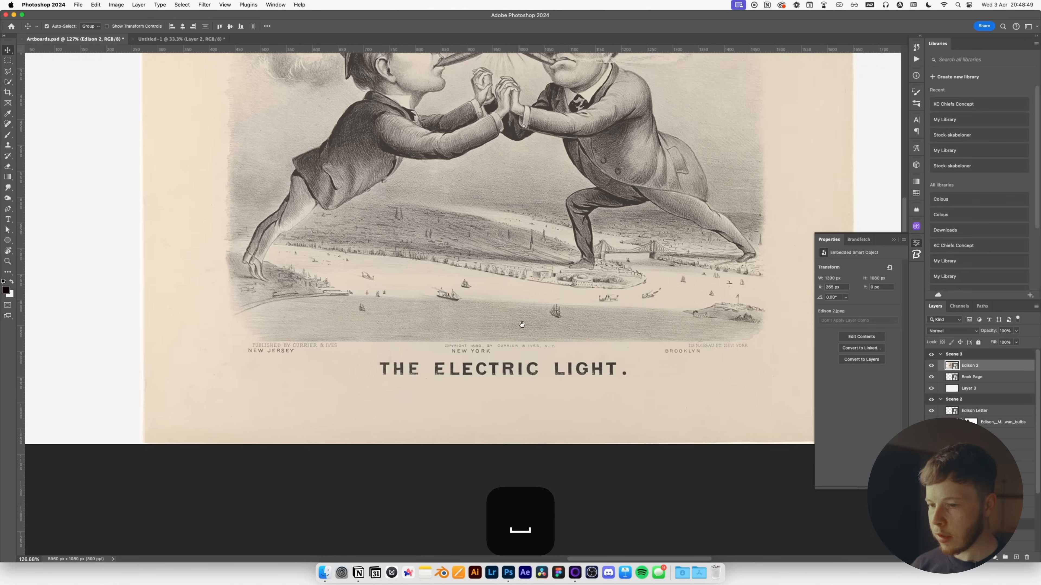
scroll(444, 388, "up", 8)
left_click_drag(444, 387, 432, 320)
scroll(431, 319, "down", 5)
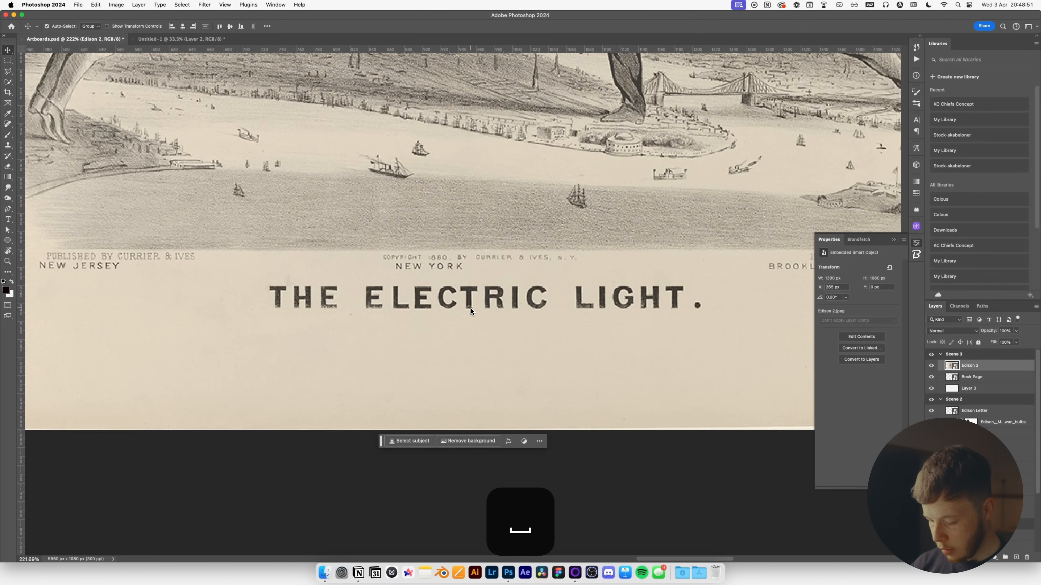
key("super+l")
left_click_drag(531, 219, 552, 221)
left_click_drag(633, 218, 620, 222)
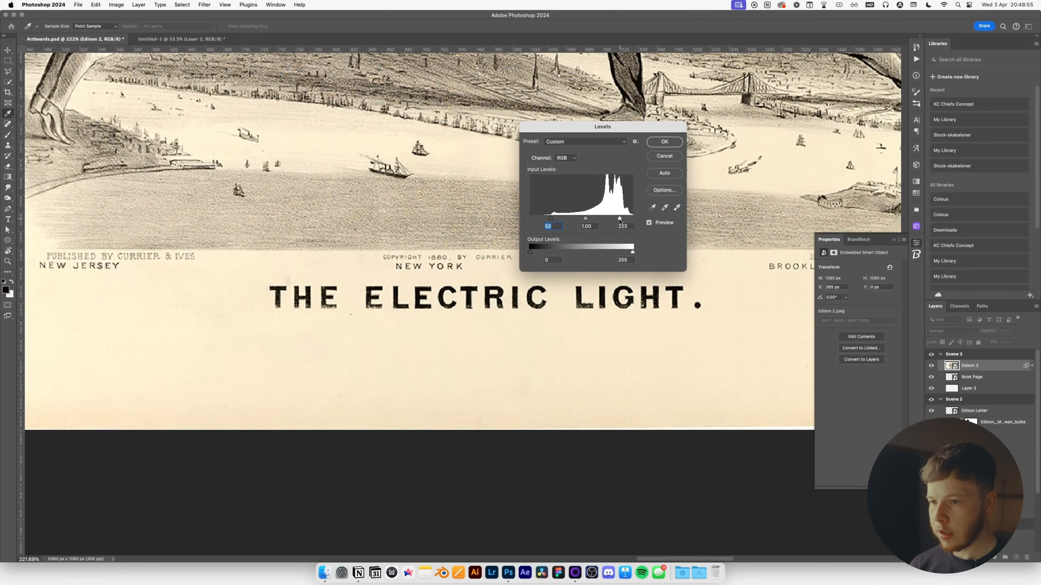
left_click(657, 144)
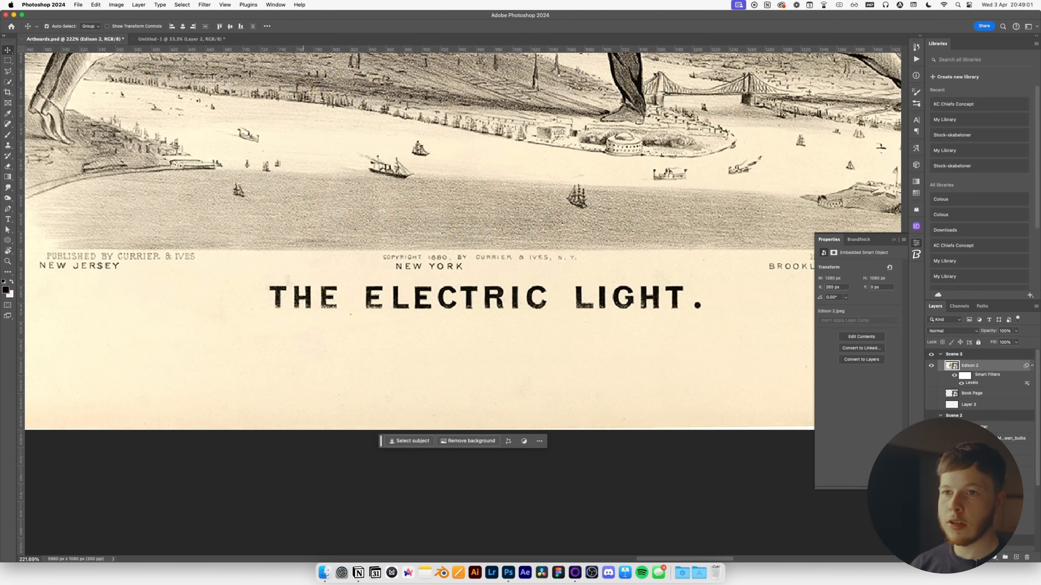
Mask away the cartoon's paper background with Color Range at tolerance 173.
left_click(172, 4)
left_click(210, 84)
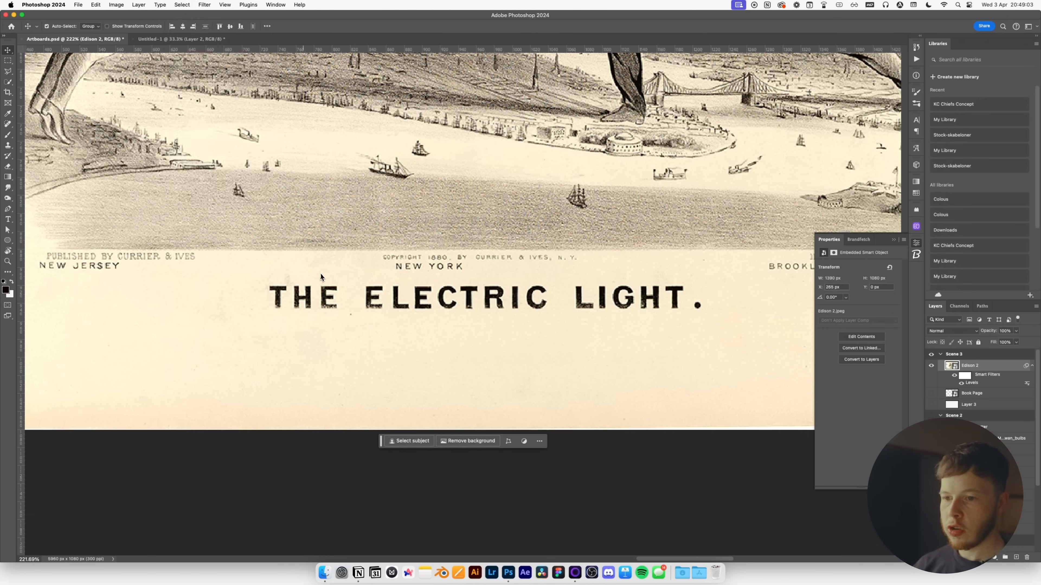
left_click_drag(777, 302, 793, 303)
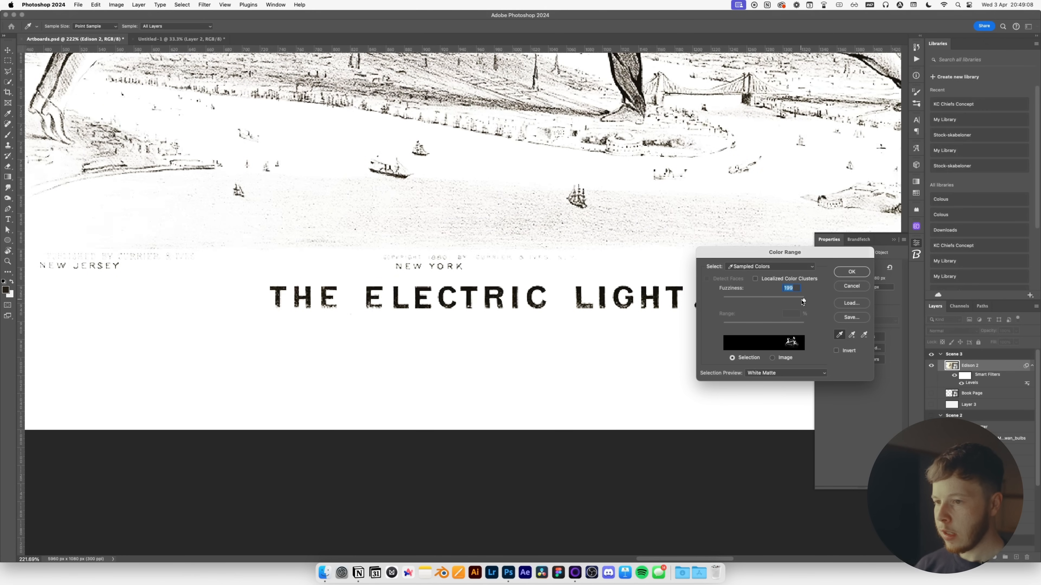
left_click(851, 272)
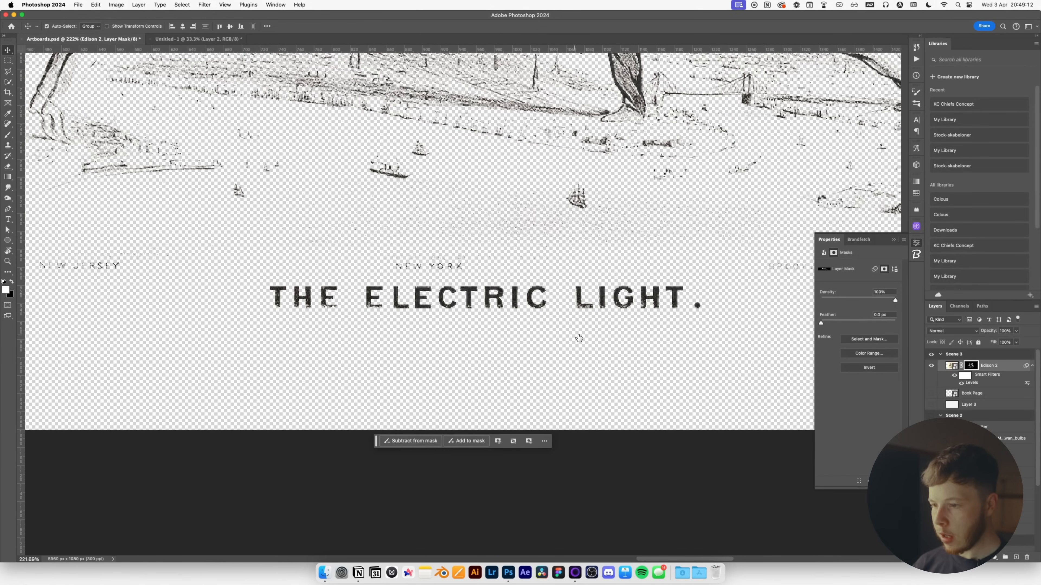
Select everything except the THE ELECTRIC LIGHT. caption.
key("m")
left_click_drag(736, 337, 245, 283)
key("super+shift+i")
Hide everything outside THE ELECTRIC LIGHT. in the cartoon's mask.
key("super+BackSpace")
key("super+d")
key("v")
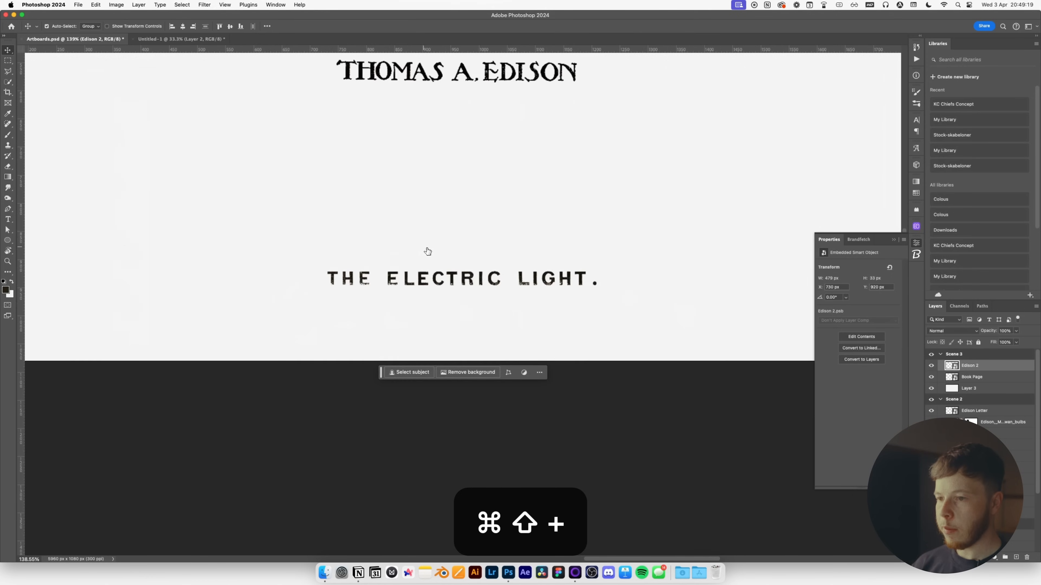
Centre THE ELECTRIC LIGHT. horizontally and vertically on the Scene 3 artboard.
key("super+minus")
key("space")
left_click_drag(474, 235, 474, 258)
key("super+a")
left_click(182, 26)
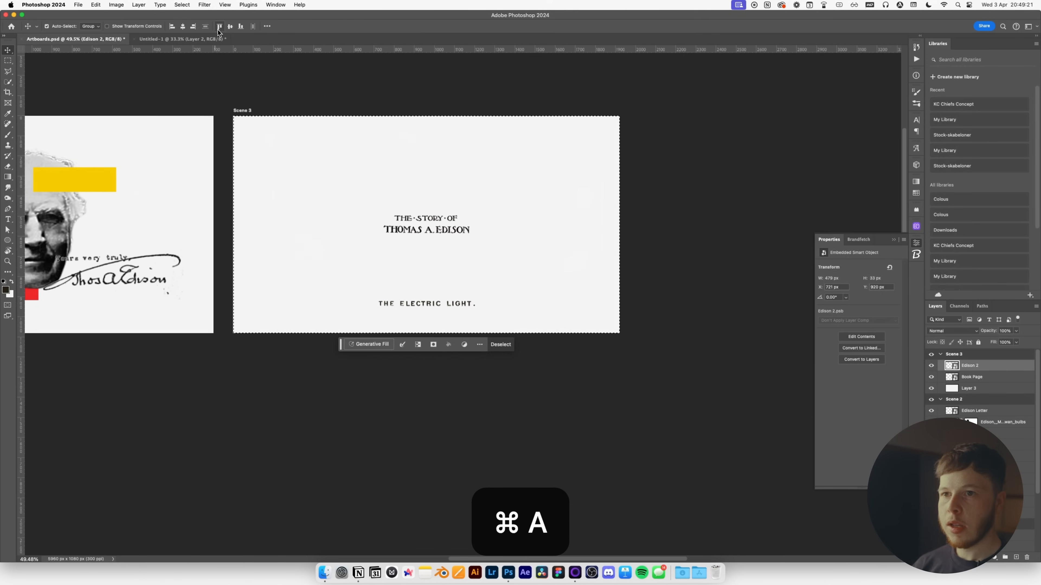
left_click(230, 26)
key("super+d")
Reposition the view around the Scene 3 artboard.
scroll(432, 218, "up", 5)
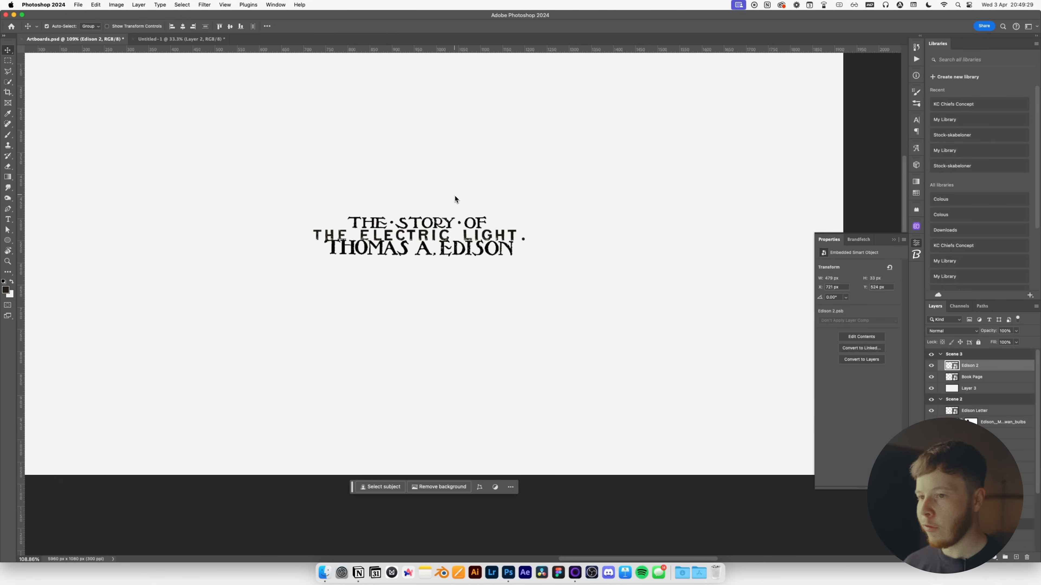
left_click_drag(351, 196, 441, 242)
scroll(442, 241, "down", 3)
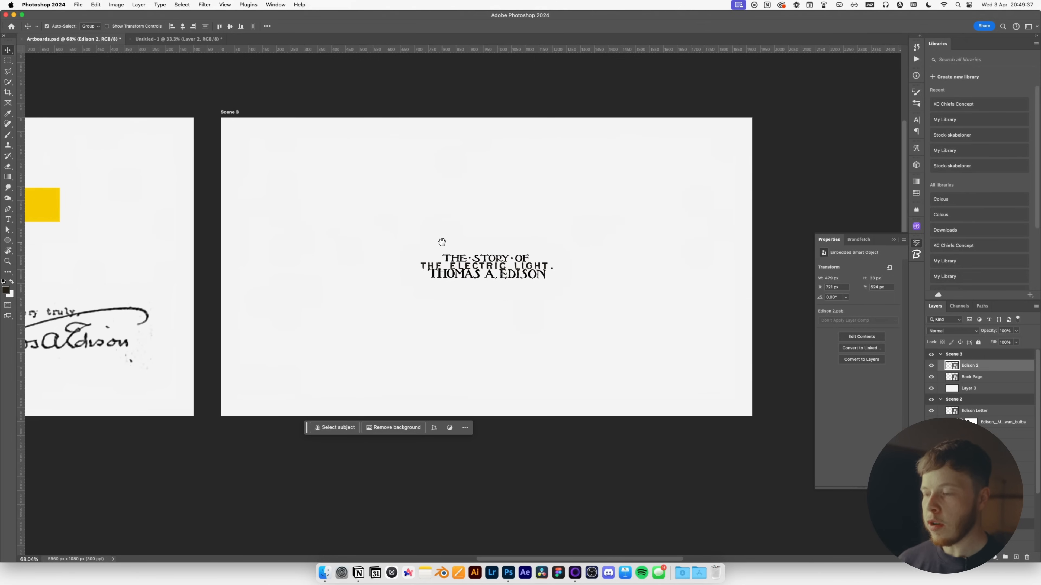
key("v")
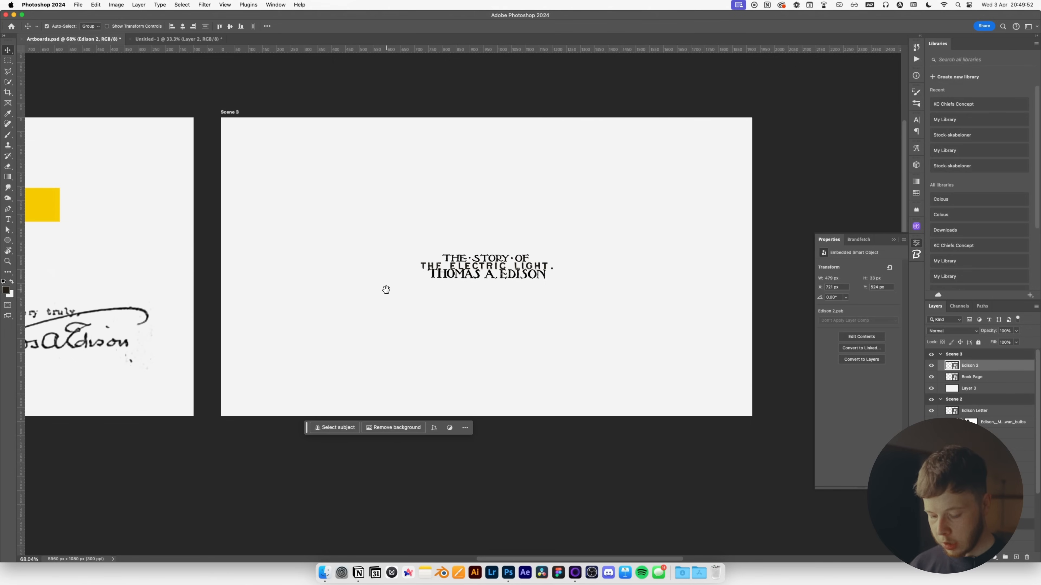
key("u")
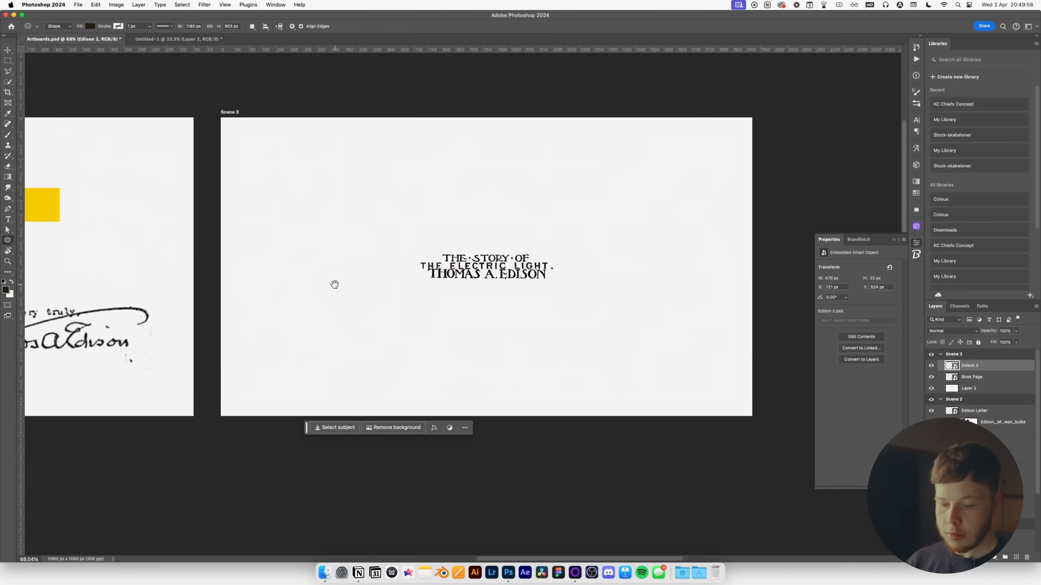
Draw a rectangle centred on Scene 3 and place it beneath the title layers.
key("shift+u")
key("shift+u")
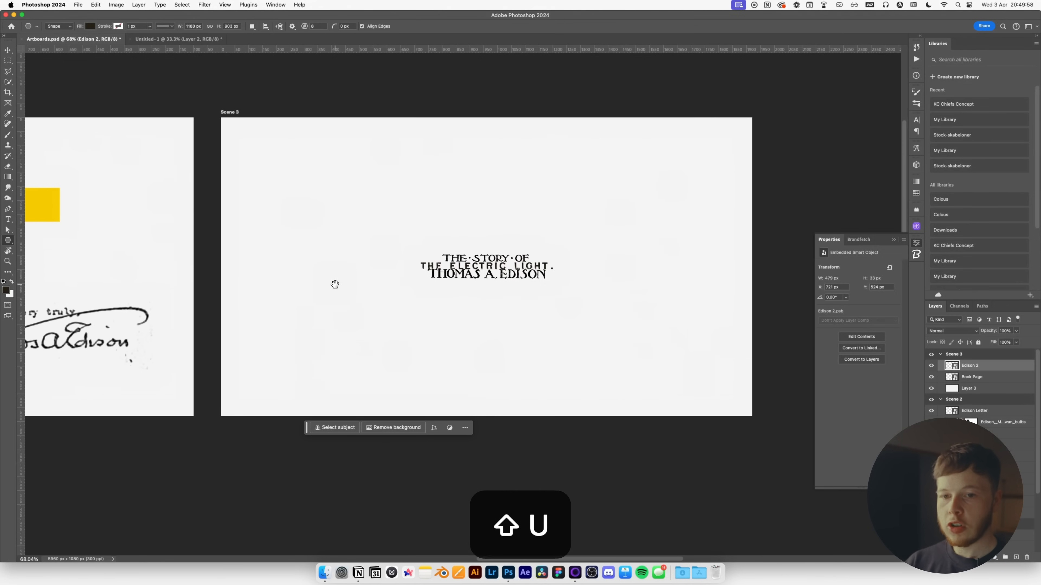
key("shift+u")
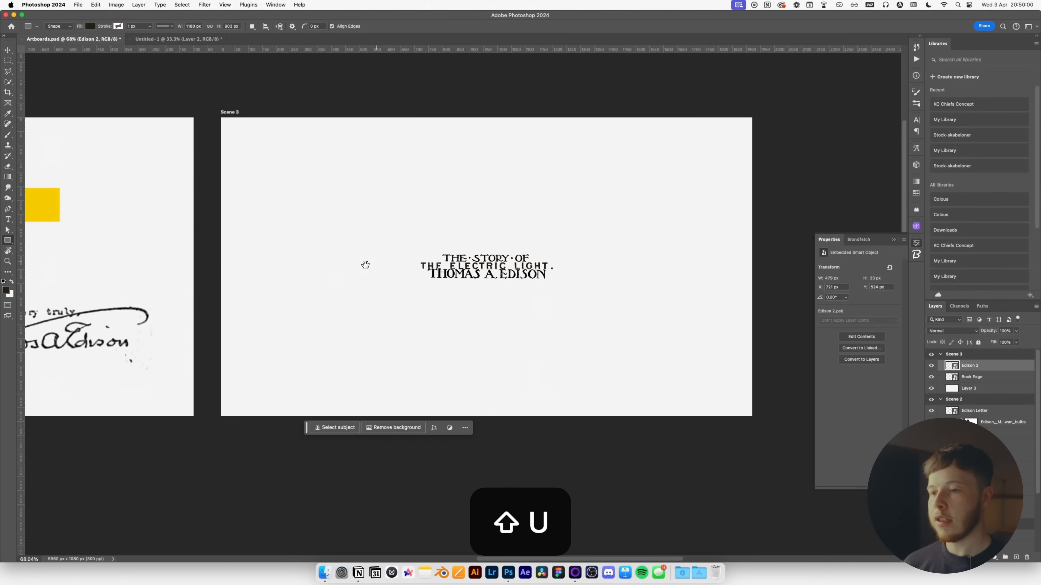
mouse_move(283, 188)
left_mouse_down()
mouse_move(632, 365)
mouse_move(682, 384)
mouse_move(679, 360)
mouse_move(696, 366)
left_mouse_up()
key("space")
key("v")
left_click(185, 27)
left_click(229, 26)
left_click_drag(988, 367, 983, 394)
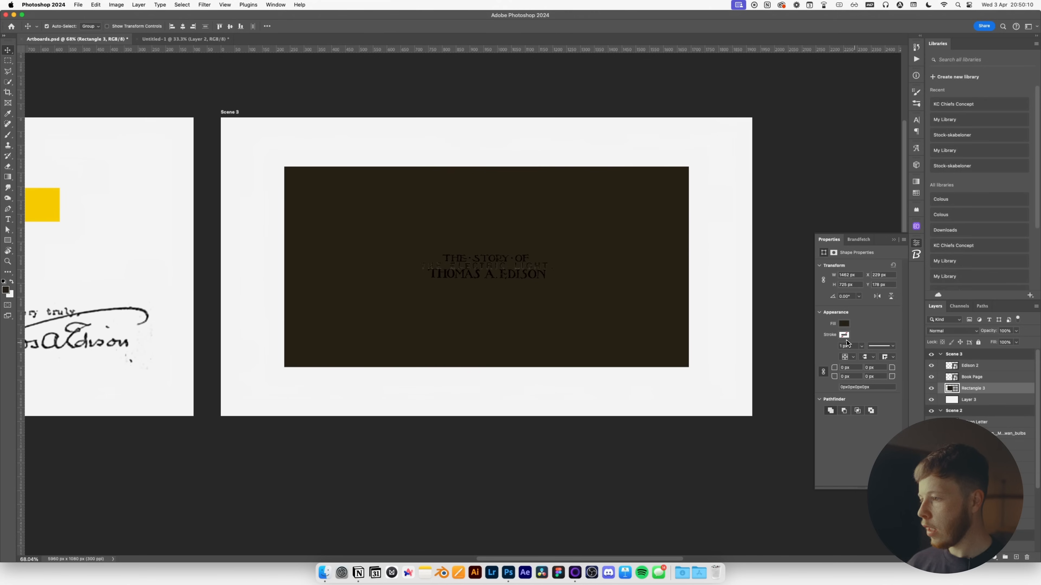
Fill the rectangle with light grey #f3f3f3.
left_click(843, 323)
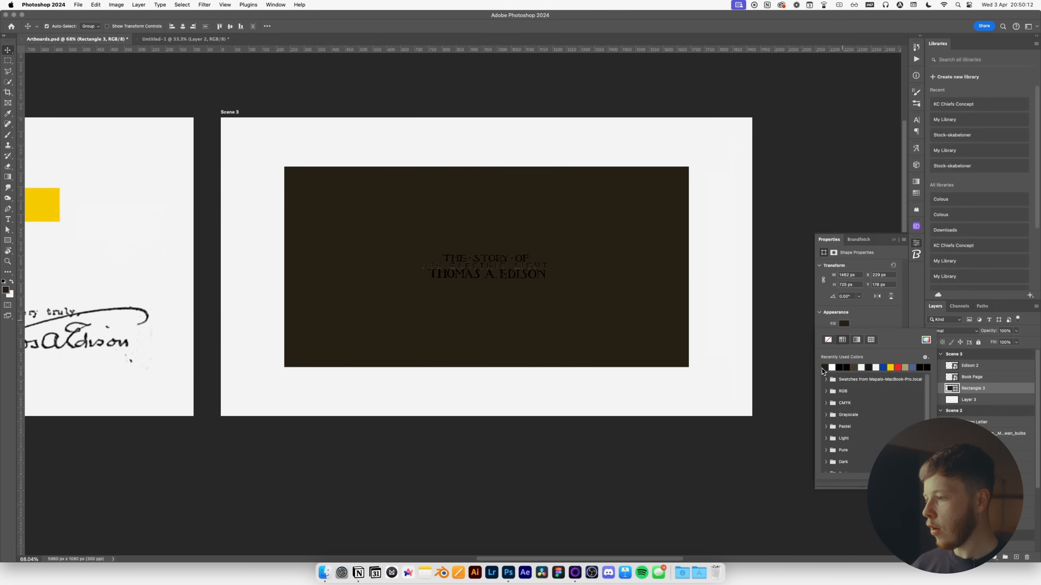
left_click(926, 339)
type("f3f3f3")
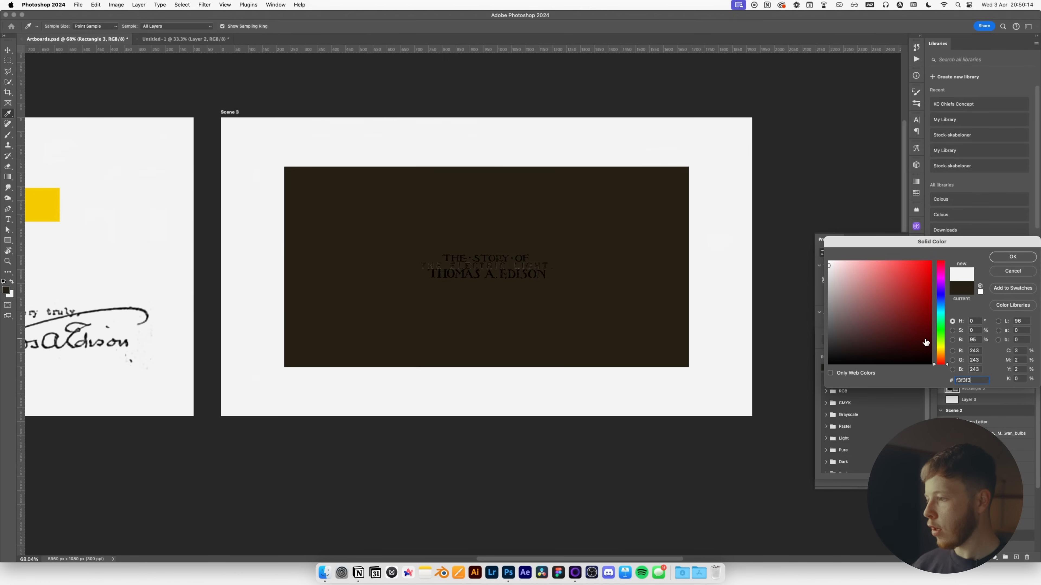
key("Return")
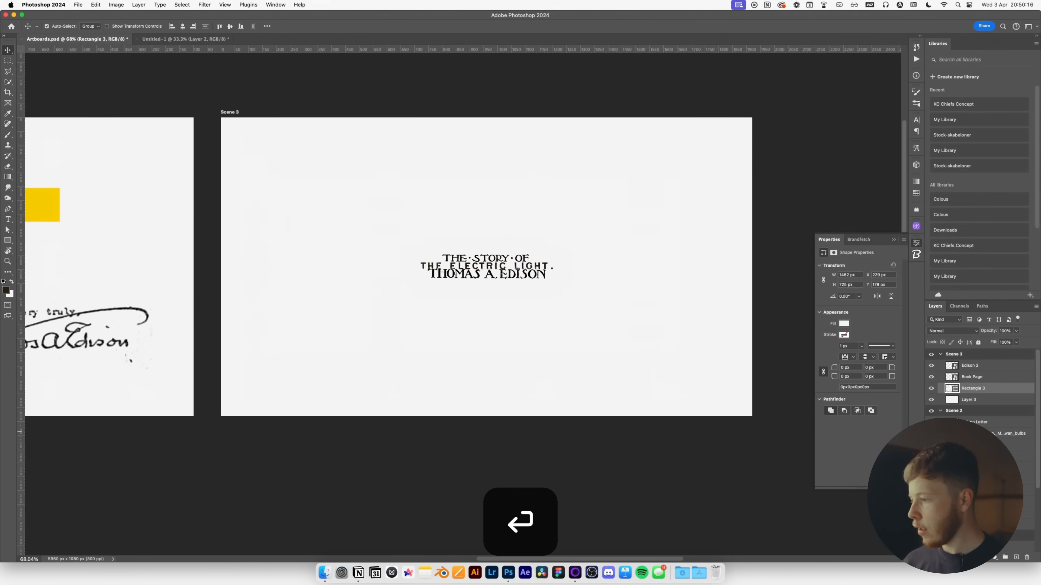
Duplicate the rectangle below the original, stretch it to fill the artboard, and fill it yellow.
key("super+j")
left_click_drag(970, 389, 971, 406)
key("super+t")
left_click_drag(487, 168, 494, 118)
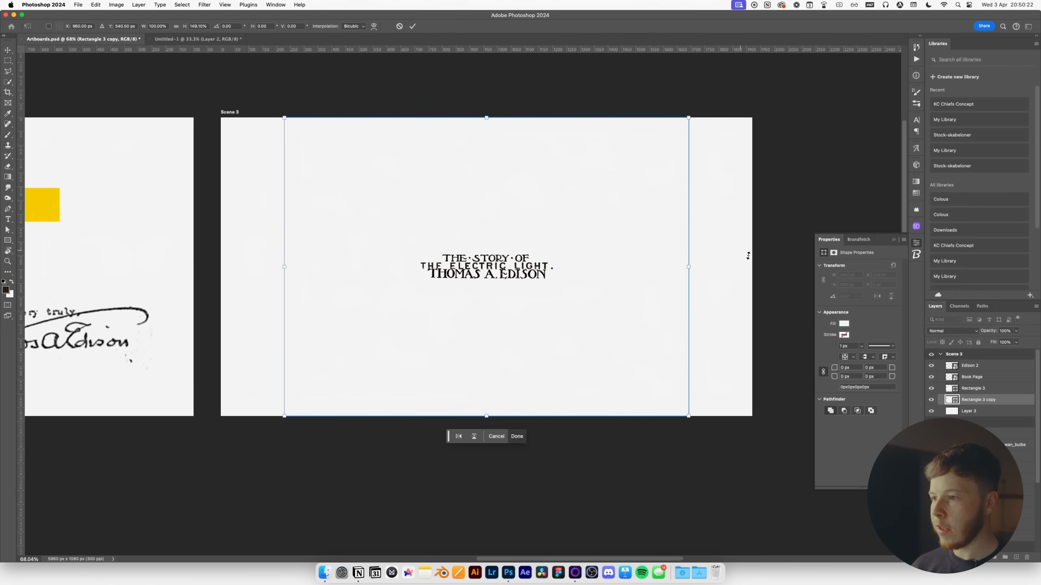
left_click_drag(688, 264, 753, 269)
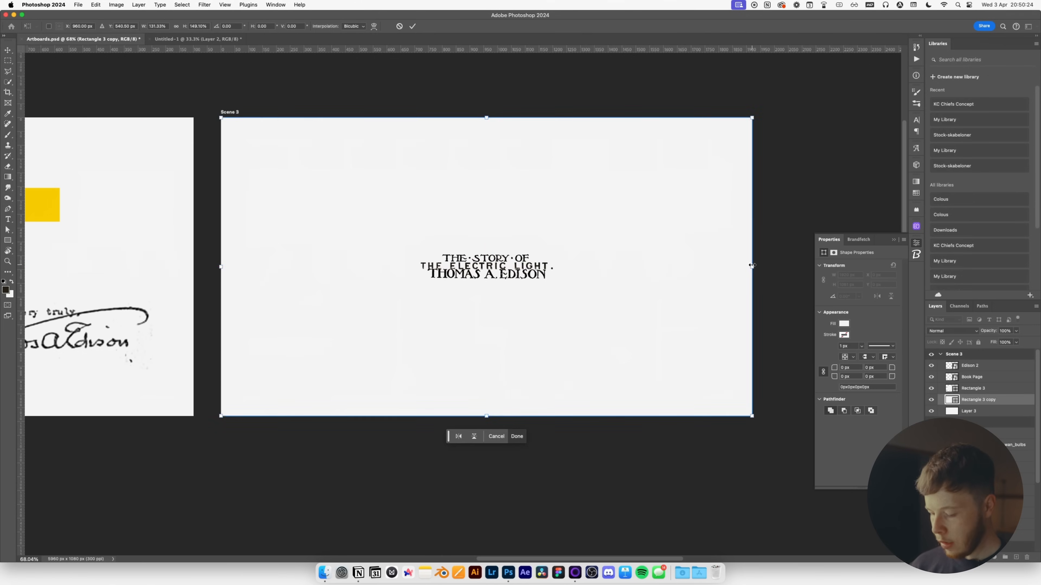
key("Return")
left_click(844, 323)
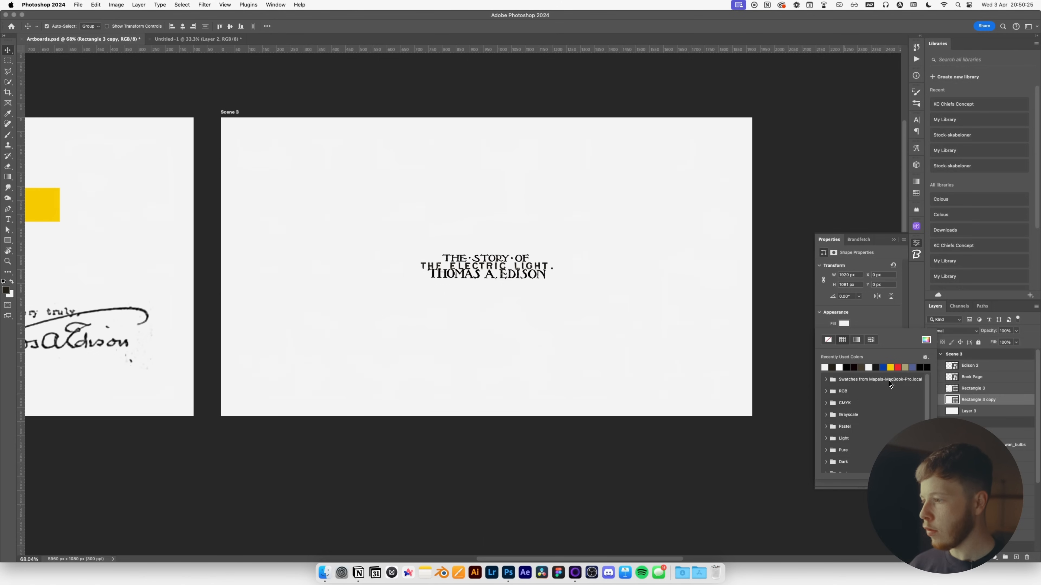
left_click(891, 368)
left_click(494, 423)
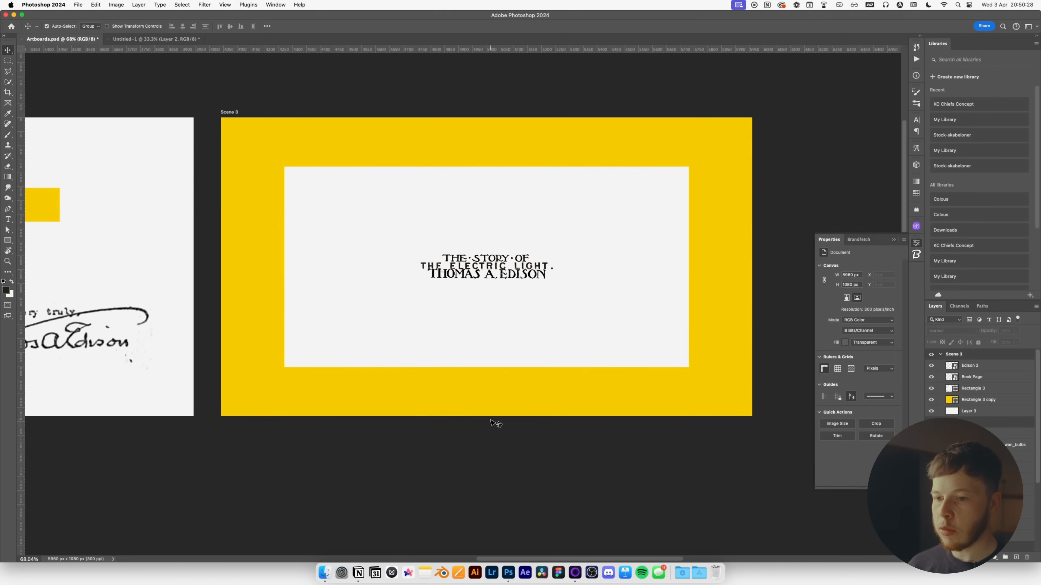
Resize the light grey inner panel, adjusting its width and height twice.
left_click(339, 325)
key("super+t")
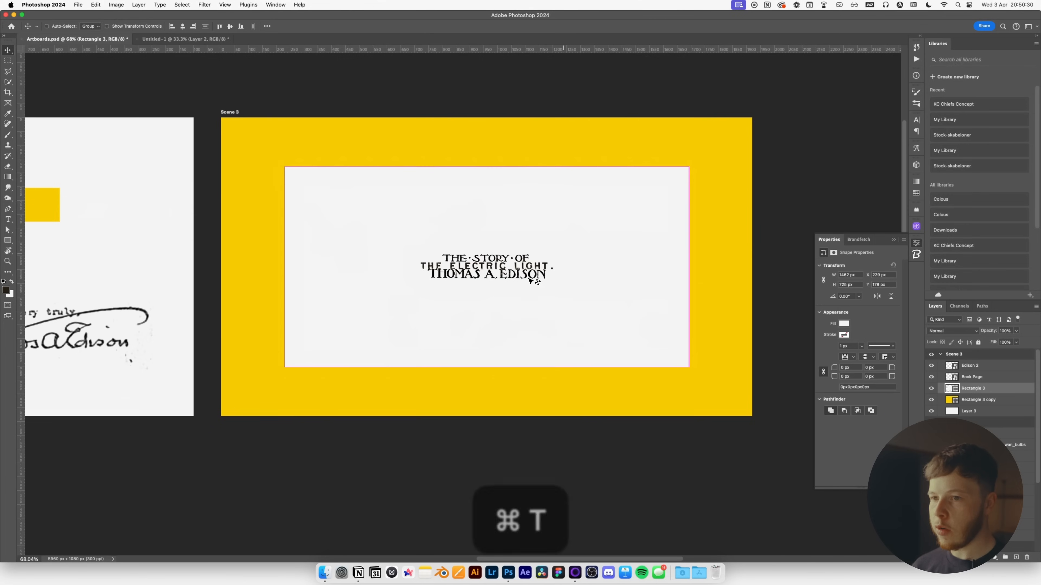
mouse_move(692, 266)
left_mouse_down()
mouse_move(701, 267)
mouse_move(679, 267)
left_mouse_up()
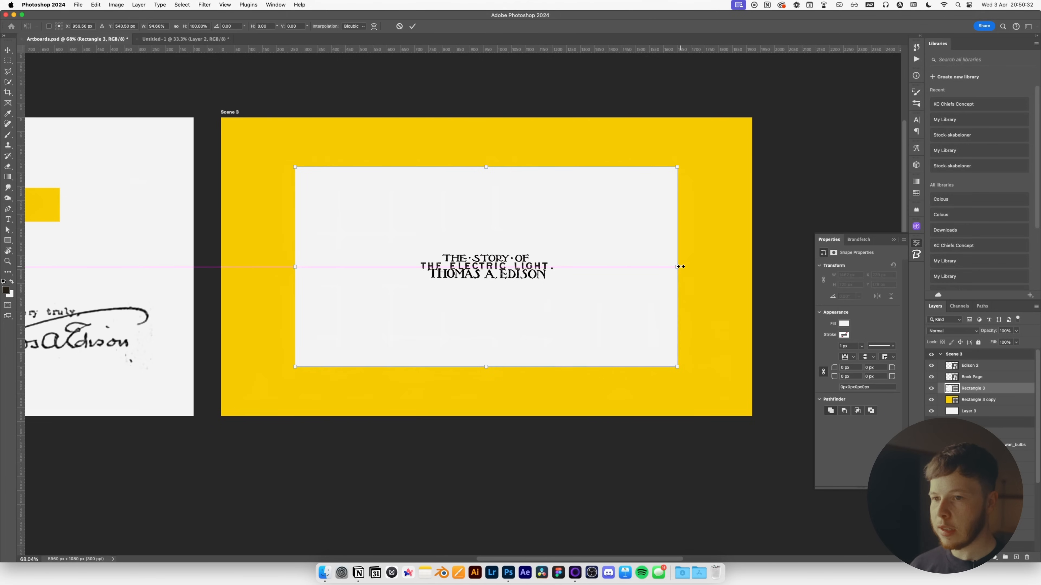
left_click_drag(490, 367, 491, 359)
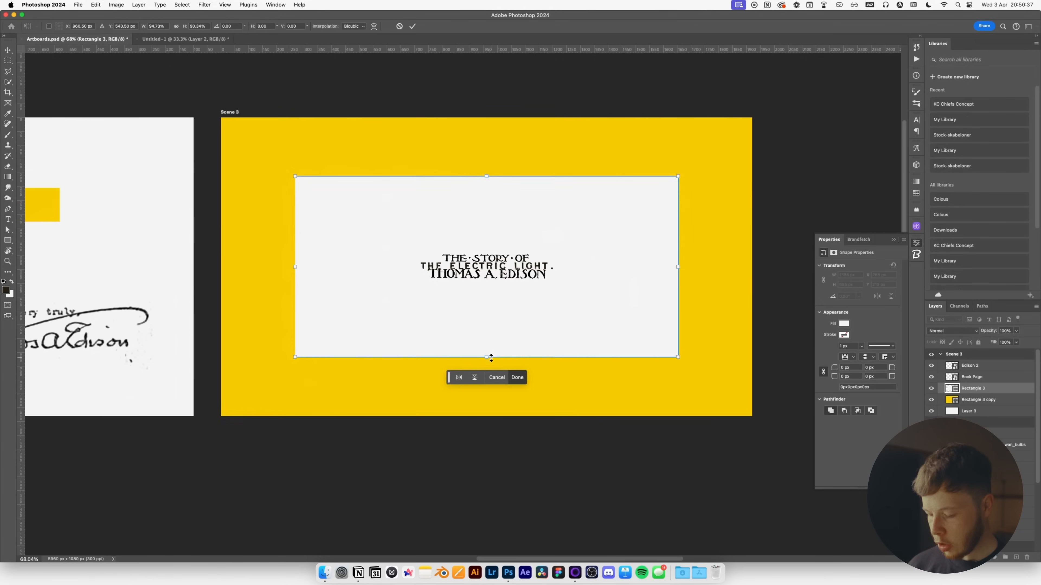
key("Return")
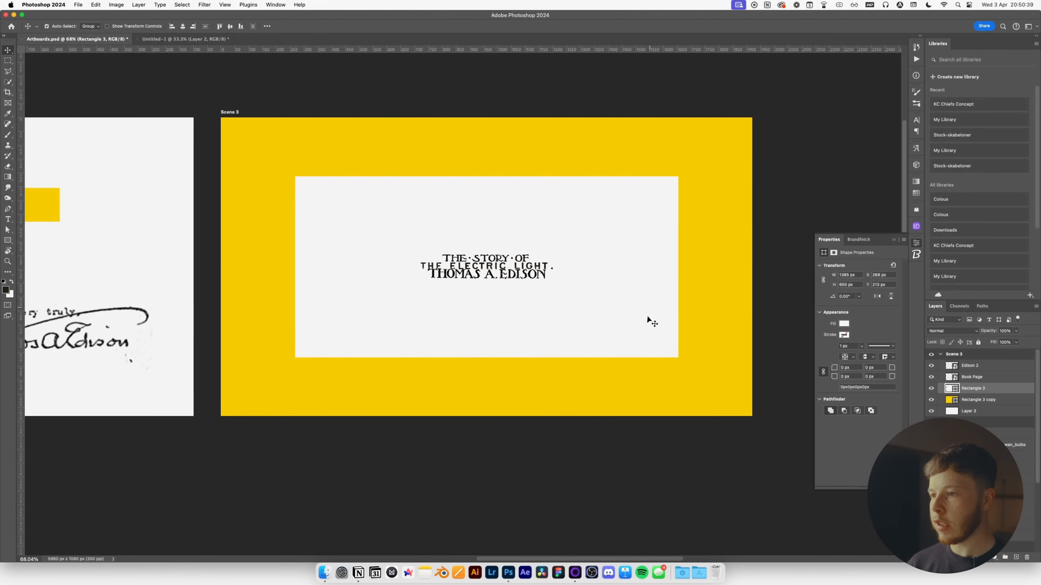
key("super+t")
left_click_drag(678, 267, 709, 267)
left_click_drag(453, 357, 452, 380)
key("Return")
Size a dark spacer square to the top border's depth and duplicate it.
key("u")
key("v")
left_click_drag(366, 235, 368, 145)
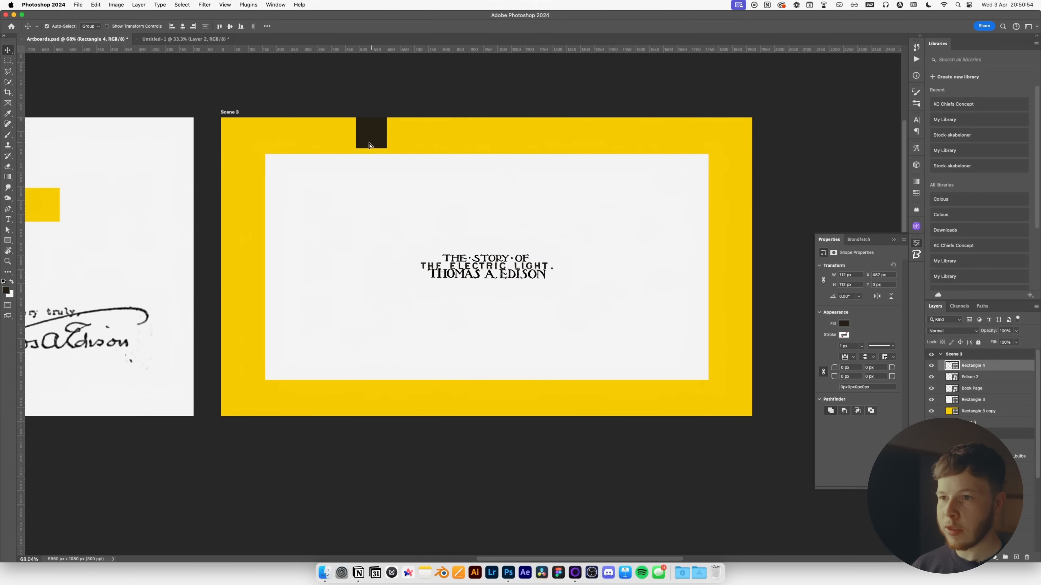
key("super+t")
left_click_drag(389, 151, 192, 397)
scroll(365, 151, "up", 8)
key("space")
key("Return")
key("space")
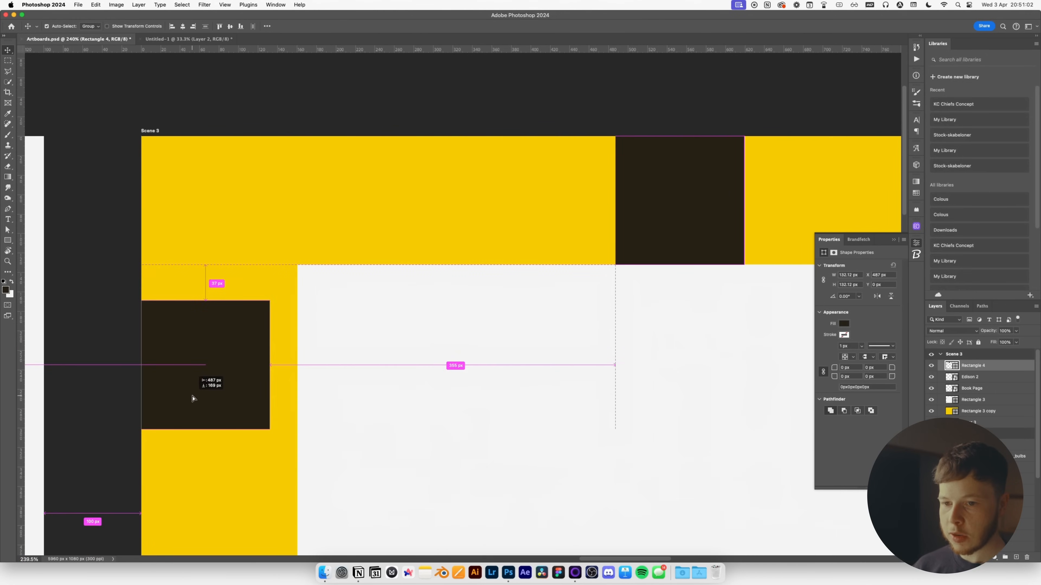
Extend the panel's left edge to meet the spacer square's edge.
left_click(410, 390)
key("super+t")
left_click_drag(296, 423, 270, 422)
key("Return")
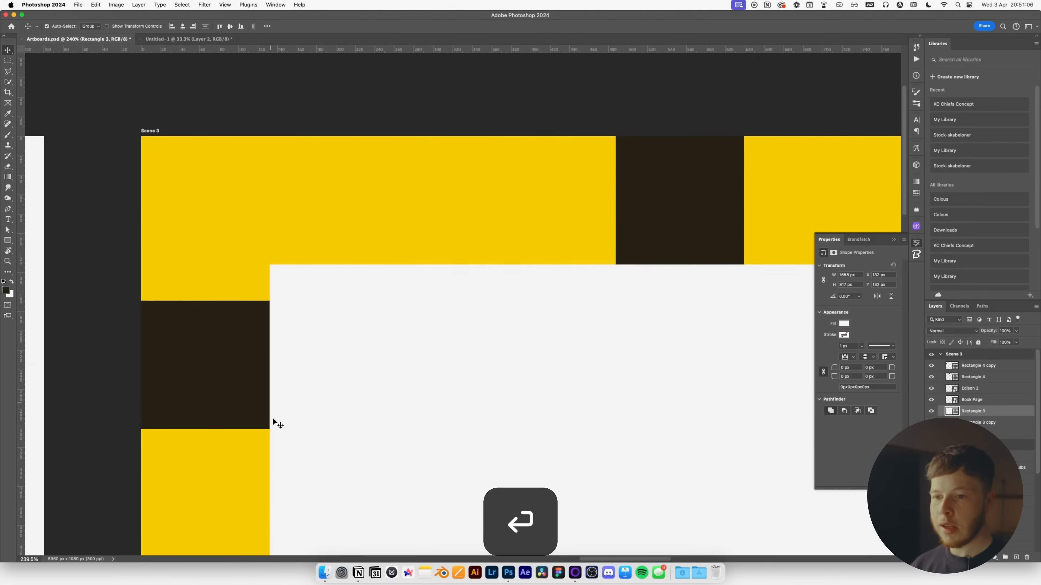
Delete the two spacer squares and bring the whole Scene 3 layout into view.
left_click(245, 378)
key("BackSpace")
left_click(648, 193)
key("BackSpace")
scroll(636, 208, "down", 10)
key("space")
left_click_drag(706, 267, 638, 281)
scroll(638, 280, "up", 5)
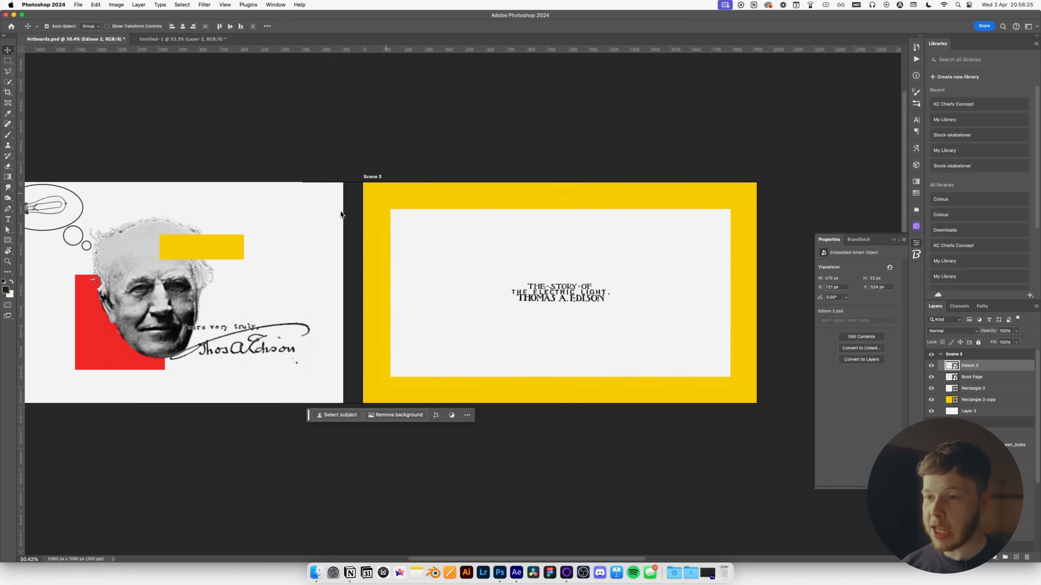
Export all artboards as separate PSD files with the prefix Artboards_ via Artboards to Files.
key("space")
left_click_drag(341, 214, 441, 228)
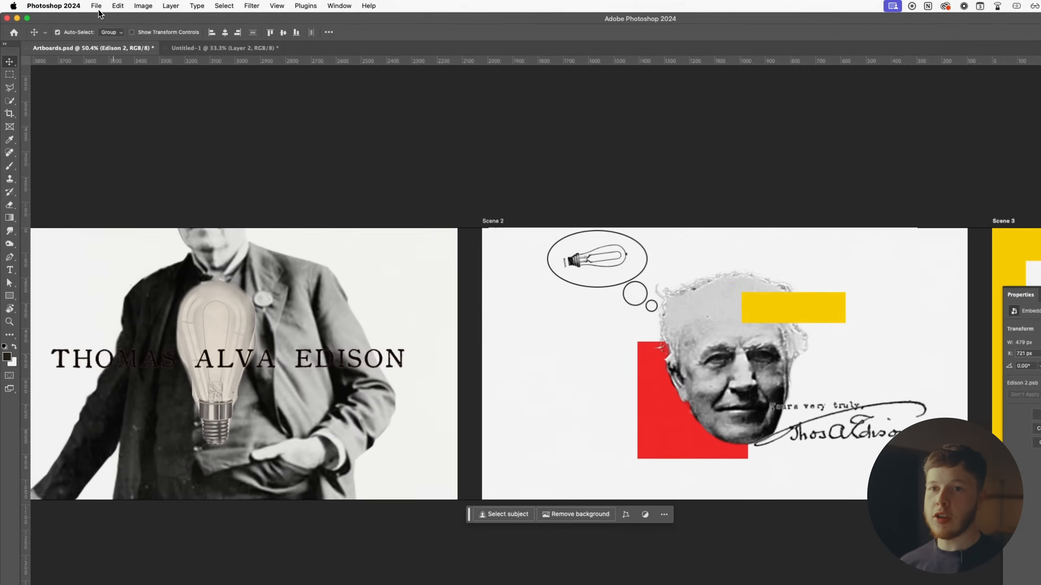
left_click(77, 4)
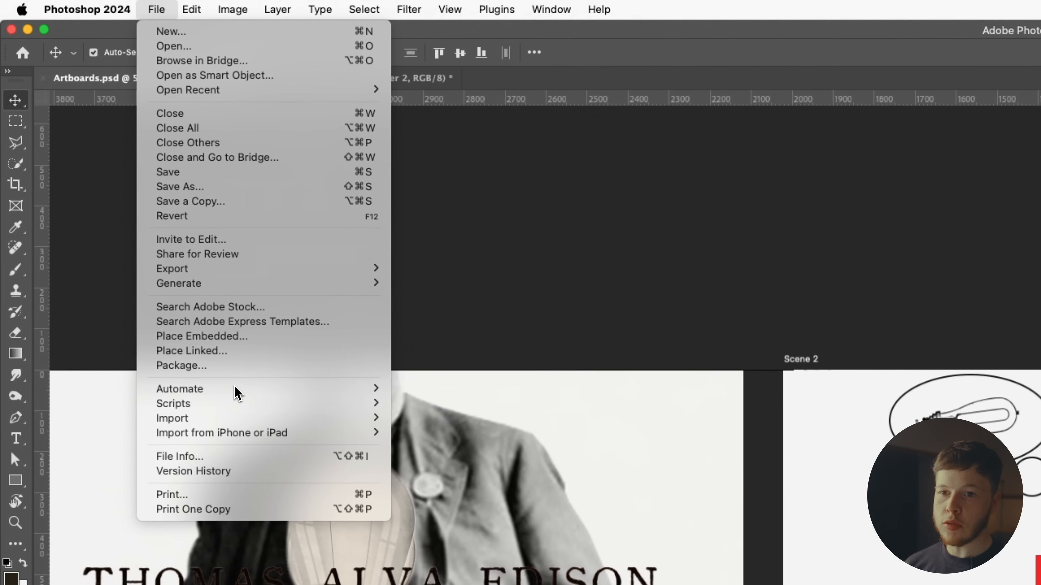
mouse_move(275, 277)
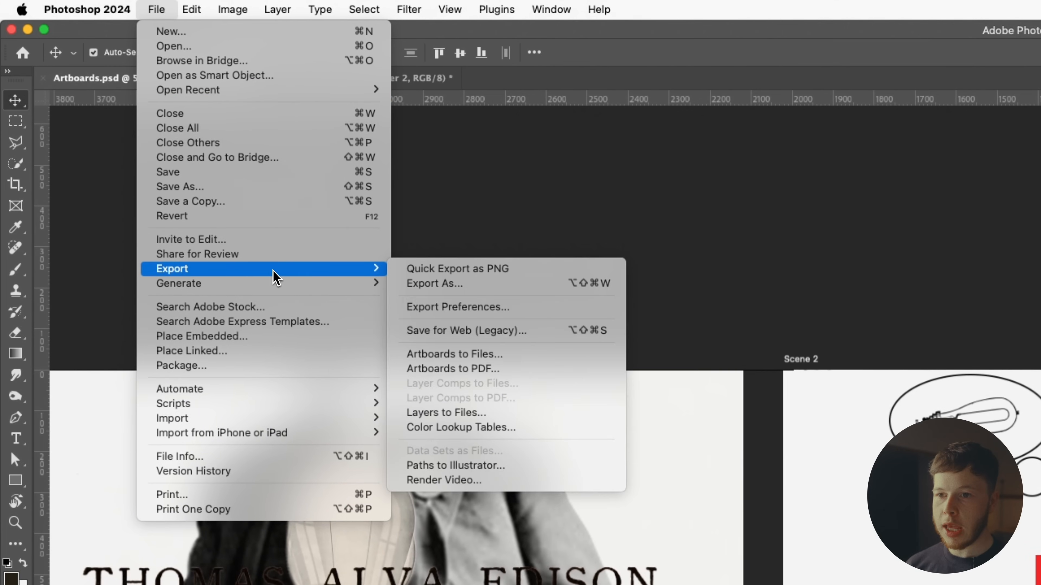
left_click(479, 354)
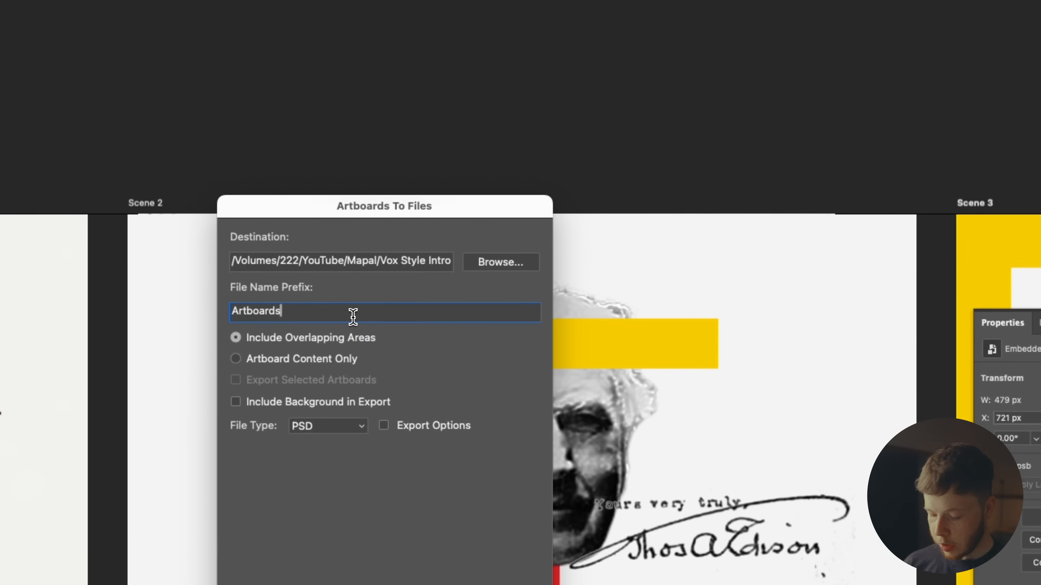
type("_")
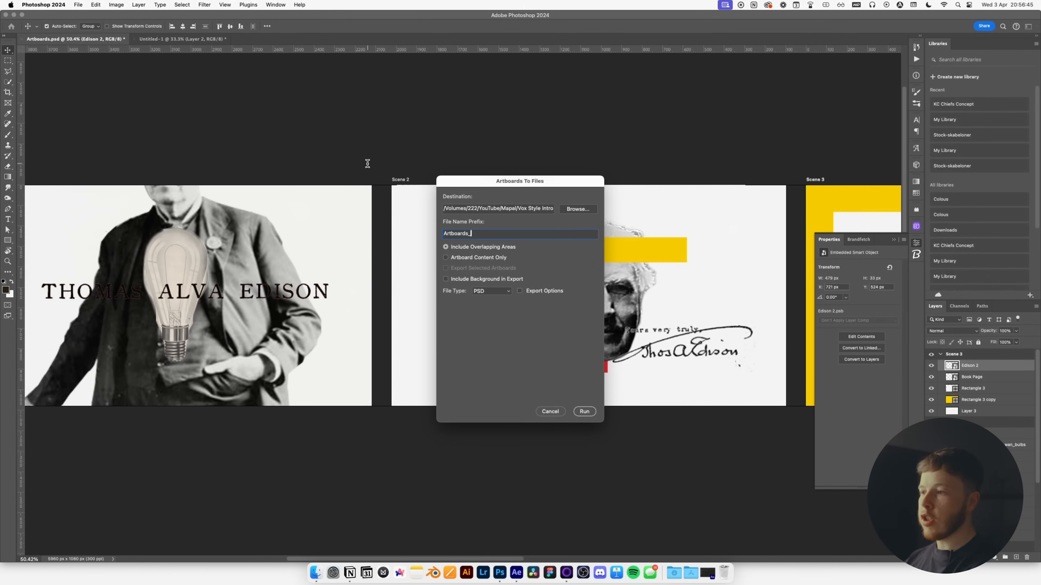
left_click(592, 413)
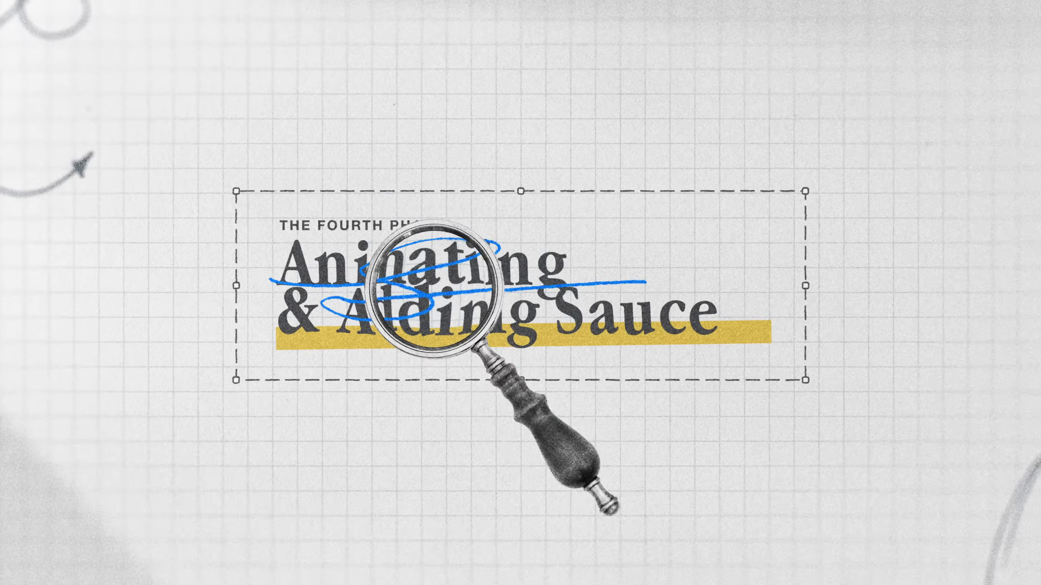
Drag Artboards_Scene 1.psd from the Tutorial folder into the After Effects timeline.
key("super+Tab")
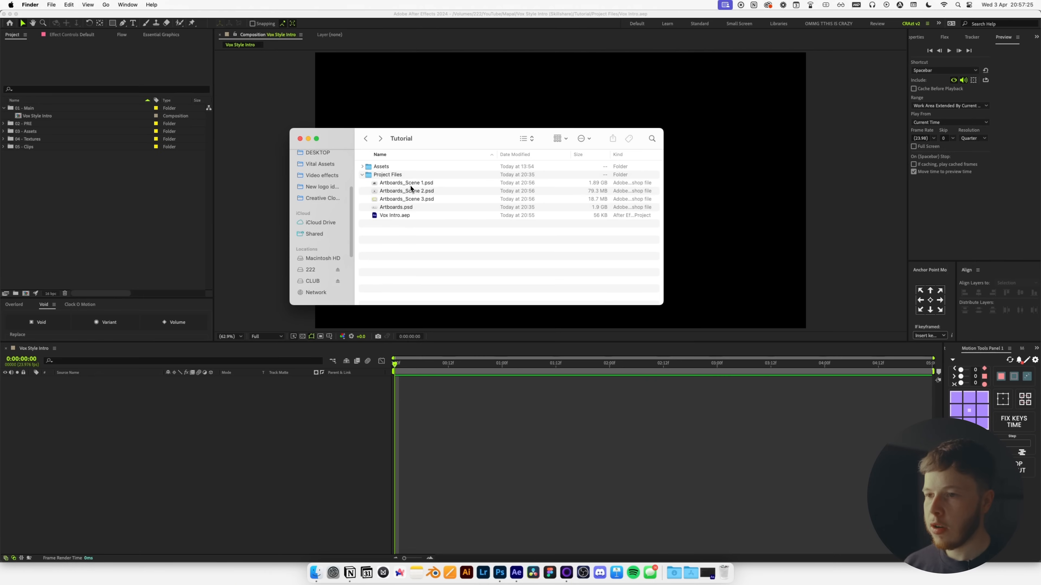
left_click_drag(411, 185, 201, 445)
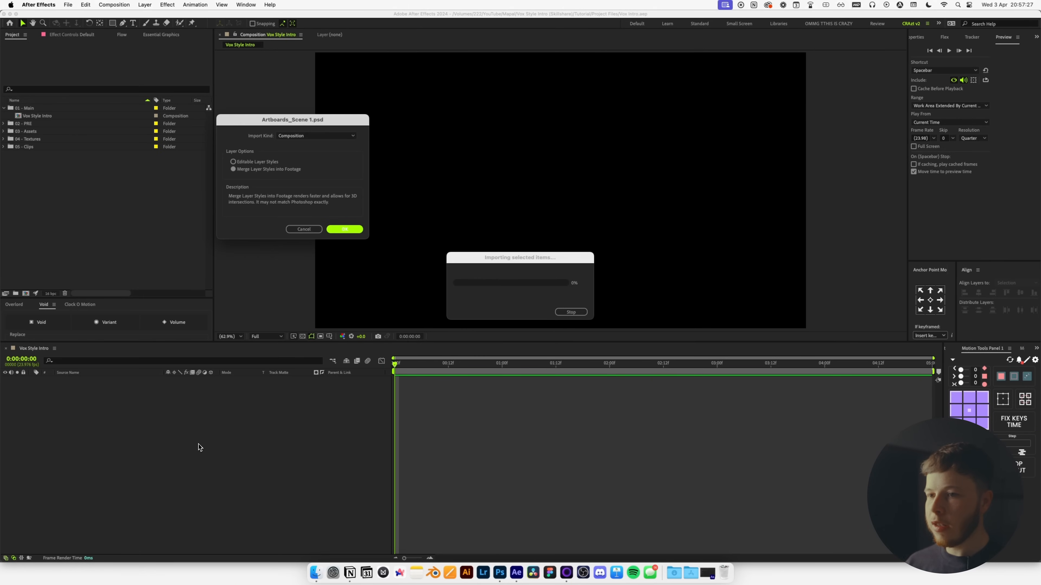
Import the Scene 1 PSD as a composition and paste its layer into Vox Style Intro.
key("Return")
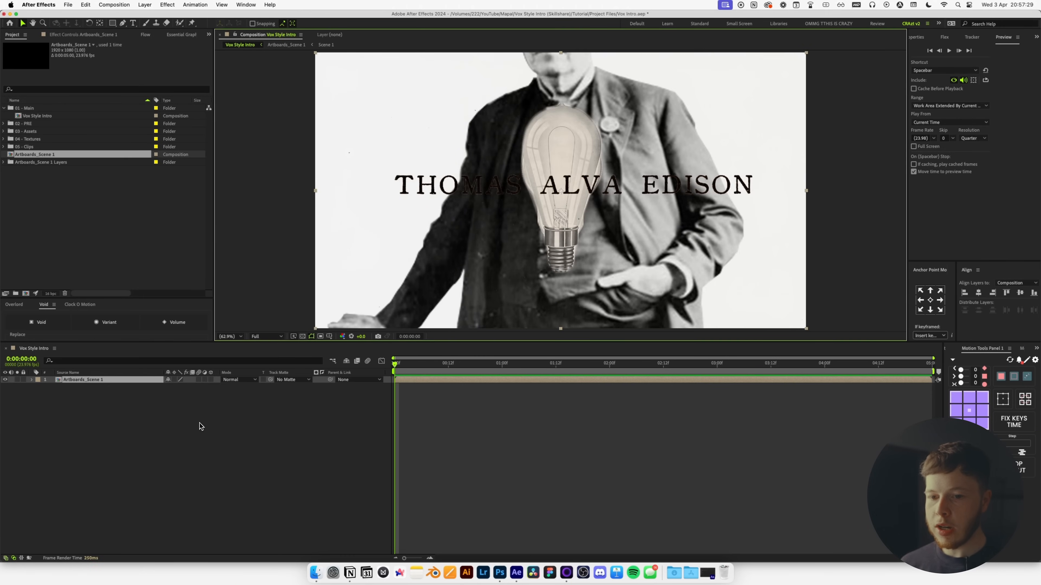
double_click(95, 377)
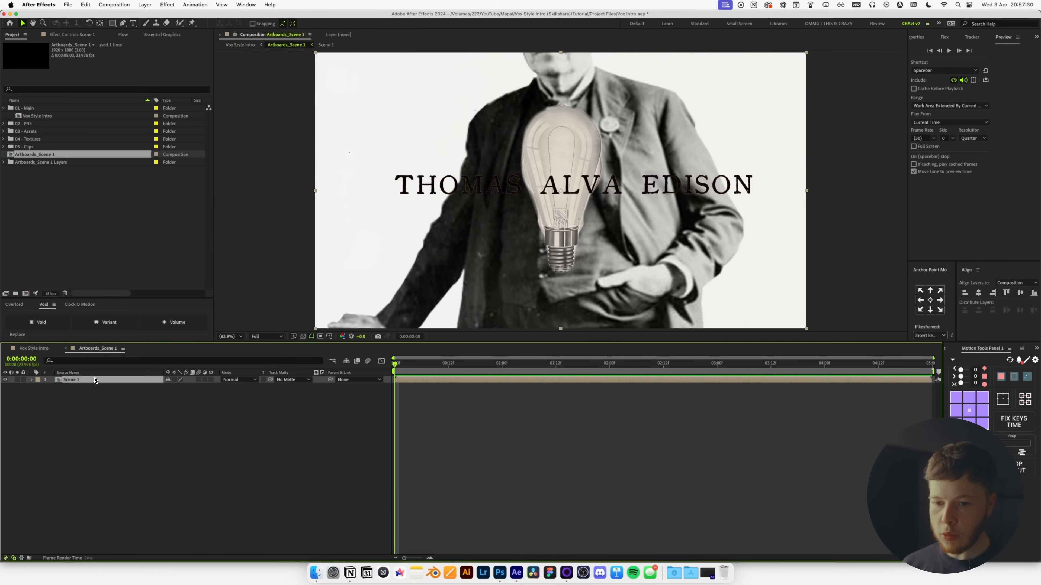
key("cmd+c")
left_click(34, 348)
key("cmd+v")
Delete the leftover Artboards_Scene 1 layer and its Layers folder from the project.
left_click(85, 387)
key("BackSpace")
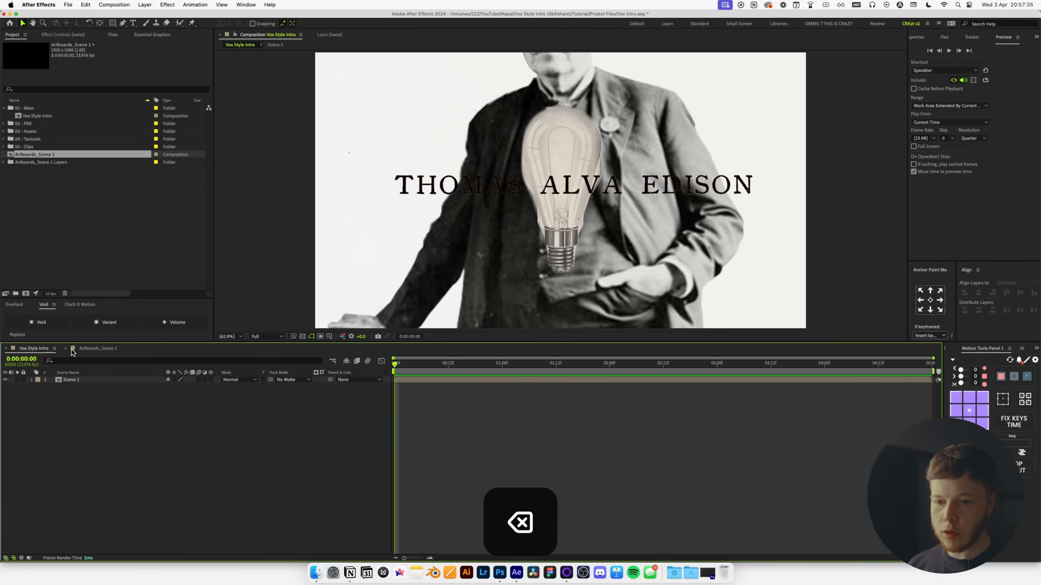
left_click(45, 163, "shift")
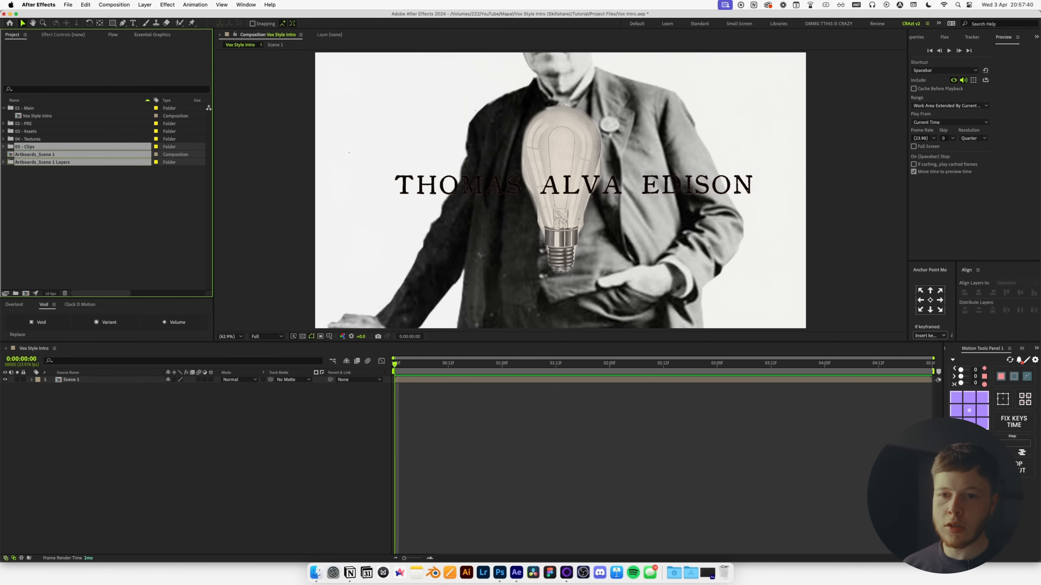
key("BackSpace")
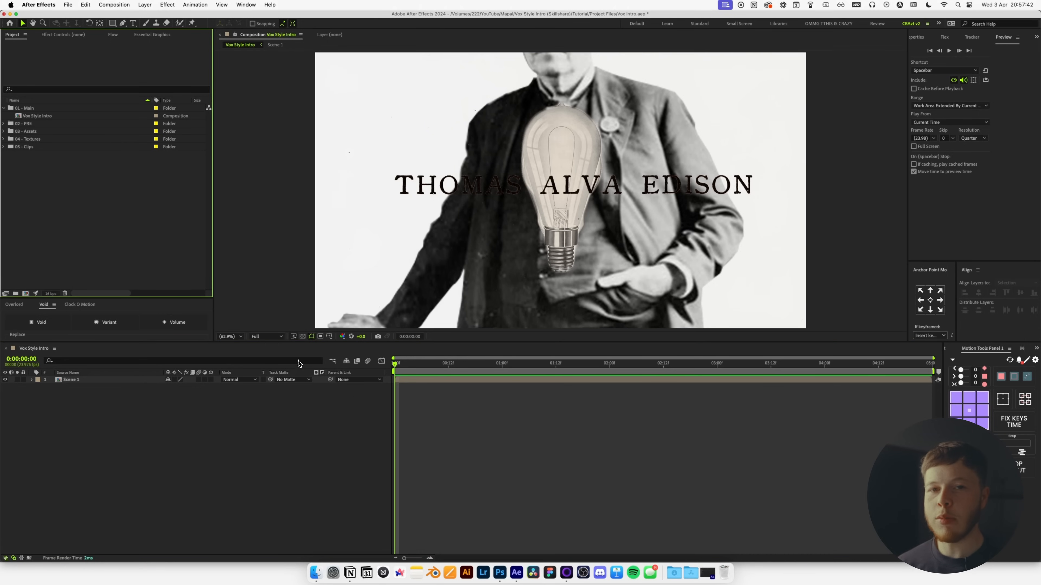
Bring Artboards_Scene 2.psd from Finder into the Vox Style Intro timeline.
key("super+Tab")
left_click_drag(418, 191, 239, 444)
left_click(345, 229)
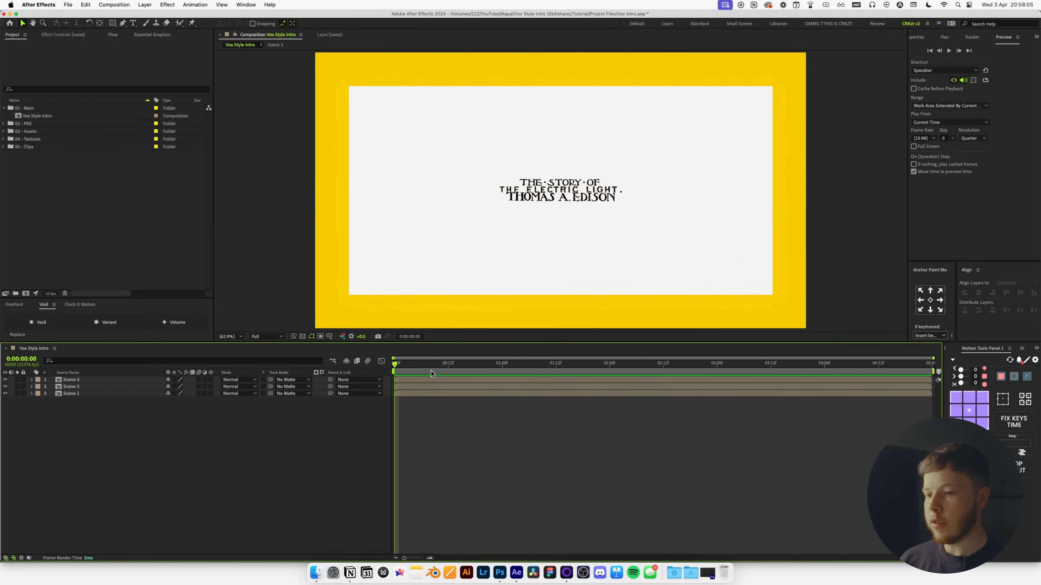
Open the Scene 1 composition to work on its layers.
left_click_drag(427, 365, 453, 365)
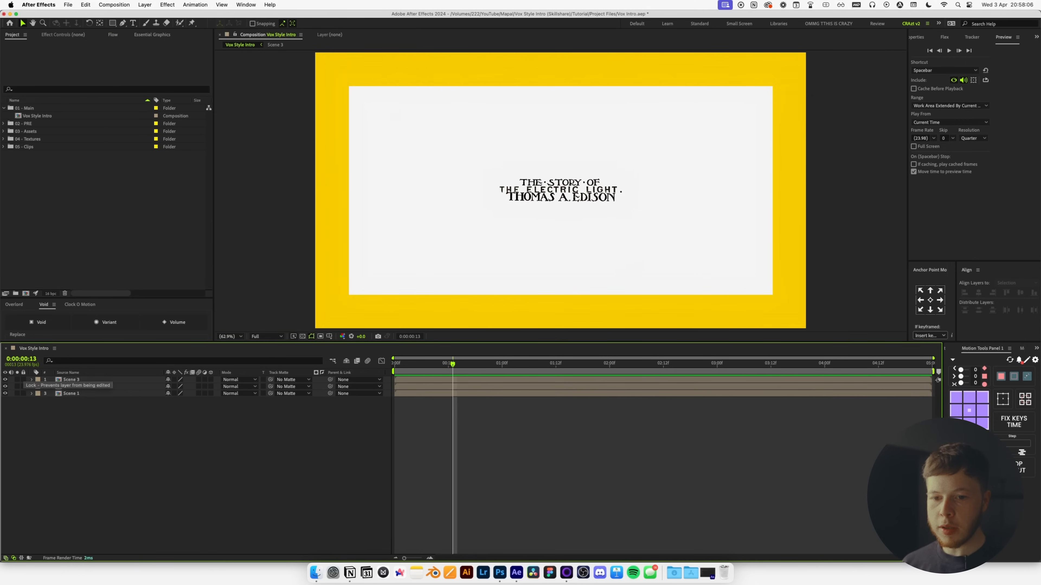
double_click(73, 396)
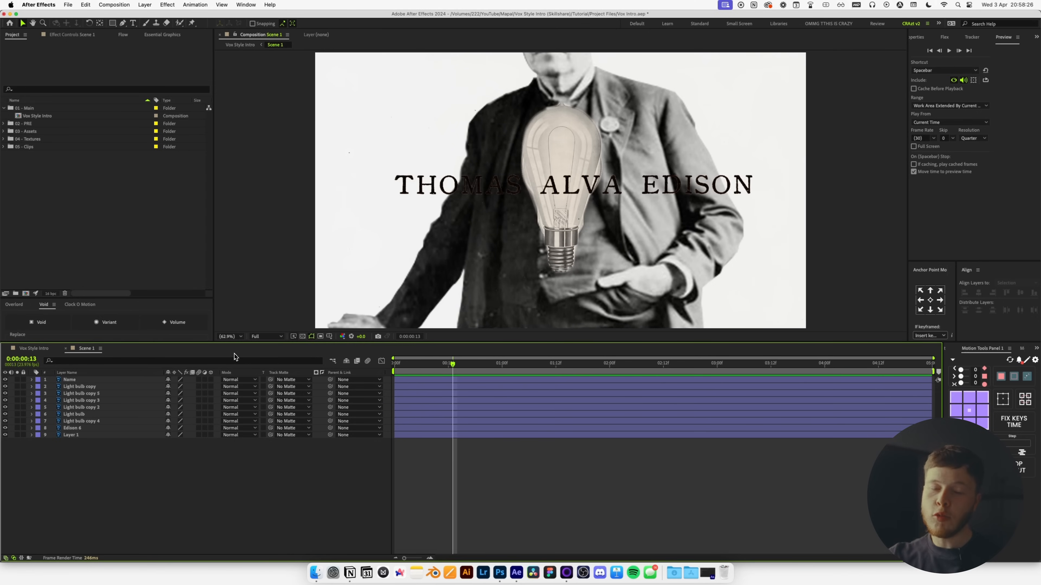
key("super+z")
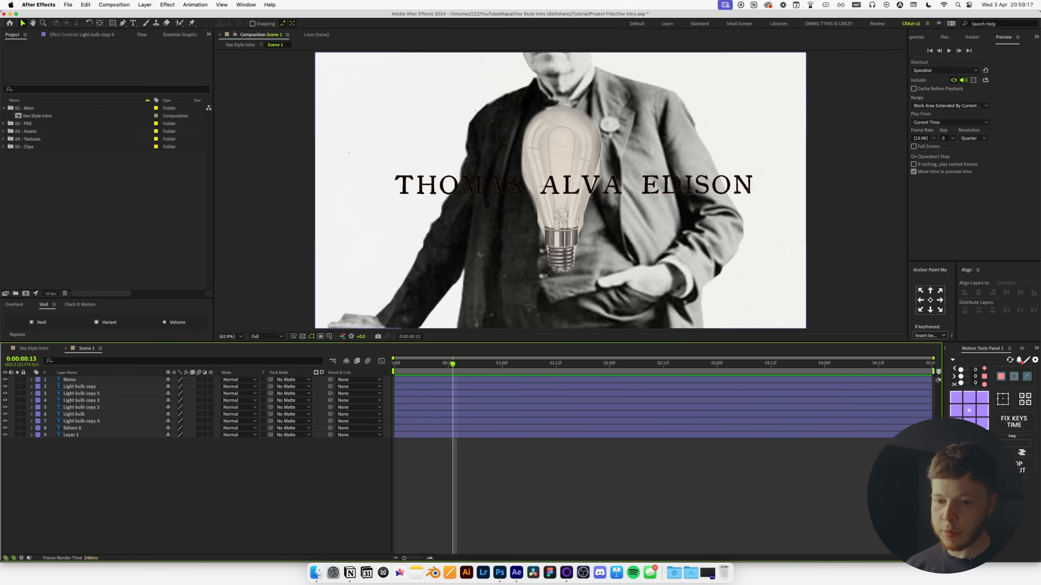
Label the six Light bulb layers Red and solo them.
left_click(77, 386)
left_click(34, 425, "shift")
left_click(36, 422)
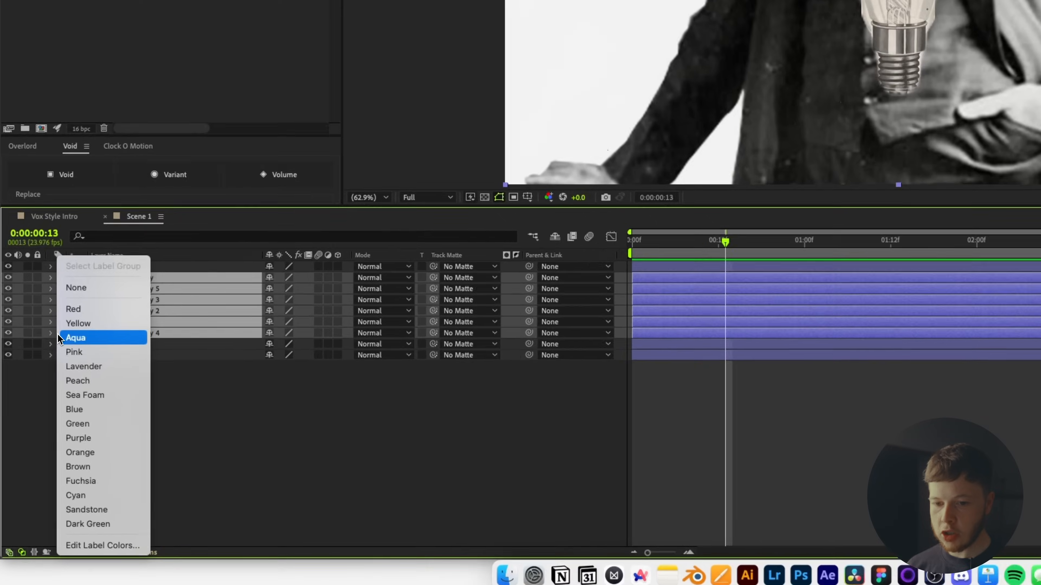
left_click(107, 248)
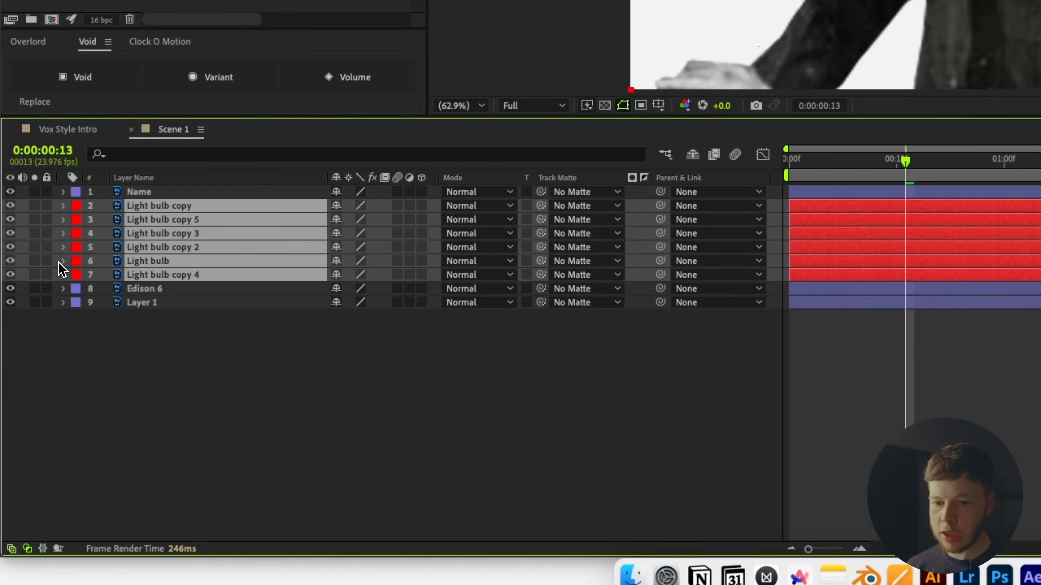
left_click(35, 261)
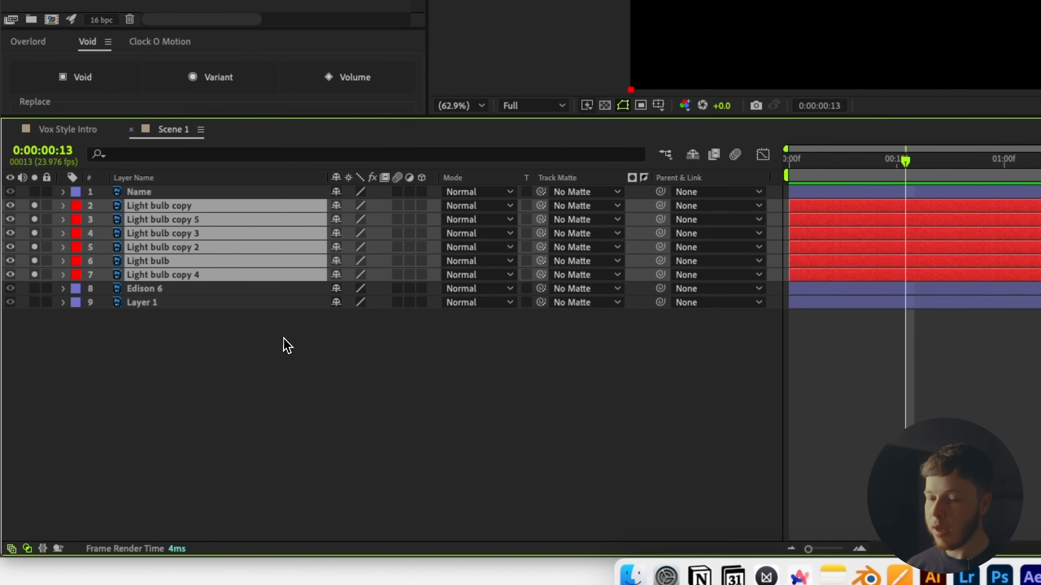
Shrink the bulbs and drop their anchor point far below them, reverting a trial rotation.
key("s")
key("s")
key("s")
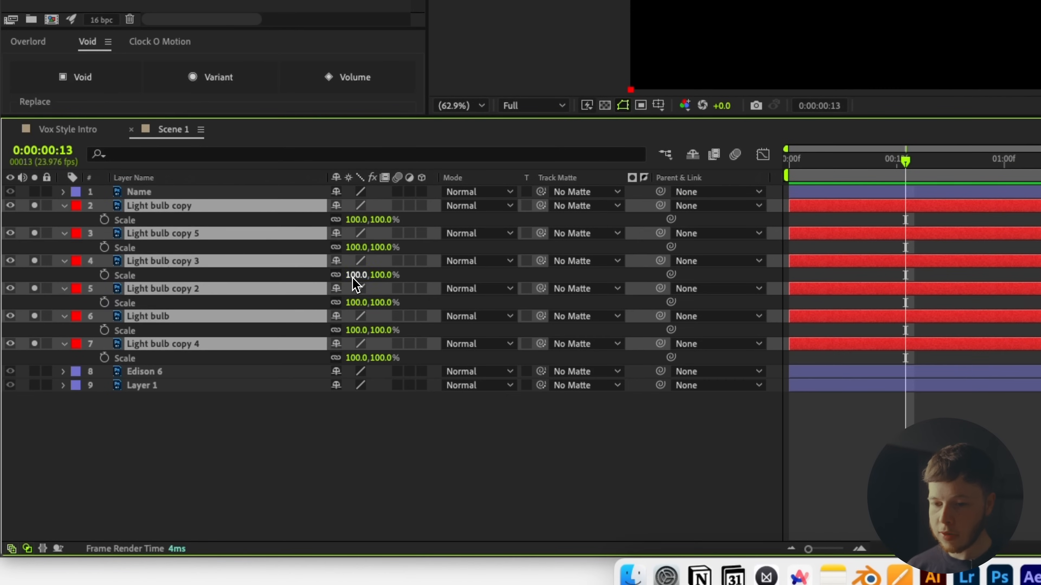
left_click_drag(354, 275, 322, 290)
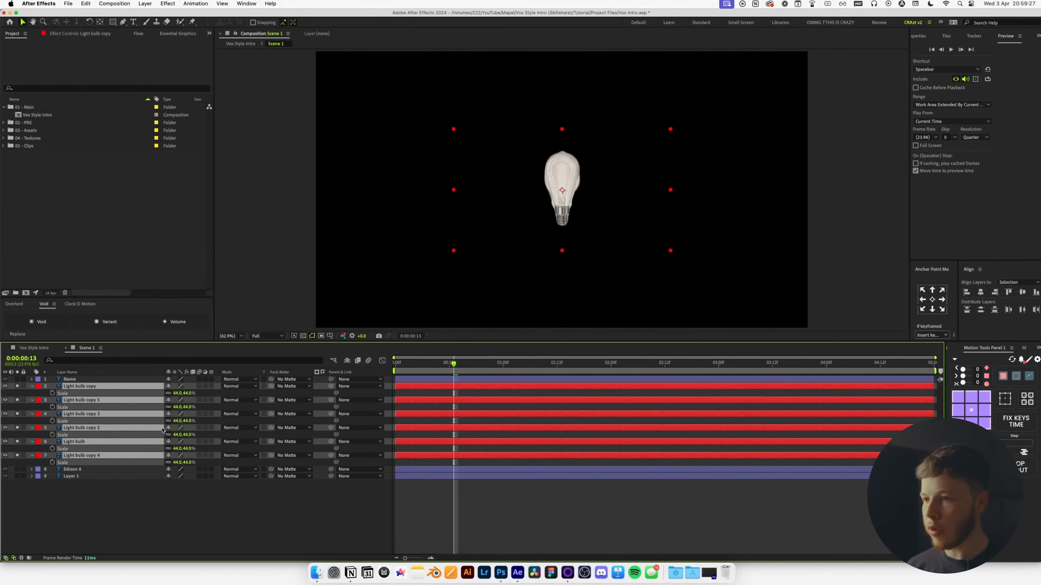
key("a")
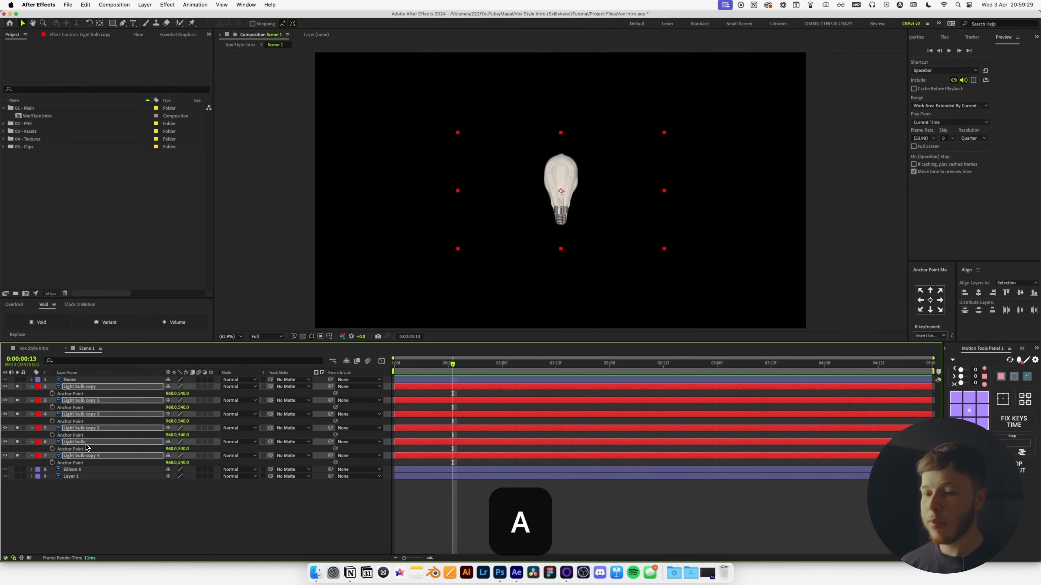
left_click_drag(183, 423, 459, 420)
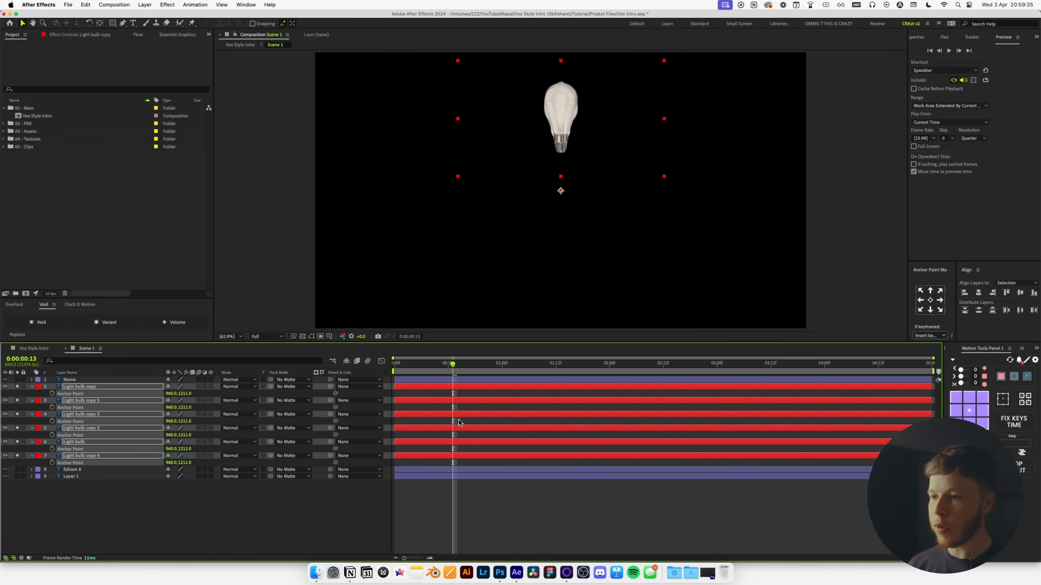
key("r")
left_click_drag(176, 421, 215, 434)
key("cmd+z")
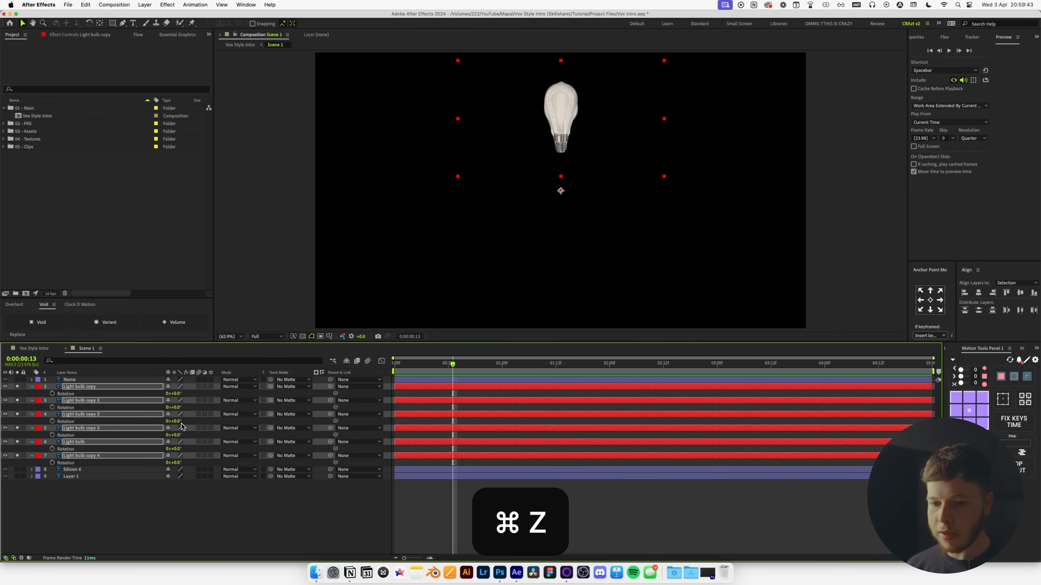
Set the bulbs' Anchor Point Y to 1363 and scale to 52%, keeping all six selected.
key("a")
left_click_drag(189, 425, 257, 416)
key("s")
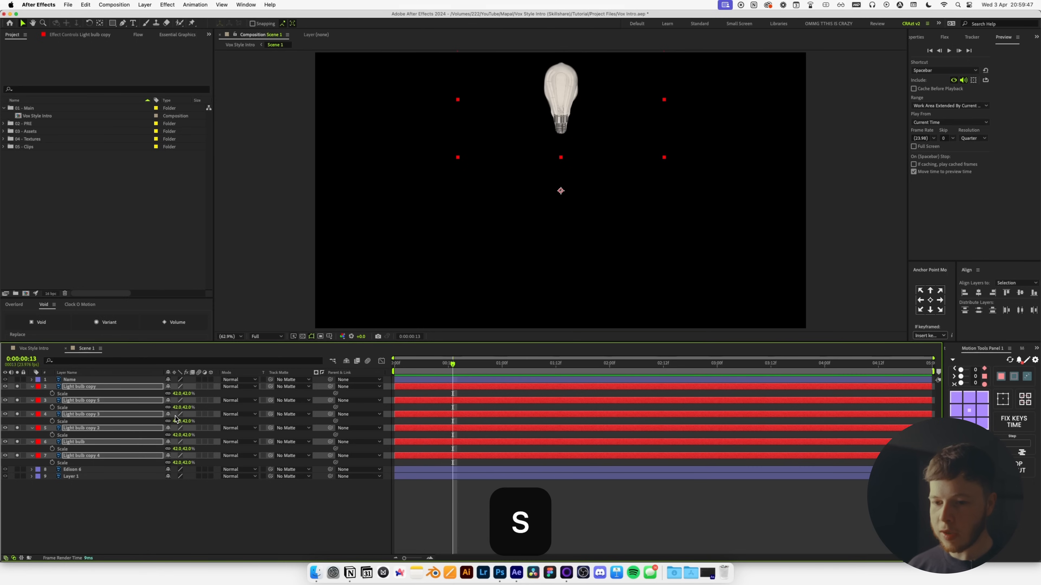
left_click_drag(177, 408, 180, 409)
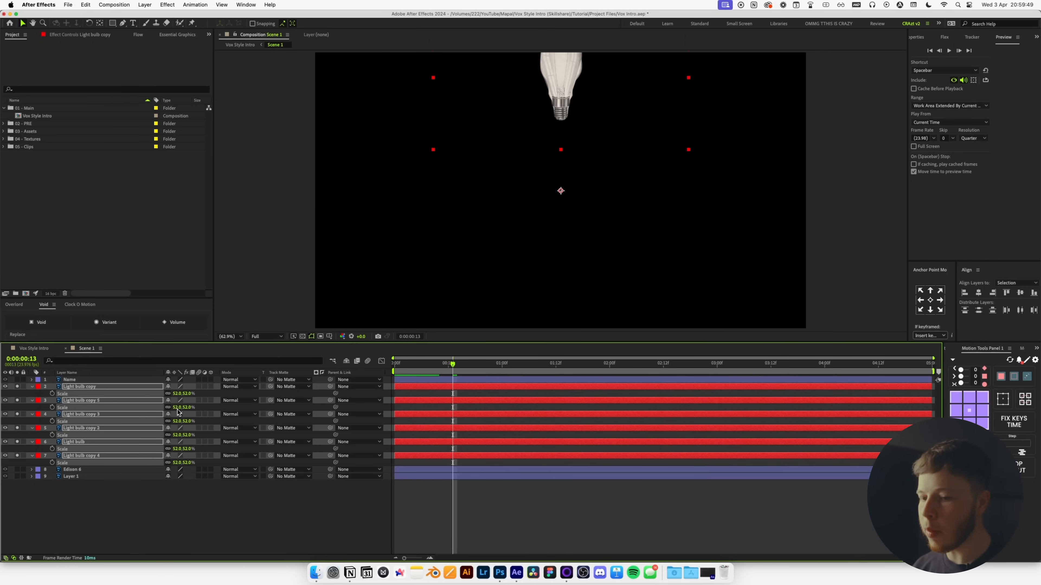
left_click(72, 381)
left_click(86, 387)
left_click(75, 456, "shift")
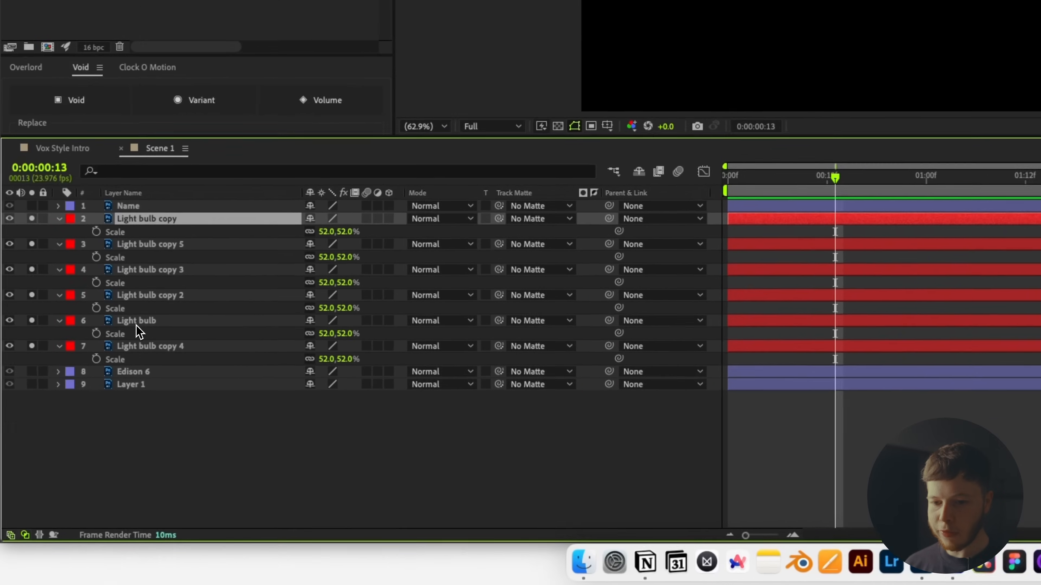
Pick-whip each bulb's Rotation to the next bulb's, from Light bulb copy through Light bulb copy 4.
key("r")
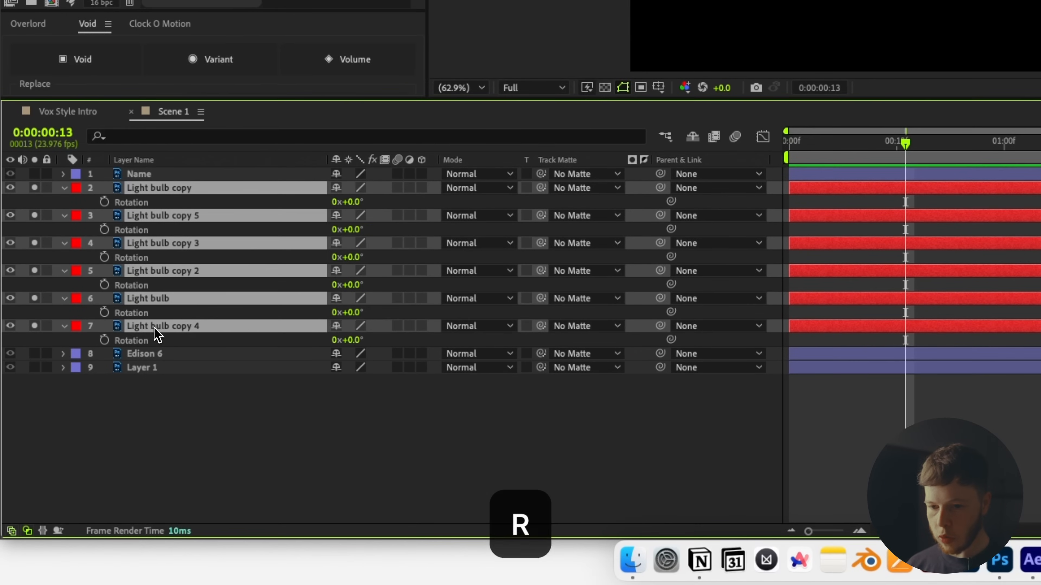
left_click(180, 449)
left_click(156, 201)
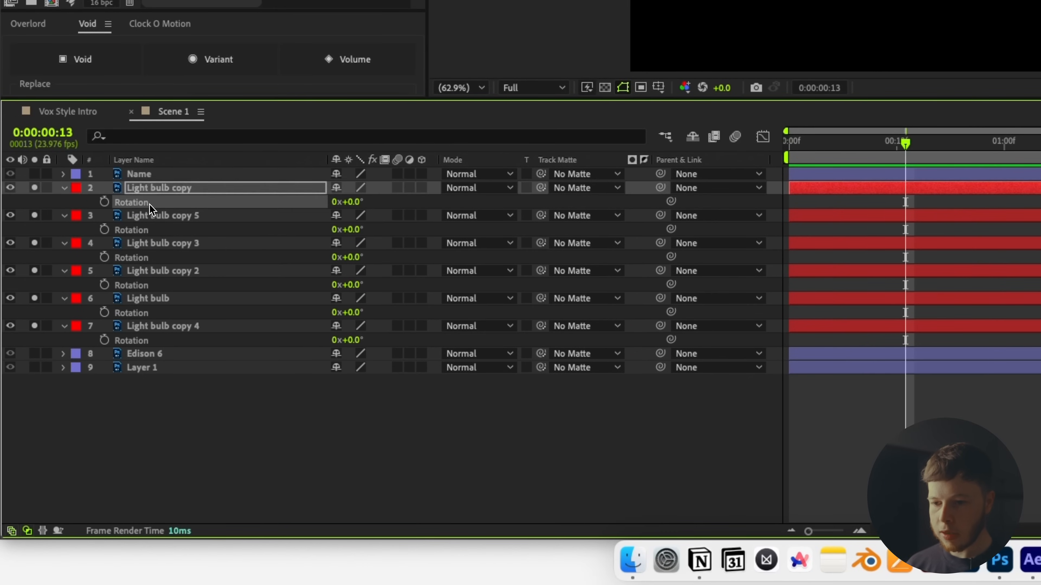
left_click_drag(671, 201, 213, 234)
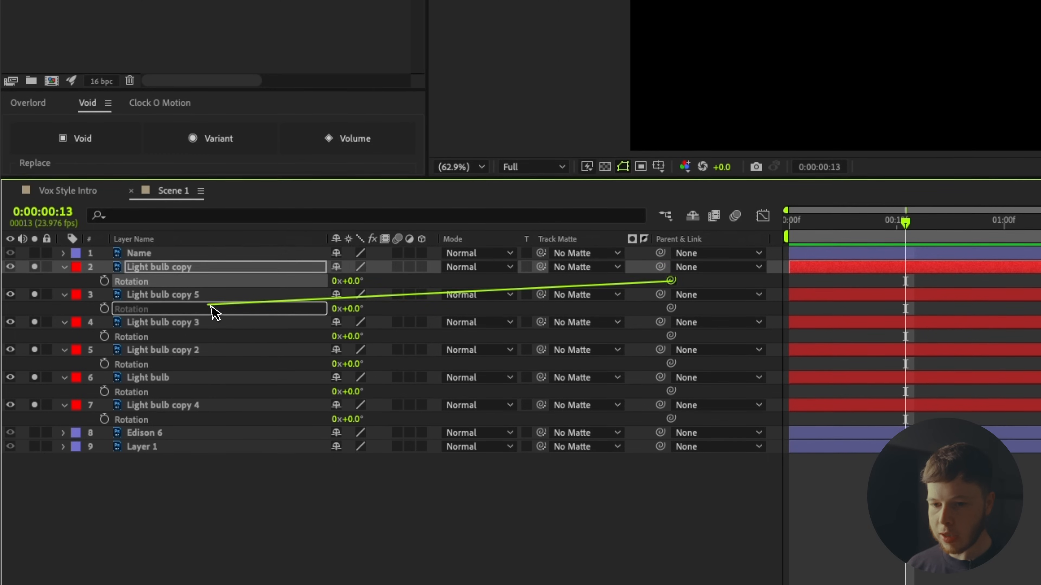
left_click_drag(211, 306, 210, 309)
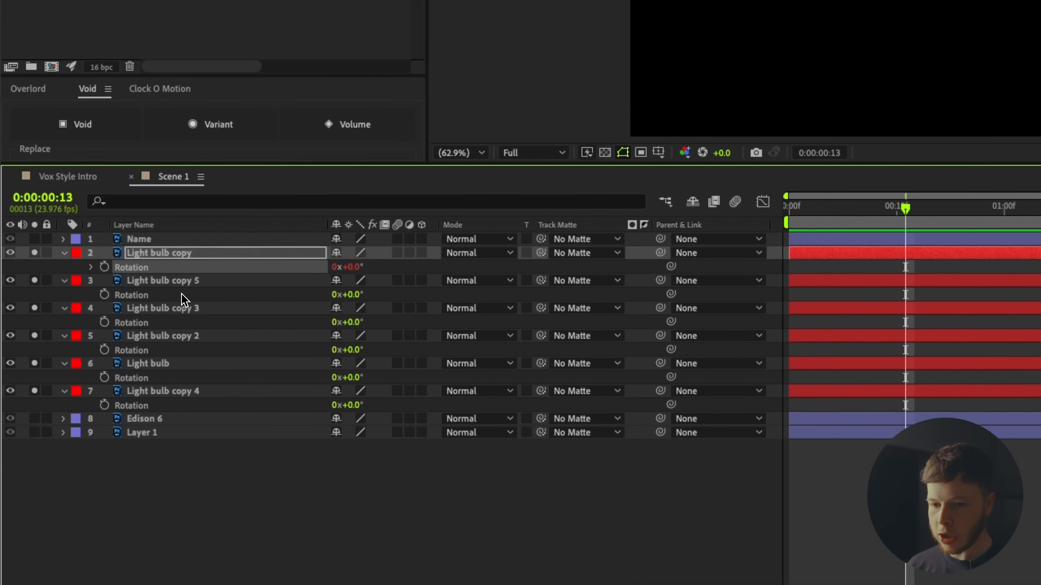
left_click(183, 309)
left_click_drag(671, 308, 205, 337)
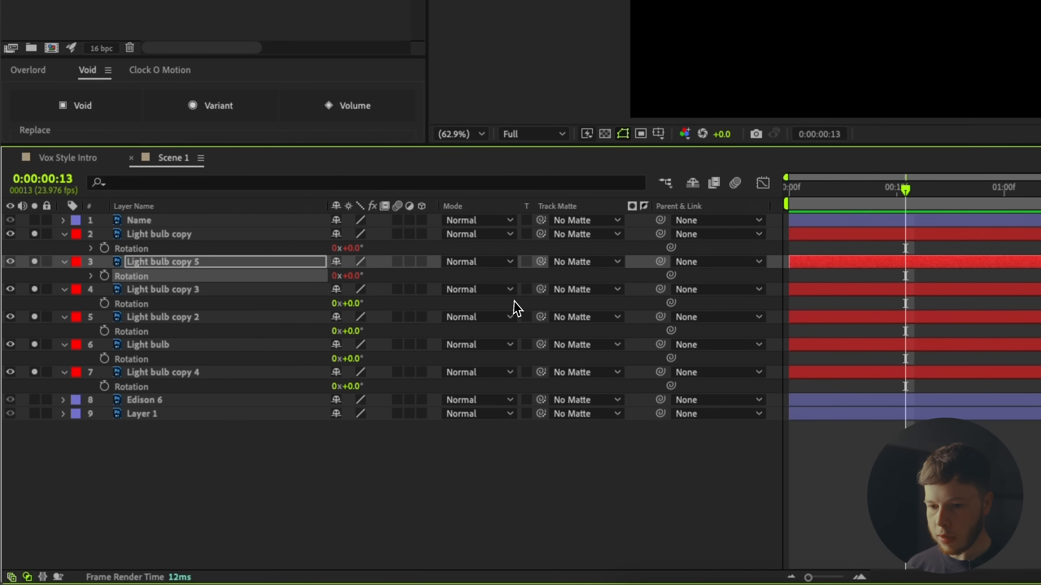
left_click(185, 316)
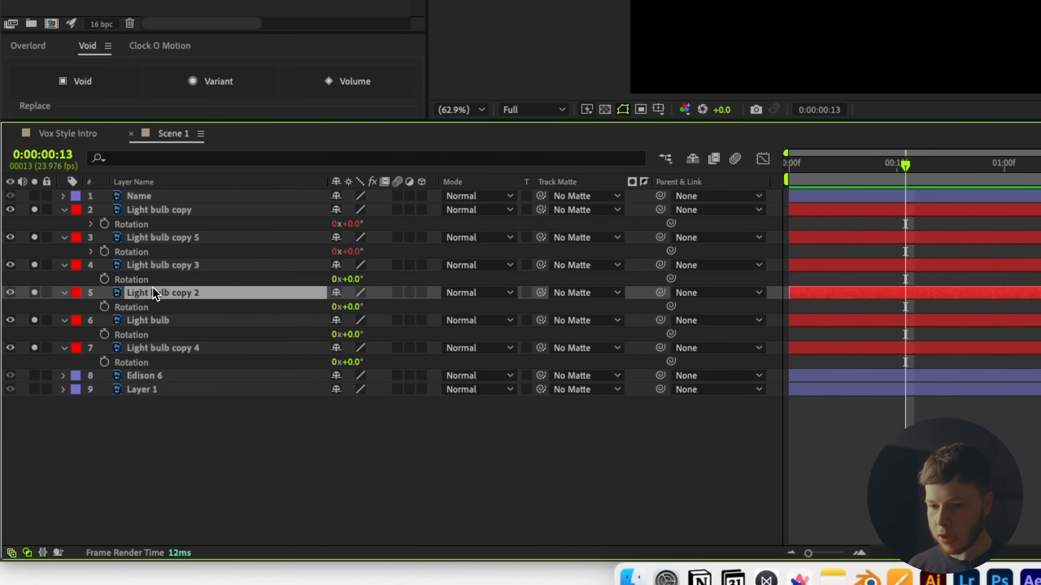
left_click(173, 304)
left_click_drag(673, 257, 193, 291)
left_click(193, 285)
left_click_drag(670, 283, 216, 314)
left_click_drag(672, 314, 132, 341)
Parent the bulbs in a chain ending at Light bulb copy 4, then rotate to fan them into a ring.
left_click(144, 188)
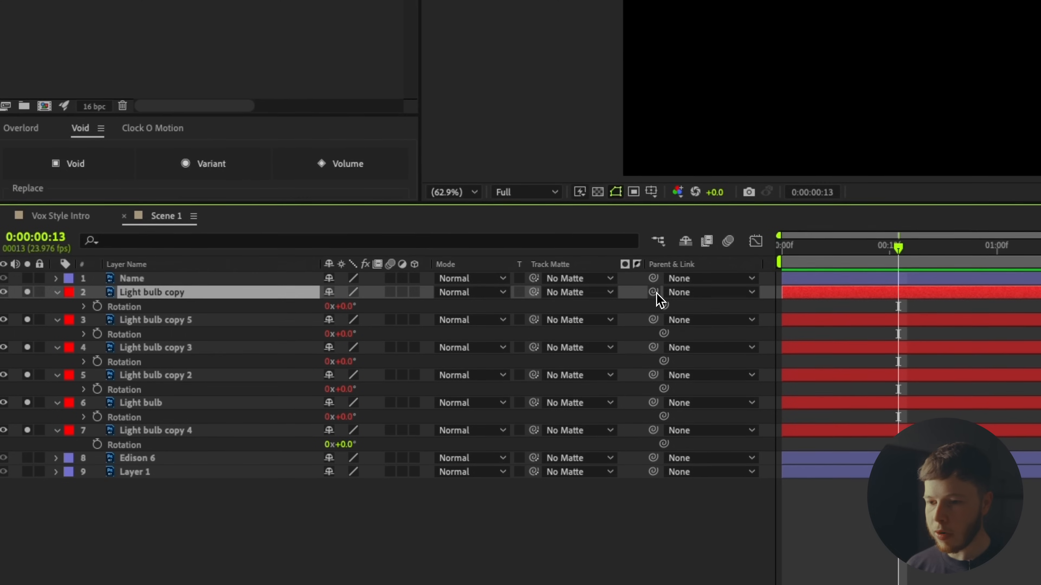
left_click_drag(654, 295, 168, 327)
left_click_drag(176, 277, 176, 277)
left_click_drag(660, 271, 169, 302)
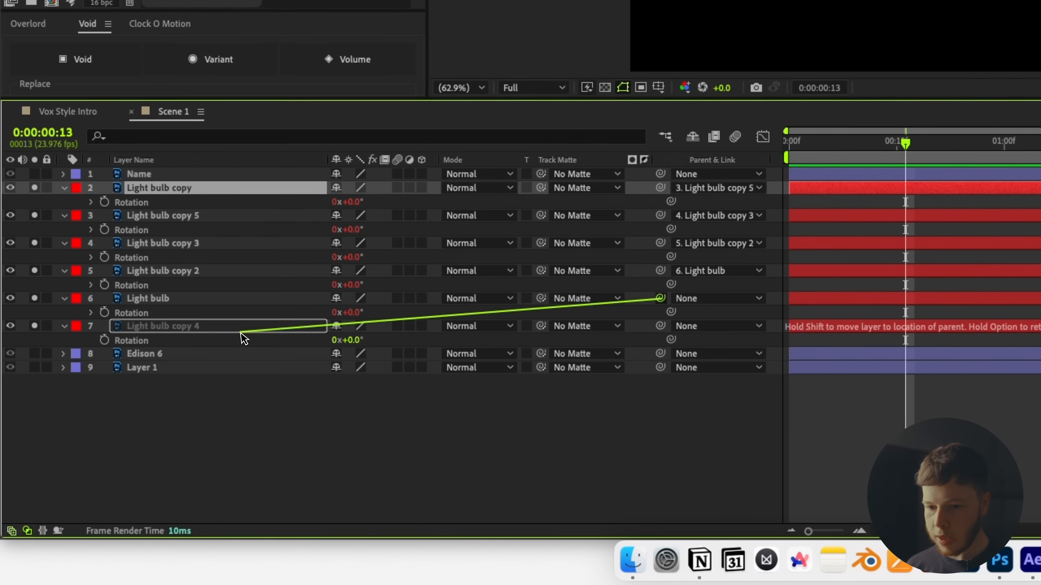
left_click_drag(242, 383, 242, 383)
left_click_drag(349, 396, 376, 396)
left_click_drag(201, 452, 215, 455)
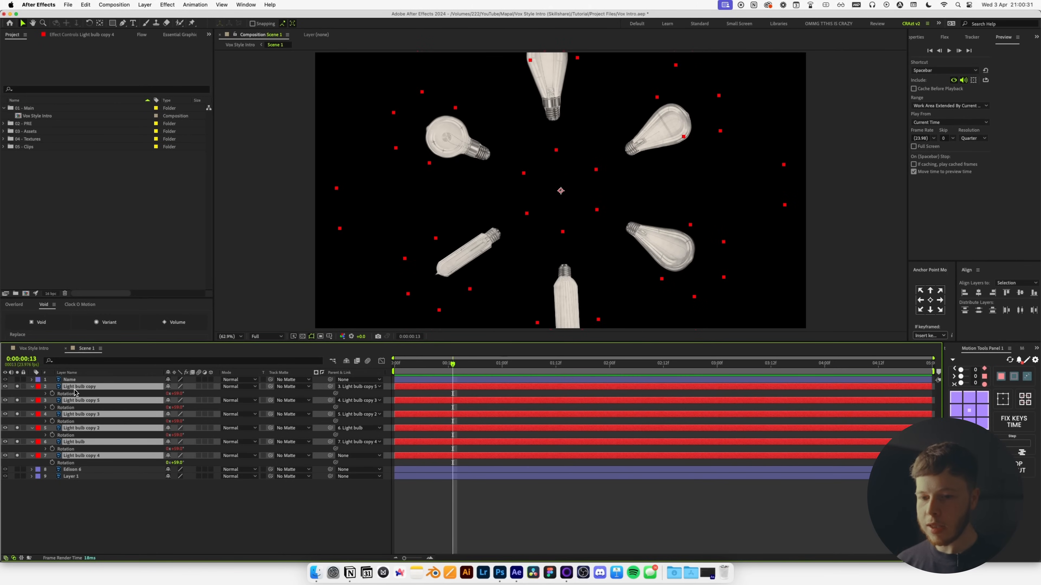
Unsolo the layers and precompose the bulbs as 'Bulb Radial Array PRE'.
left_click(17, 390)
key("super+shift+c")
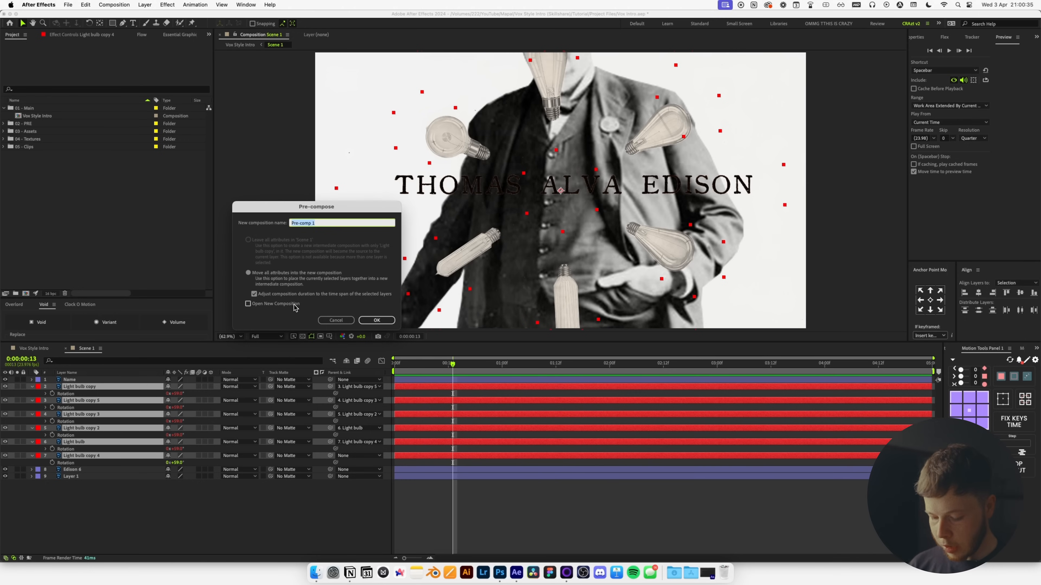
type("Bulb Radial A")
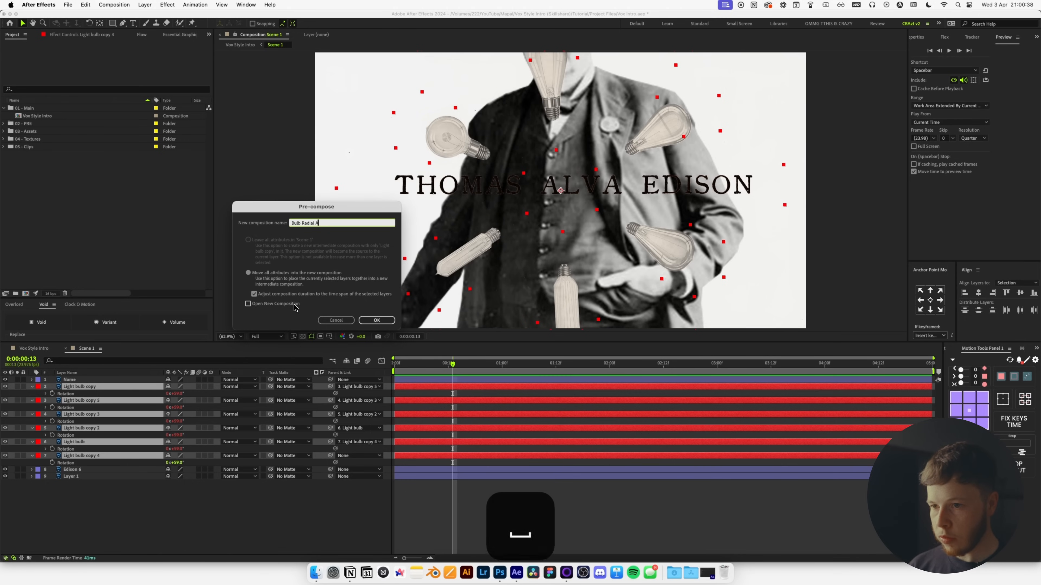
type("rray PRE")
key("Return")
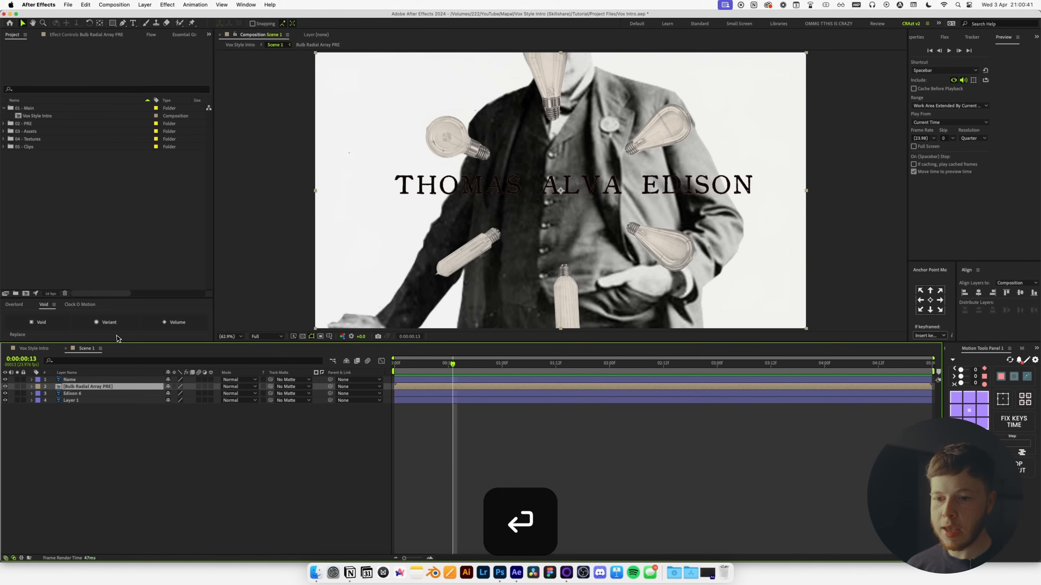
Enable Collapse Transformations on Bulb Radial Array PRE and move it below the Edison photo layer.
left_click(175, 387)
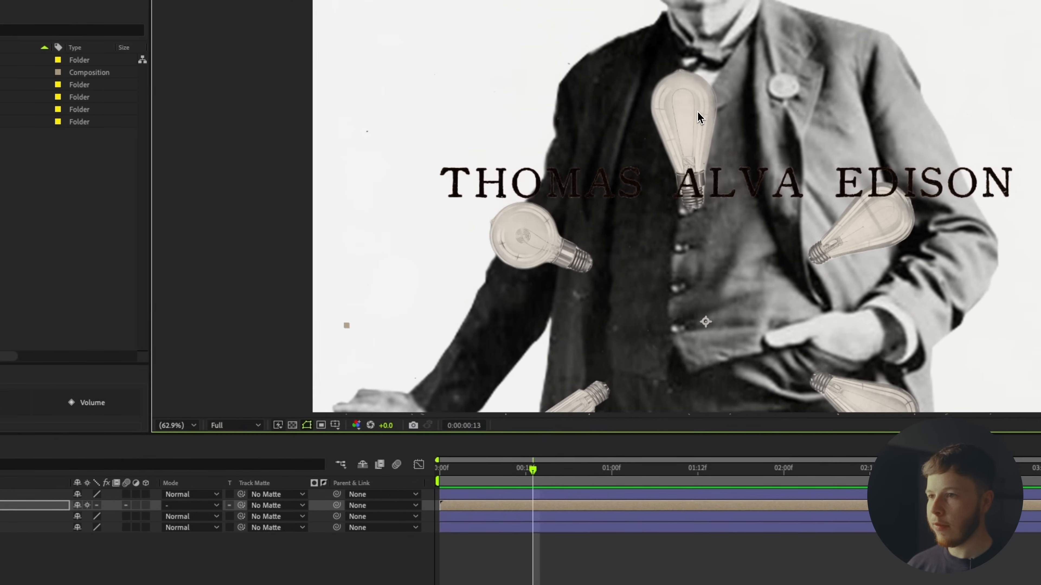
key("super+z")
key("super+z")
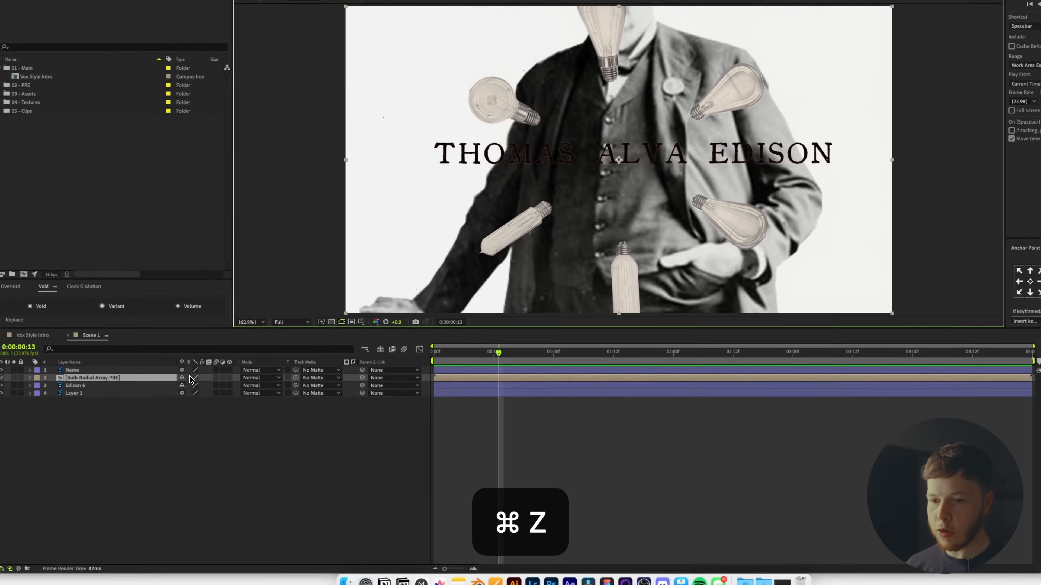
left_click(123, 481)
left_click(2, 566)
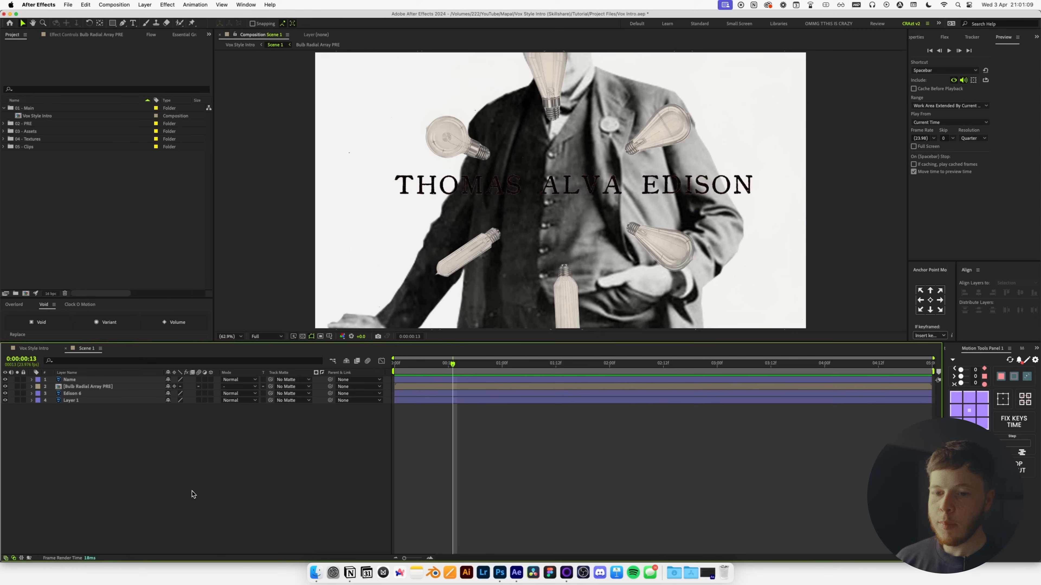
left_click(90, 387)
key("r")
left_click_drag(427, 374, 389, 367)
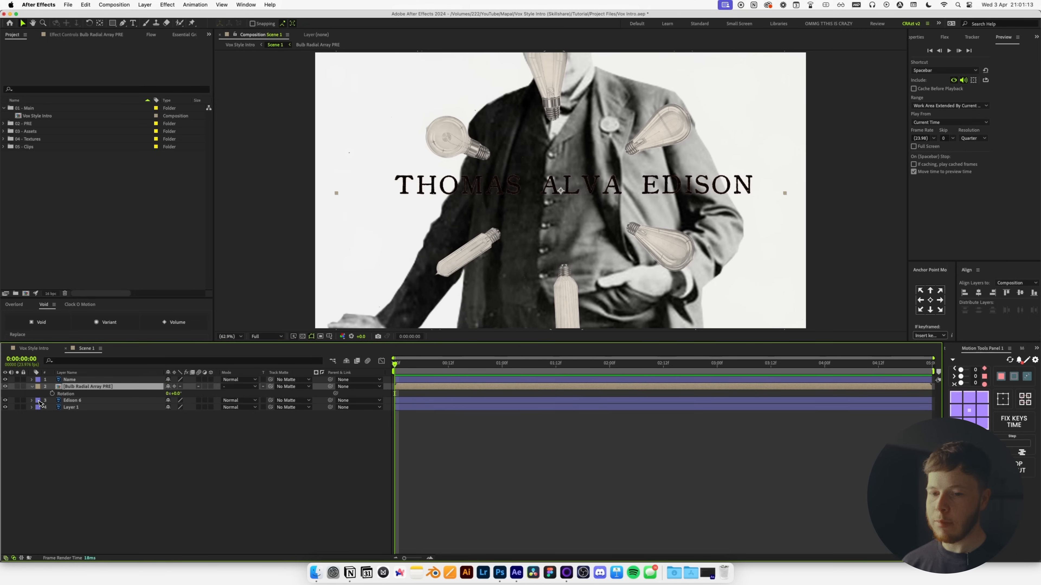
left_click_drag(79, 387, 79, 403)
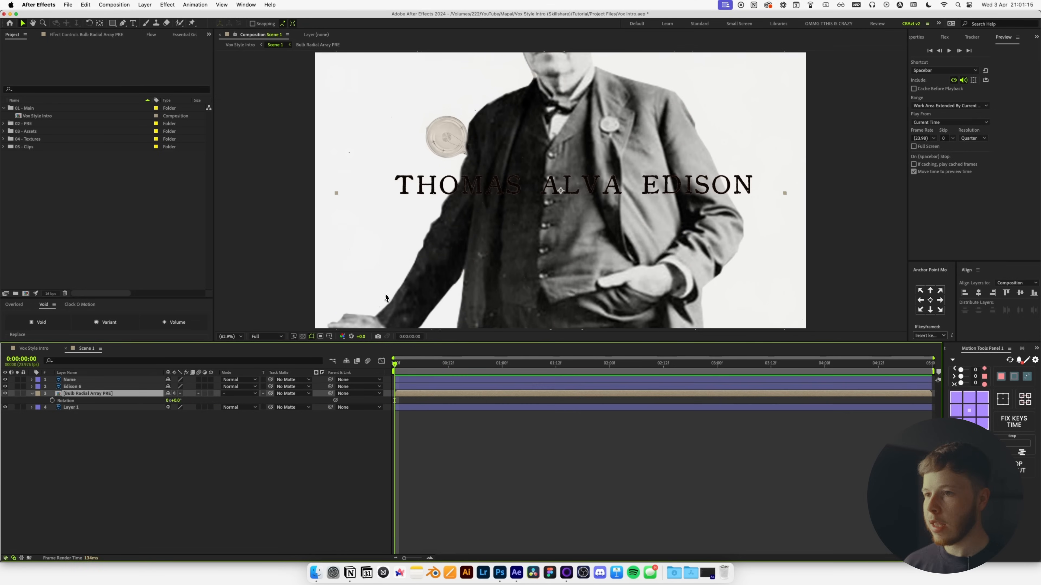
Scale the bulb array up to 155%.
key("s")
left_click_drag(177, 400, 207, 404)
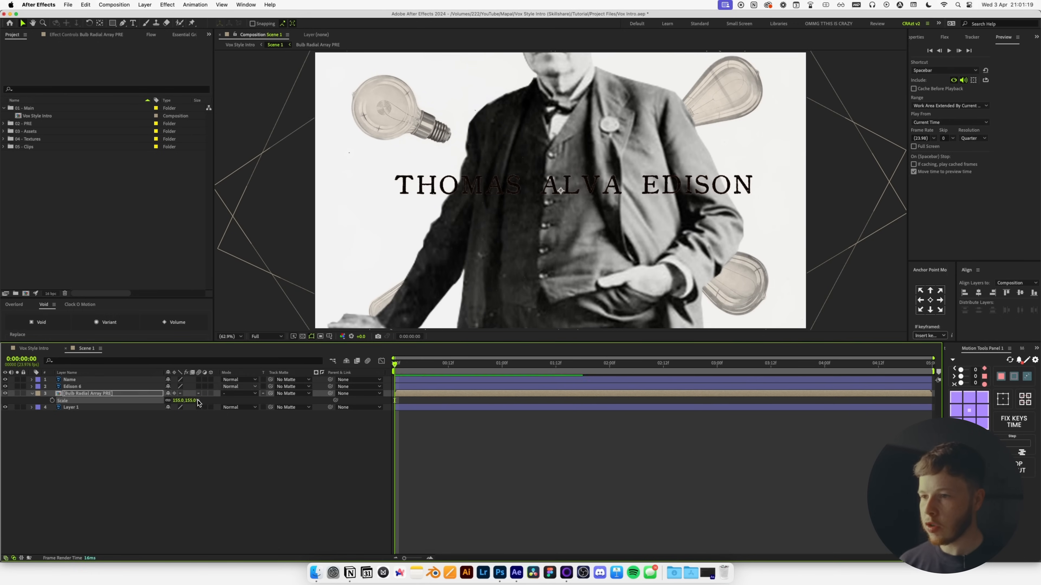
left_click(106, 386)
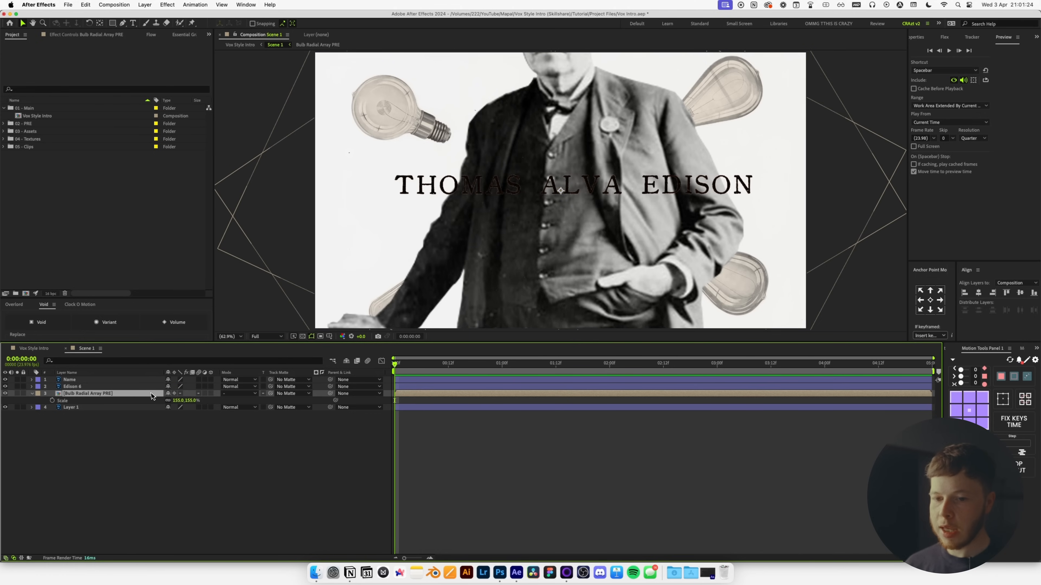
Keyframe Edison 6's Position to slide from 656.2,540 at frame 0 to 960,540.
key("p")
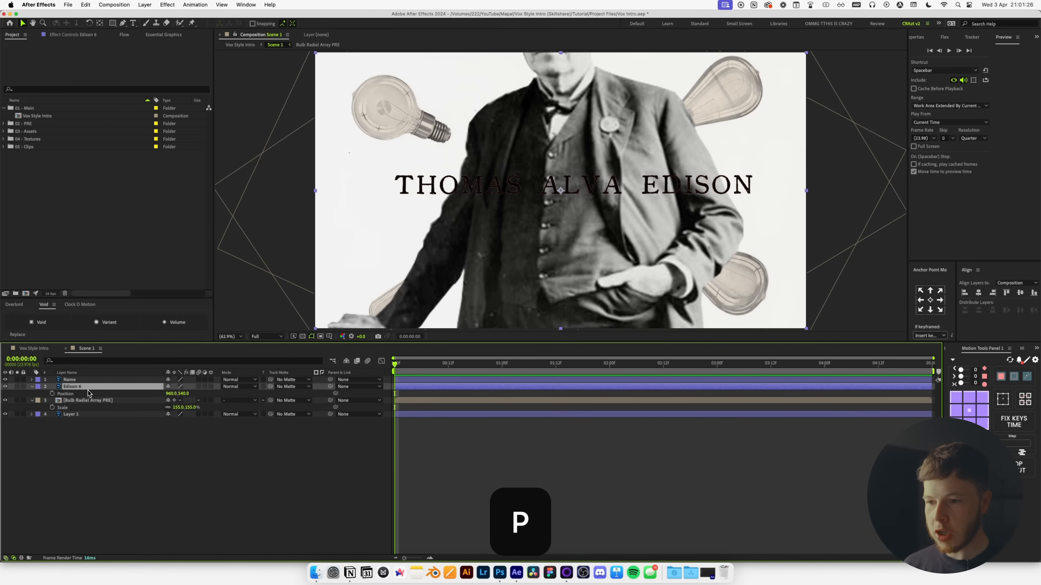
left_click_drag(421, 365, 449, 389)
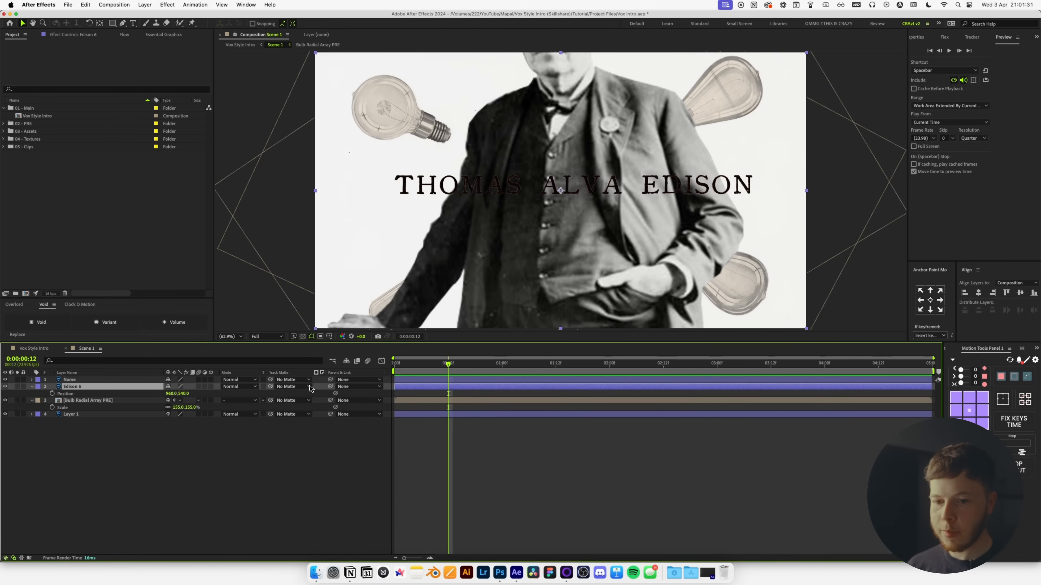
left_click(52, 393)
key("Home")
left_click_drag(632, 269, 549, 280)
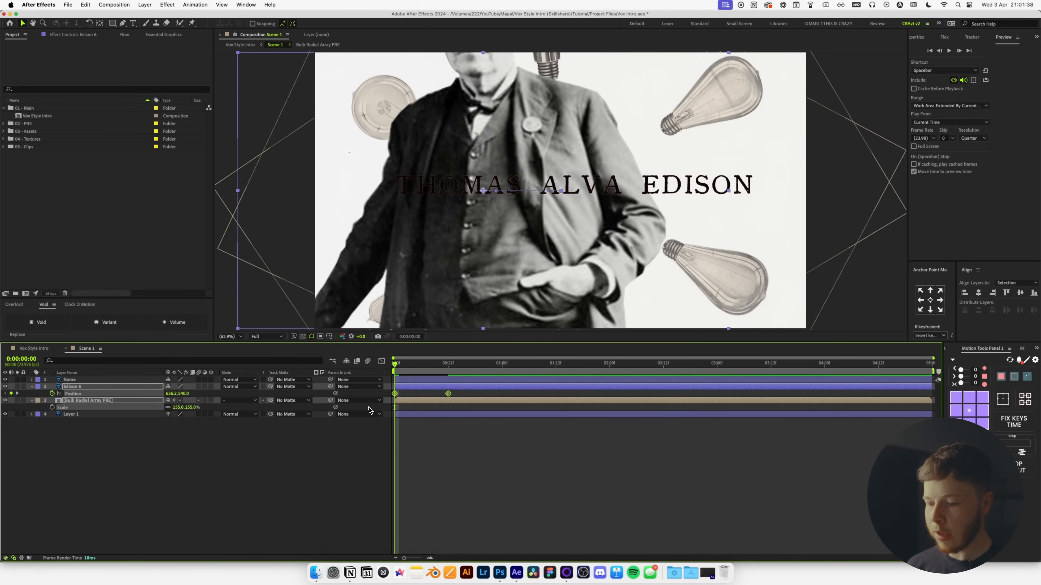
Apply Easy Ease, steepen the speed curve in the Graph Editor, and add a sharp Flow ease.
key("F9")
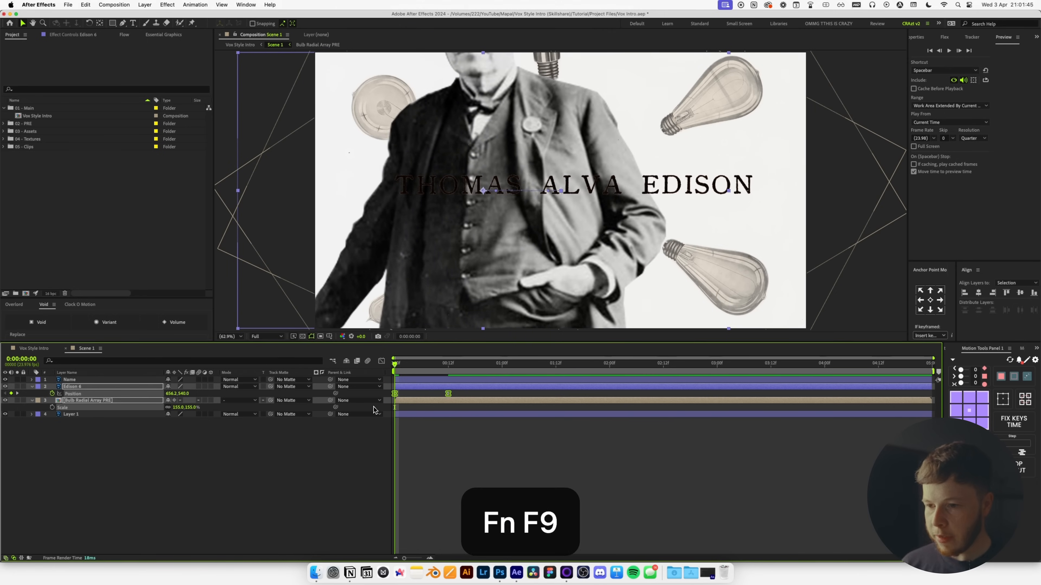
left_click(381, 361)
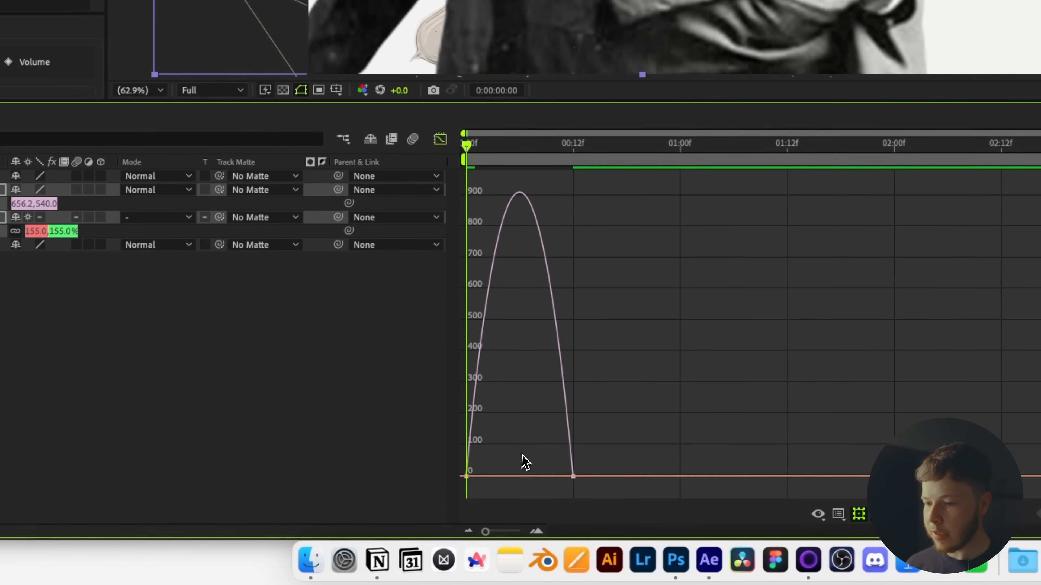
left_click_drag(601, 456, 468, 478)
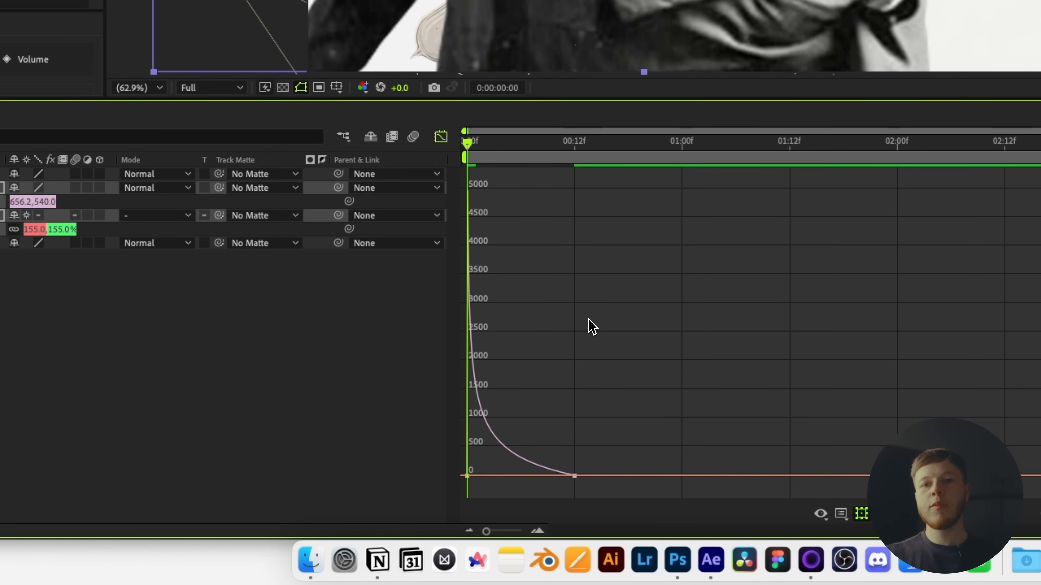
key("space")
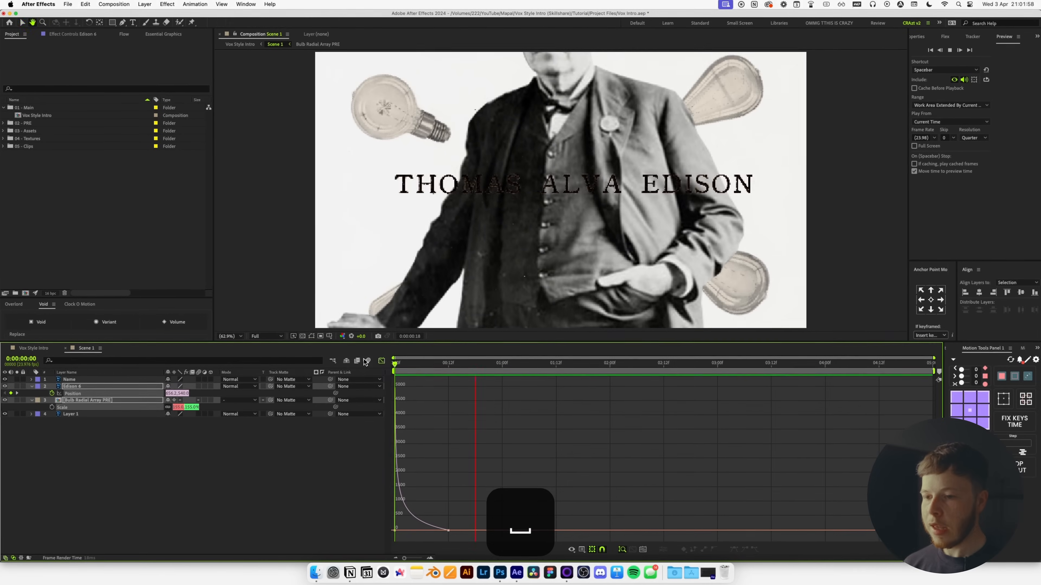
key("space")
left_click(382, 361)
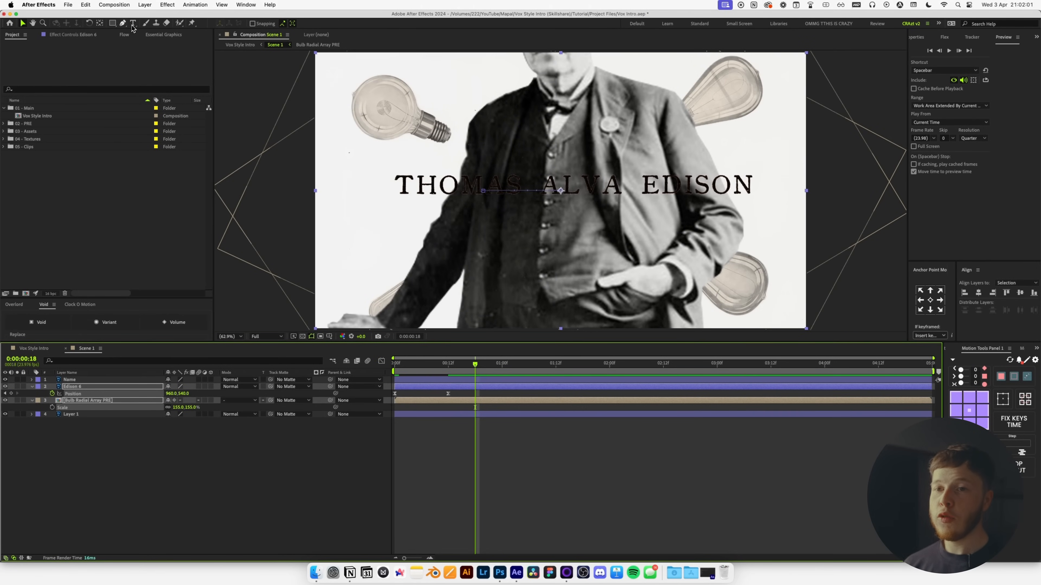
left_click(124, 34)
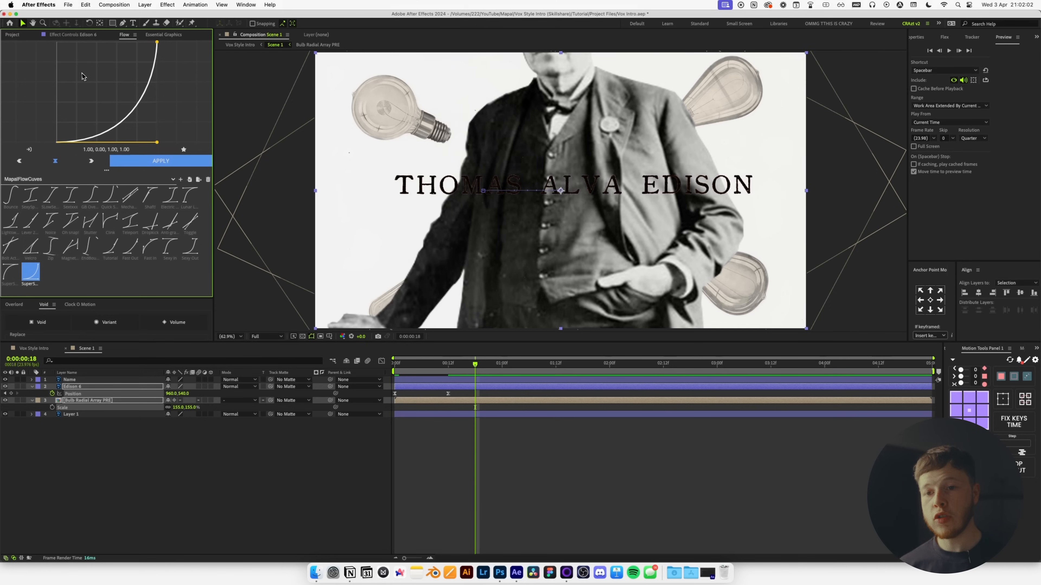
left_click(5, 278)
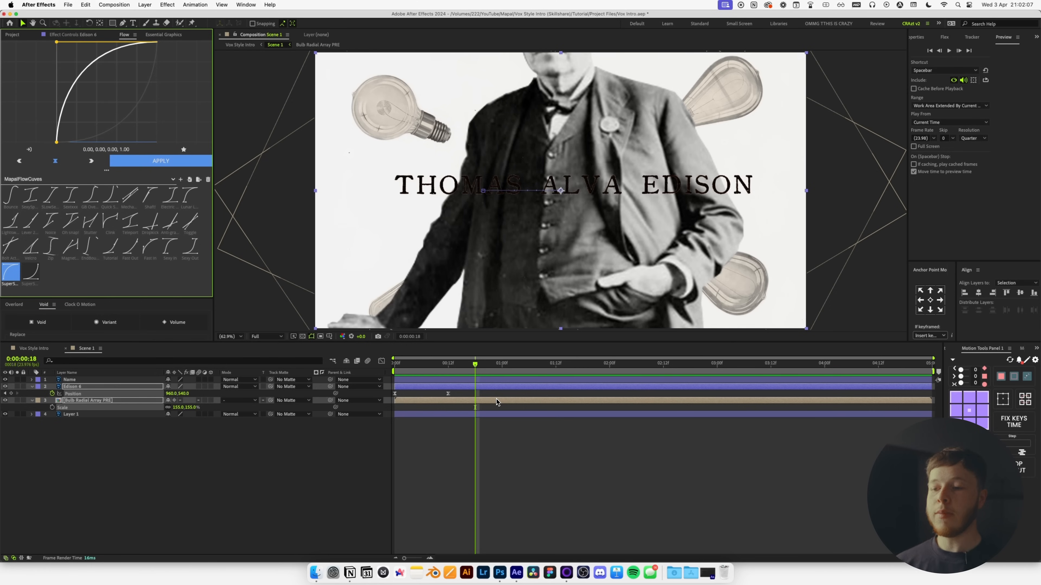
Move the end position keyframe to about frame 17 and preview the slide.
left_click(395, 364)
left_click(452, 425)
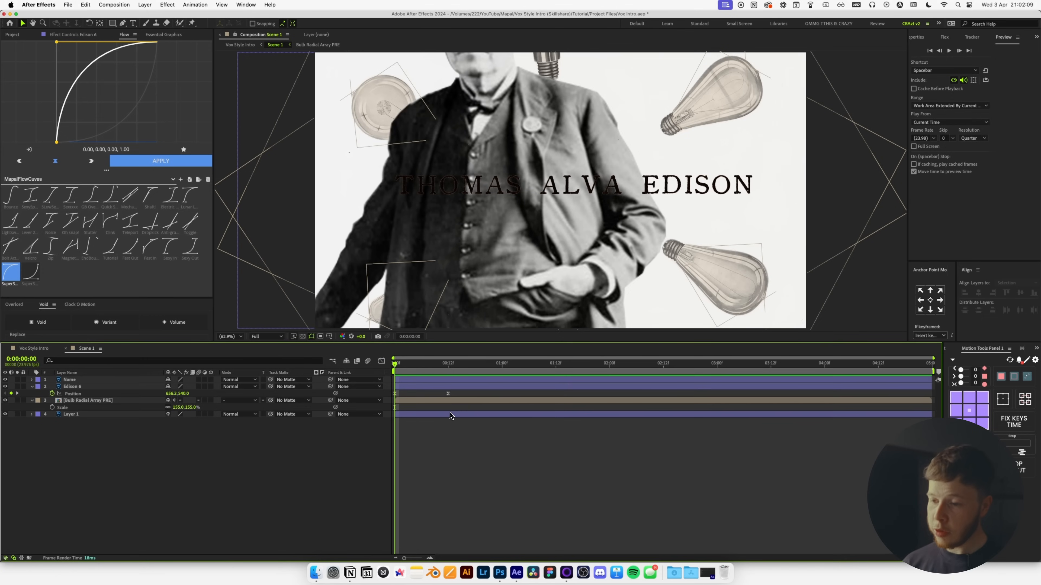
left_click_drag(449, 395, 472, 395)
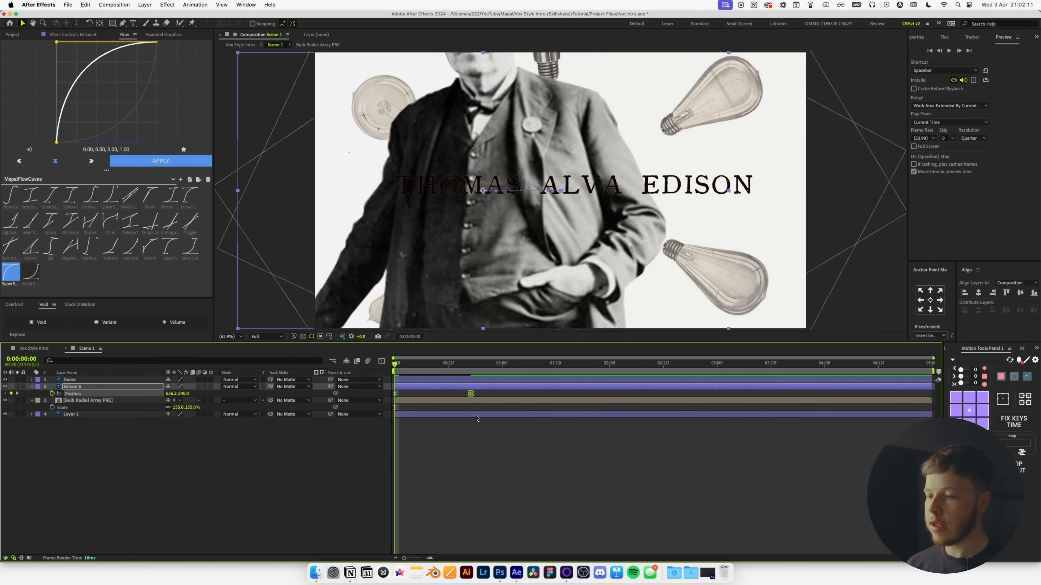
key("space")
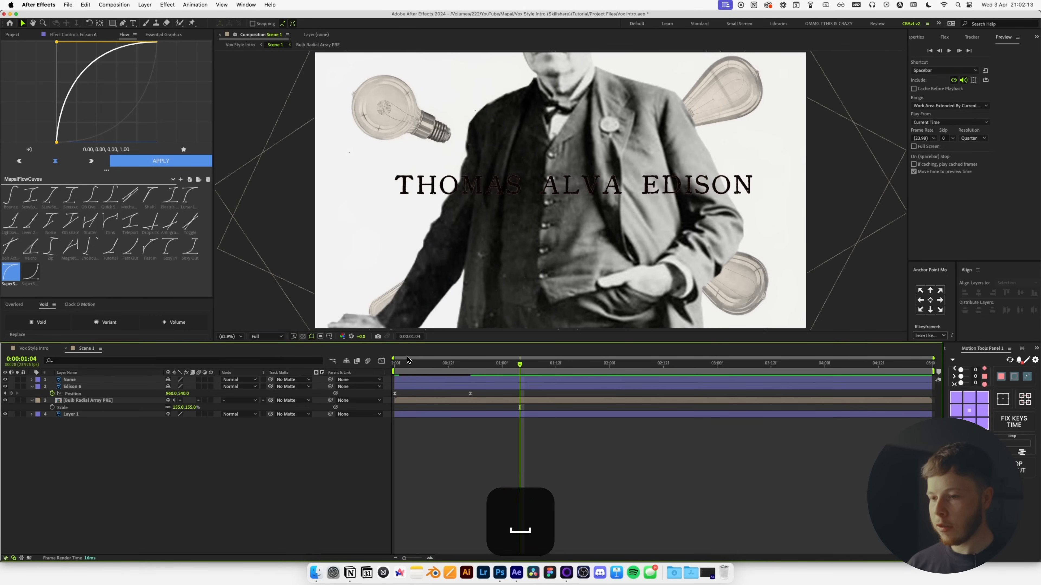
key("space")
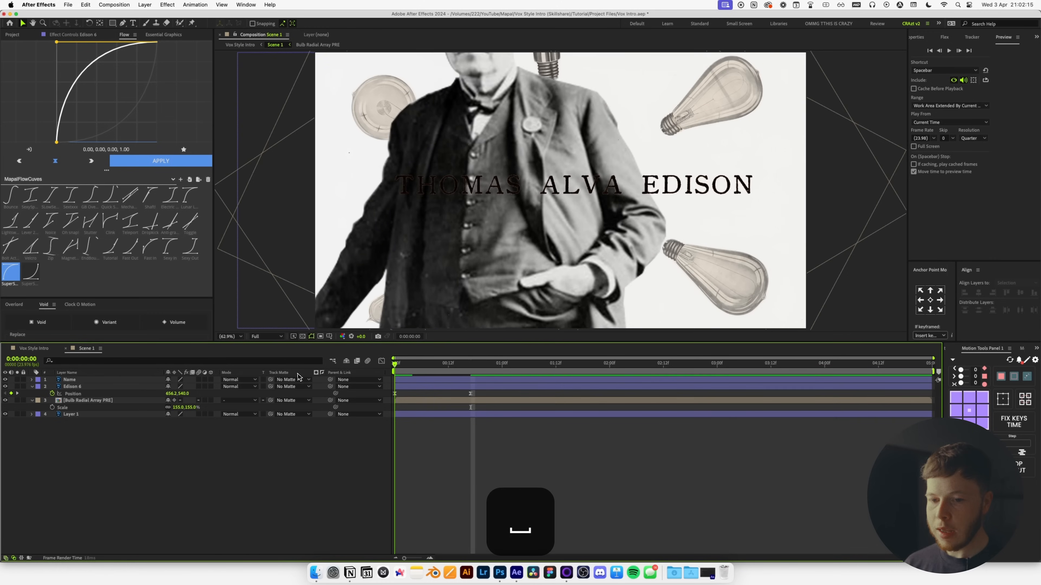
Stagger the six bulb layers 3 frames apart inside Bulb Radial Array PRE with Motion Tools, then return to Scene 1.
double_click(88, 401)
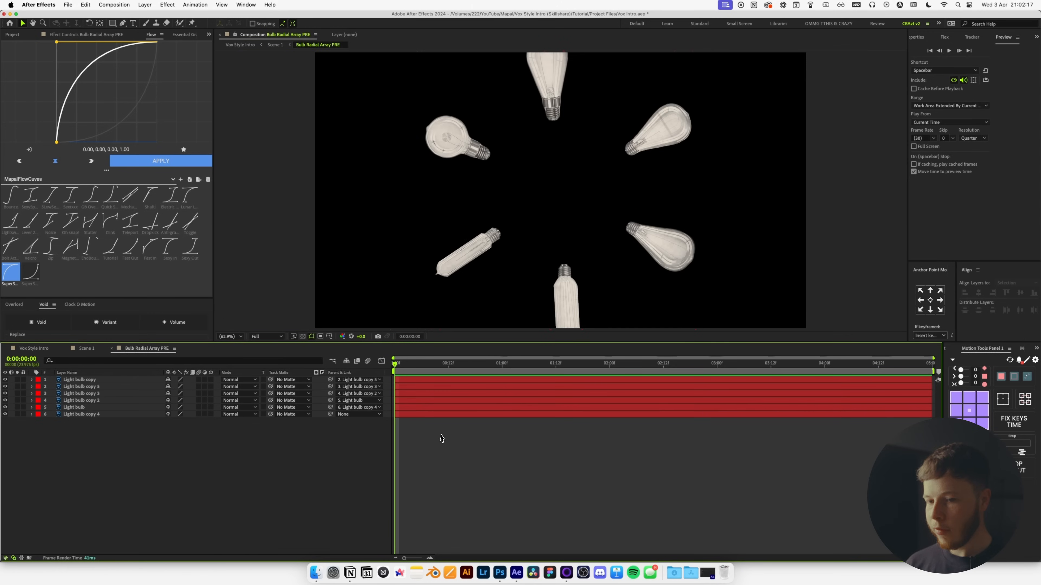
left_click_drag(116, 481, 61, 344)
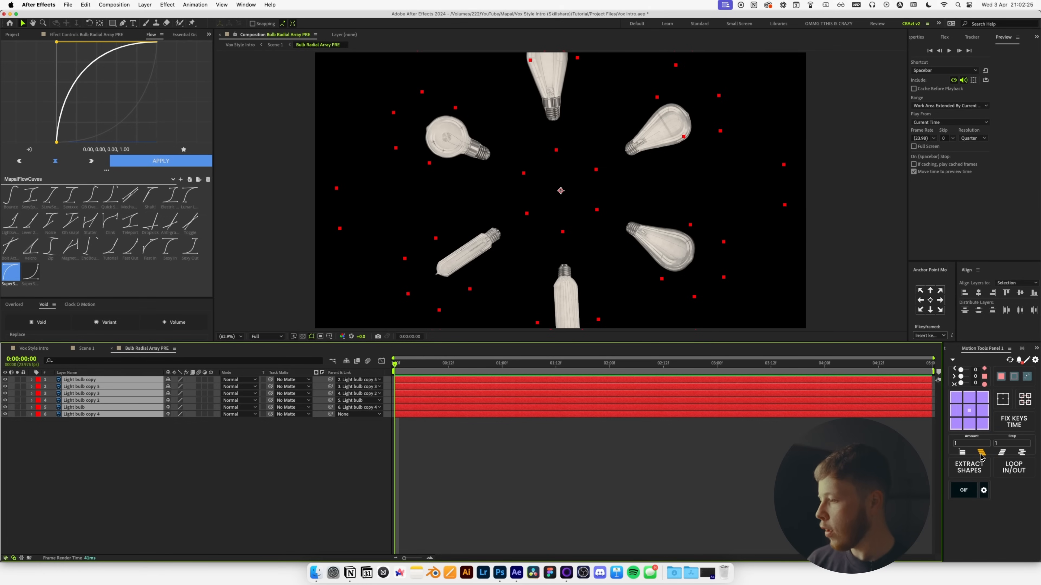
left_click(965, 444)
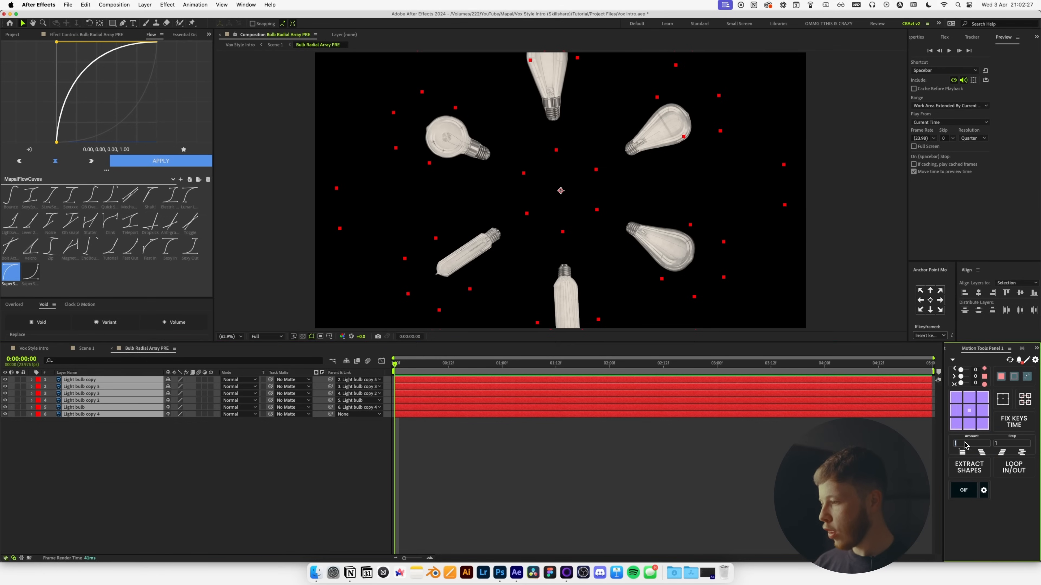
type("3")
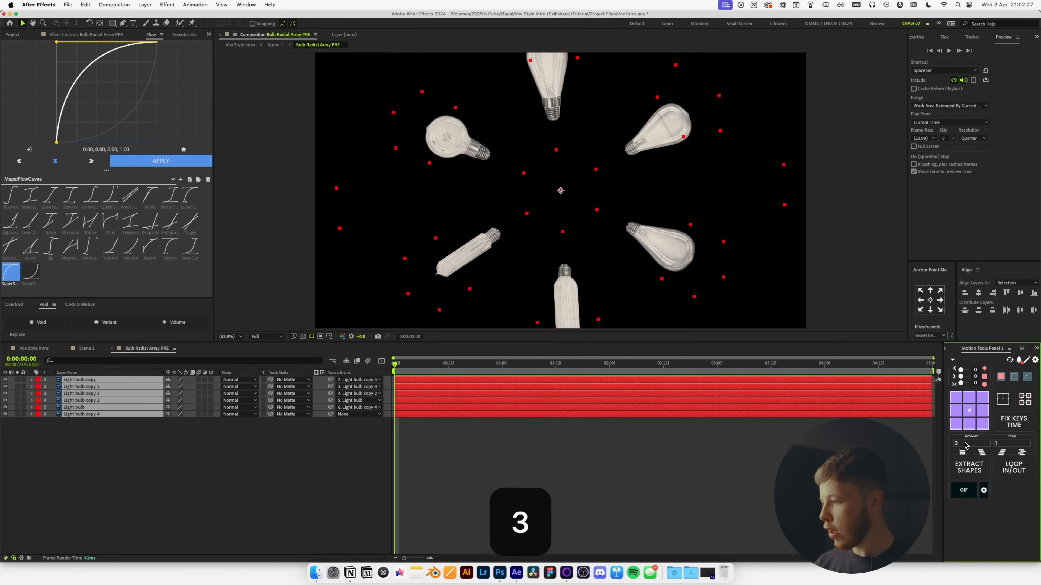
left_click(1001, 453)
key("space")
left_click(631, 486)
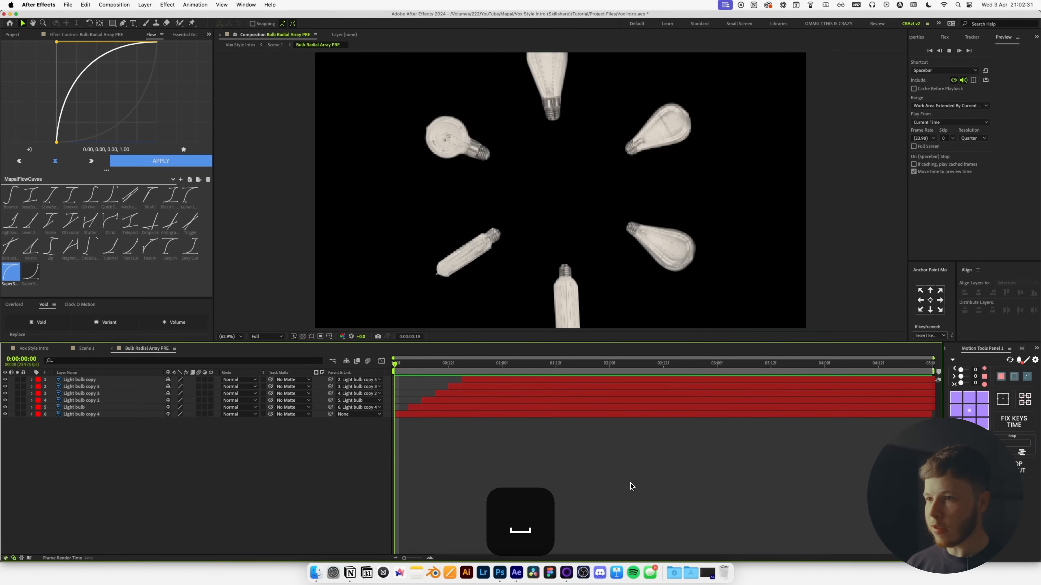
left_click(90, 351)
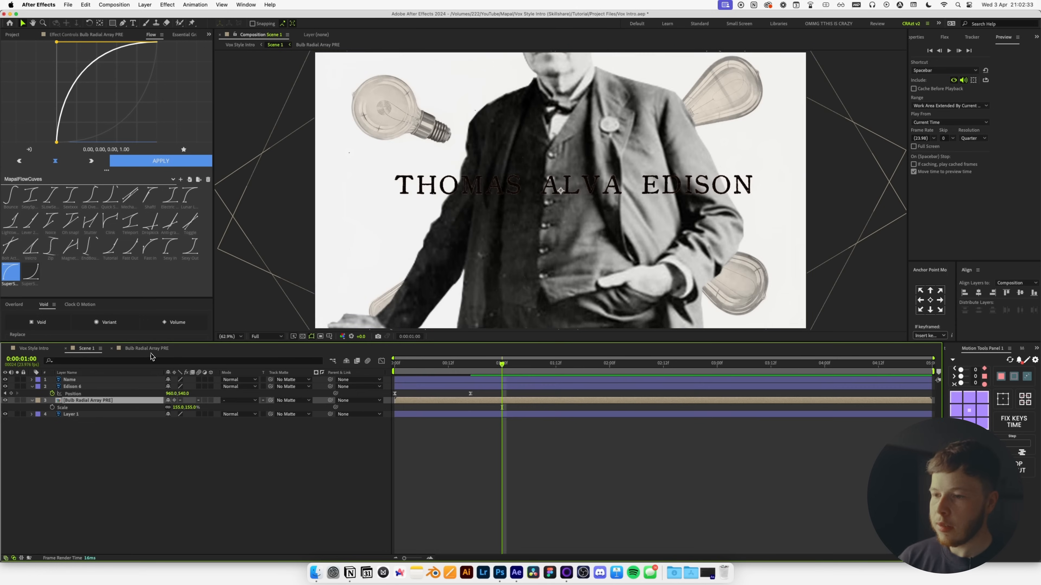
Keyframe the bulb array's rotation from -140° at frame 0 to 0° at frame 20.
key("Home")
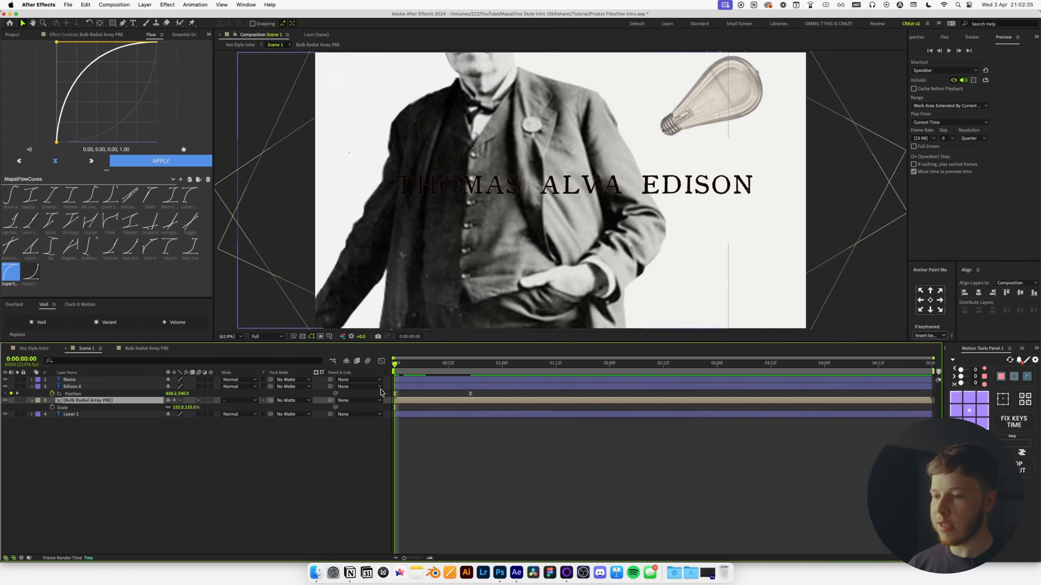
key("r")
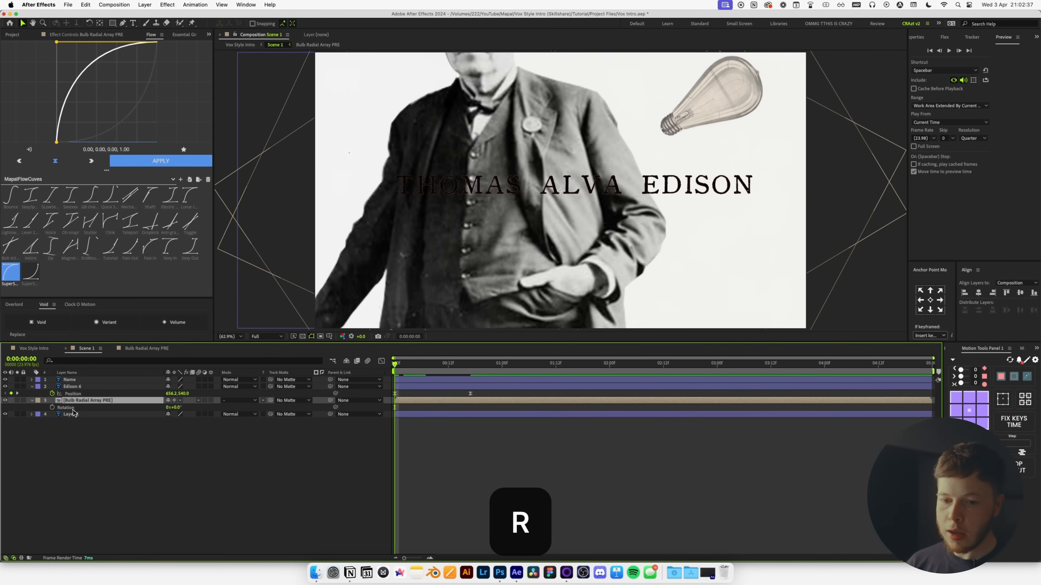
left_click(52, 408)
left_click_drag(181, 411, 129, 419)
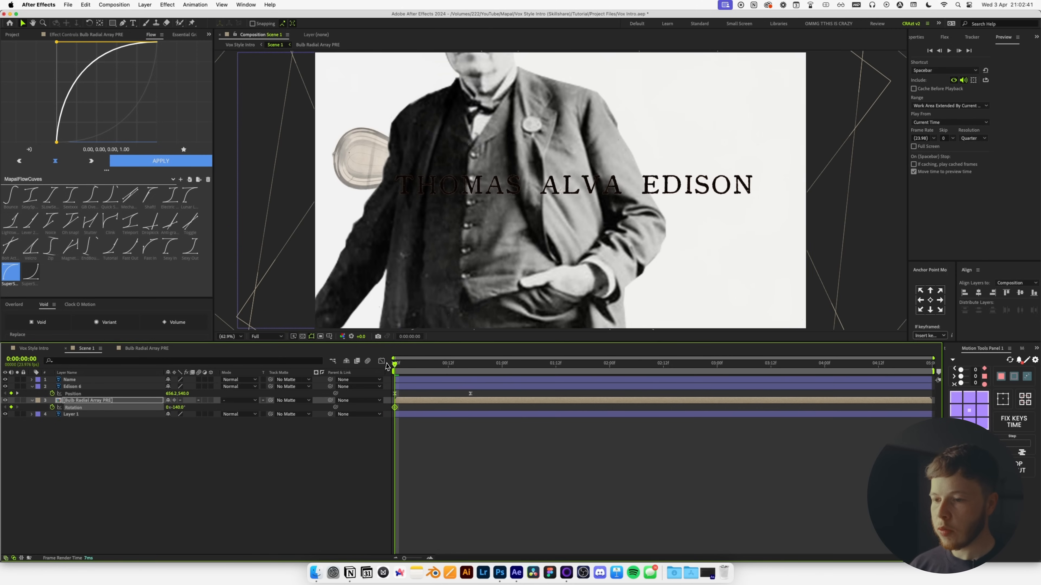
left_click_drag(396, 366, 502, 377)
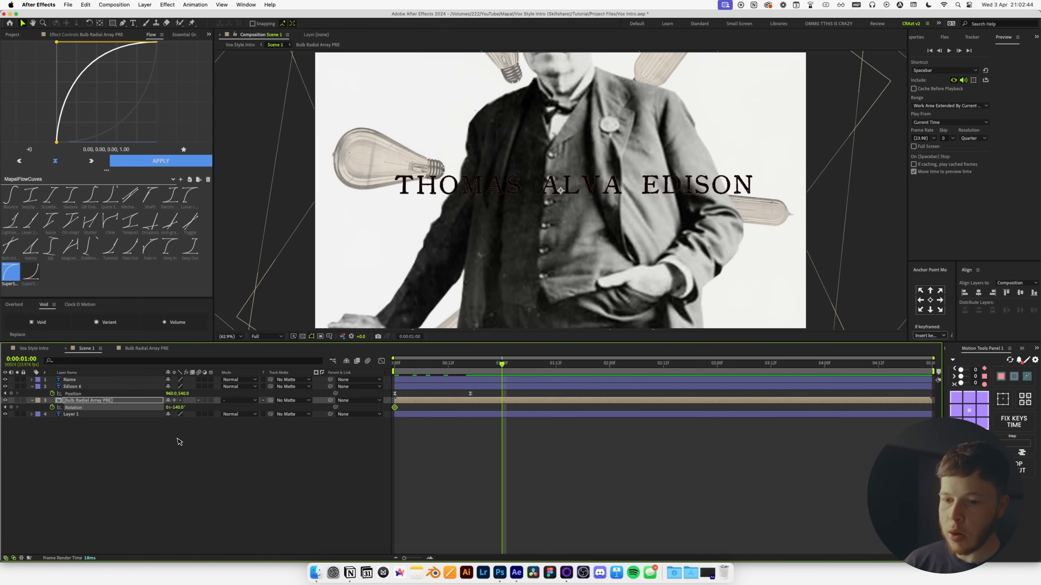
left_click_drag(183, 407, 233, 408)
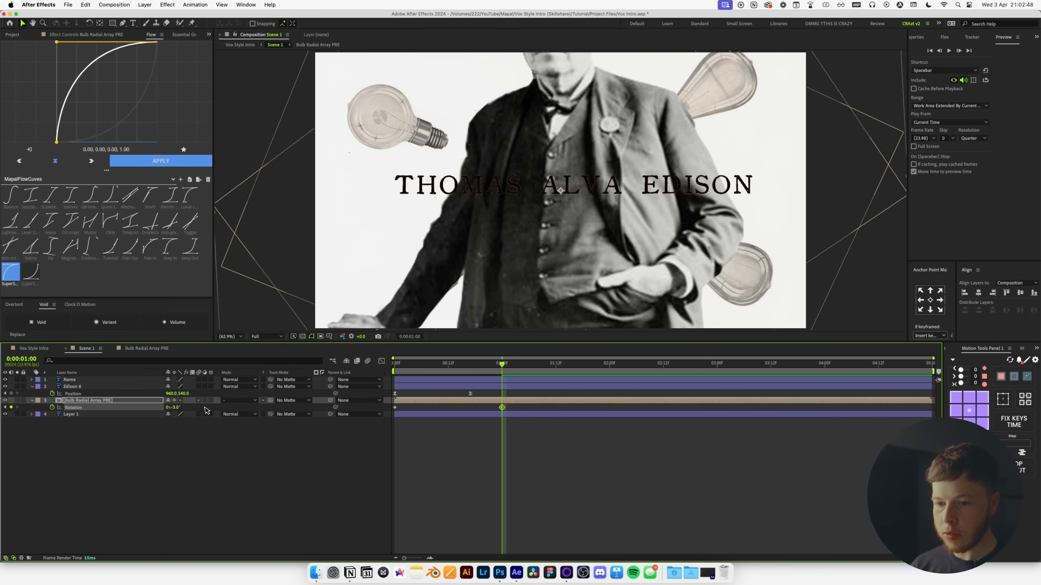
type("0")
key("Return")
Apply the sharp easing curve to both rotation keyframes and check the spin's speed graph and playback.
left_click_drag(537, 449, 374, 397)
left_click(142, 161)
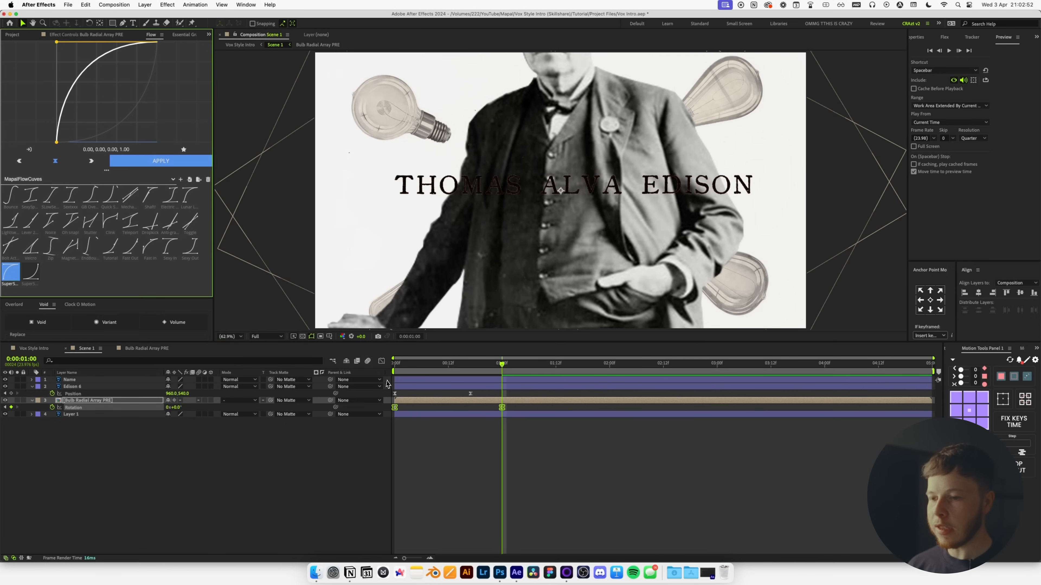
left_click(381, 361)
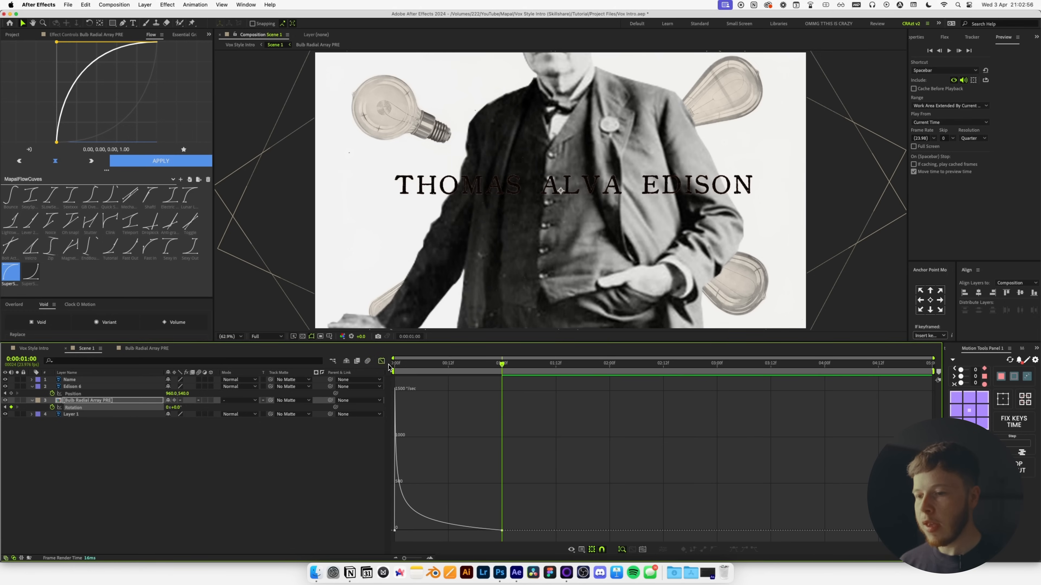
left_click(381, 361)
key("space")
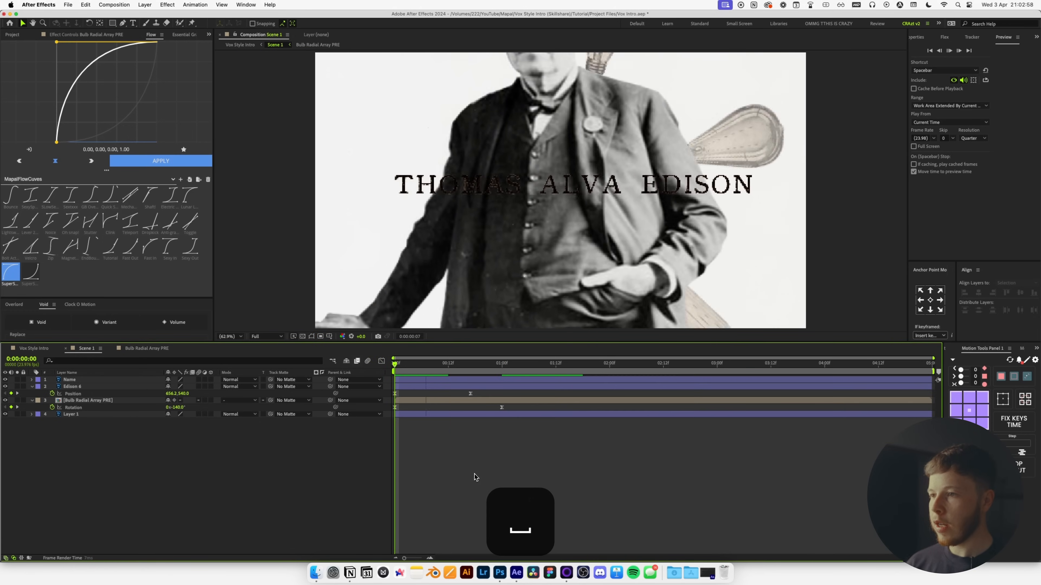
left_click_drag(409, 363, 425, 363)
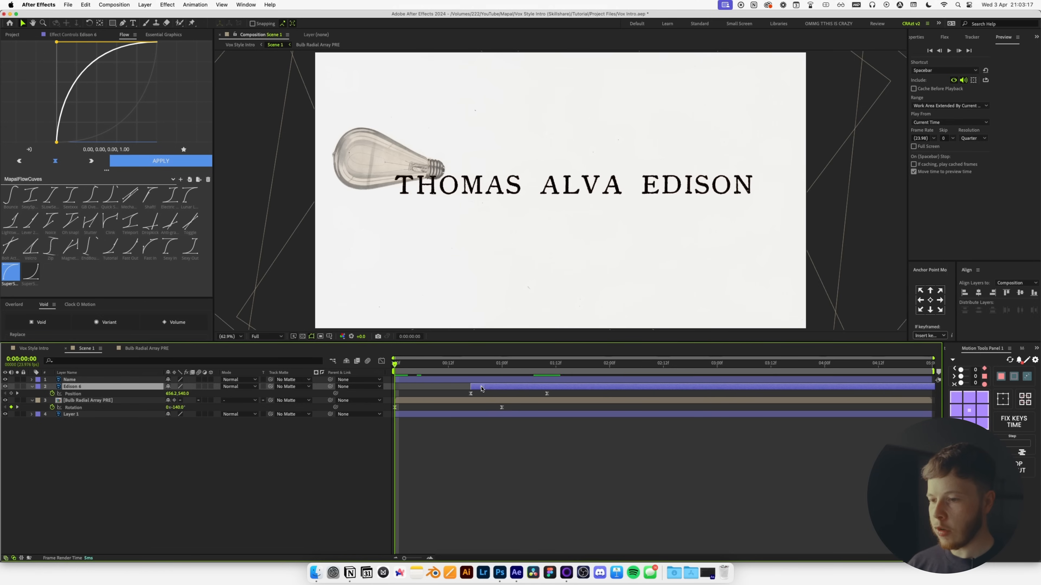
Set the Bulb Radial Array PRE scale to 100% and preview.
left_click(426, 401)
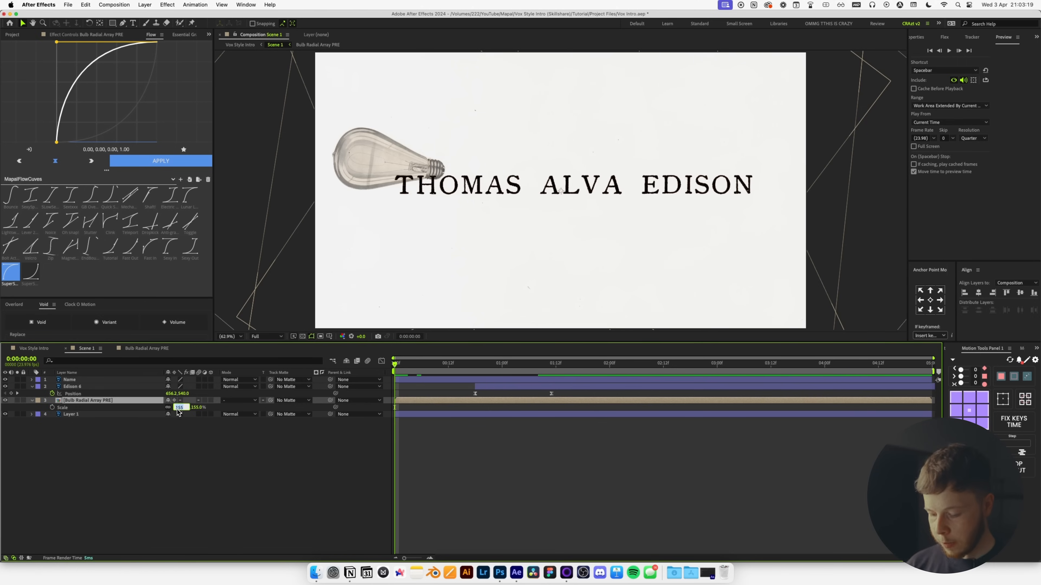
left_click(178, 412)
type("100")
key("Return")
key("space")
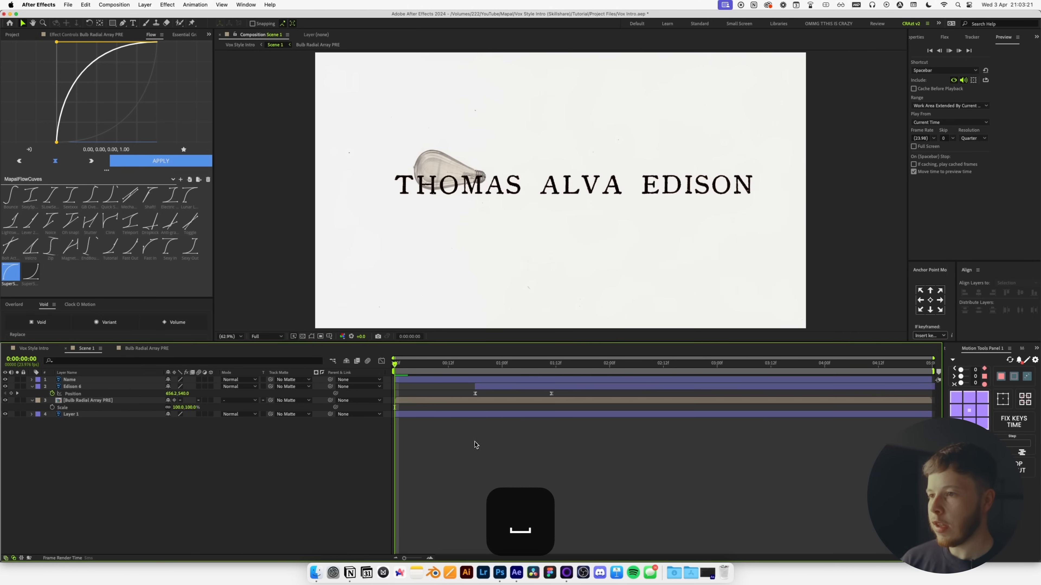
Make Edison 6's slide-in start later and last longer by moving its end keyframe and layer bar.
left_click(481, 390)
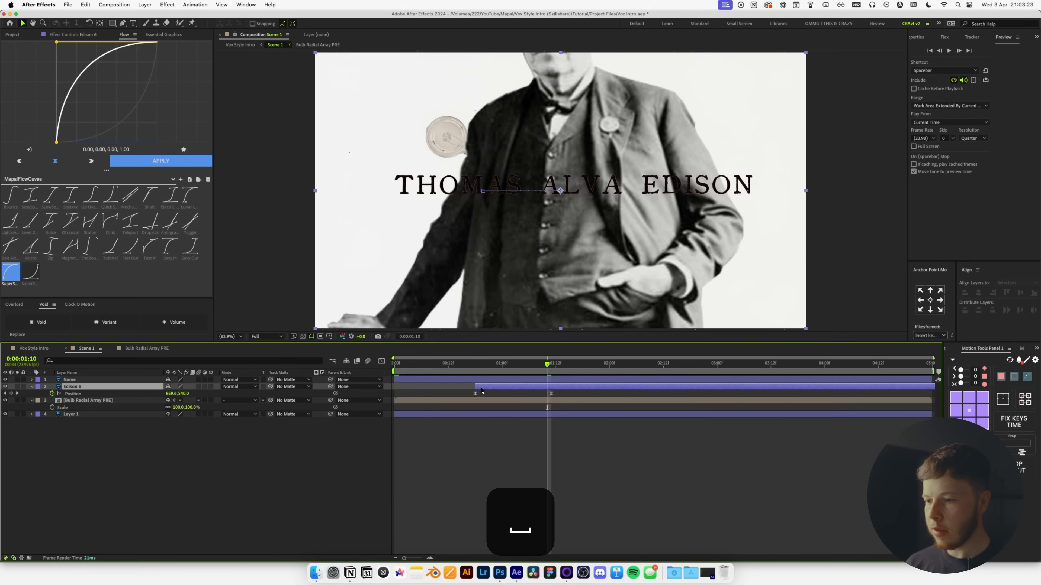
left_click_drag(551, 394, 515, 386)
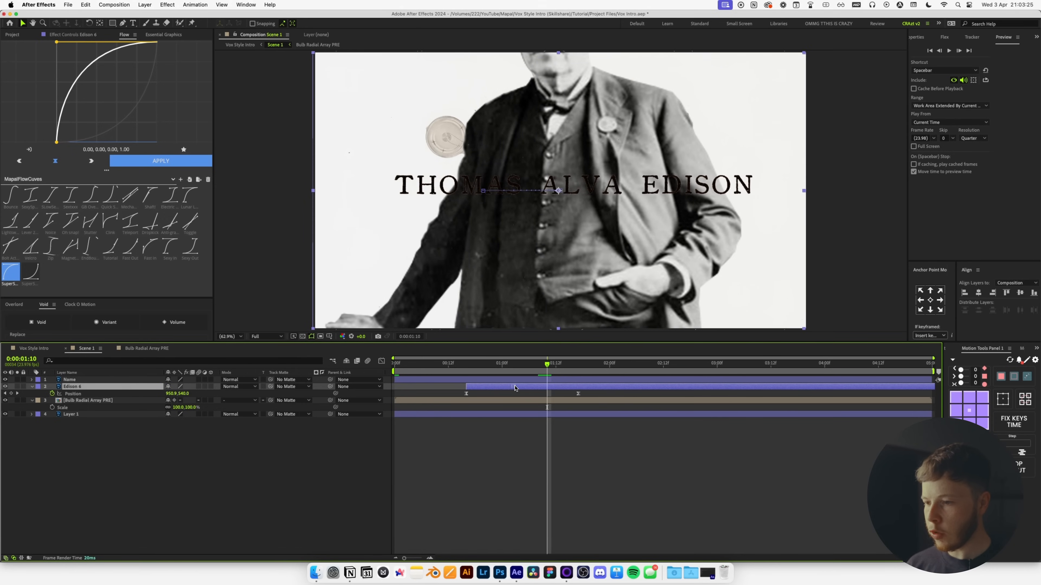
mouse_move(578, 394)
left_mouse_down()
mouse_move(613, 393)
mouse_move(585, 388)
left_mouse_up()
key("space")
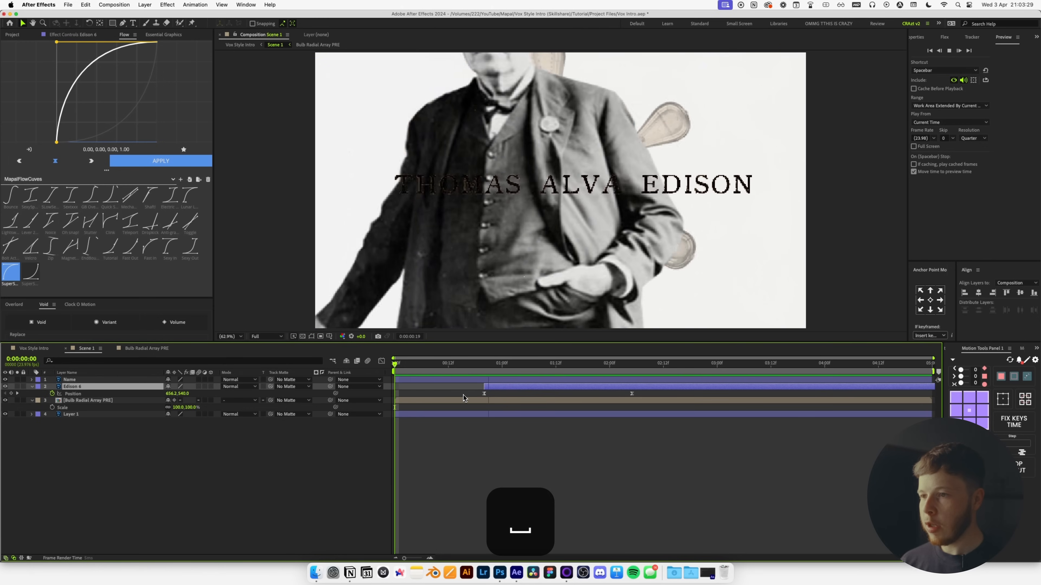
key("space")
Replay the opening frames, then reveal the bulb array's animated rotation keyframes.
left_click_drag(467, 363, 399, 364)
key("space")
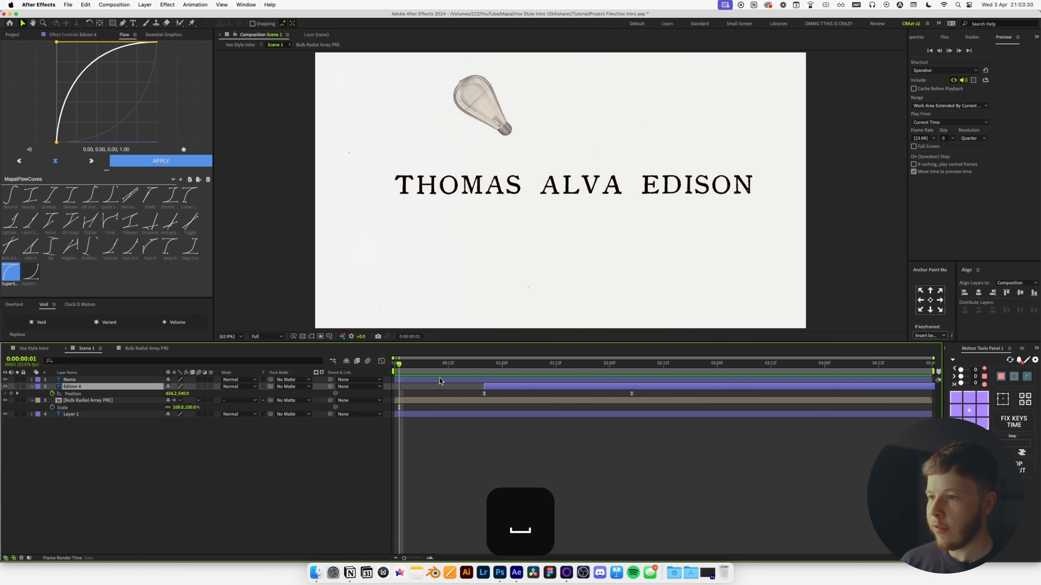
key("space")
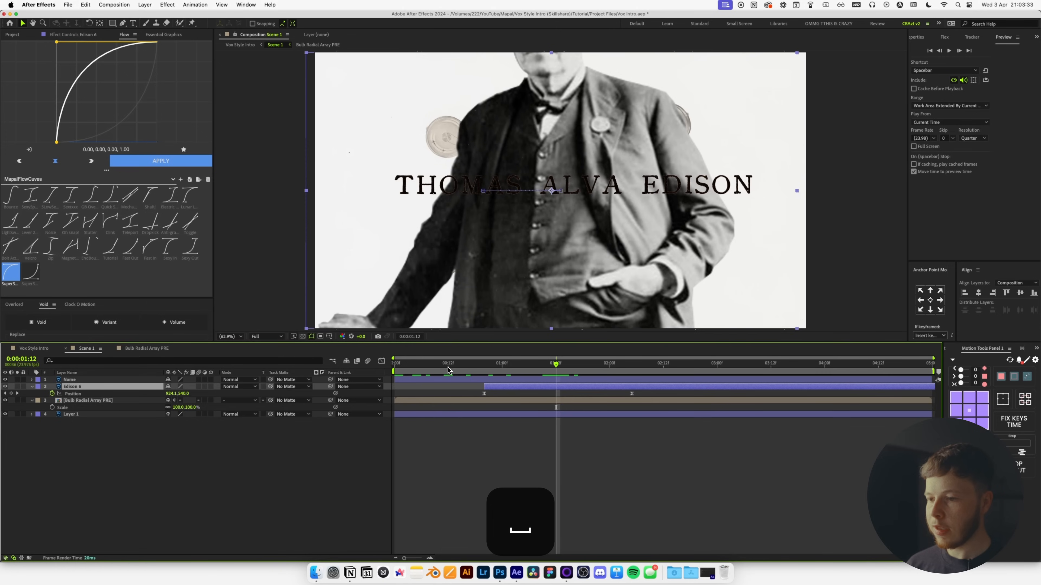
left_click(484, 401)
key("u")
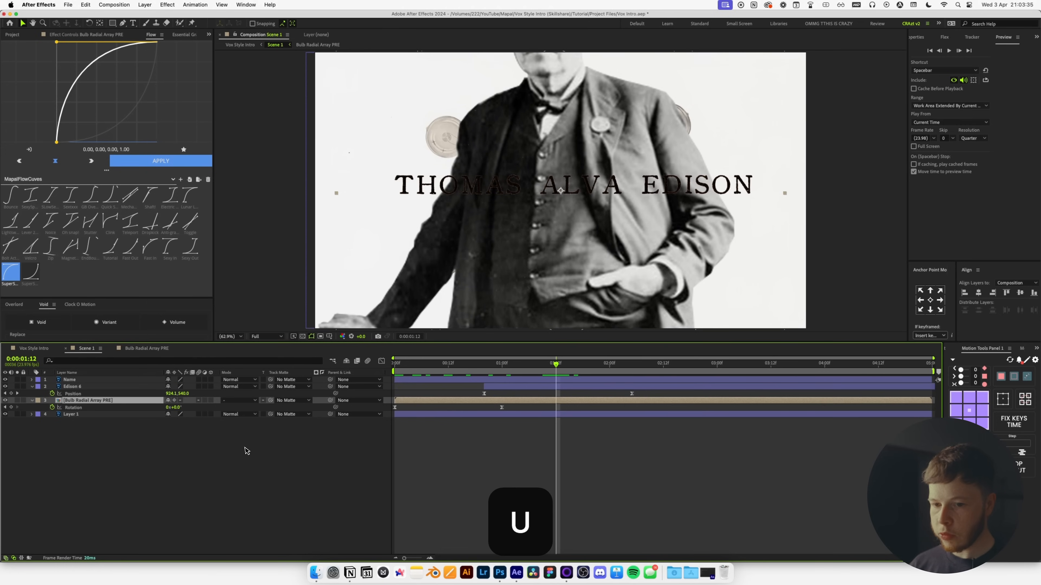
Drive the bulb array's rotation with the expression time*10 and preview the continuous turn.
left_click(53, 408, "alt")
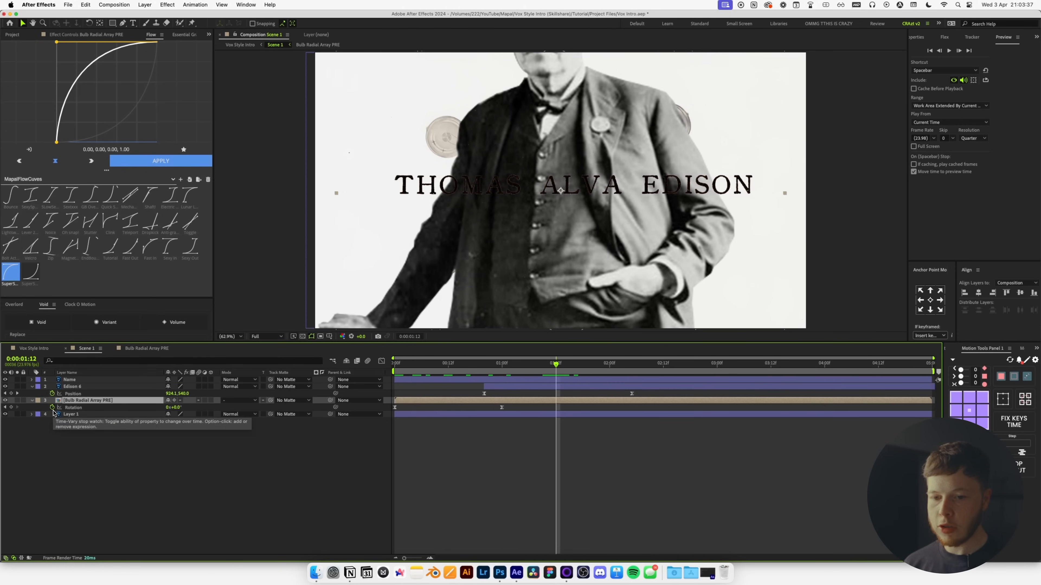
type("time")
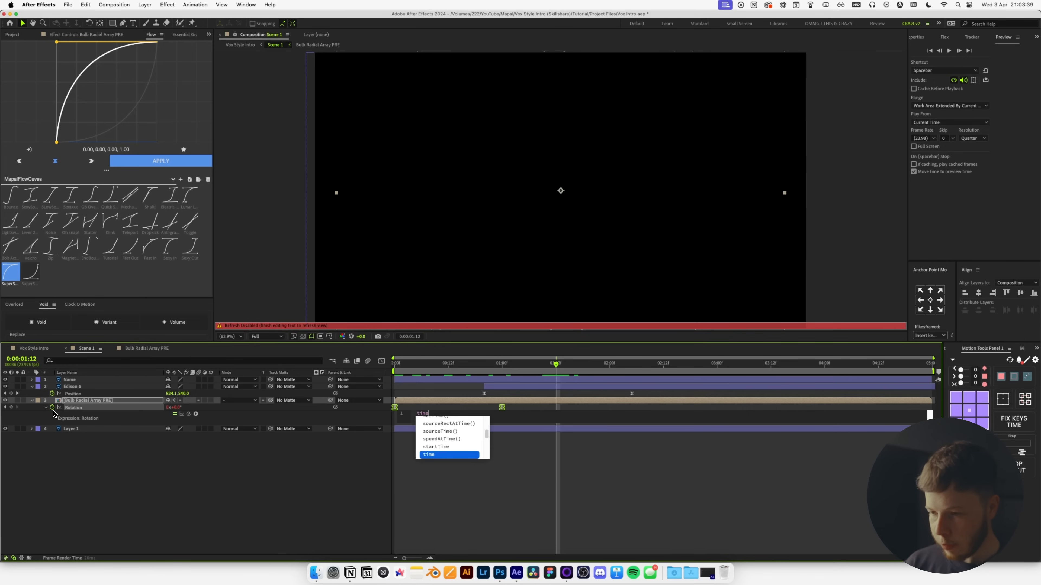
type("*1")
left_click(481, 461)
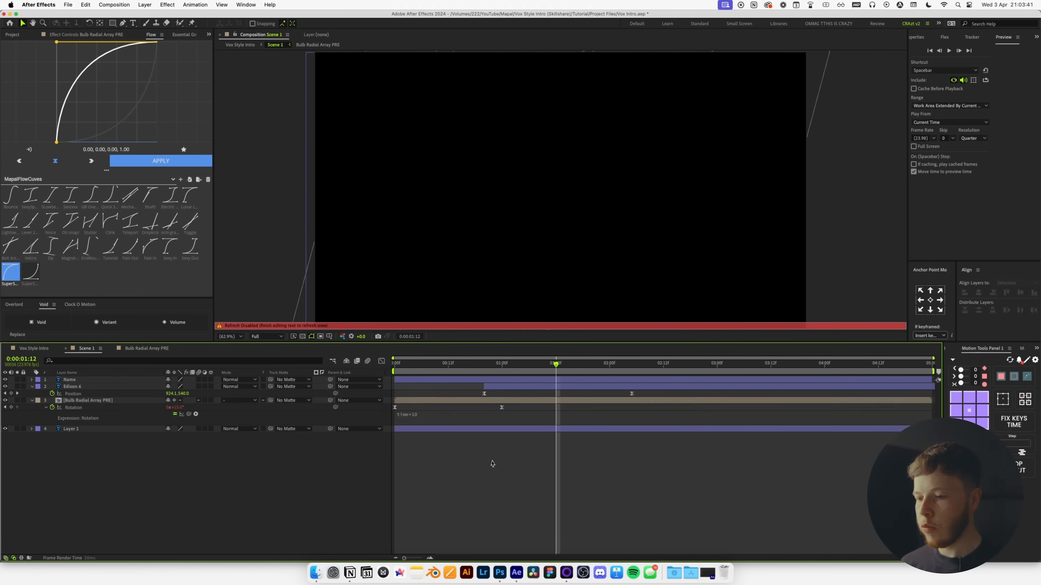
key("space")
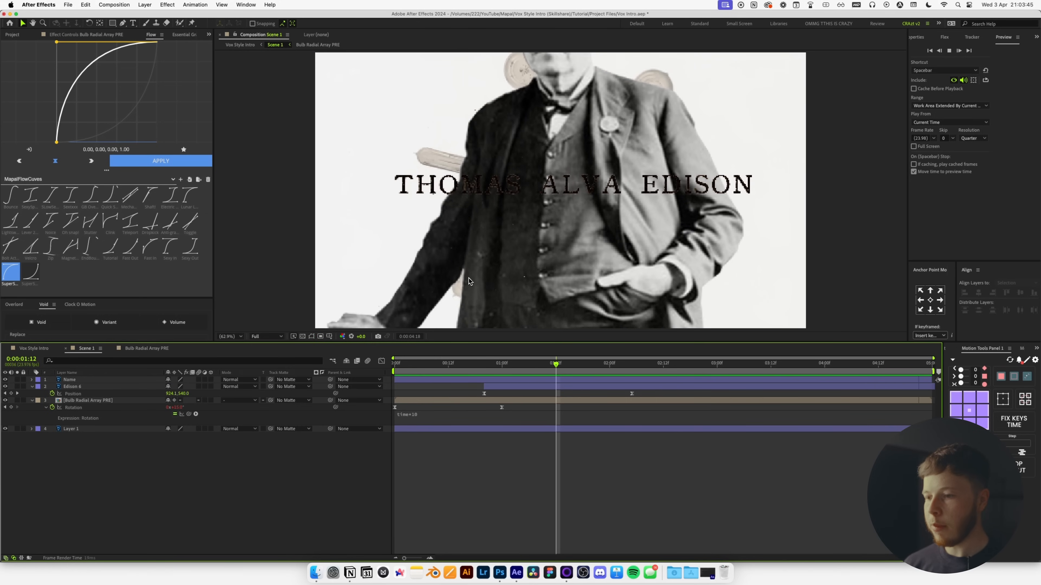
key("space")
Shift the Edison 6 layer bar later so the photo slides in after a delay.
left_click_drag(510, 387, 537, 387)
key("space")
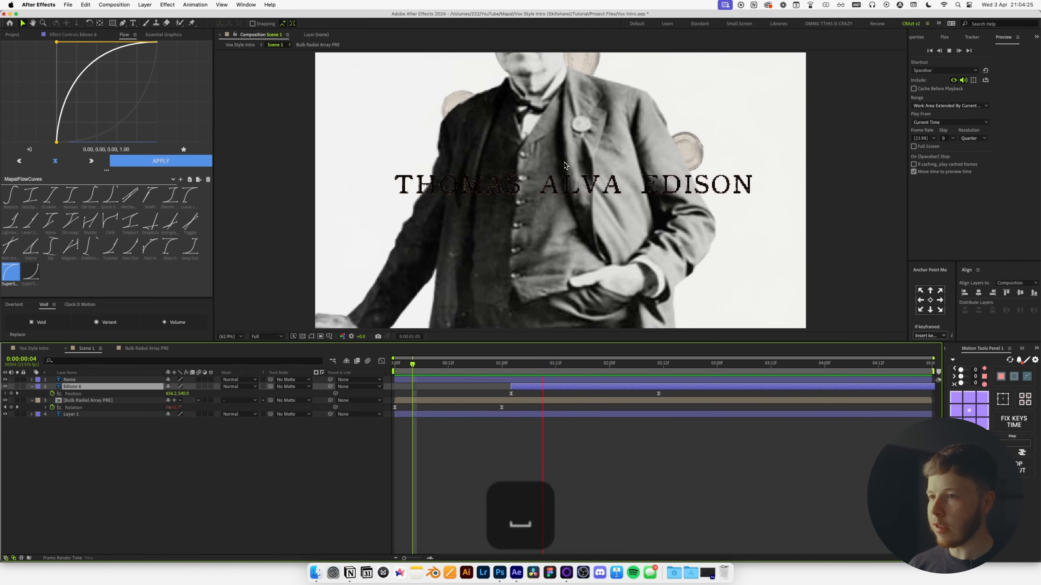
left_click(405, 375)
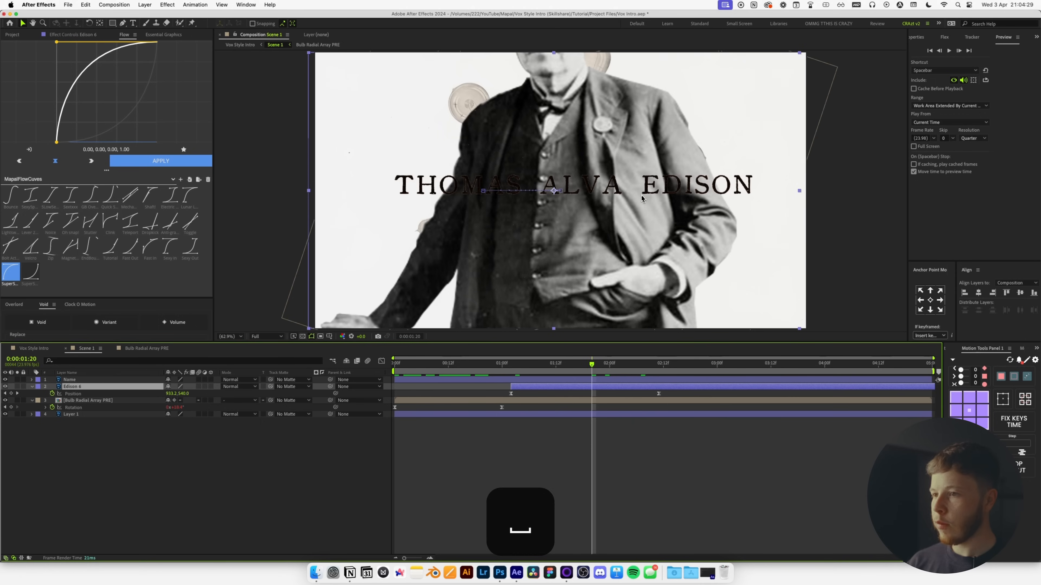
Scale the Name title to 63% and reposition it in the frame.
key("super+Up")
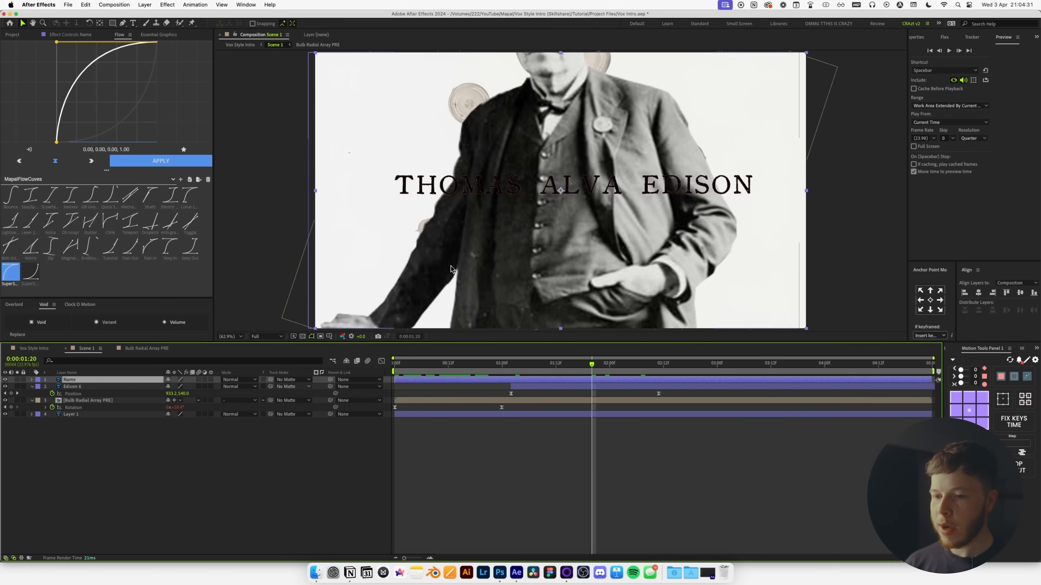
key("s")
left_click_drag(179, 386, 168, 392)
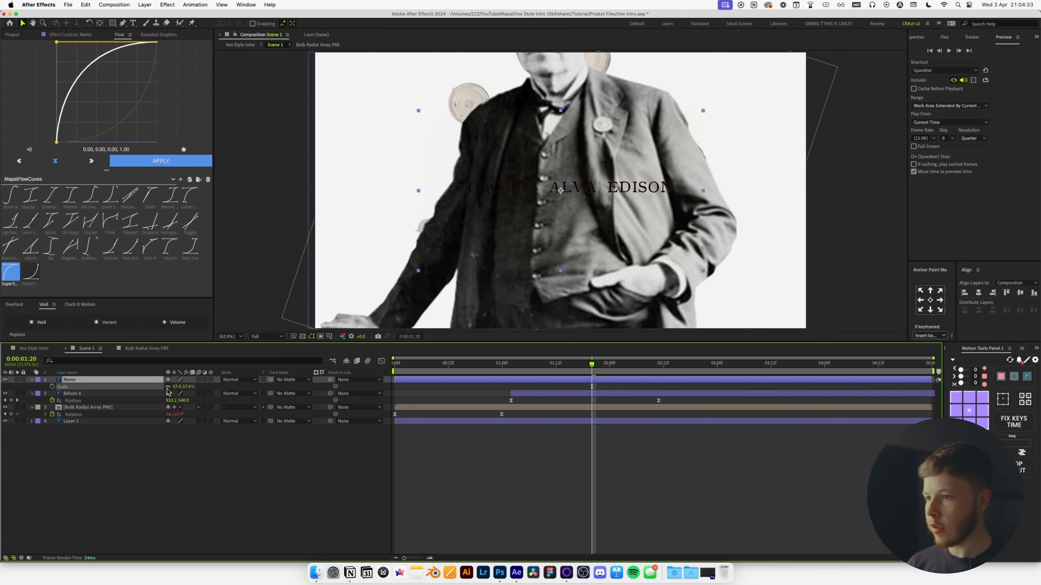
left_click_drag(608, 189, 638, 241)
left_click_drag(711, 276, 732, 262)
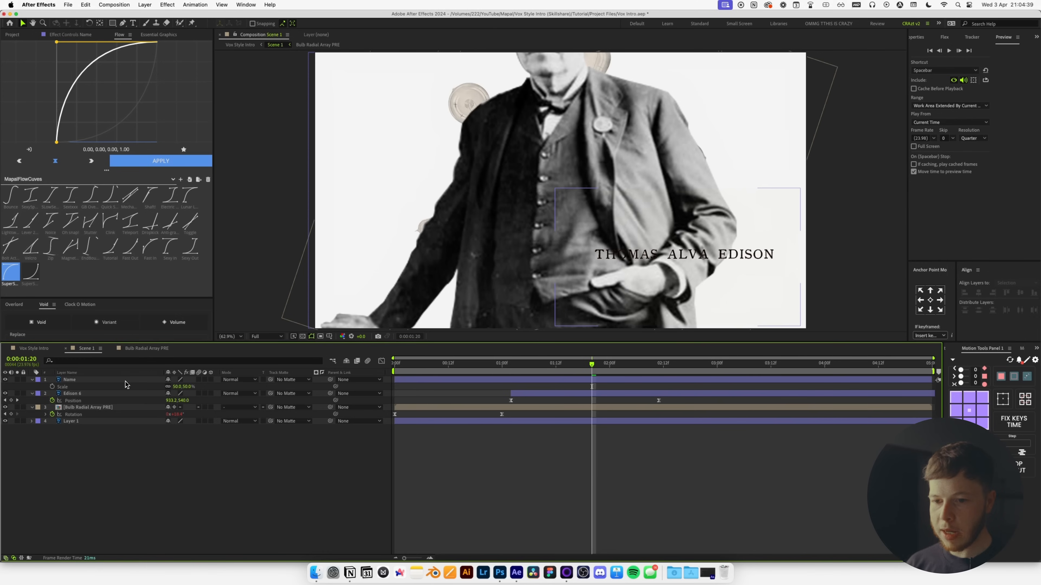
left_click_drag(179, 388, 183, 388)
left_click_drag(704, 250, 692, 263)
left_click(659, 459)
Draw a solid-filled rectangle over the title and place its layer beneath the title.
left_click(112, 22)
mouse_move(543, 251)
left_mouse_down()
mouse_move(606, 283)
mouse_move(805, 284)
left_mouse_up()
key("v")
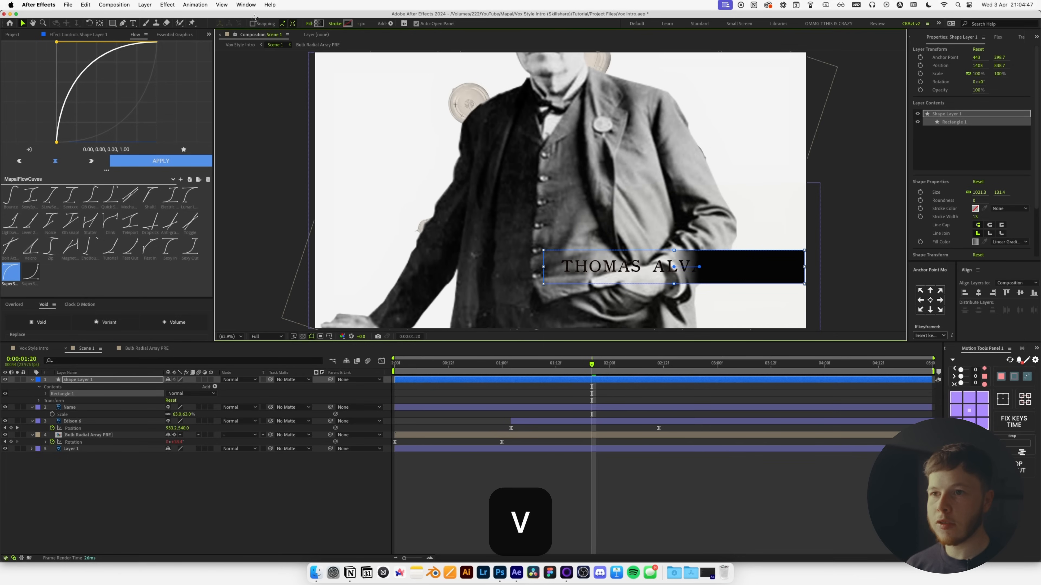
left_click(310, 24)
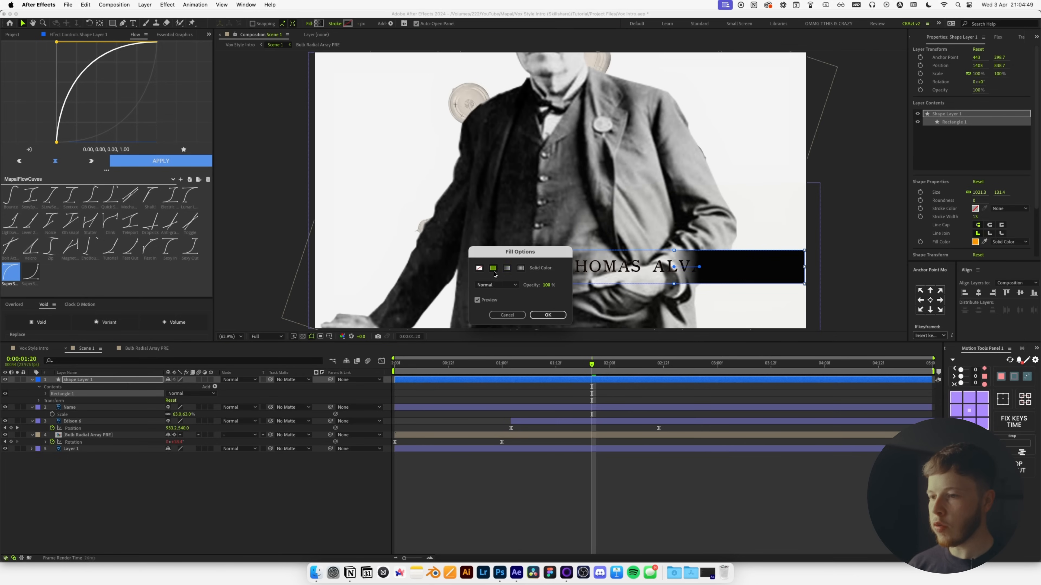
left_click(493, 268)
left_click(547, 315)
left_click_drag(86, 381, 81, 419)
Centre the box and the title horizontally and vertically in the frame.
left_click(84, 380, "shift")
left_click(979, 292)
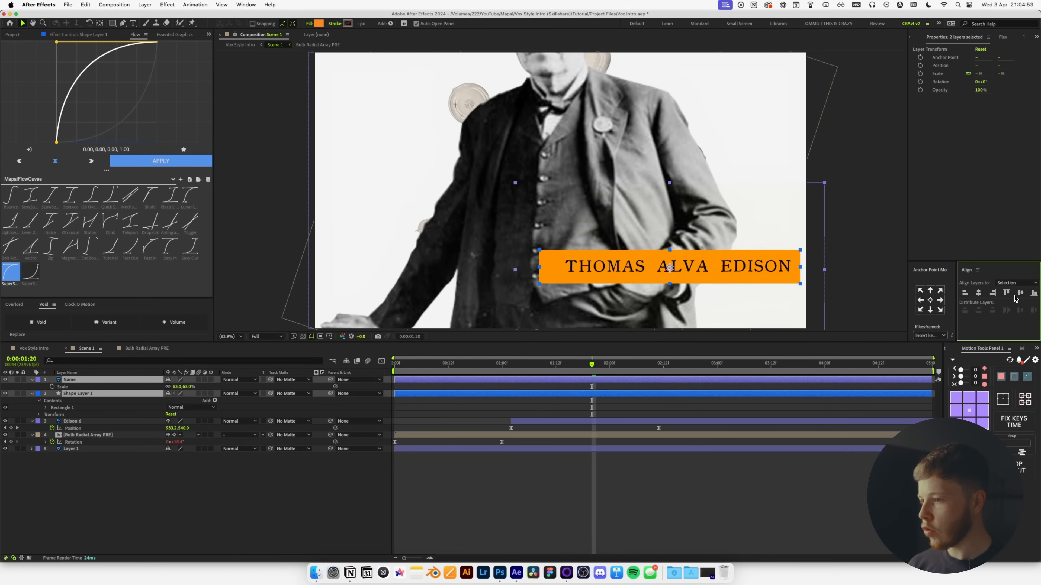
left_click(689, 468)
left_click(561, 394)
left_click(979, 292)
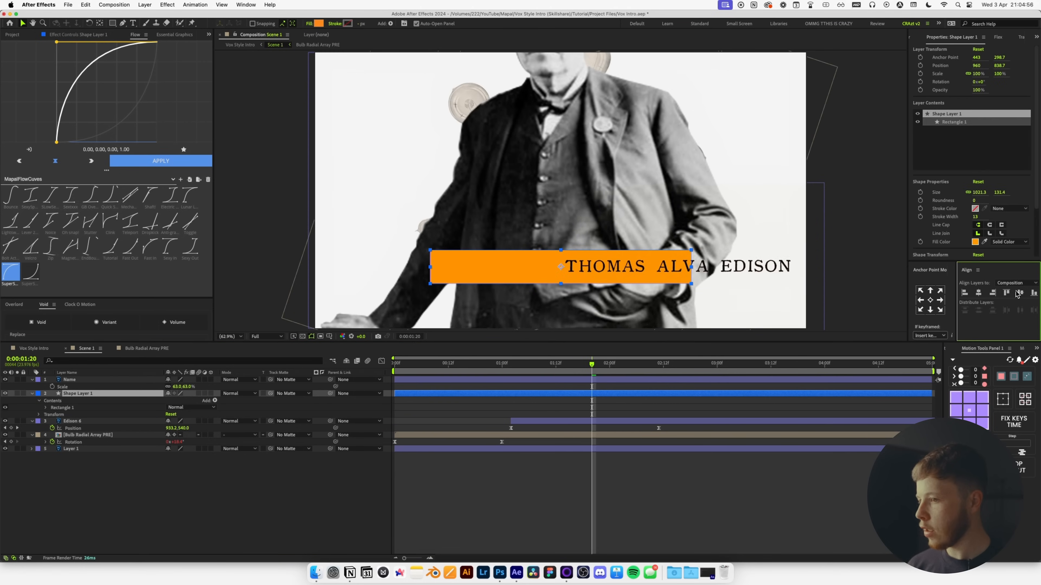
left_click(1020, 293)
left_click(642, 381)
left_click(979, 293)
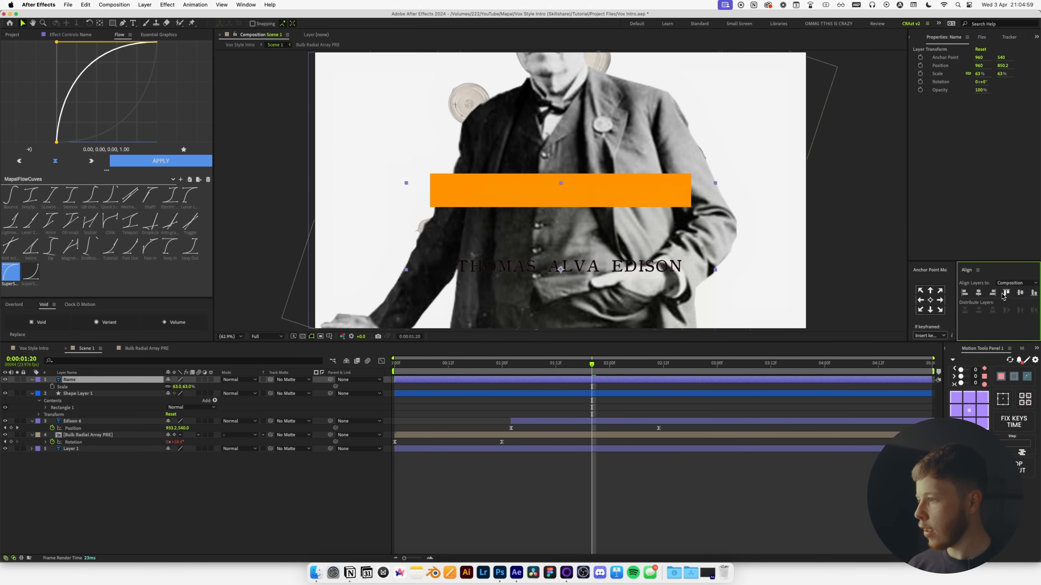
left_click(1020, 294)
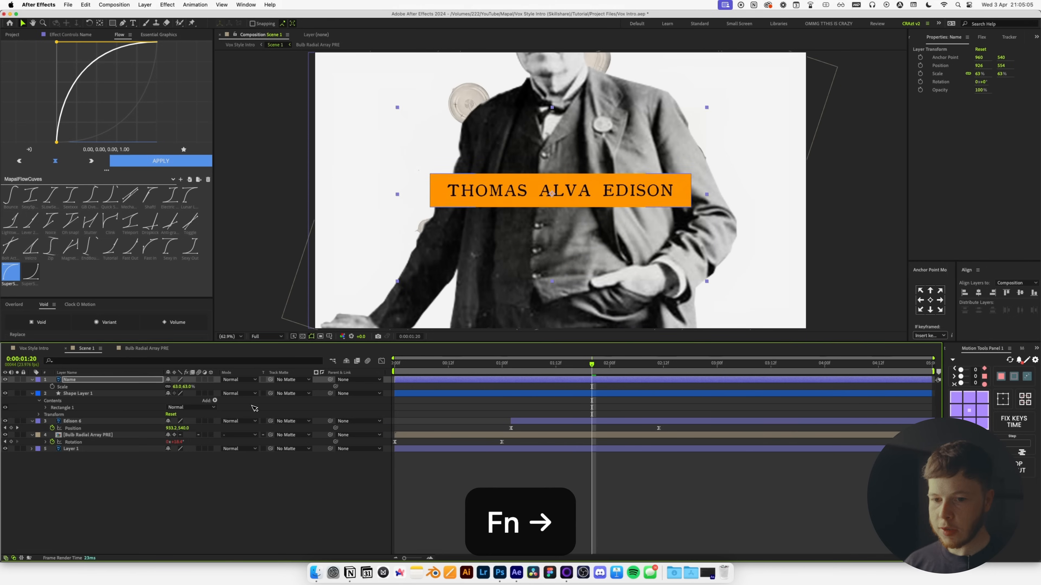
Change the box's fill colour to yellow.
left_click(74, 394)
left_click(318, 23)
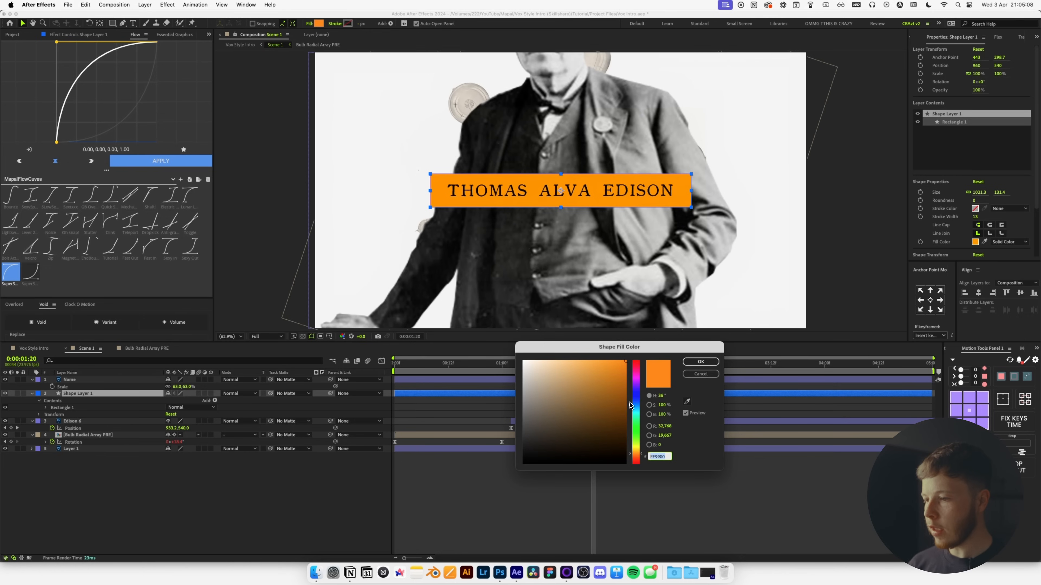
left_click(634, 360)
left_click_drag(635, 363, 641, 448)
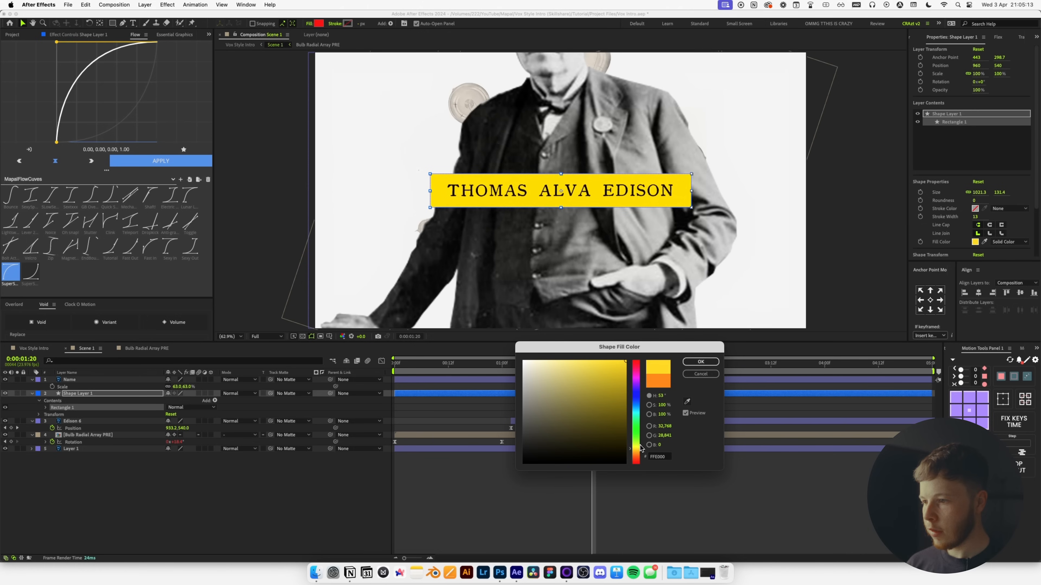
left_click(717, 362)
key("v")
Unlink the bar's Size proportions and narrow its width to 962.3.
left_click(105, 394)
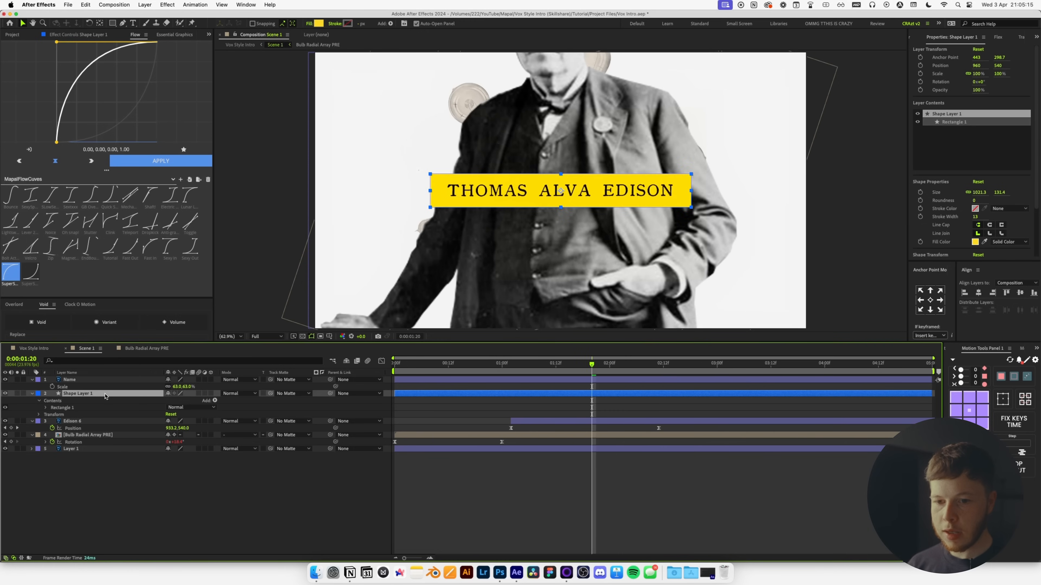
left_click(75, 360)
type("siz")
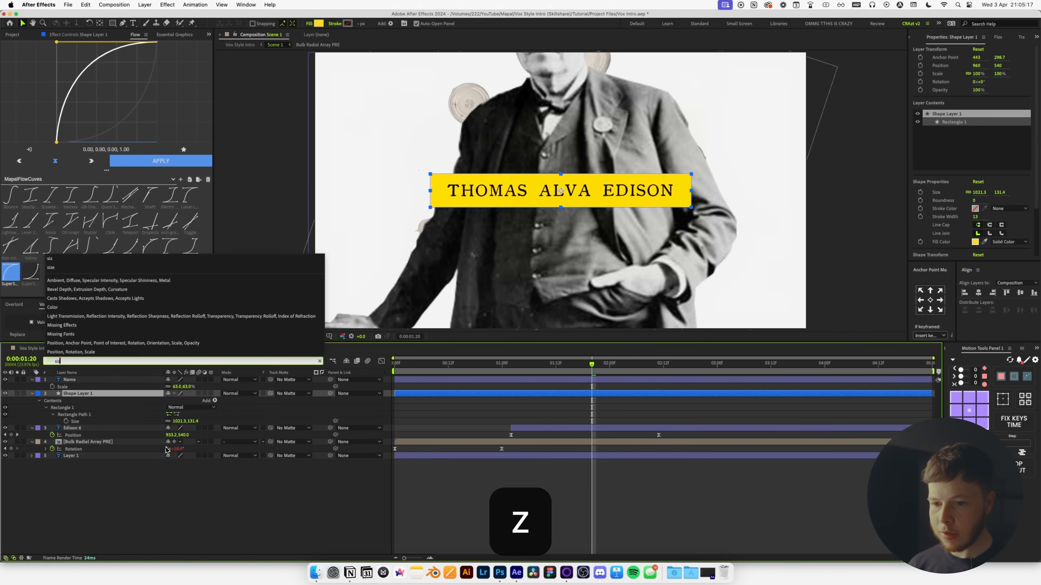
left_click(166, 420)
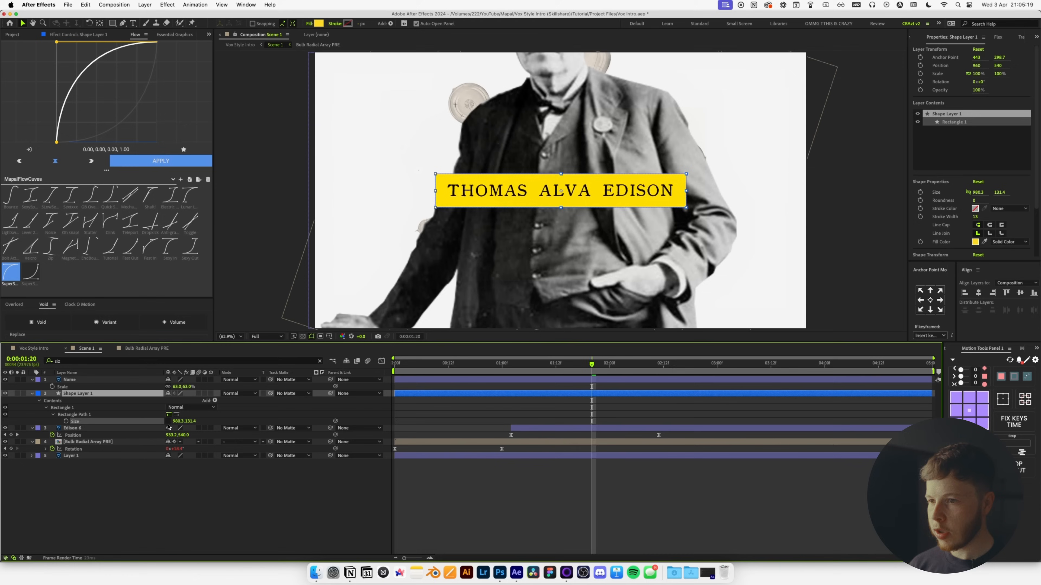
key("super+z")
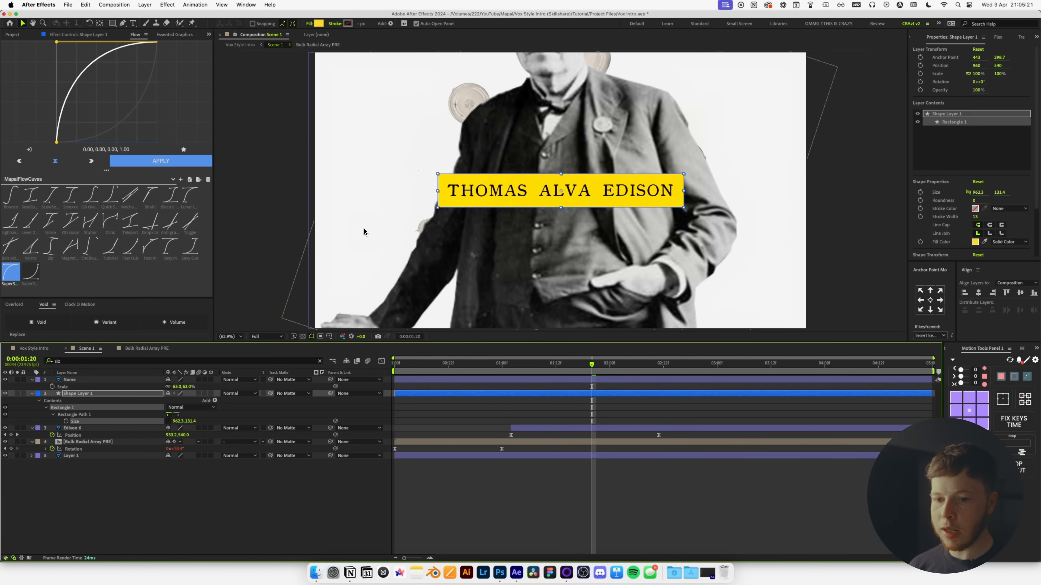
key("v")
Move the Name title and yellow bar together to the lower right of the frame.
left_click(79, 394)
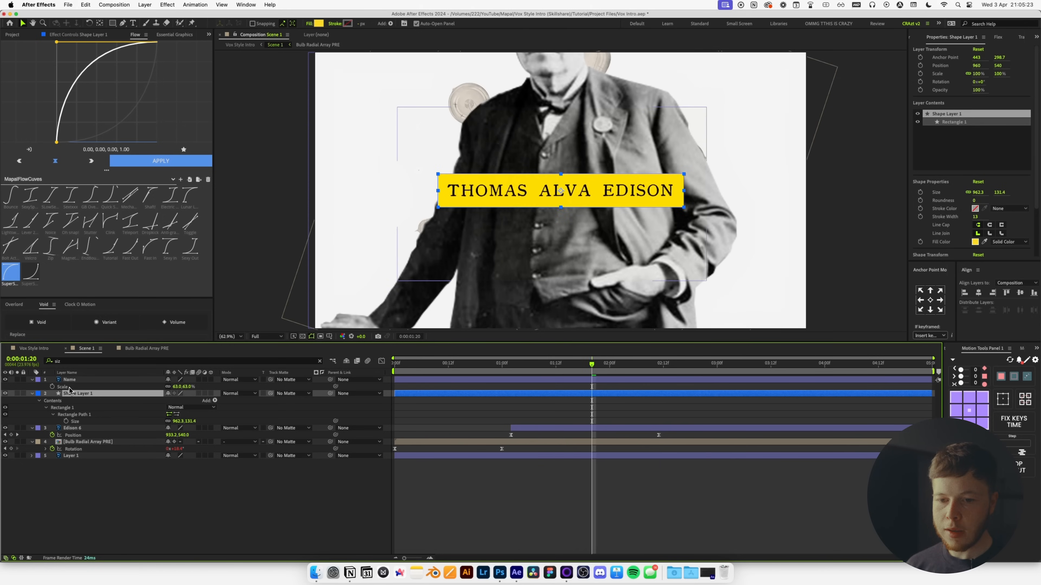
left_click(78, 381, "shift")
key("s")
left_click_drag(586, 192, 712, 271)
left_click(536, 387)
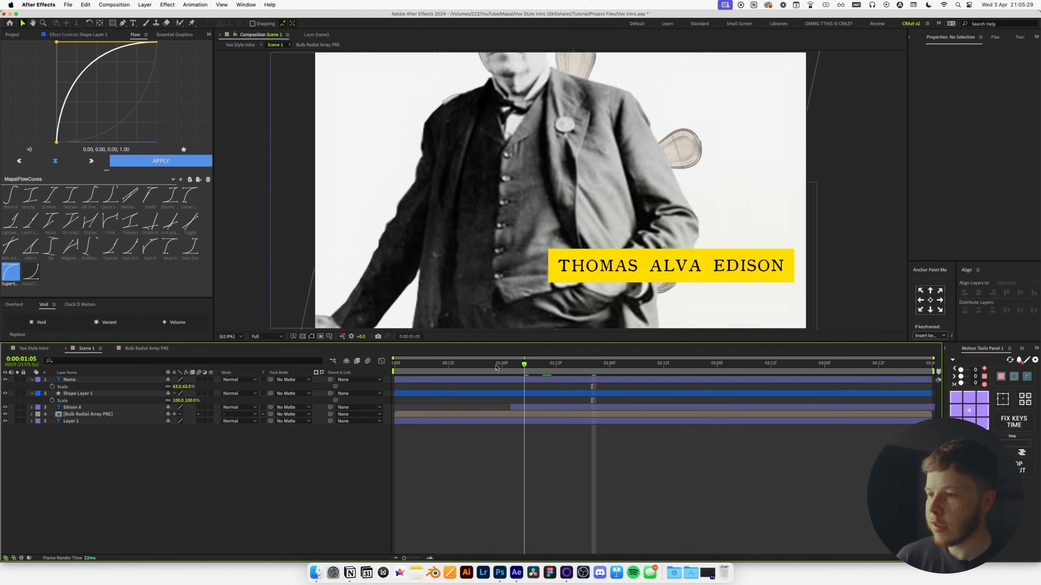
Trim the yellow bar and Name title layers to start at 1:02.
key("space")
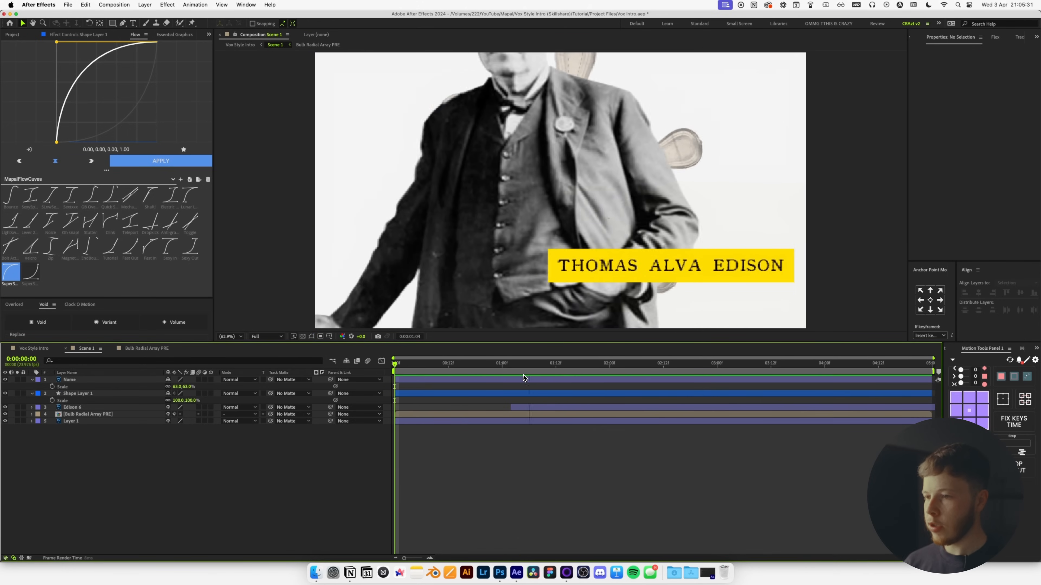
key("space")
mouse_move(526, 365)
left_mouse_down()
mouse_move(501, 375)
mouse_move(511, 376)
left_mouse_up()
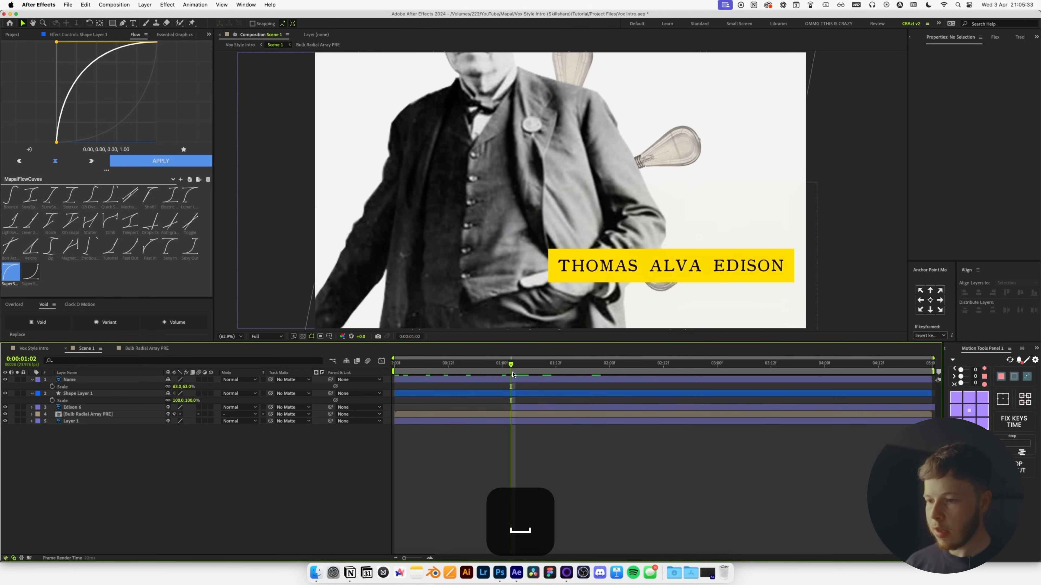
left_click(510, 394)
left_click(509, 381, "shift")
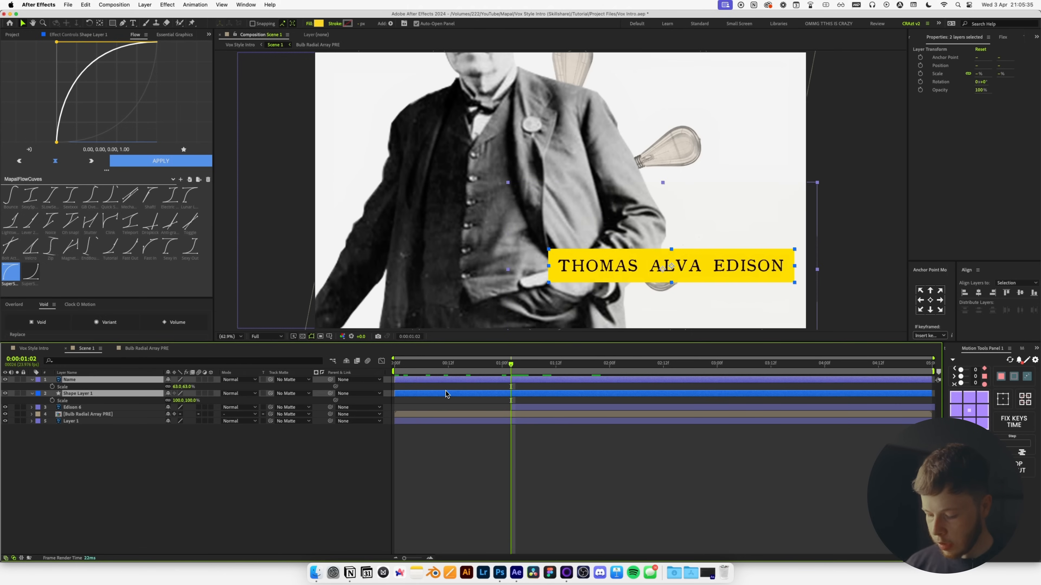
key("alt+bracketleft")
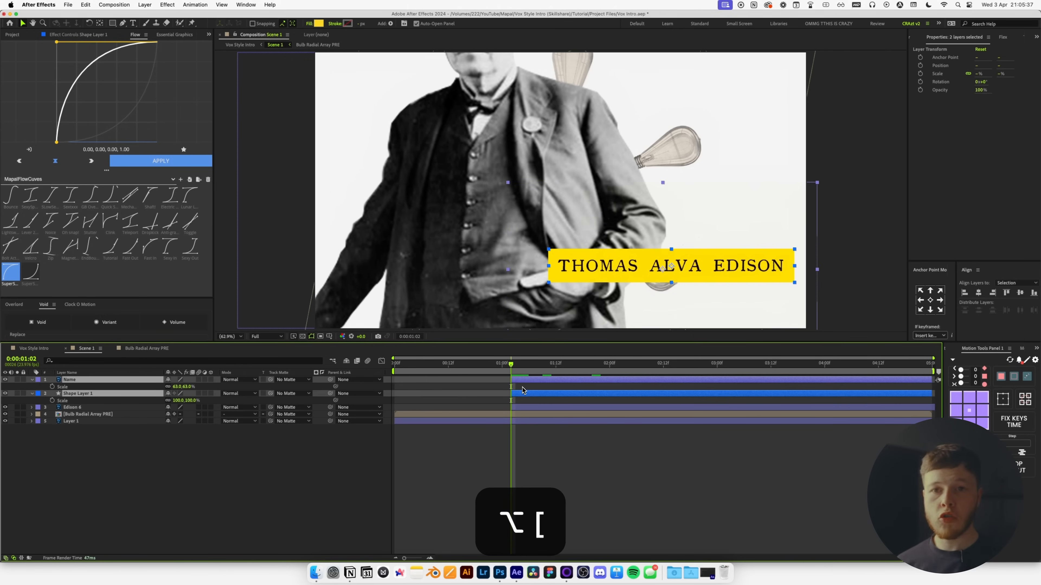
Keyframe both layers' Position sliding in from the left to 2:00, with eased keyframes.
key("p")
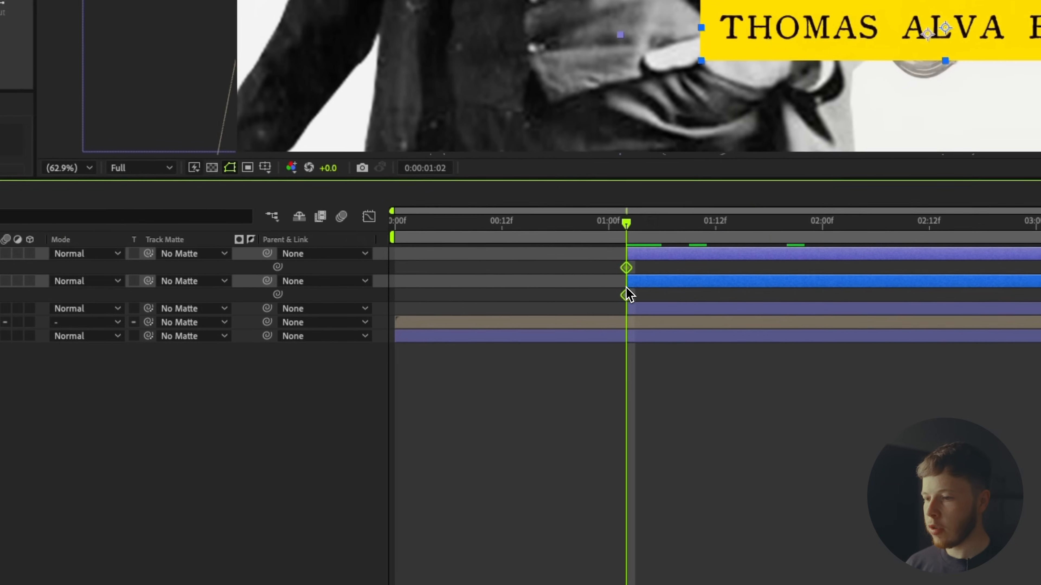
left_click_drag(511, 401, 586, 407)
left_click_drag(722, 297, 773, 296)
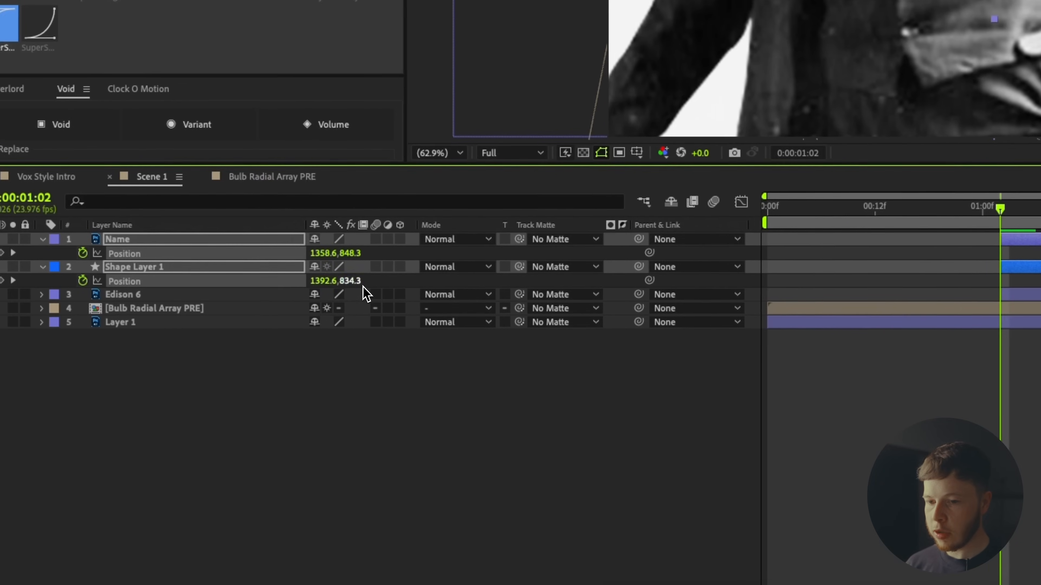
left_click_drag(346, 281, 158, 284)
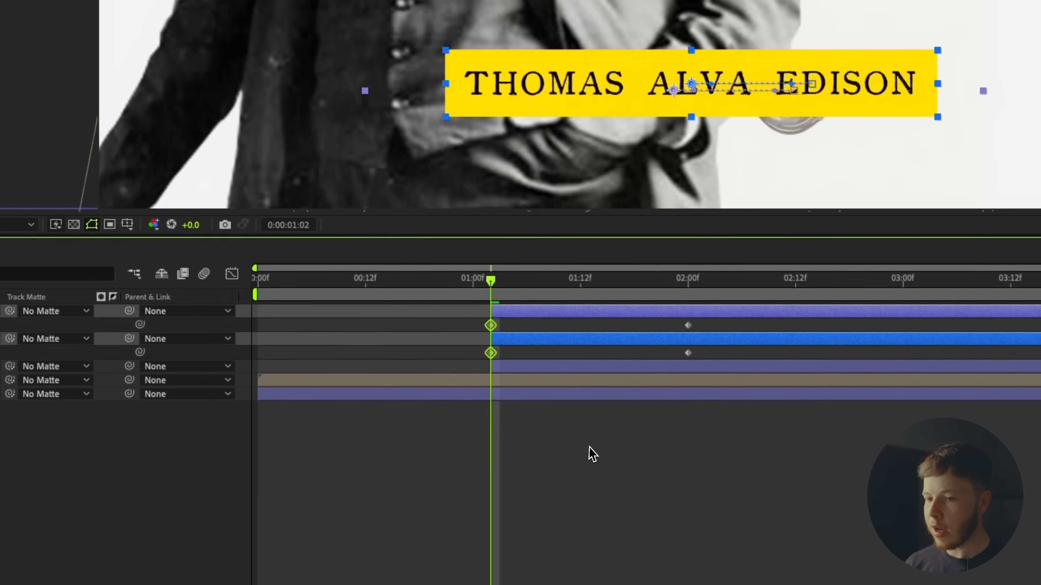
left_click(590, 453)
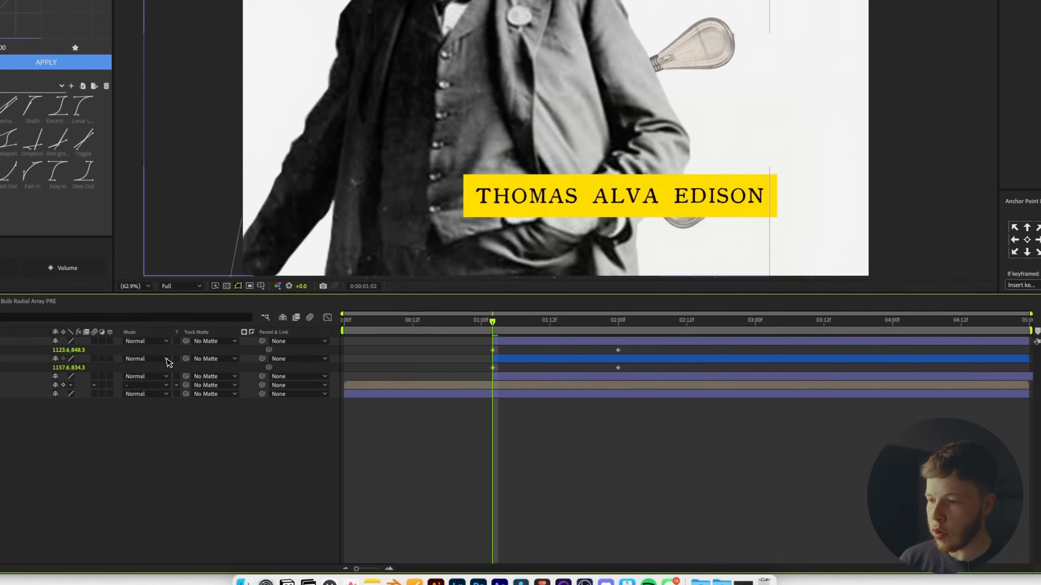
left_click_drag(850, 501, 445, 453)
left_click_drag(424, 381, 425, 381)
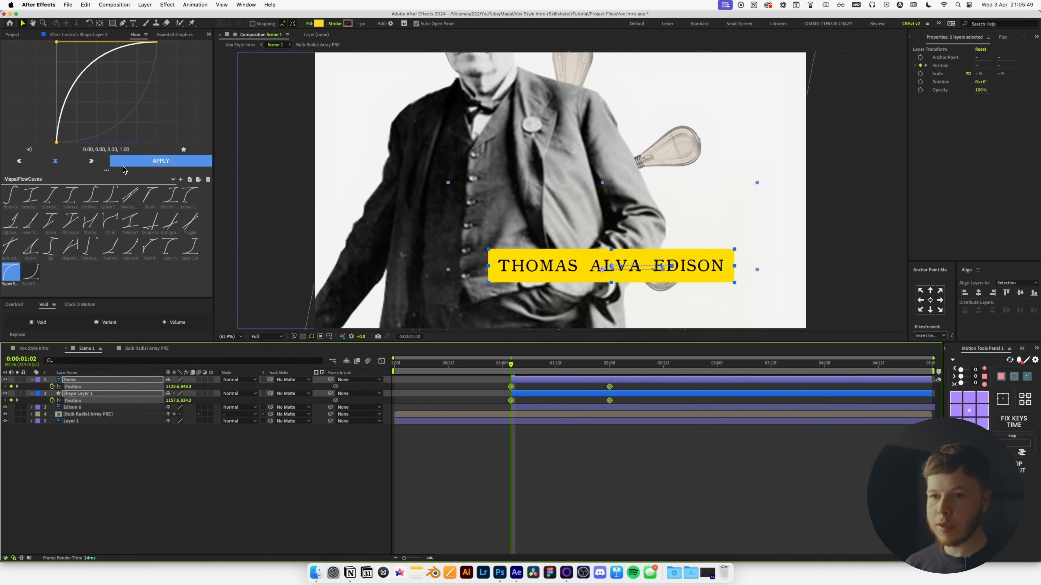
left_click(124, 162)
left_click(246, 466)
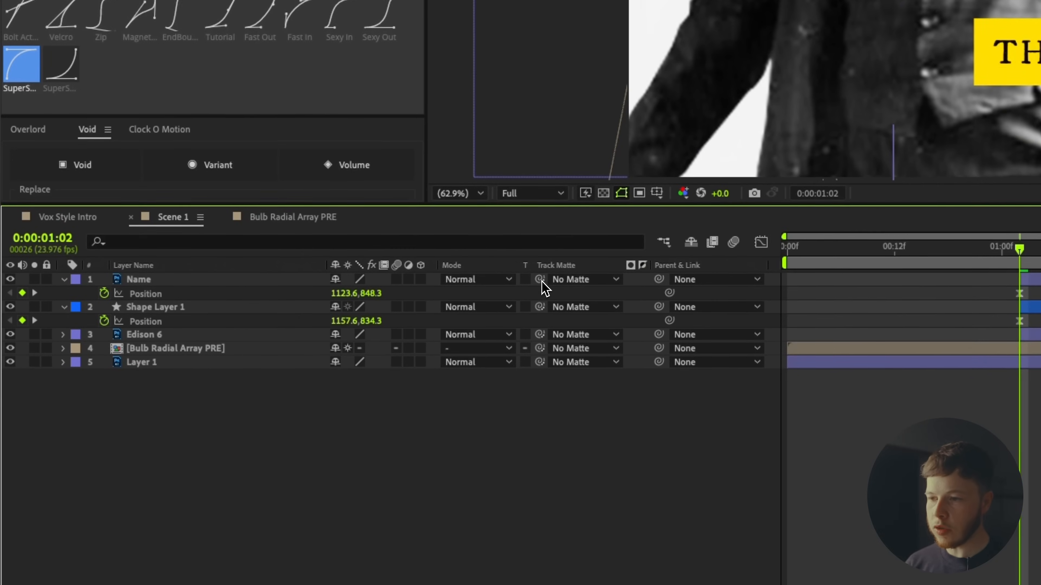
Set the Name title's Track Matte to the yellow bar and start the title a few frames later.
left_click_drag(270, 380, 131, 380)
left_click_drag(261, 279, 143, 306)
left_click(147, 307)
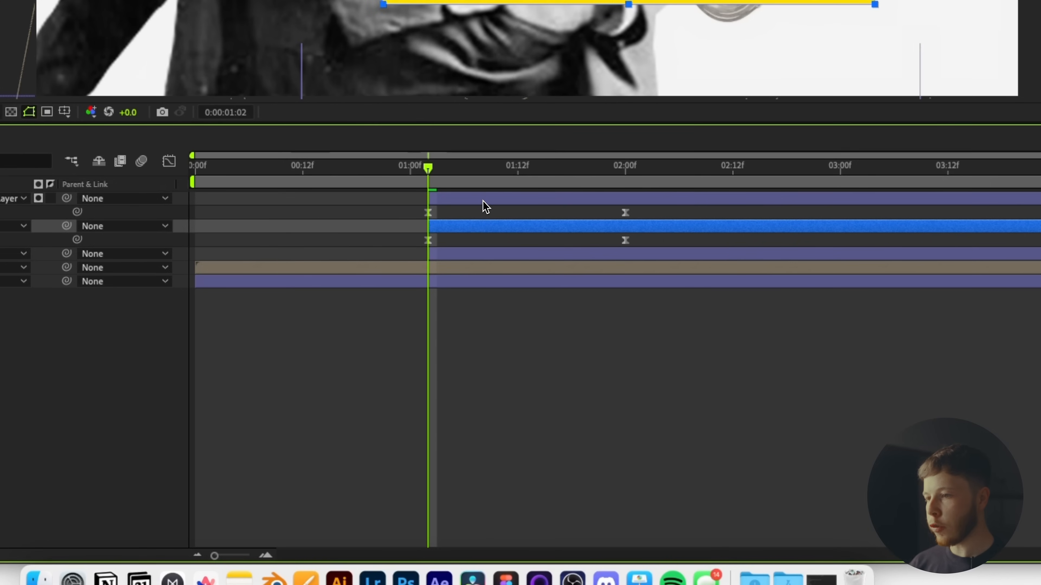
left_click_drag(484, 201, 495, 199)
Preview the title slide-in from 0:12 and return the playhead to 0:15.
key("space")
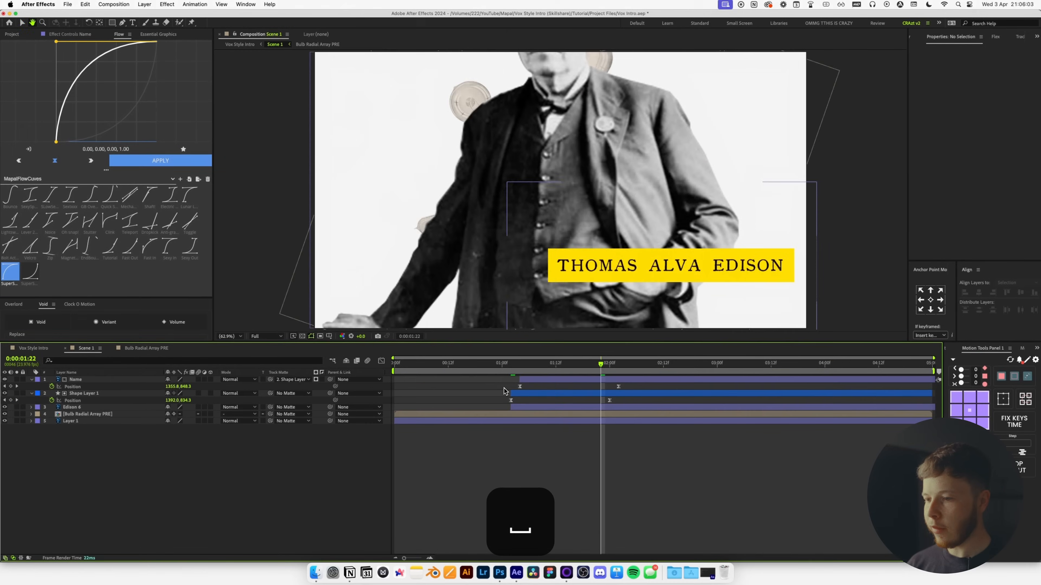
left_click(449, 369)
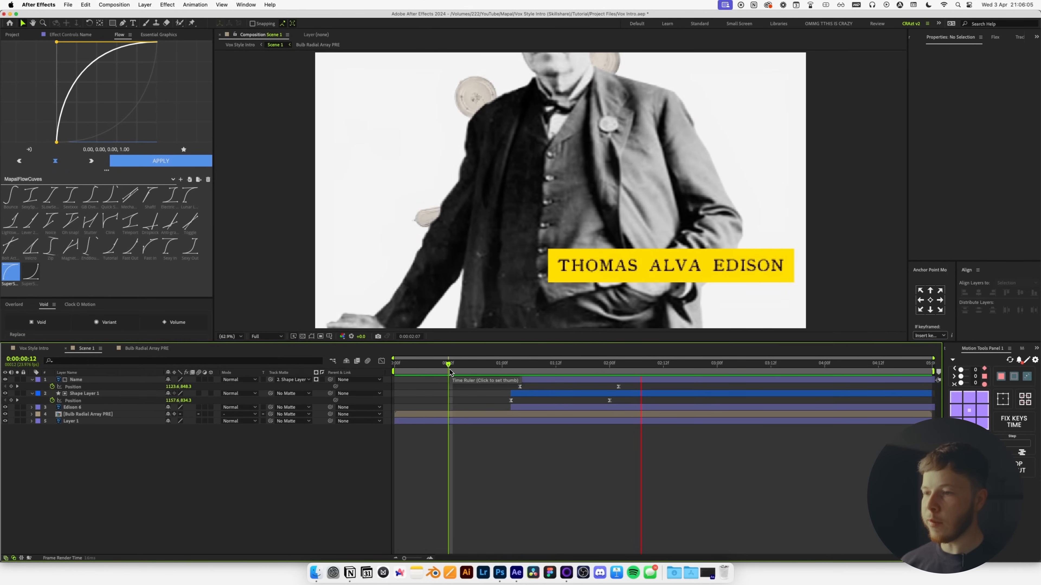
key("space")
left_click(485, 364)
left_click(446, 365)
key("space")
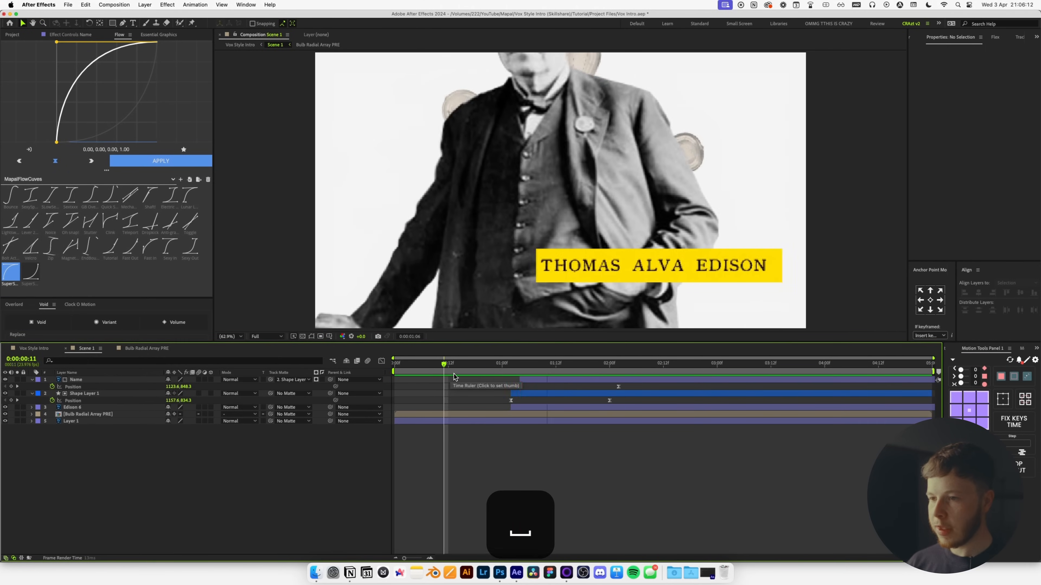
key("space")
left_click_drag(426, 371, 462, 365)
Duplicate the Bulb Radial Array PRE layer, enlarge the copy to 230% and reposition it.
left_click(100, 414)
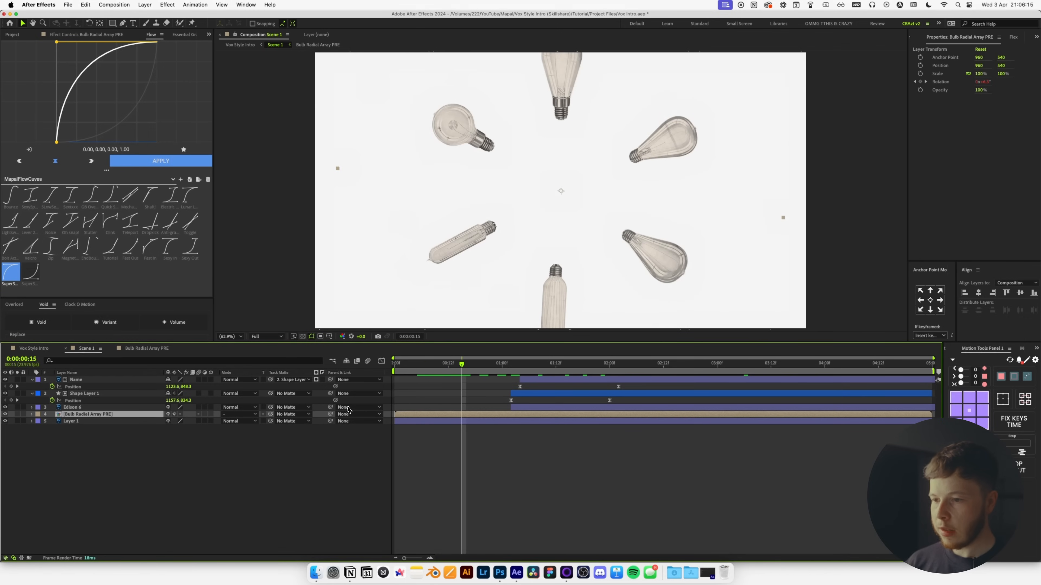
left_click_drag(442, 371, 417, 371)
key("super+shift+d")
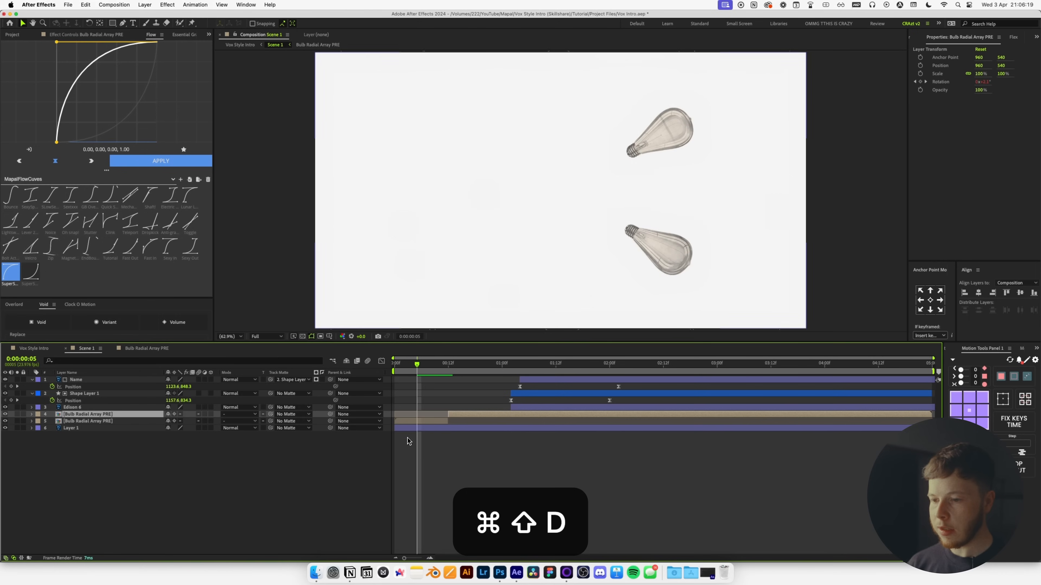
left_click(171, 421)
key("s")
left_click_drag(176, 430, 206, 430)
key("space")
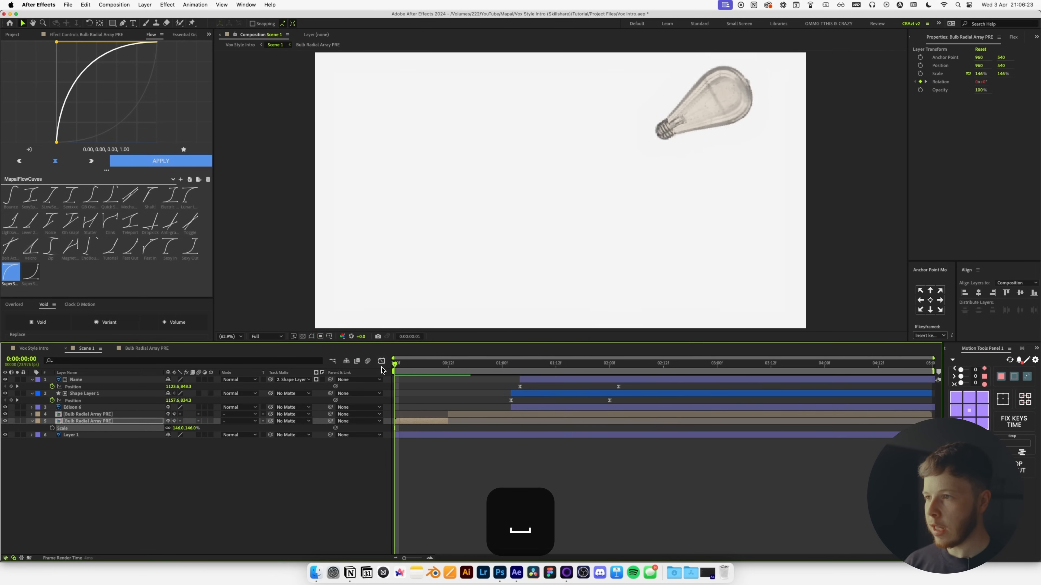
left_click_drag(437, 365, 392, 365)
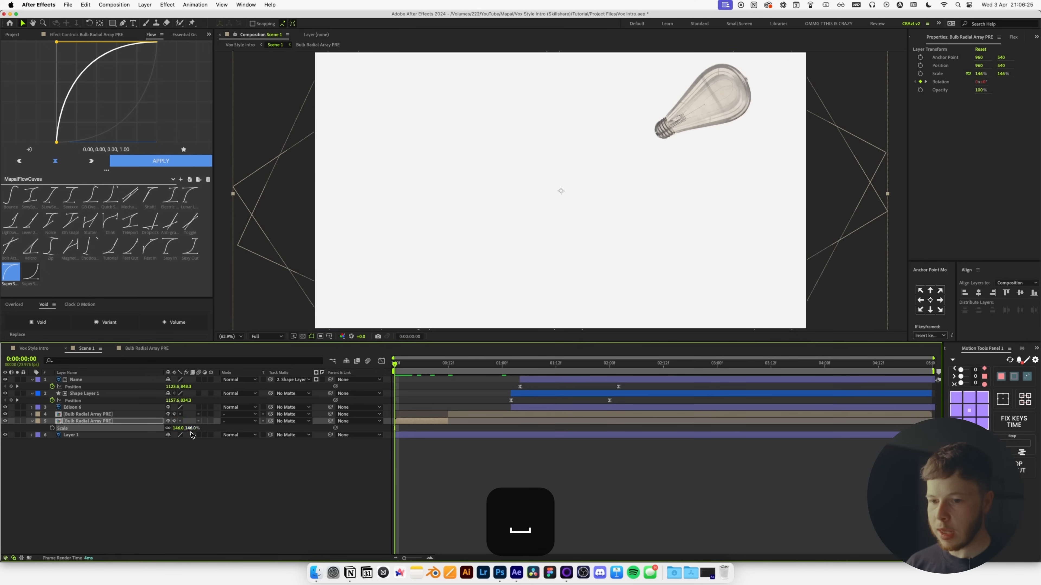
left_click_drag(177, 429, 212, 434)
left_click_drag(662, 193, 507, 298)
key("space")
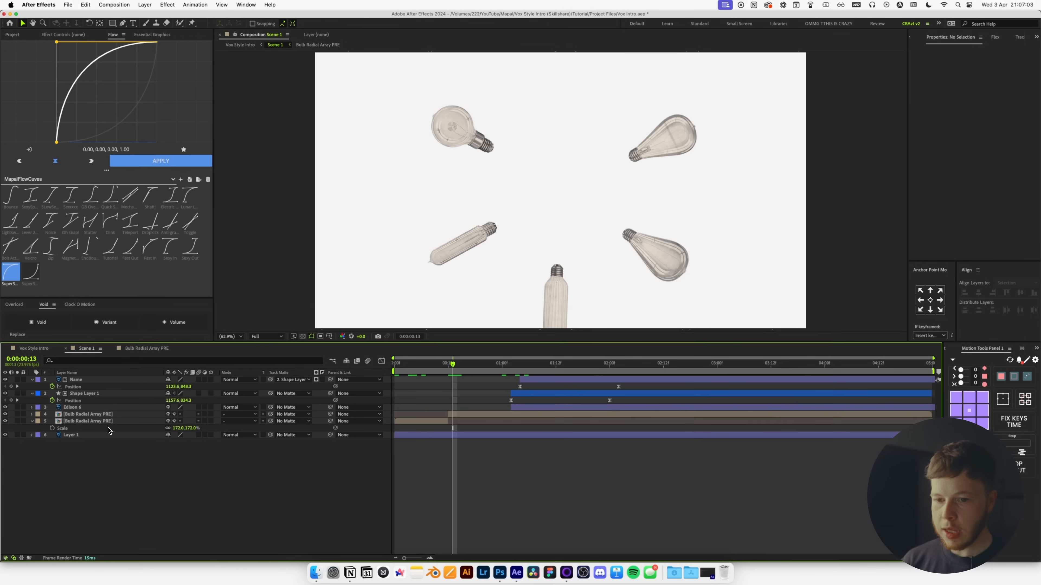
Add Scale keyframes at 0:07 on both bulb array layers.
left_click(97, 421)
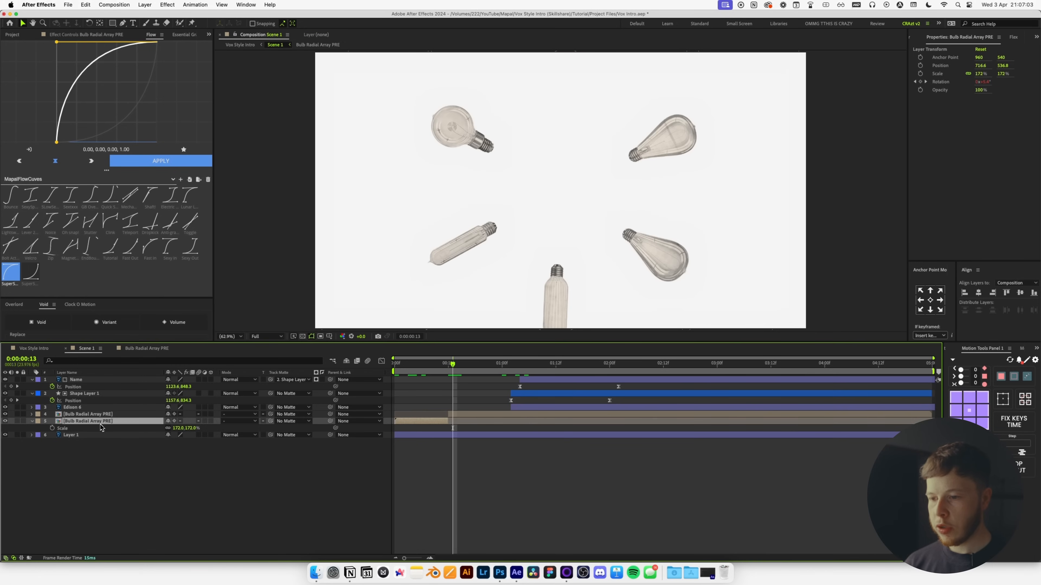
left_click(428, 372)
key("s")
key("s")
left_click(75, 414)
key("s")
left_click(52, 421)
left_click(52, 435)
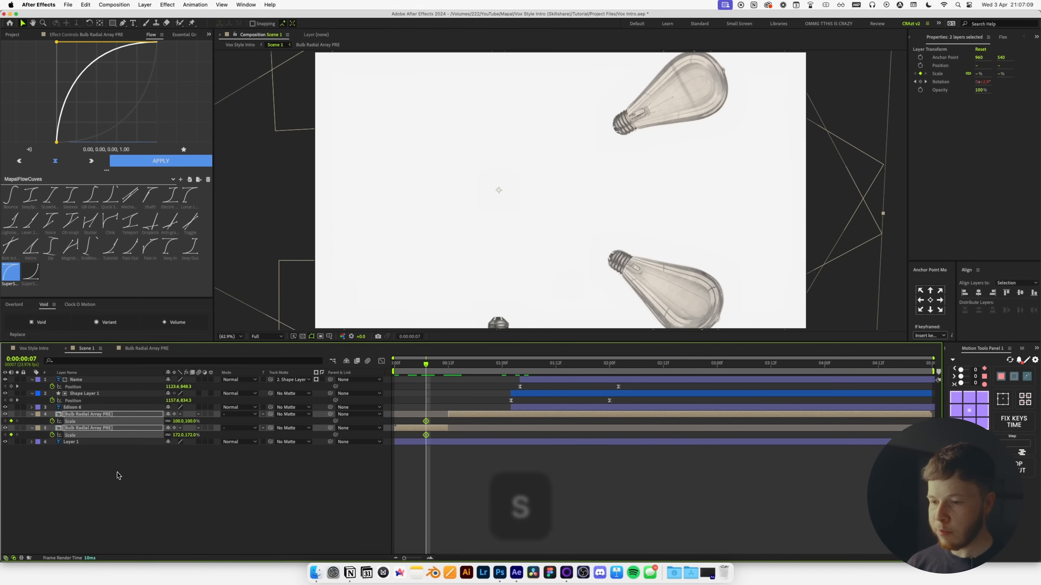
left_click(434, 420)
Key the duplicate at 138% around 0:15 and the original at 136% around 0:03.
left_click_drag(427, 423, 456, 422)
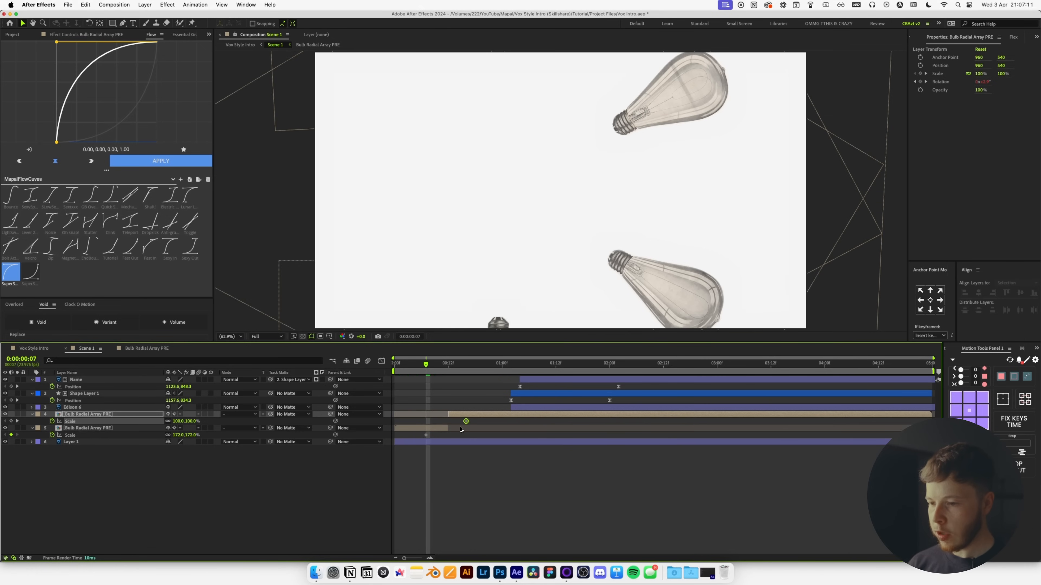
left_click_drag(426, 365, 439, 412)
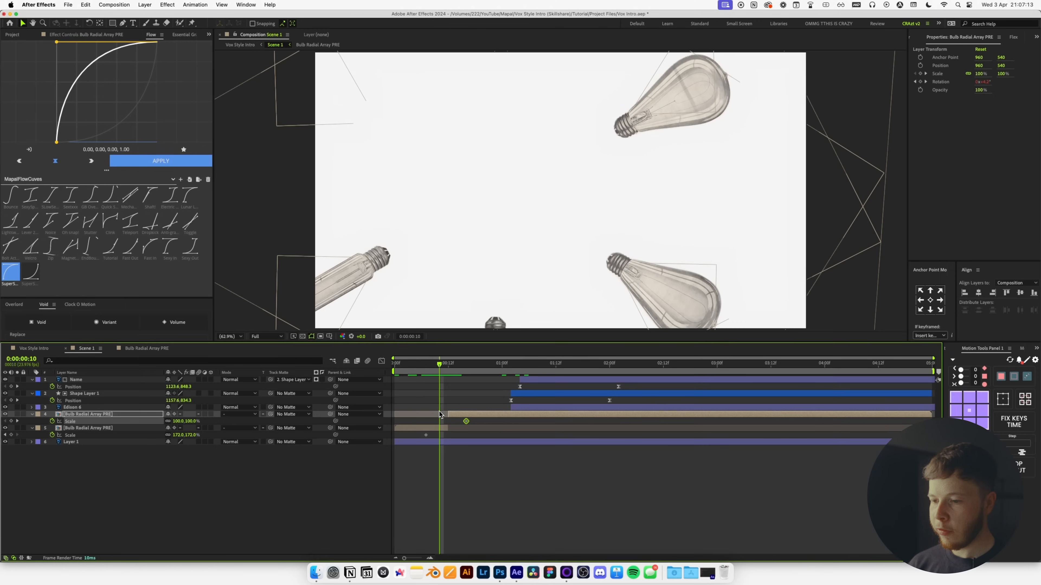
left_click(435, 430)
left_click_drag(178, 435, 165, 435)
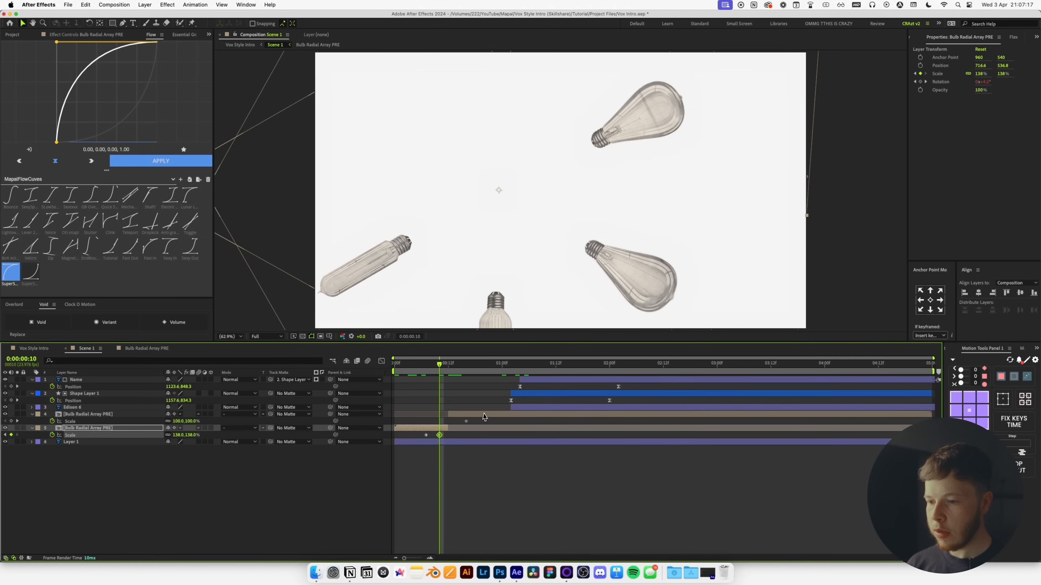
left_click_drag(442, 437, 470, 441)
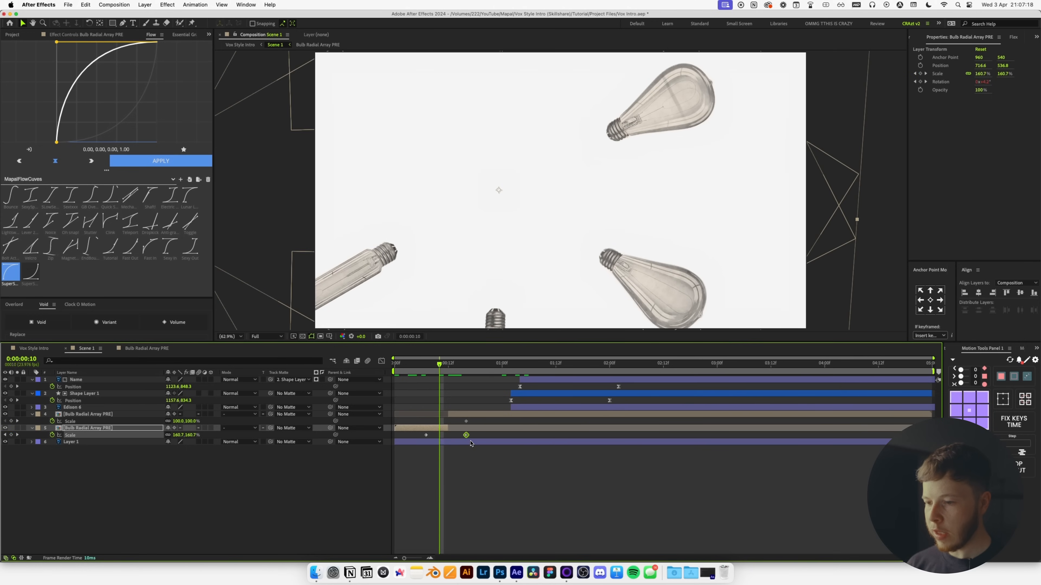
left_click(453, 373)
left_click(462, 416)
left_click_drag(180, 422, 193, 423)
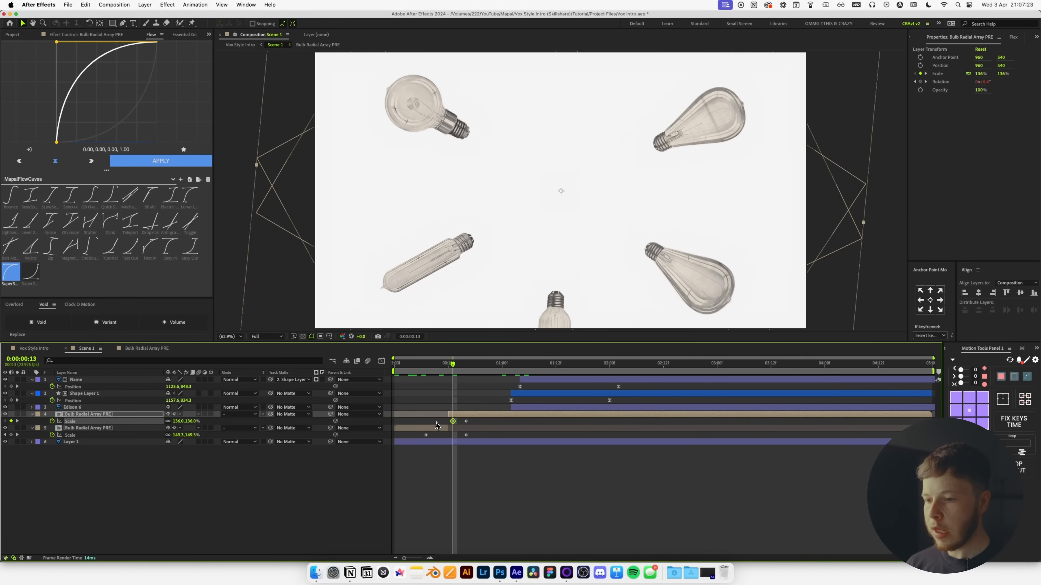
left_click_drag(455, 426, 430, 427)
Ease both layers' scale keyframes with an S-curve and nudge them one frame later.
left_click_drag(498, 450, 410, 418)
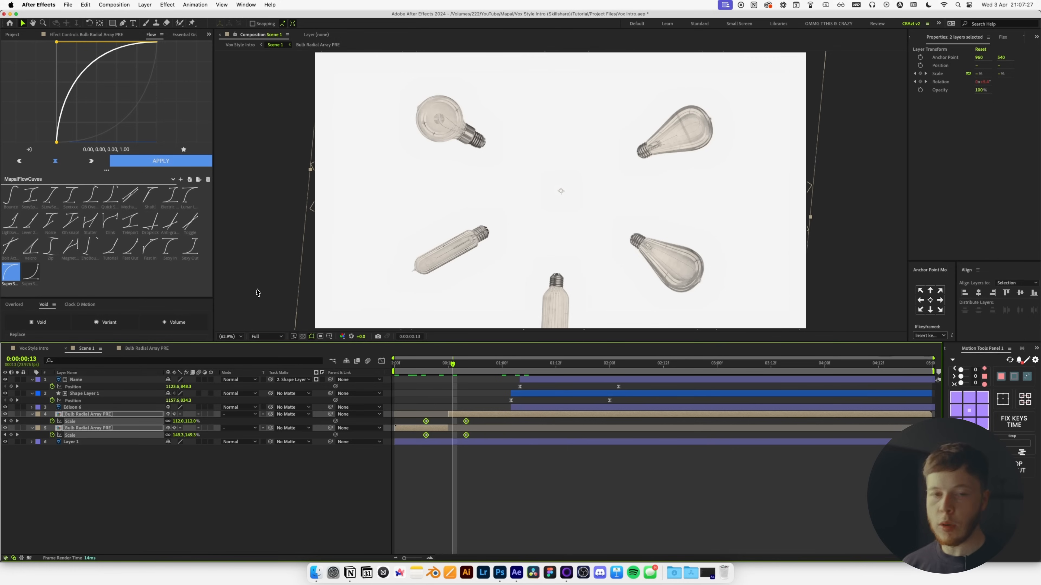
double_click(31, 195)
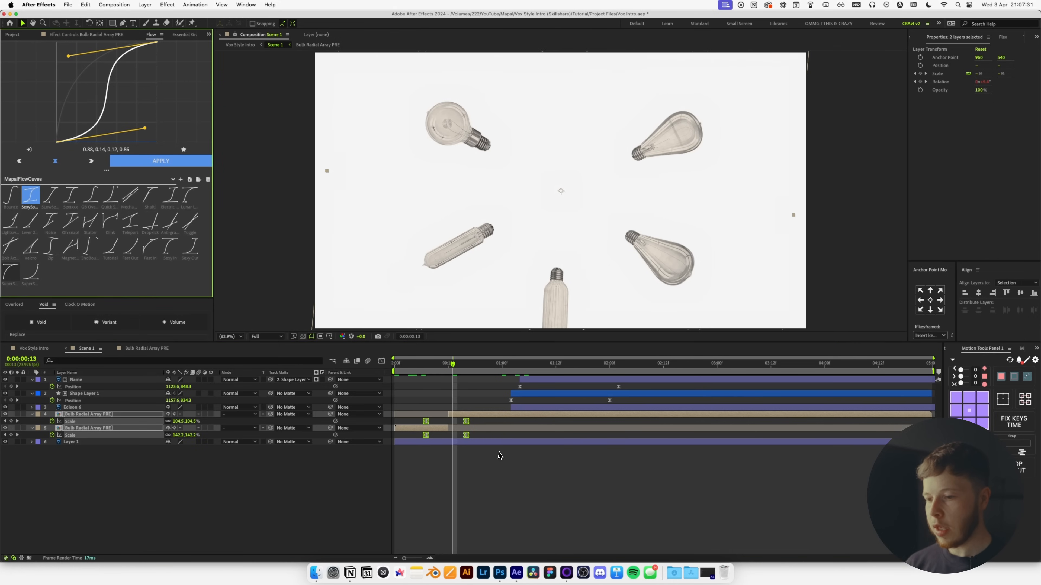
key("alt+Right")
left_click_drag(433, 366, 402, 373)
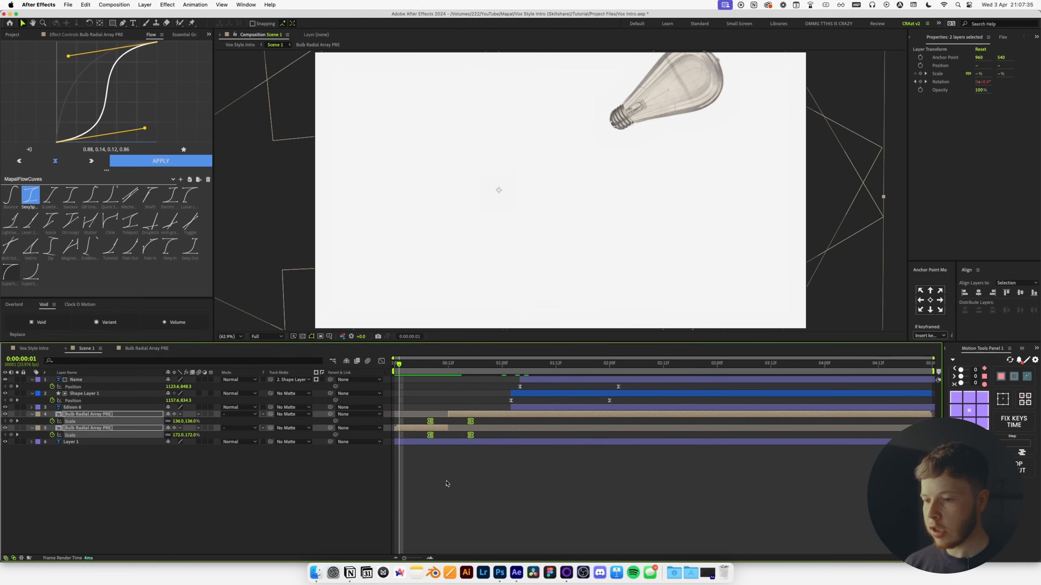
Play back the composition preview from near the start.
left_click(447, 484)
key("space")
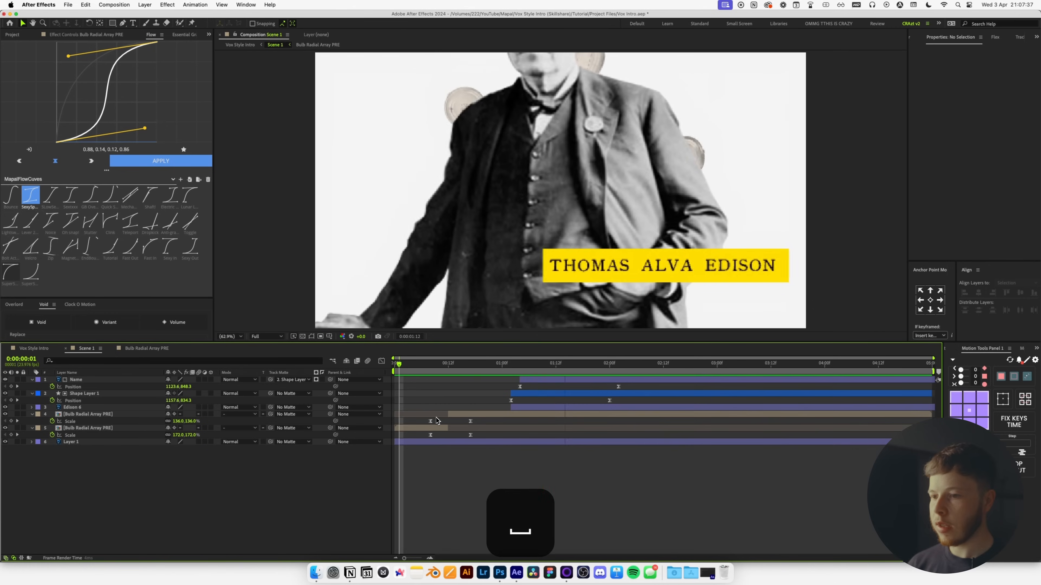
left_click(393, 368)
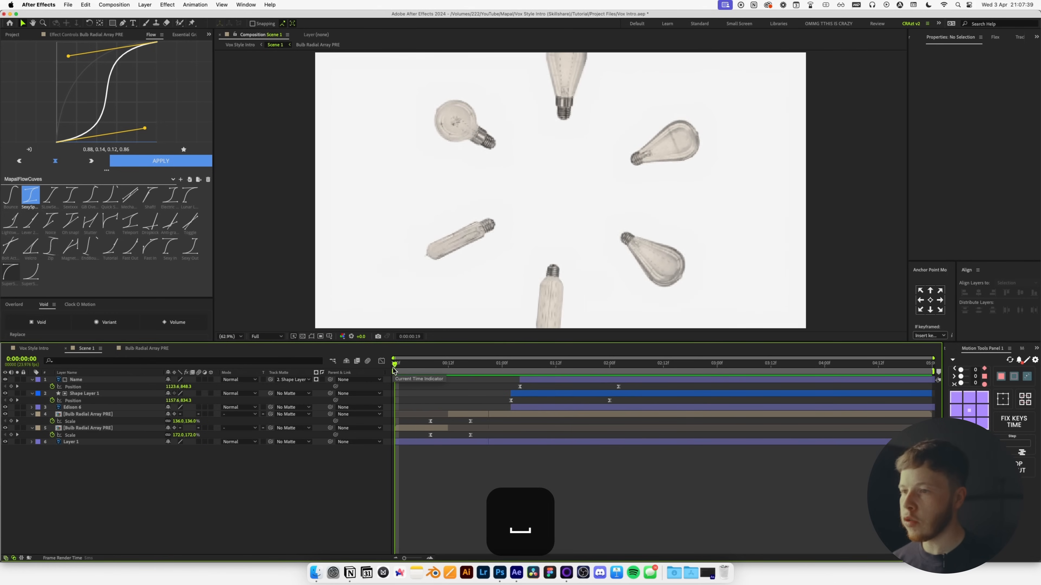
key("space")
left_click(405, 371)
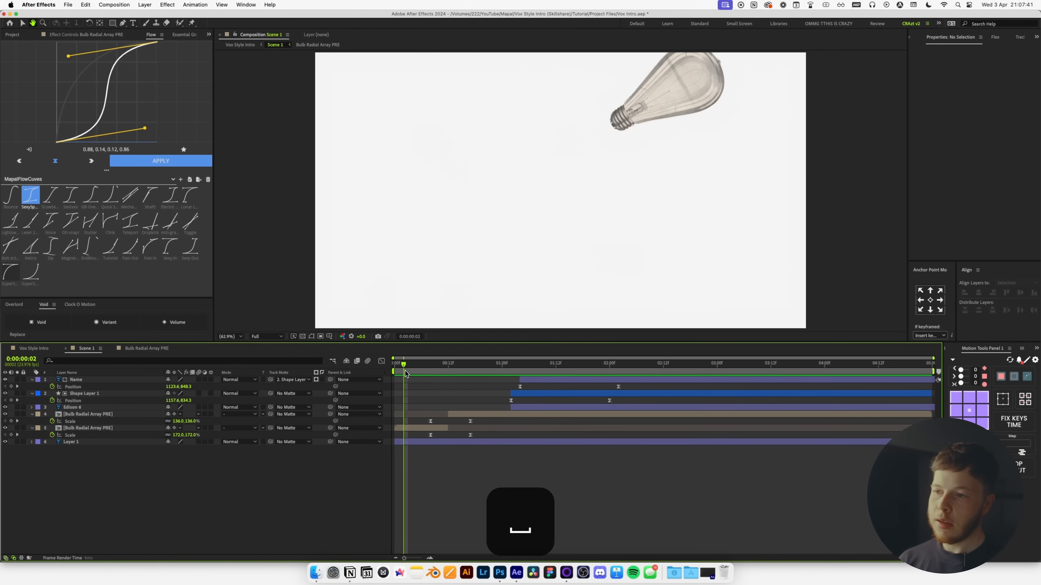
key("space")
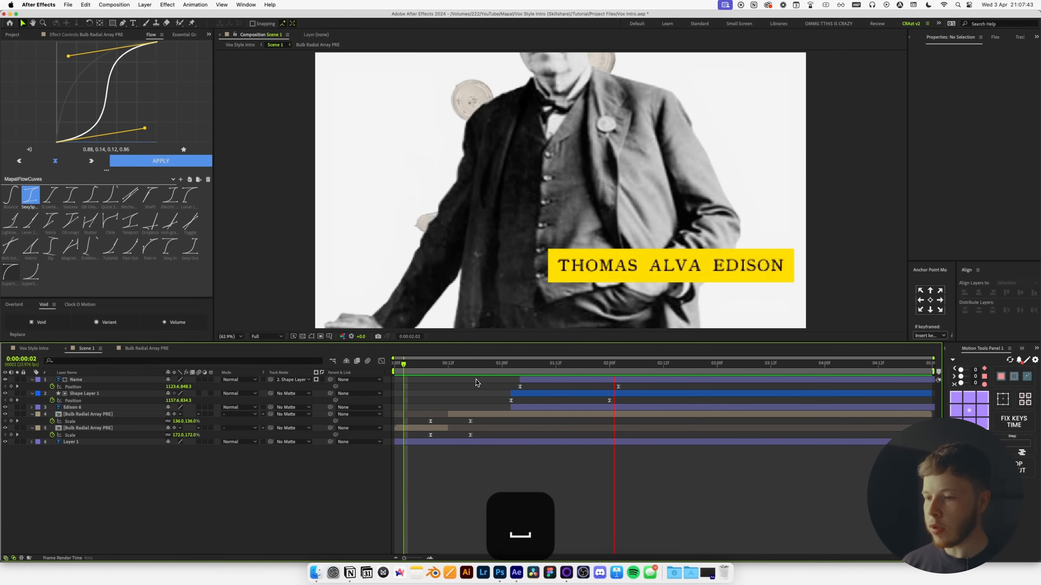
Undo the last two layer timing changes and replay the preview.
left_click(530, 407)
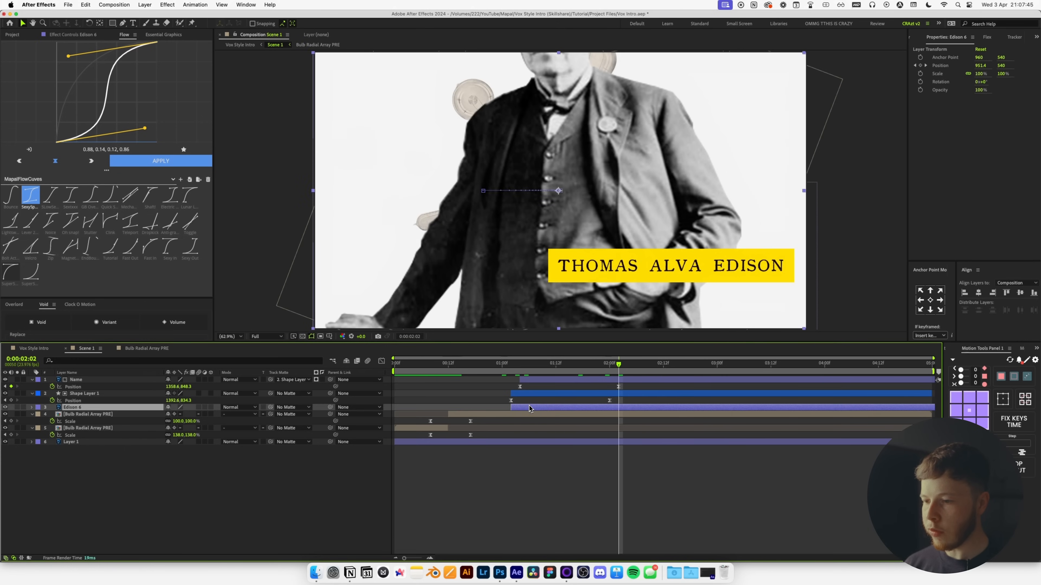
key("super+z")
key("super+z")
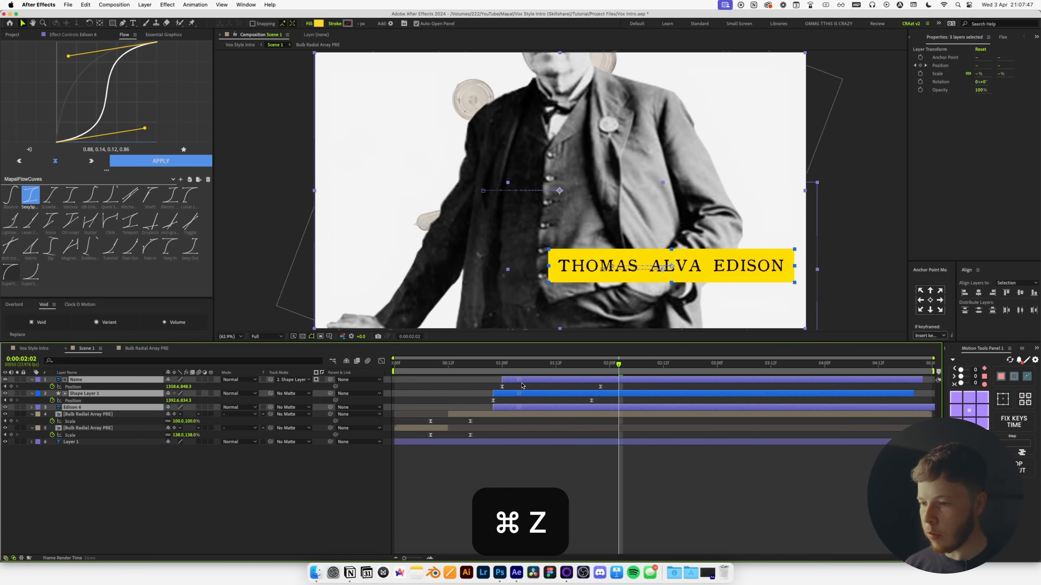
key("super+z")
key("space")
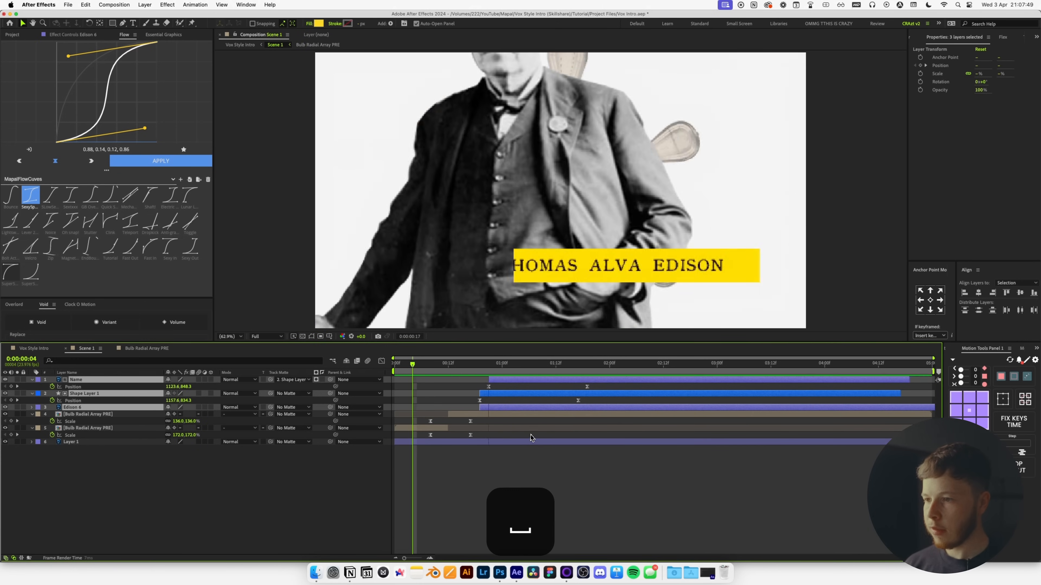
key("space")
left_click(525, 477)
Start the Edison photo two frames earlier, then shift the photo and title layers slightly later.
left_click_drag(498, 408, 489, 409)
key("space")
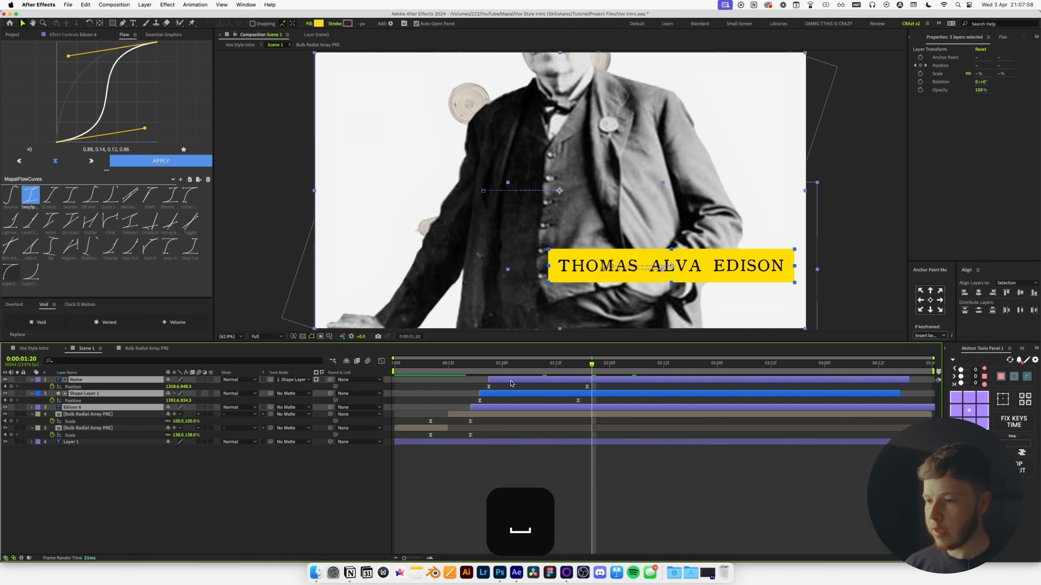
left_click_drag(515, 382, 520, 381)
left_click(498, 471)
key("space")
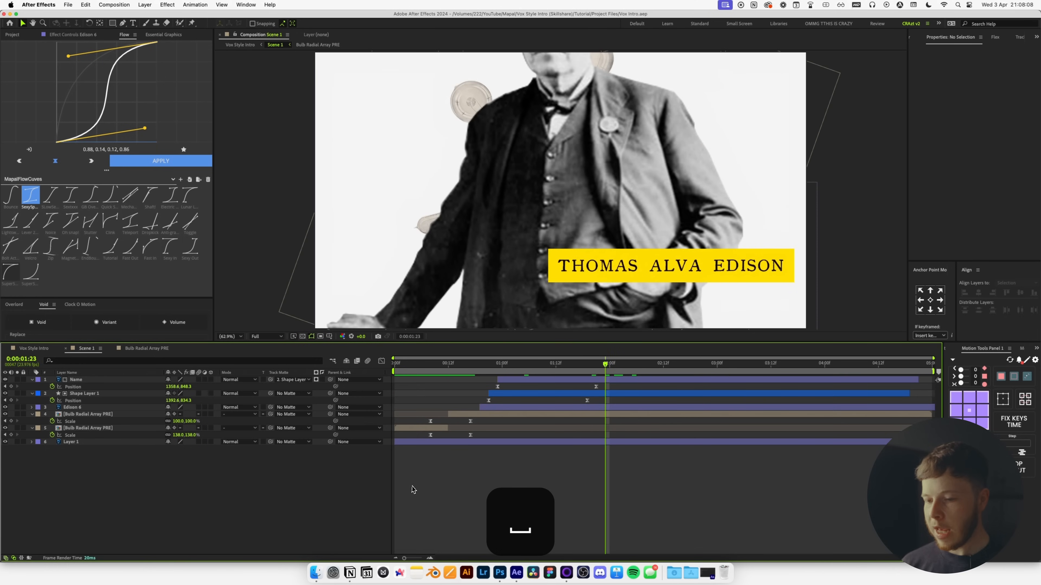
left_click(316, 572)
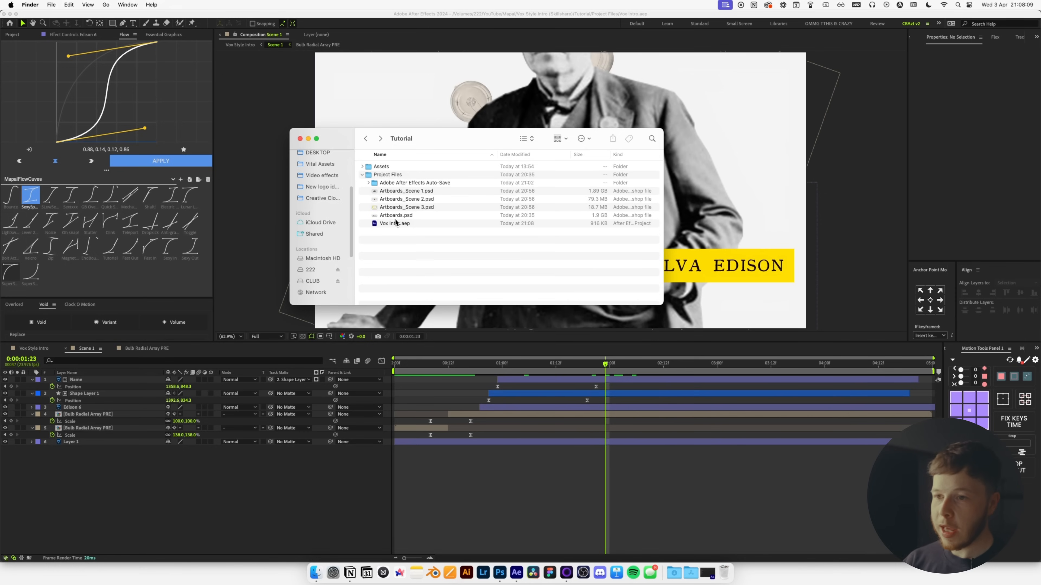
Drag Hand Drawn.tif from Tutorial > Assets > Textures into Scene 1 as the top layer.
double_click(369, 168)
double_click(384, 175)
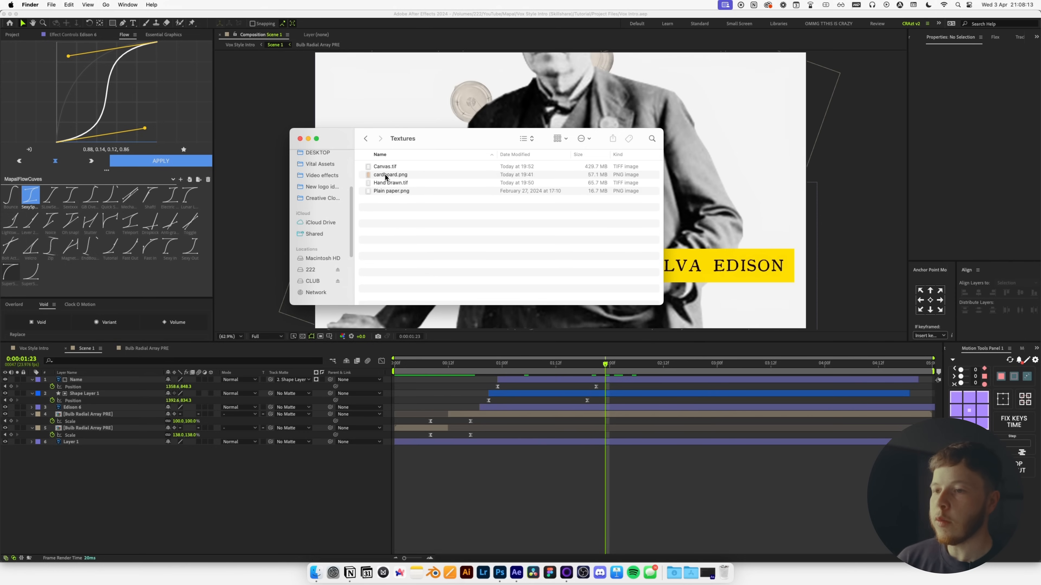
left_click(385, 183)
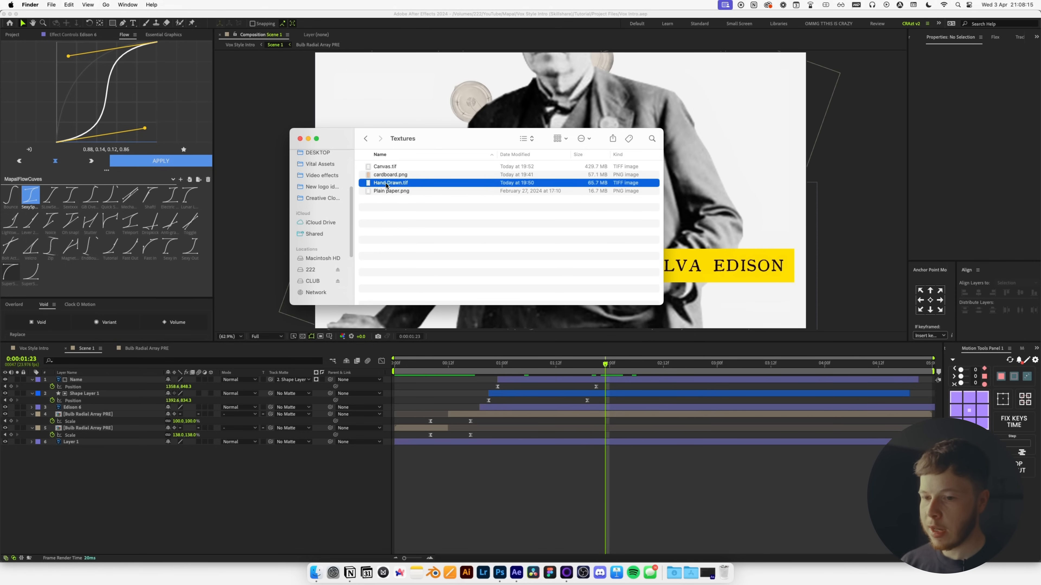
left_click_drag(171, 506, 179, 500)
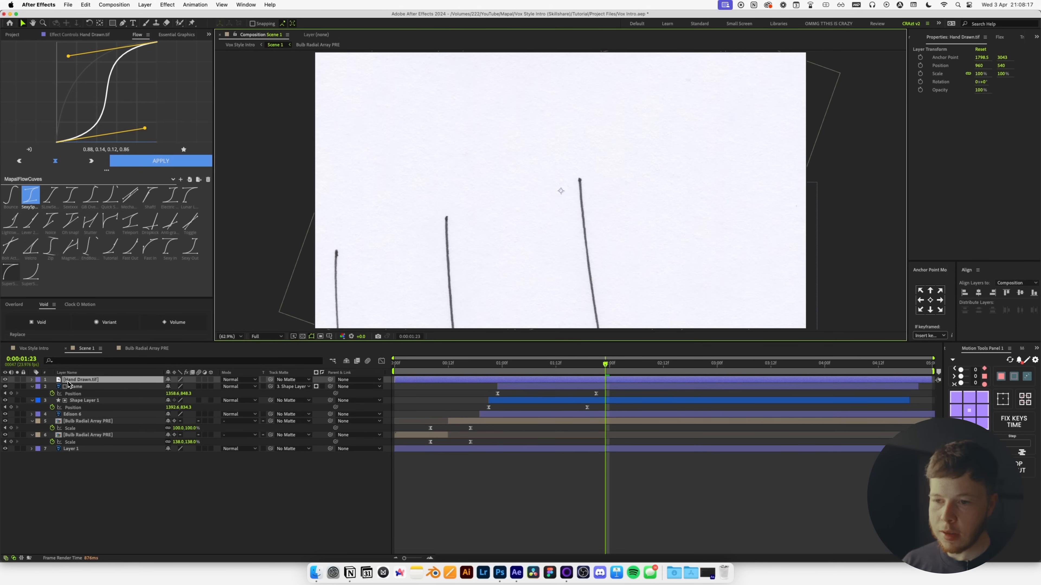
Position the Hand Drawn.tif layer so the bulb sketch sits left of Edison.
mouse_move(465, 321)
left_mouse_down()
mouse_move(525, 186)
mouse_move(514, 109)
left_mouse_up()
left_click_drag(567, 320, 559, 90)
left_click_drag(613, 298, 600, 141)
left_click_drag(805, 211, 598, 212)
mouse_move(779, 132)
left_mouse_down()
mouse_move(574, 196)
mouse_move(590, 213)
left_mouse_up()
Apply Color Key and Levels to Hand Drawn.tif, with Levels ordered before Color Key.
left_click(75, 382)
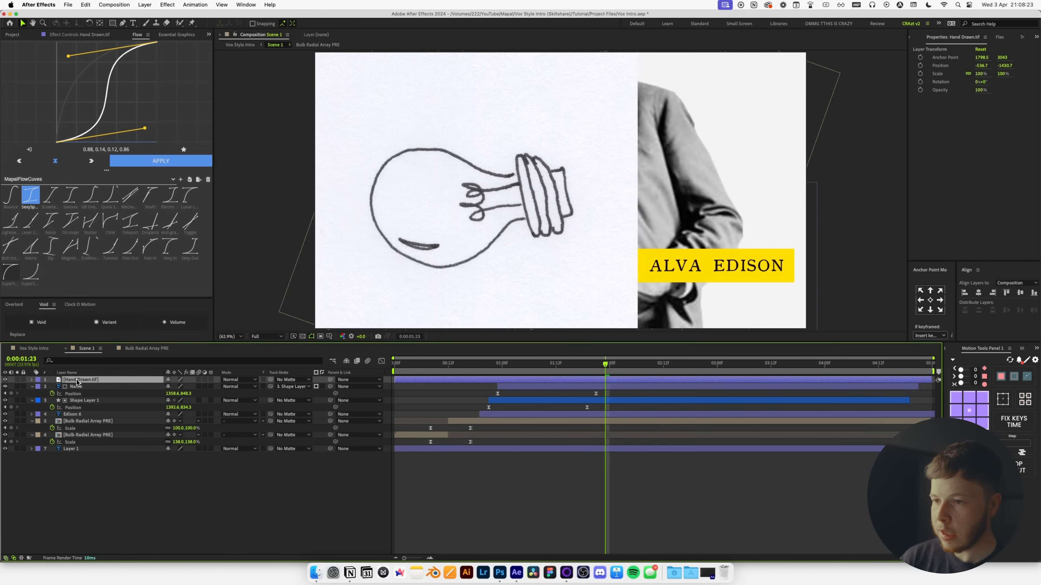
key("ctrl+space")
type("color")
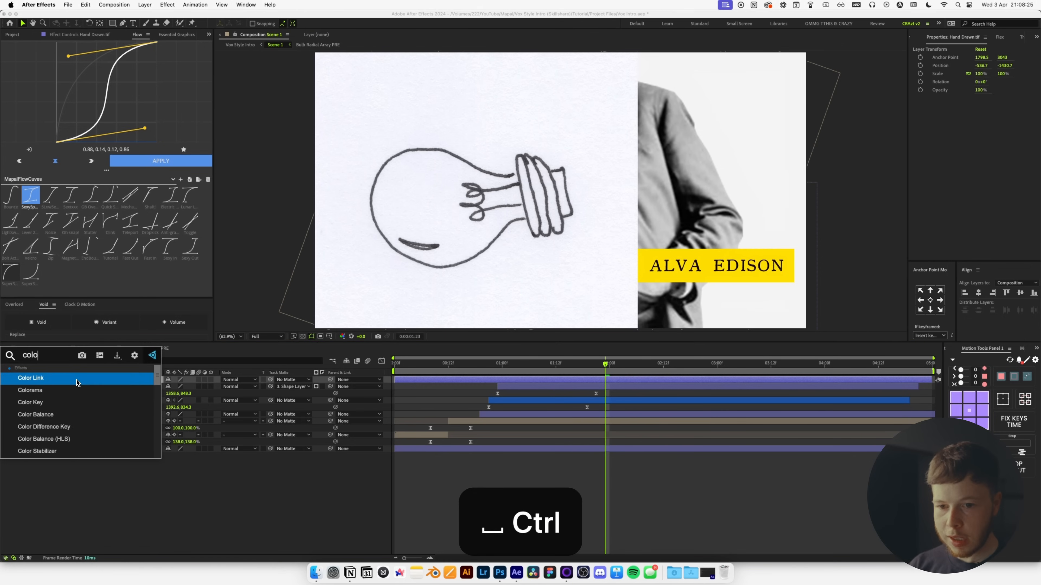
key("Down")
key("Down")
key("Return")
key("ctrl+space")
type("levels")
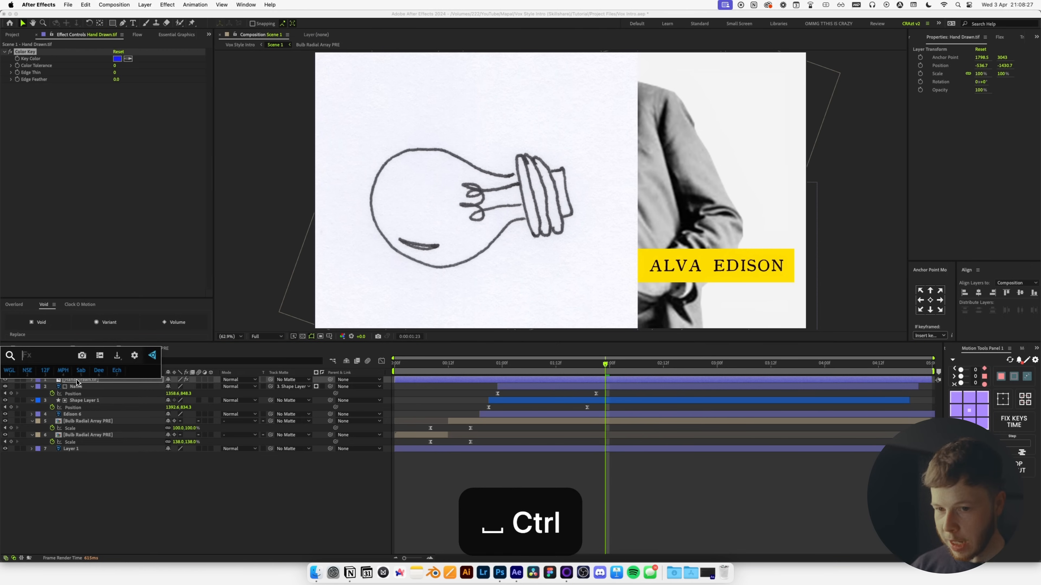
key("Return")
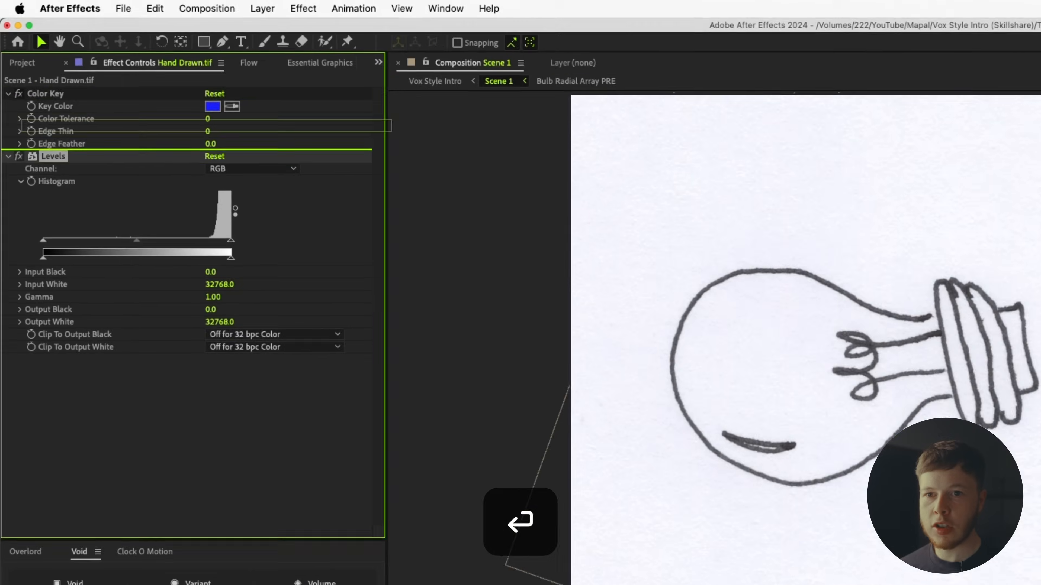
left_click_drag(26, 84, 43, 53)
Adjust Levels black and white points, then key out the white paper at tolerance 80.
left_click_drag(62, 203, 141, 199)
mouse_move(244, 194)
left_mouse_down()
mouse_move(224, 199)
mouse_move(243, 201)
left_mouse_up()
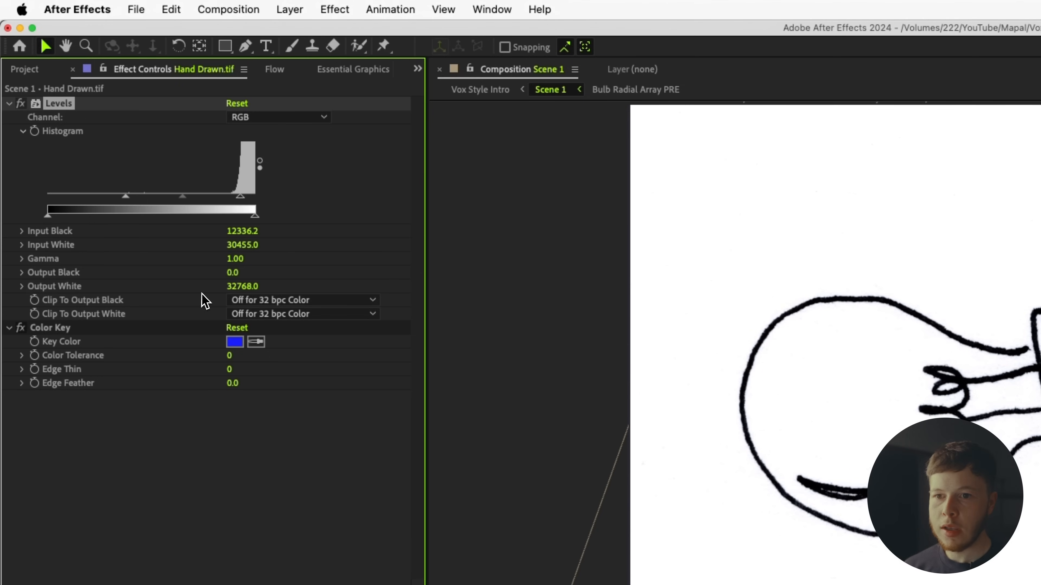
left_click(256, 341)
left_click(799, 236)
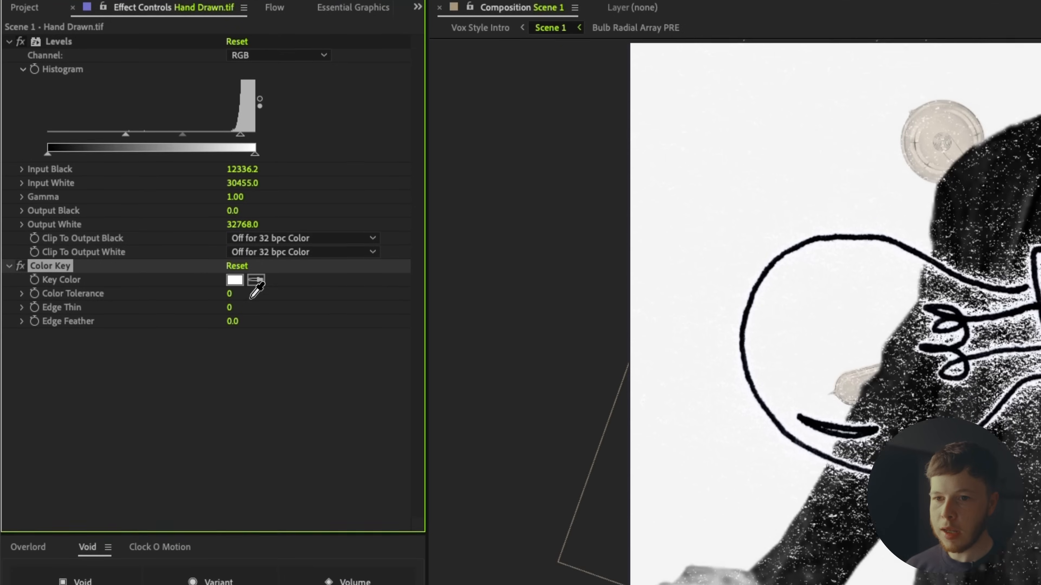
left_click_drag(230, 295, 270, 288)
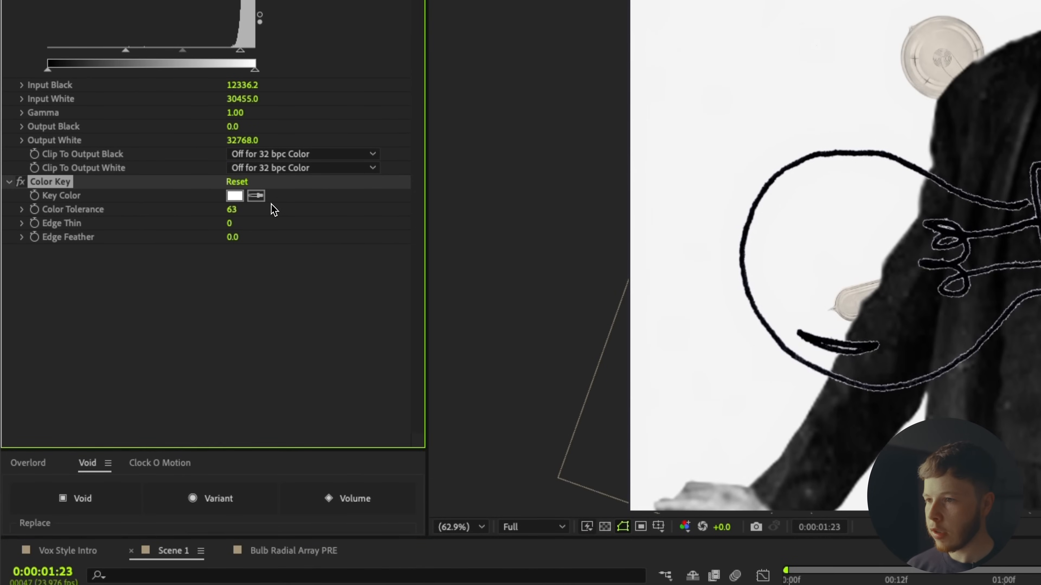
left_click_drag(284, 200, 283, 202)
Add a Fill effect with black as the fill colour for the drawn lines.
key("ctrl+space")
type("fill")
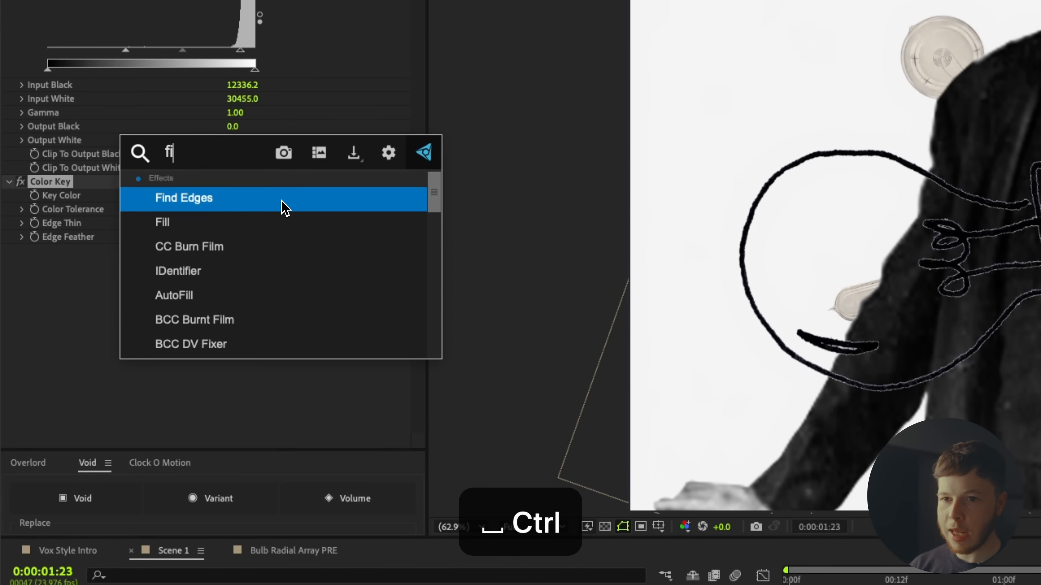
key("Return")
left_click(240, 296)
left_click_drag(567, 463, 540, 488)
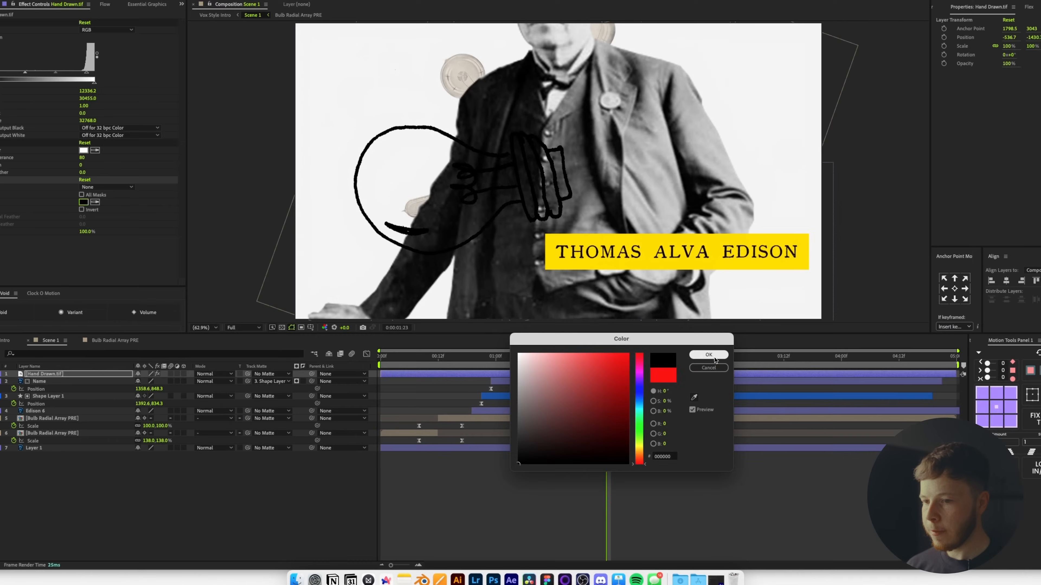
left_click(714, 358)
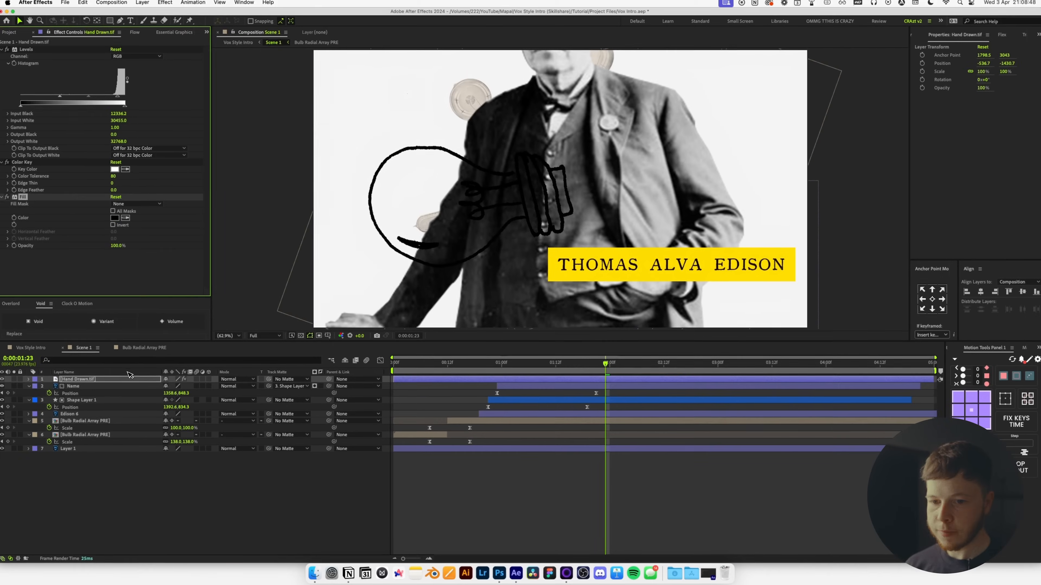
Move the Hand Drawn.tif anchor point onto the bulb using Pan Behind.
left_click(88, 374)
key("r")
key("y")
scroll(549, 189, "down", 1)
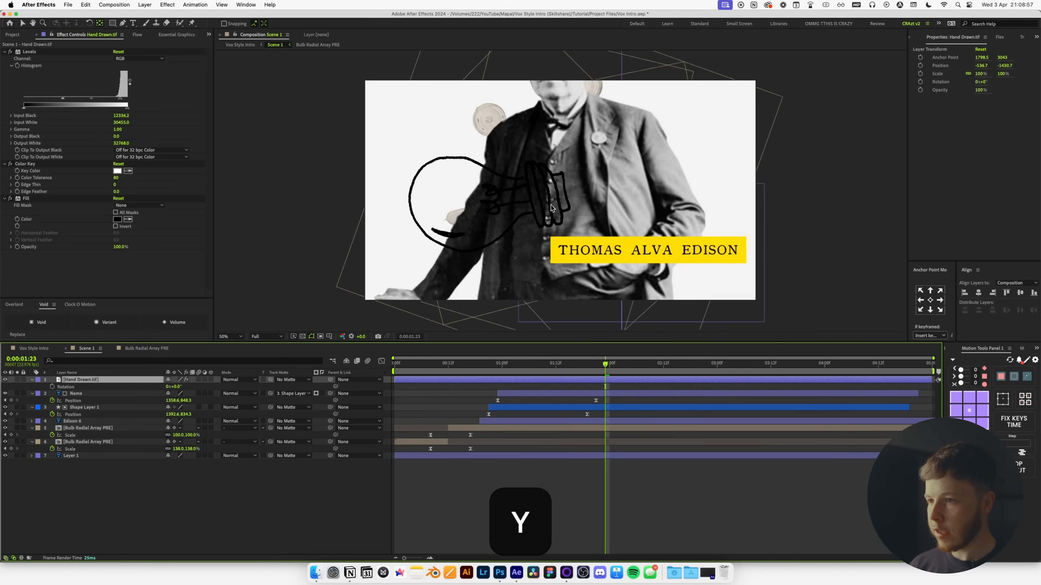
scroll(551, 207, "down", 2)
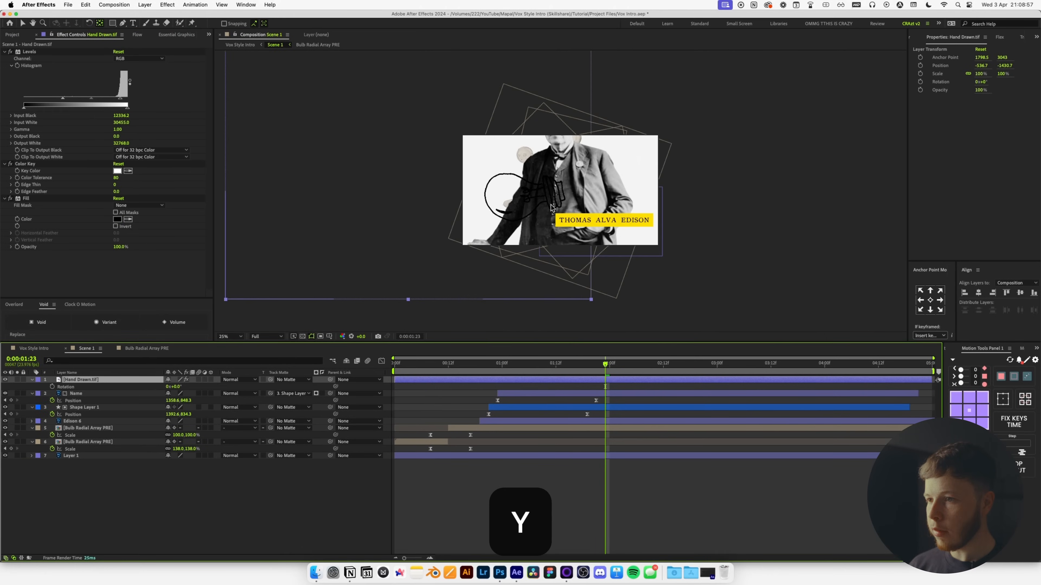
scroll(515, 189, "down", 1)
left_click_drag(484, 90, 518, 136)
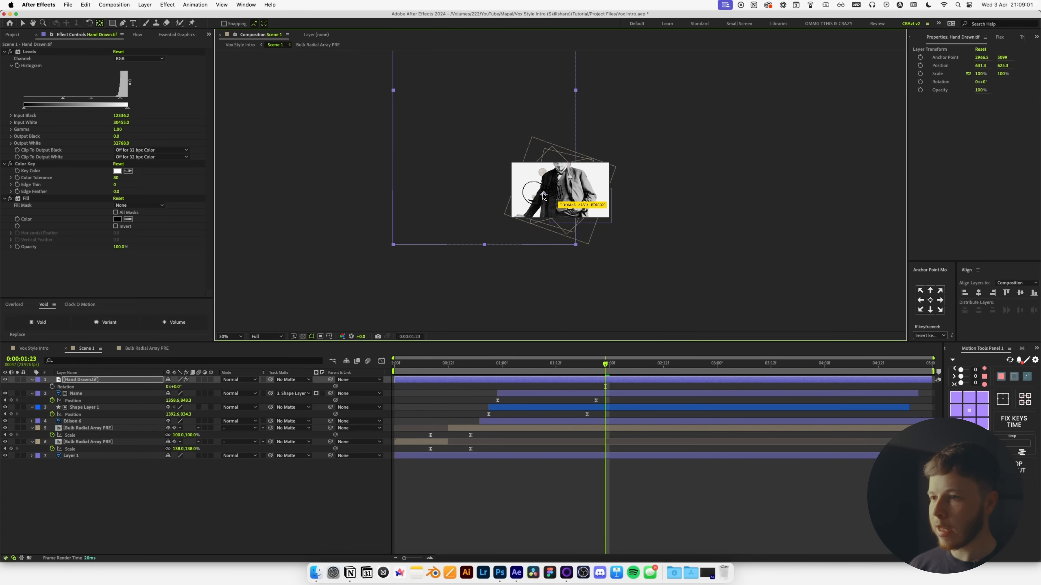
scroll(543, 197, "up", 3)
Rotate the bulb sketch to 81° and shift it toward the upper left.
key("r")
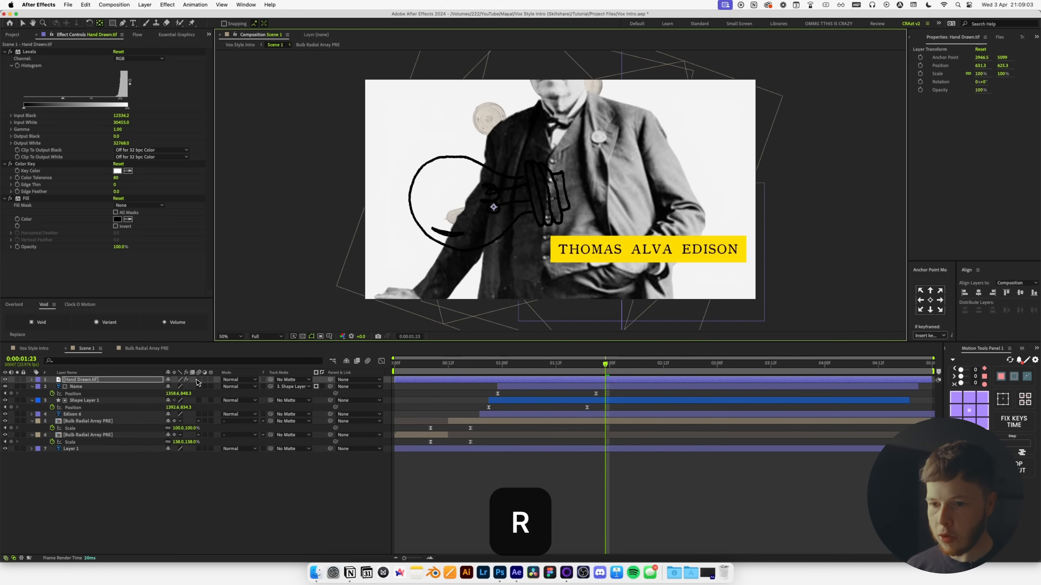
key("r")
mouse_move(177, 387)
left_mouse_down()
mouse_move(231, 388)
mouse_move(212, 389)
left_mouse_up()
key("v")
mouse_move(502, 269)
left_mouse_down()
mouse_move(432, 216)
mouse_move(412, 178)
mouse_move(430, 193)
left_mouse_up()
Place the sketch below Edison at 6% opacity, easing key tolerance and Levels white point.
mouse_move(81, 380)
left_mouse_down()
mouse_move(75, 467)
mouse_move(90, 452)
left_mouse_up()
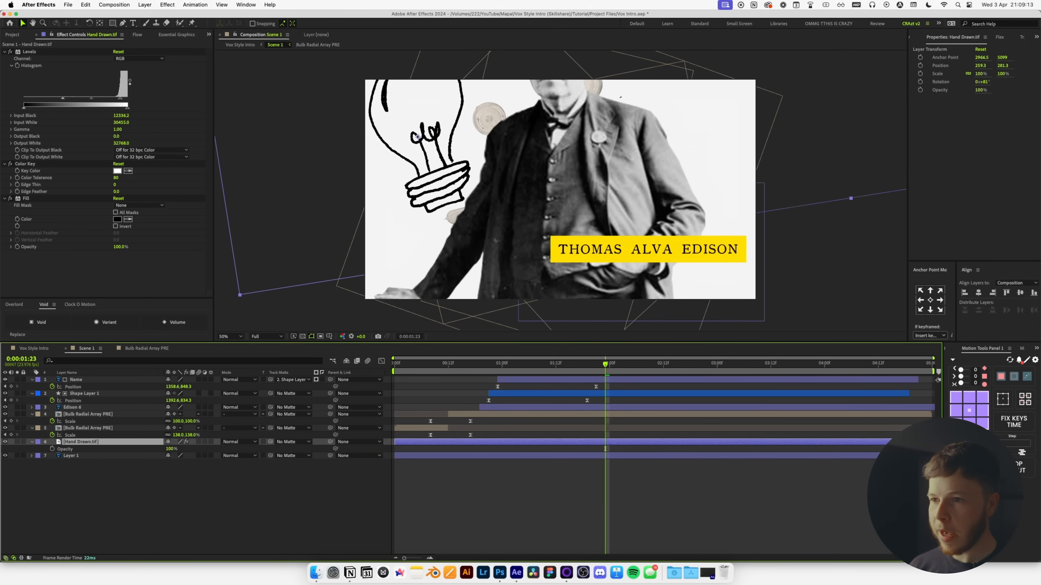
left_click_drag(169, 449, 149, 450)
left_click_drag(116, 178, 112, 181)
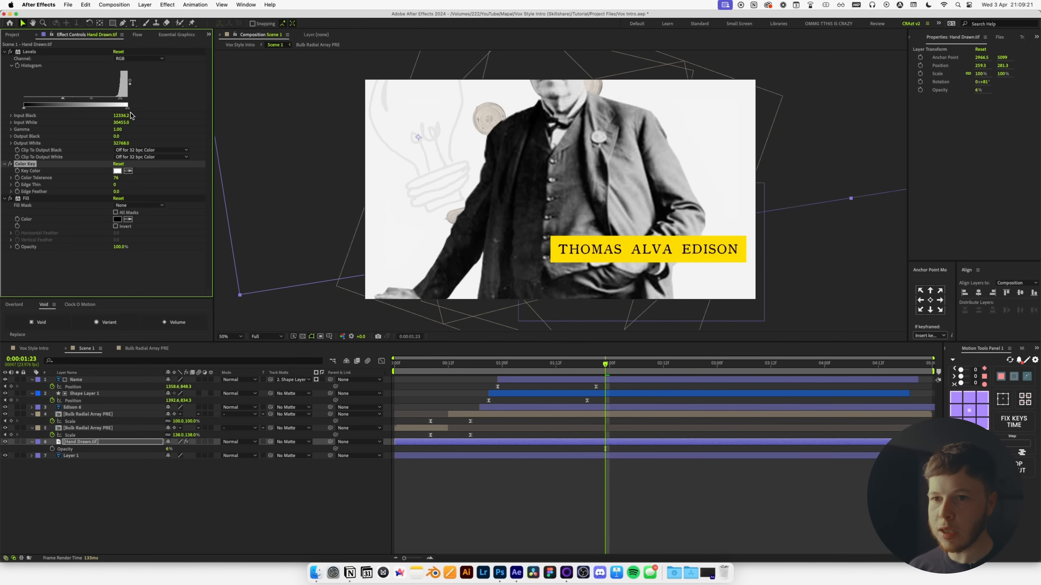
left_click_drag(124, 102, 118, 106)
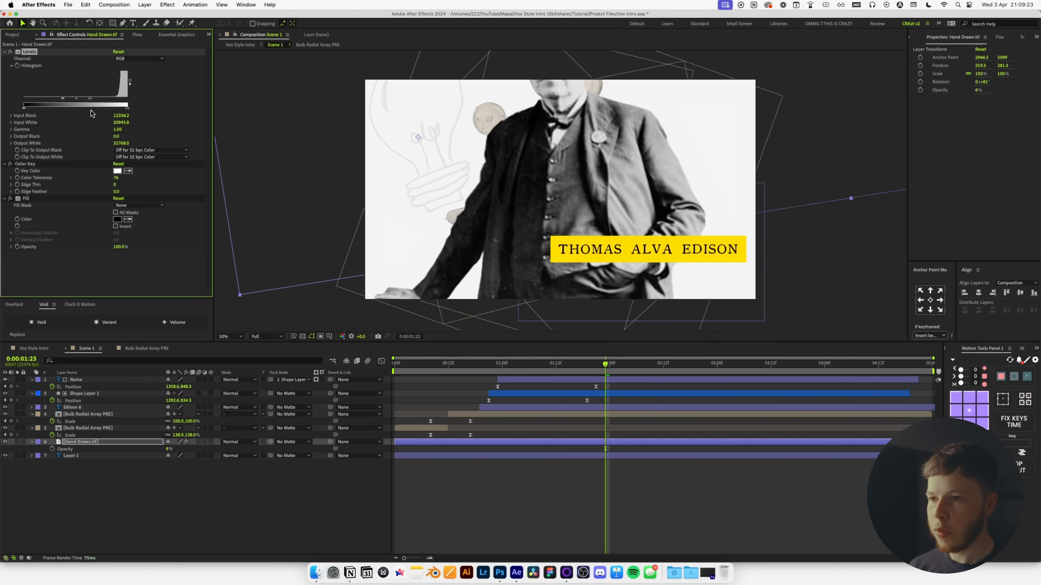
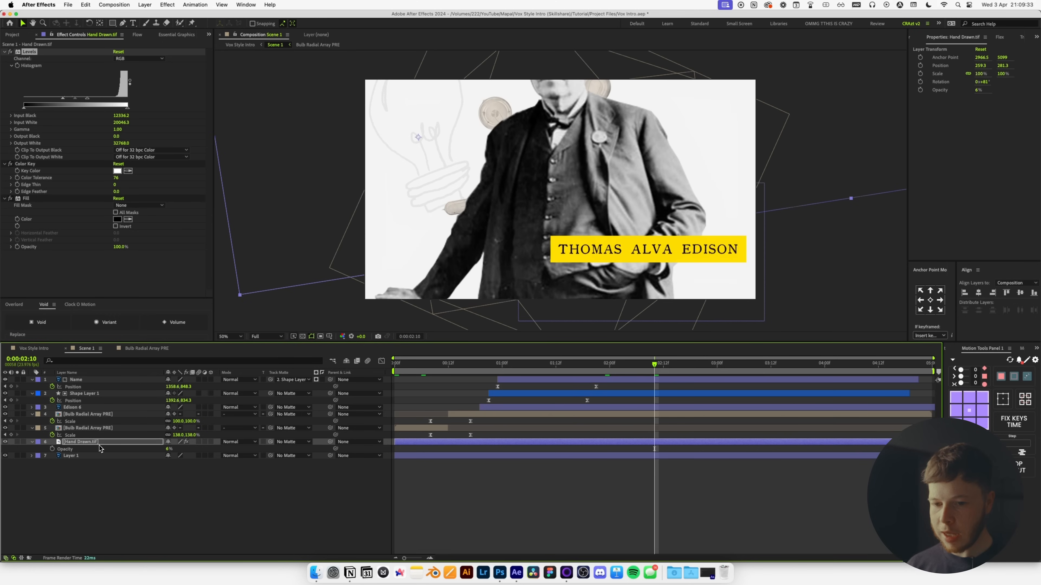
Show the Hand Drawn.tif Scale property and return to frame 0.
key("s")
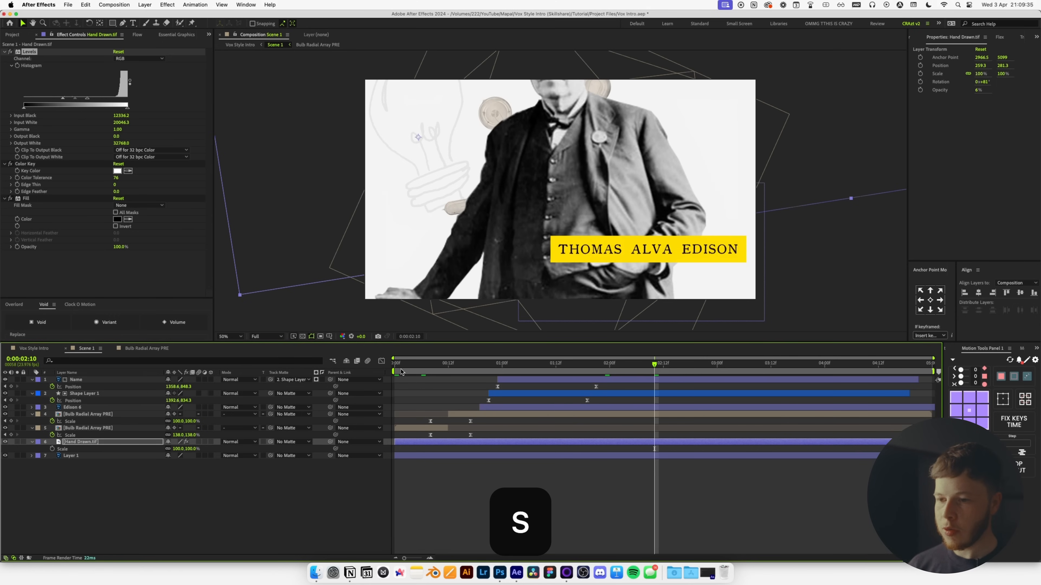
key("Home")
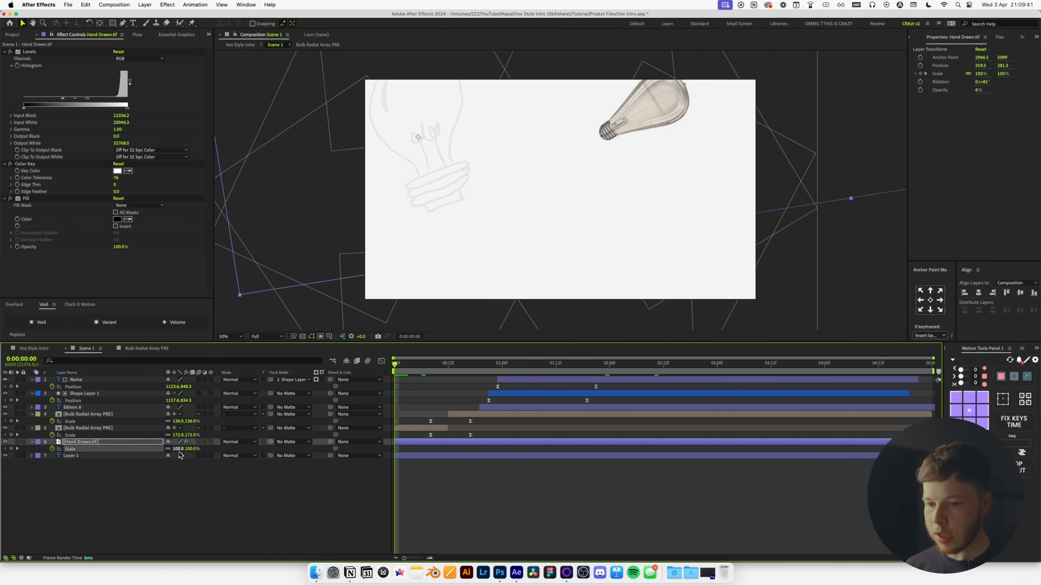
Key the hand-drawn bulb's Scale at 112% on frame 0 and preview the shrink.
left_click_drag(179, 450, 228, 456)
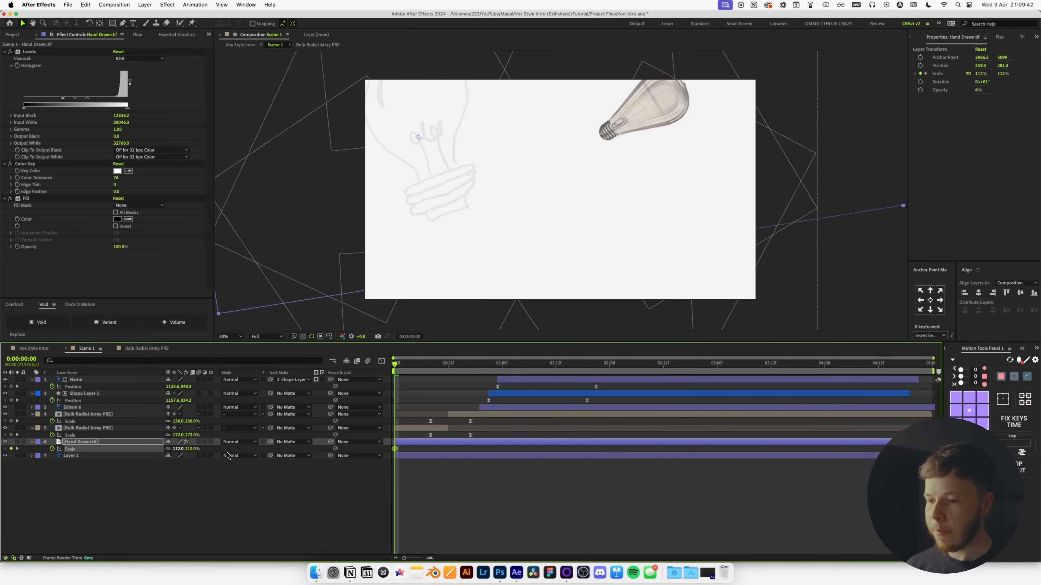
left_click(534, 472)
key("space")
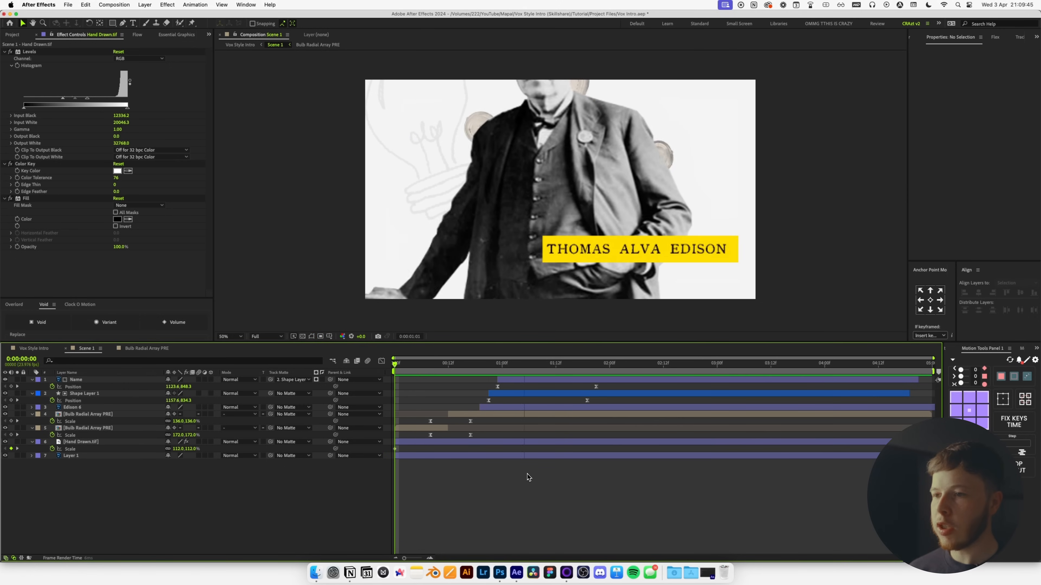
key("space")
Retime the ending Scale keyframe, previewing until the shrink pace looks right.
left_click(799, 451)
left_click_drag(799, 450, 641, 450)
key("space")
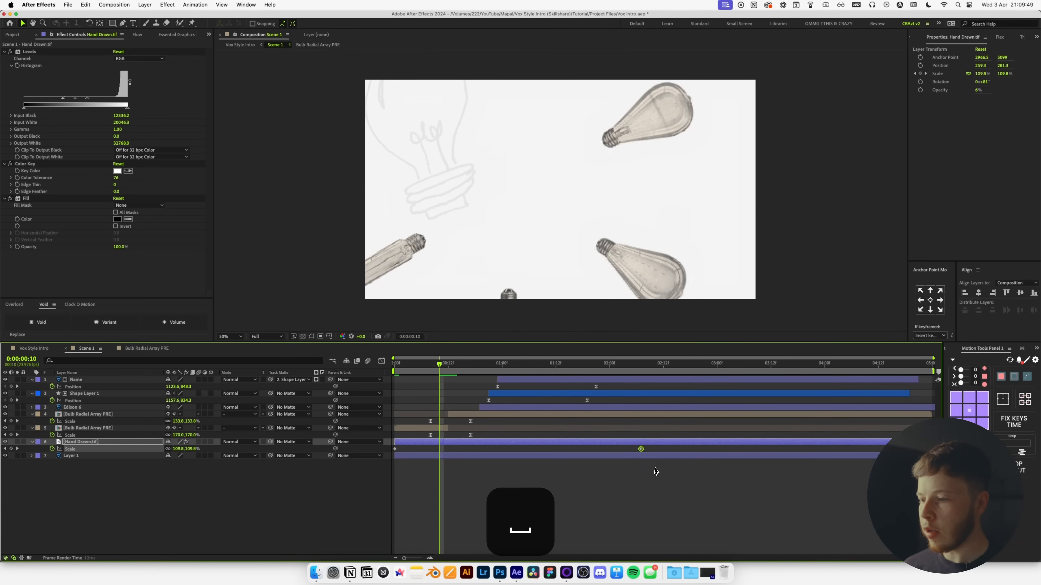
key("space")
left_click_drag(641, 450, 672, 449)
key("space")
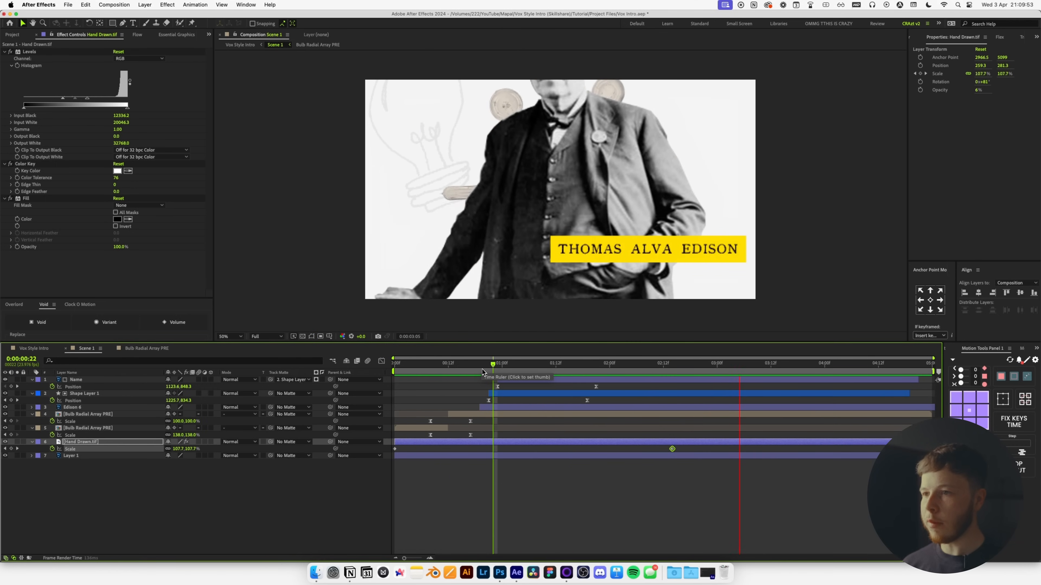
left_click(120, 496)
key("u")
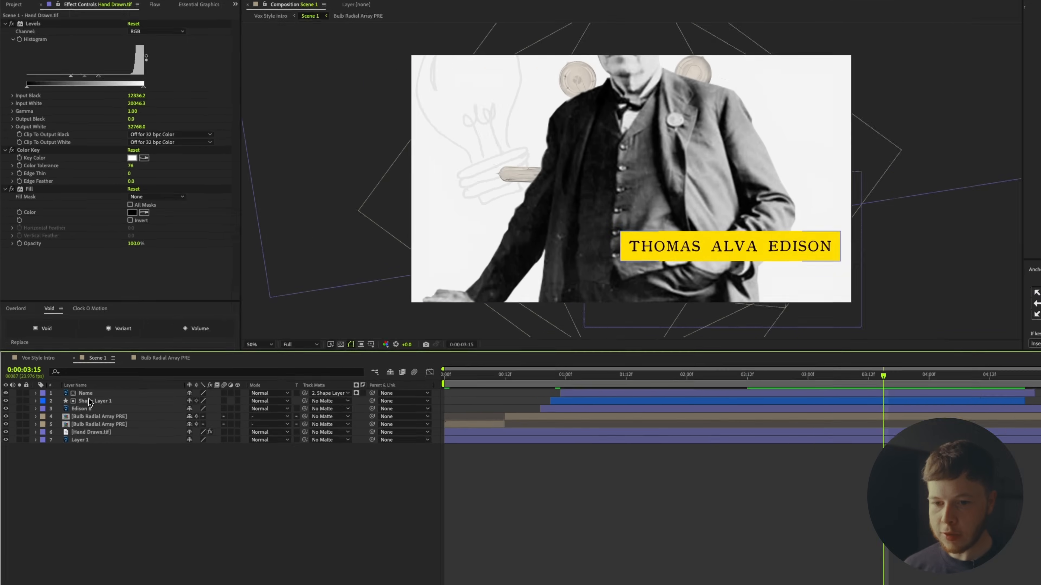
Apply Turbulent Displace to Shape Layer 1 with Amount 30 and Size 2.
left_click(78, 387)
key("ctrl+space")
type("tubr")
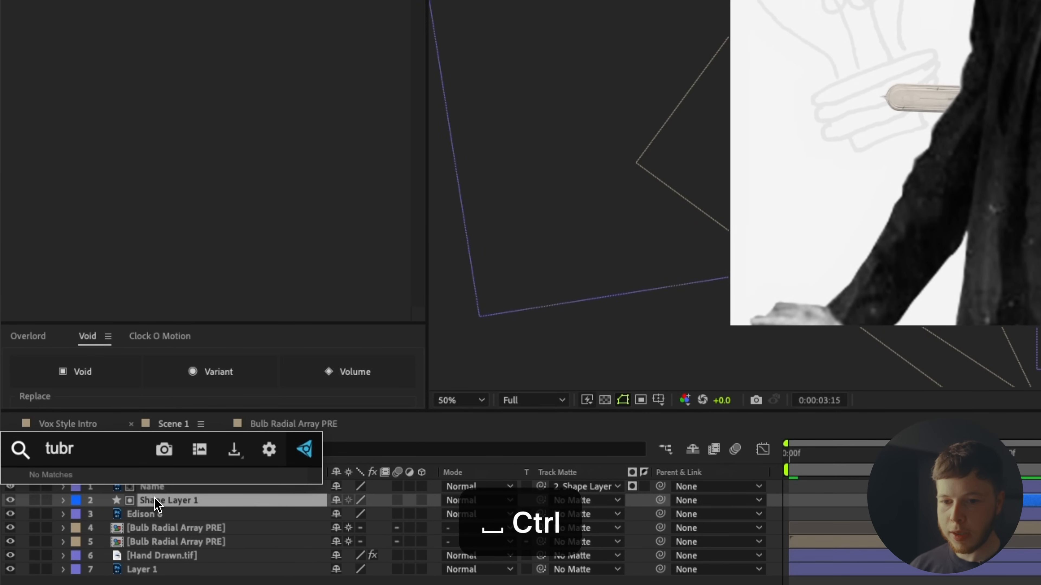
key("BackSpace")
key("BackSpace")
type("rb")
key("Return")
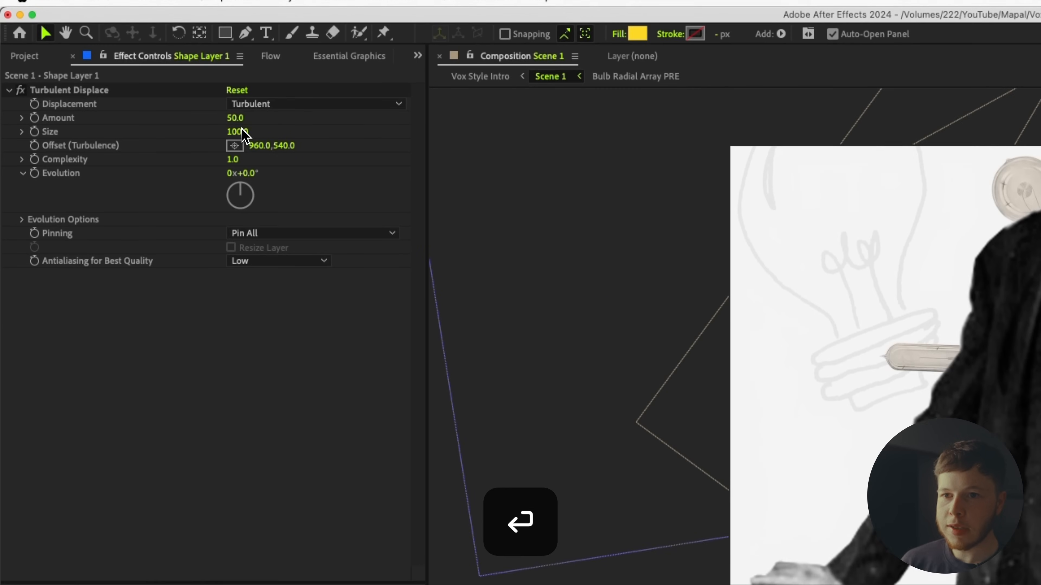
left_click(238, 3)
type("302")
key("Return")
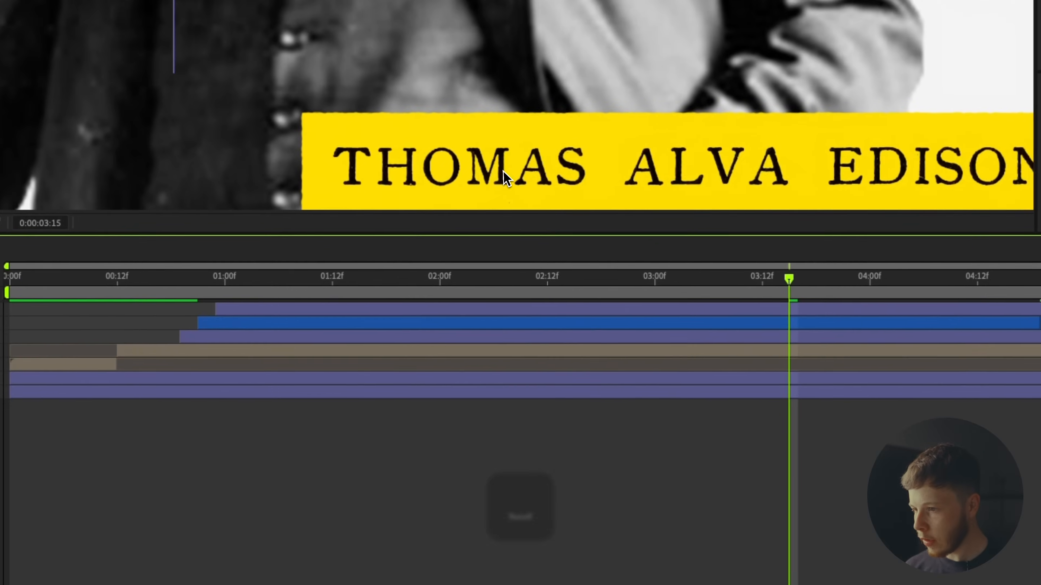
Preview the roughened name box and add an expression to Random Seed.
key("space")
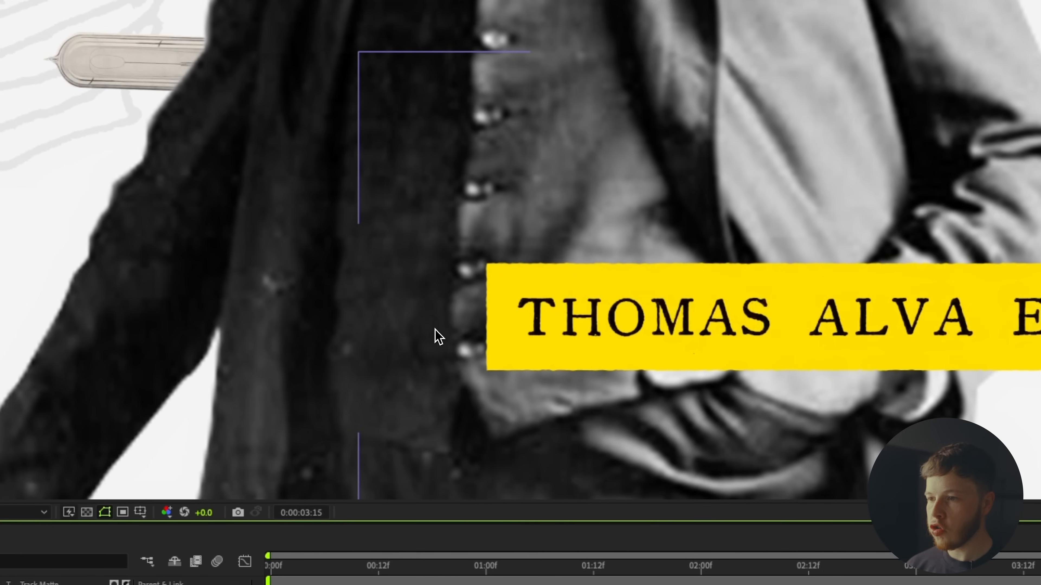
key("space")
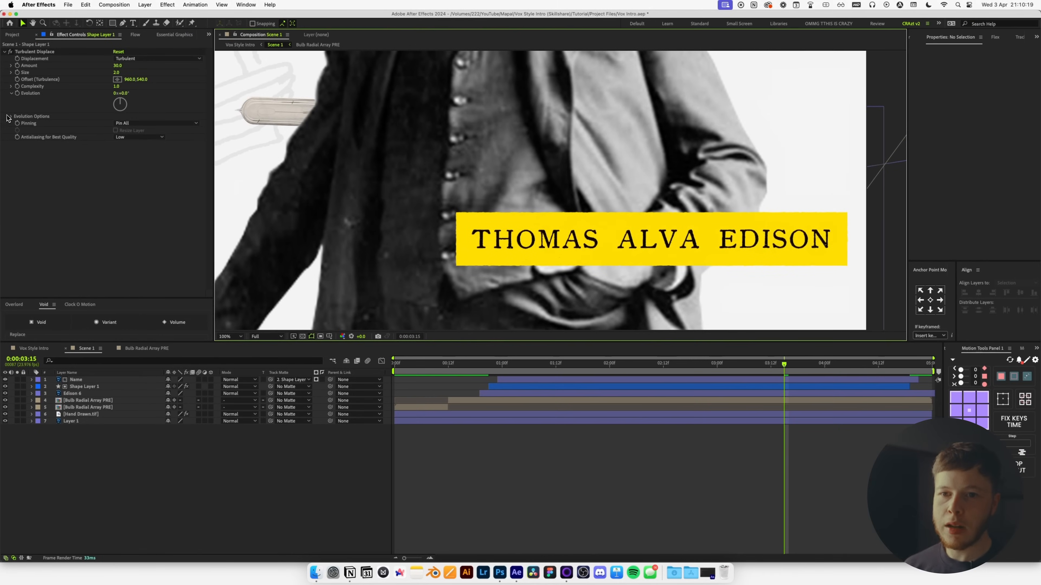
left_click(7, 117)
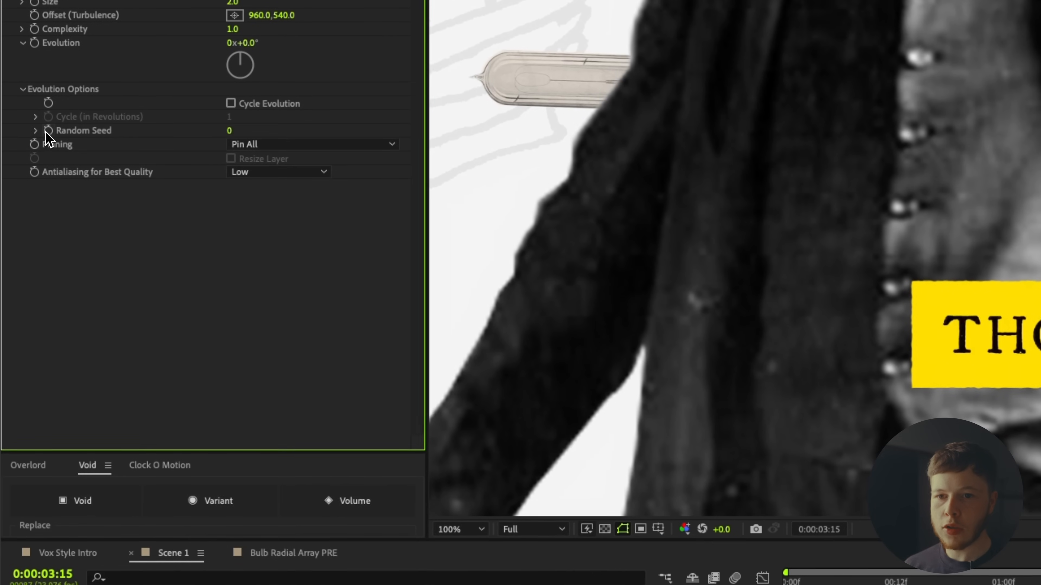
left_click(48, 130, "alt")
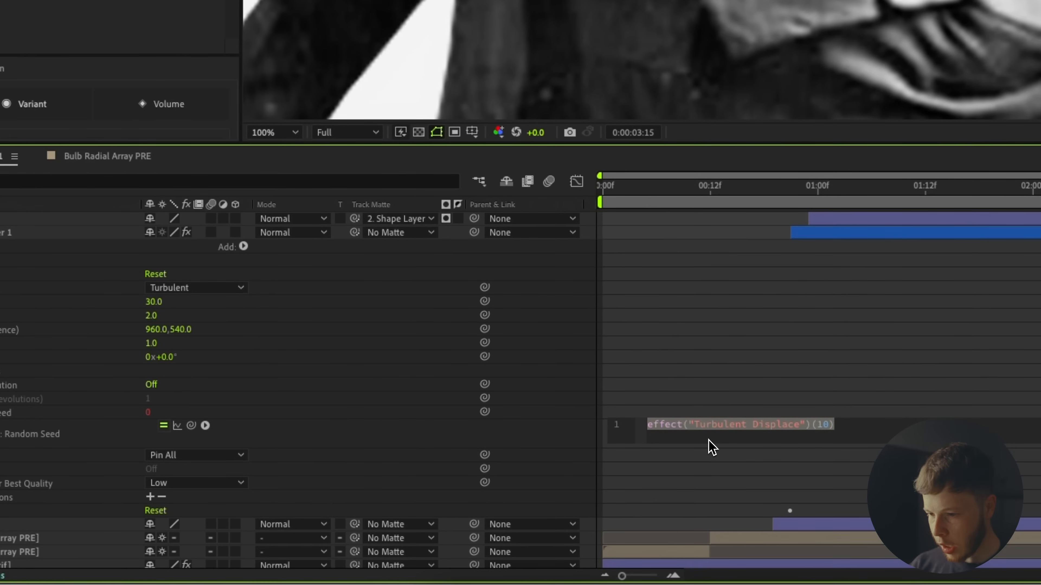
Write the Random Seed expression posterizeTime(6); random(100000).
type("pos")
key("Return")
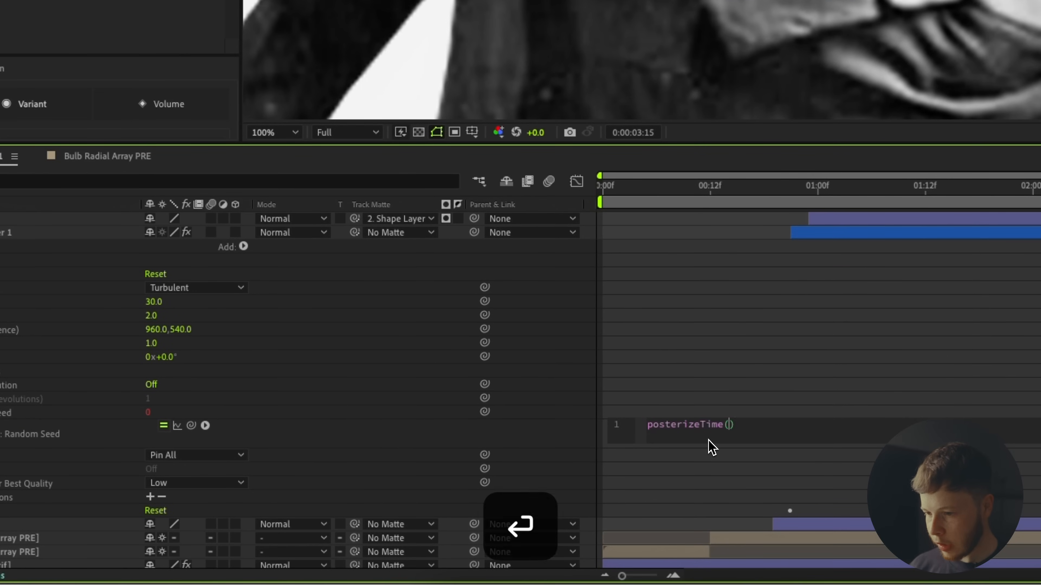
type("6)")
key("Return")
type("wig")
key("BackSpace")
key("BackSpace")
key("BackSpace")
type("ran")
key("Return")
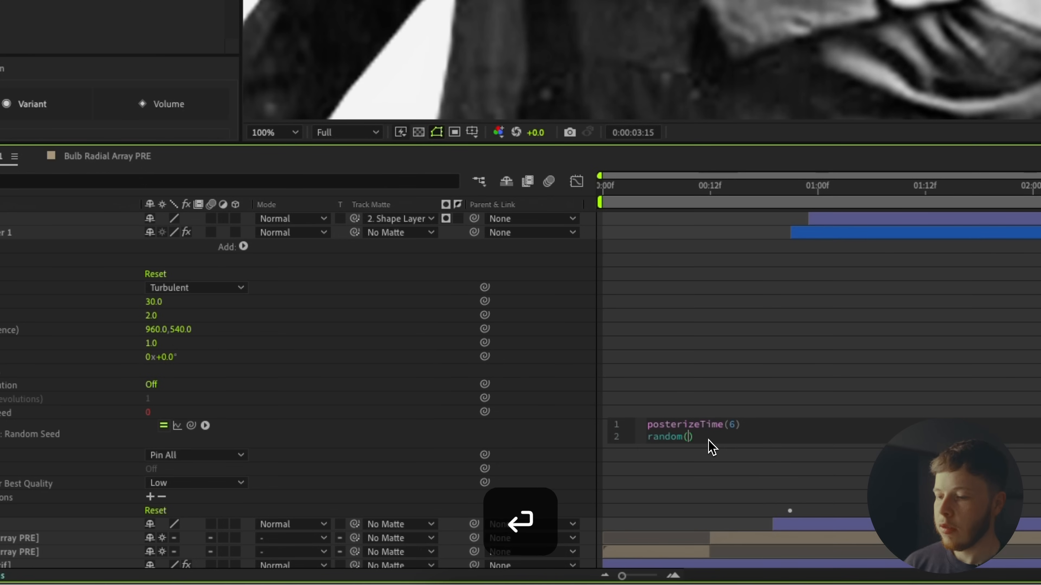
type("100000")
left_click(697, 344)
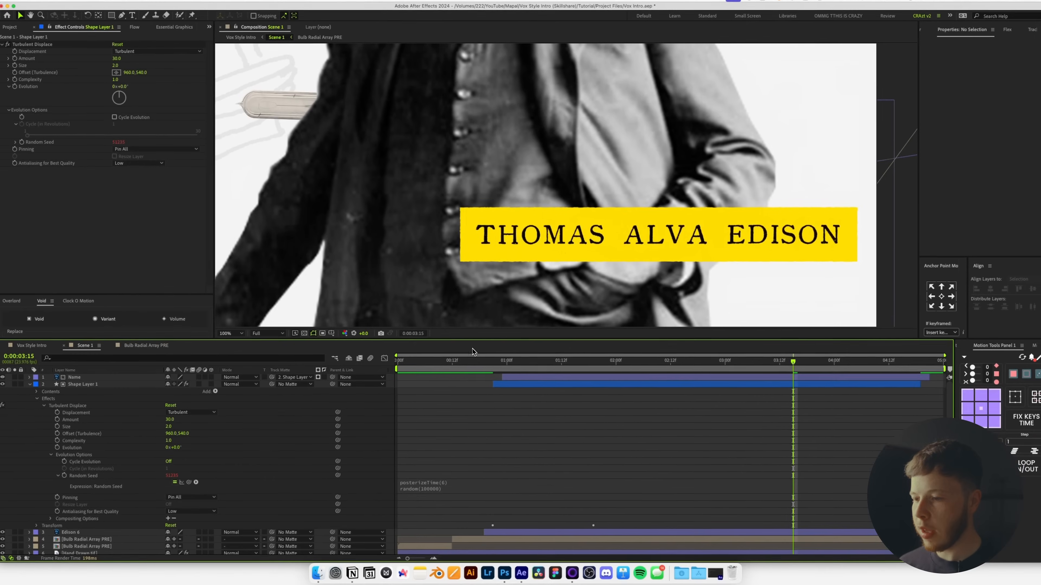
Preview the jittering rough edge and set the viewer magnification to Fit.
left_click_drag(469, 362, 581, 370)
key("space")
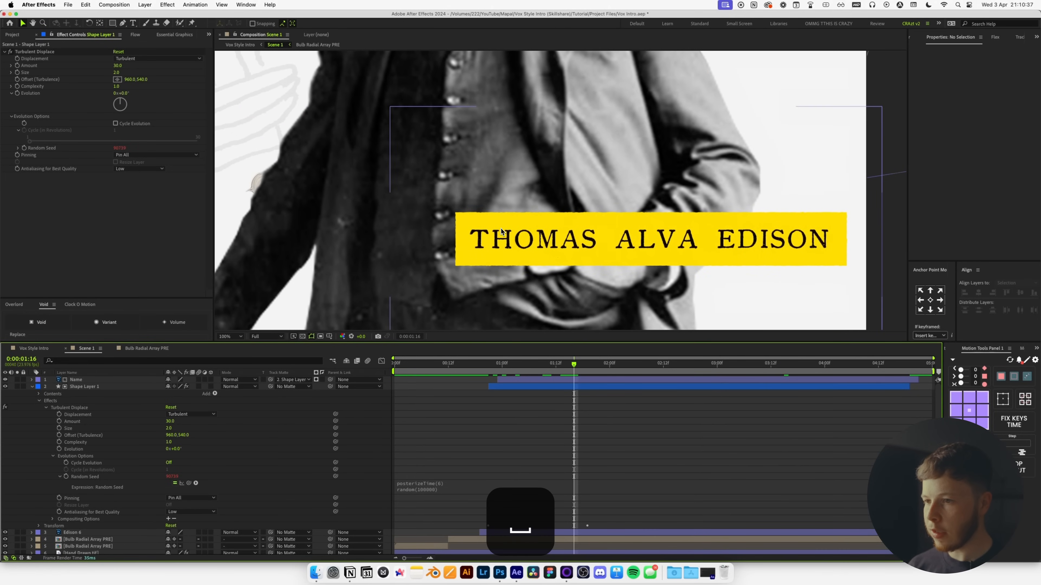
key("space")
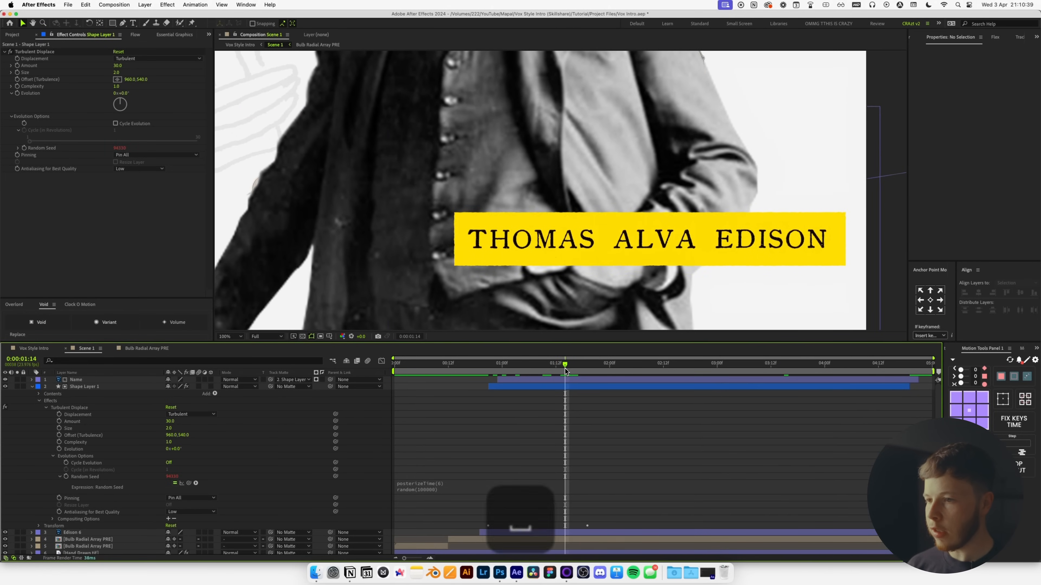
left_click(229, 336)
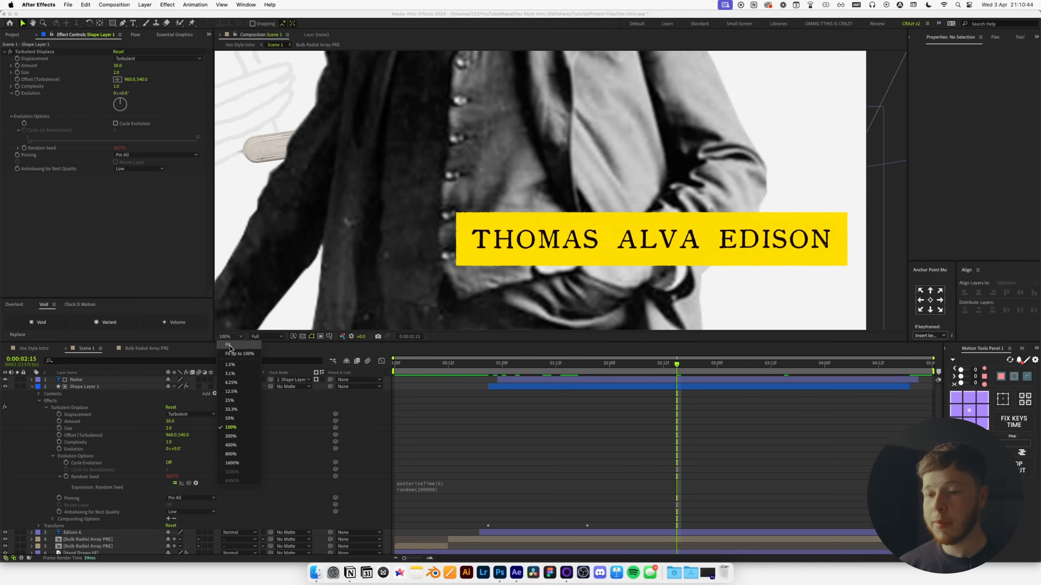
left_click(231, 349)
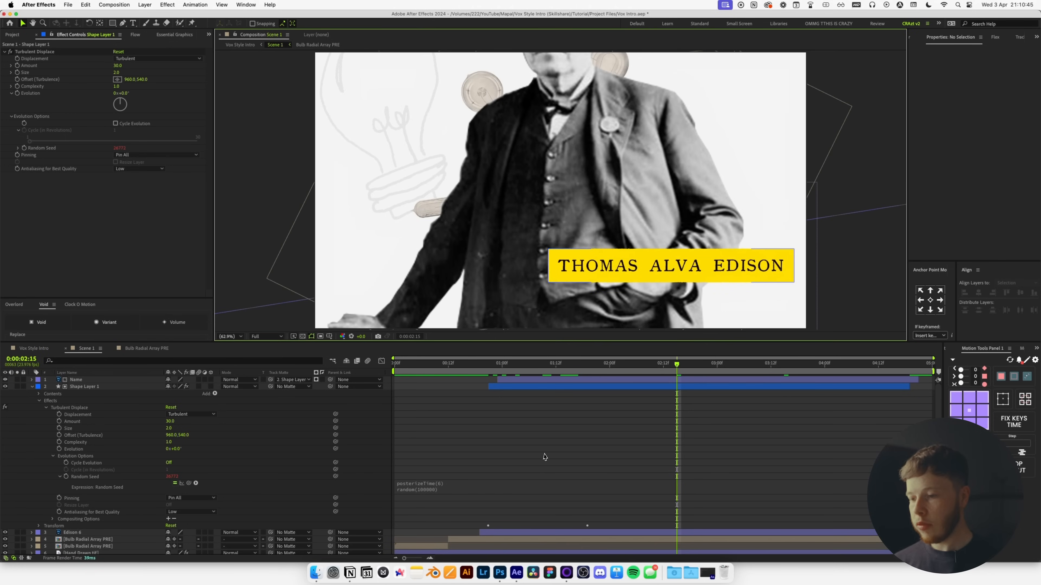
Duplicate Turbulent Displace and give the copy Amount 8 and Size 8.
key("u")
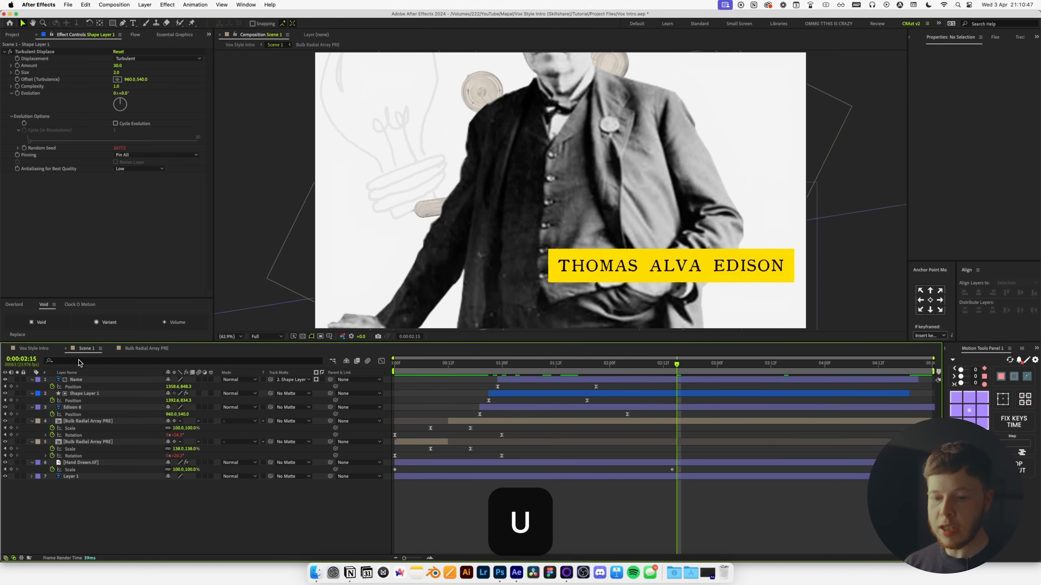
key("u")
left_click(36, 52)
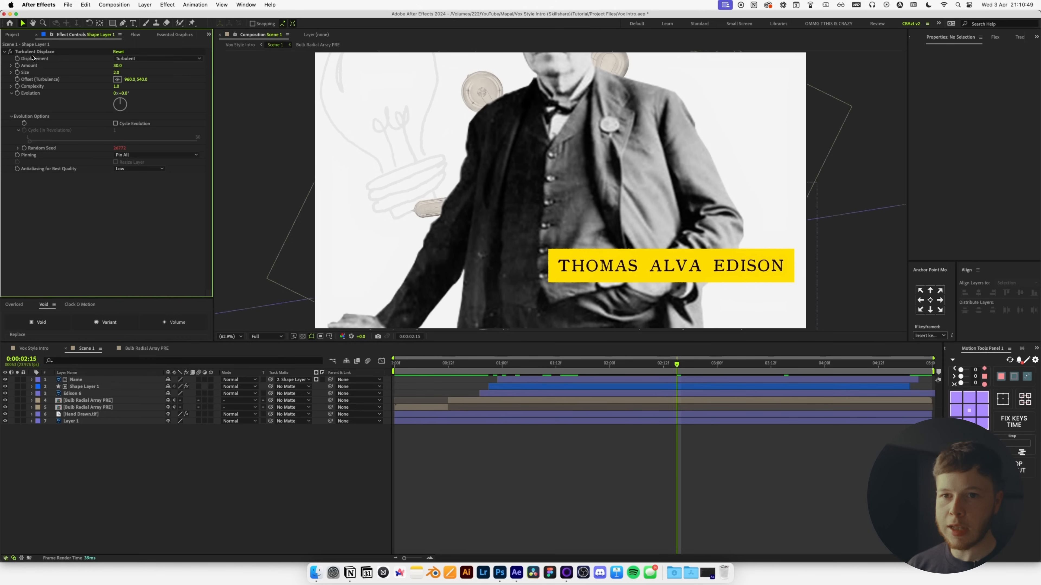
key("super+d")
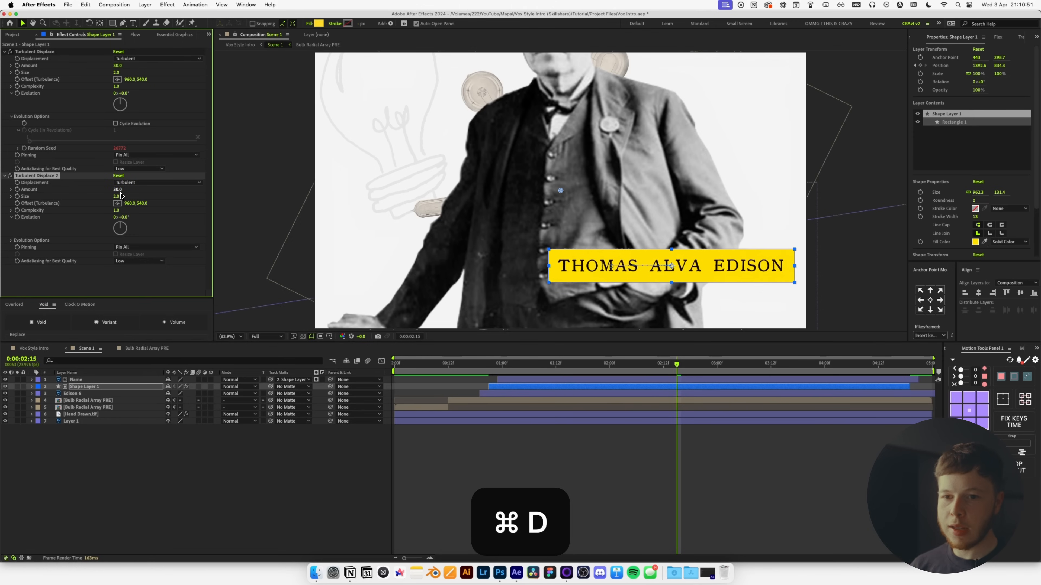
type("8")
key("Tab")
type("8")
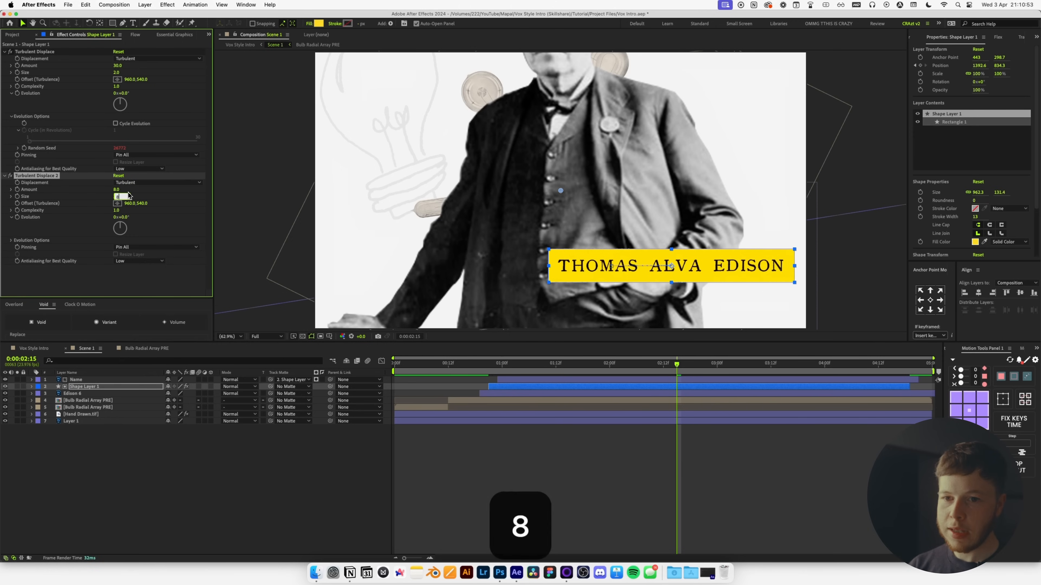
key("Return")
left_click(526, 454)
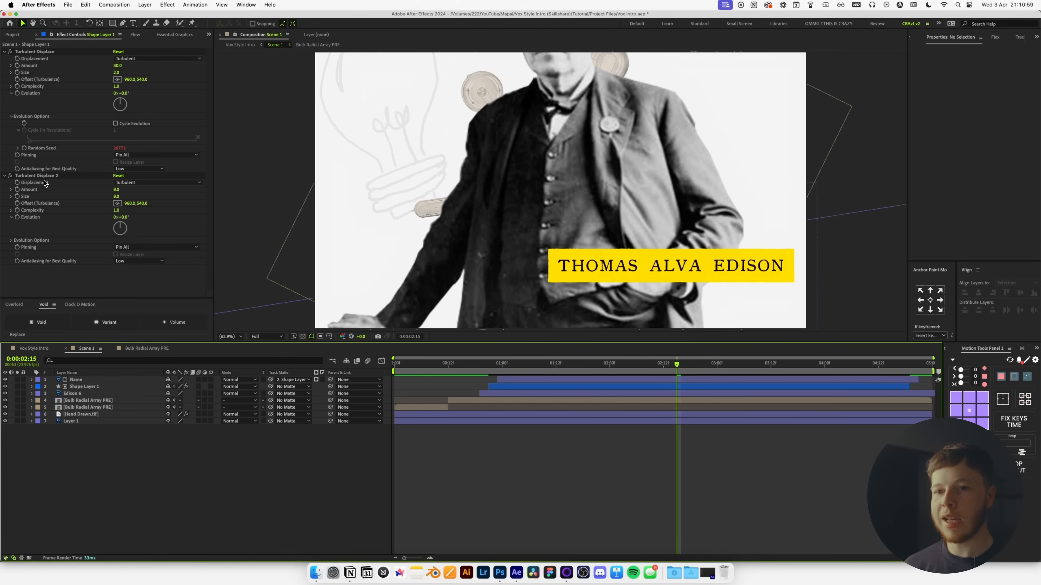
Move the copy above the original and name them Rough Large and Rough Small.
left_click_drag(41, 176, 52, 54)
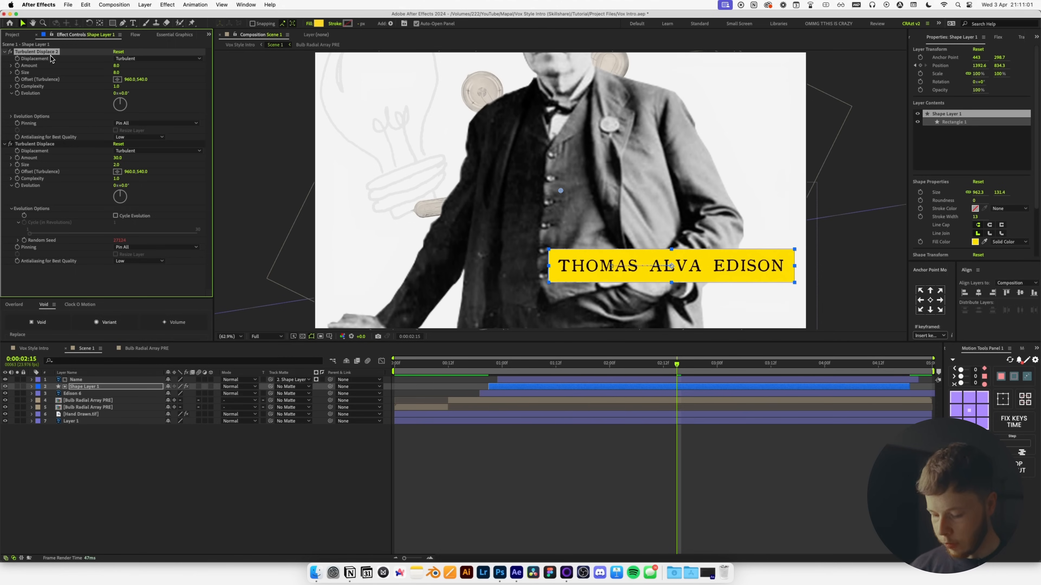
key("Return")
type("Rog")
key("BackSpace")
type("ugh Large")
key("Return")
left_click(62, 148)
key("Return")
type("Rough Small")
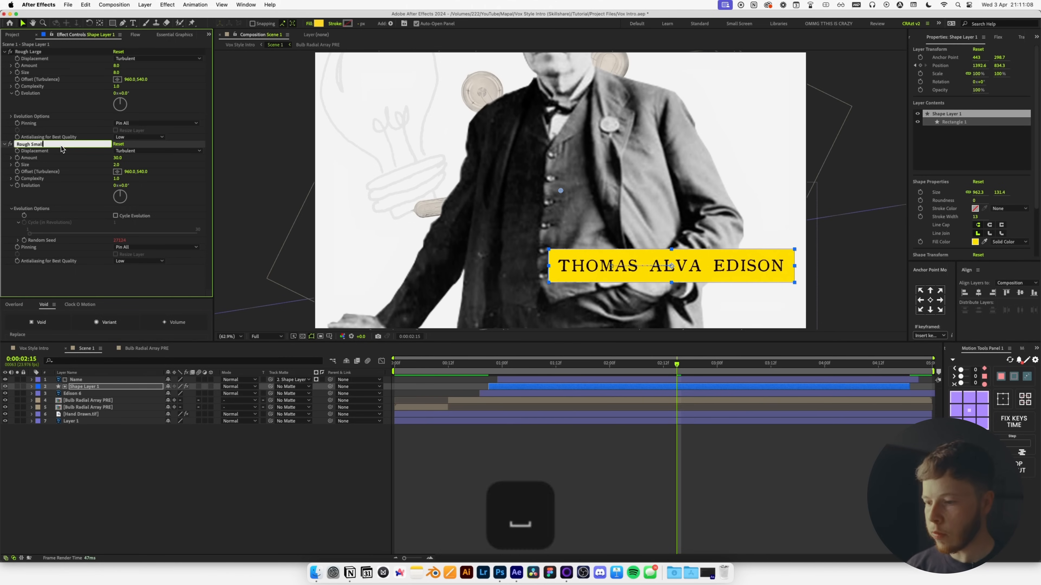
key("Return")
Paste both rough effects onto Hand Drawn.tif and open the Vox Style Intro comp.
left_click(75, 86, "shift")
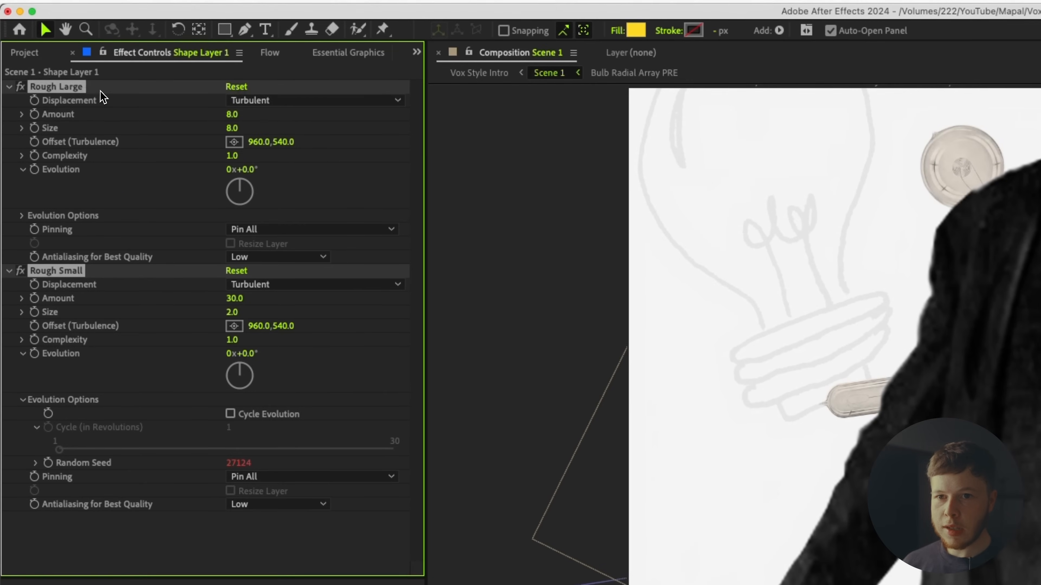
key("super+c")
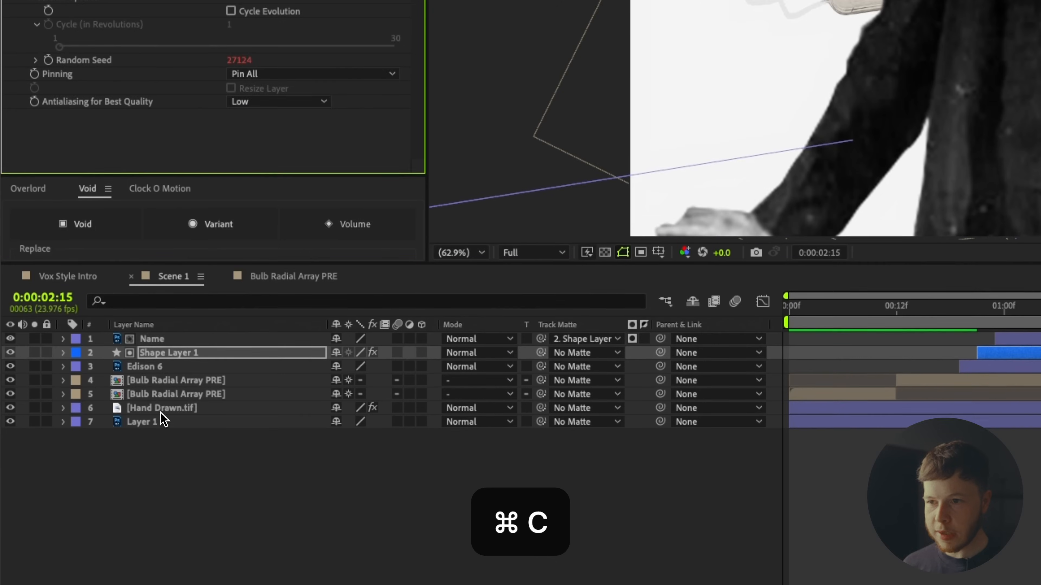
left_click(160, 412)
key("super+v")
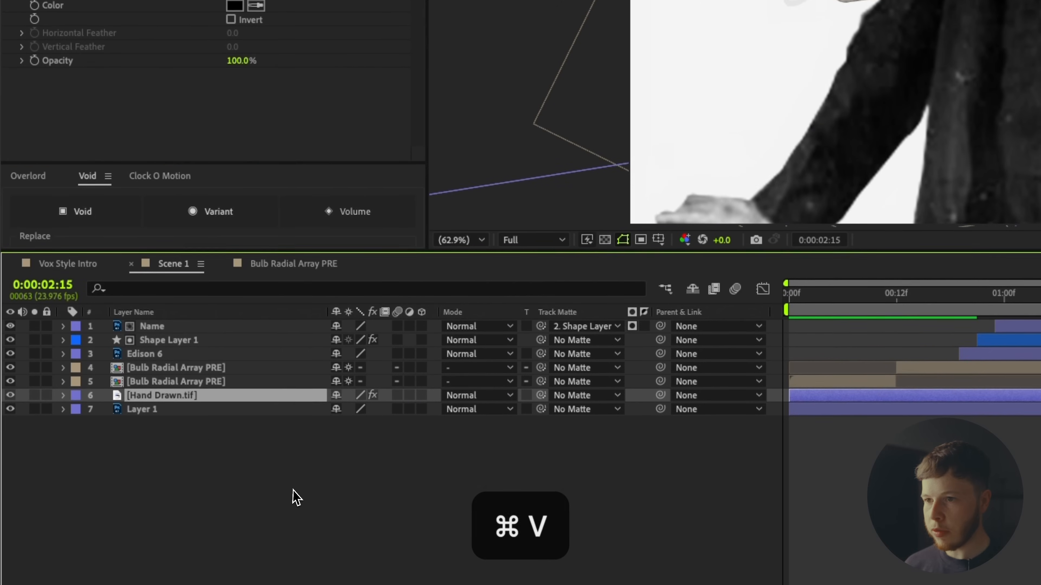
left_click(306, 502)
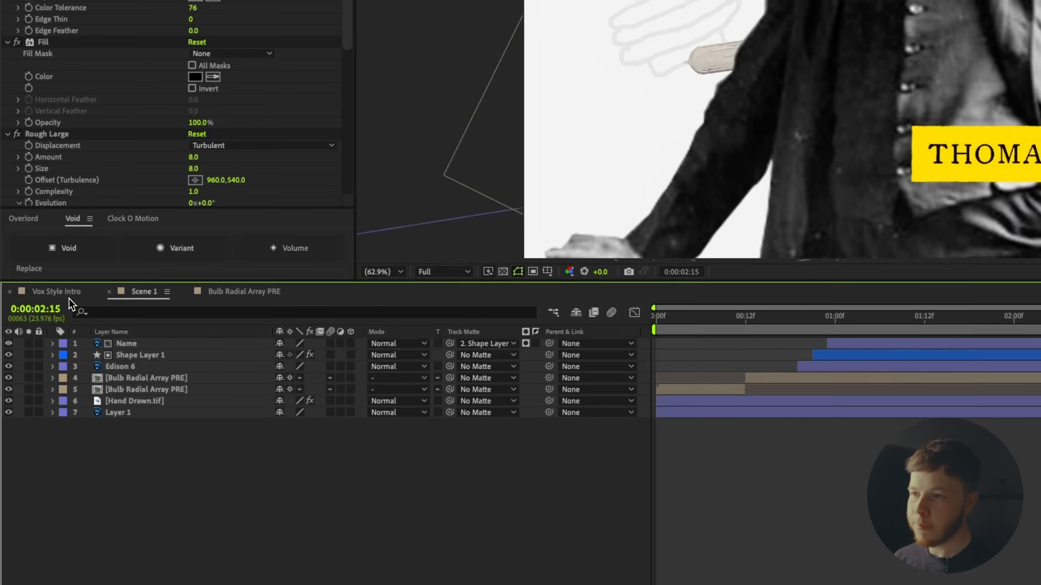
left_click(68, 262)
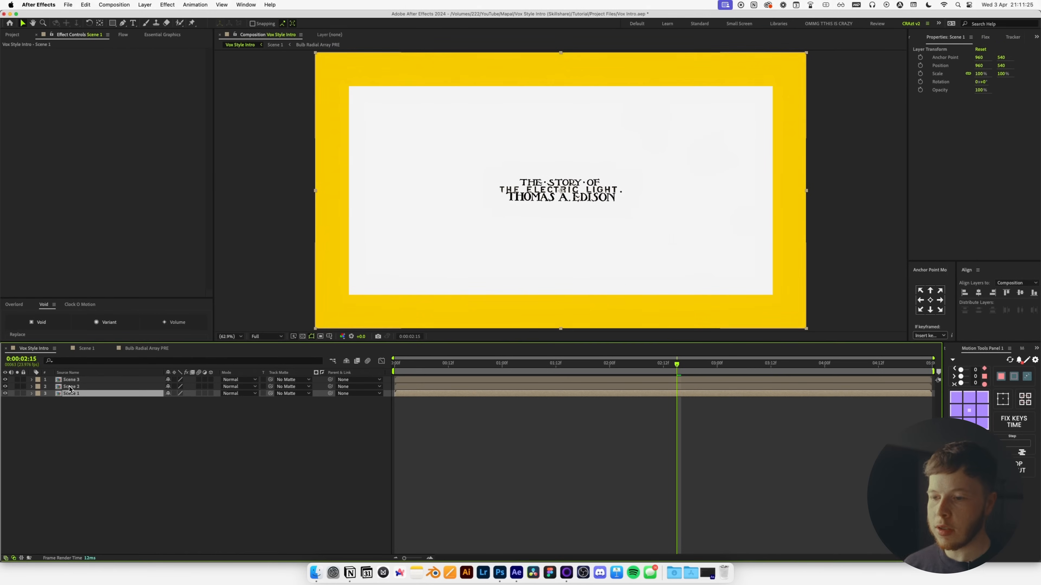
Hide the Scene 2 and Scene 3 layers and preview the main intro.
left_click_drag(5, 387, 5, 379)
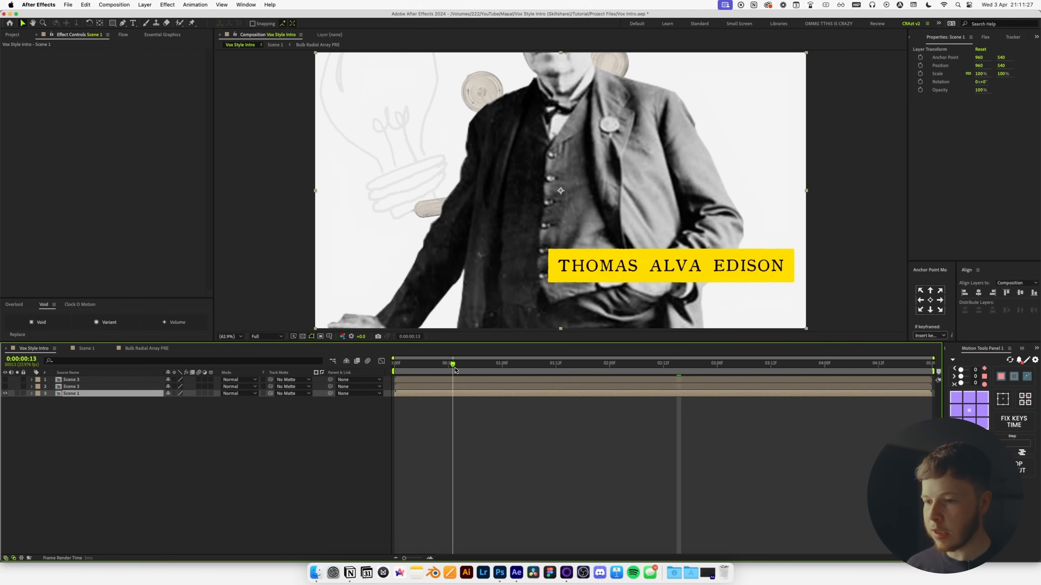
key("space")
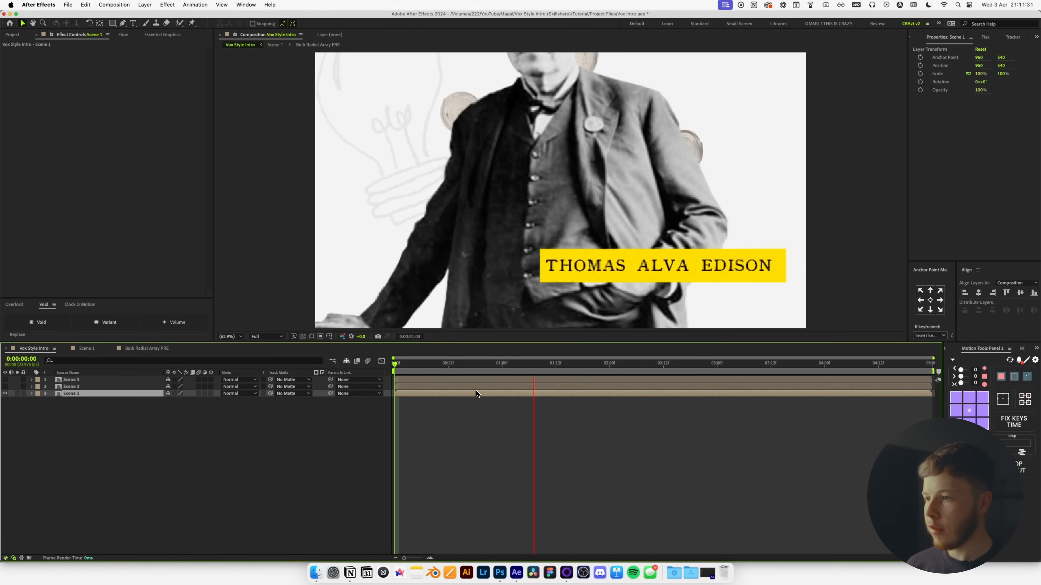
key("space")
Make the Scene 2 layer start at 0:00:02:01 and open its composition.
left_click(609, 366)
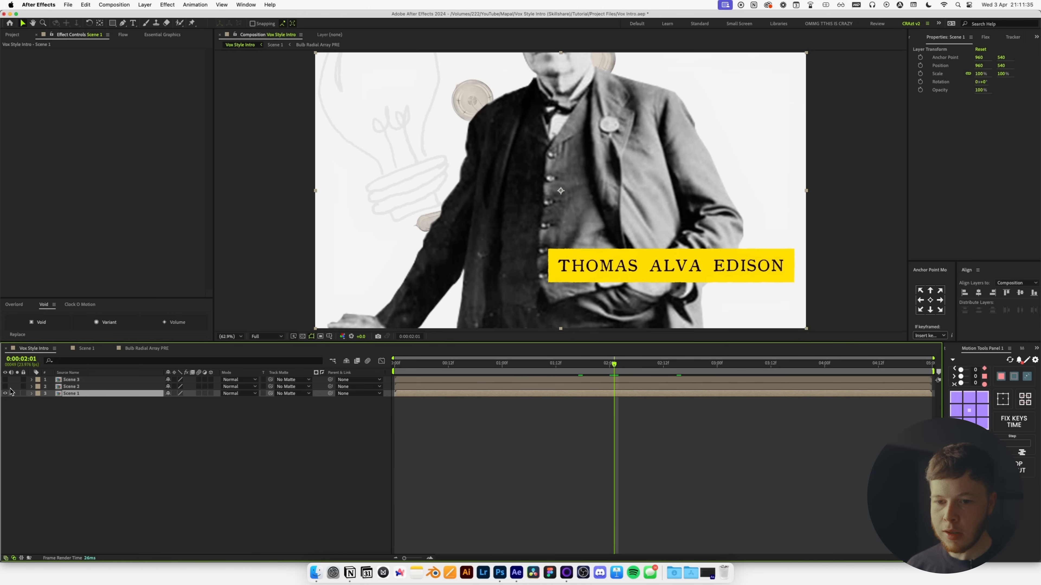
left_click(5, 386)
left_click(71, 387)
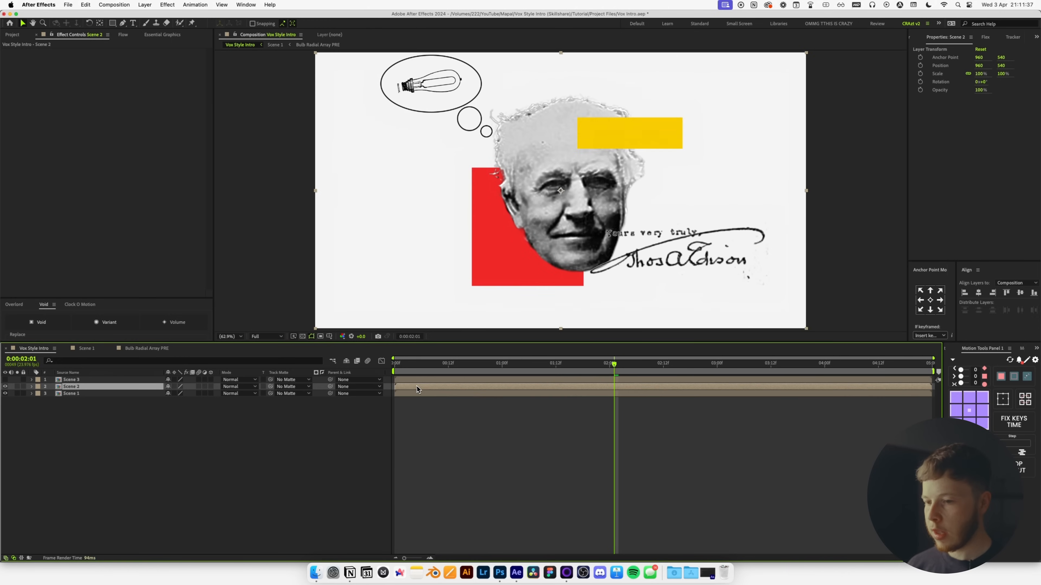
left_click_drag(417, 387, 610, 394)
double_click(618, 390)
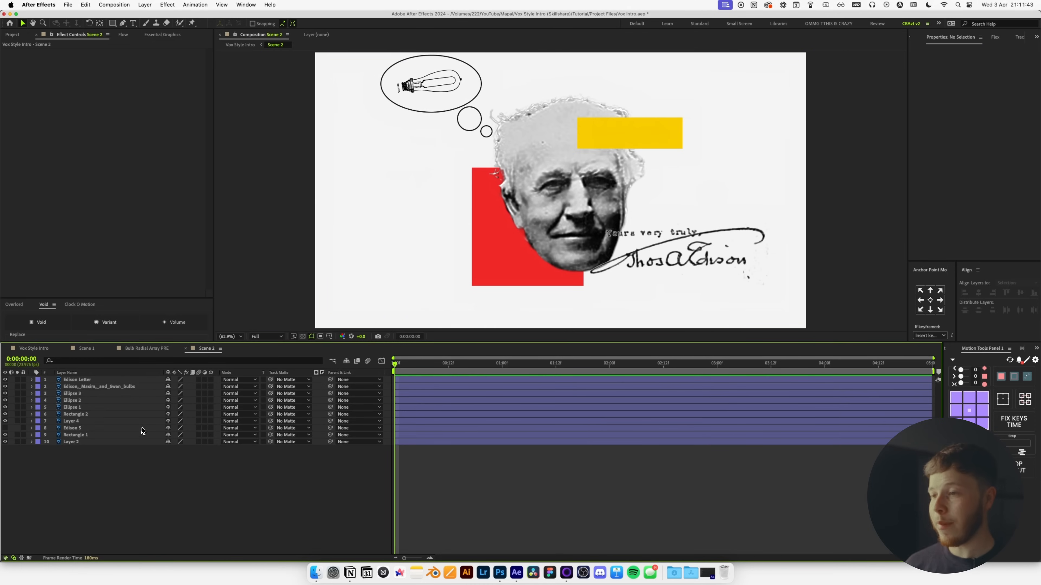
Draw a new yellow rectangle shape layer over the old yellow box.
left_click(117, 26)
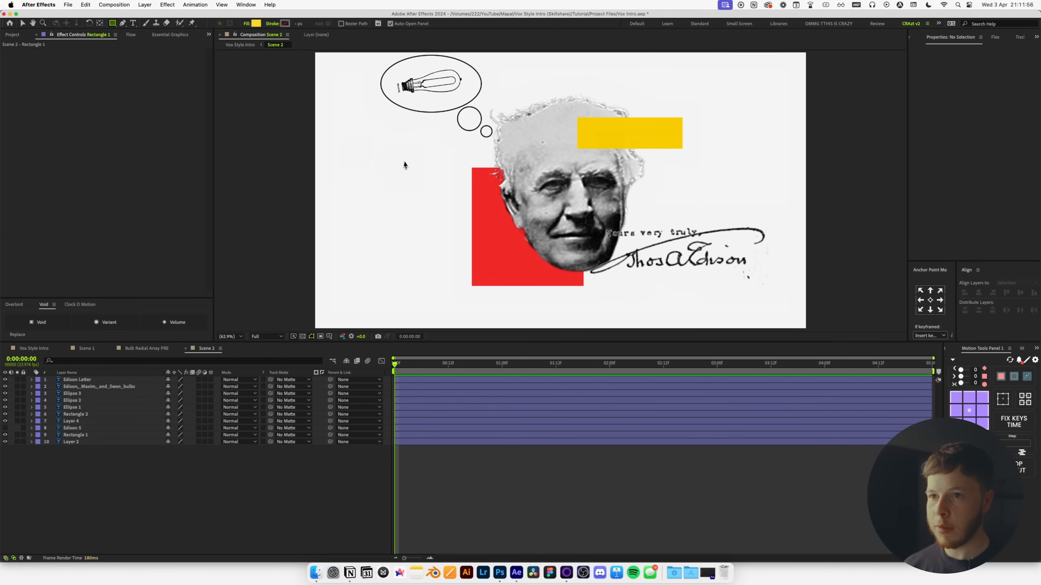
left_click_drag(576, 117, 682, 148)
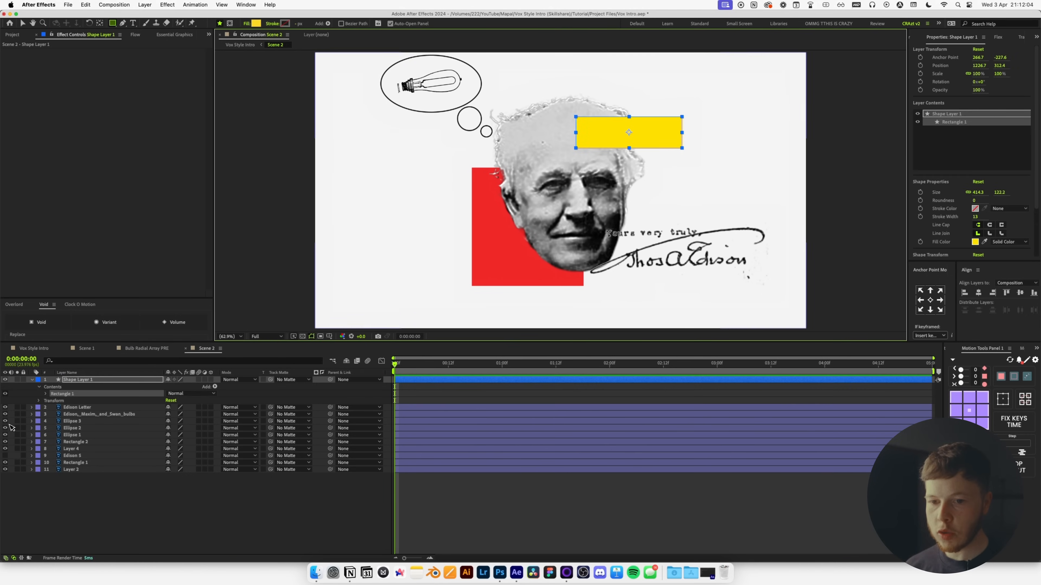
left_click(113, 529)
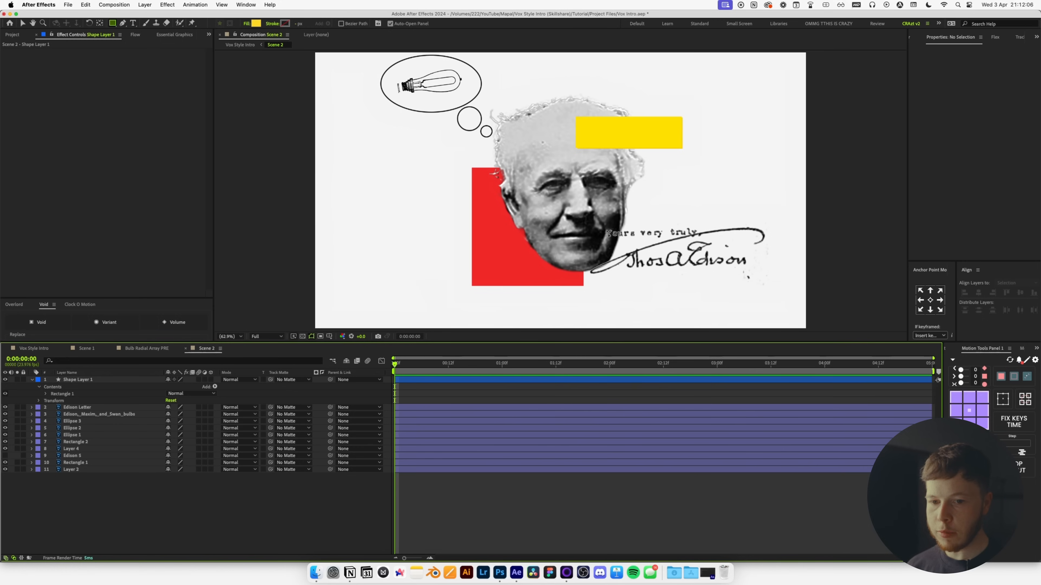
key("v")
Delete the original yellow box layer.
left_click(609, 141)
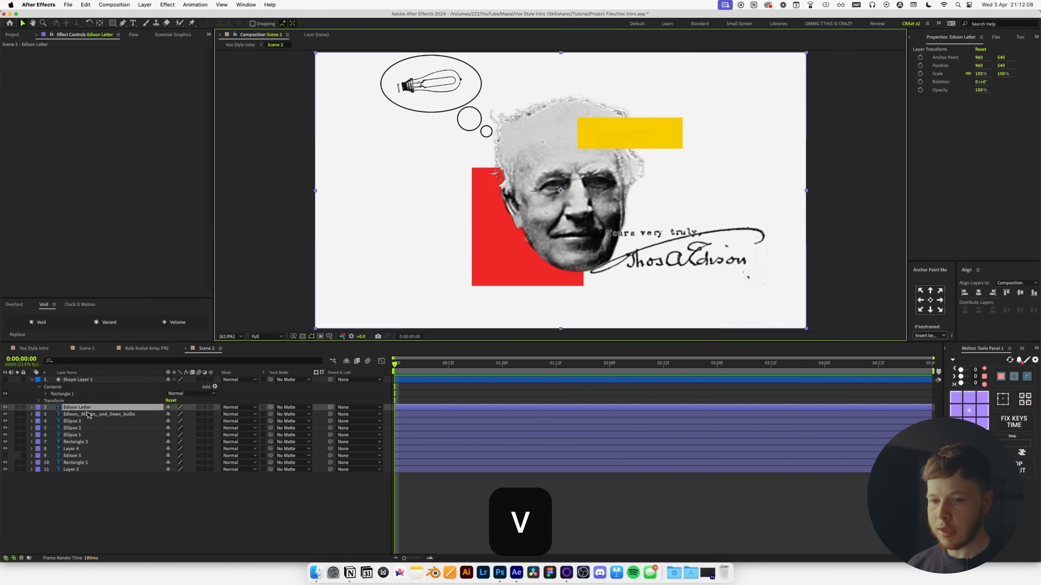
left_click(71, 428)
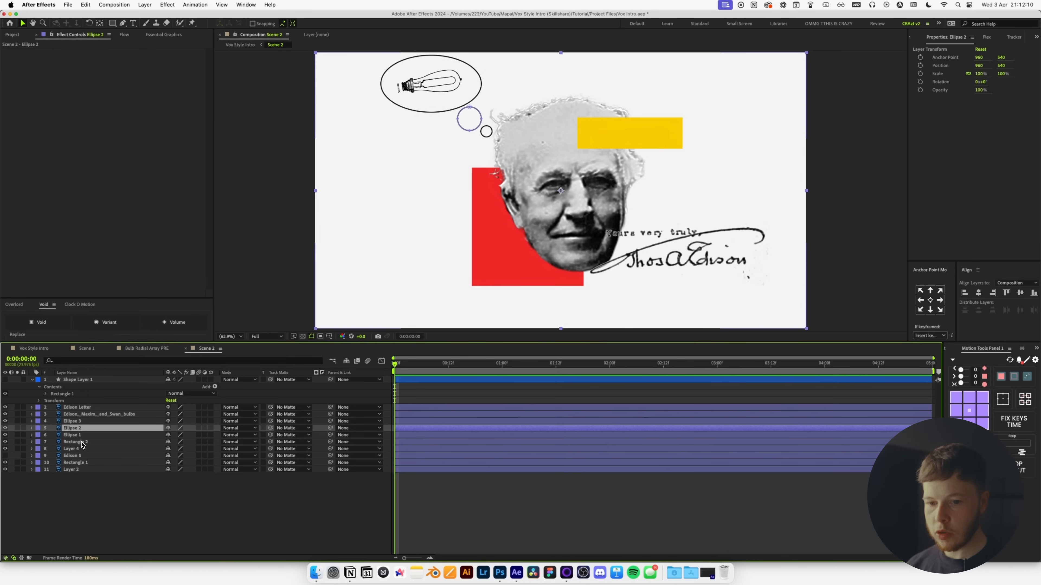
left_click(70, 442)
key("BackSpace")
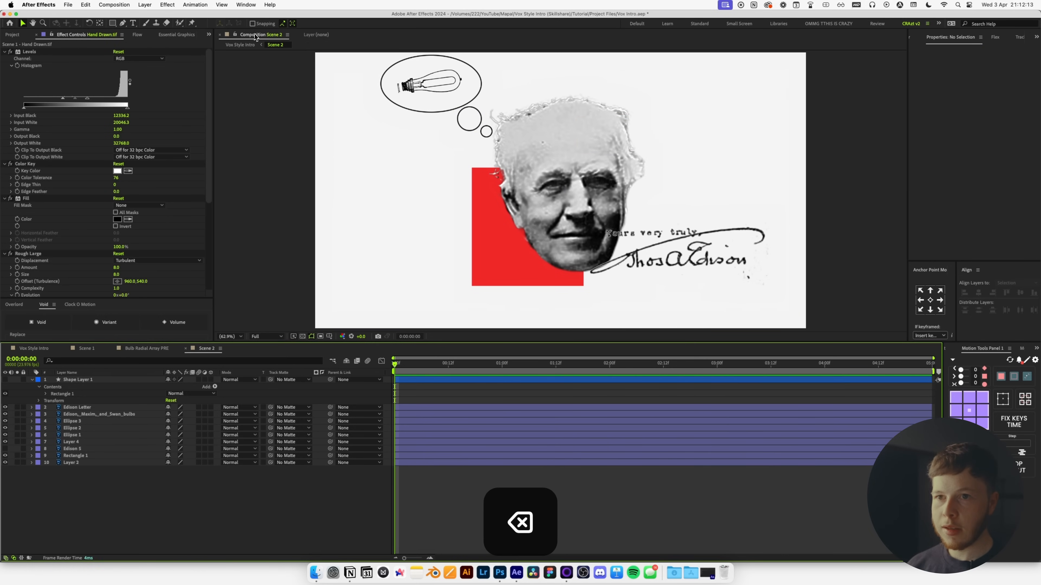
Draw a red rectangle over the old red box, sampling its red fill.
key("q")
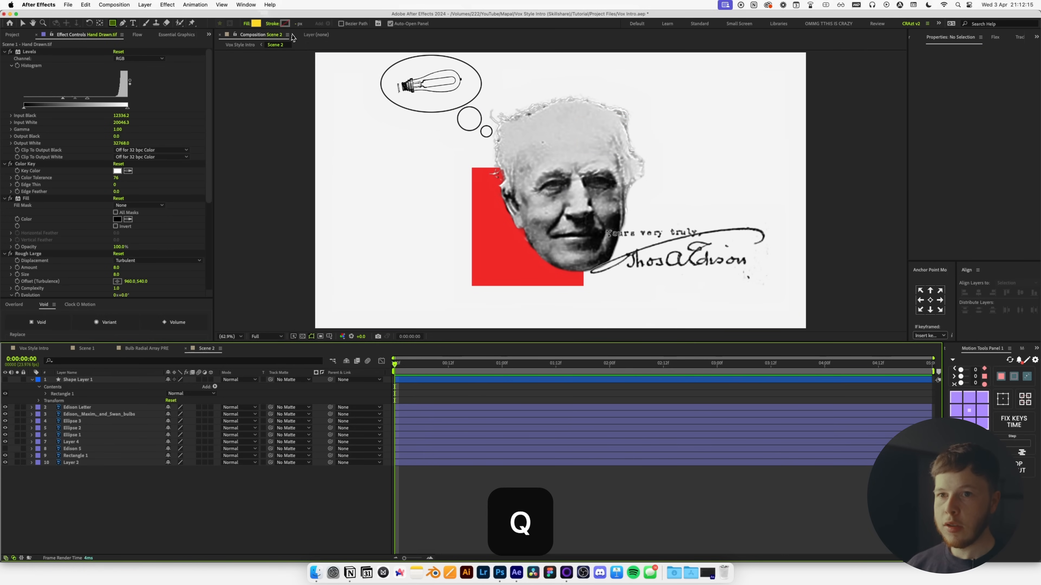
left_click(256, 23)
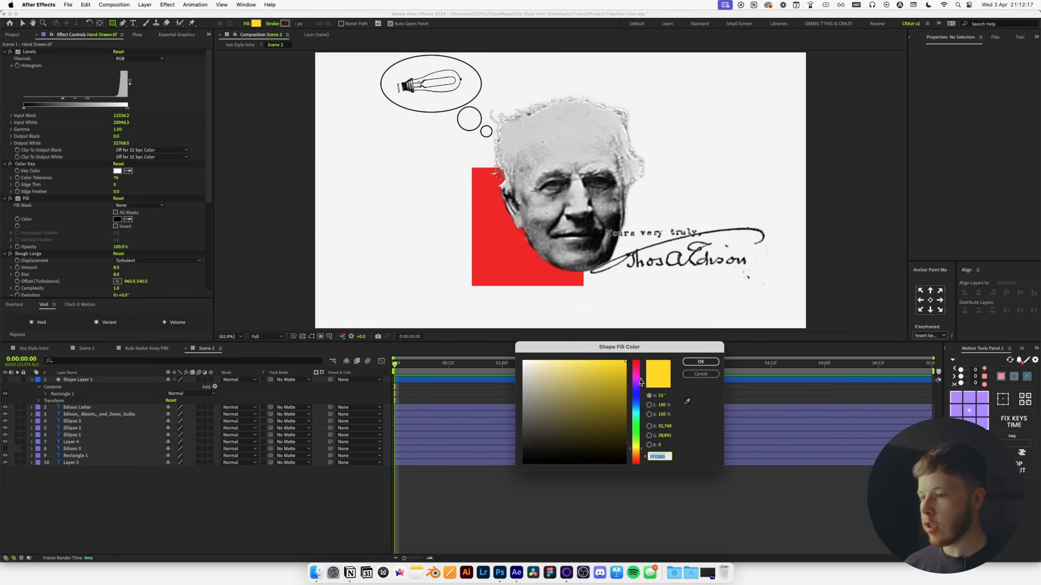
left_click(689, 403)
left_click(532, 273)
left_click(700, 362)
left_click_drag(472, 287, 583, 167)
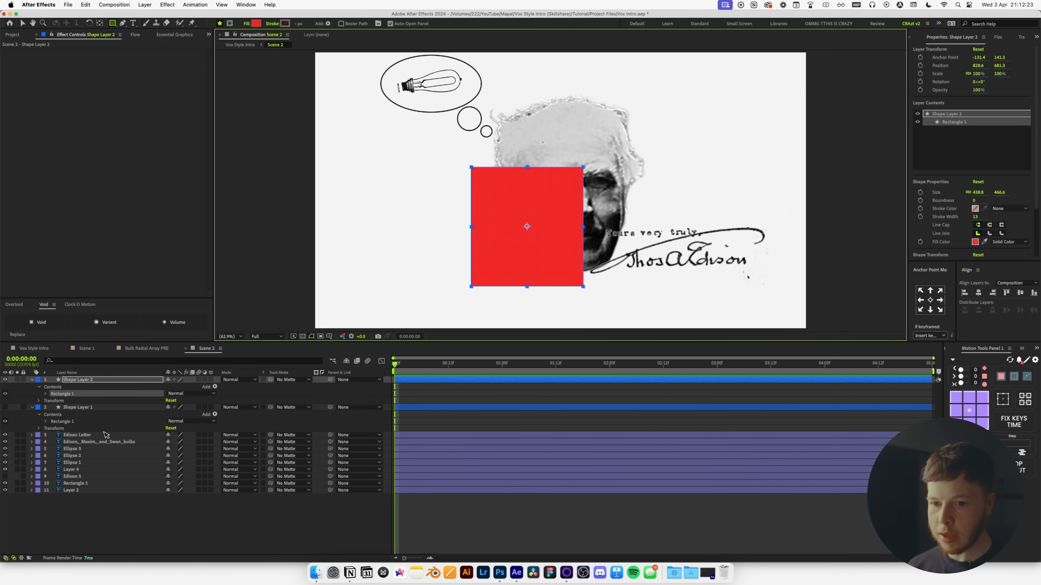
Delete Rectangle 1, place the red rectangle behind Edison's face, and unhide the yellow rectangle.
left_click(84, 484)
key("BackSpace")
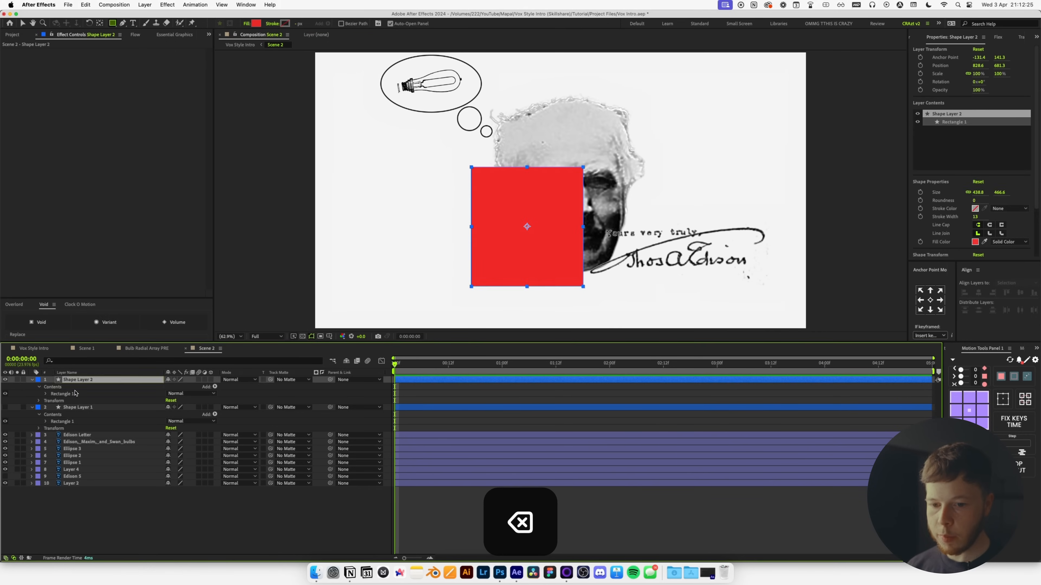
left_click_drag(80, 482, 80, 481)
key("v")
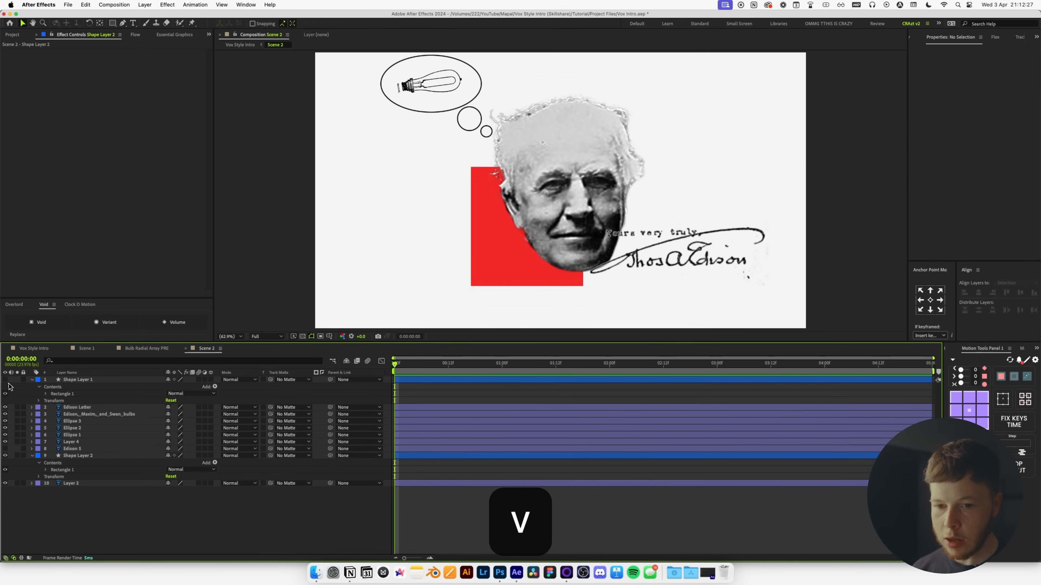
left_click(5, 379)
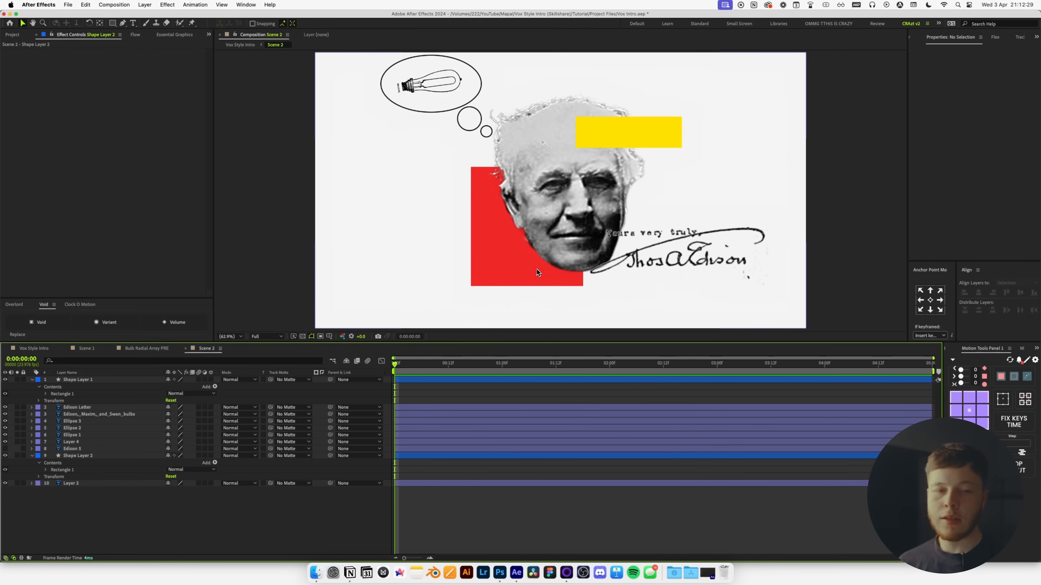
key("v")
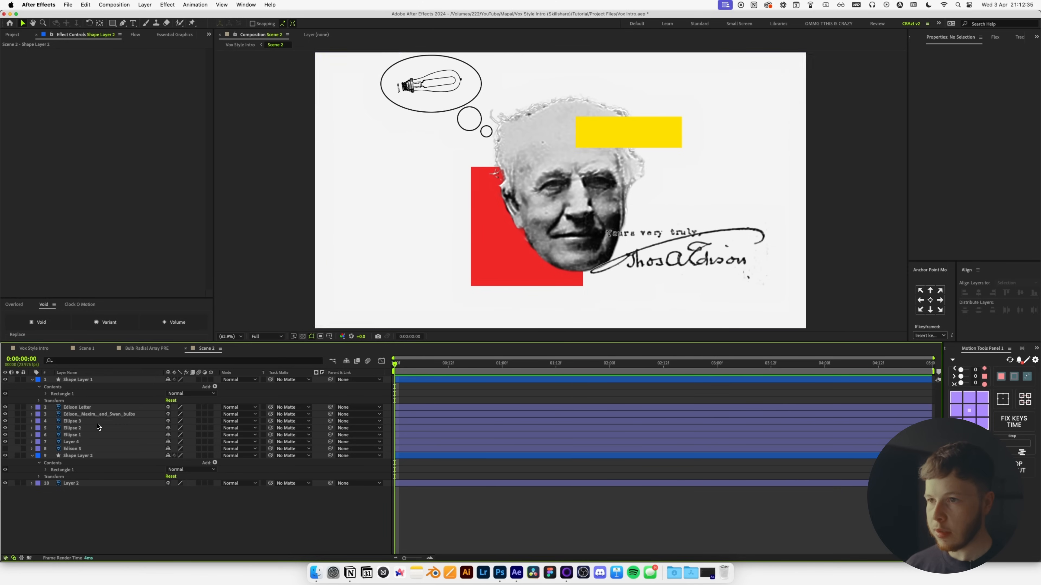
Rename the Edison Letter layer to Signature.
left_click(76, 408)
key("Return")
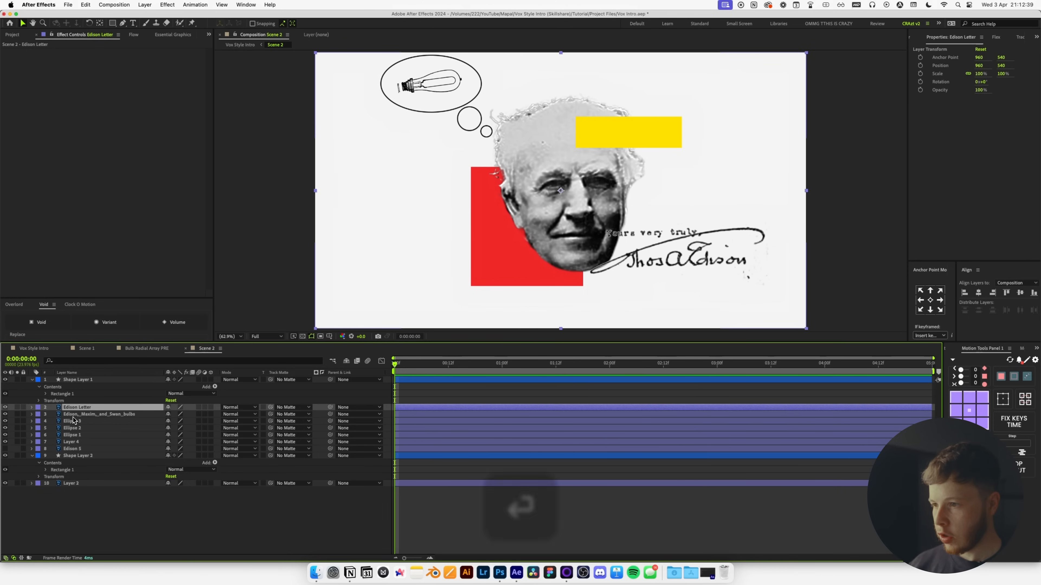
type("Signature")
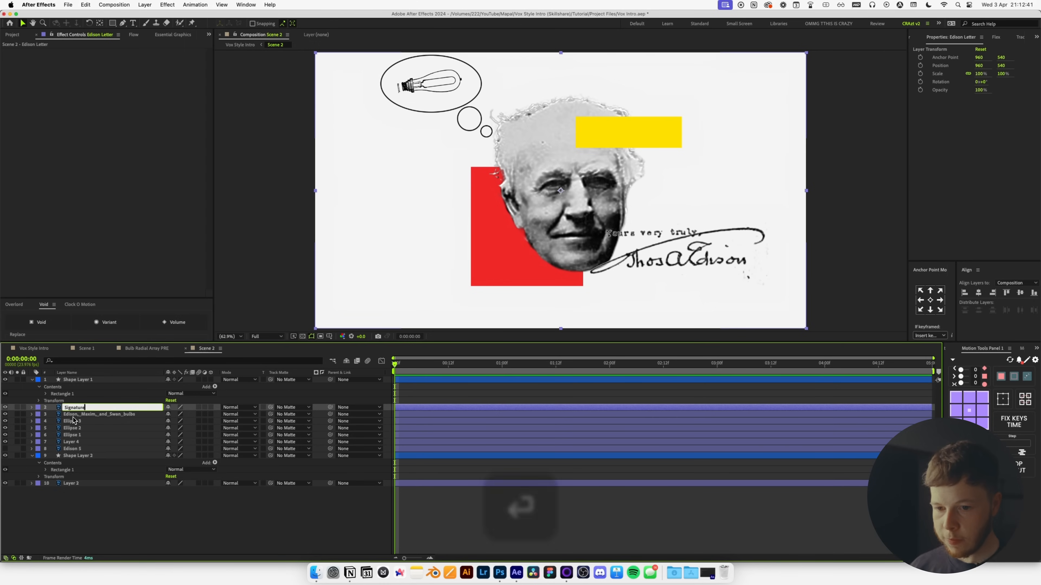
key("Return")
Delete the bulb sketch and the three thought-bubble ellipse layers.
left_click(81, 414)
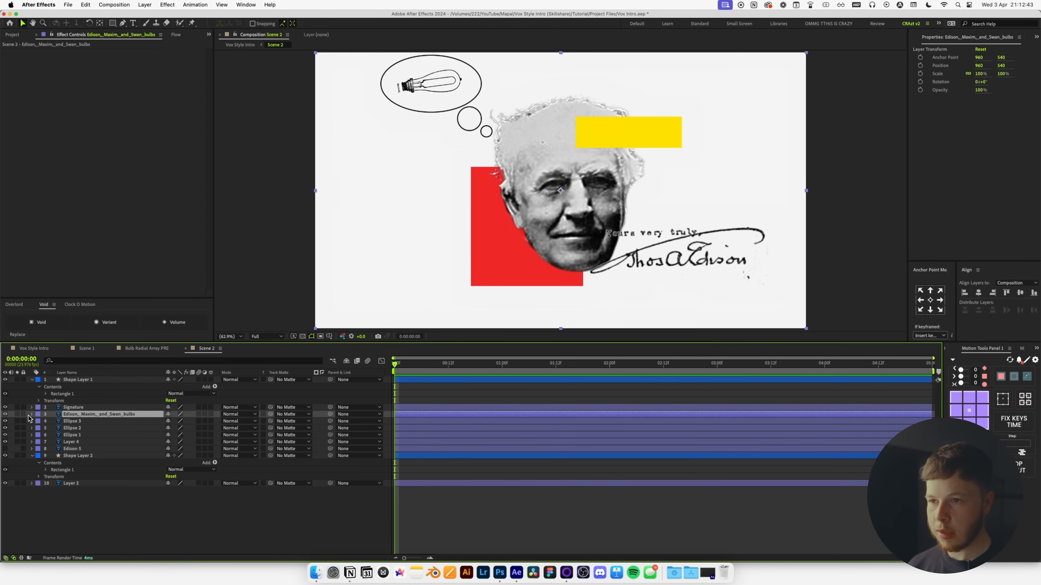
key("BackSpace")
left_click(84, 415)
key("BackSpace")
left_click(84, 414)
key("BackSpace")
left_click(83, 415)
key("BackSpace")
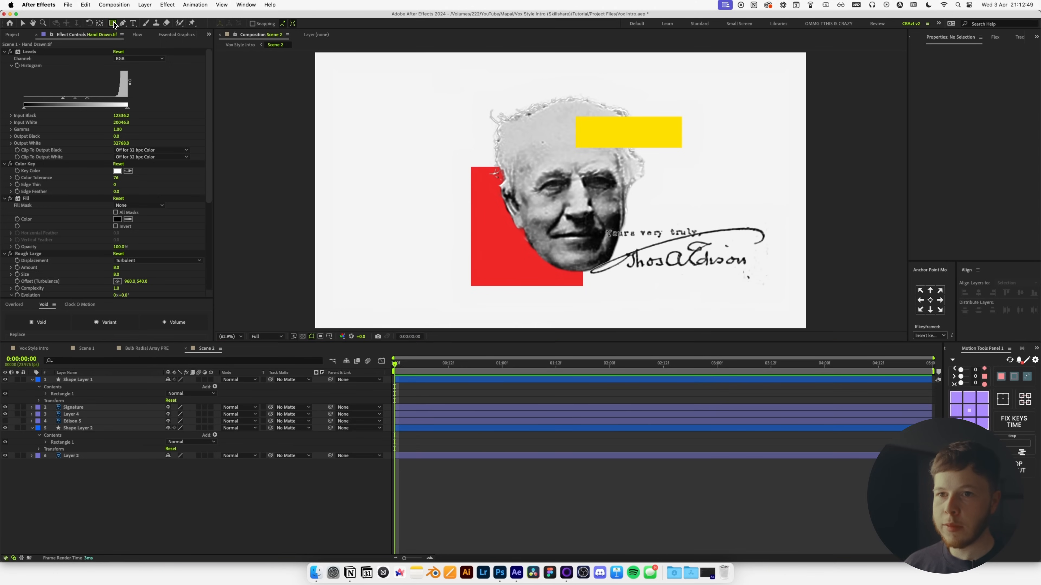
Draw a red five-point star near the top-left of Scene 2.
left_click_drag(112, 23, 136, 58)
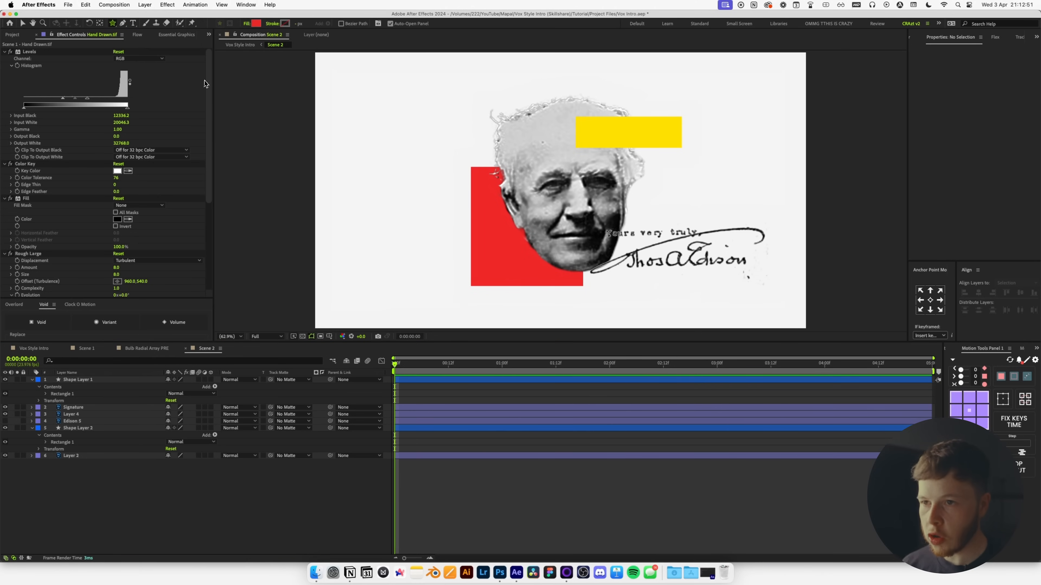
mouse_move(439, 132)
left_mouse_down()
mouse_move(454, 150)
mouse_move(482, 149)
mouse_move(444, 124)
mouse_move(462, 150)
mouse_move(456, 141)
left_mouse_up()
key("space")
Raise the star's Inner and Outer Roundness to 178% for a flower shape.
left_click(46, 394)
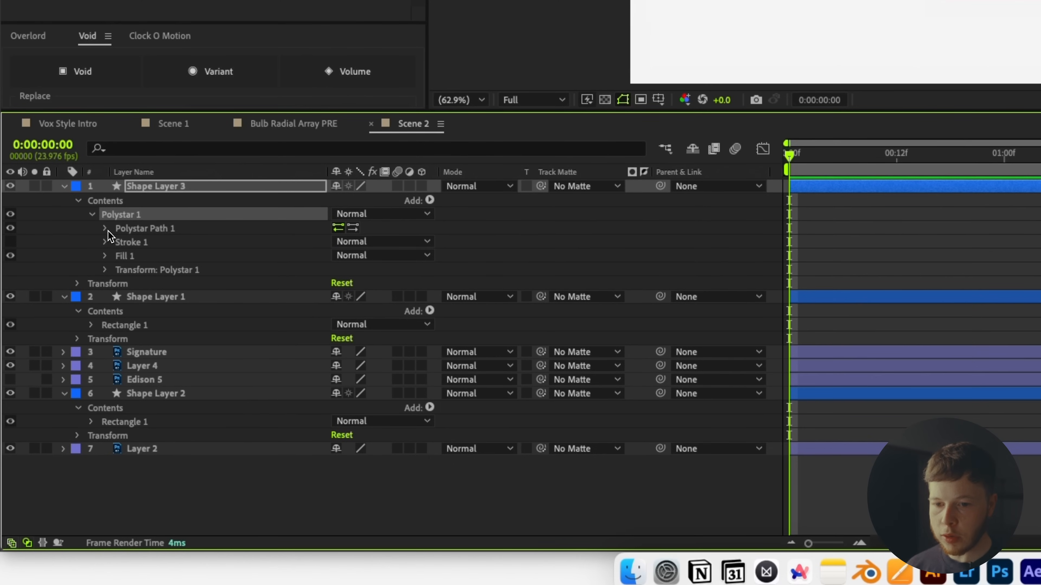
left_click(105, 230)
key("v")
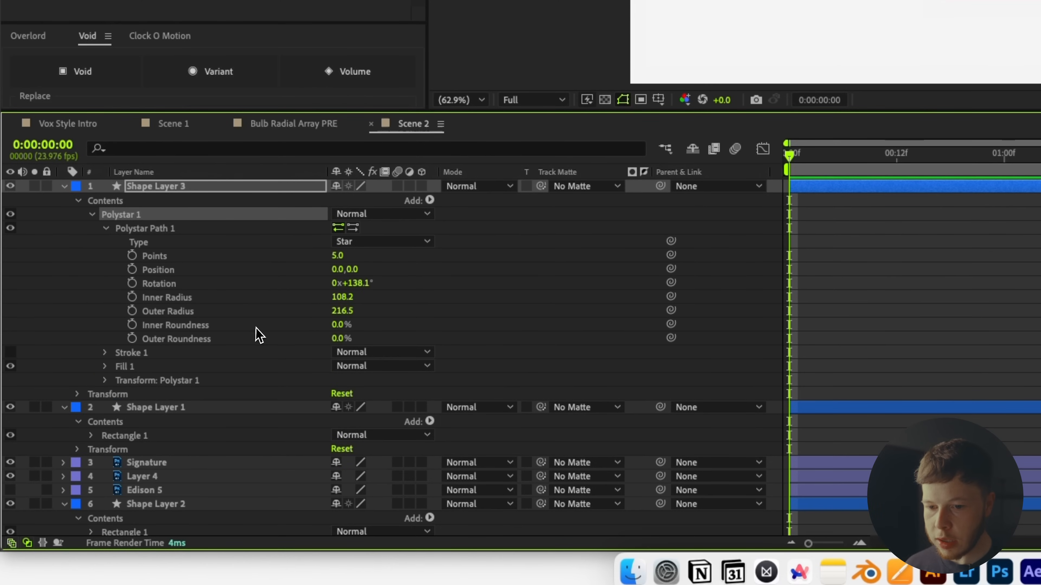
left_click_drag(343, 325, 364, 324)
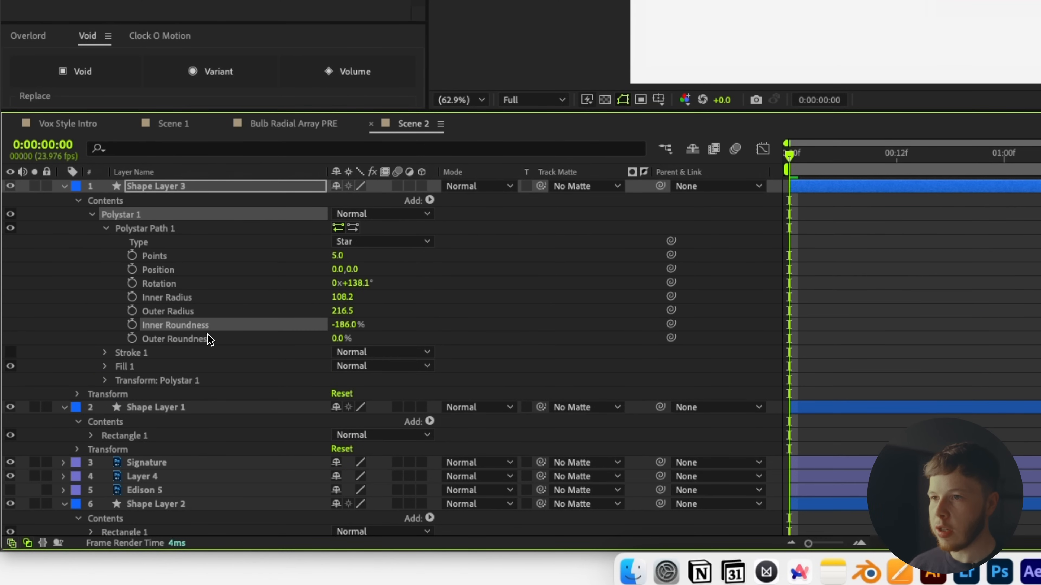
left_click_drag(338, 340, 301, 326)
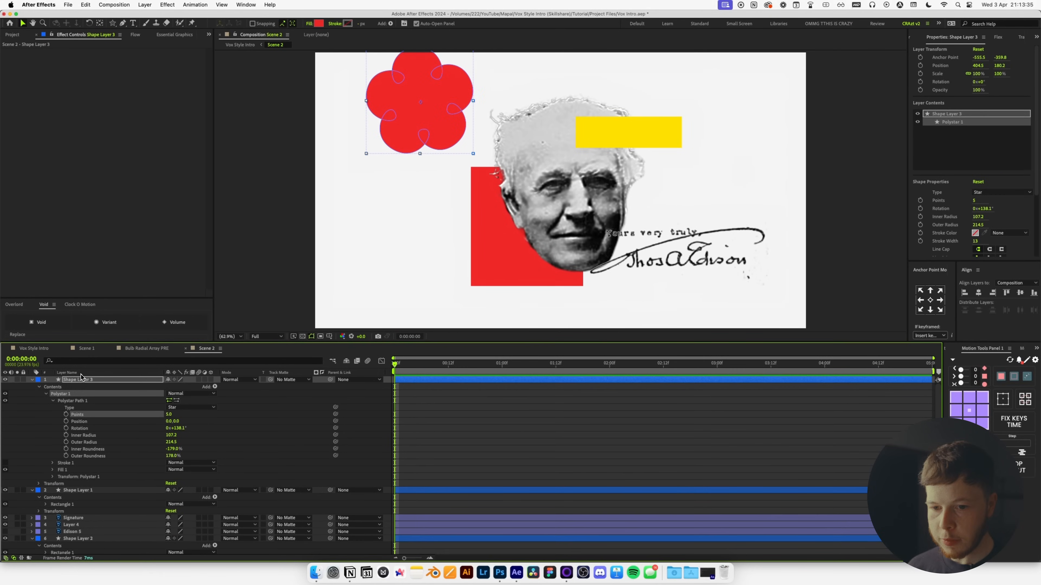
Squash the flower to 70% height, move it up-right, and fill it dark grey.
left_click(79, 380)
left_click(82, 361)
type("sca")
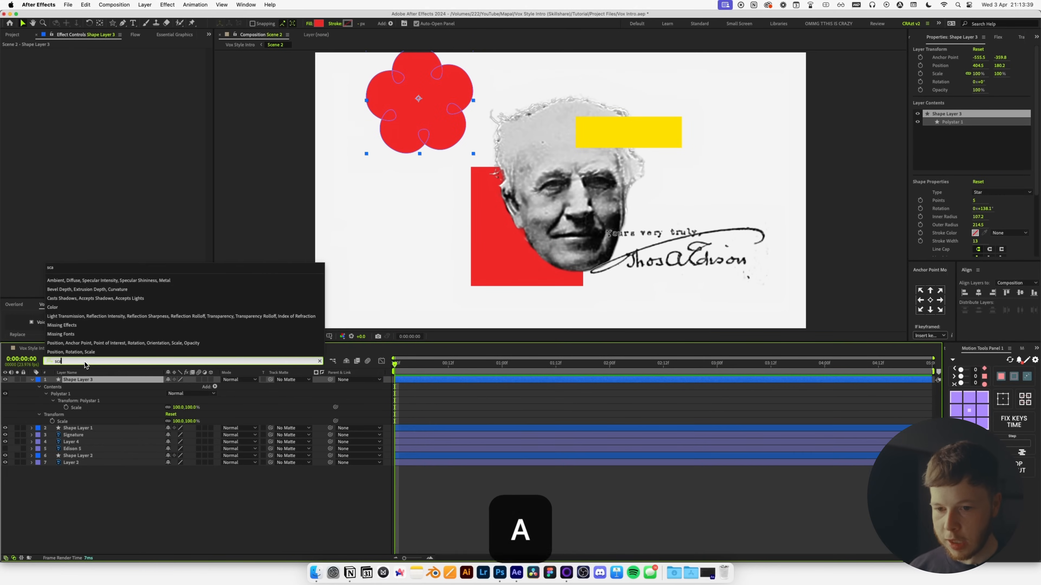
left_click(110, 480)
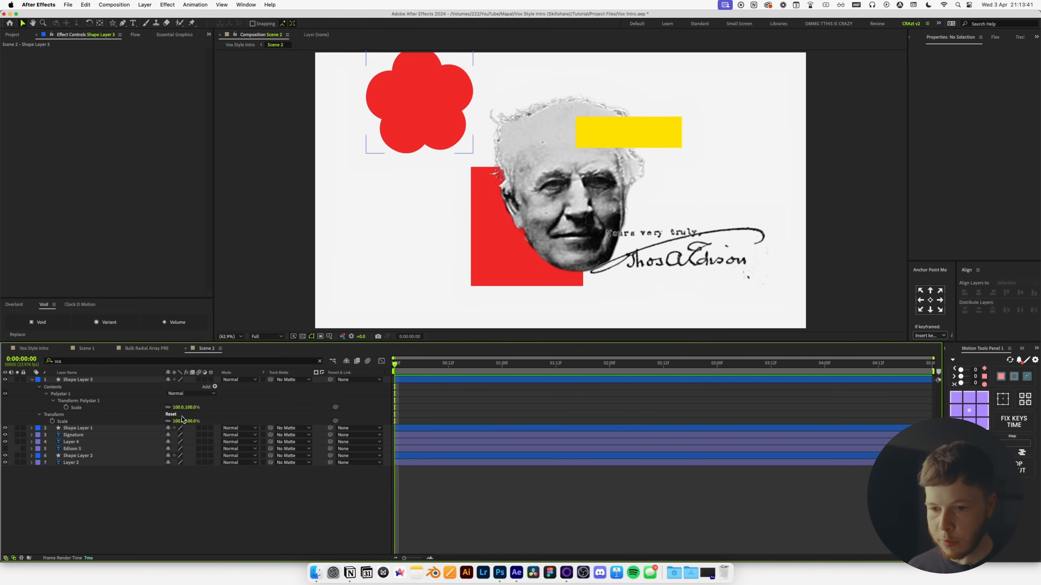
left_click_drag(196, 408, 183, 412)
left_click_drag(458, 96, 469, 91)
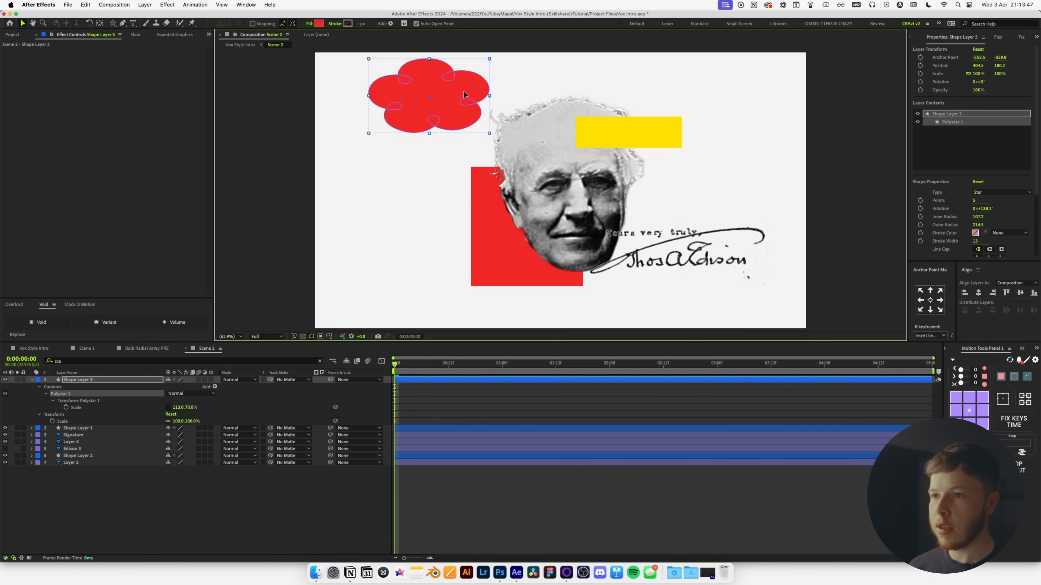
left_click(318, 23)
left_click_drag(560, 400, 500, 446)
key("Return")
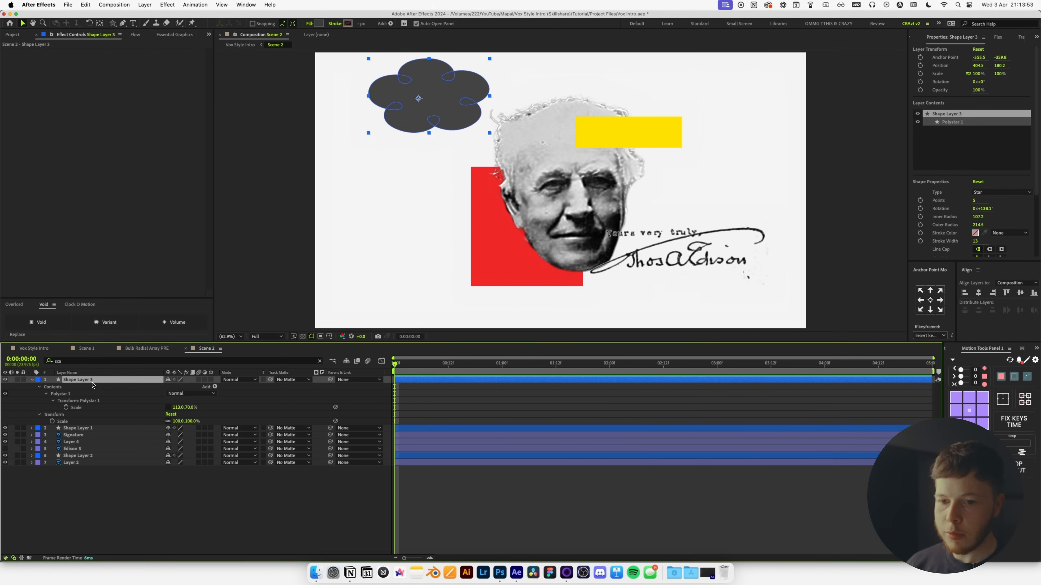
Duplicate the grey cloud at 25% scale just below the original, nudged slightly right.
key("super+d")
left_click_drag(90, 409, 91, 414)
key("s")
left_click_drag(184, 395, 150, 398)
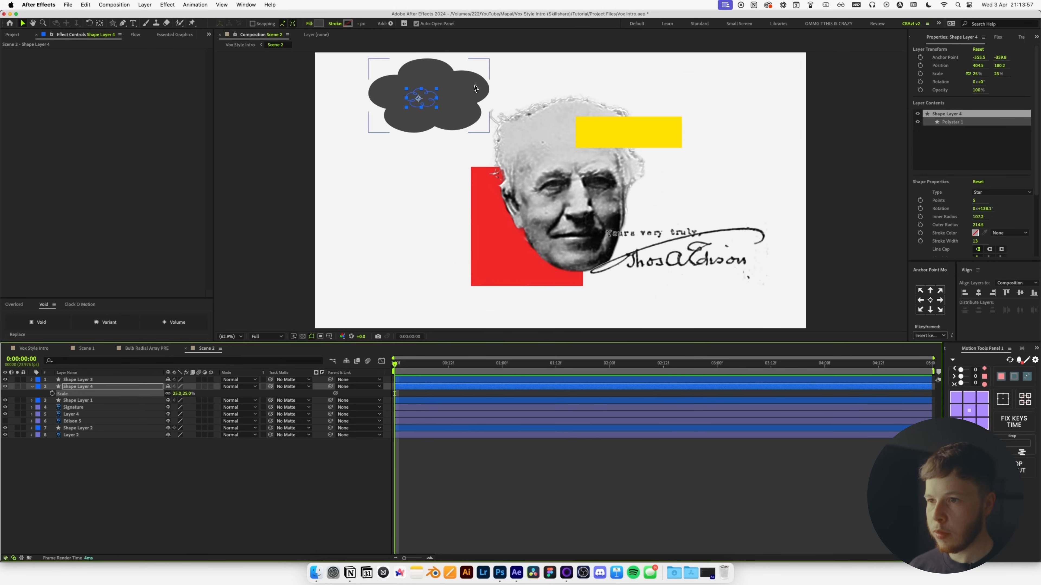
left_click_drag(428, 102, 473, 151)
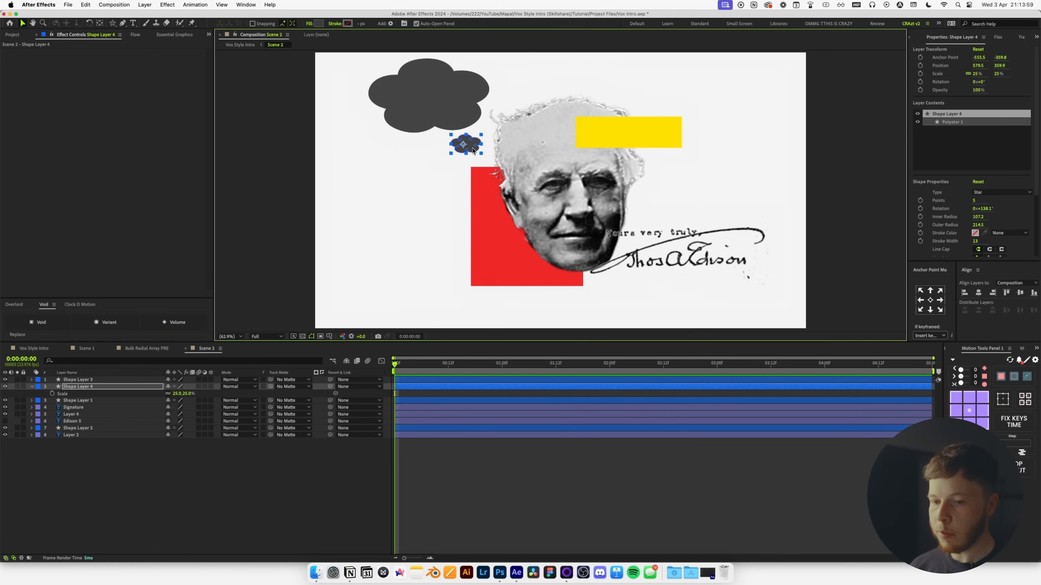
left_click_drag(467, 148, 469, 148)
Marquee-select the whole Edison bulb drawing and send it to After Effects as svg895.
key("a")
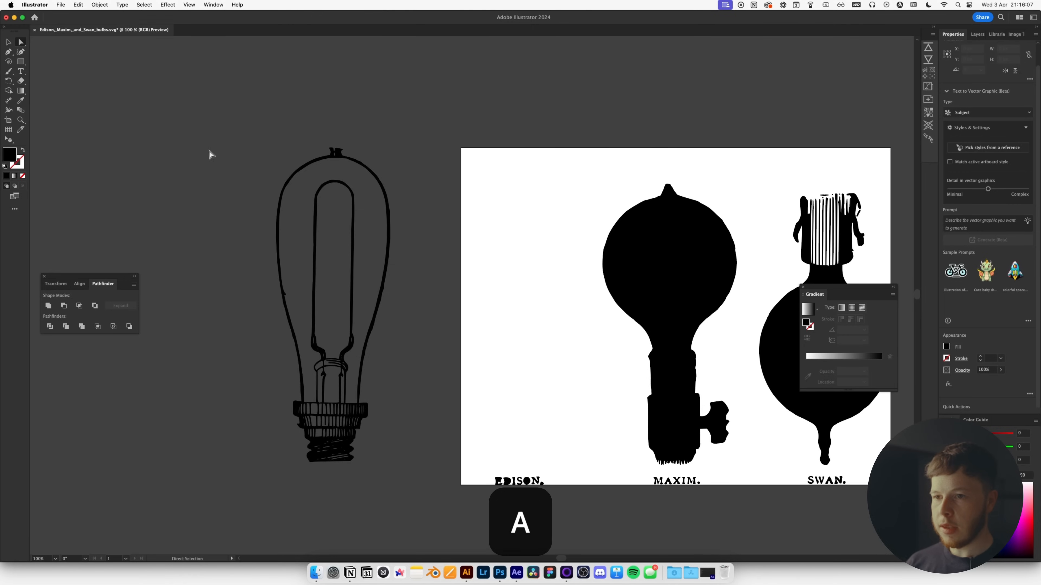
left_click_drag(374, 447, 404, 484)
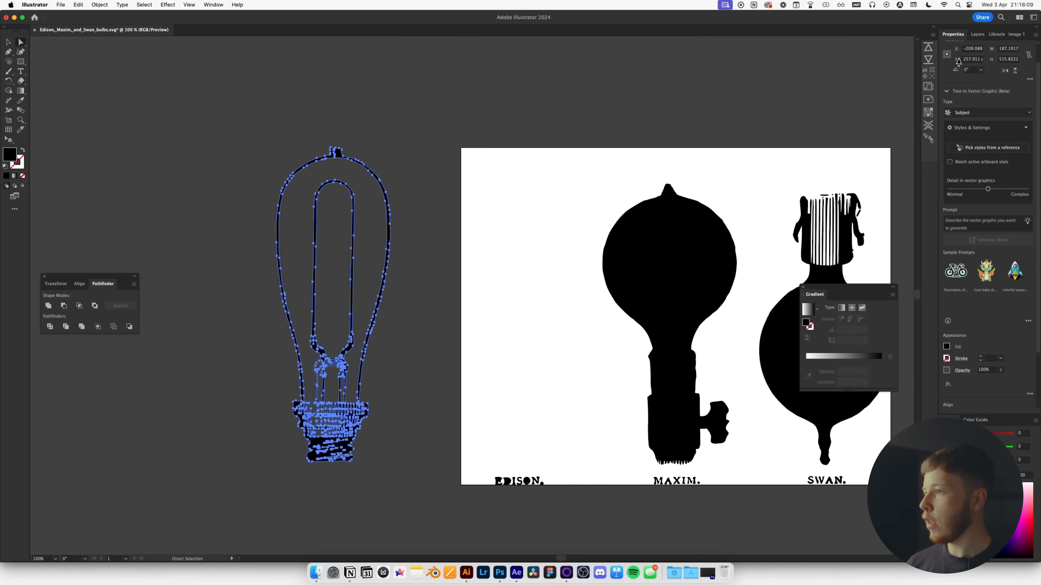
left_click(928, 49)
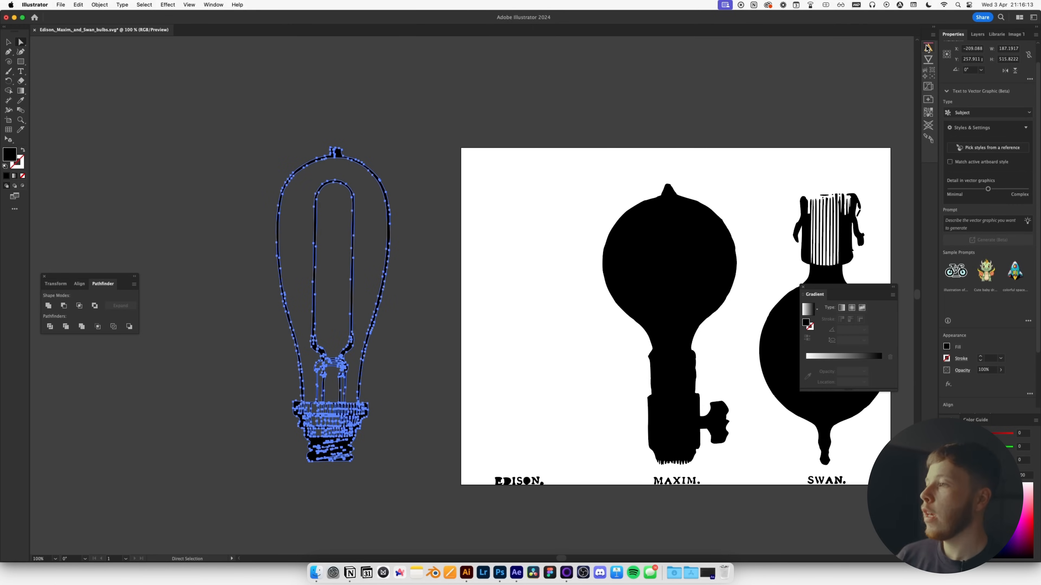
Centre the bulb's anchor point, scale it to 36%, and drag it up into the thought cloud.
key("s")
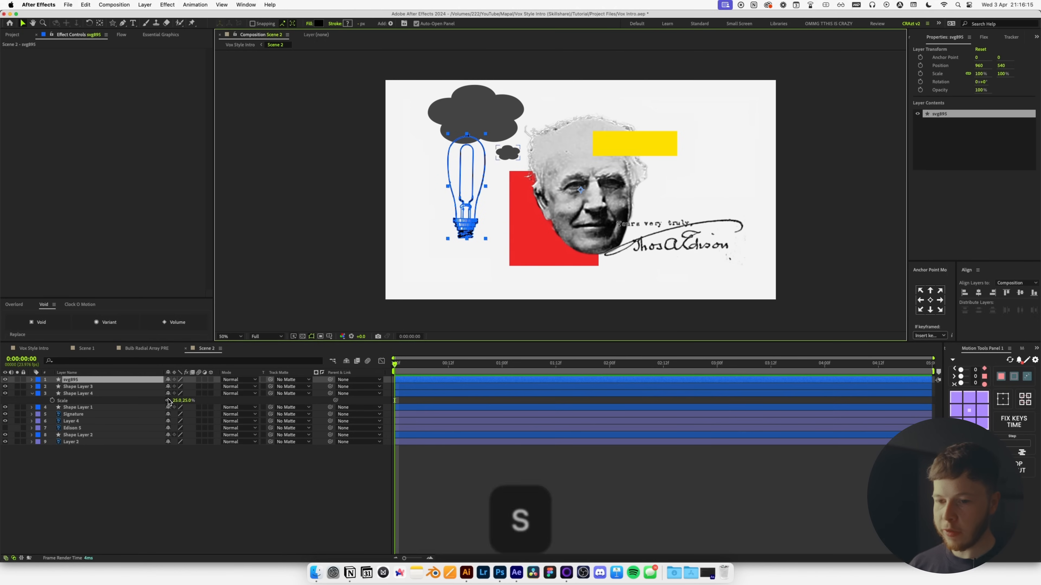
left_click(969, 410)
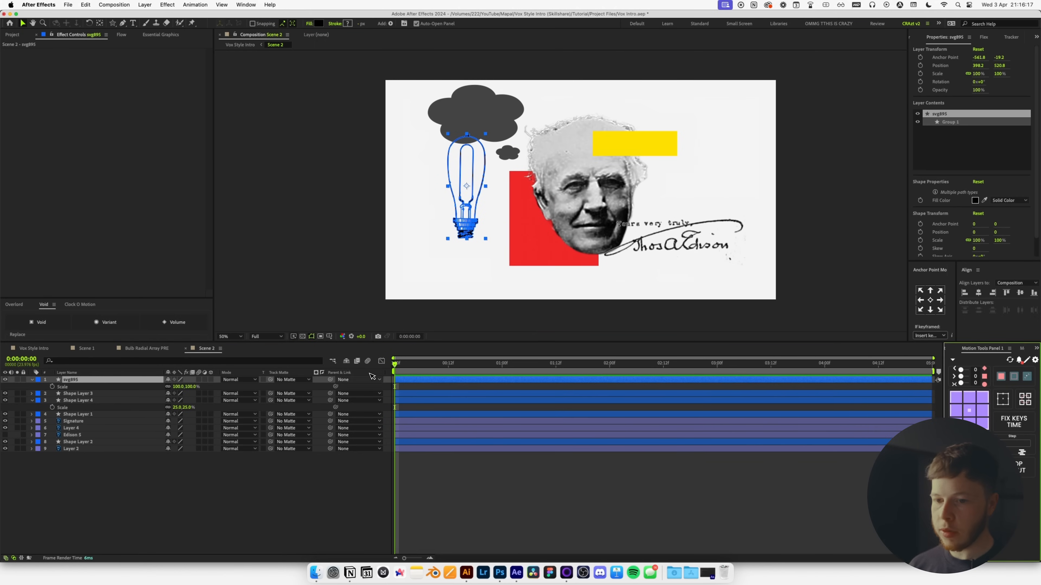
left_click_drag(177, 385, 152, 392)
left_click_drag(470, 208, 469, 116)
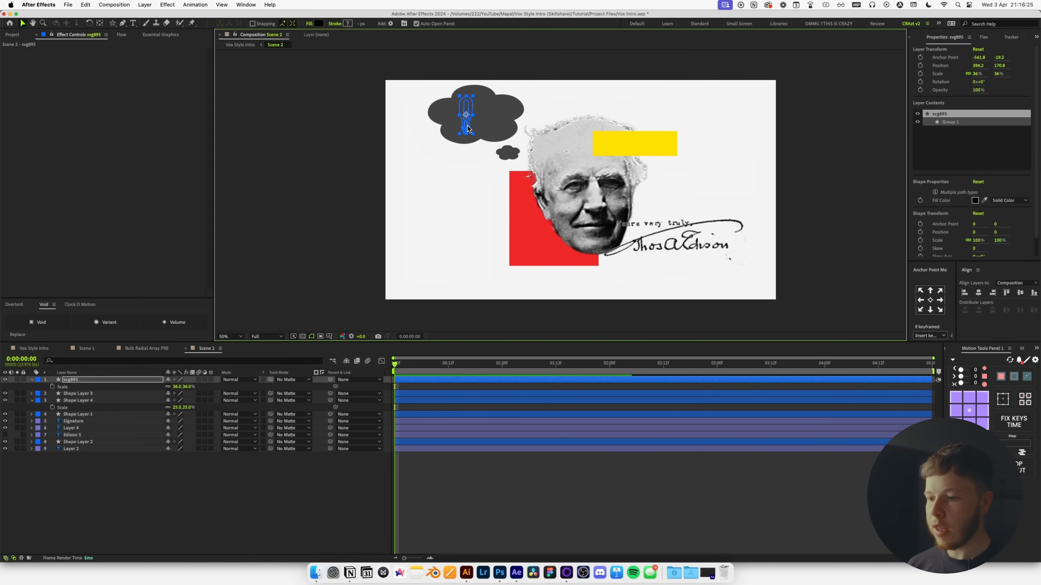
Zoom and pan the view to frame the thought cloud and bulb closely.
left_click(500, 477)
key("period")
key("space")
left_click_drag(441, 103, 499, 257)
left_click(428, 220)
key("period")
left_click_drag(342, 223, 489, 241)
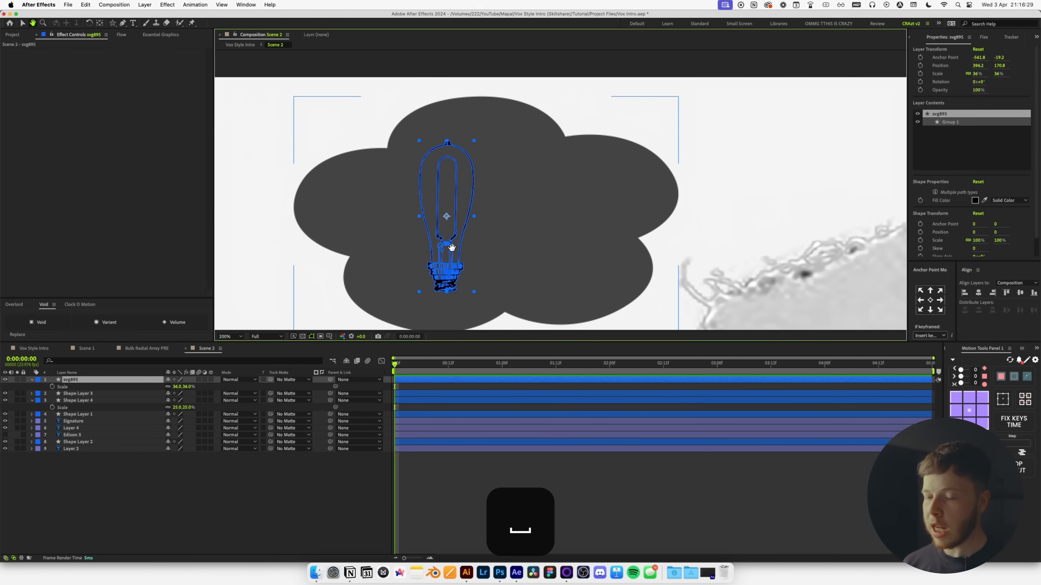
key("r")
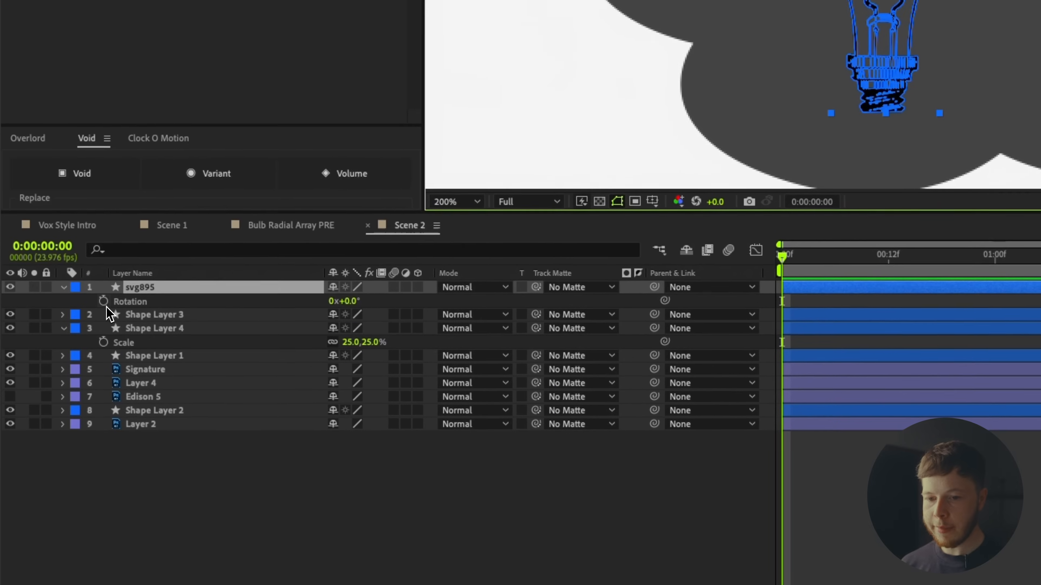
Give the bulb's Rotation a wiggle(1,10) expression and preview the gentle sway.
left_click(104, 303, "alt")
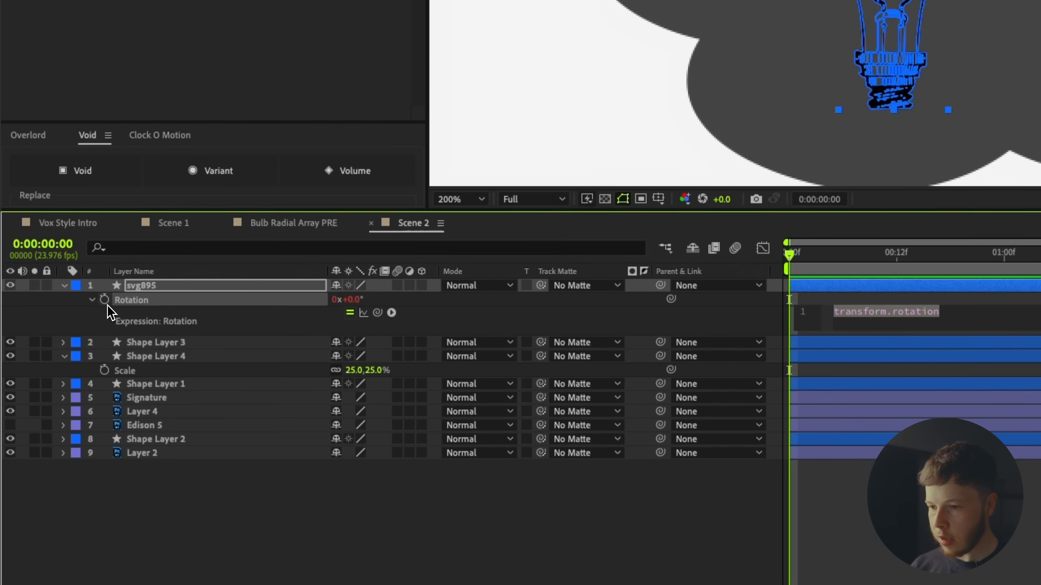
key("Page_Down")
type("wiggle()")
key("Return")
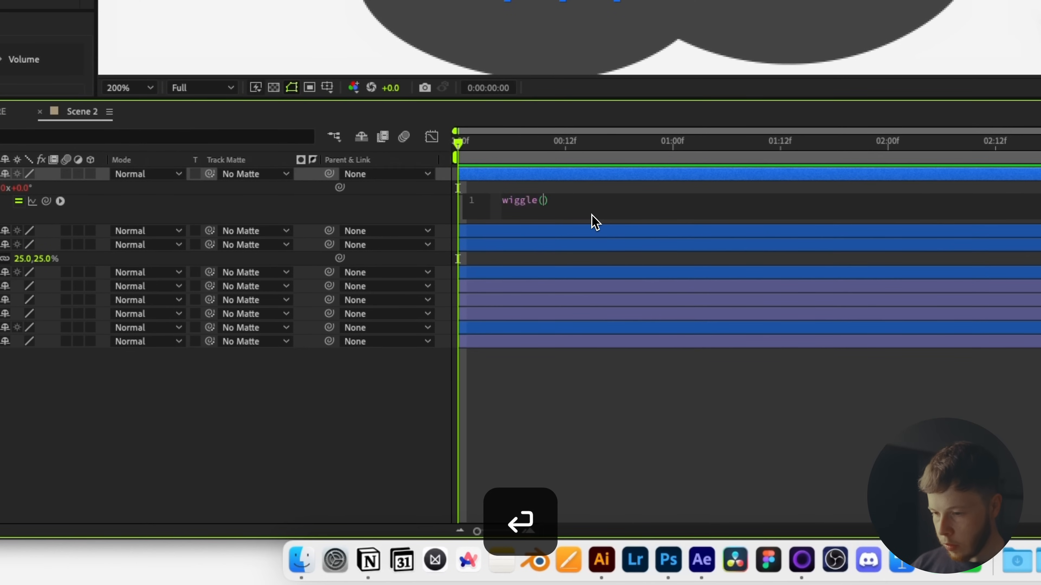
type("1,10")
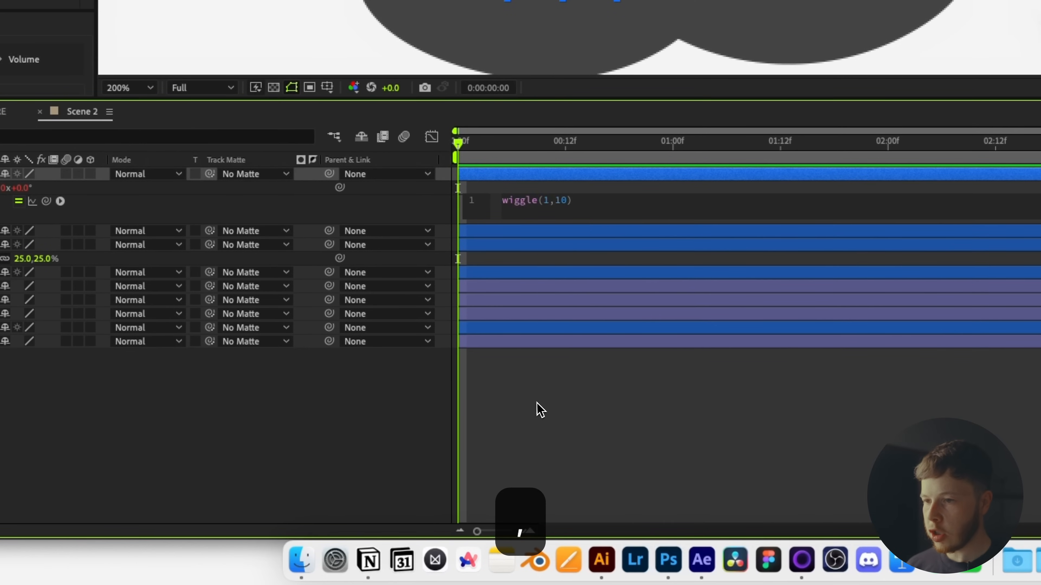
left_click(540, 410)
key("space")
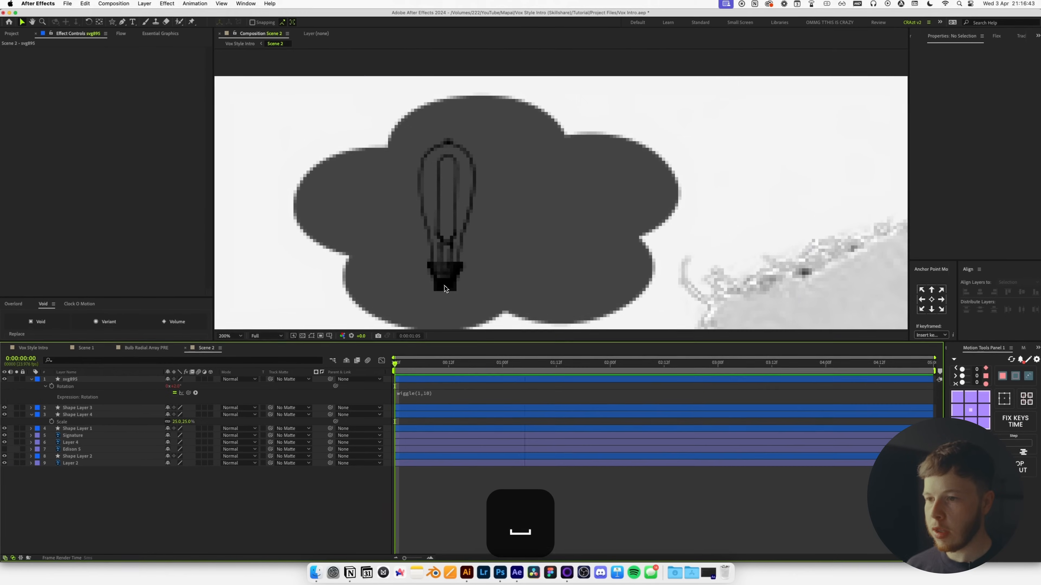
key("space")
key("u")
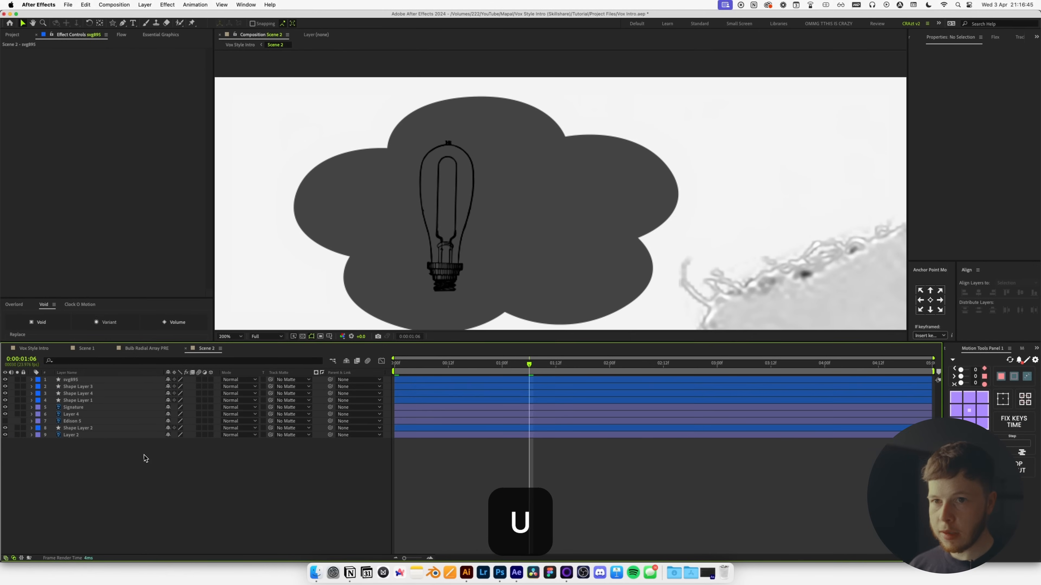
left_click(133, 23)
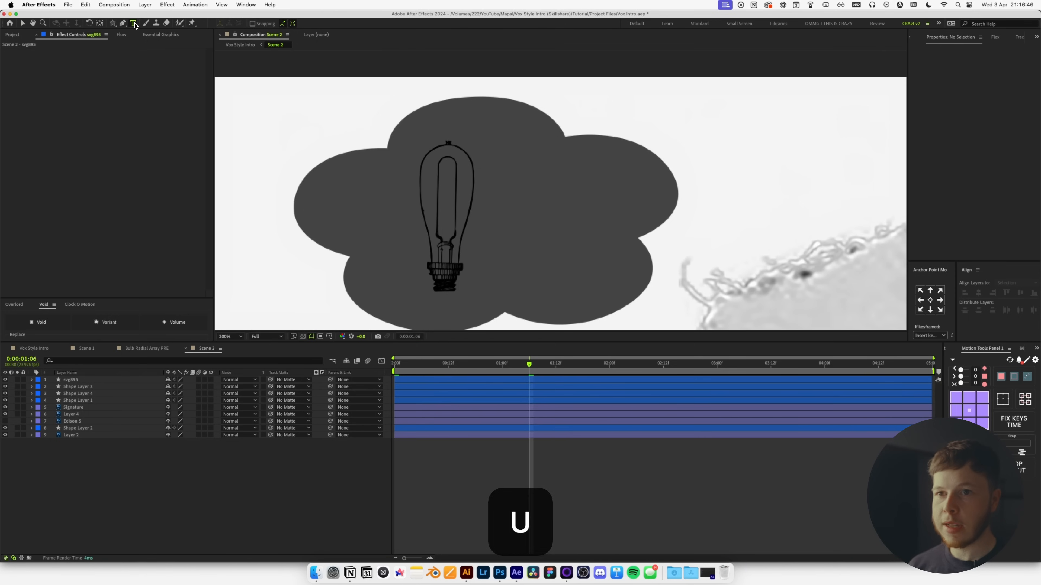
Type a 'light bulb' label inside the cloud and set it in Instrument Serif.
left_click(552, 222)
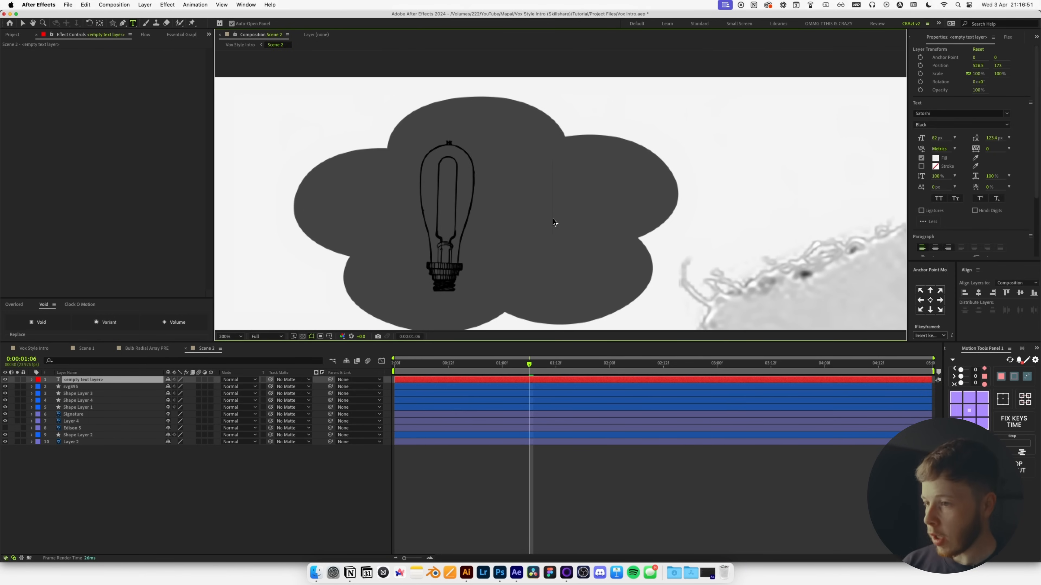
type("l")
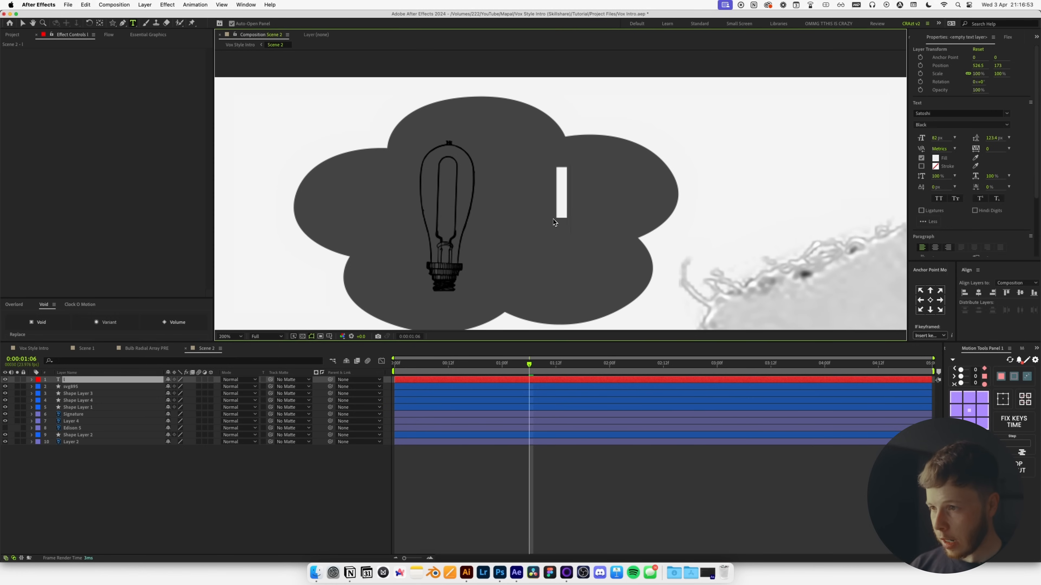
type("ight builb")
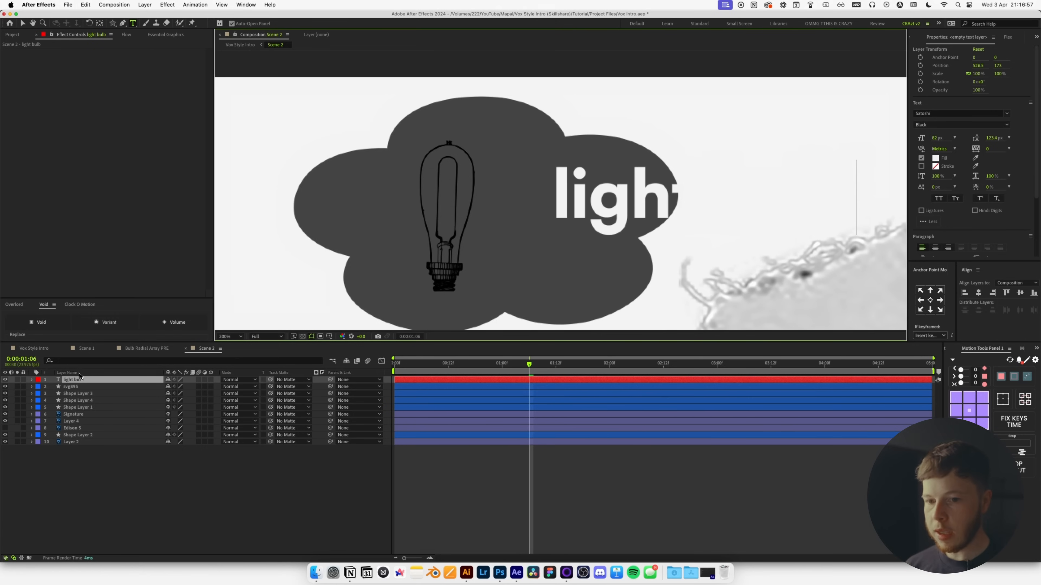
key("Escape")
left_click(948, 115)
type("inst")
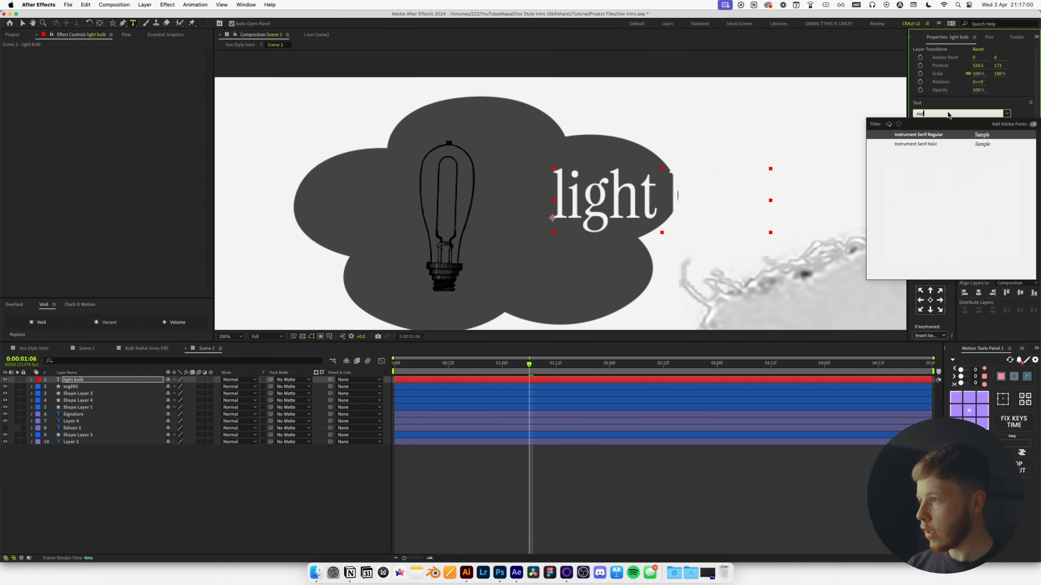
key("Return")
Resize the label to 56 px, move it beside the bulb, then pick a bulb fill colour.
left_click_drag(930, 136, 913, 137)
key("v")
left_click_drag(594, 205, 523, 228)
left_click(444, 269)
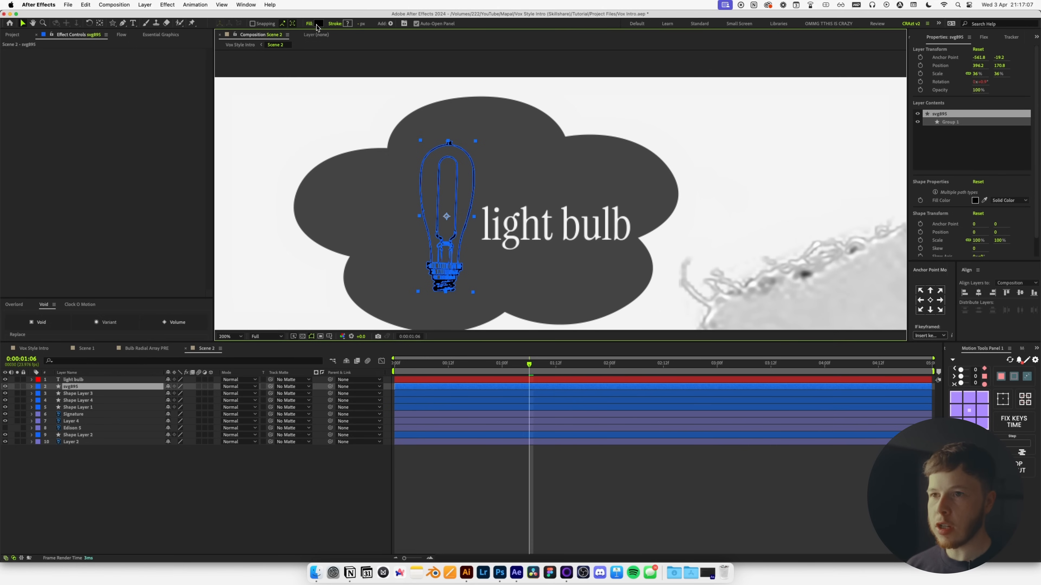
left_click(319, 24)
left_click(636, 396)
Set the bulb's fill to near-white #F3F3F3, leaving the label's colour unchanged.
left_click(625, 366)
left_click_drag(636, 398, 643, 416)
type("F3F3F3")
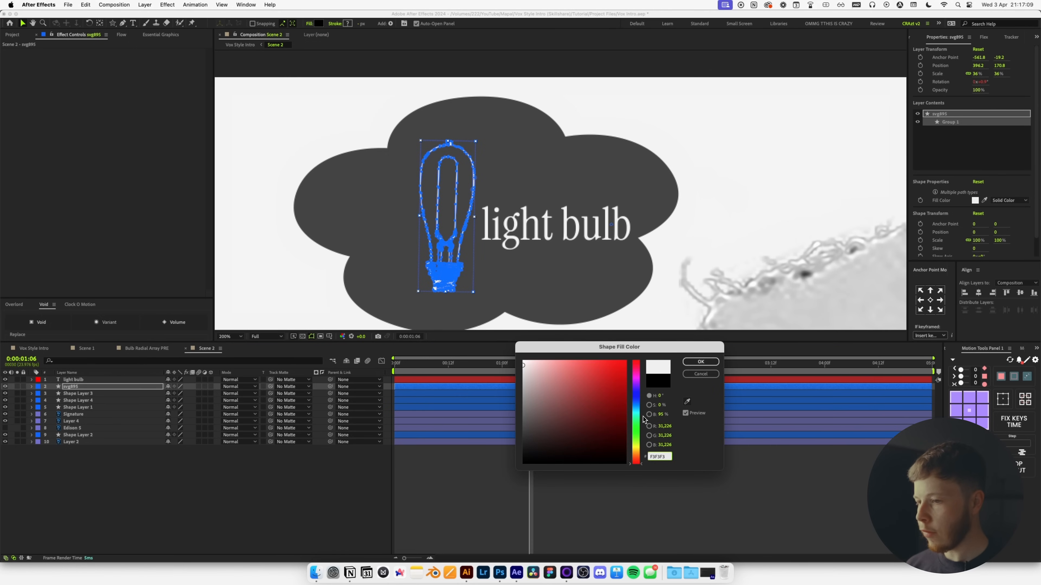
key("Return")
left_click(495, 225)
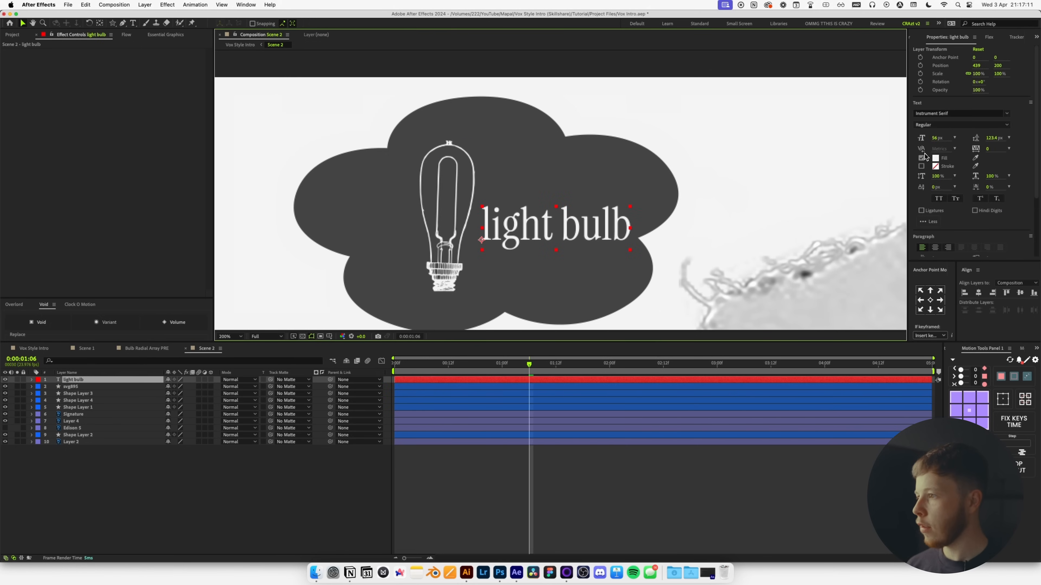
left_click(935, 158)
key("Return")
Nudge the bulb and label left together, then bring the whole composition into view.
left_click(439, 272, "shift")
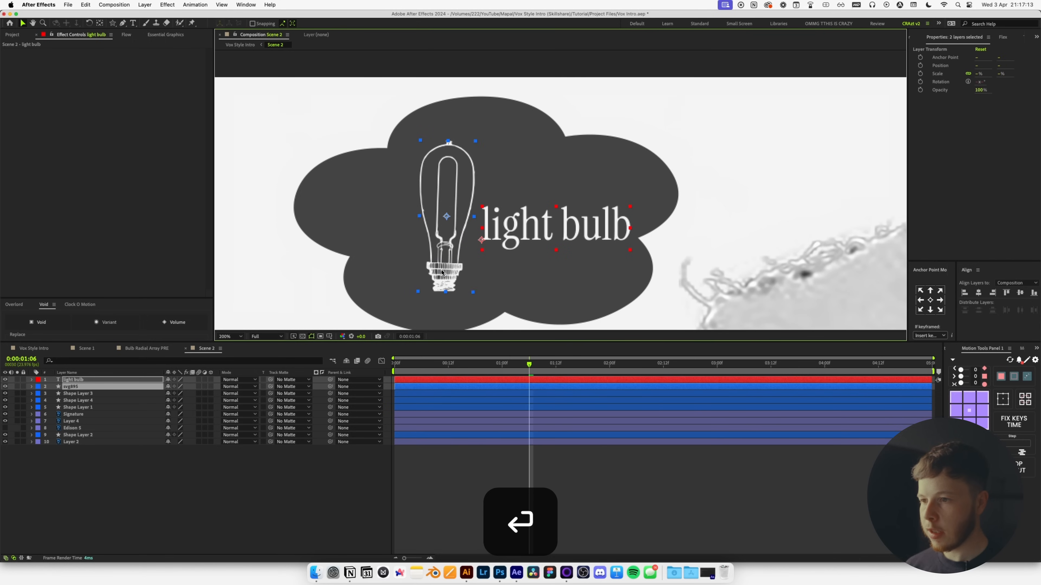
key("shift+Left")
key("shift+Left")
key("shift+Left")
key("shift+Left")
key("shift+Left")
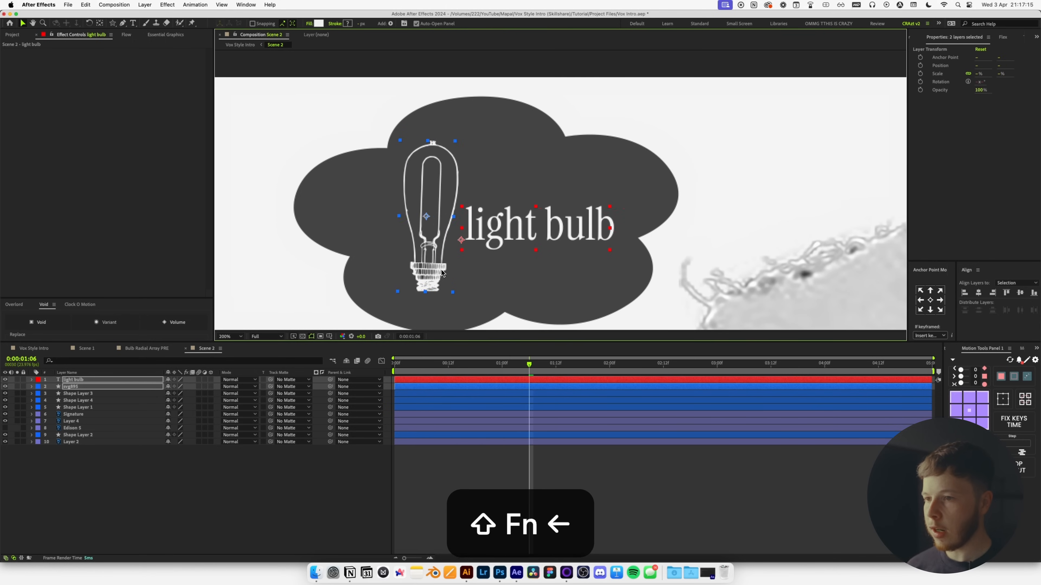
scroll(524, 220, "down", 1)
left_click(638, 471)
scroll(559, 249, "down", 1)
key("space")
left_click_drag(584, 230, 480, 188)
Fill both thought clouds with bright blue #2663EF.
left_click(442, 161)
left_click(465, 197, "shift")
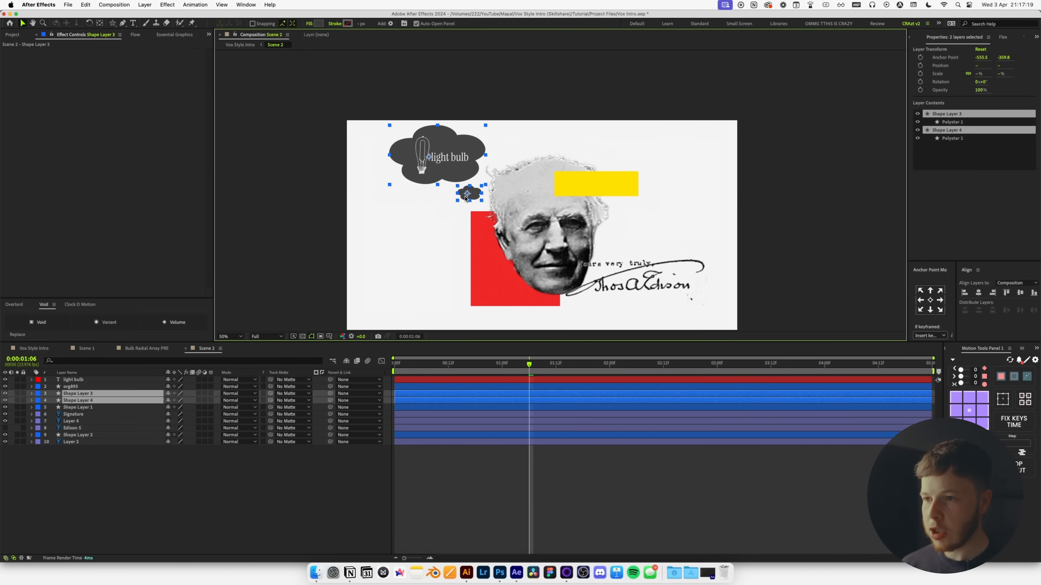
left_click(319, 23)
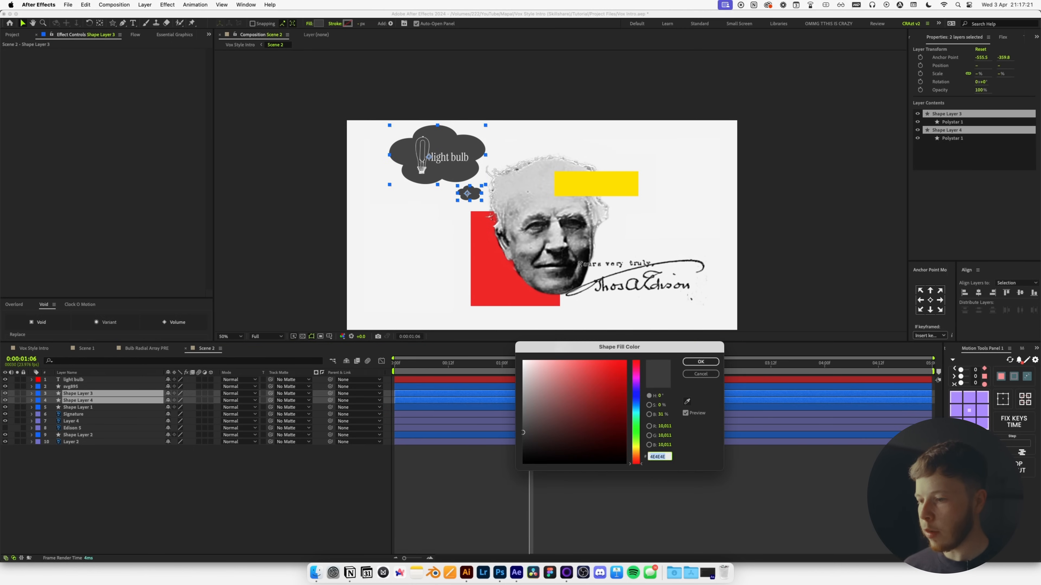
left_click(520, 455)
mouse_move(523, 452)
left_mouse_down()
mouse_move(524, 389)
mouse_move(566, 394)
mouse_move(506, 375)
mouse_move(507, 385)
left_mouse_up()
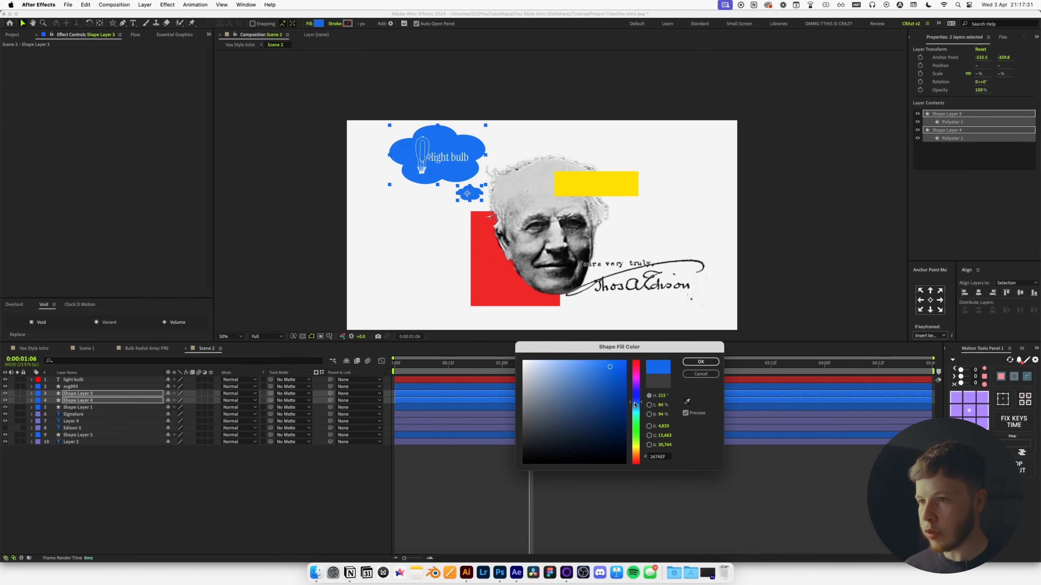
left_click_drag(635, 403, 634, 401)
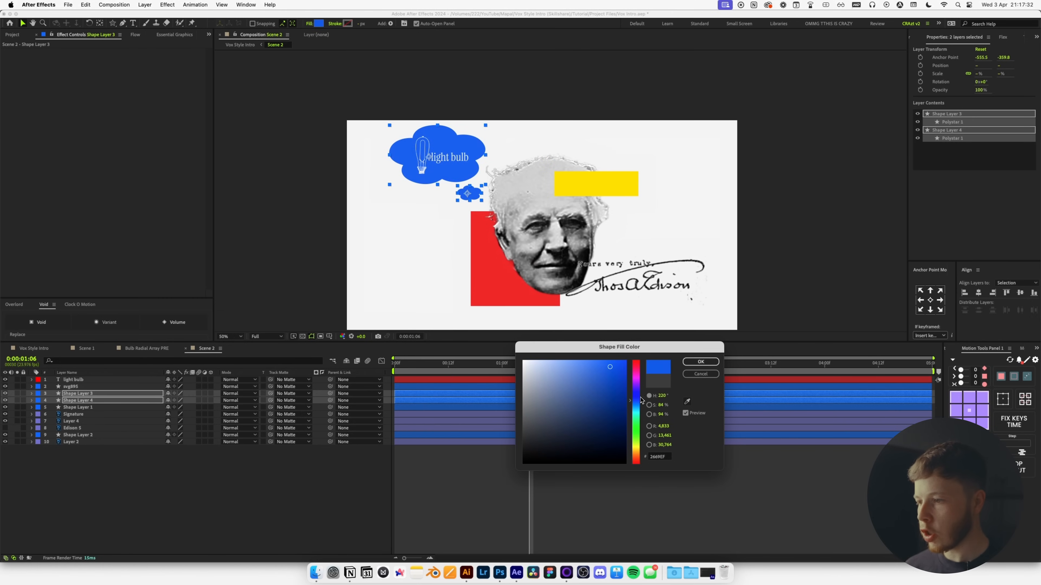
left_click(700, 362)
key("space")
left_click_drag(586, 235, 563, 220)
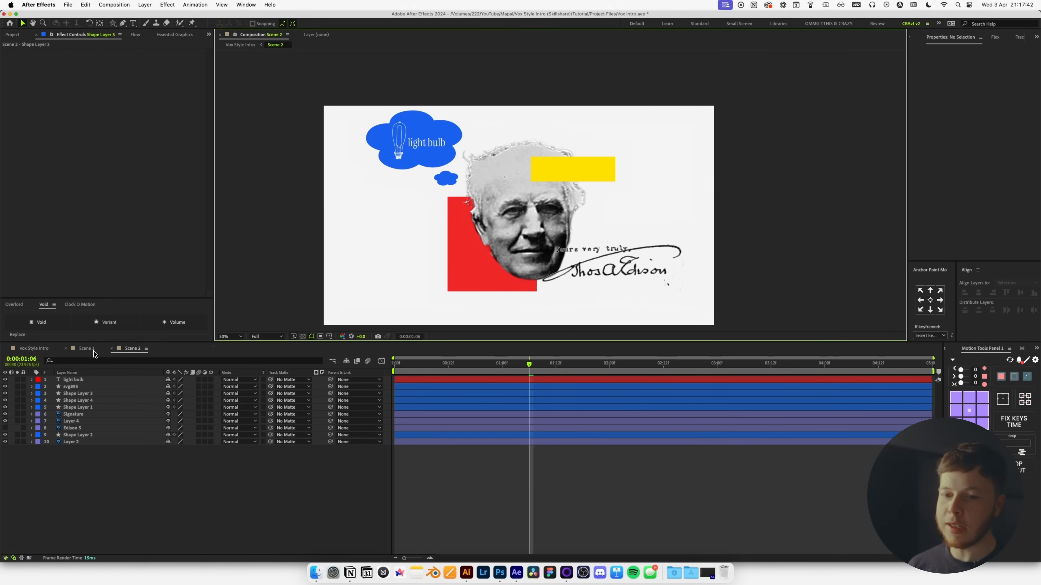
In Scene 1, select the yellow name box, reveal its Position, and go to 2:00.
left_click(87, 348)
scroll(562, 242, "down", 1)
key("space")
left_click_drag(562, 241, 525, 236)
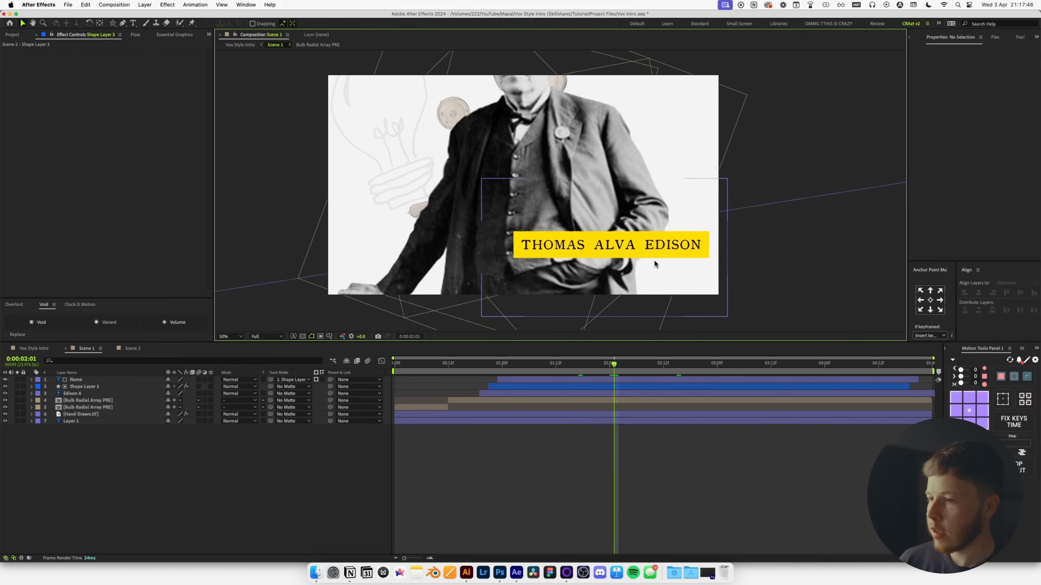
left_click(81, 387)
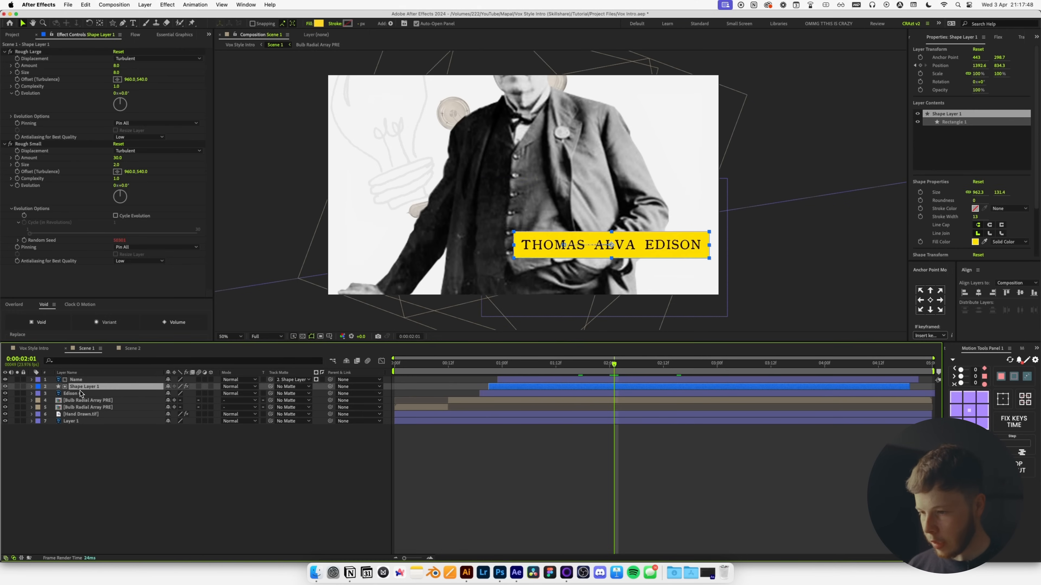
key("p")
left_click(34, 348)
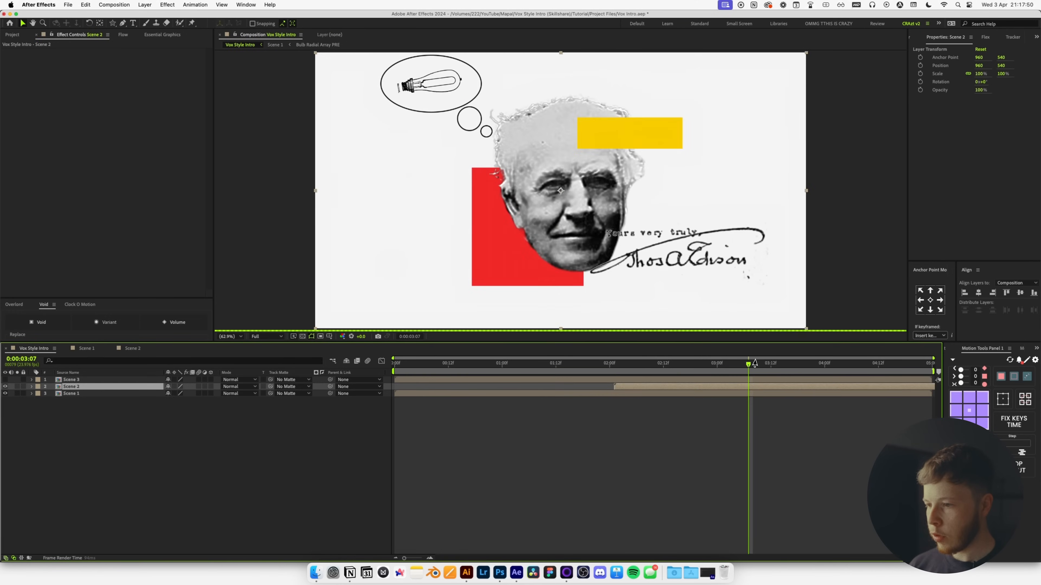
left_click(610, 364)
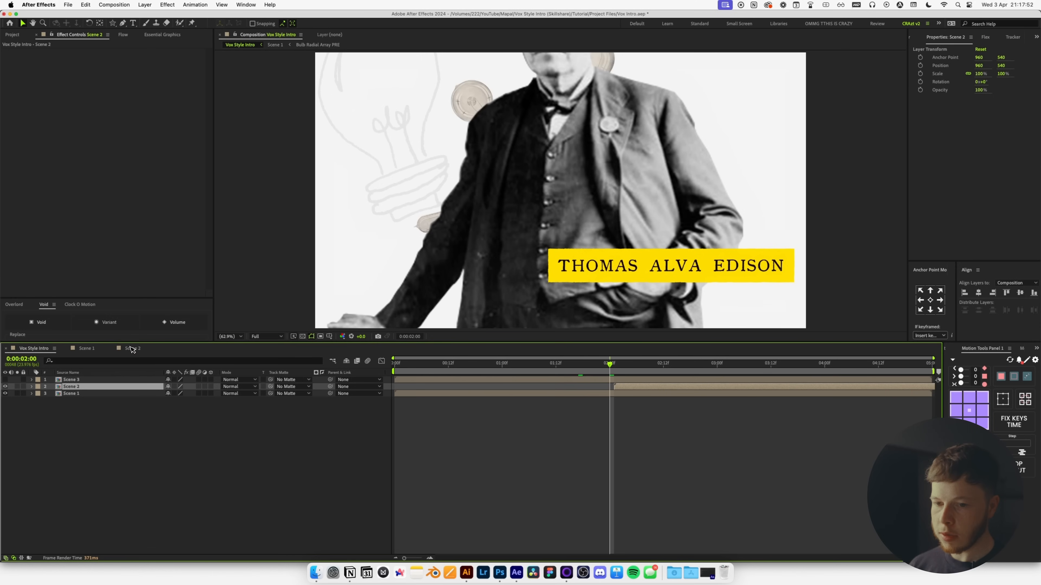
left_click(146, 349)
left_click(95, 351)
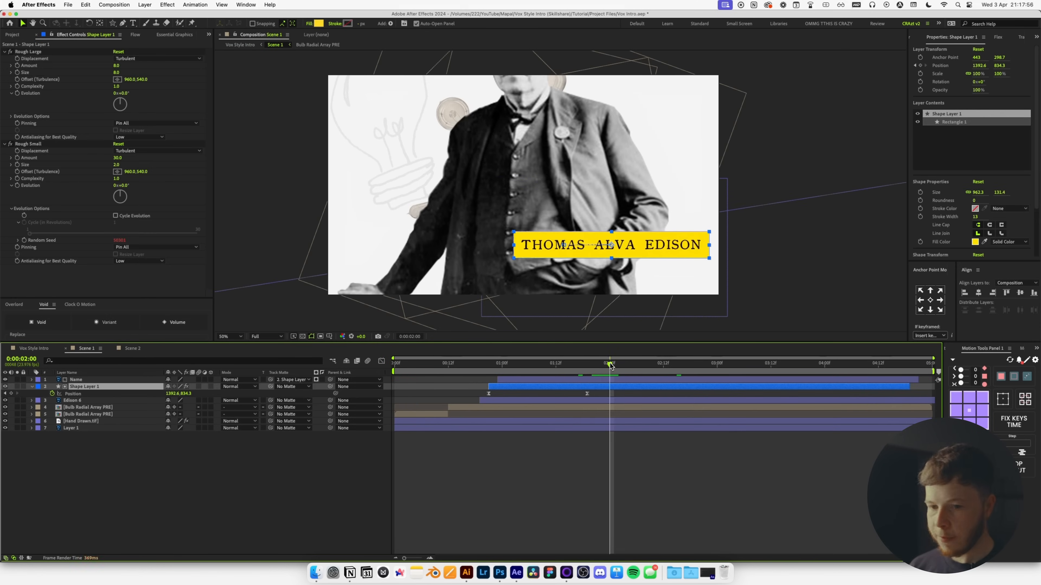
Keyframe the name box at 2:00, slide it right at 2:12, ease both keys, and preview.
key("Return")
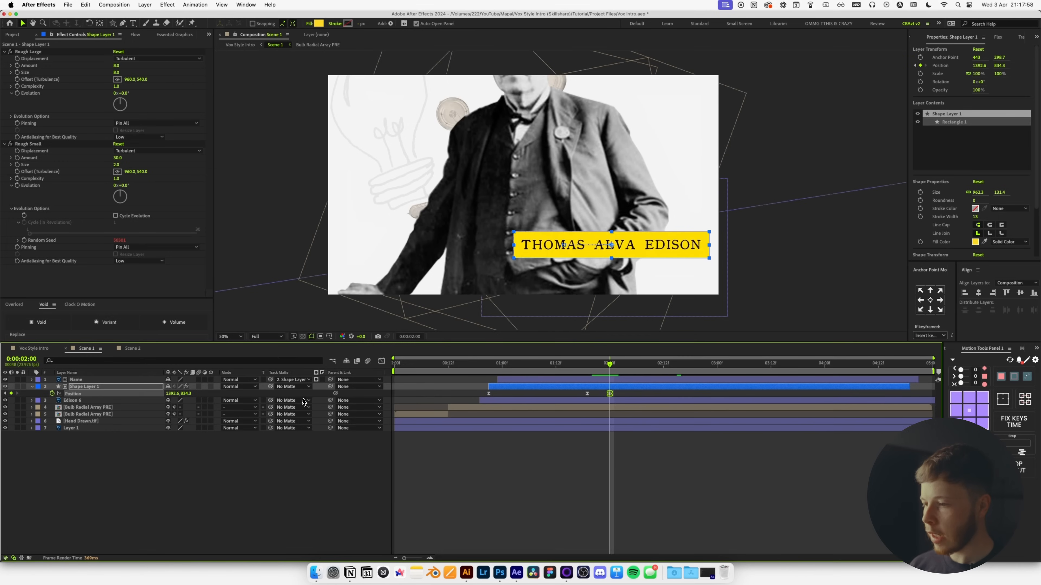
left_click(663, 364)
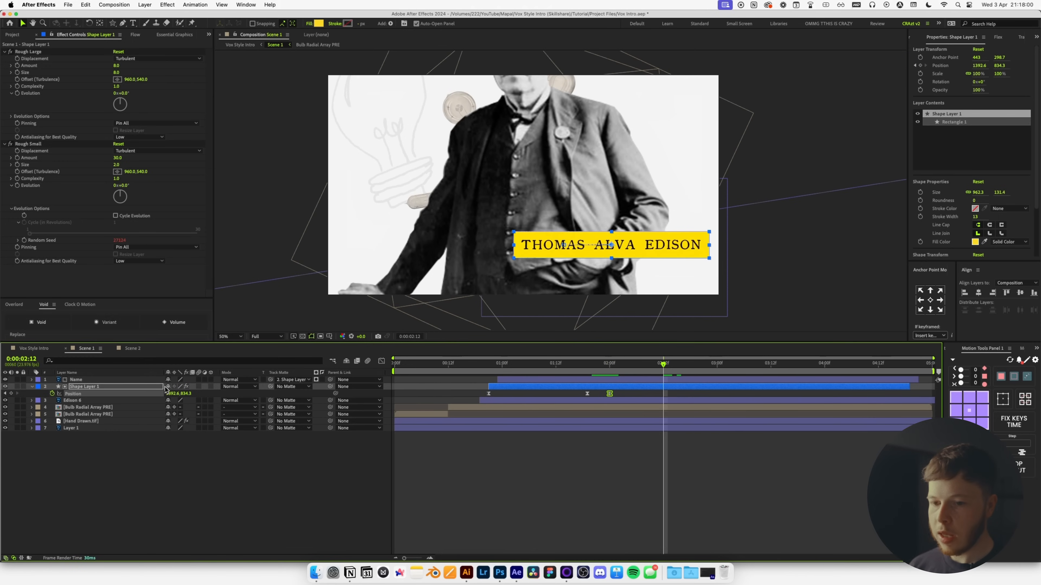
left_click_drag(171, 393, 263, 396)
left_click_drag(599, 392, 677, 400)
left_click(135, 35)
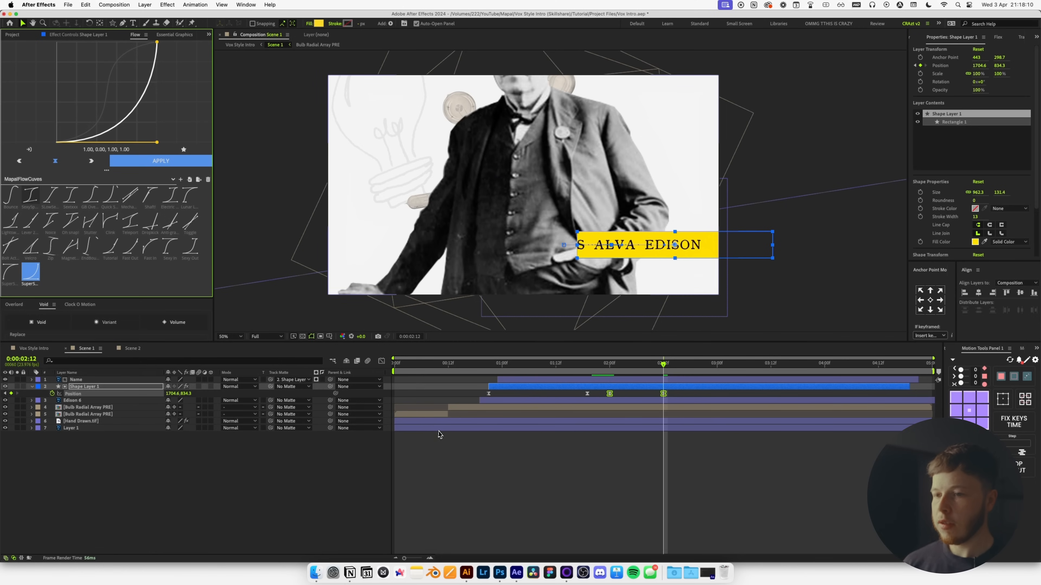
left_click(609, 368)
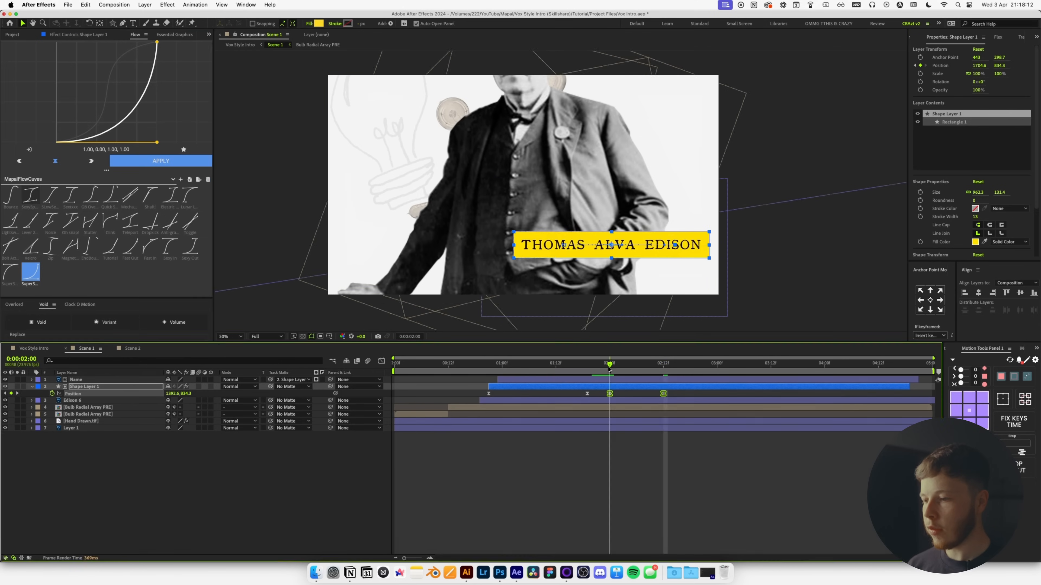
key("space")
key("space")
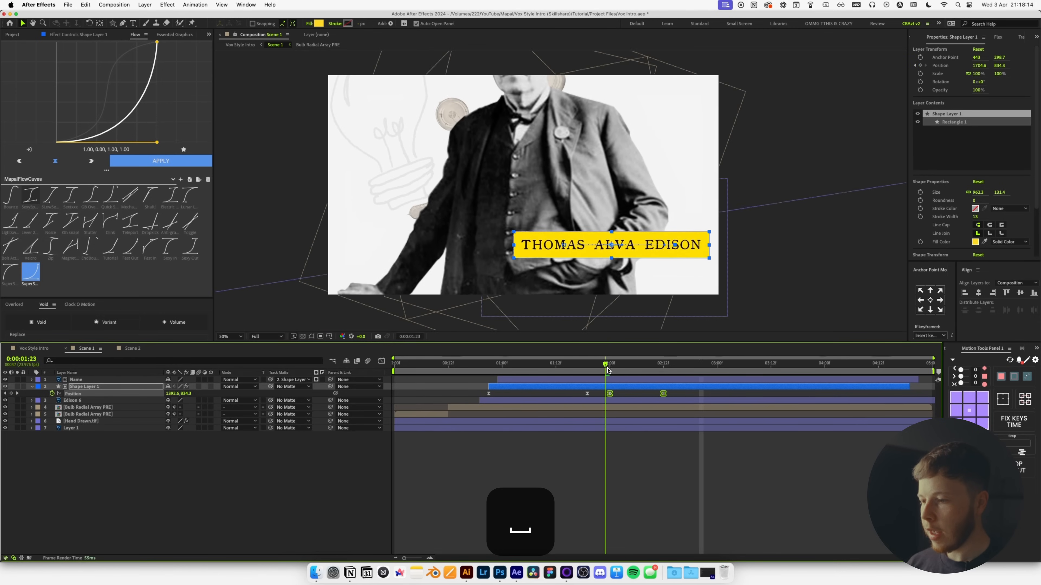
left_click(588, 462)
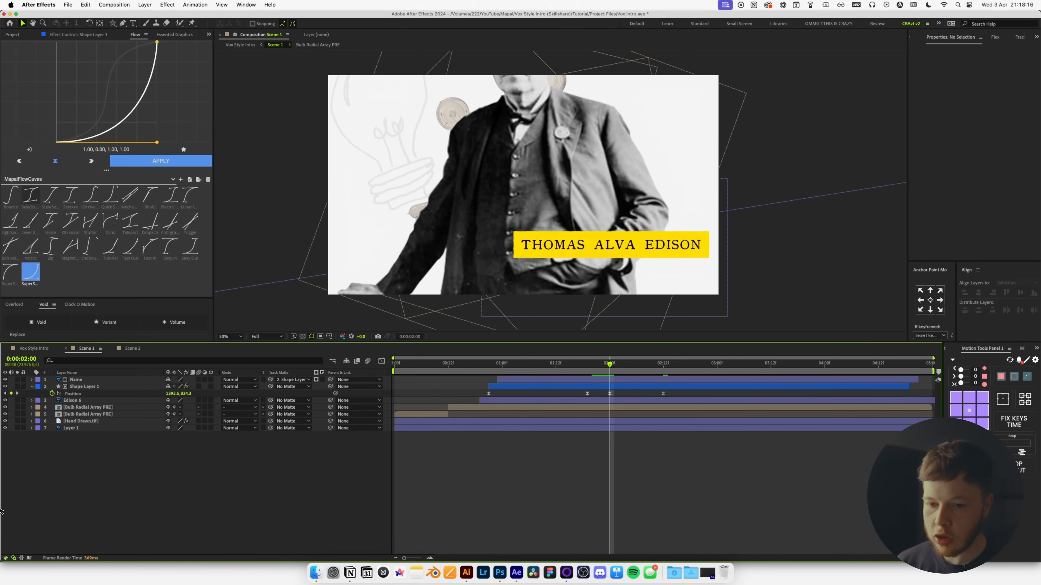
Keyframe Edison 6's Position from 2:06 to X 1167 at 2:16 with Flow easing, and preview.
left_click(81, 398)
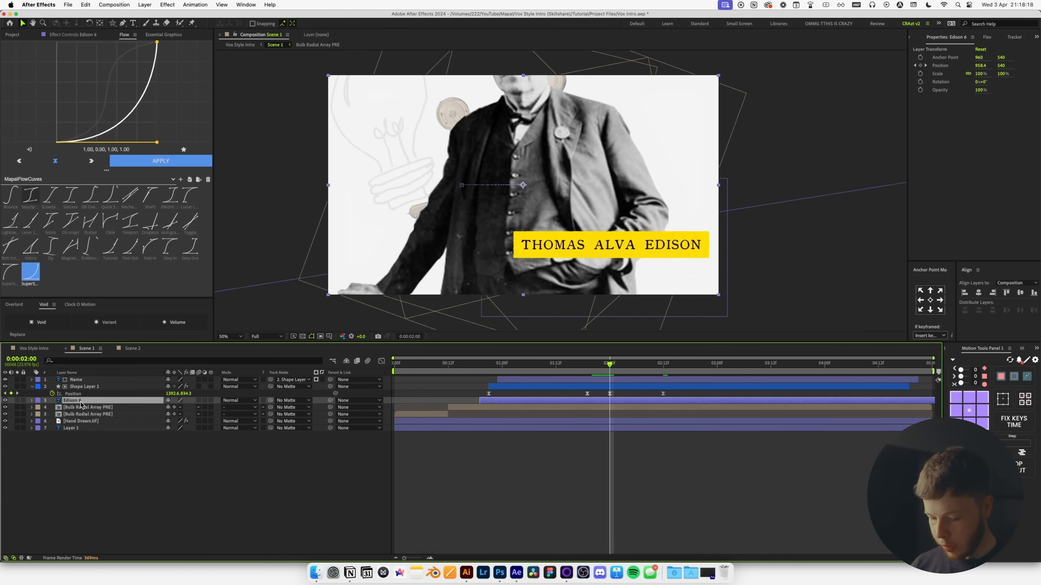
key("p")
left_click_drag(610, 366, 638, 369)
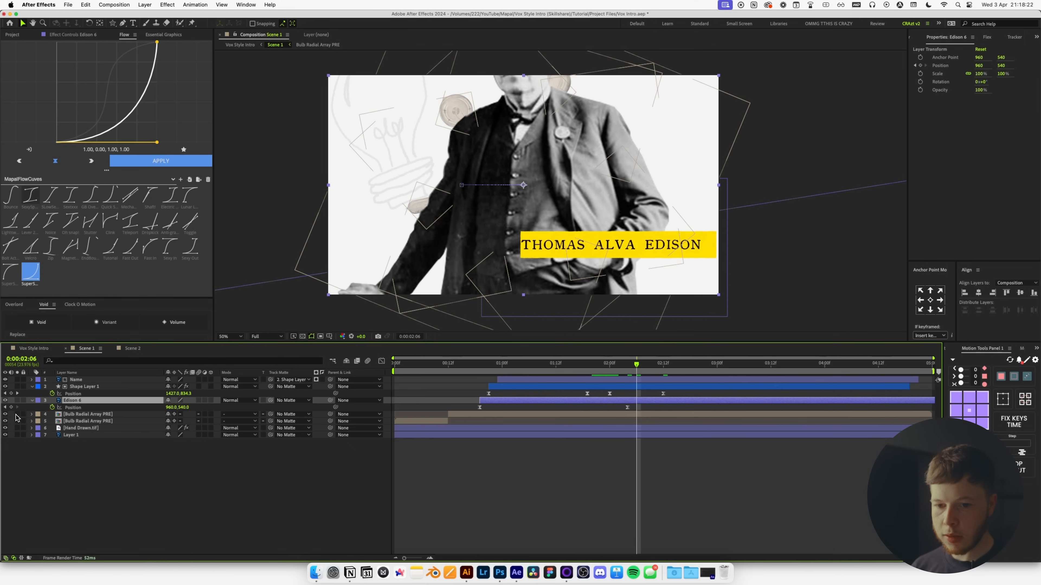
key("space")
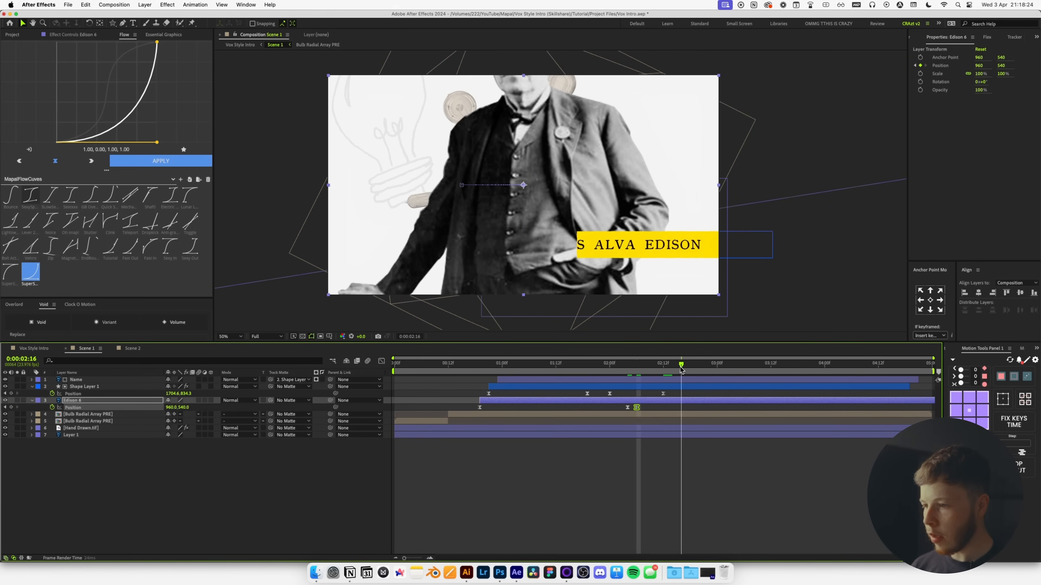
left_click_drag(171, 407, 256, 408)
left_click(706, 409)
left_click_drag(706, 408, 632, 418)
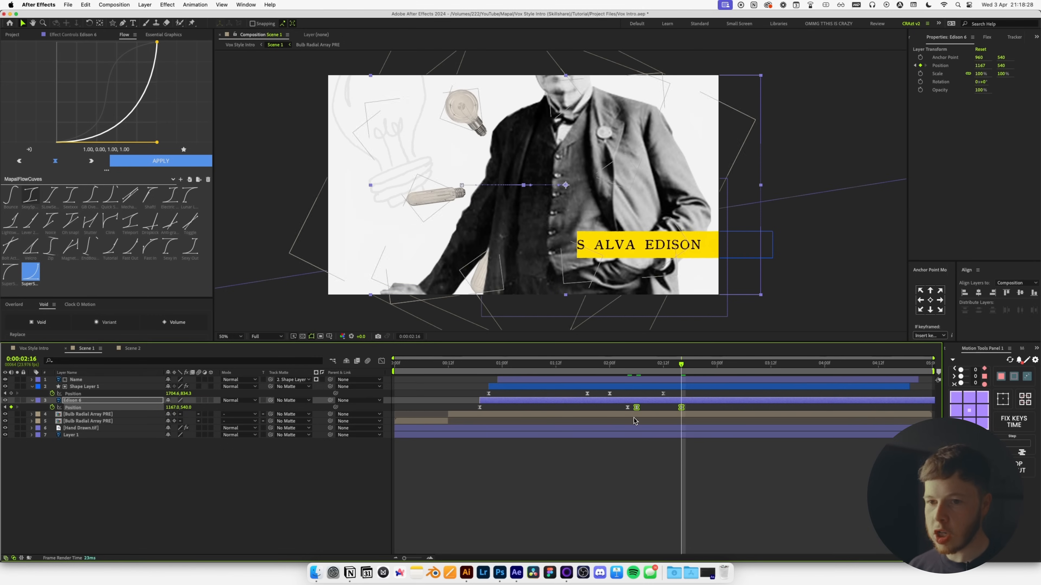
left_click(190, 161)
left_click(607, 365)
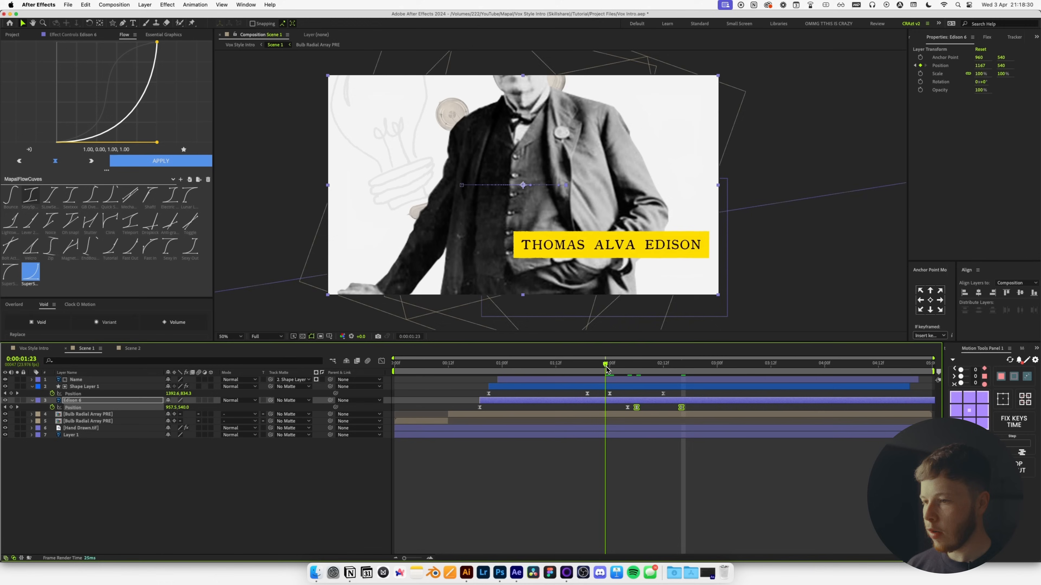
key("space")
Preview the main Vox Style Intro comp from 1:20.
key("space")
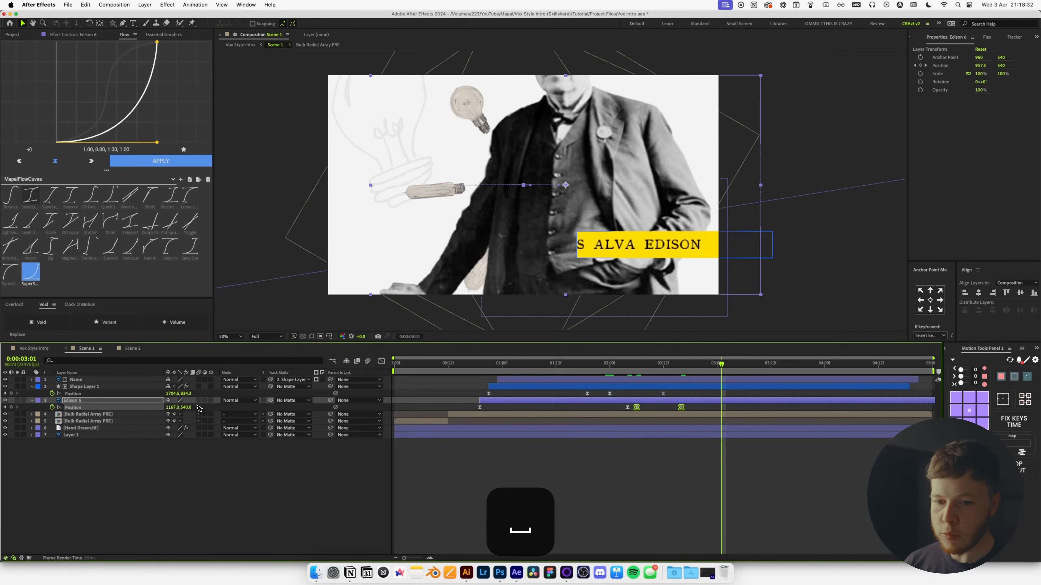
left_click(34, 348)
left_click(592, 365)
key("space")
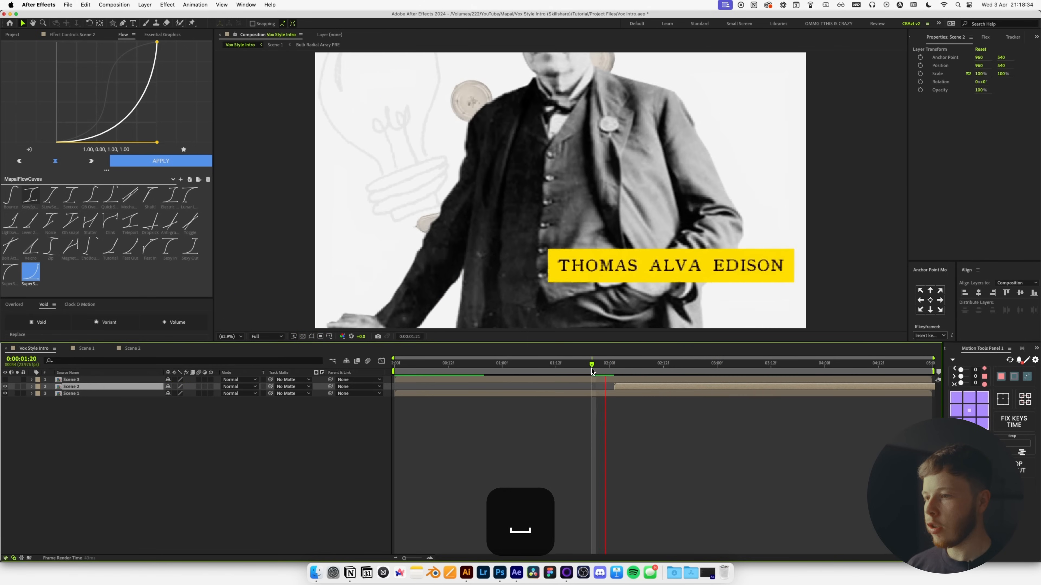
key("space")
key("space")
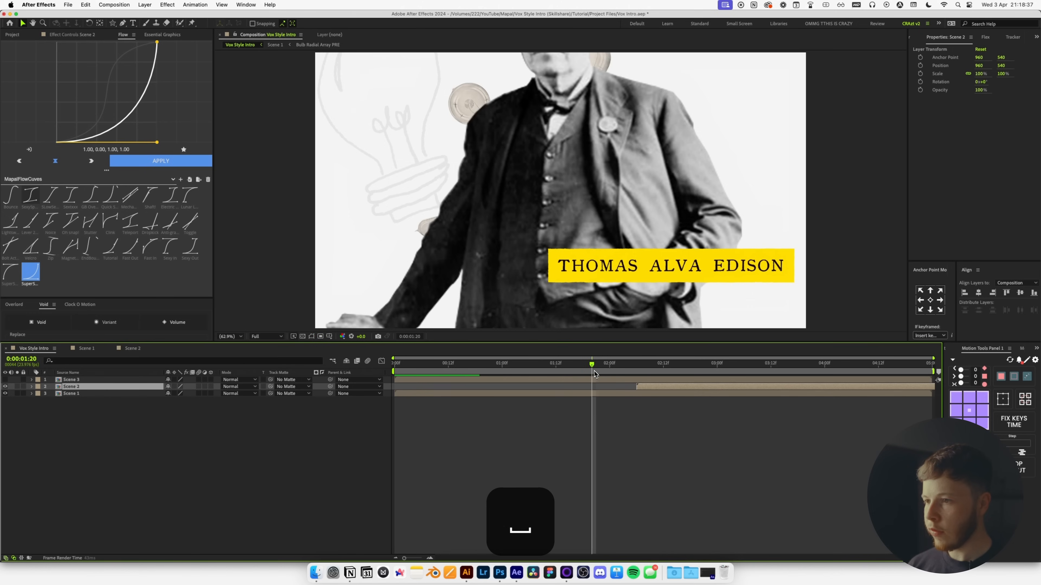
key("space")
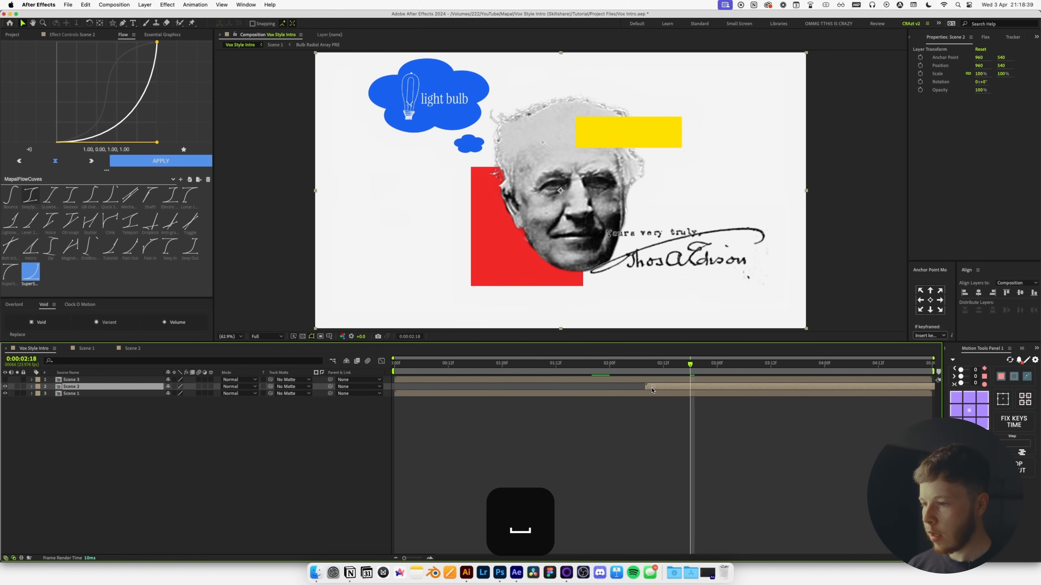
key("space")
key("space")
In Scene 2, keyframe the yellow rectangle's Position from 0:11 with a strong ease-out.
double_click(659, 388)
left_click(574, 170)
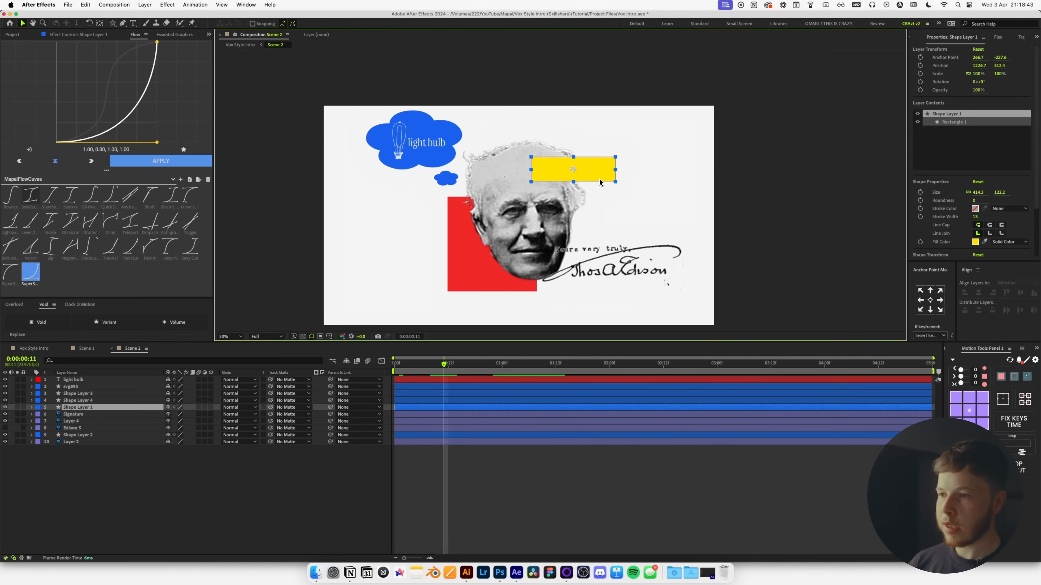
key("p")
left_click(52, 414)
key("Home")
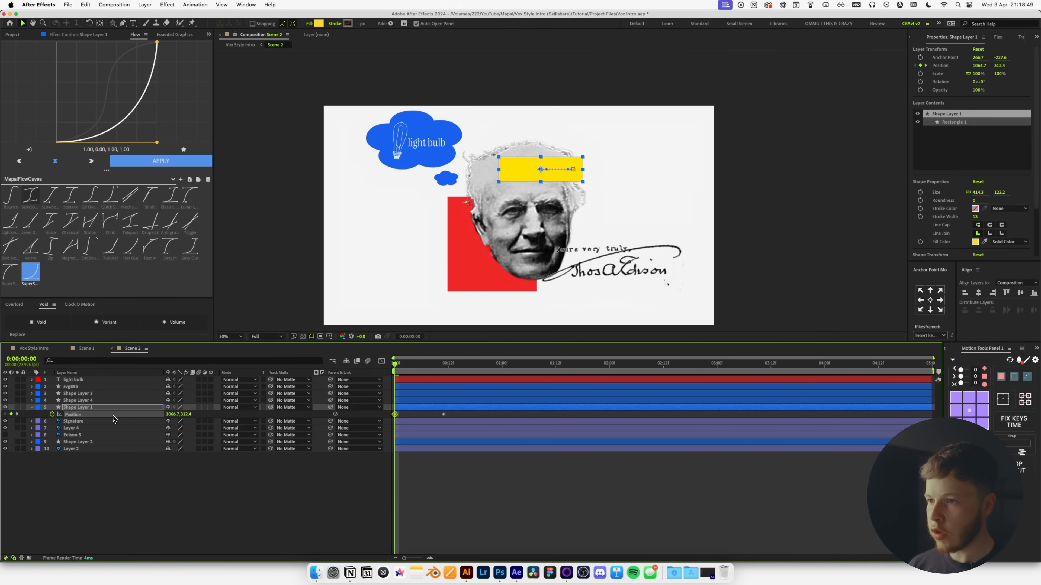
left_click_drag(461, 415, 368, 421)
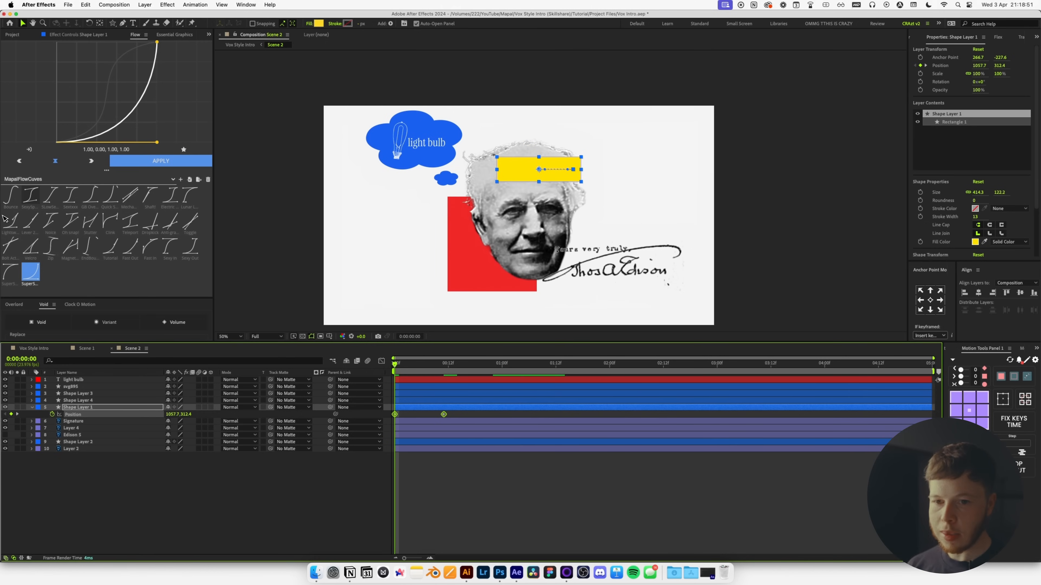
left_click(16, 278)
Preview the main Vox Style Intro comp from 1:16.
left_click(44, 349)
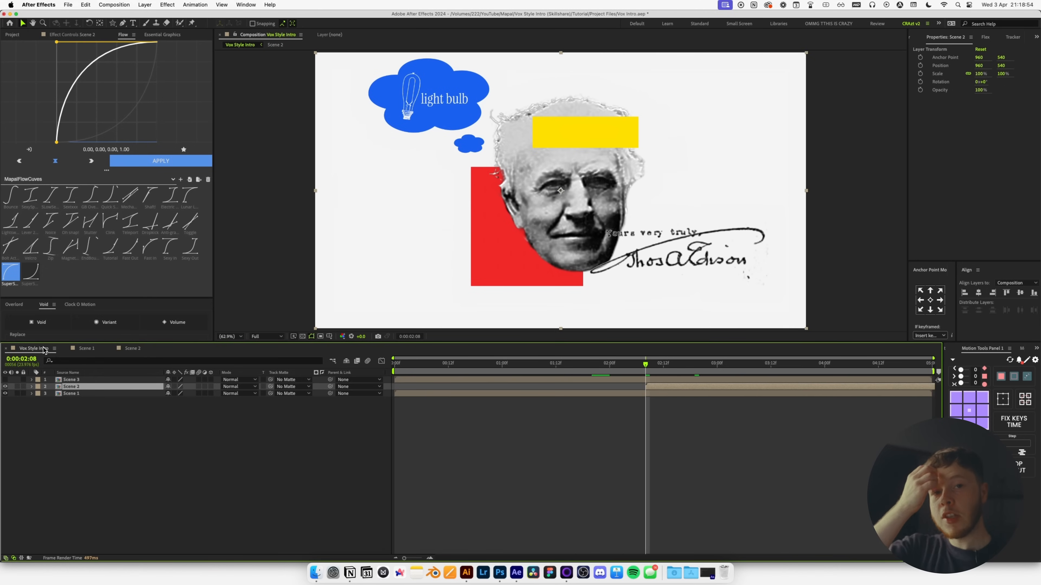
left_click(527, 418)
left_click(575, 364)
key("space")
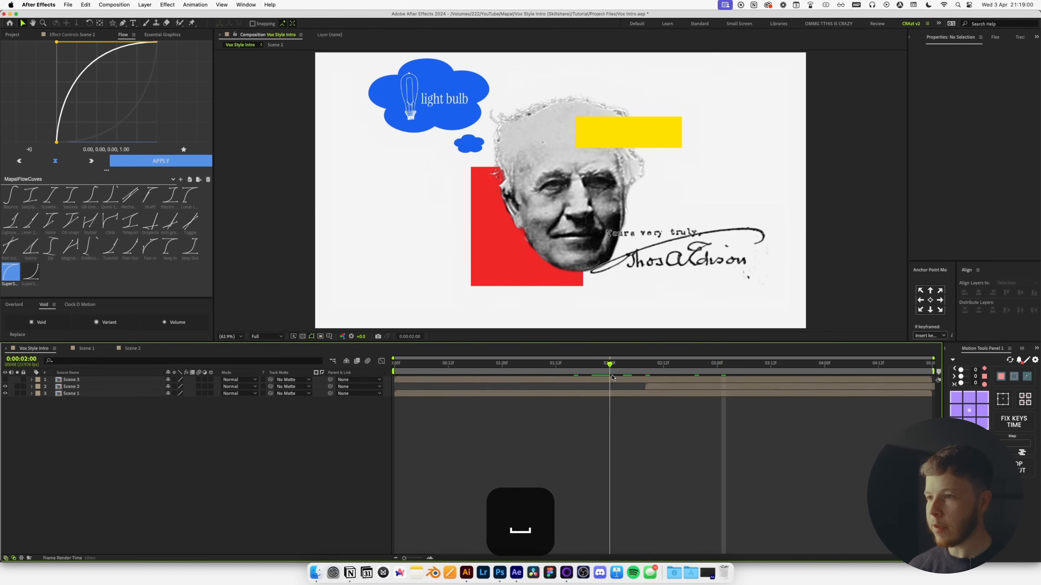
key("space")
key("space")
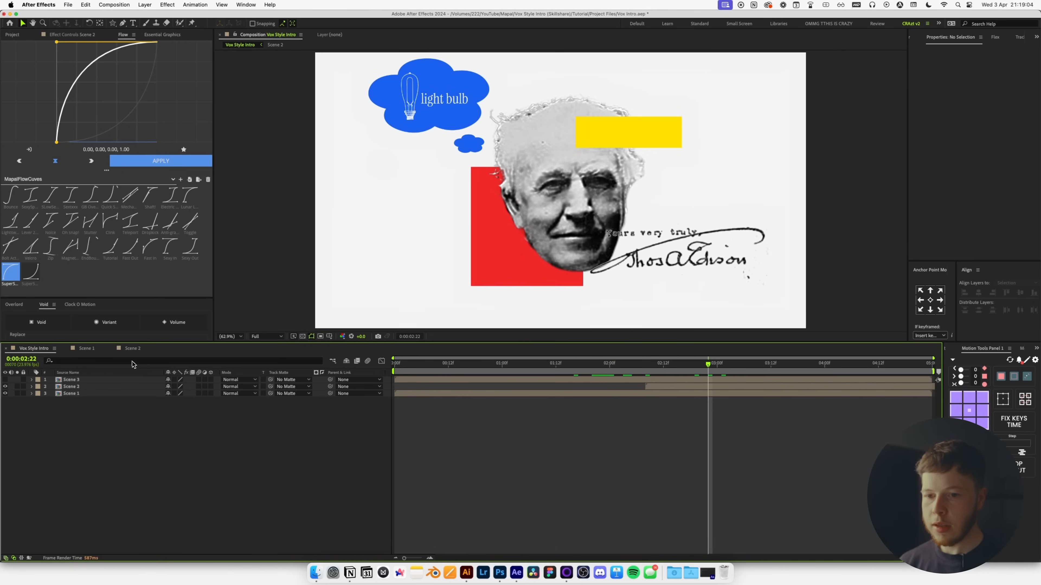
Back in Scene 2, select the red rectangle layer and reveal its Position.
left_click(133, 348)
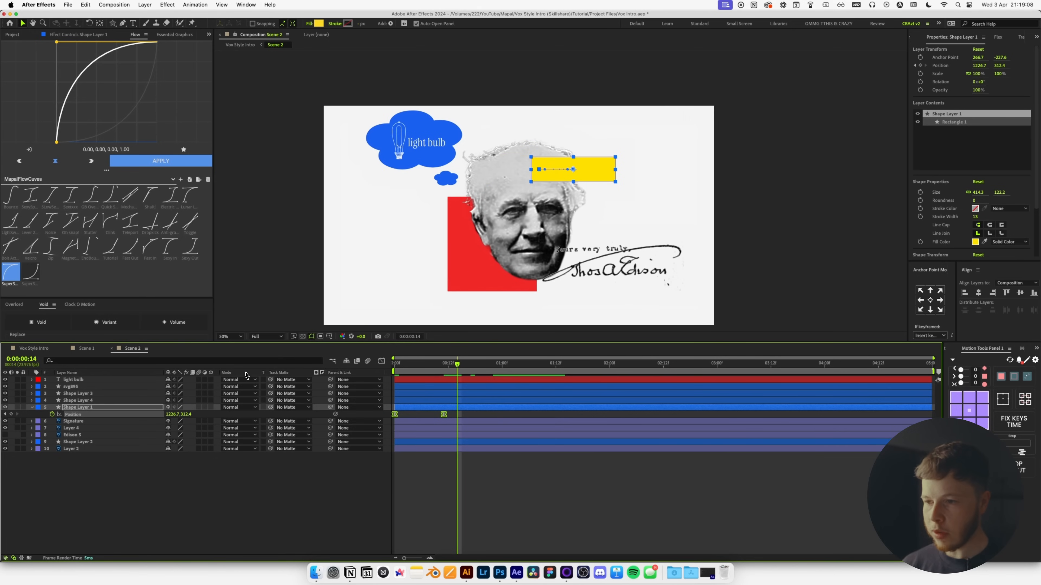
left_click(77, 442)
key("space")
left_click_drag(483, 267, 531, 230)
scroll(533, 230, "up", 1)
scroll(532, 229, "down", 1)
key("p")
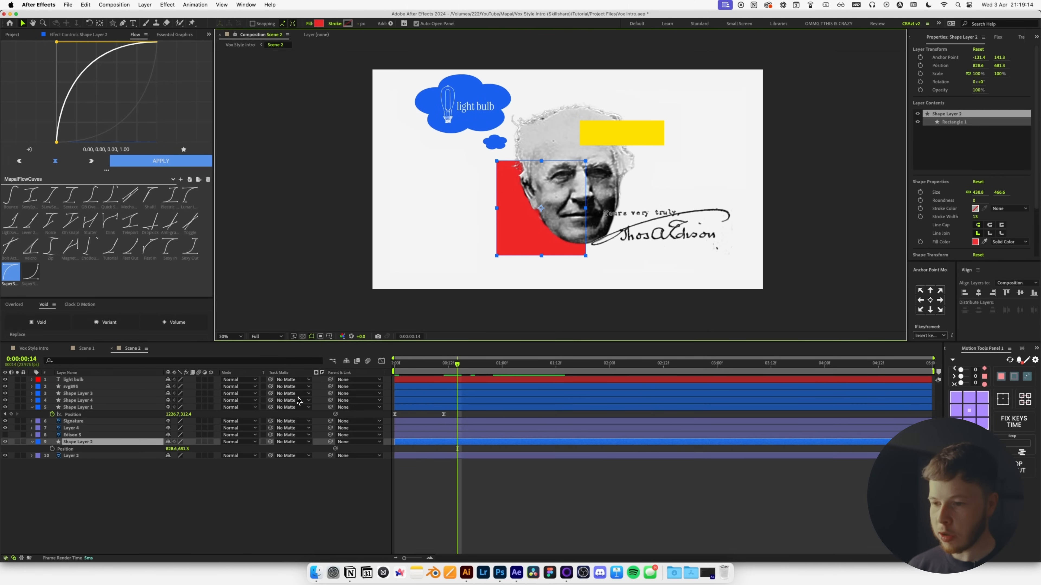
Keyframe the red rectangle at 0:11, start it at 699.6, and ease both keys.
left_click_drag(453, 371, 448, 372)
left_click(51, 449)
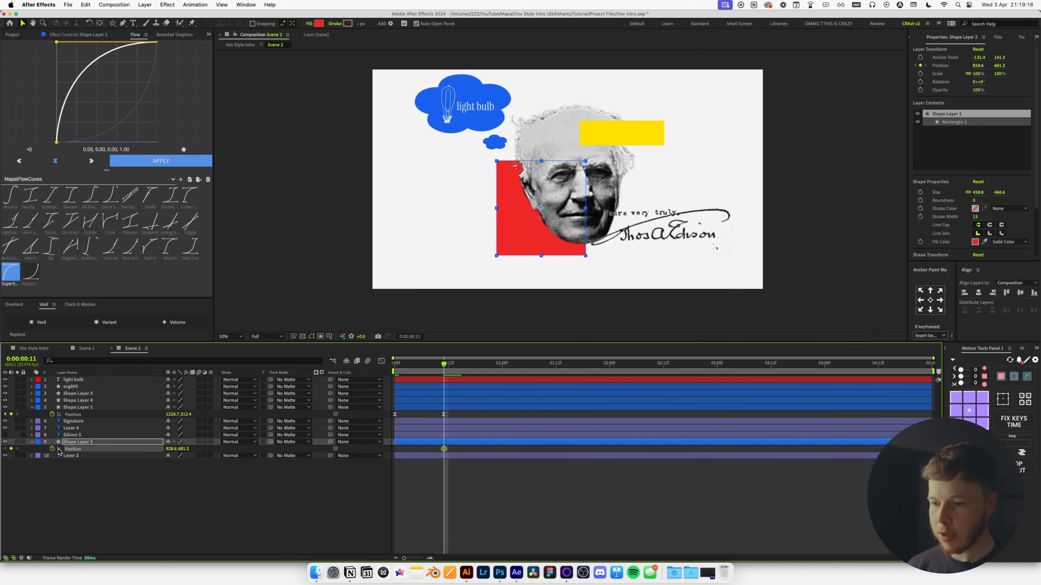
key("Home")
left_click_drag(172, 449, 118, 450)
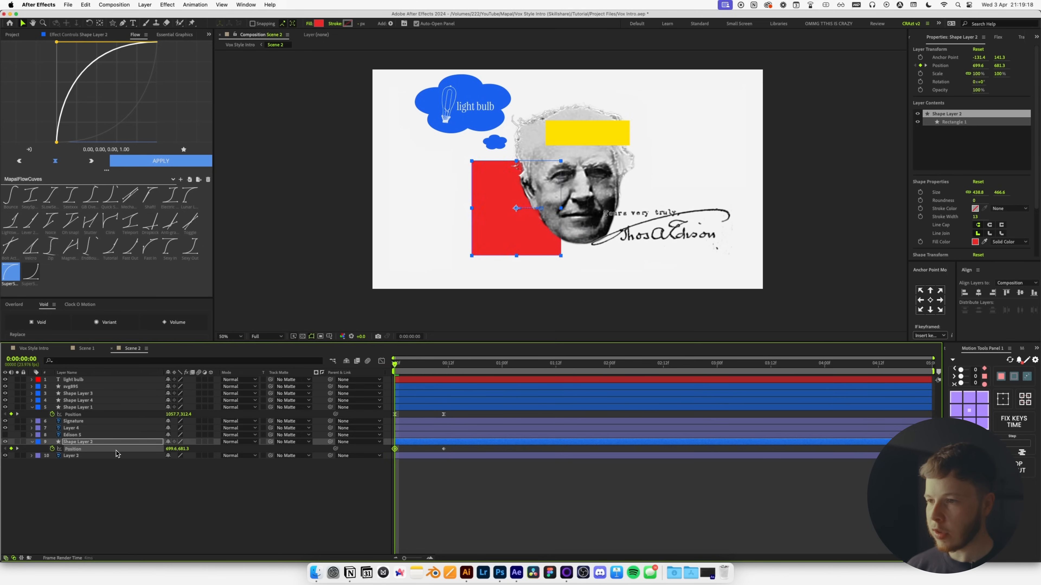
left_click_drag(450, 446, 366, 467)
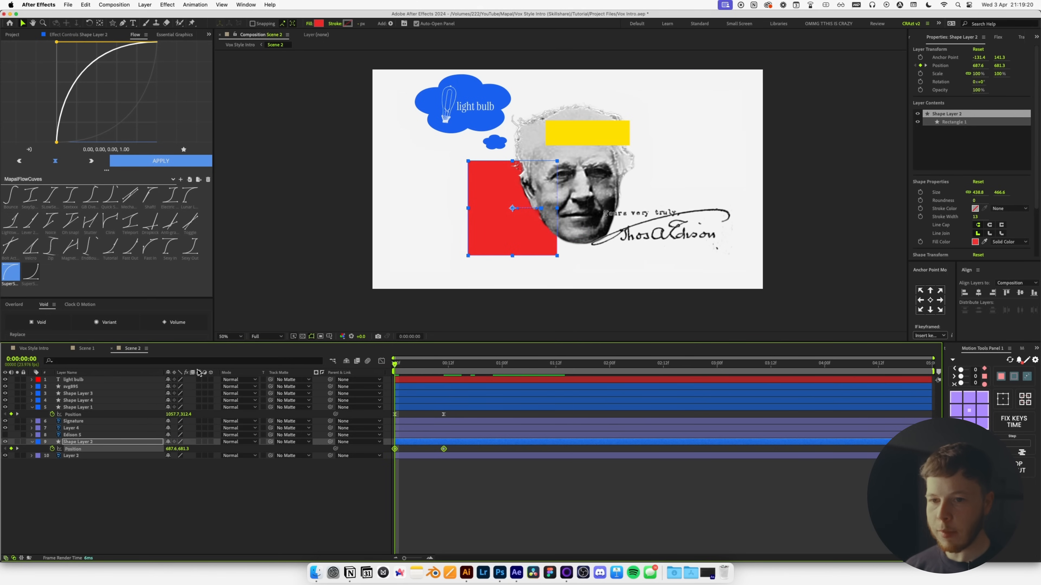
left_click(161, 162)
Move the red rectangle's end keyframe so its slide finishes at 19 frames, then preview from the start.
left_click_drag(415, 442, 420, 444)
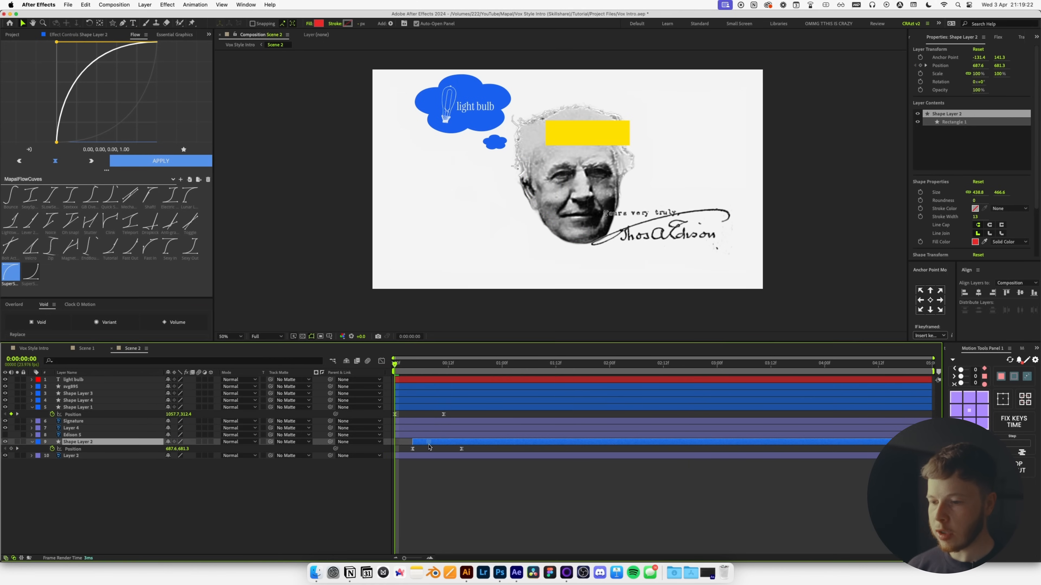
left_click(457, 486)
key("space")
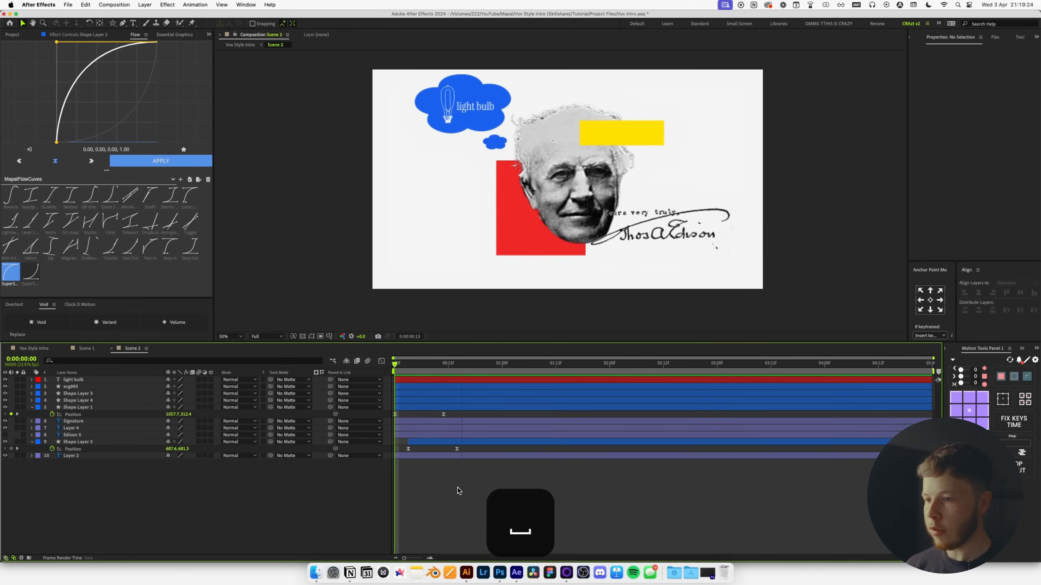
left_click_drag(457, 450, 480, 450)
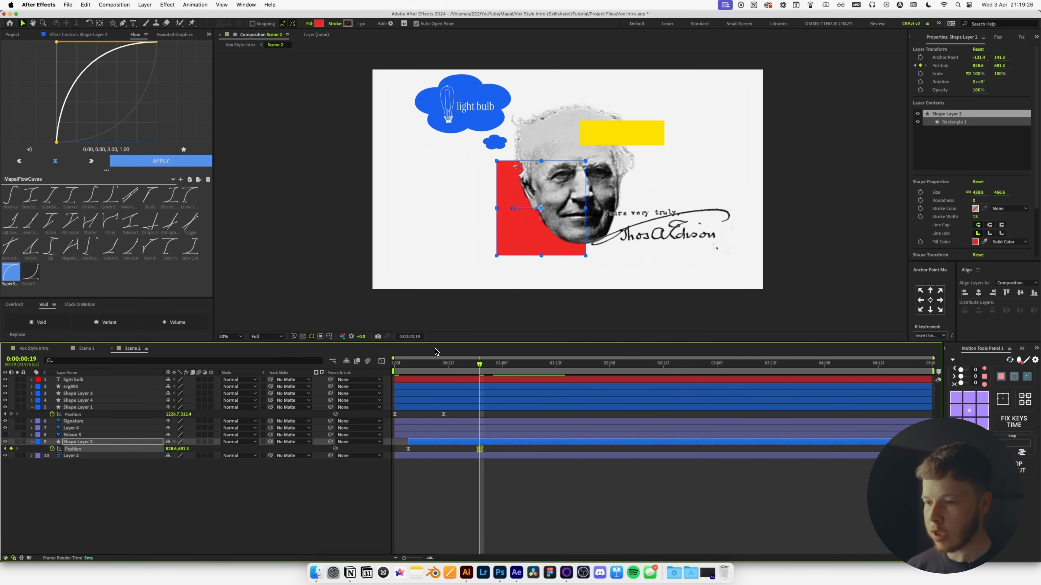
key("Home")
key("space")
key("space")
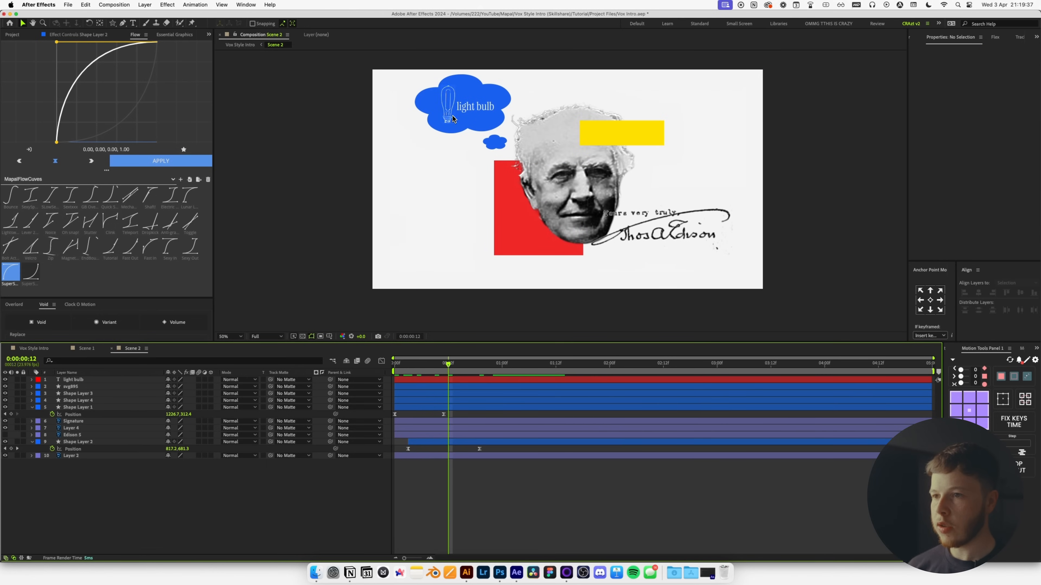
Rename the face image layer to Face and reveal its Rotation property.
left_click(80, 428)
key("Return")
type("Fiace")
key("Return")
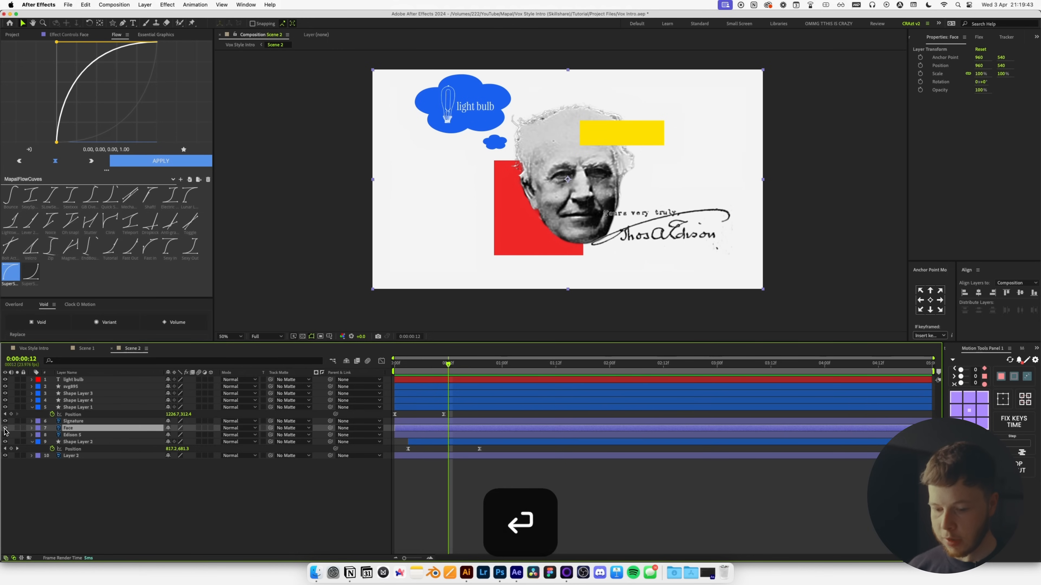
key("r")
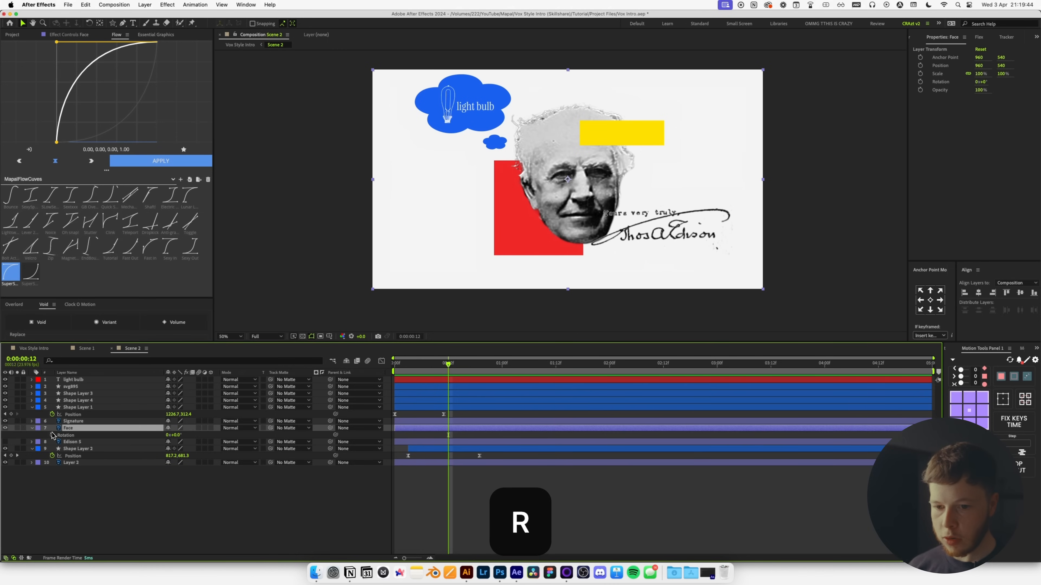
Copy only svg895's Rotation wiggle expression onto Face's Rotation and preview it.
left_click(73, 387)
key("r")
right_click(75, 394)
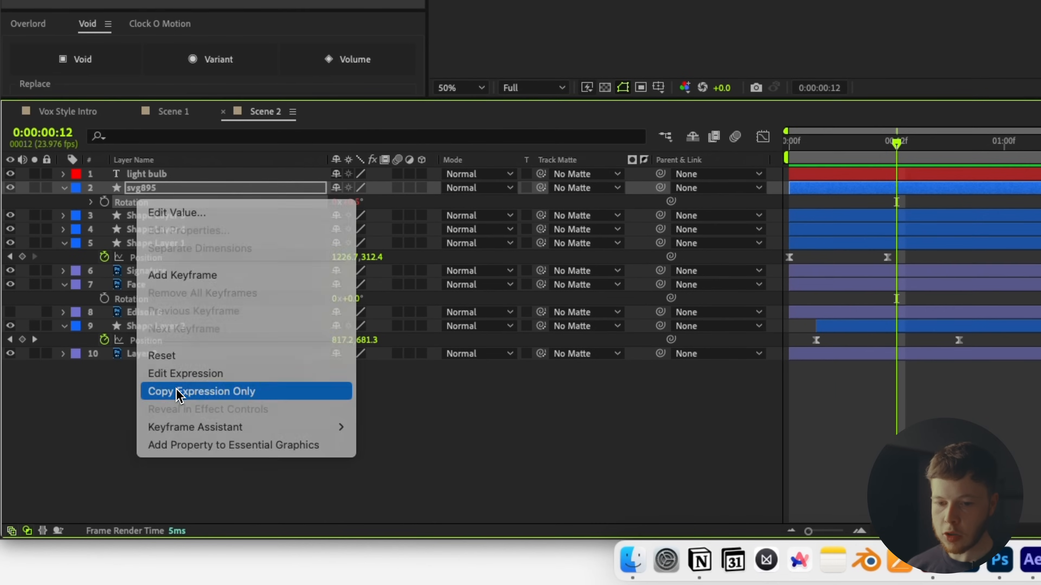
left_click(177, 391)
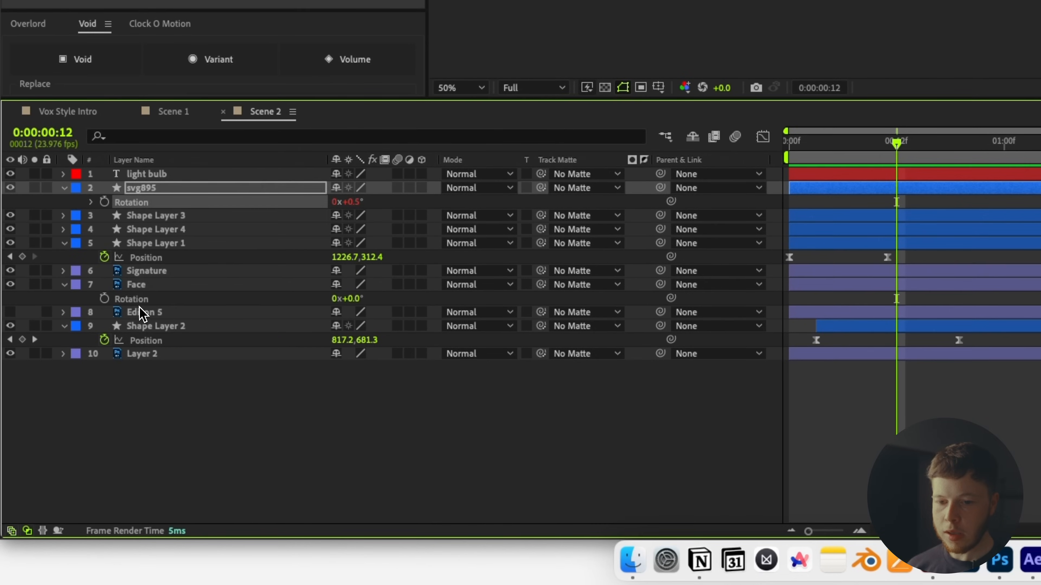
left_click(139, 302)
key("super+v")
key("space")
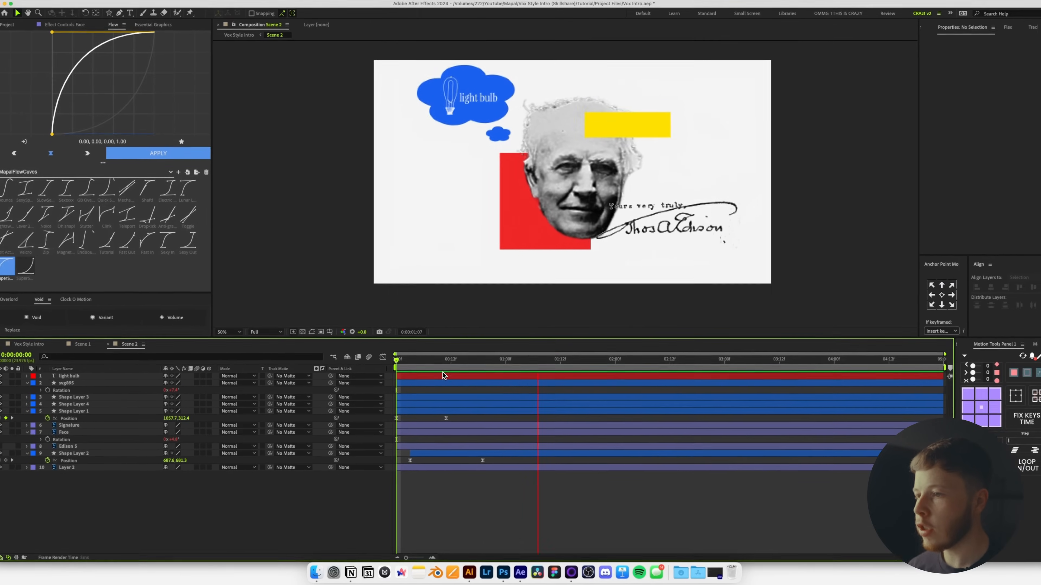
key("space")
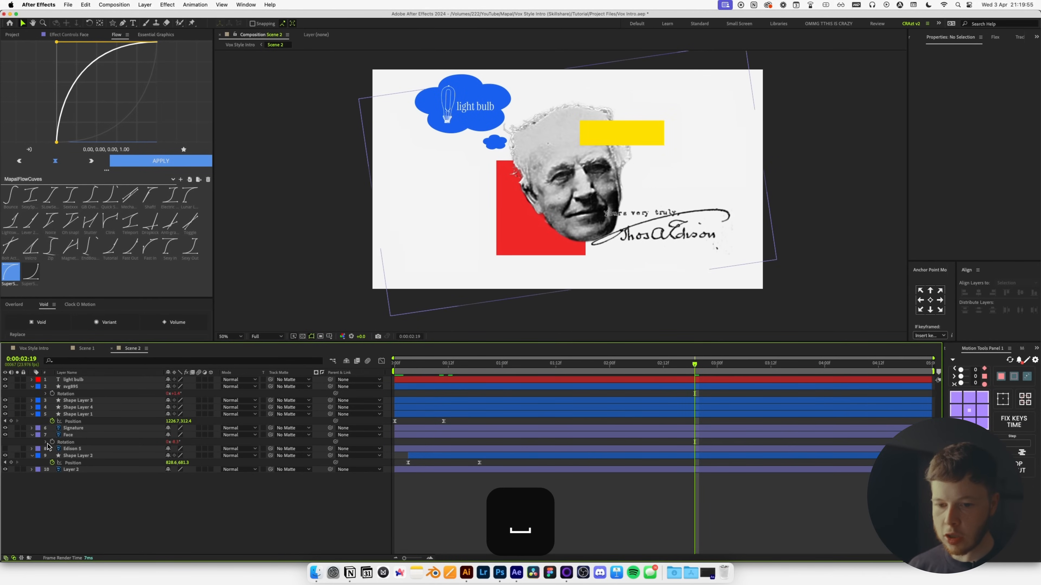
Edit the Face Rotation expression to wiggle(.05,5) and preview the subtler sway.
left_click(45, 442)
left_click(429, 452)
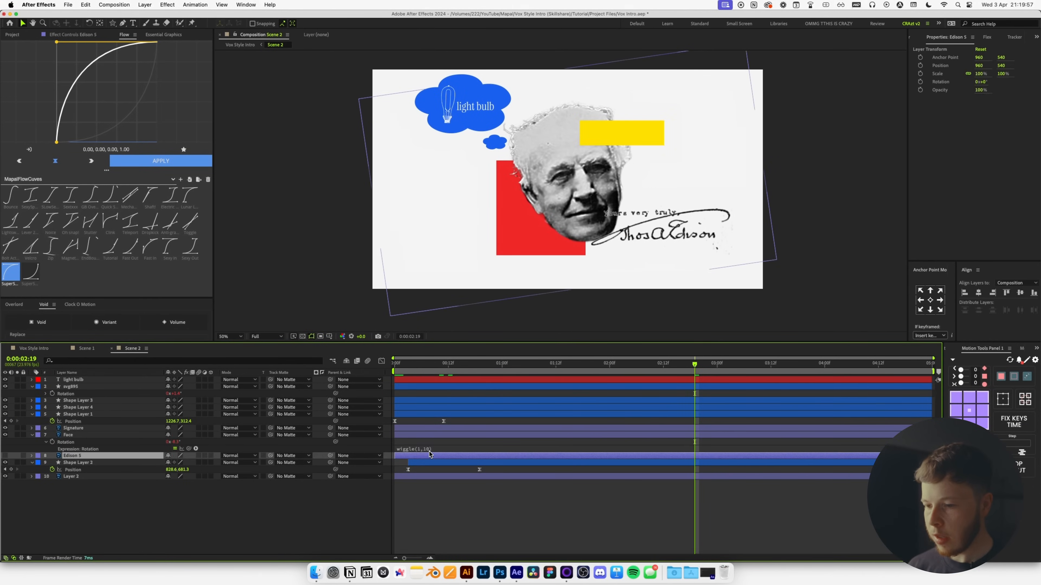
left_click(429, 449)
key("BackSpace")
type(".05")
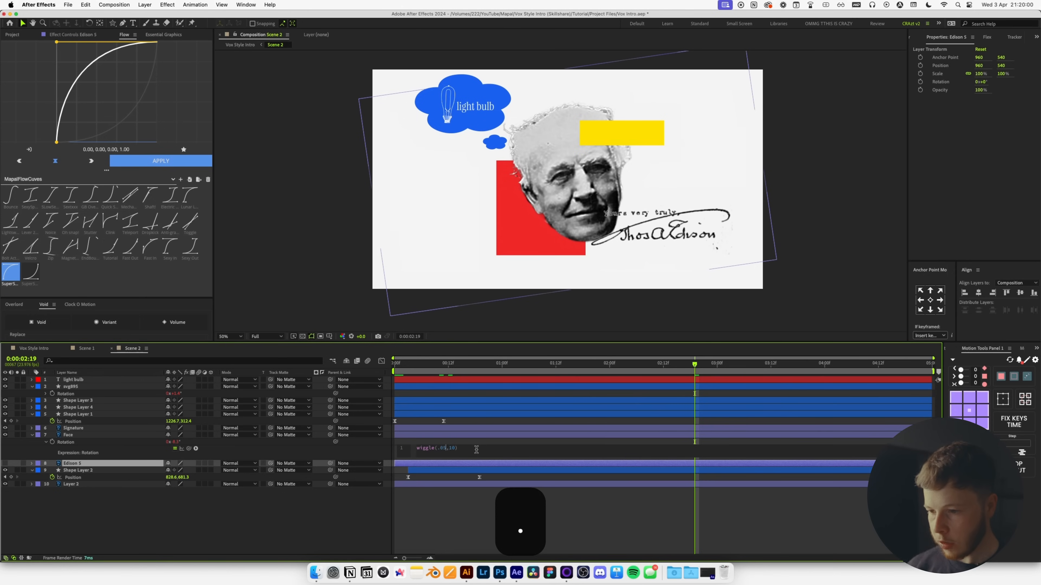
key("Right")
key("Right")
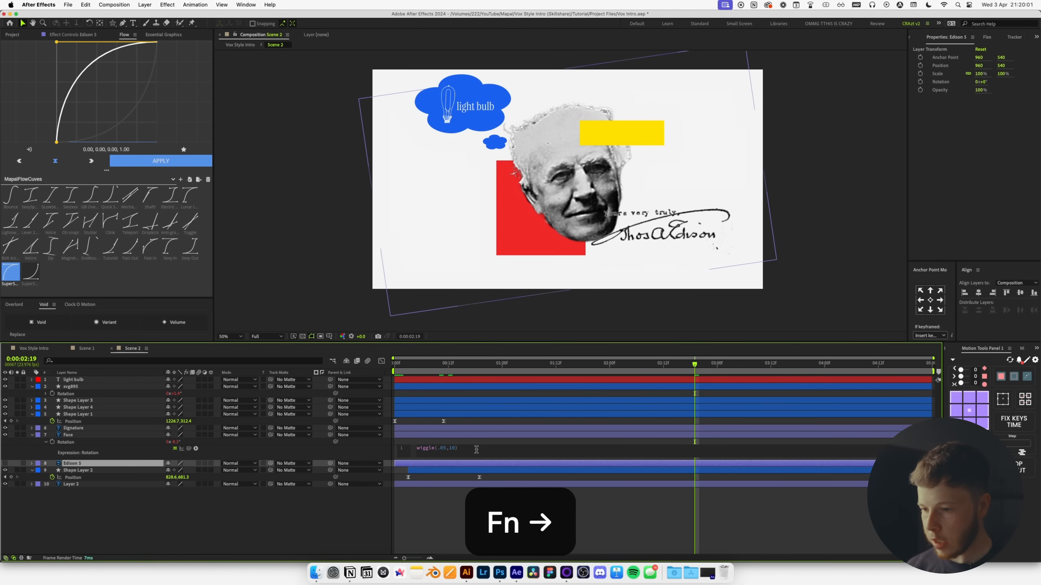
key("BackSpace")
key("BackSpace")
type("5")
left_click(465, 516)
key("space")
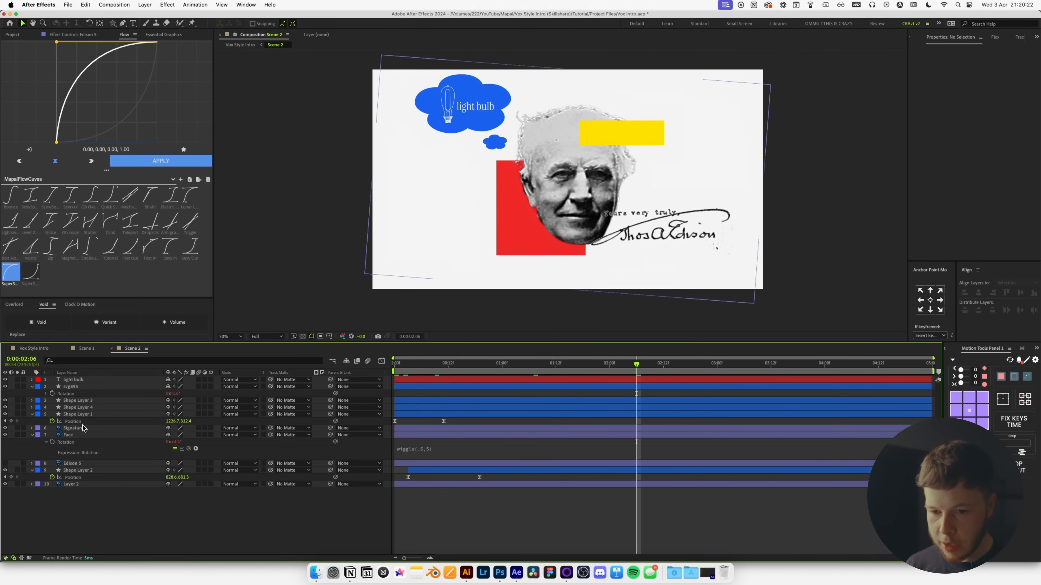
Keyframe Face Position at 960 on frame 14 and X 756 on frame 0.
left_click(73, 435)
key("p")
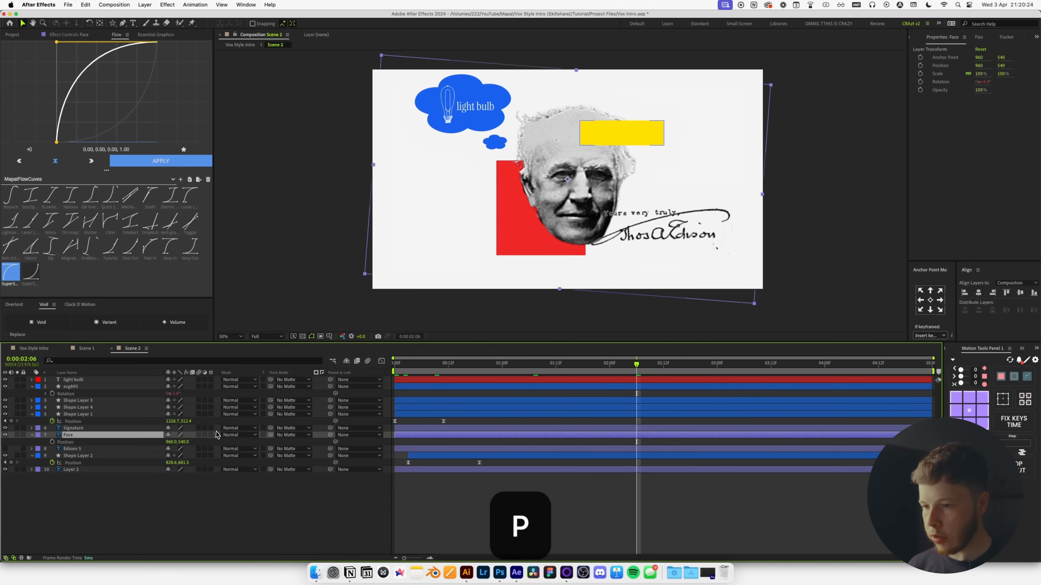
left_click(457, 363)
left_click(52, 442)
key("Home")
left_click_drag(177, 448, 97, 453)
Ease both Face Position keyframes, preview the slide-in, and move Signature to the top layer.
left_click_drag(396, 435, 463, 447)
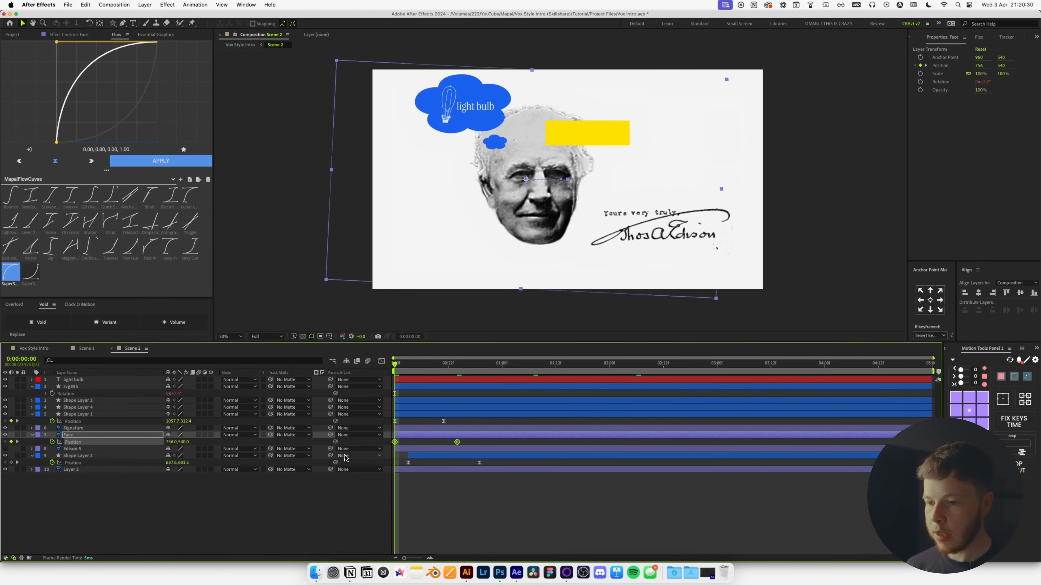
left_click(151, 162)
left_click(473, 497)
key("space")
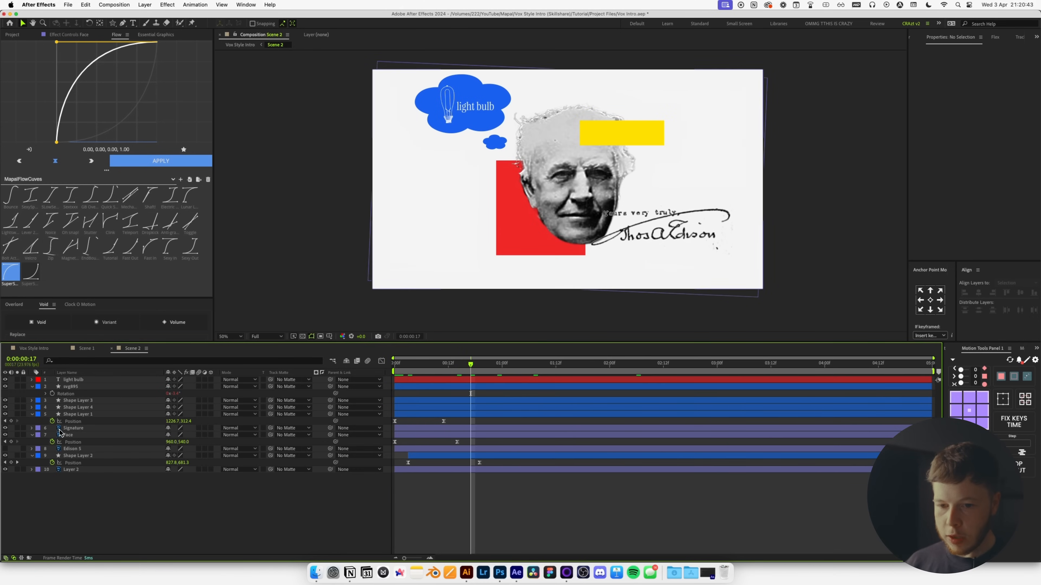
left_click_drag(60, 431, 65, 378)
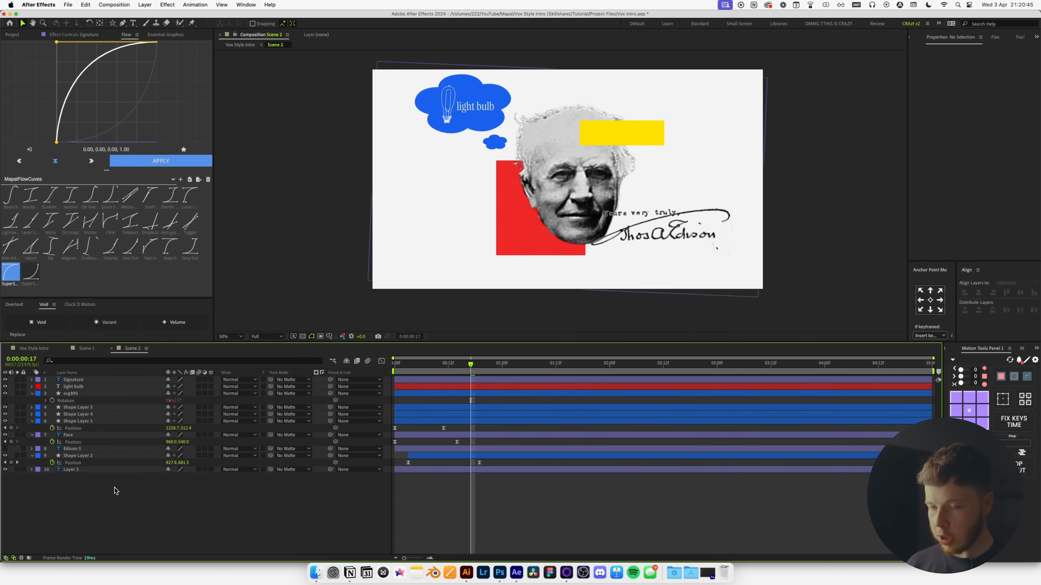
Set the Pen tool's shape fill to None and its stroke to bright green.
key("g")
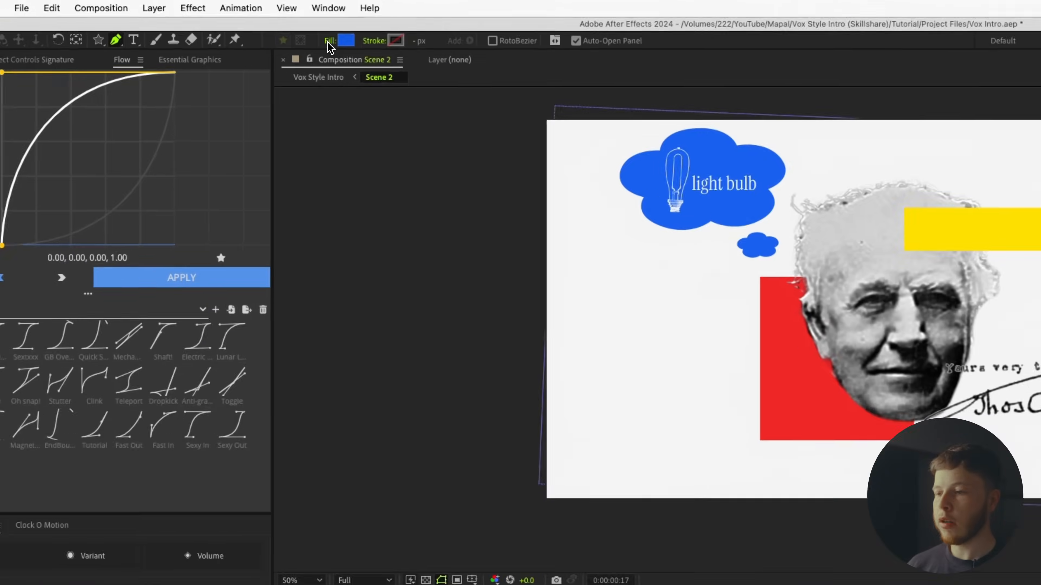
left_click(247, 23)
left_click(479, 268)
left_click(696, 479)
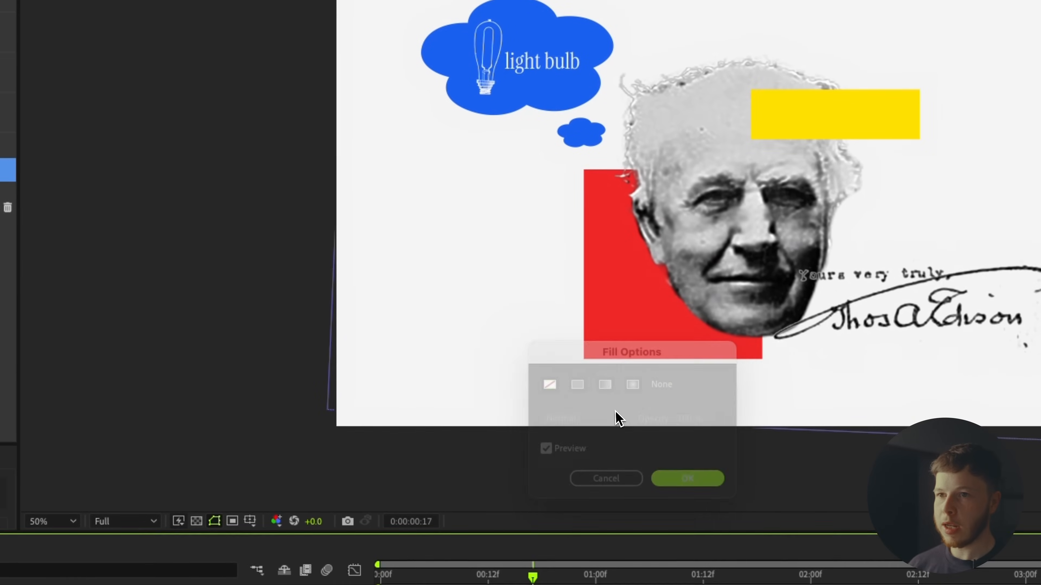
left_click(379, 24)
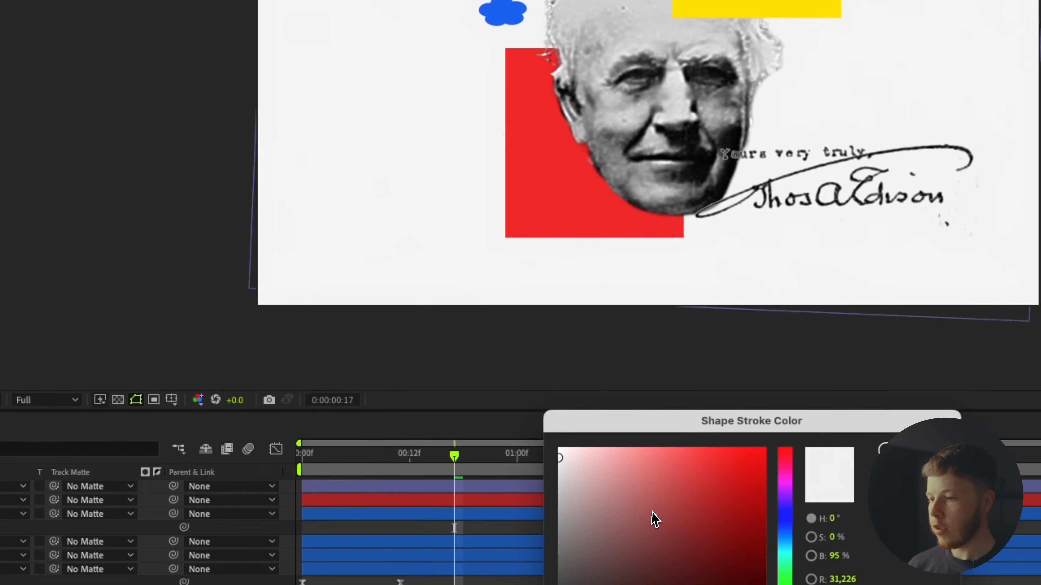
left_click_drag(652, 513, 852, 434)
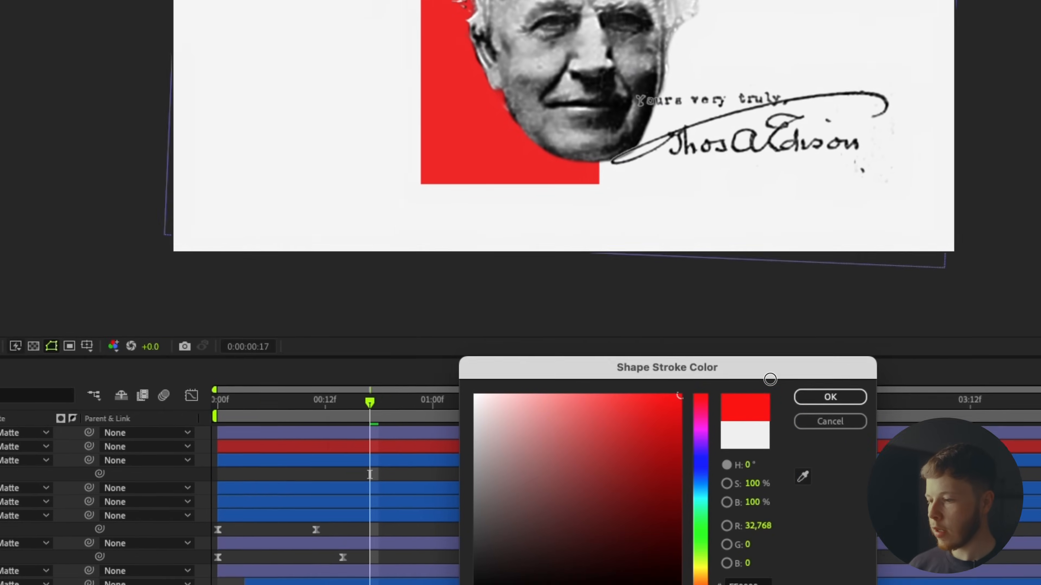
left_click(496, 486)
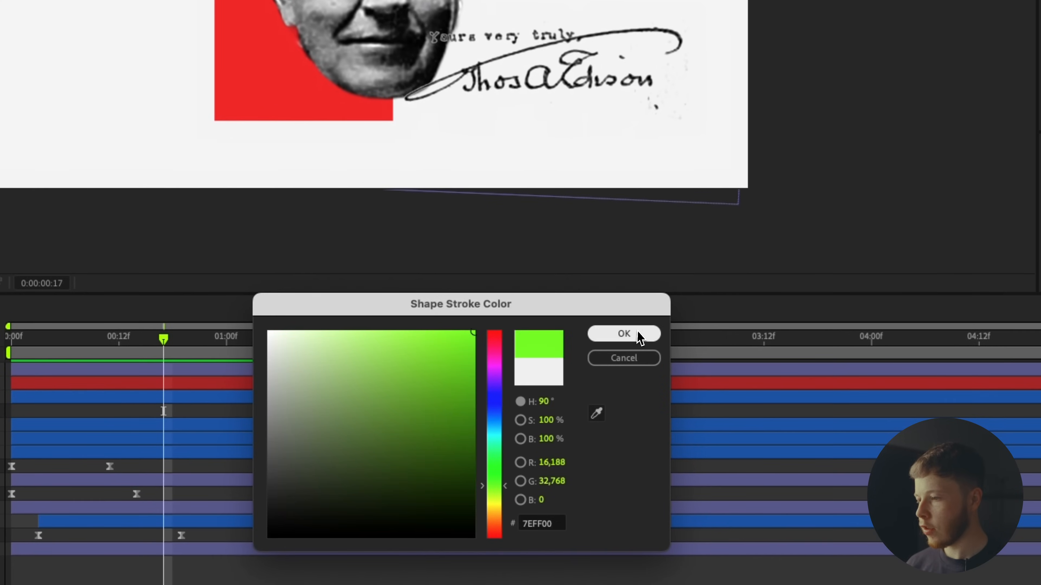
left_click(639, 334)
Draw a path over the signature and thicken its green stroke.
left_click(772, 238)
left_click(763, 305)
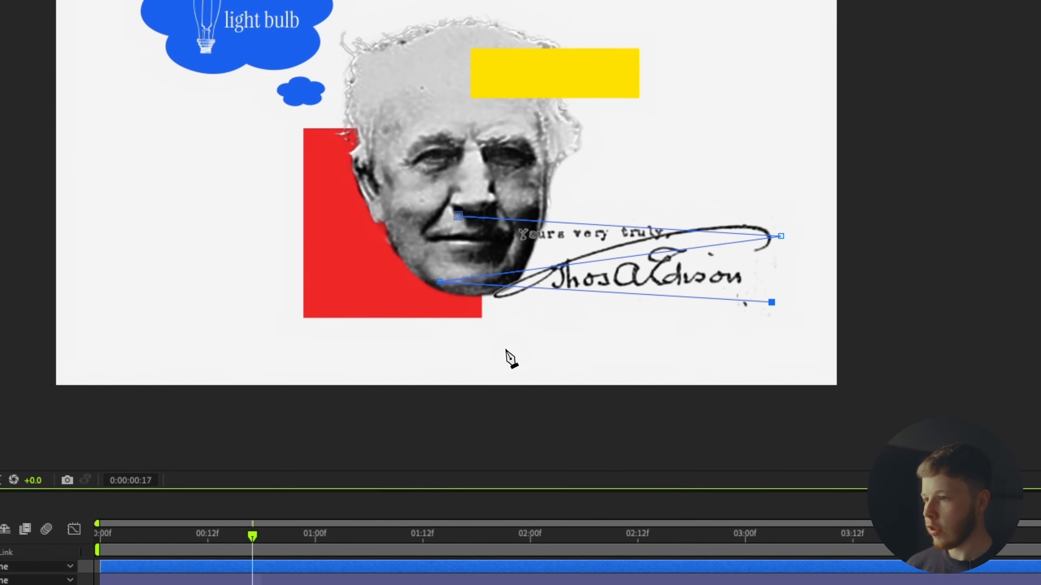
key("v")
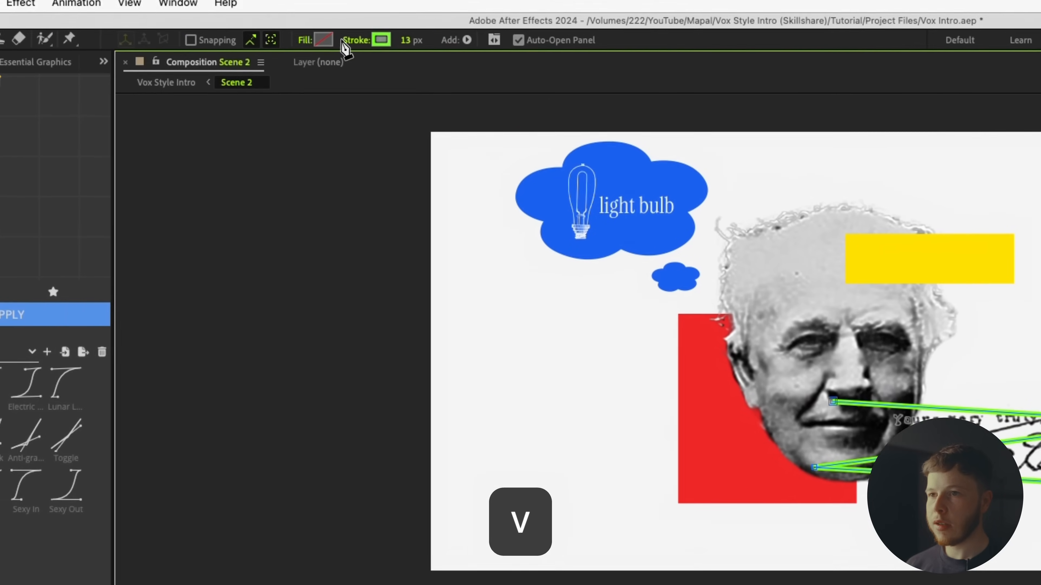
left_click_drag(442, 49, 508, 51)
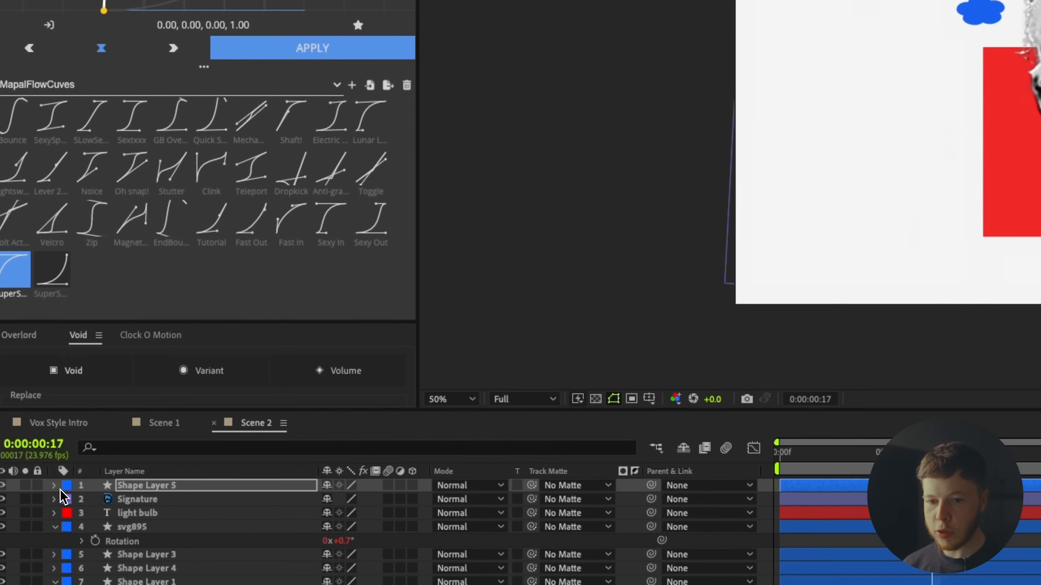
Add Trim Paths to Shape Layer 5 and keyframe End from 0% to 100% over ~18 frames.
left_click(59, 487)
left_click(430, 235)
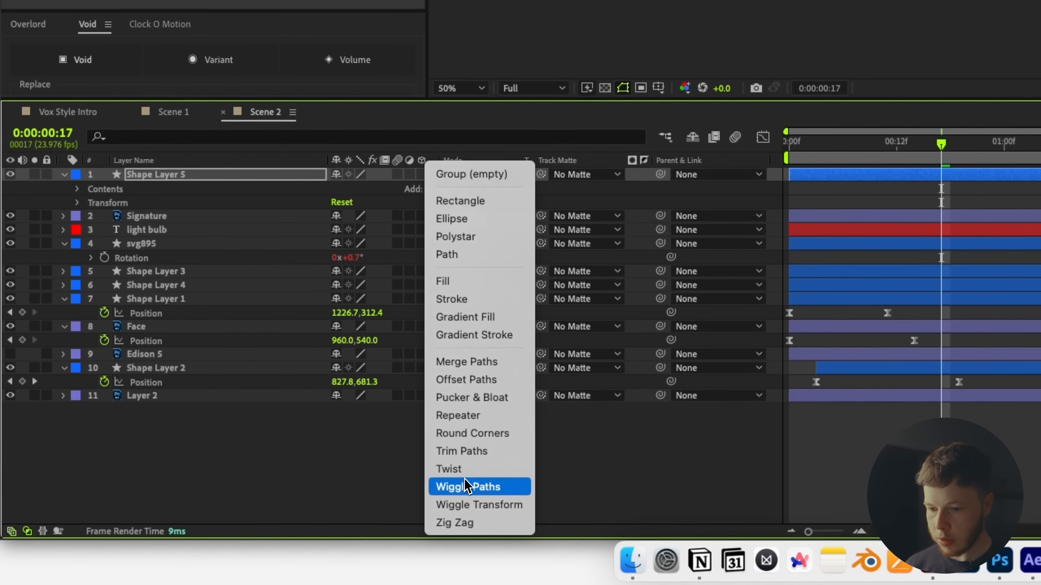
left_click(488, 451)
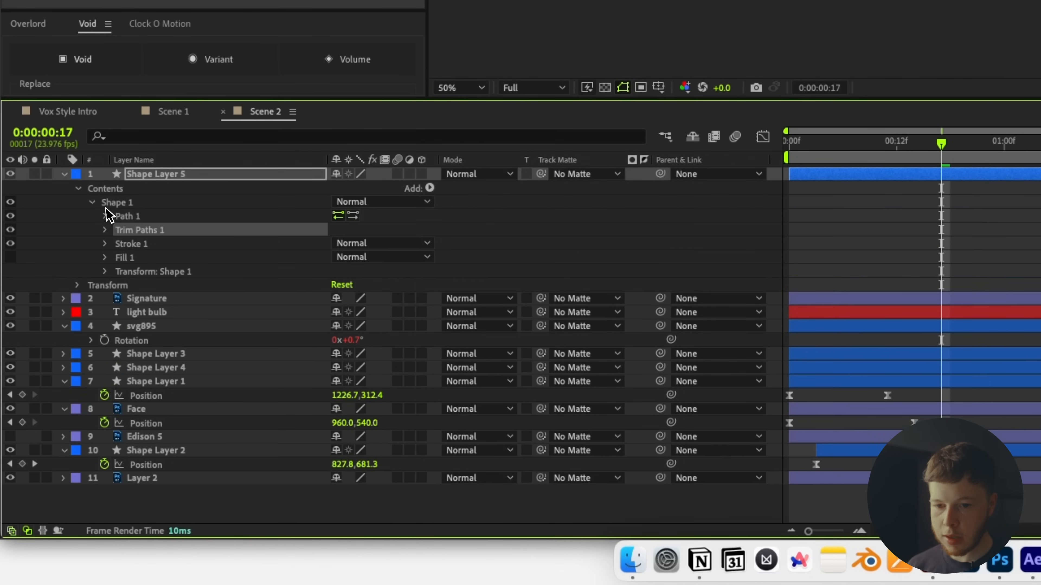
left_click(105, 230)
key("Home")
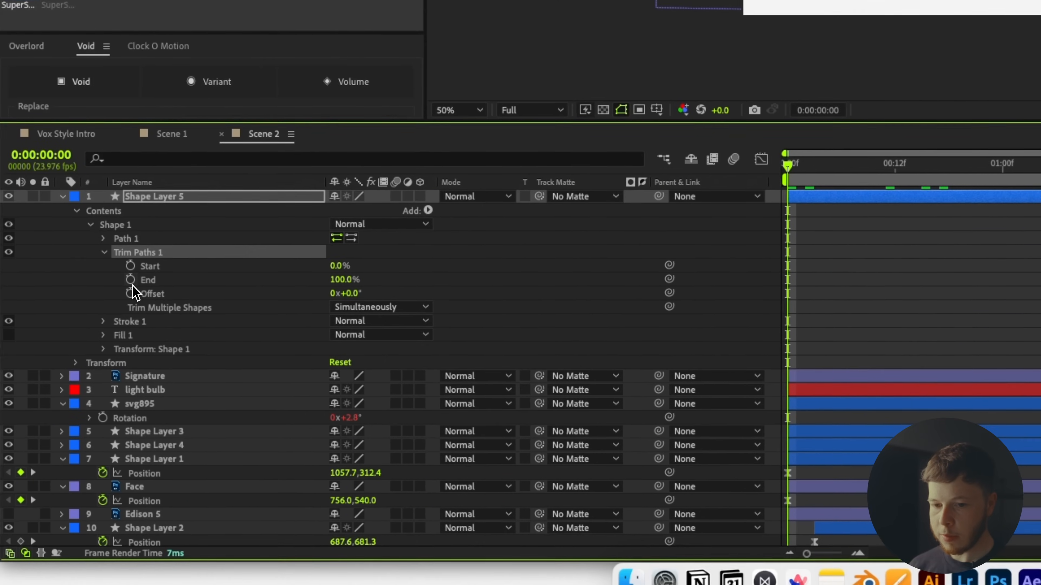
left_click(115, 286)
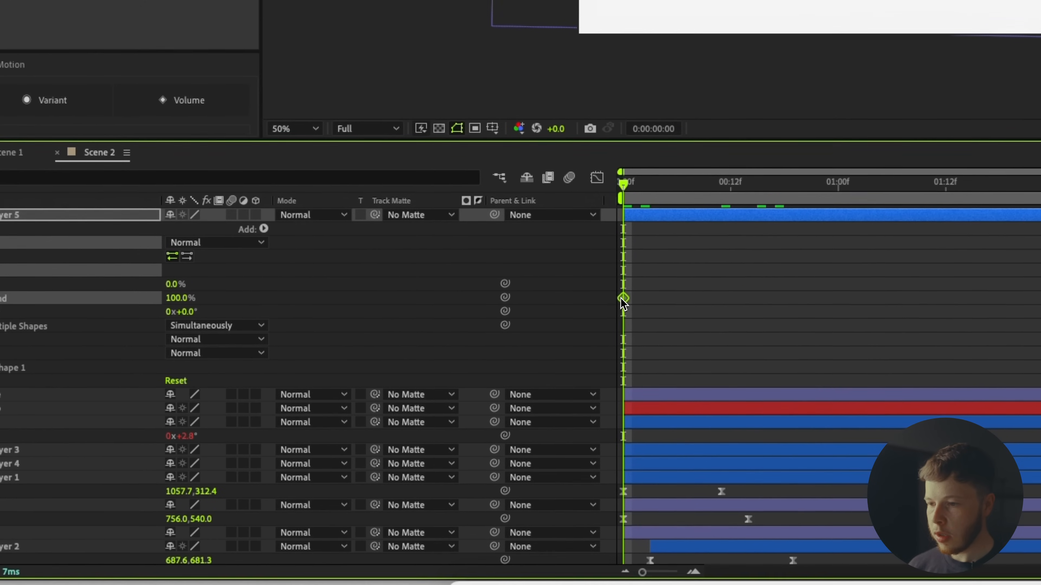
left_click_drag(622, 298, 780, 305)
left_click_drag(177, 298, 100, 298)
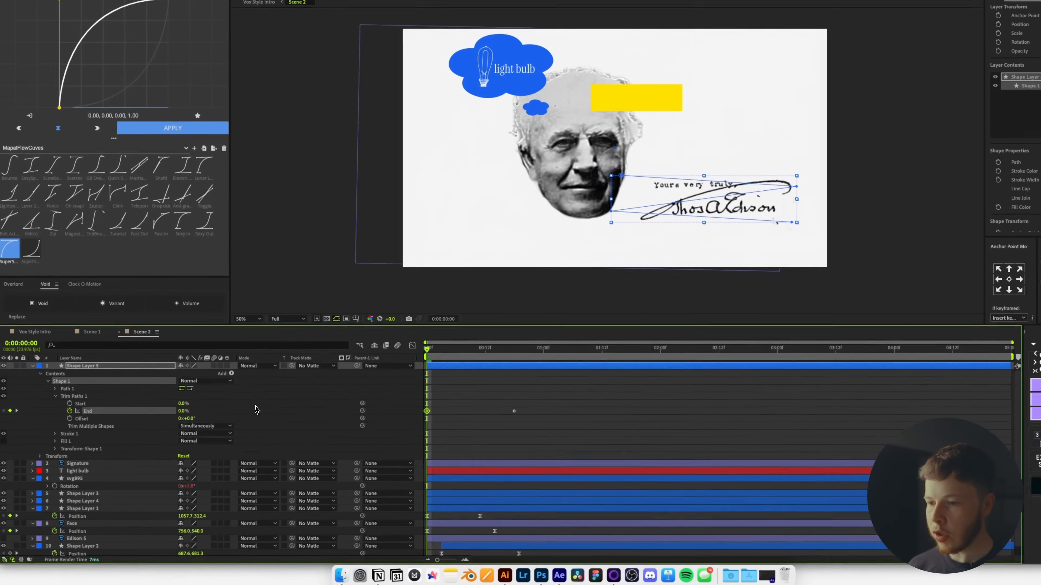
left_click_drag(427, 350, 524, 350)
left_click(450, 379)
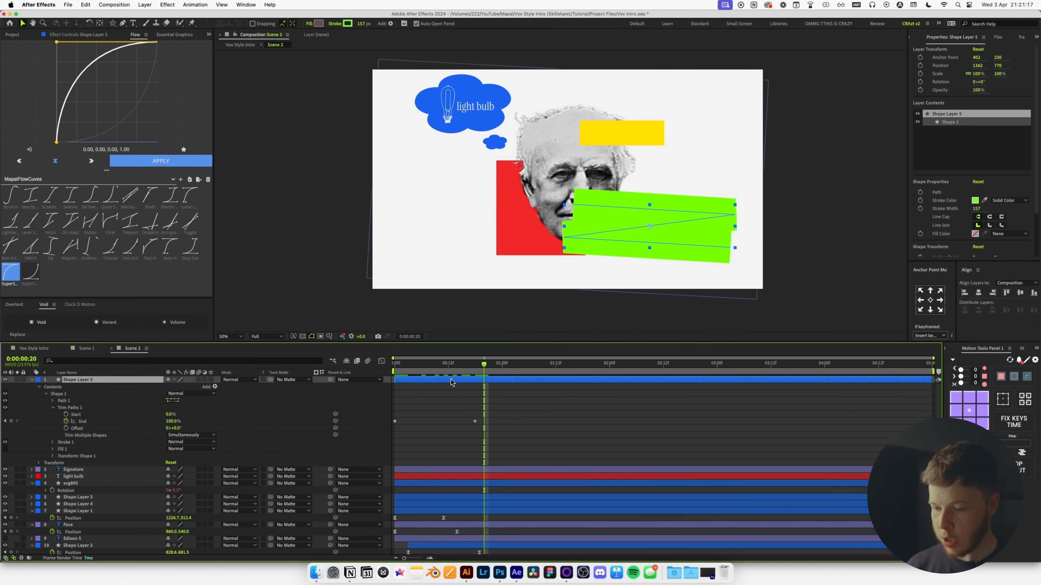
Apply Roughen Edges to the green stroke with complexity 10 and scale 41.
key("ctrl+space")
type("roug")
key("Return")
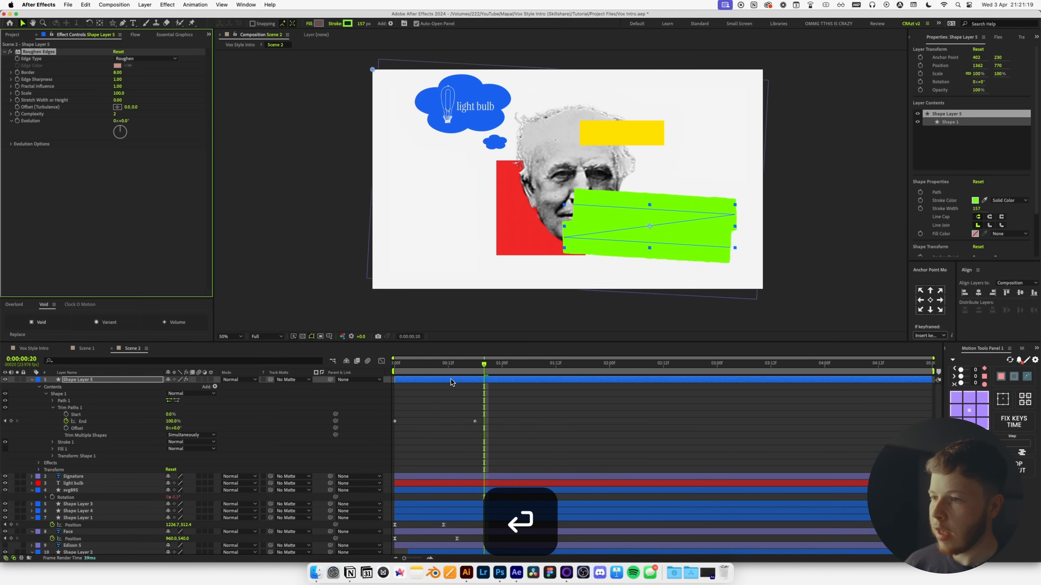
left_click(435, 363)
scroll(686, 205, "up", 1)
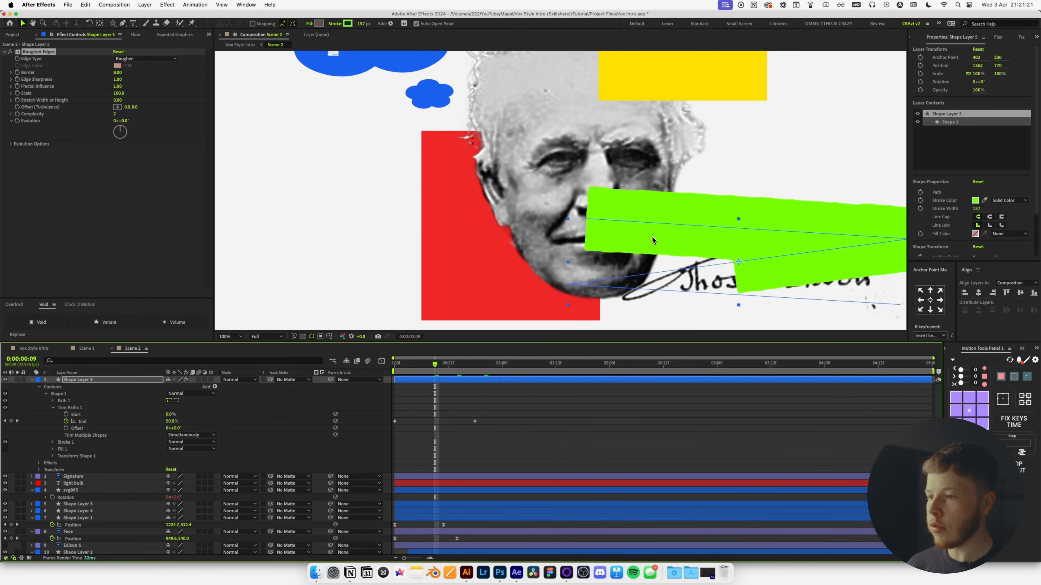
key("space")
left_click_drag(691, 232, 453, 199)
left_click_drag(115, 114, 258, 118)
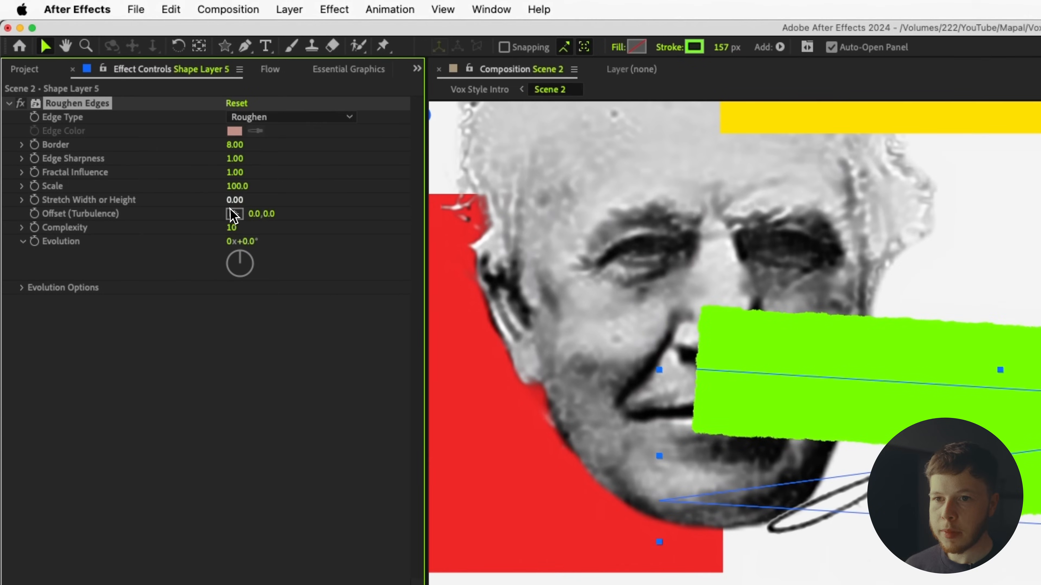
mouse_move(236, 186)
left_mouse_down()
mouse_move(200, 208)
mouse_move(345, 205)
left_mouse_up()
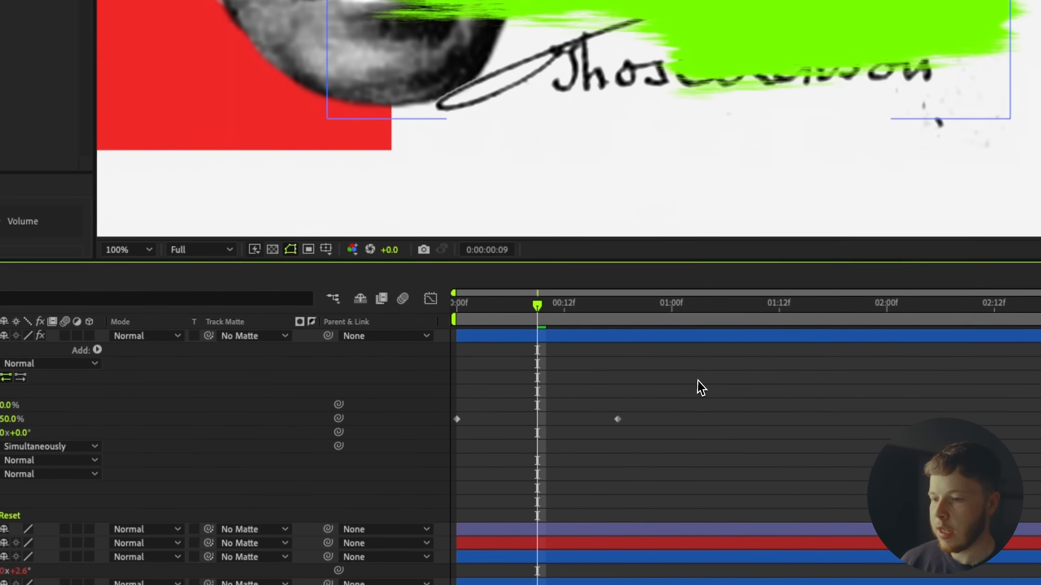
Set Shape Layer 5 as Signature's track matte and rename it Mask.
key("u")
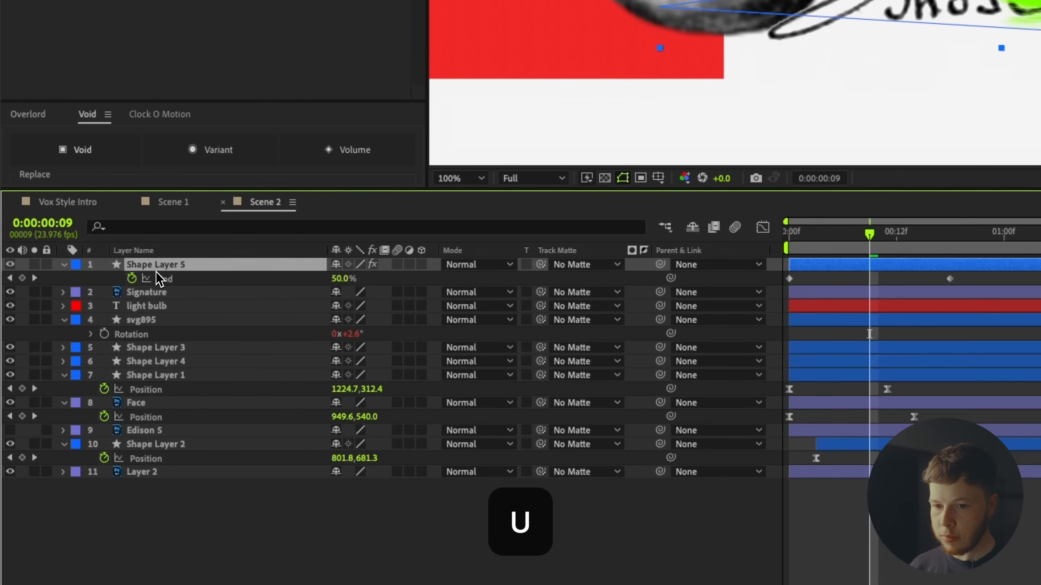
left_click(170, 294)
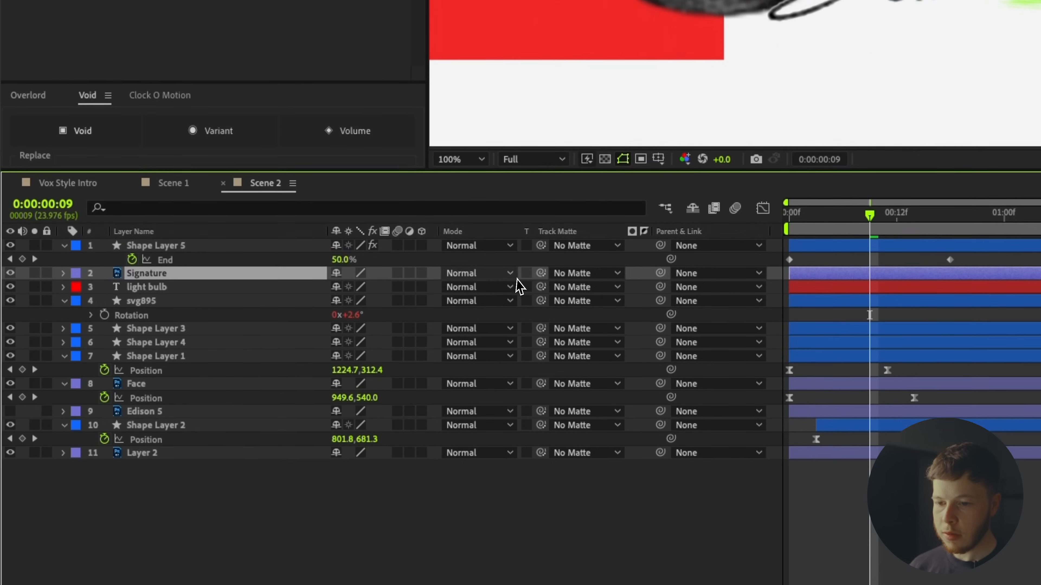
mouse_move(541, 292)
left_mouse_down()
mouse_move(231, 268)
mouse_move(217, 243)
left_mouse_up()
left_click(205, 242)
key("Return")
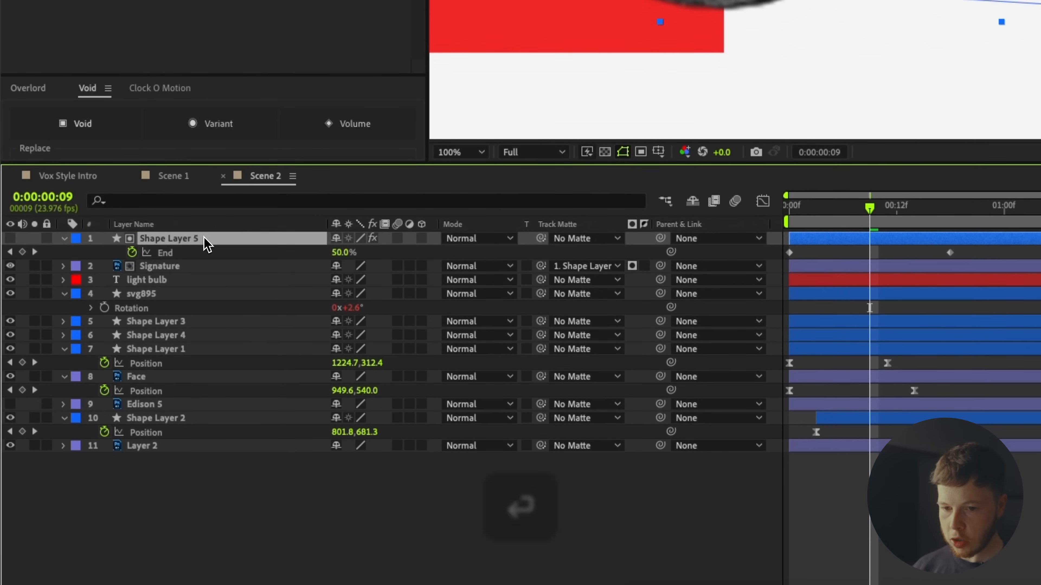
type("Mask")
key("Return")
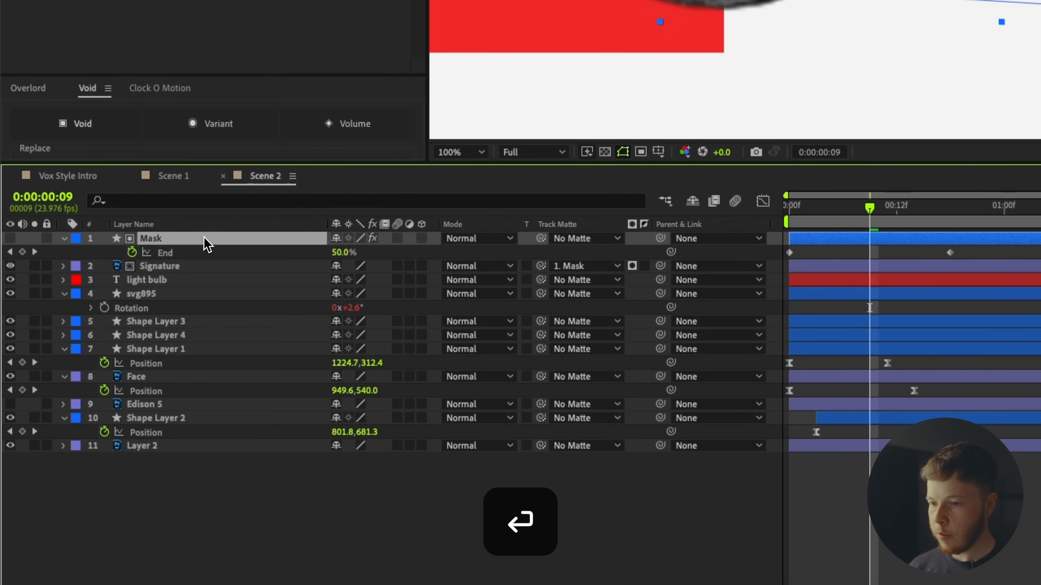
Preview the signature reveal animation and fit the composition in the viewer.
left_click(788, 223)
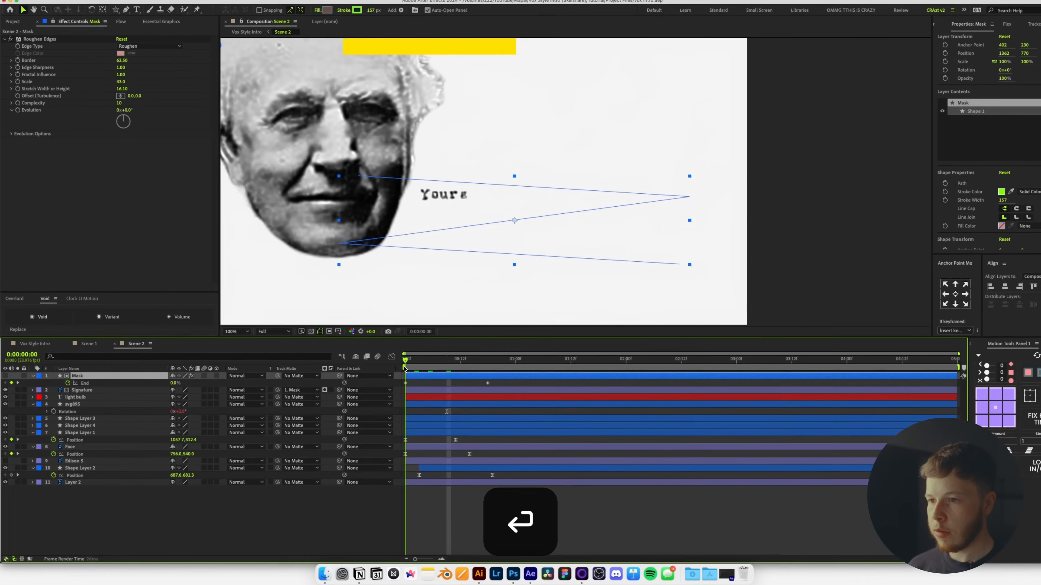
mouse_move(404, 368)
left_mouse_down()
mouse_move(512, 367)
mouse_move(438, 368)
mouse_move(457, 364)
mouse_move(484, 363)
mouse_move(424, 379)
left_mouse_up()
key("space")
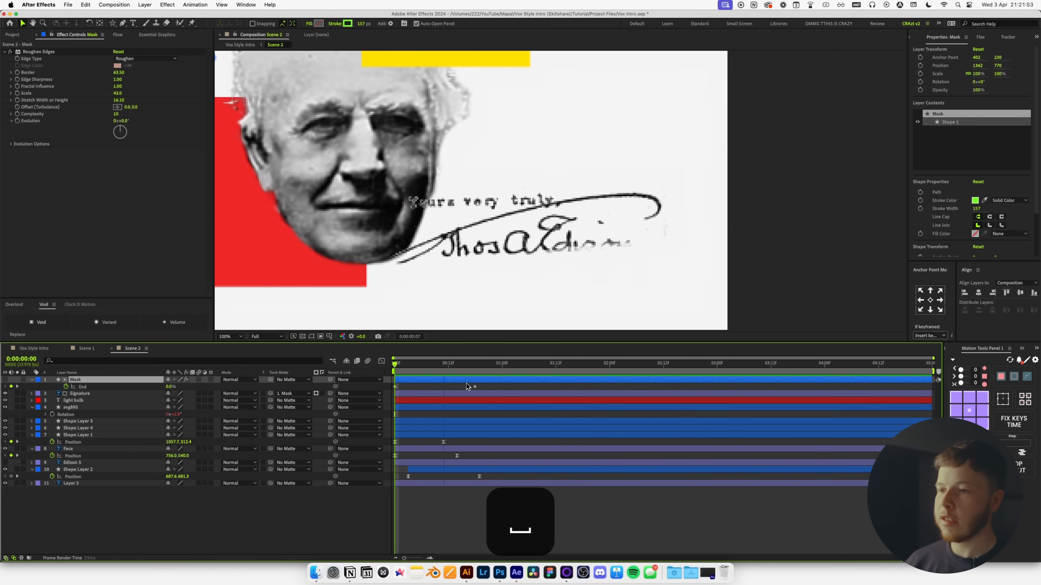
key("space")
left_click(235, 338)
left_click(233, 350)
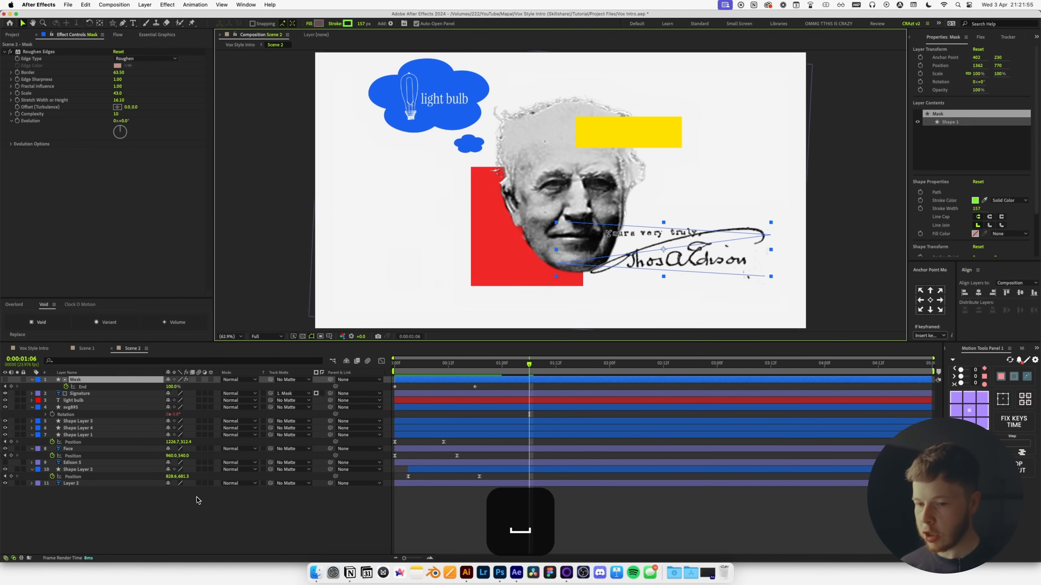
left_click(173, 521)
key("u")
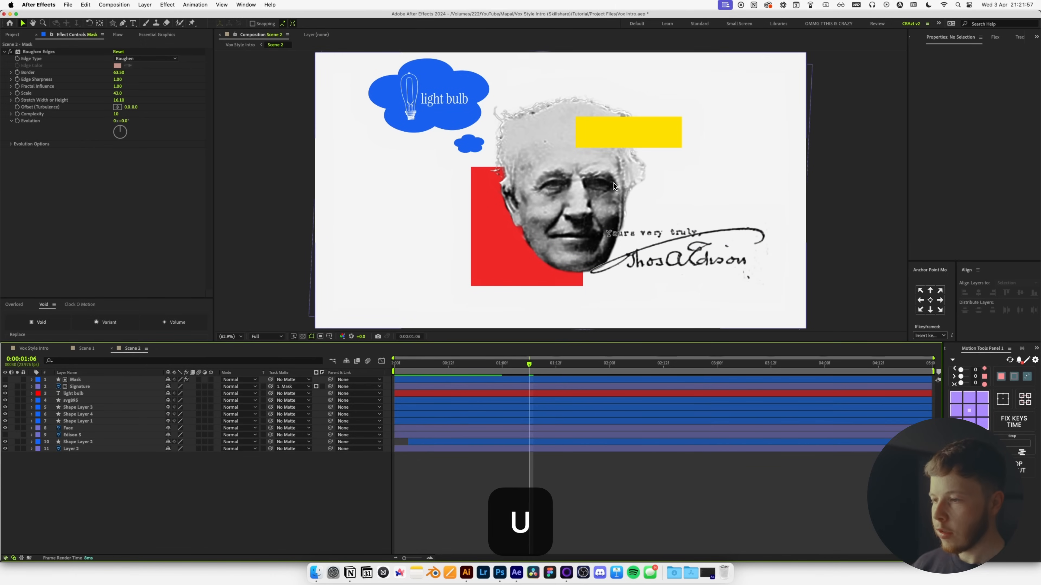
left_click_drag(563, 229, 526, 231)
Apply a Fill effect to Signature with a near-black #252525 colour.
left_click(73, 387)
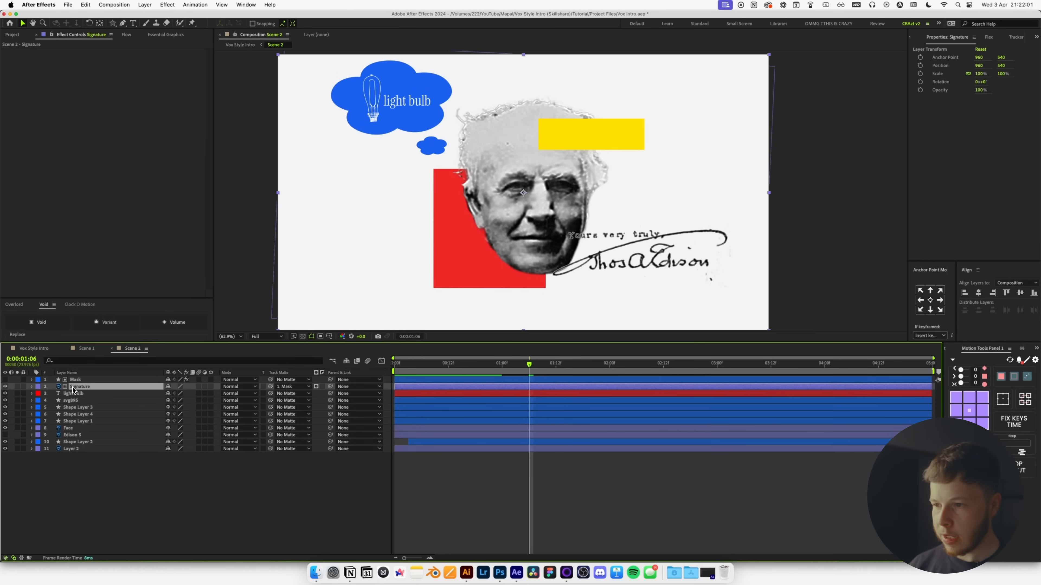
key("ctrl+space")
type("fil")
key("Return")
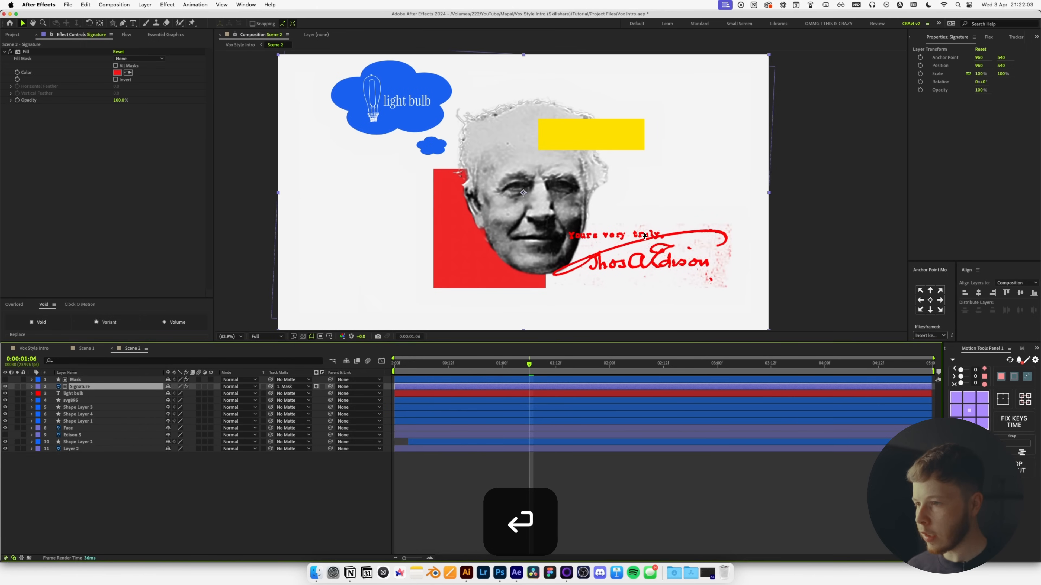
left_click(117, 73)
mouse_move(522, 433)
left_mouse_down()
mouse_move(523, 463)
mouse_move(525, 439)
mouse_move(510, 449)
left_mouse_up()
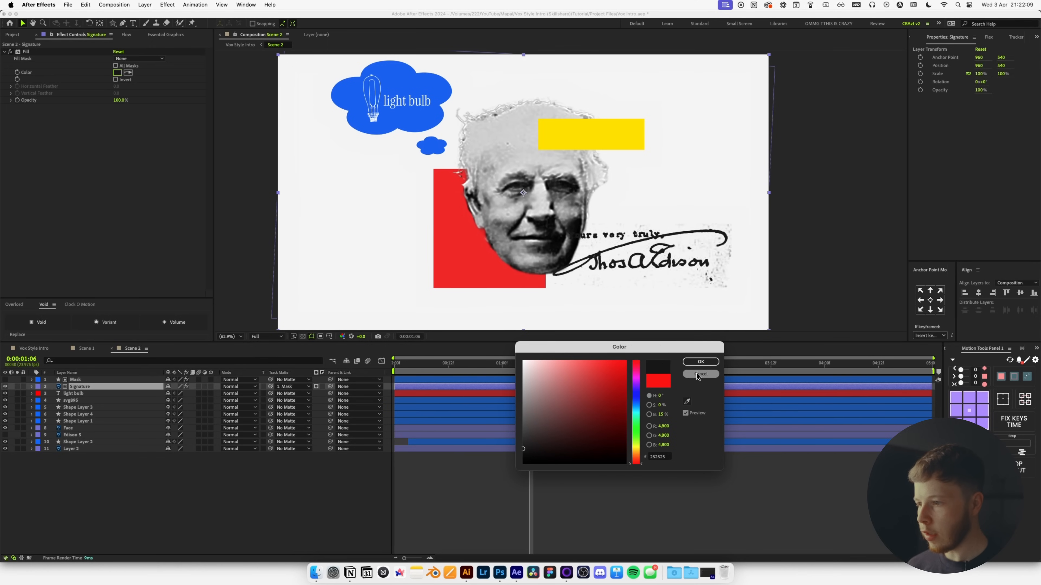
left_click(701, 362)
left_click(228, 513)
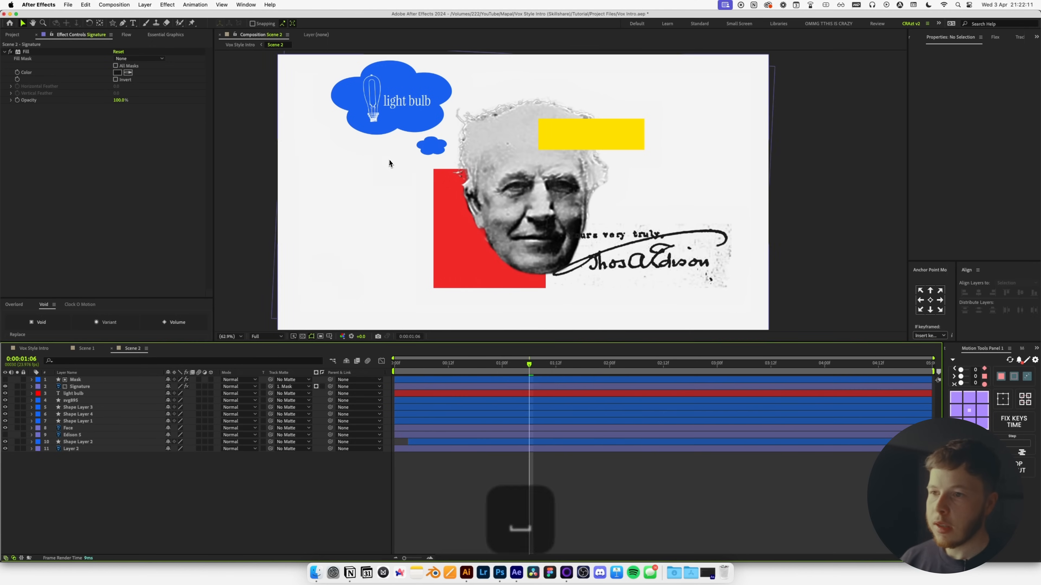
key("space")
left_click_drag(431, 69, 465, 160)
left_click_drag(378, 206, 447, 191)
scroll(406, 162, "up", 1)
Keyframe both clouds' Scale at full size on frame 12 and 0% on frame 0.
key("space")
left_click_drag(500, 241, 503, 206)
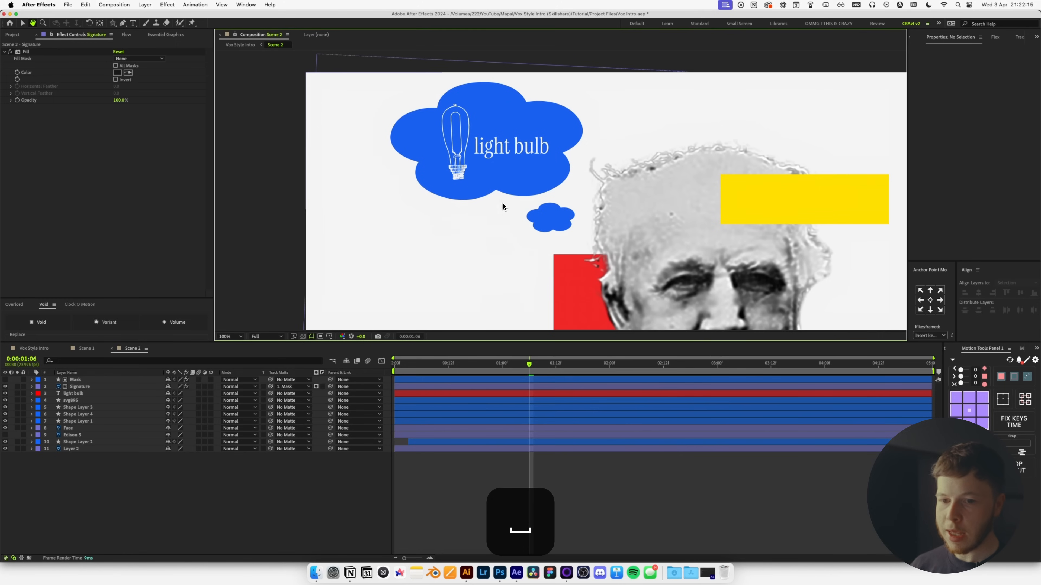
left_click(82, 409)
left_click(81, 415, "super")
key("s")
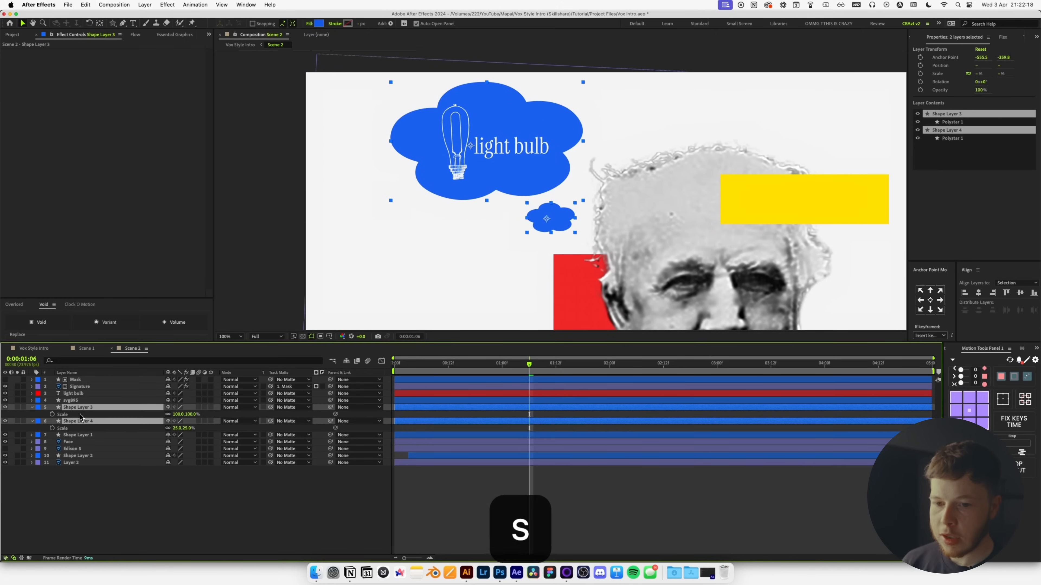
left_click(448, 364)
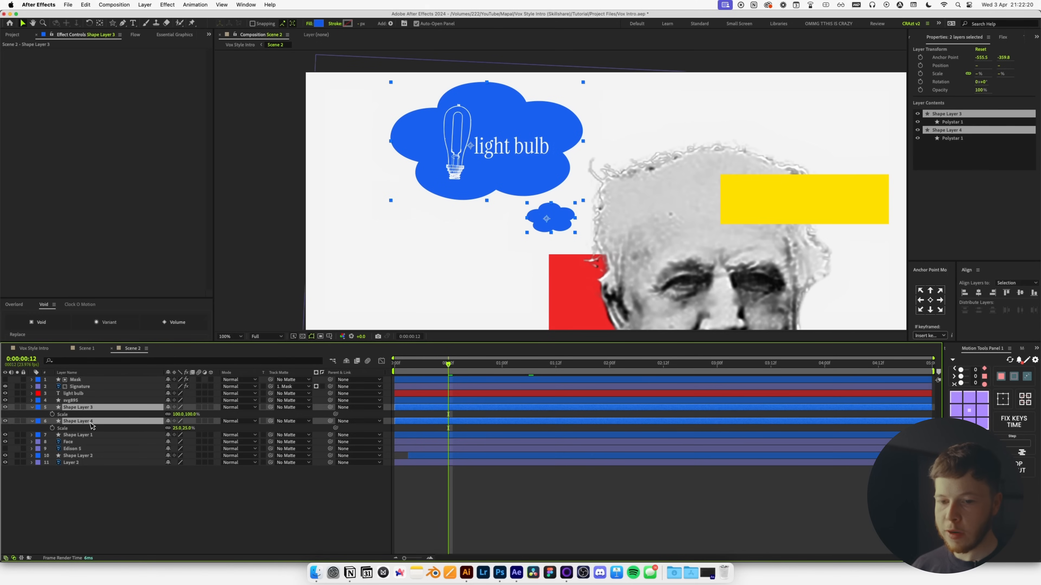
left_click(49, 418)
left_click(52, 415)
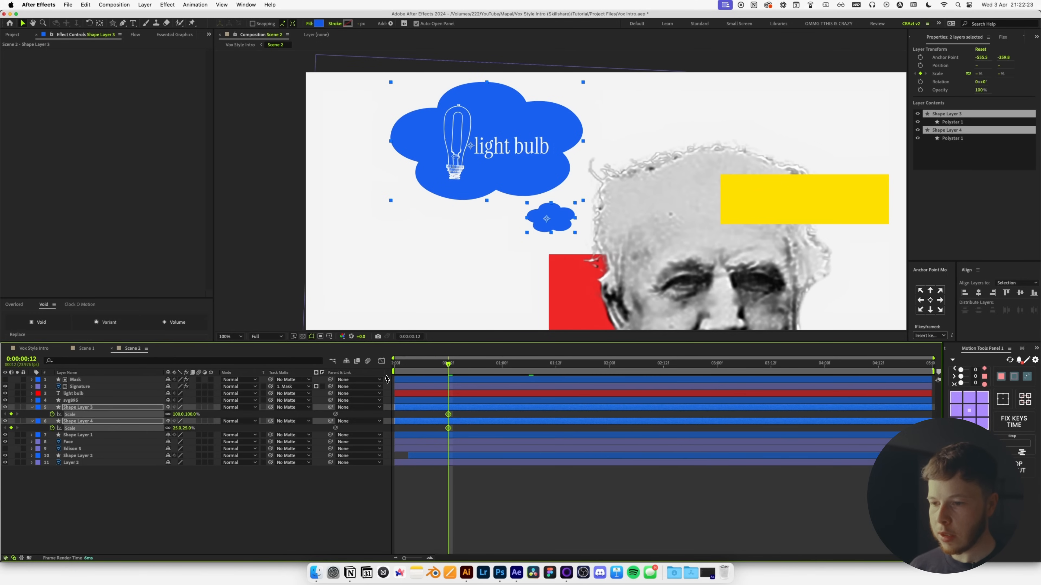
key("Home")
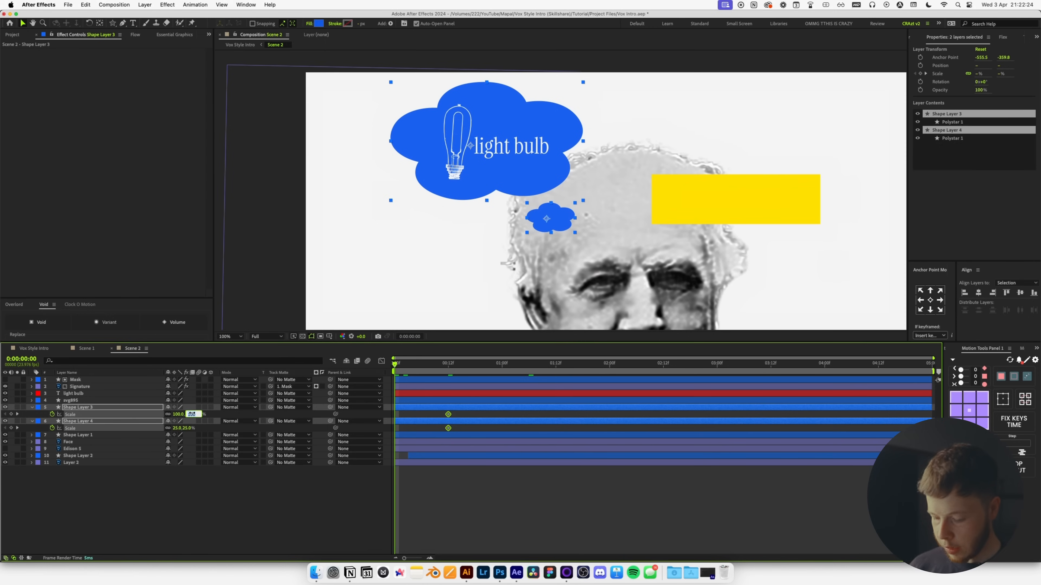
type("0")
key("Return")
Apply an S-shaped ease to the Scale keyframes and delay the big cloud slightly.
left_click_drag(459, 434, 437, 410)
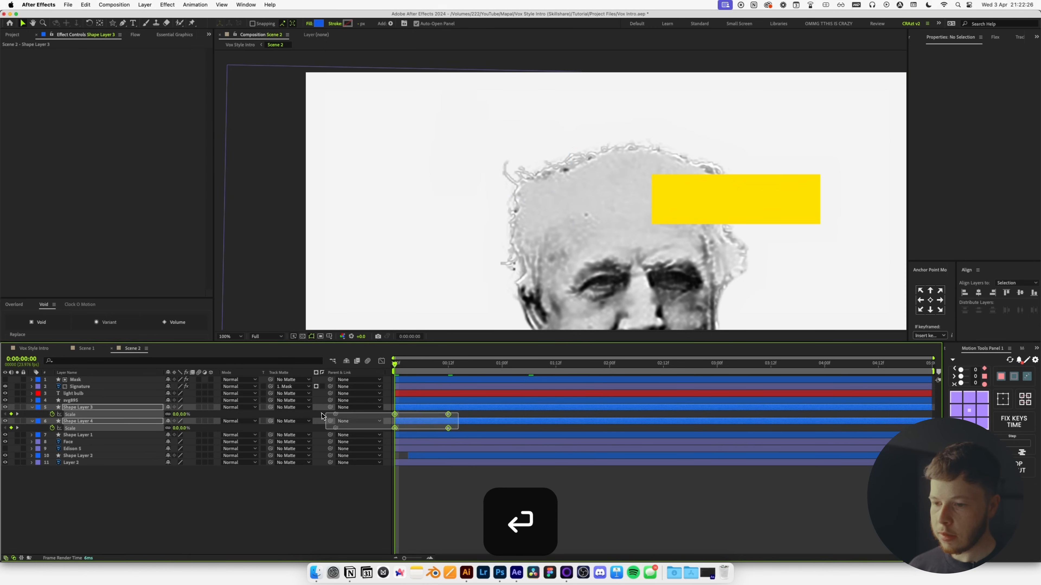
left_click(135, 35)
left_click(30, 195)
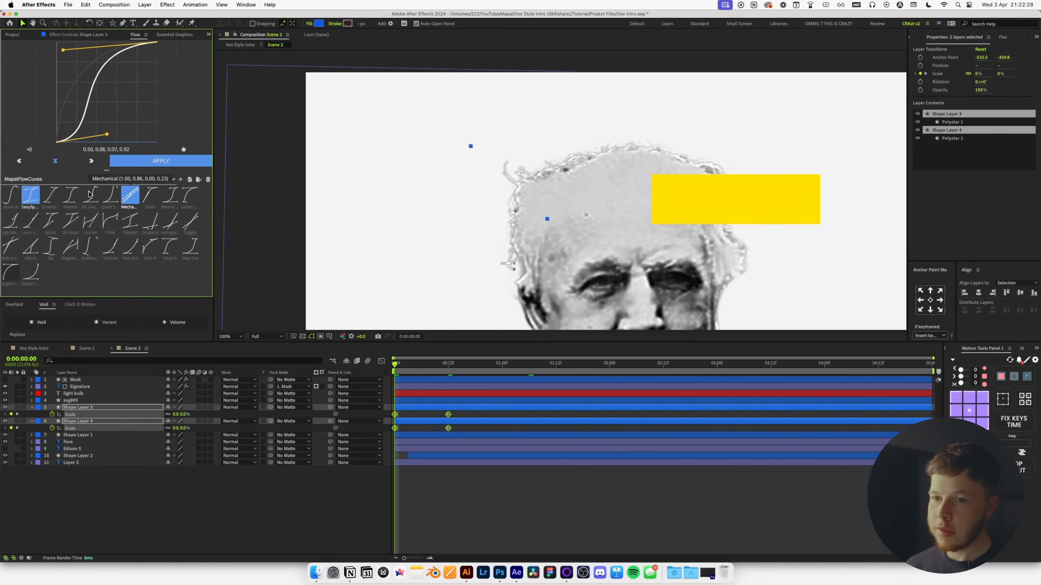
left_click(523, 529)
key("space")
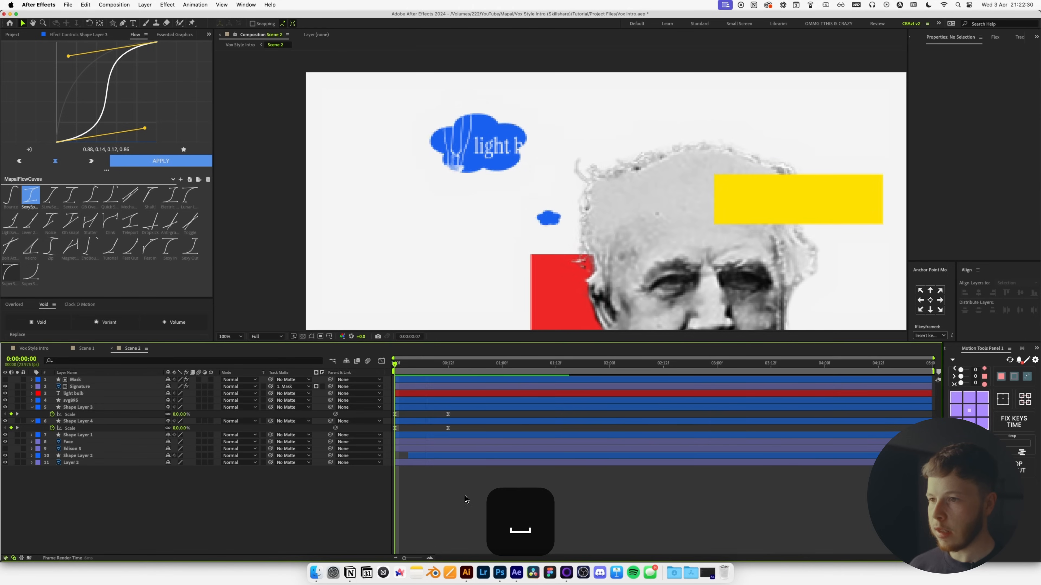
left_click(412, 421)
left_click_drag(419, 408, 428, 407)
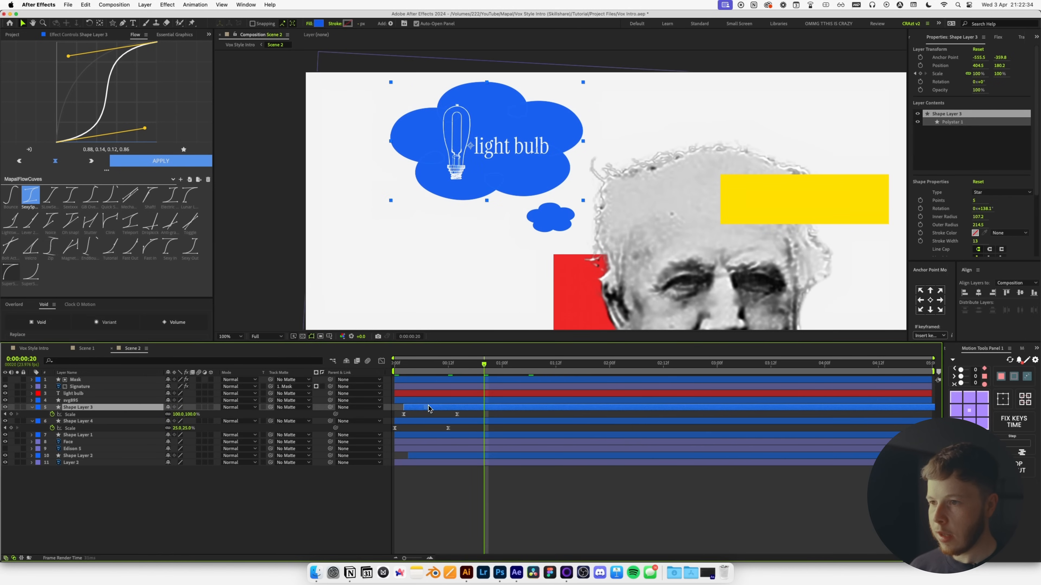
left_click(99, 400)
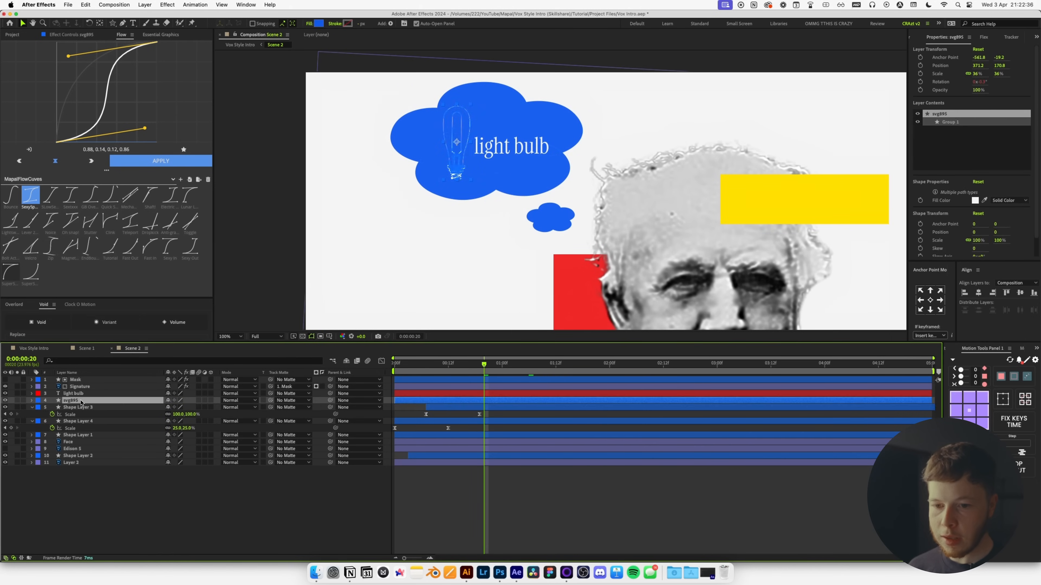
Matte both light bulb layers to the big cloud and keyframe them rising ~97 px from frame 4 to 10.
left_click(99, 395, "shift")
left_click_drag(269, 395, 97, 410)
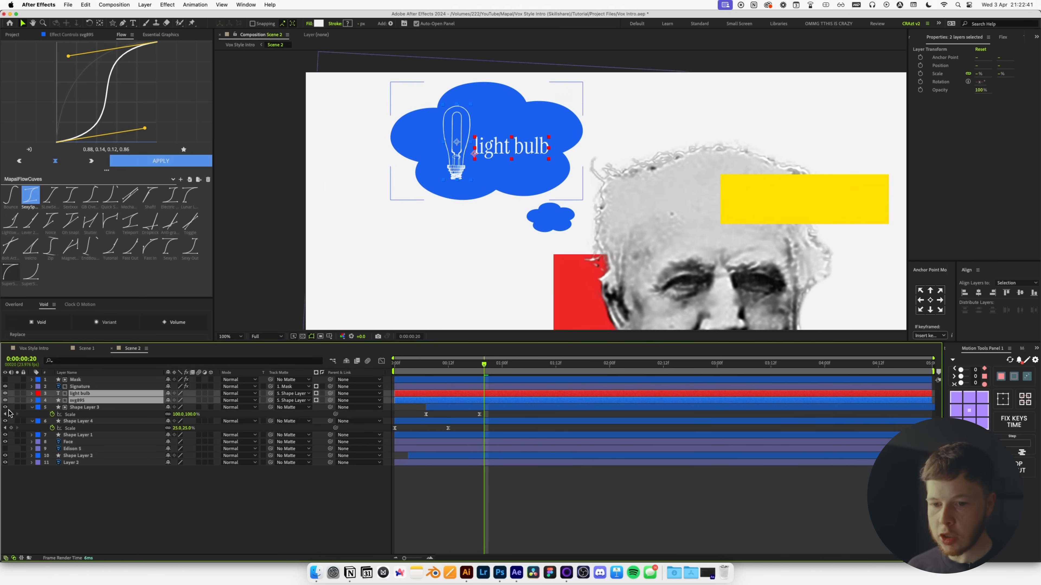
left_click_drag(410, 371, 484, 372)
key("p")
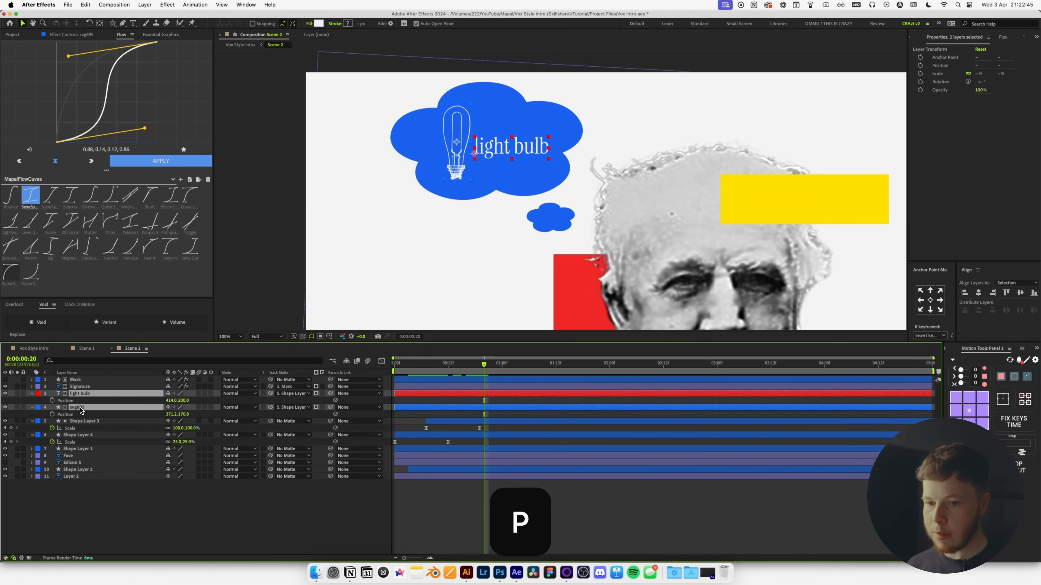
left_click(52, 401)
left_click_drag(437, 372, 415, 372)
left_click_drag(182, 417, 223, 418)
Give the four Position keyframes a strong ease-out and shift them two frames later.
left_click_drag(499, 418, 397, 397)
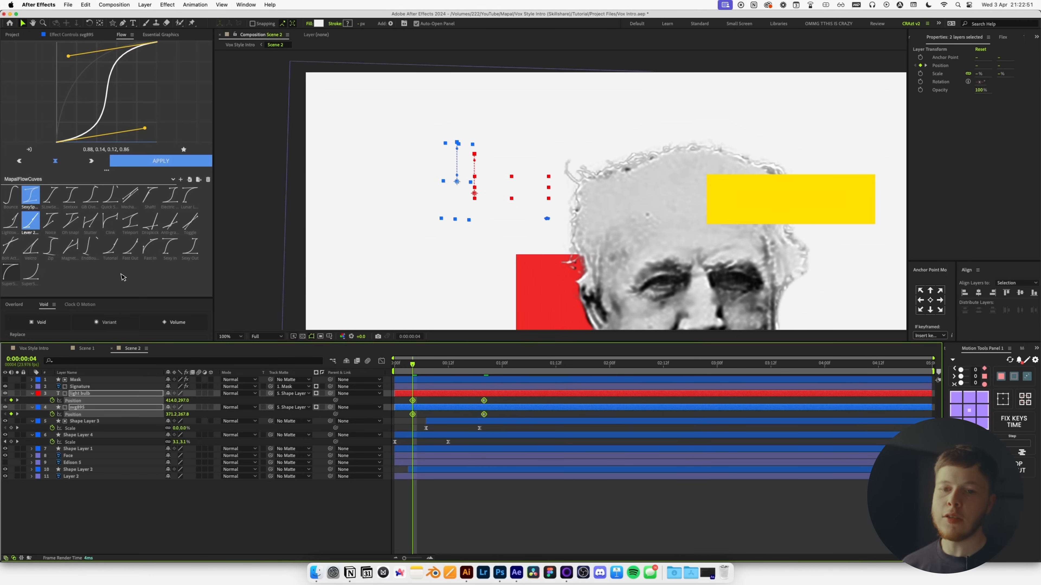
left_click(10, 272)
left_click(153, 164)
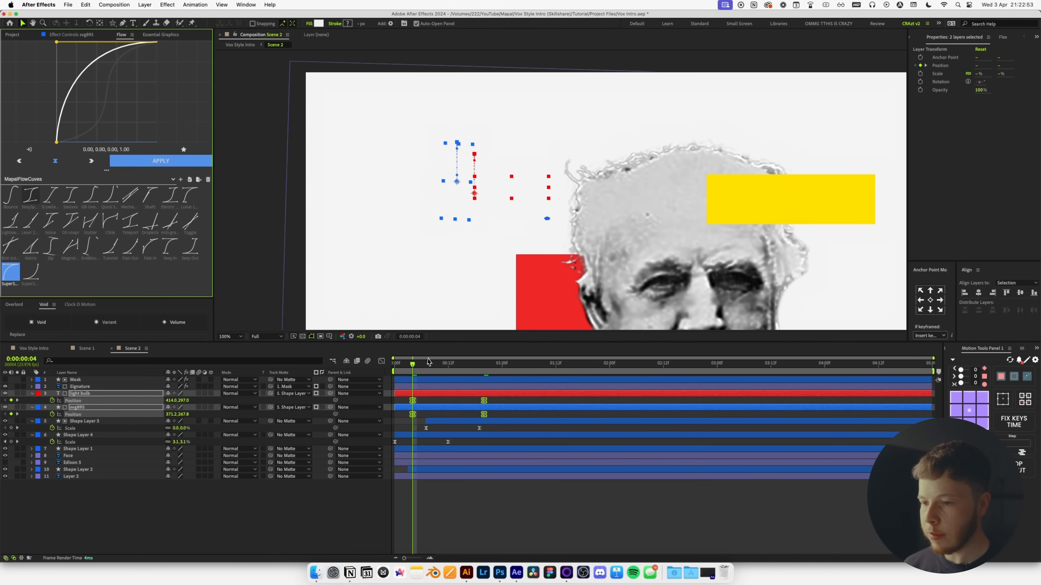
left_click_drag(412, 365, 429, 417)
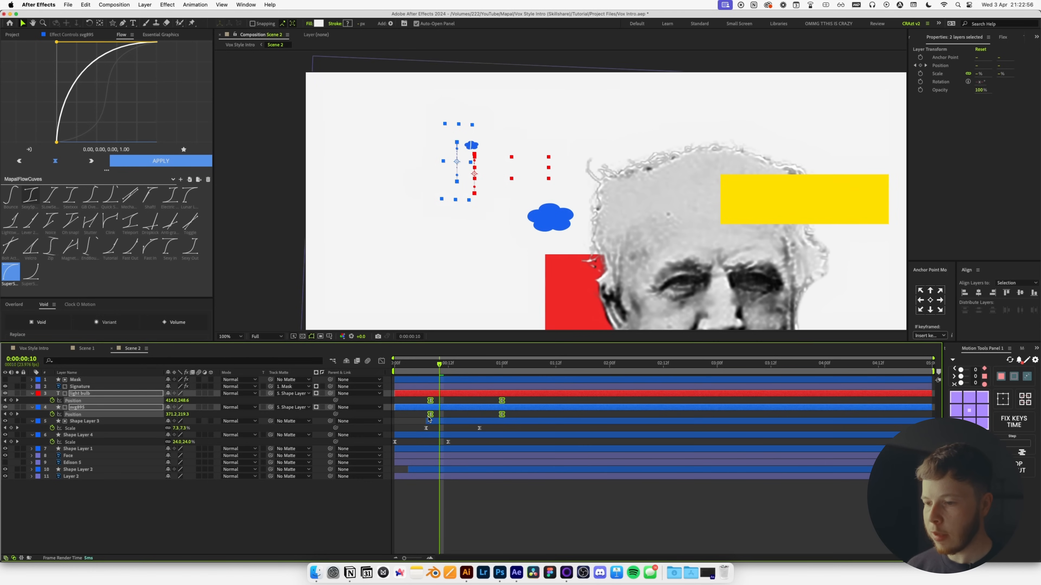
key("space")
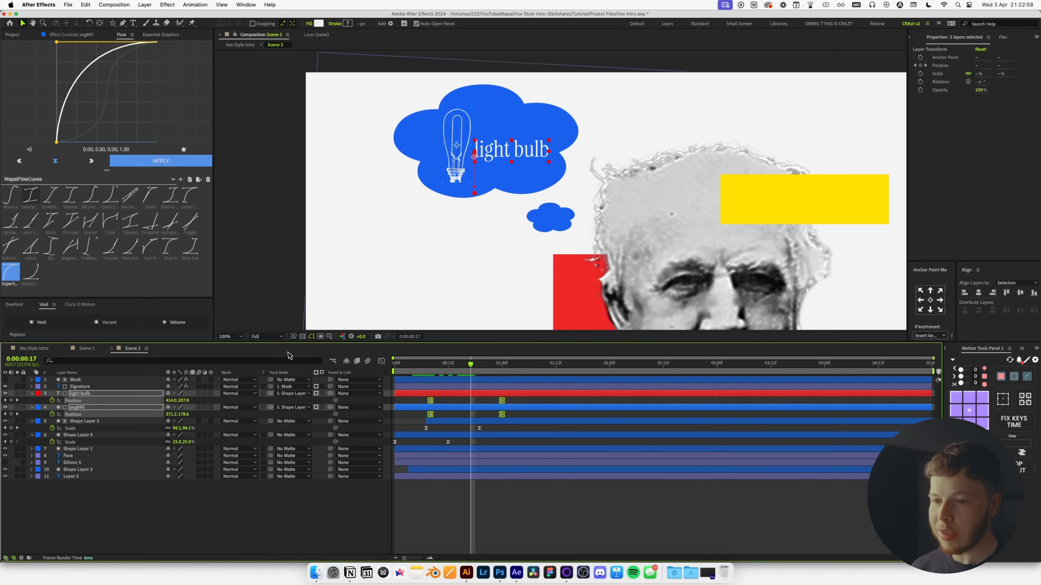
left_click_drag(518, 394, 540, 396)
key("super+space")
key("super+space")
key("space")
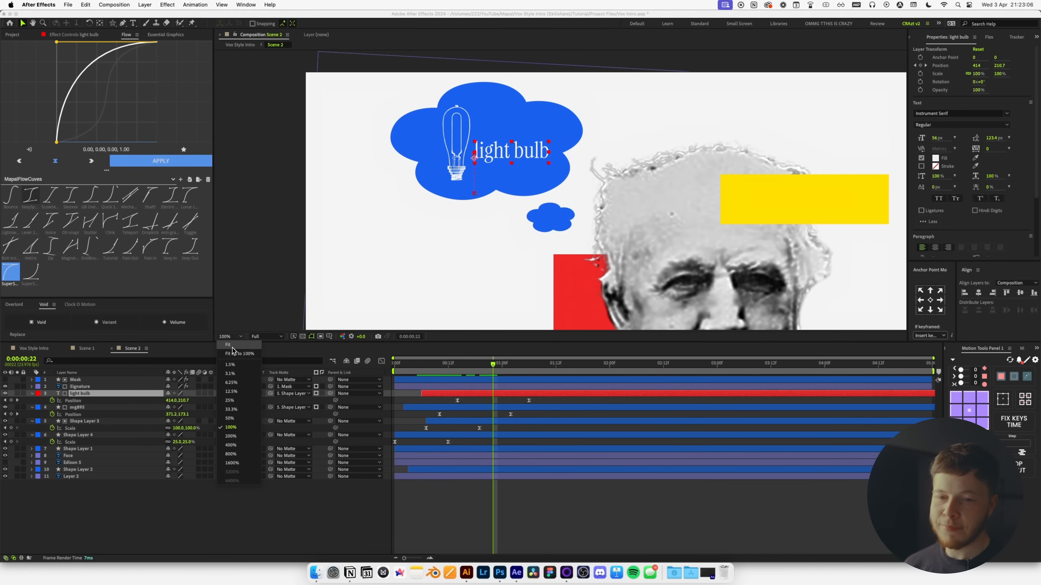
key("shift+/")
Save the project and preview Scene 2 from the start.
left_click(398, 491)
key("super+s")
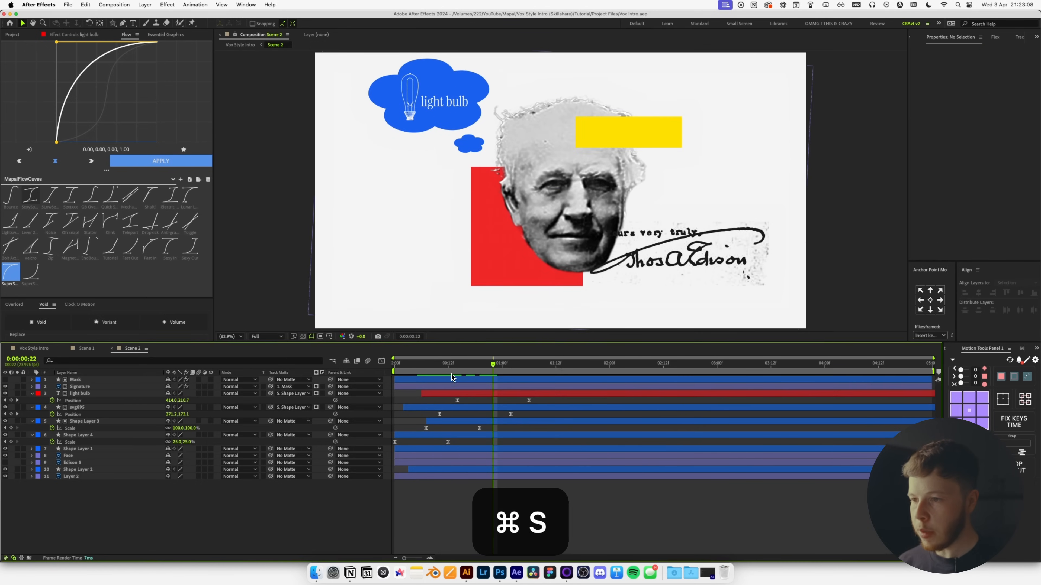
key("space")
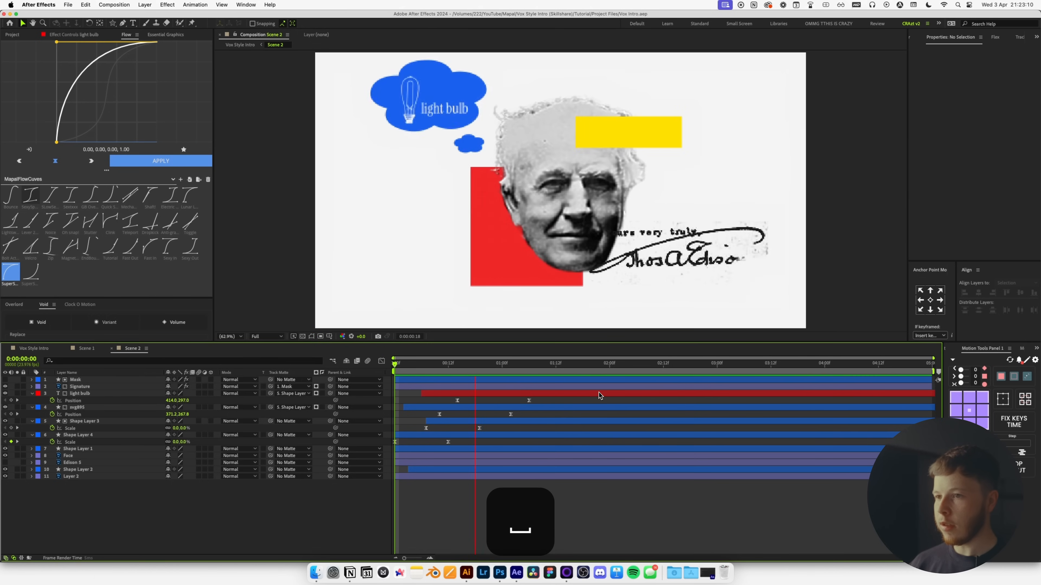
key("space")
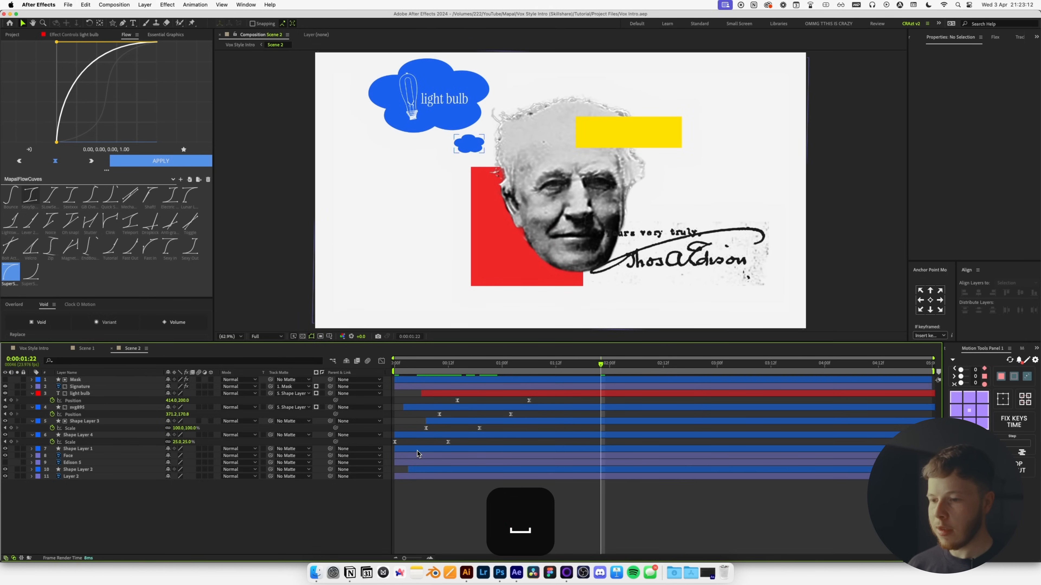
Shift the light bulb, svg895 and Shape Layer 3 bars later, preview, and save.
left_click(440, 422)
left_click(443, 392, "shift")
left_click_drag(443, 393, 459, 395)
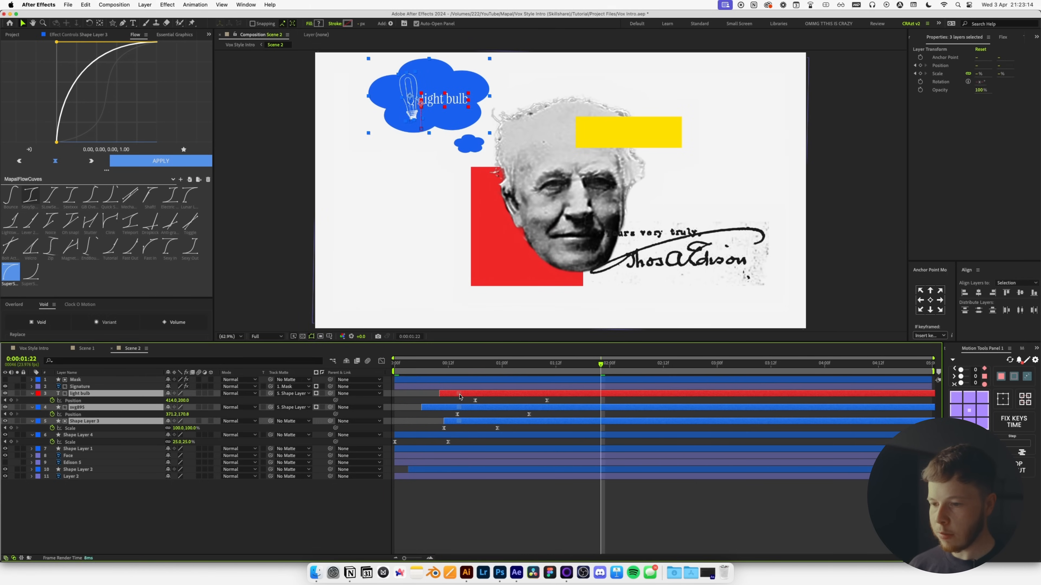
key("space")
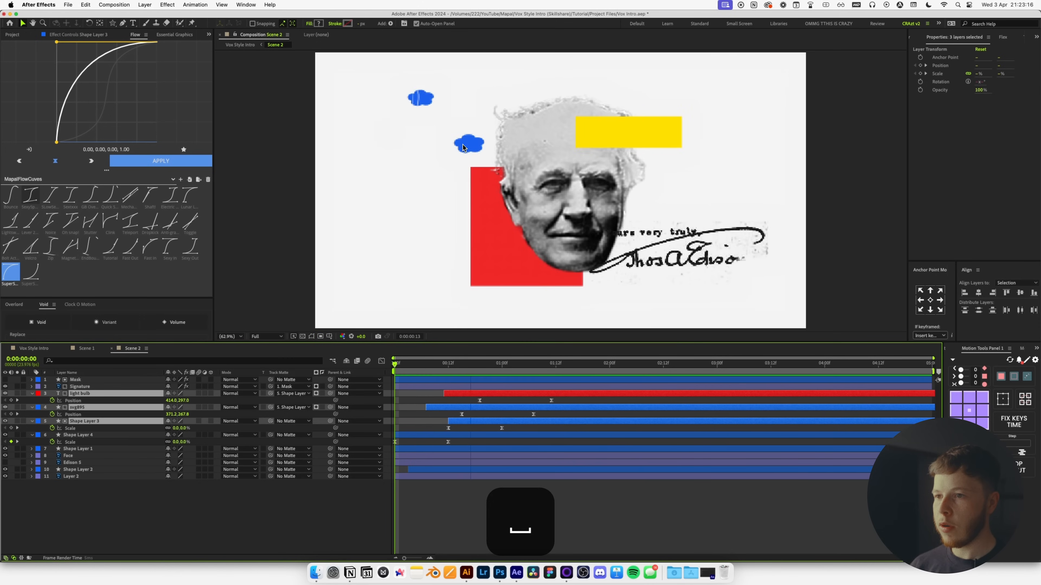
key("space")
key("super+s")
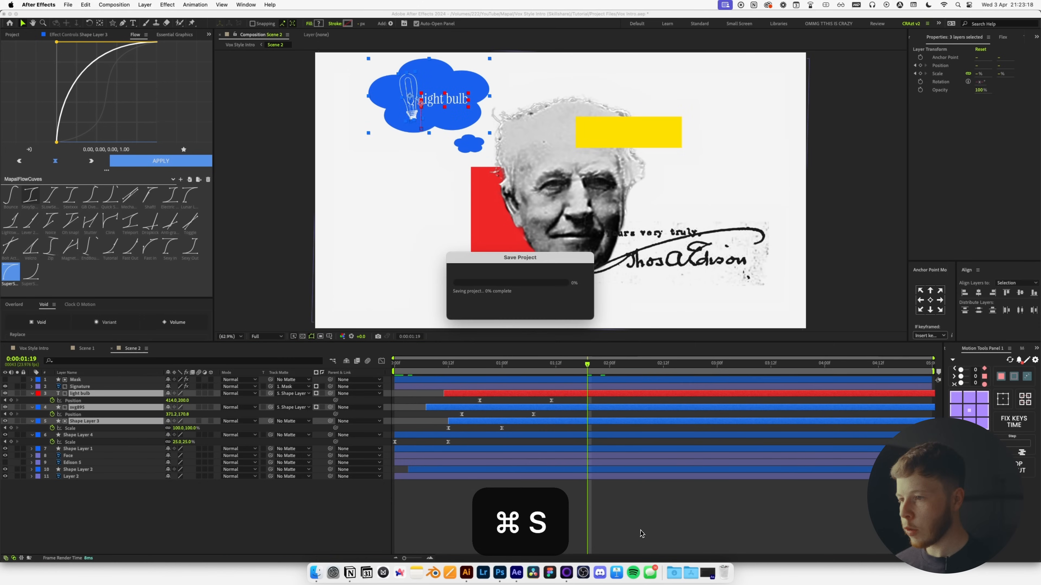
Deselect all layers, collapse their revealed properties, and select the Signature layer.
left_click(669, 528)
key("u")
key("u")
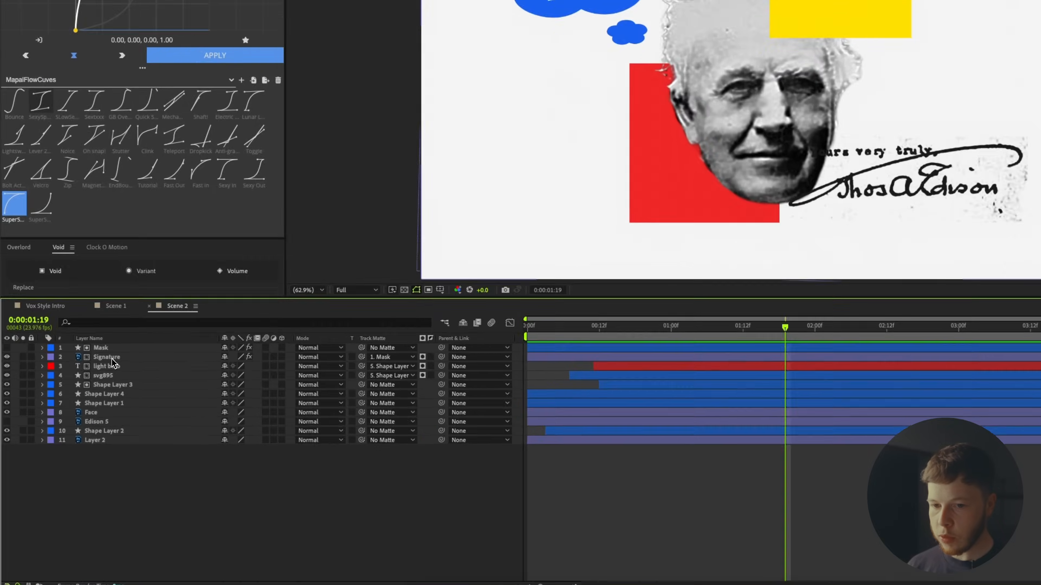
left_click(85, 387)
Pre-compose Mask and Signature as 'Sig PRE' and move Hand Drawn.tif into 03 - Assets.
left_click(87, 380, "shift")
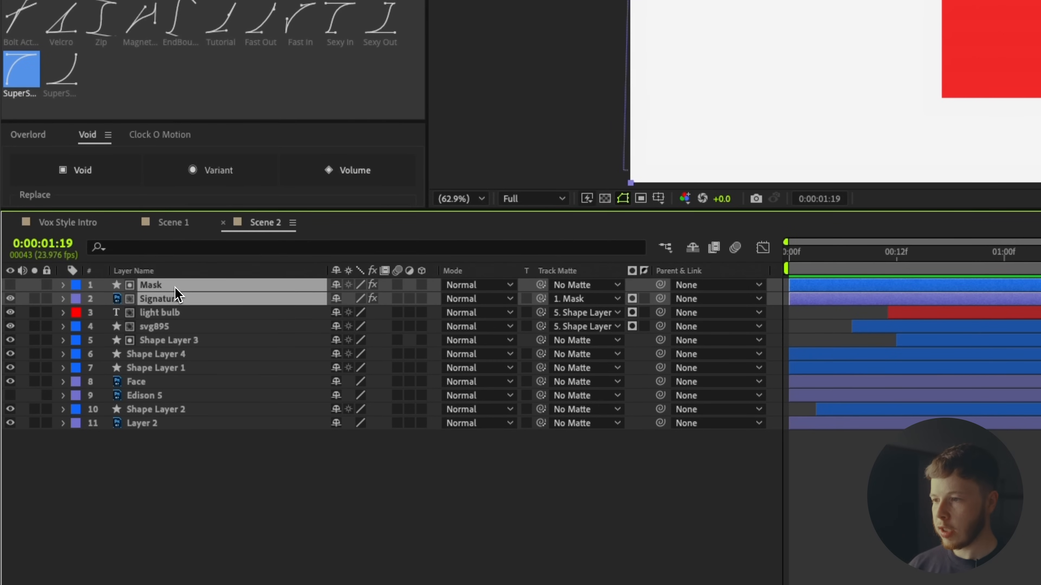
key("super+shift+c")
type("A")
key("BackSpace")
type("Sig PRE")
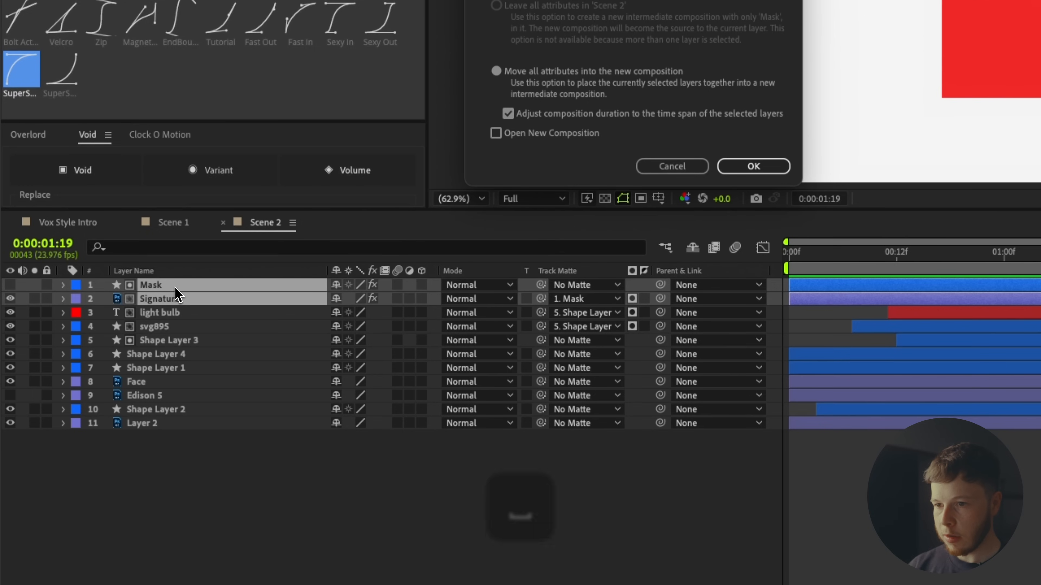
key("Return")
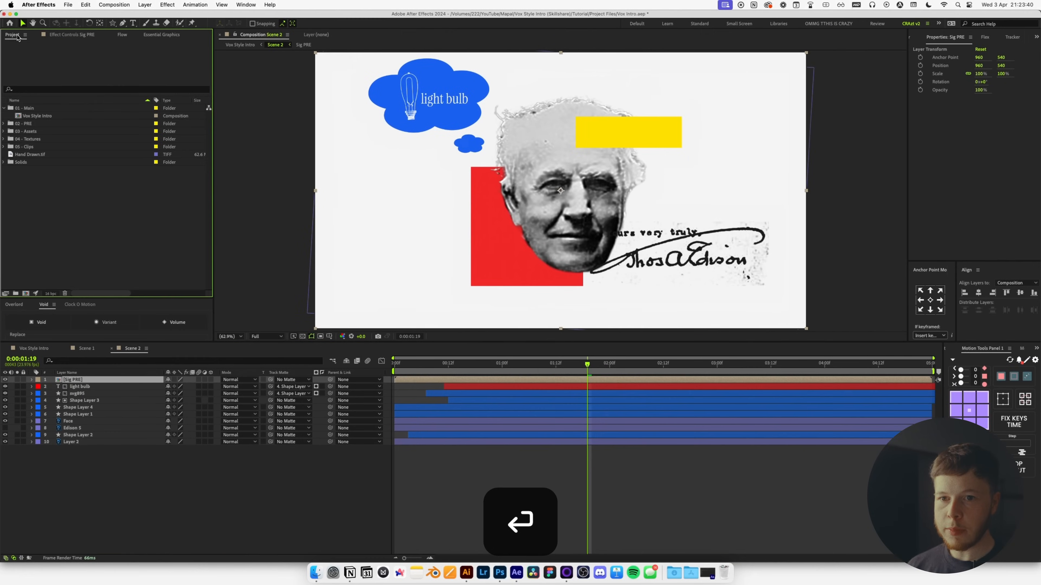
left_click_drag(34, 156, 37, 132)
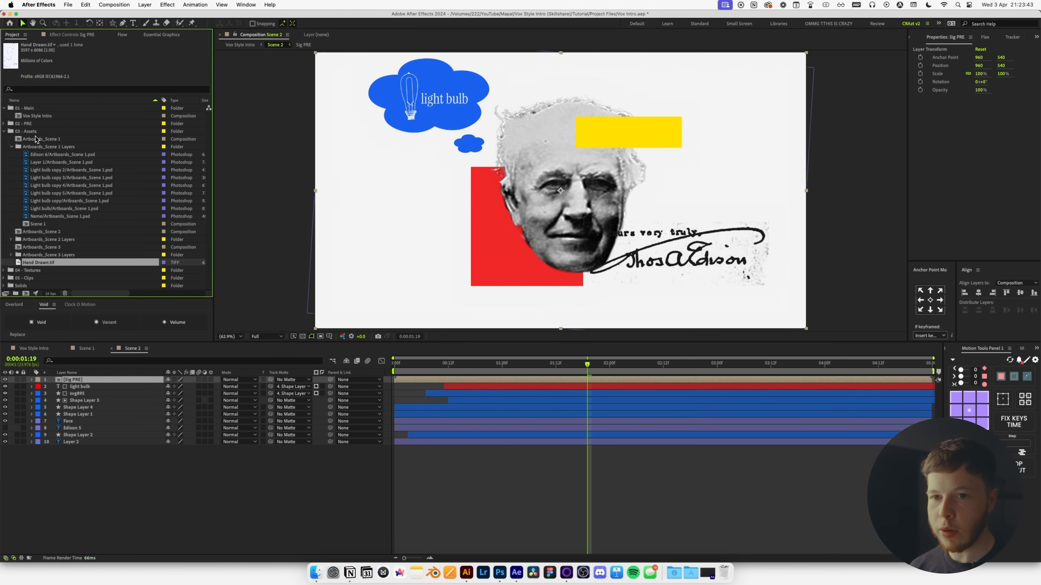
left_click(4, 132)
Pre-compose light bulb through Shape Layer 1, Face and Shape Layer 2 as 'Face PRE'.
left_click(94, 387)
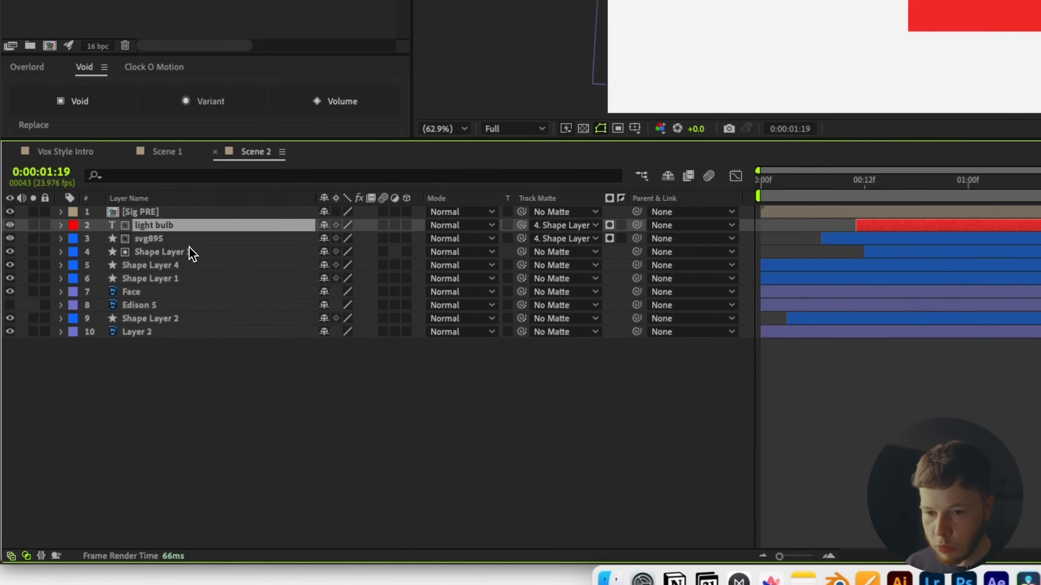
left_click(85, 415, "shift")
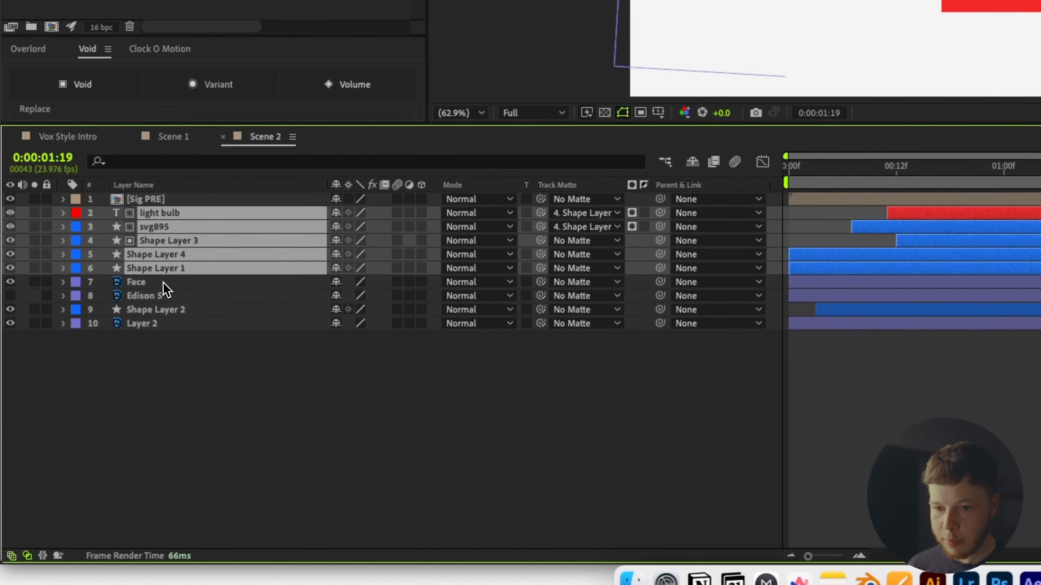
left_click(167, 287, "shift")
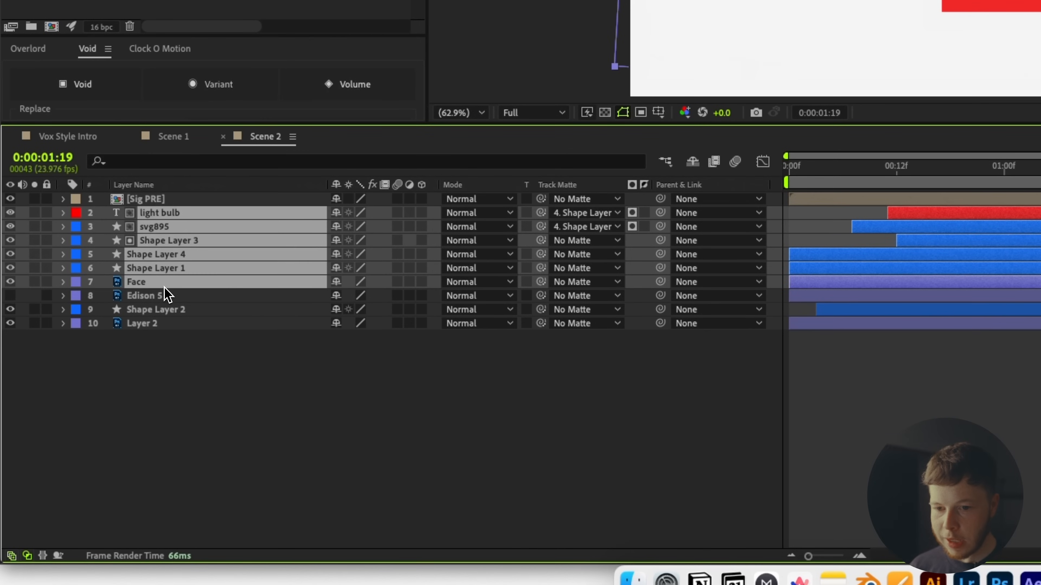
left_click(168, 315, "super")
key("super+shift+c")
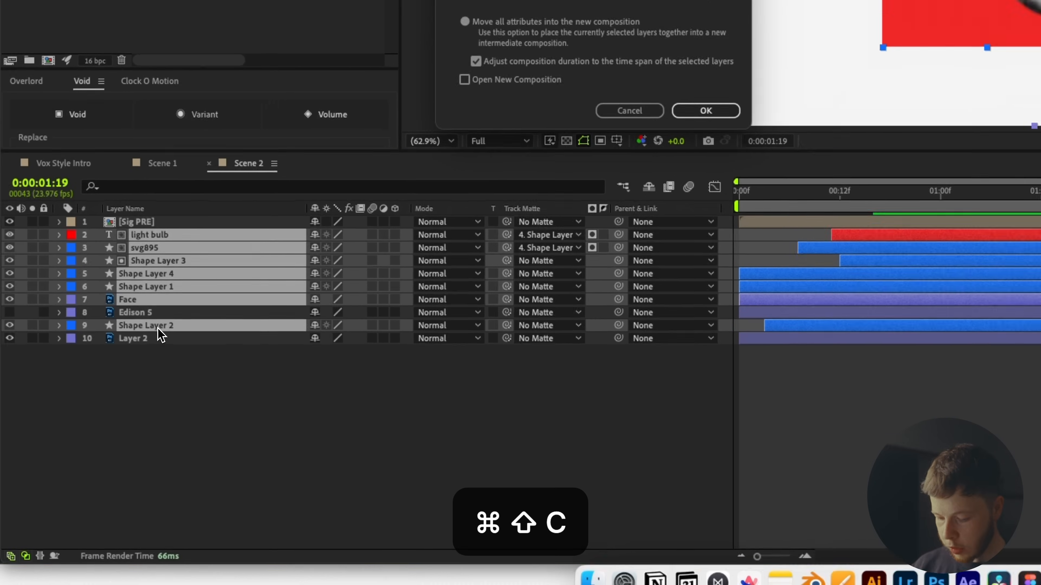
type("Face PRE")
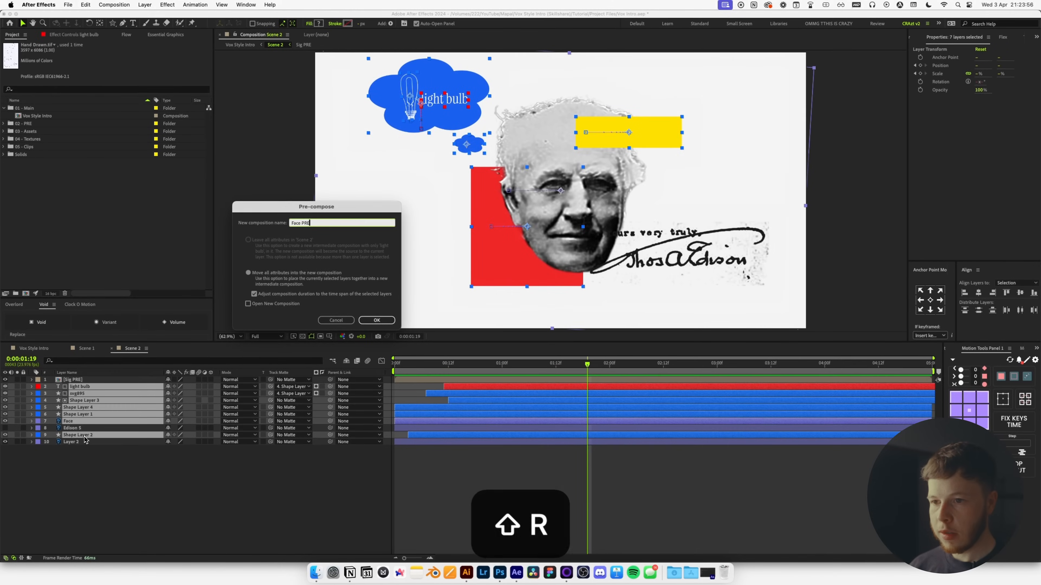
key("Return")
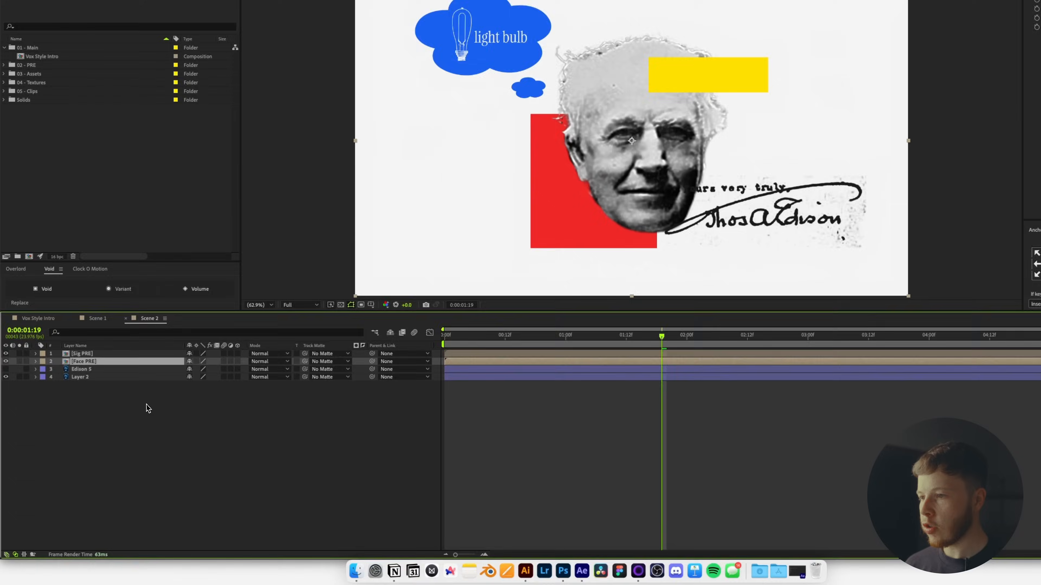
left_click(126, 431)
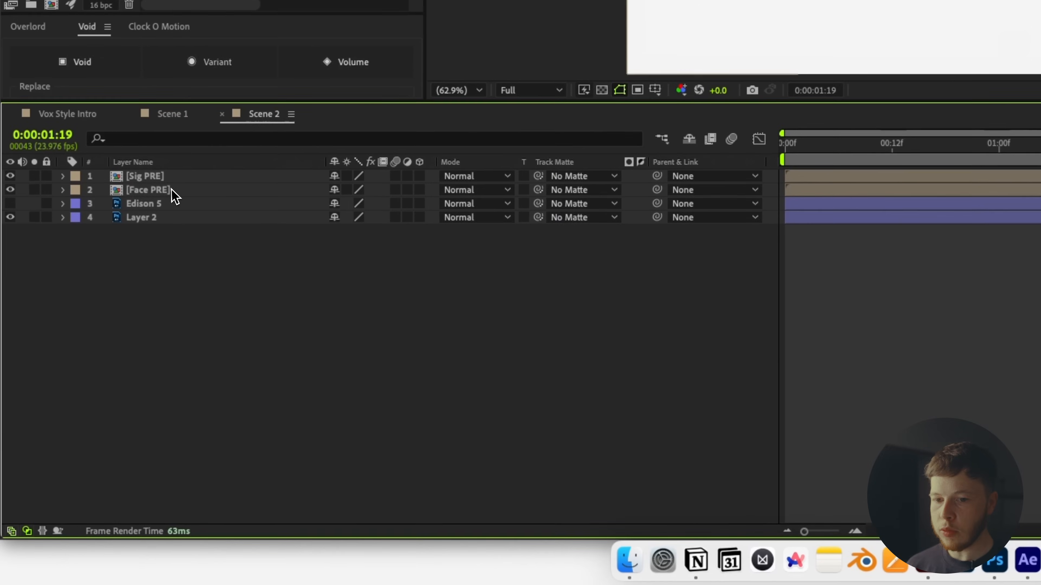
Create a new camera layer with Enable Depth of Field on and F-Stop 0.9.
right_click(166, 344)
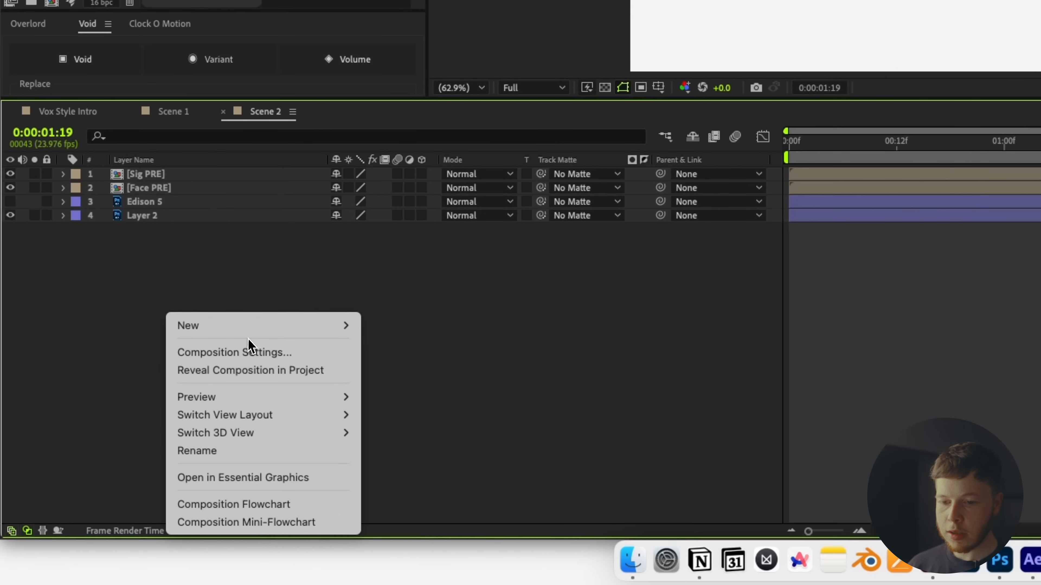
mouse_move(269, 326)
left_click(423, 411)
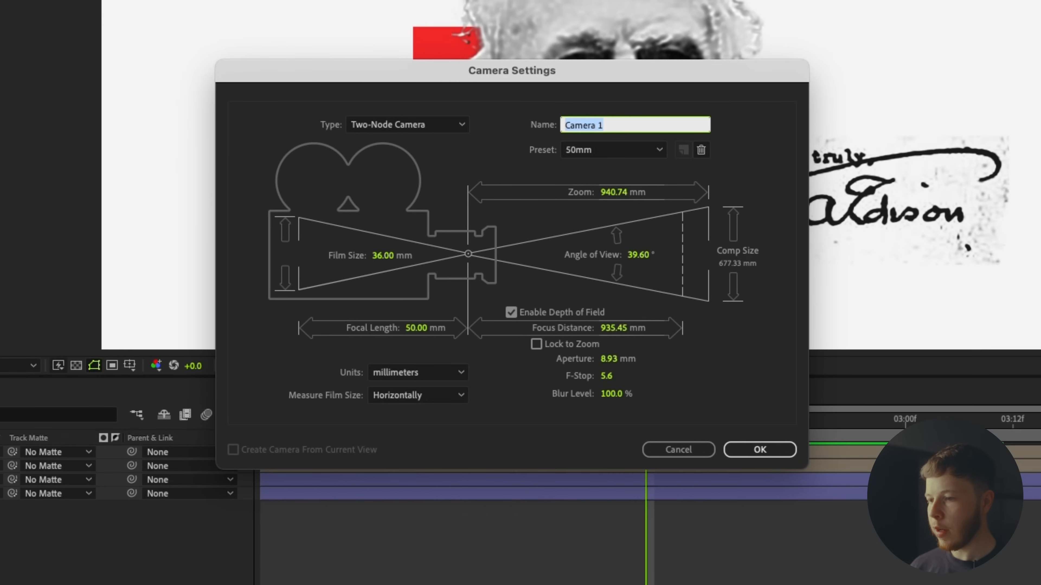
left_click(607, 376)
type(".18")
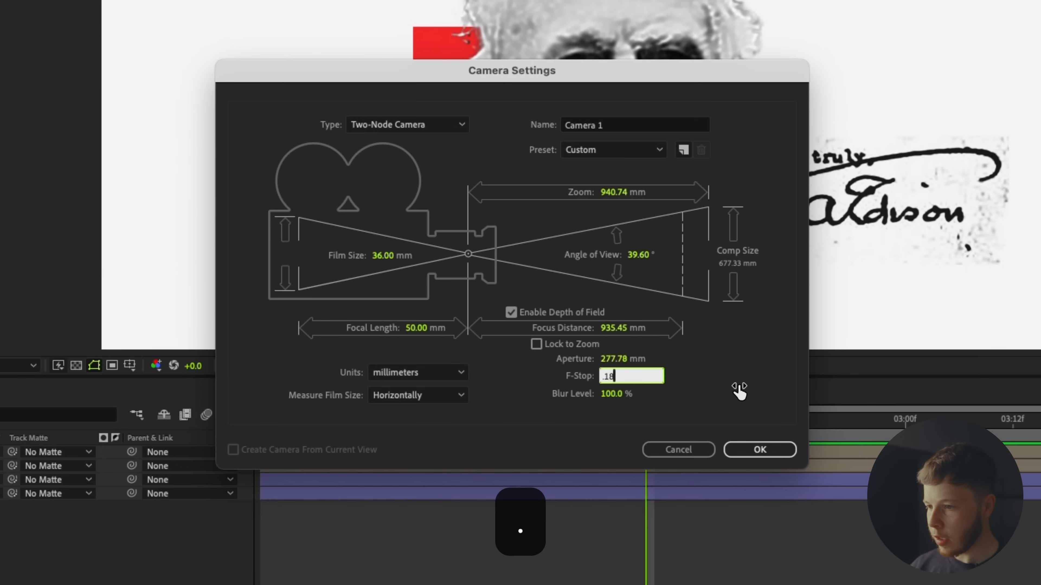
key("BackSpace")
key("BackSpace")
key("BackSpace")
type(".9")
key("Return")
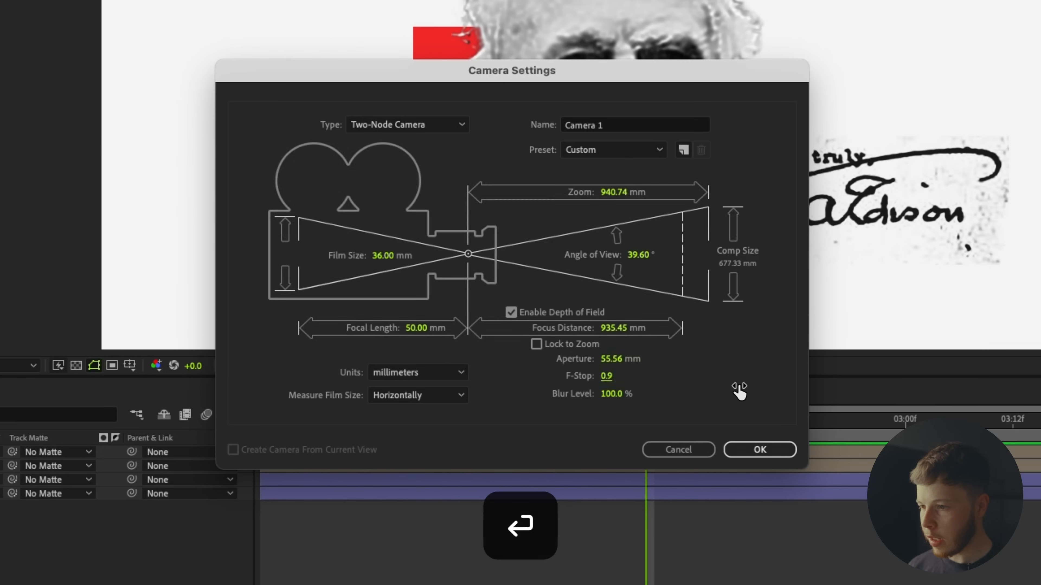
key("Return")
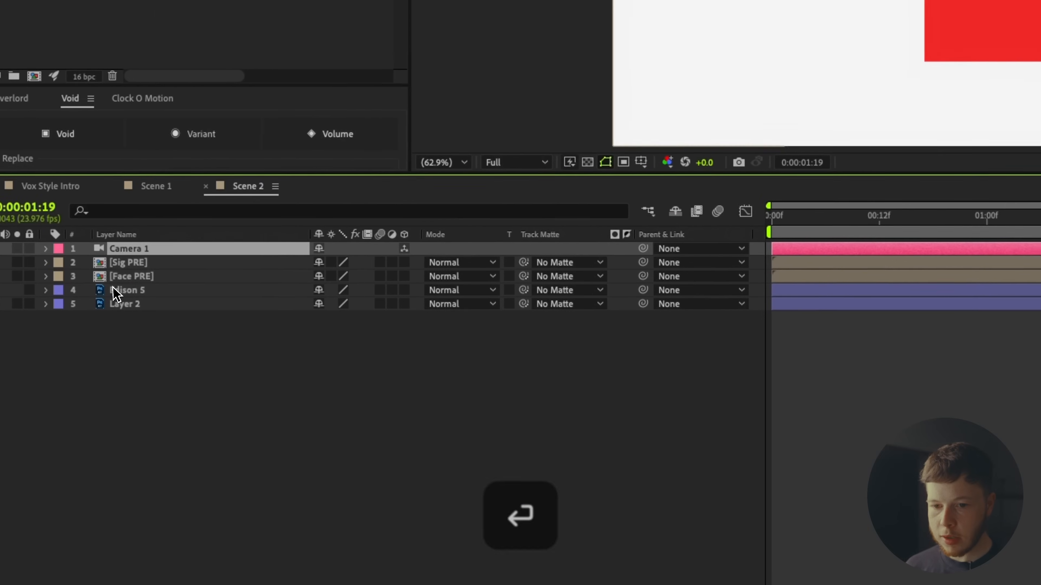
Turn on the 3D switch for Sig PRE and Face PRE, keeping the current 3D renderer.
left_click(138, 256)
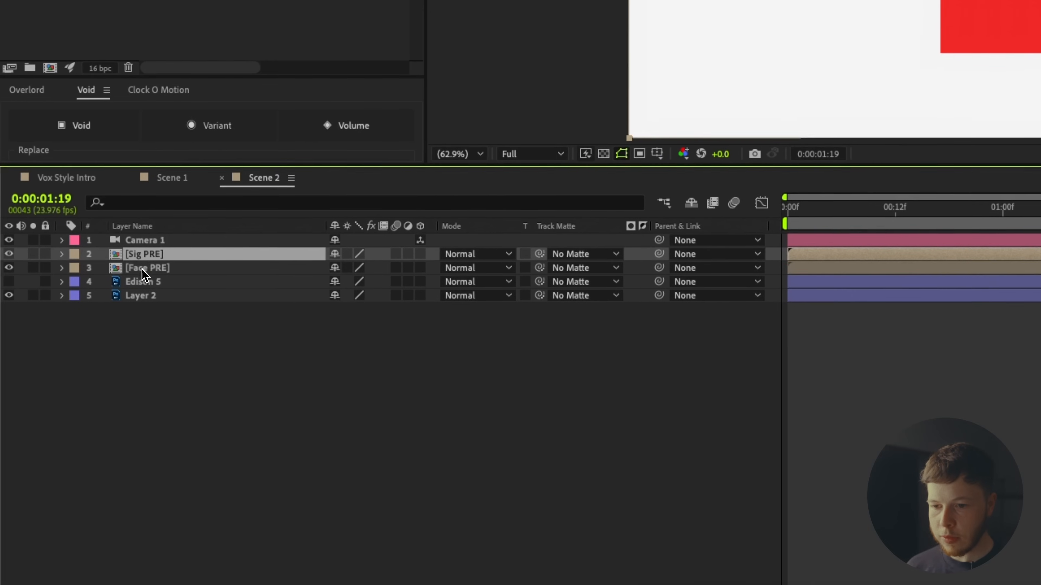
left_click(142, 267, "shift")
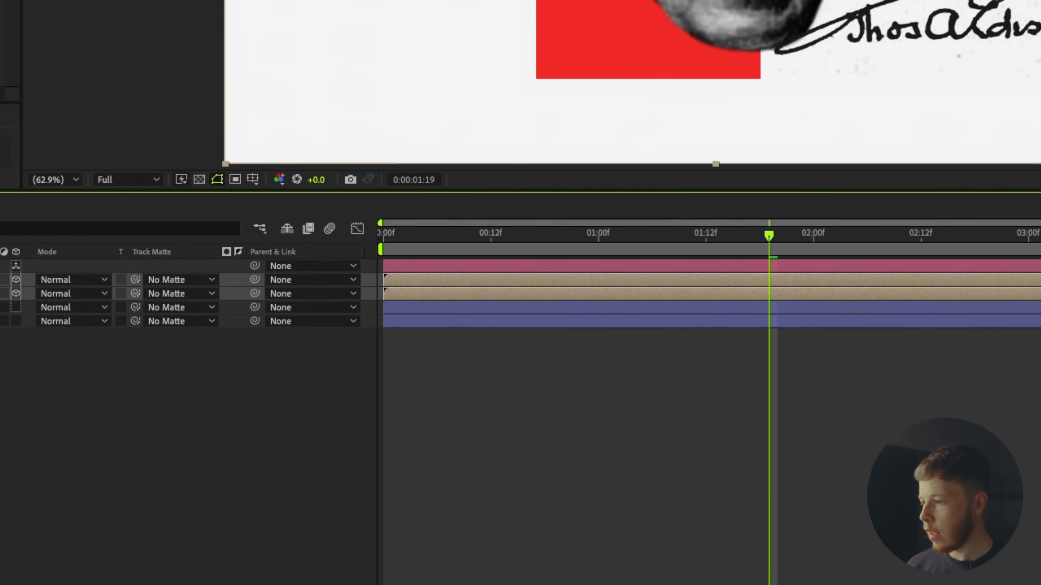
left_click(791, 221)
left_click(750, 221)
left_click(565, 461)
key("super+k")
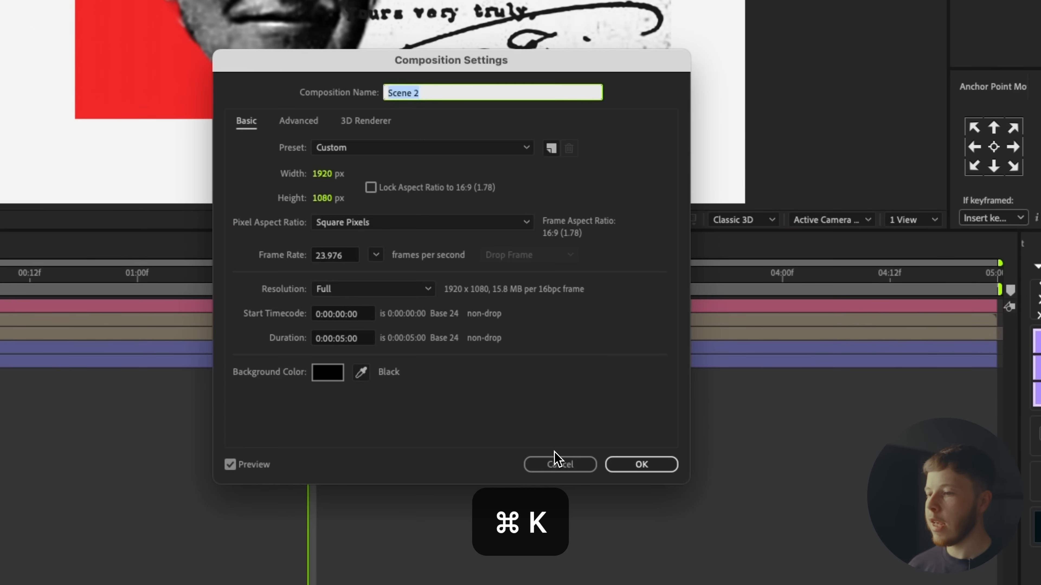
left_click(363, 122)
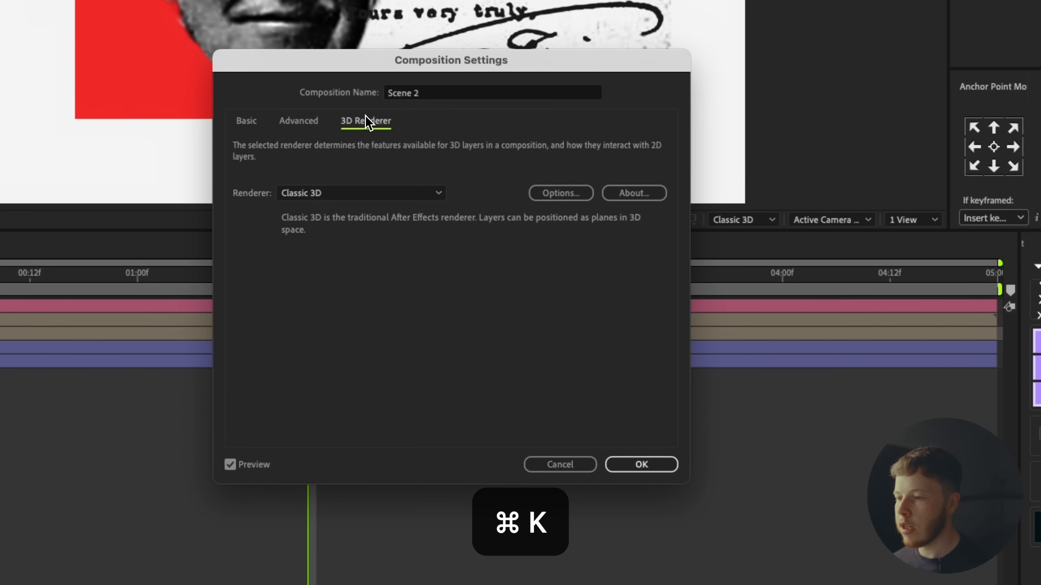
left_click(560, 464)
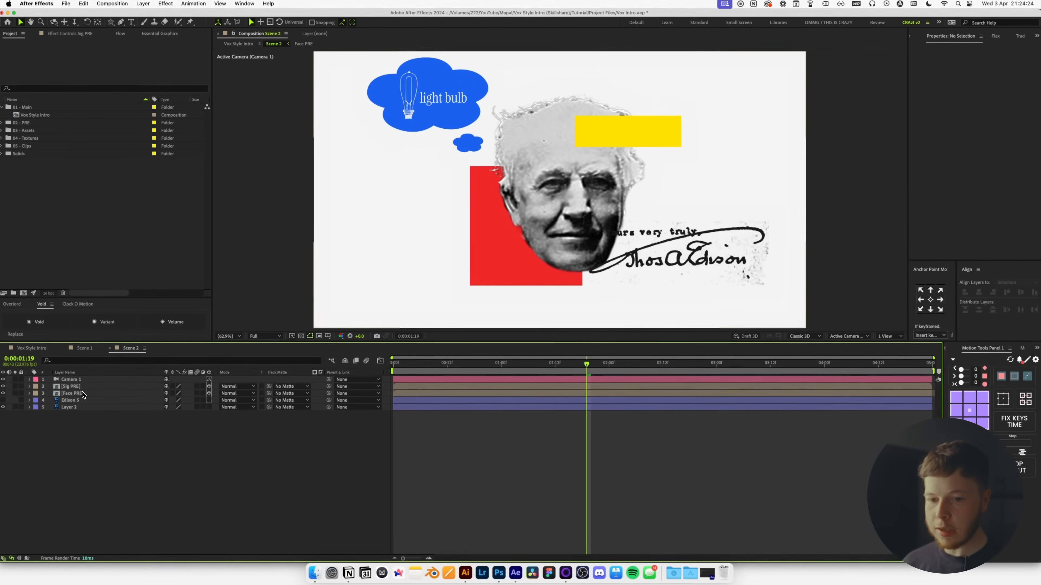
In 2 Views, move Sig PRE forward to Z -370 and Face PRE back to Z 550.
left_click(116, 387)
left_click(887, 337)
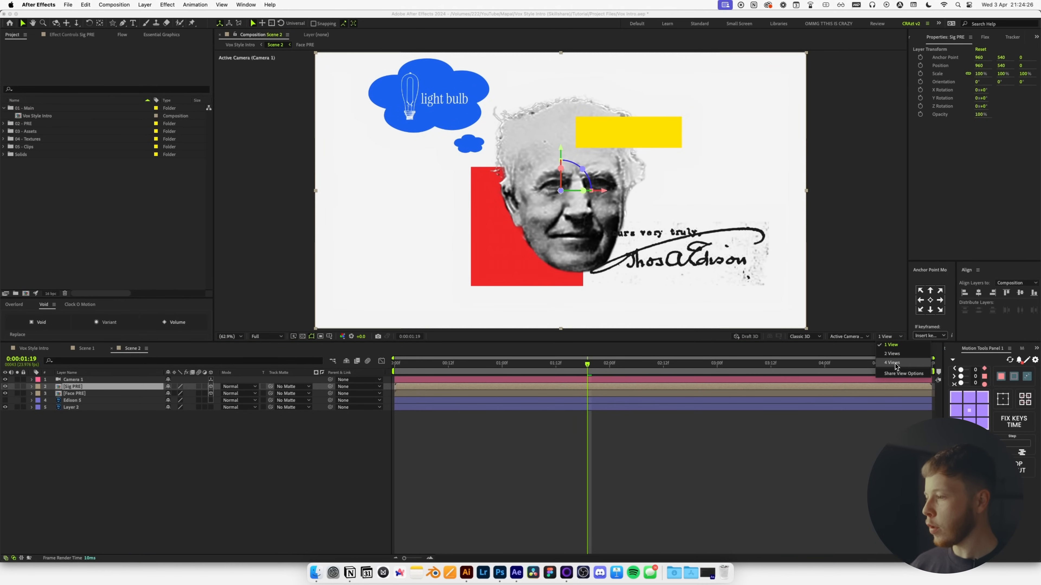
left_click(900, 358)
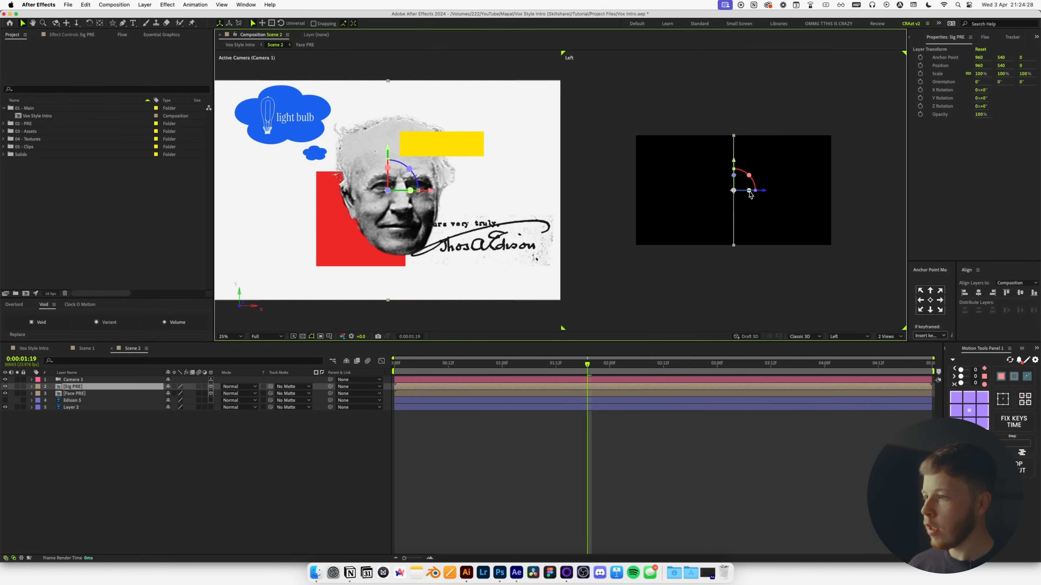
mouse_move(765, 192)
left_mouse_down()
mouse_move(777, 189)
mouse_move(768, 194)
left_mouse_up()
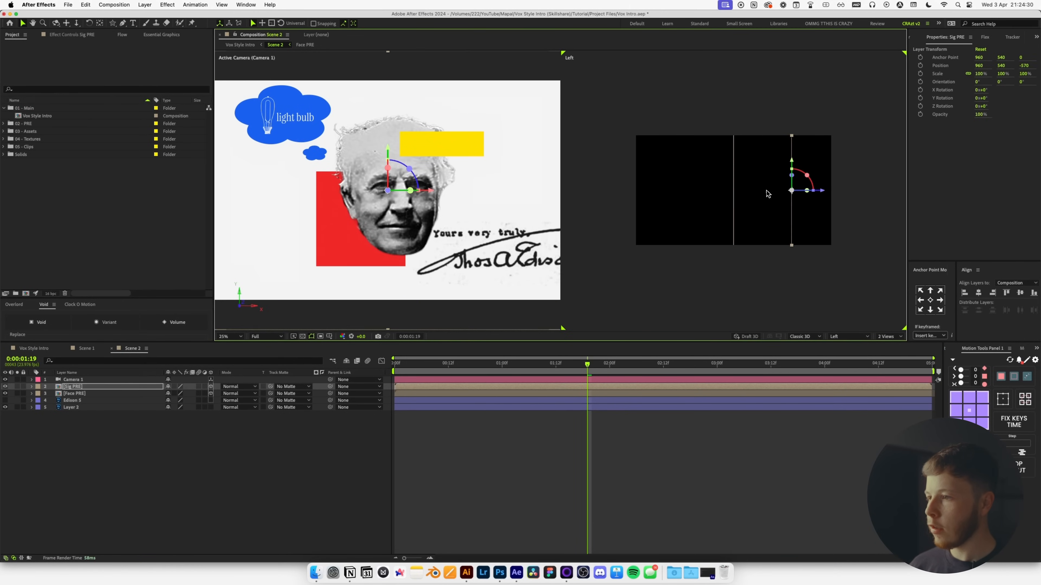
left_click(734, 198)
left_click_drag(763, 196, 708, 197)
left_click(176, 443)
left_click(81, 380)
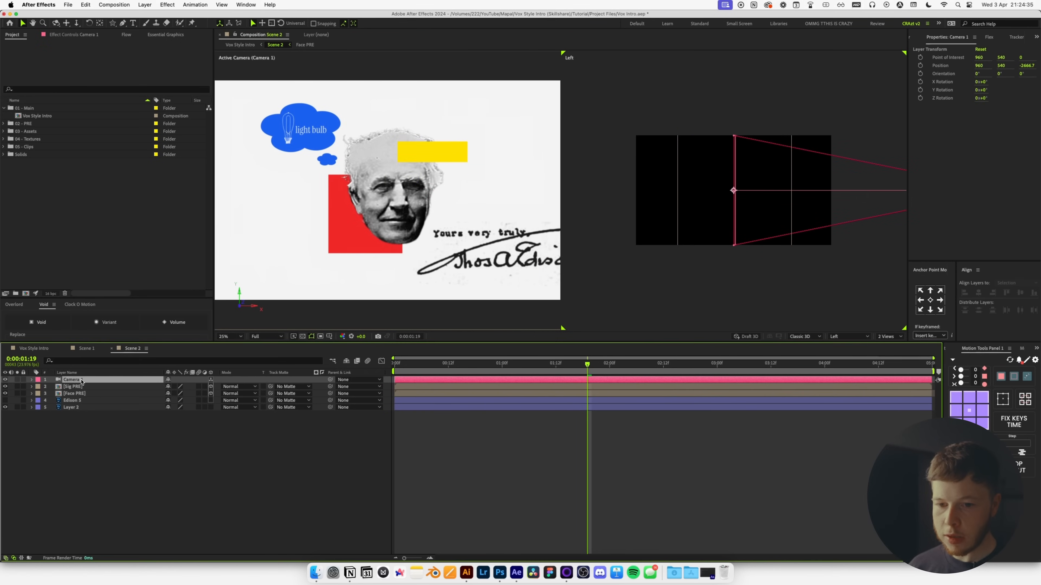
left_click(31, 380)
Set Camera 1's focus distance to 3219.7 px and aperture to 193.5 px.
left_click(39, 394)
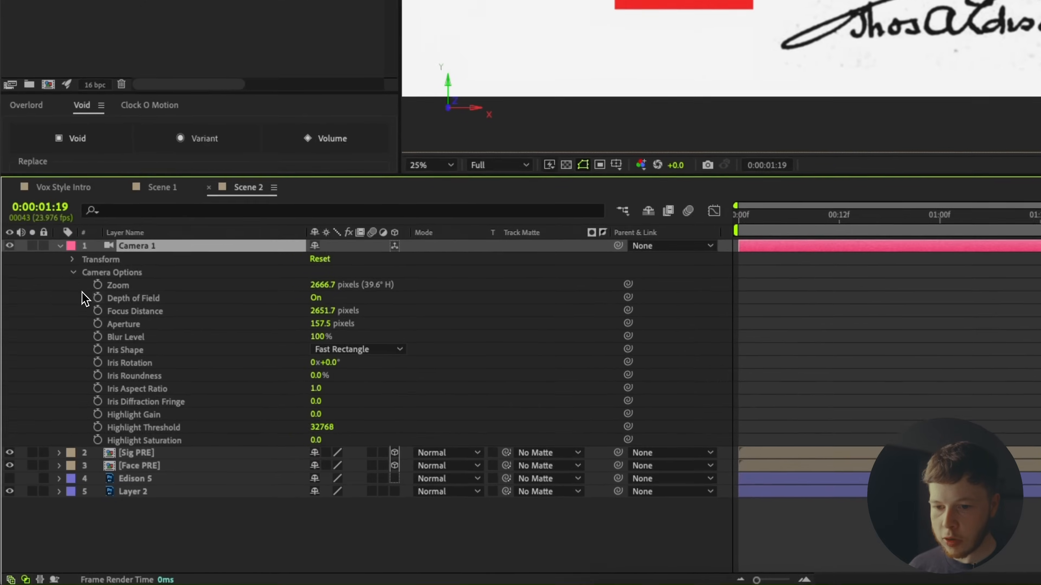
left_click(156, 295)
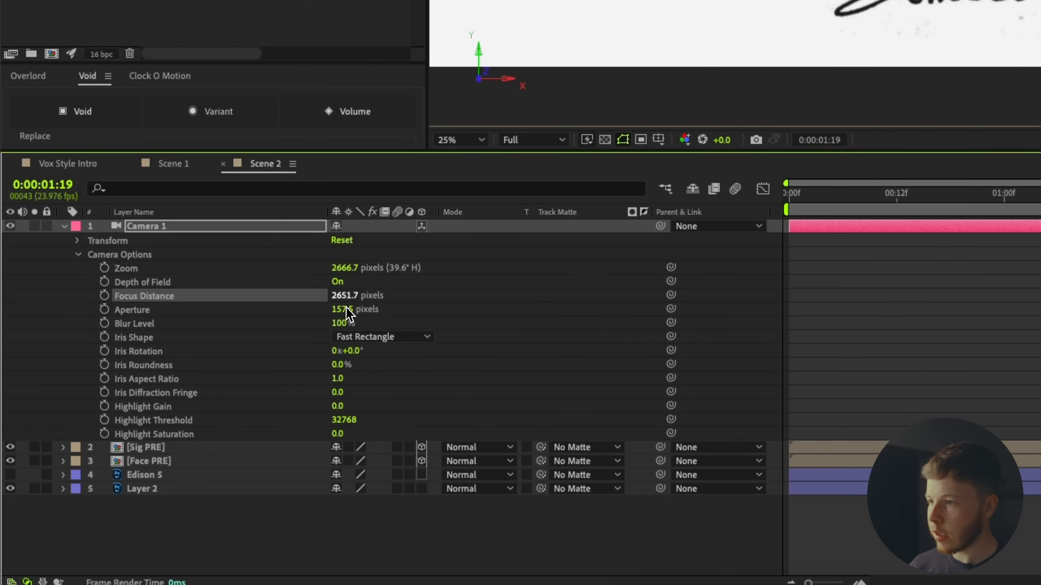
left_click_drag(363, 304, 527, 295)
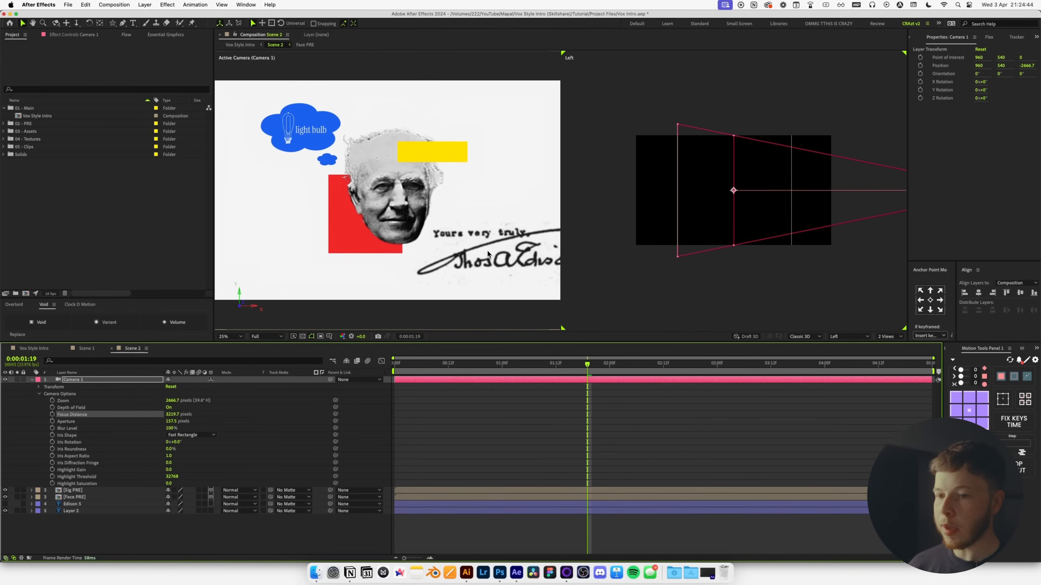
left_click_drag(172, 423, 244, 426)
left_click_drag(394, 364, 524, 367)
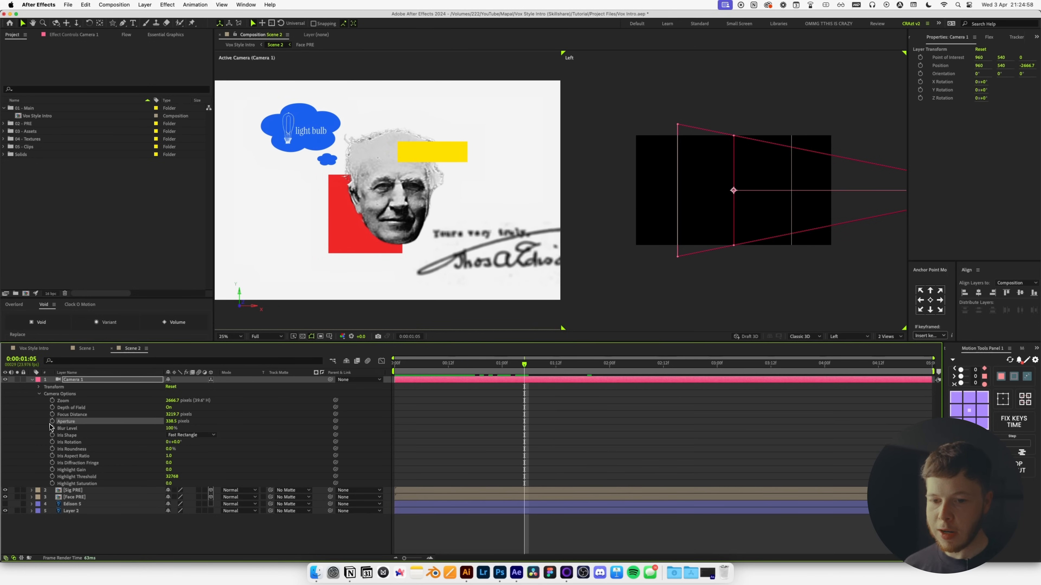
Keyframe Focus Distance at 2708.7 and 2097.7 px, then reuse the first key at 2:11.
left_click(53, 415)
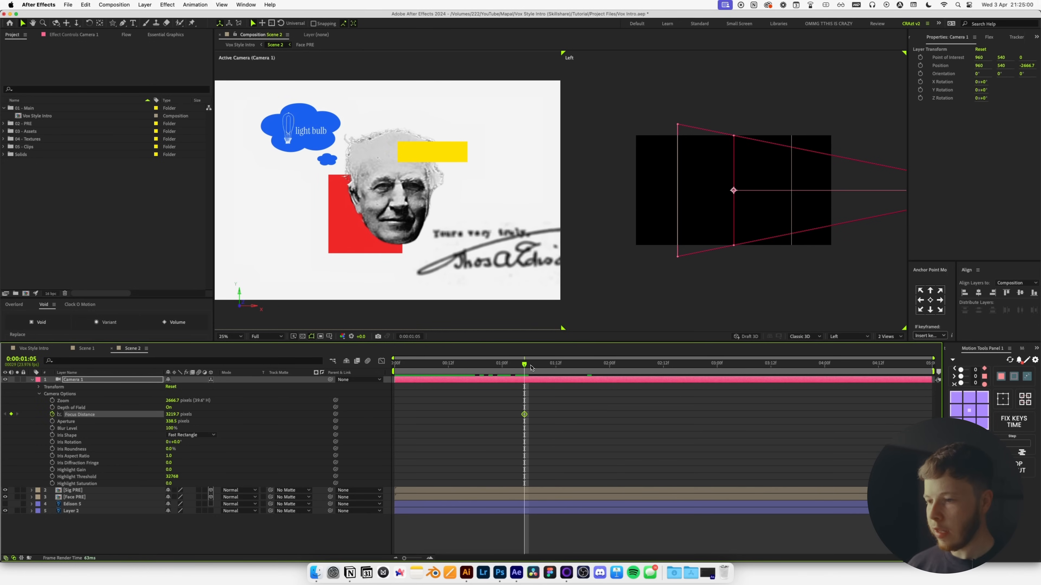
left_click_drag(172, 418, 148, 418)
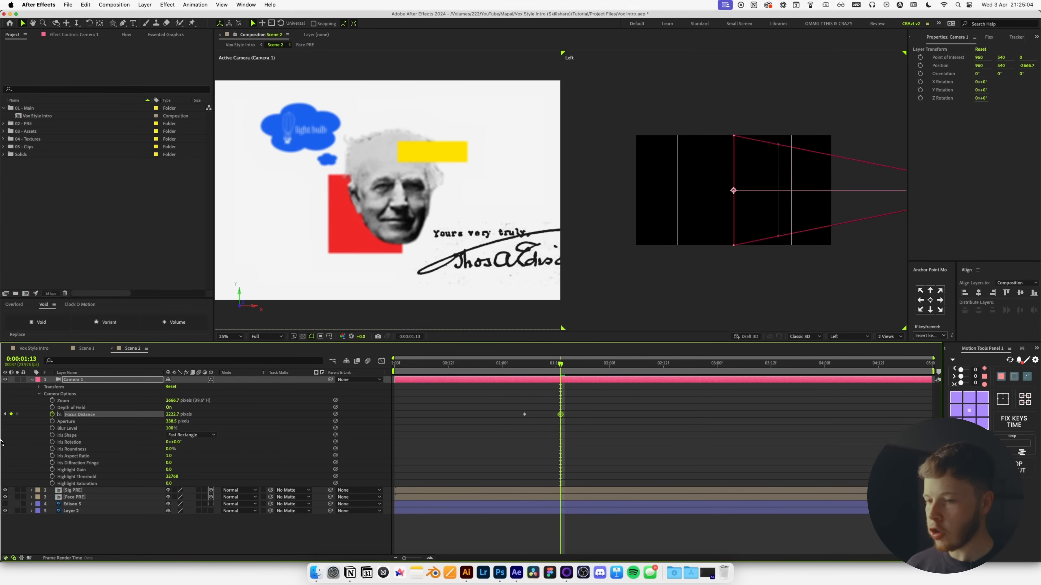
left_click(569, 367)
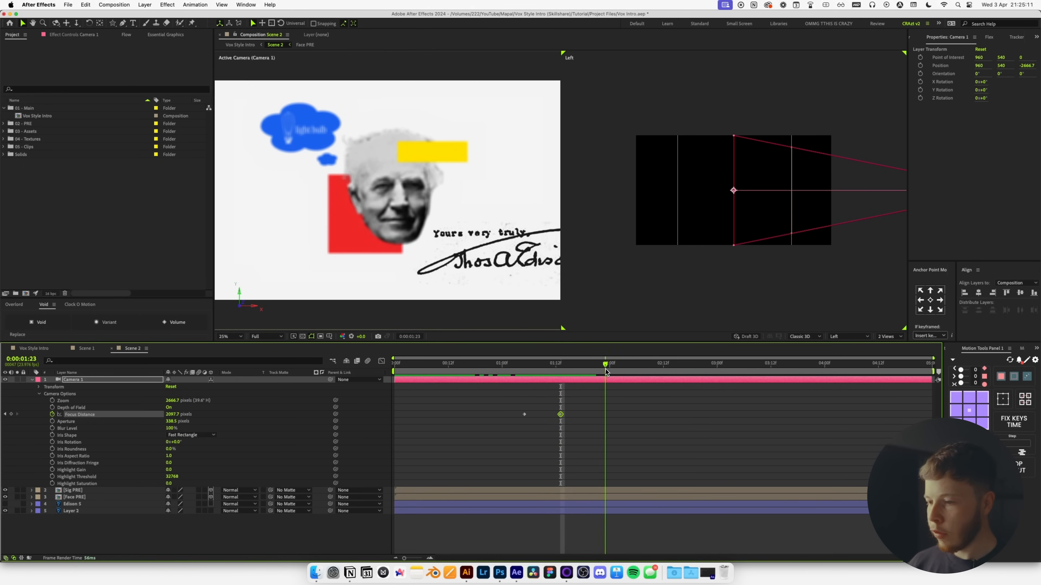
left_click(655, 369)
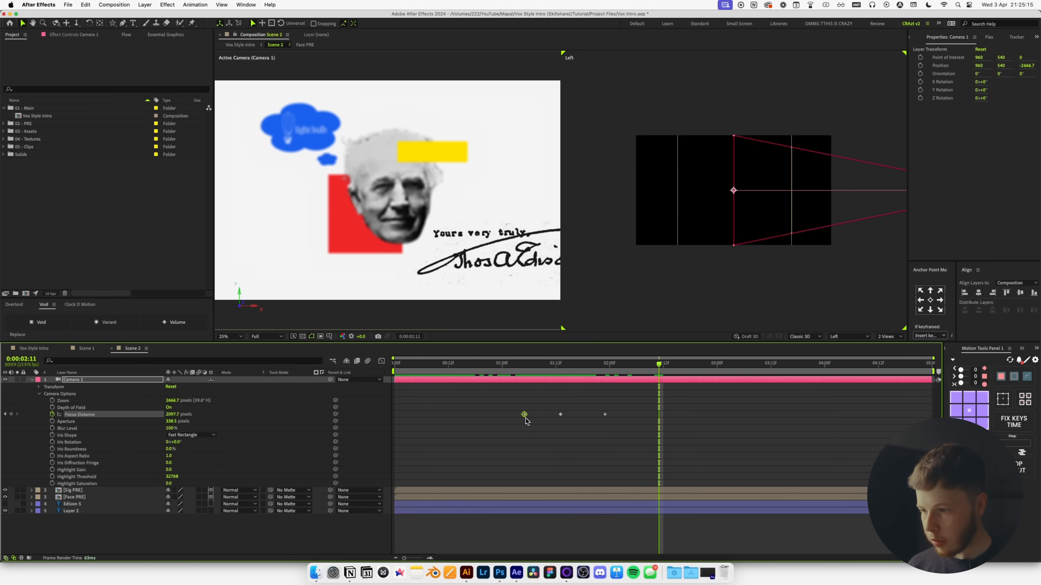
key("cmd+c")
key("cmd+v")
Apply a Flow ease curve to all four focus keyframes and play back the rack focus.
left_click_drag(703, 399, 502, 449)
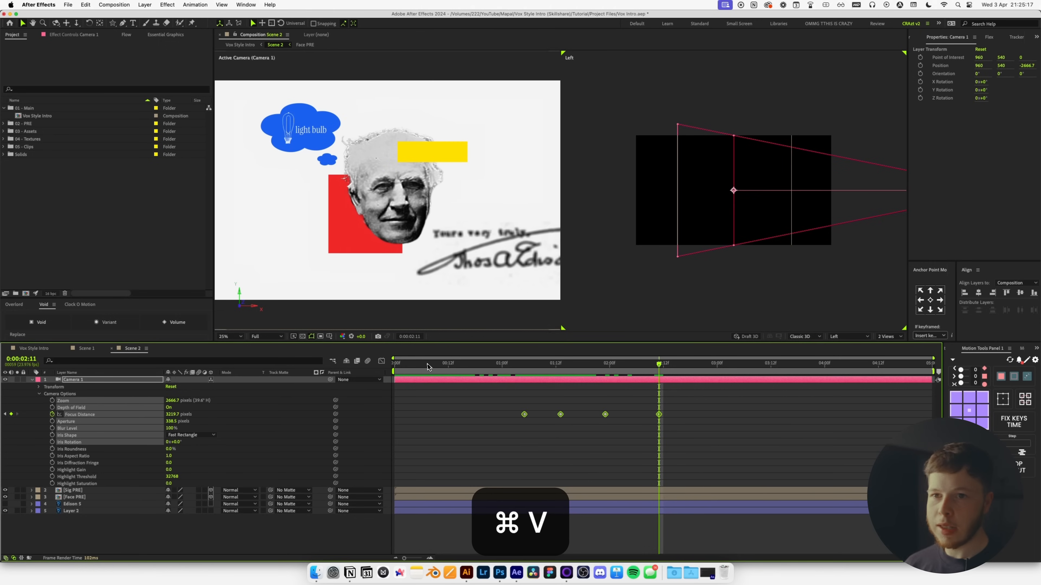
left_click(85, 38)
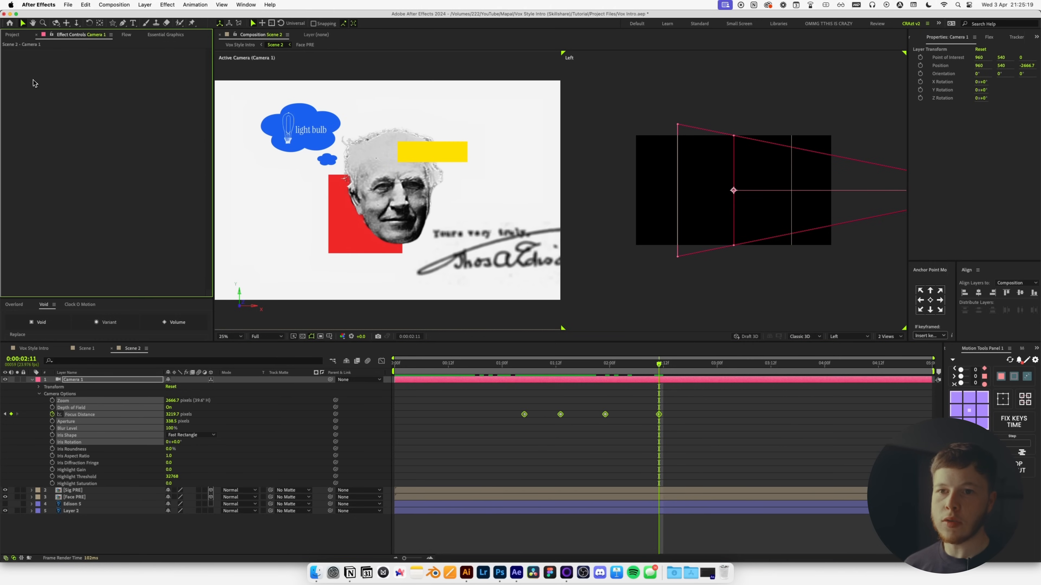
left_click(126, 36)
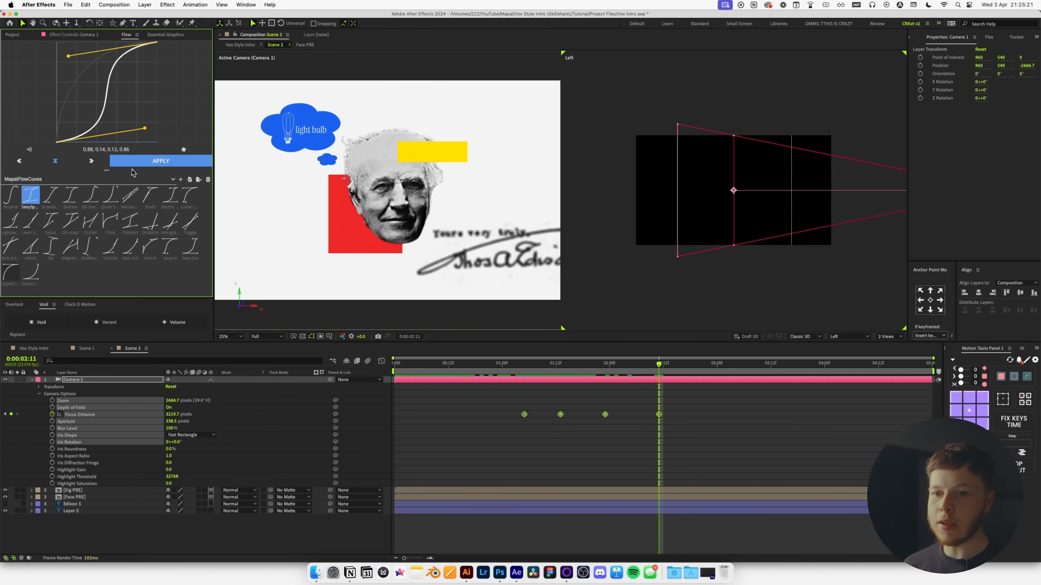
left_click(580, 405)
left_click(494, 364)
key("space")
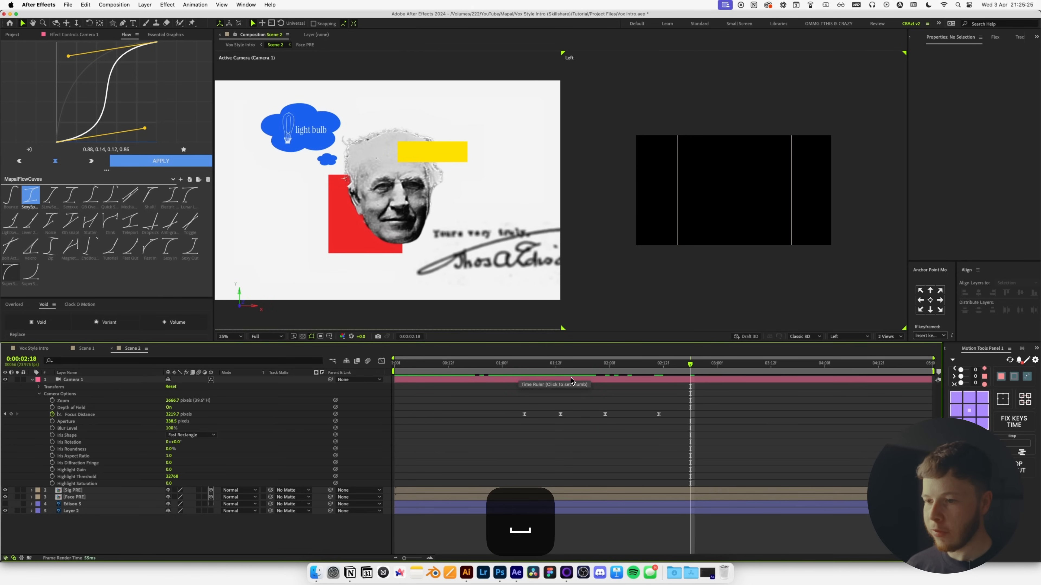
Return the viewer to a single camera view and show only the camera's animated property.
left_click(897, 337)
left_click(891, 346)
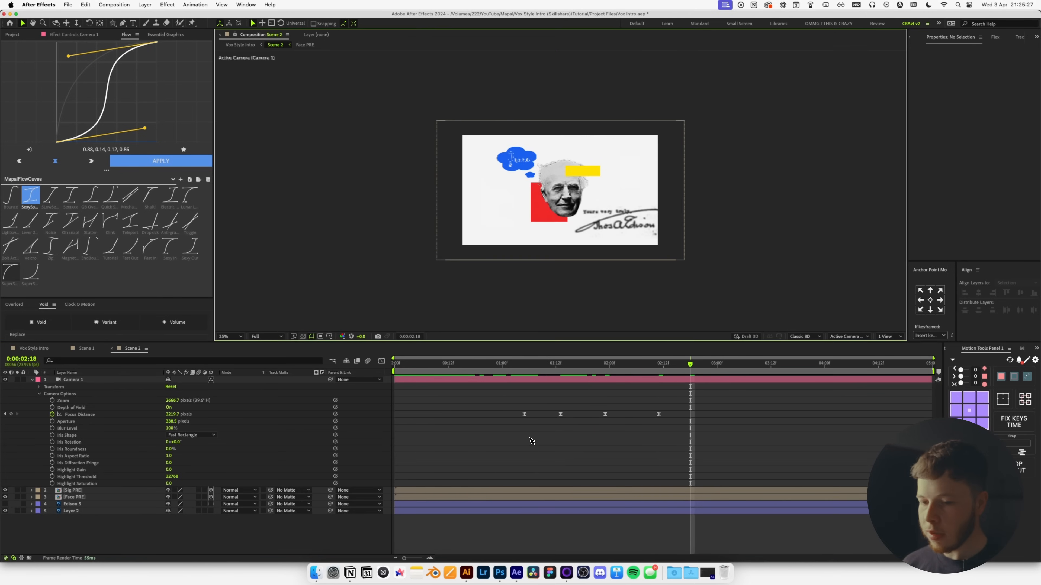
key("u")
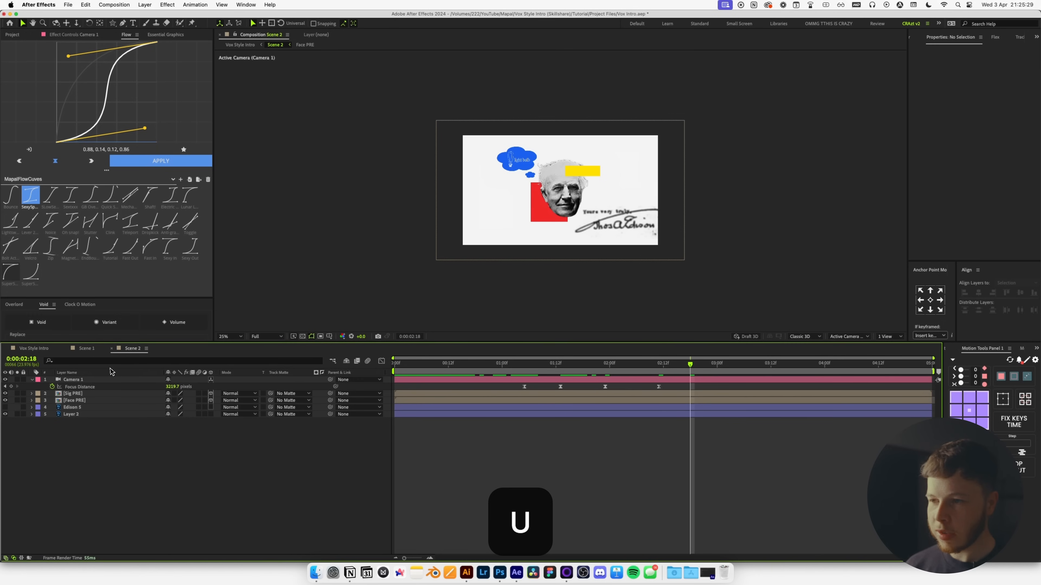
scroll(561, 194, "up", 2)
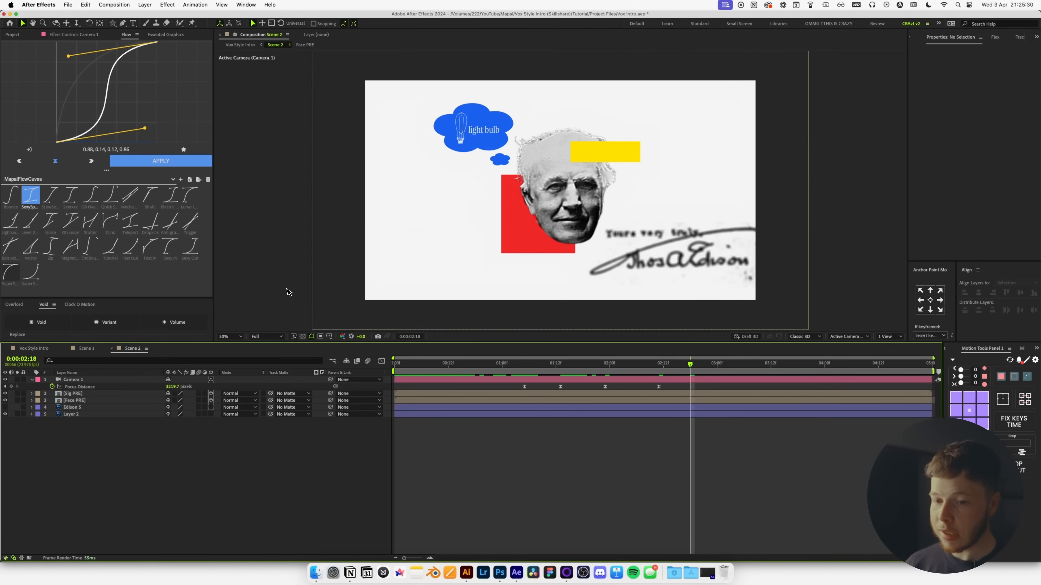
Copy the Rough Large and Rough Small effects from Scene 1's name-label shape layer.
left_click(84, 349)
left_click(84, 387)
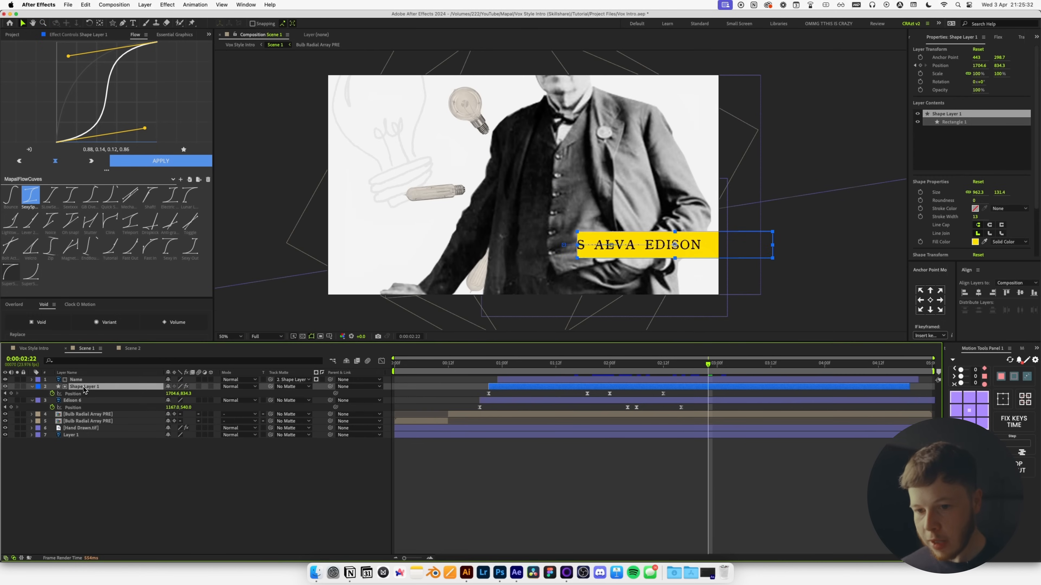
left_click(93, 35)
left_click(27, 146)
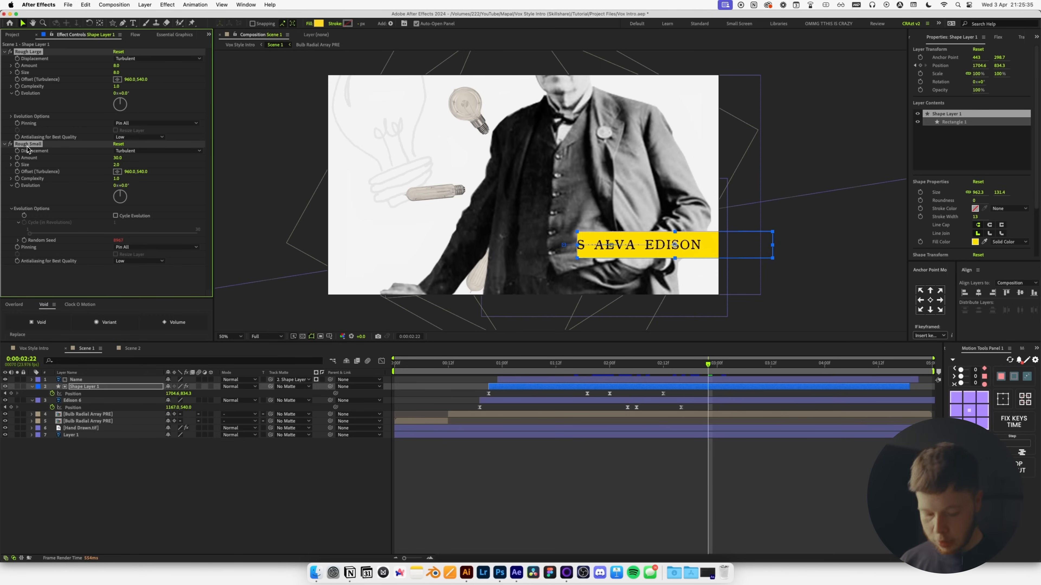
key("super+c")
Paste the rough effects onto Shape Layers 1–4 inside Face PRE.
left_click(133, 350)
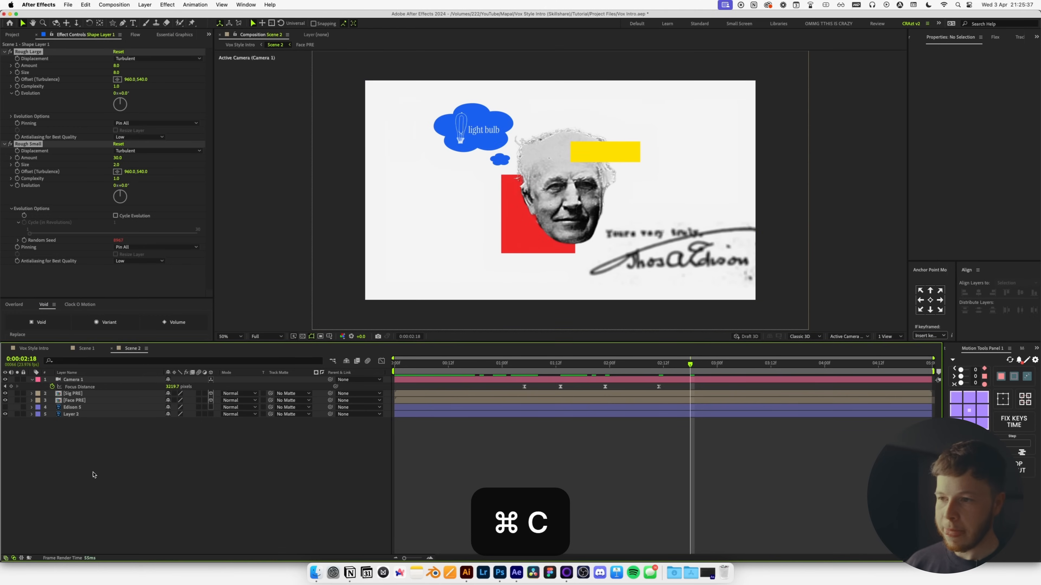
double_click(67, 403)
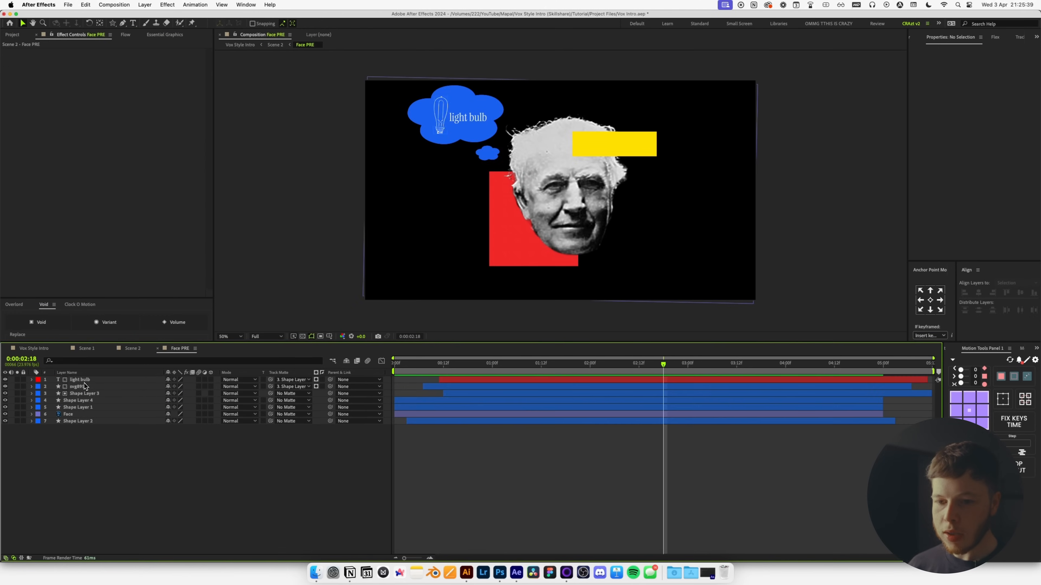
left_click(81, 400)
left_click(76, 408, "shift")
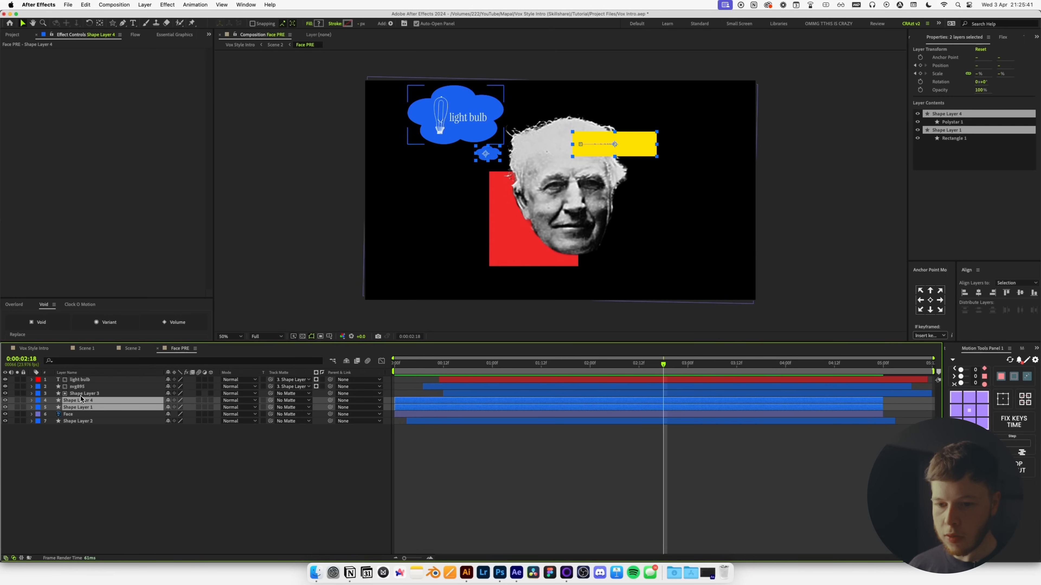
left_click(81, 396, "shift")
left_click(80, 422, "super")
key("super+v")
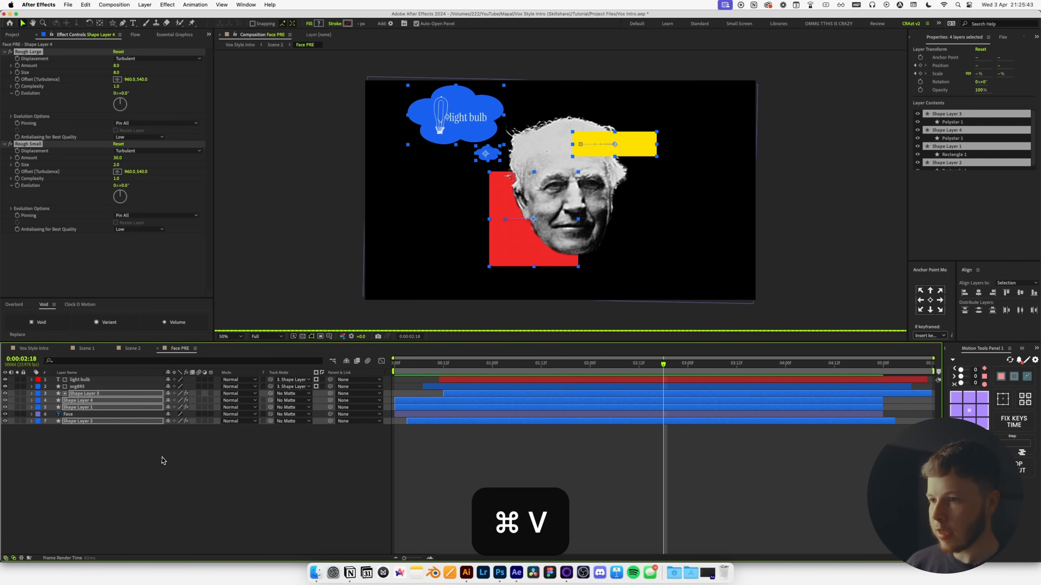
left_click(178, 464)
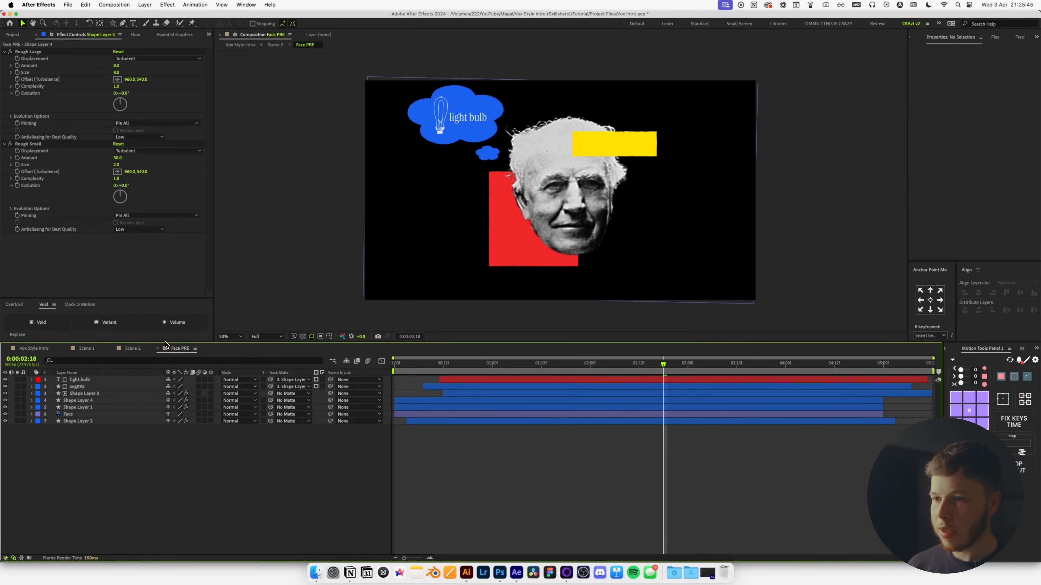
Paste the rough effects onto the Signature layer in Sig PRE and save the project.
left_click(133, 349)
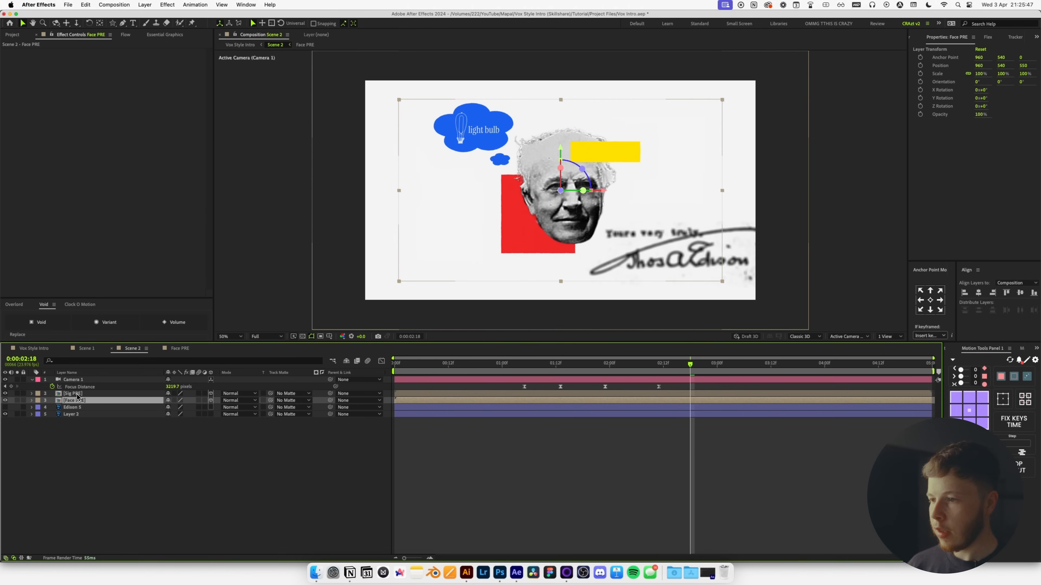
double_click(77, 396)
left_click(647, 240)
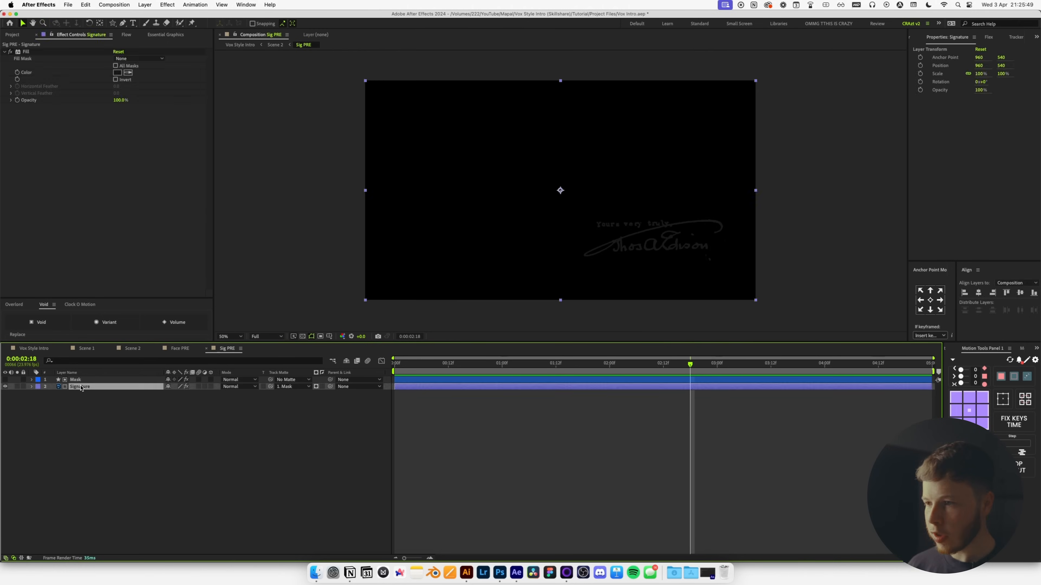
key("super+v")
left_click(176, 348)
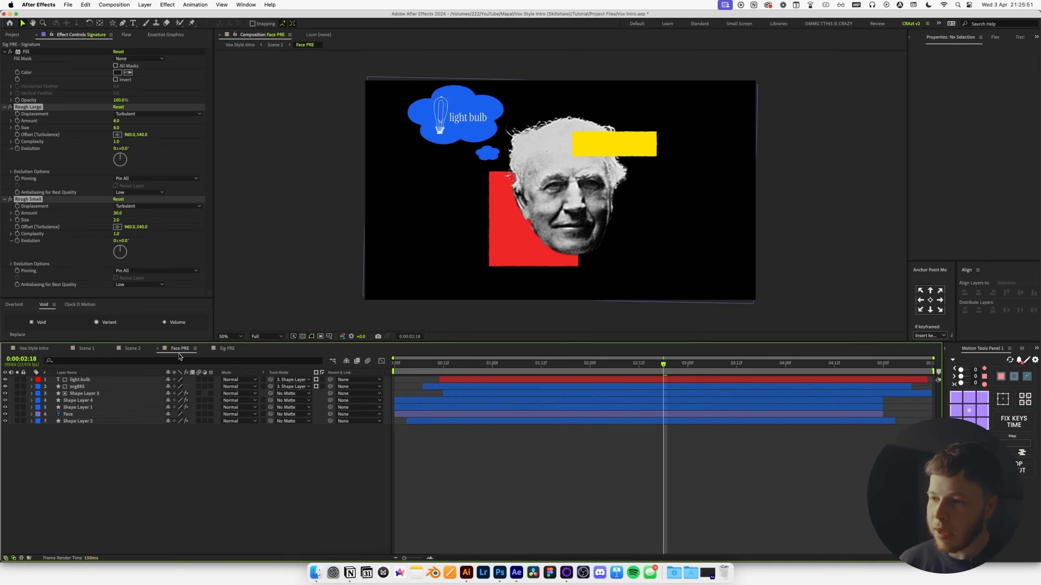
left_click(150, 352)
key("super+s")
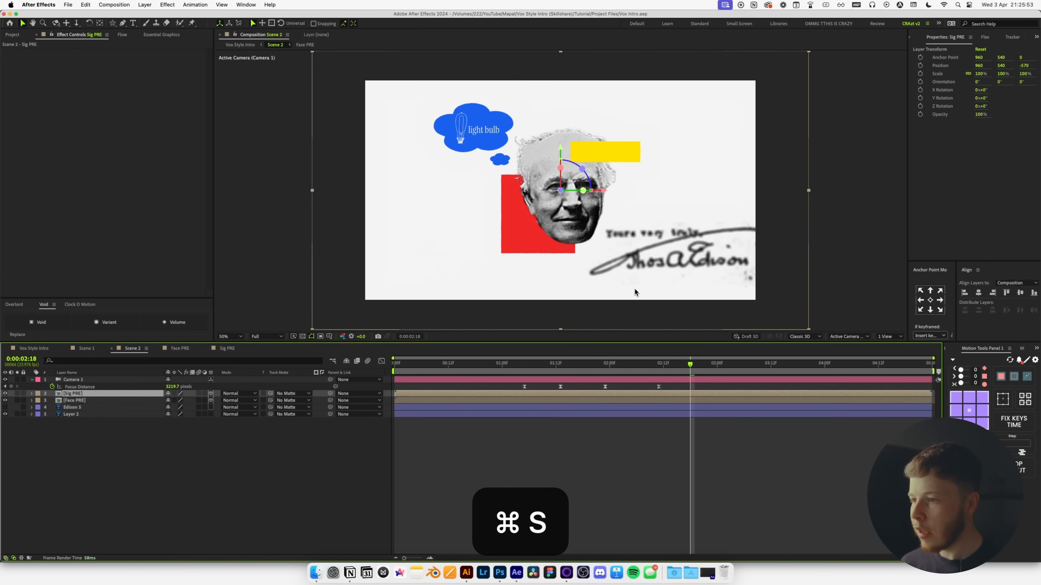
Scrub the Vox Style Intro timeline back to 1:13 and play a preview.
mouse_move(535, 376)
left_mouse_down()
mouse_move(470, 376)
mouse_move(529, 376)
left_mouse_up()
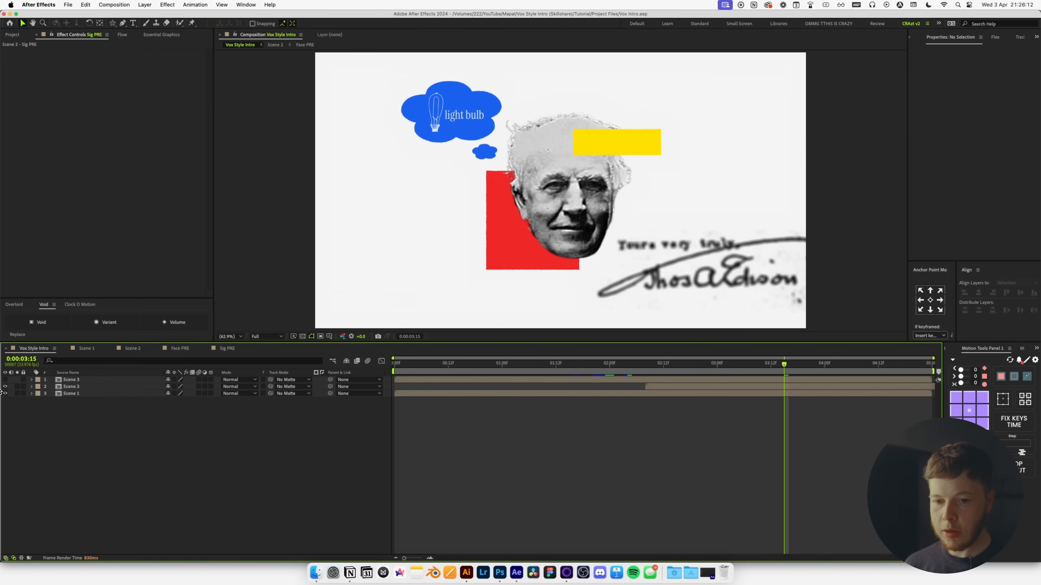
left_click_drag(659, 363, 560, 364)
key("space")
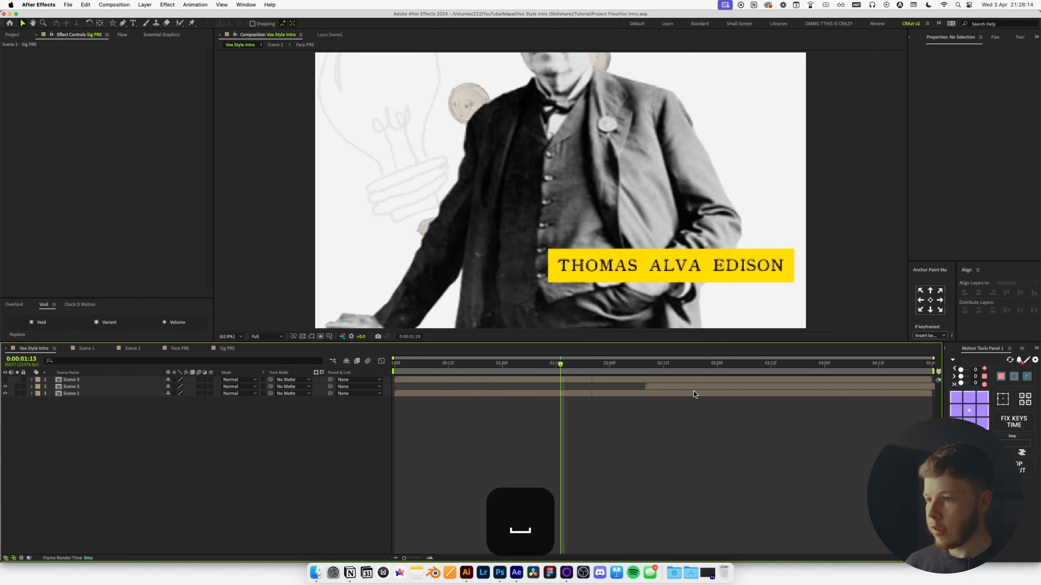
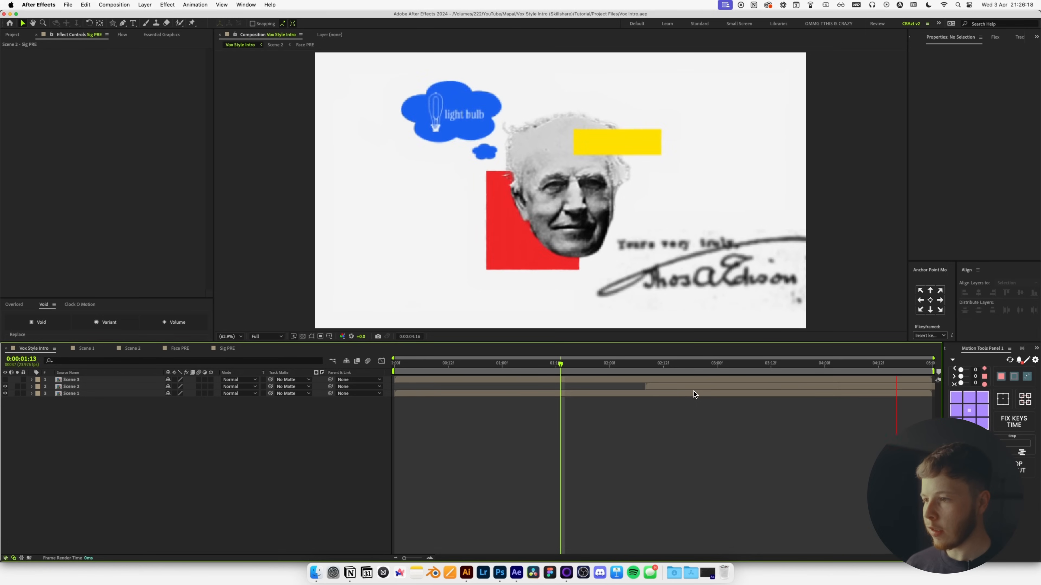
Stop the preview and set the Vox Style Intro duration to 0:00:10:00.
key("space")
key("super+k")
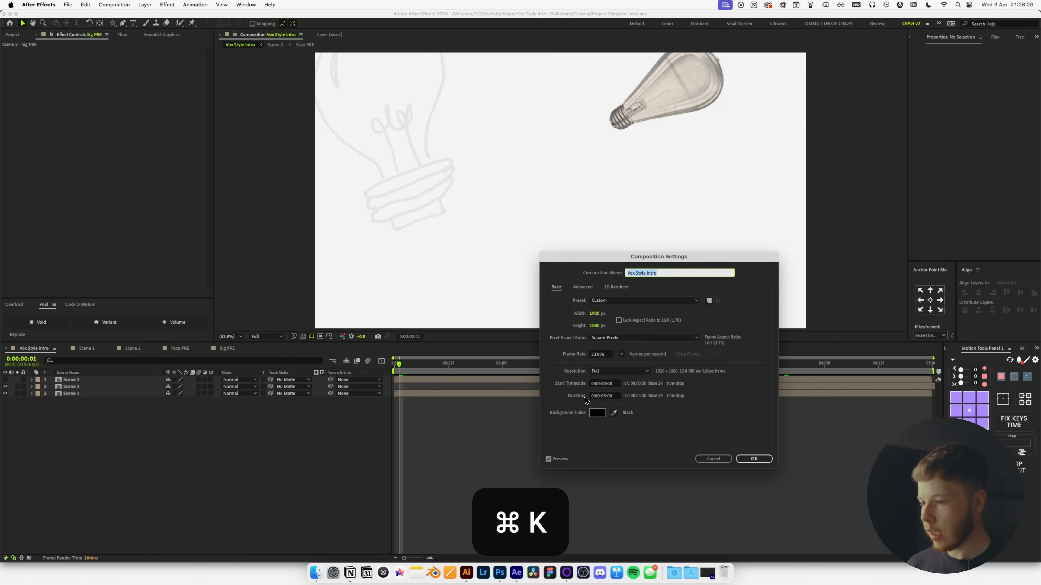
double_click(606, 397)
type("10")
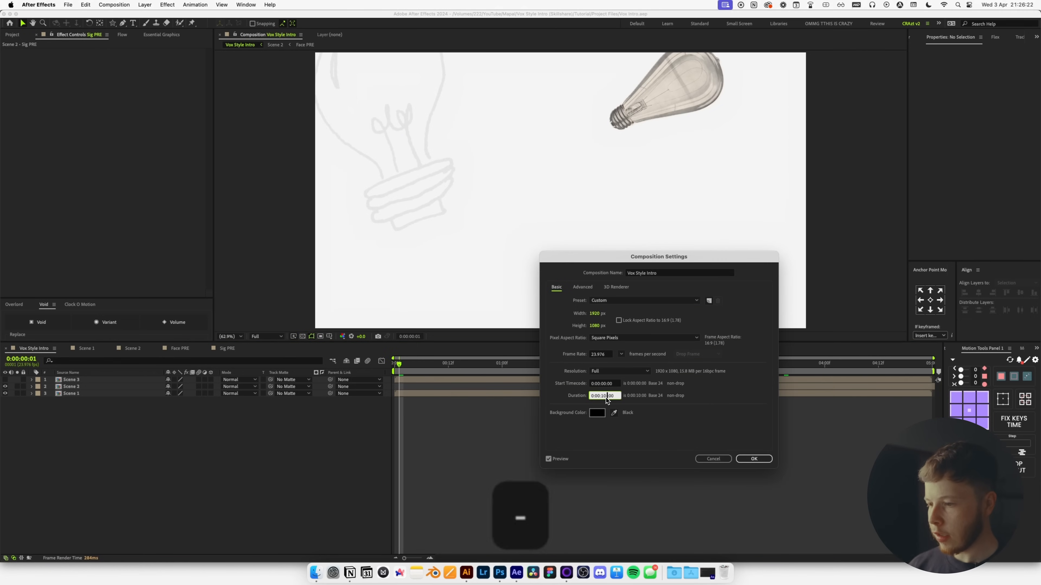
key("Return")
Slide Scene 3 later in the timeline, preview the intro, and open the Scene 3 precomp.
scroll(544, 439, "right", 5)
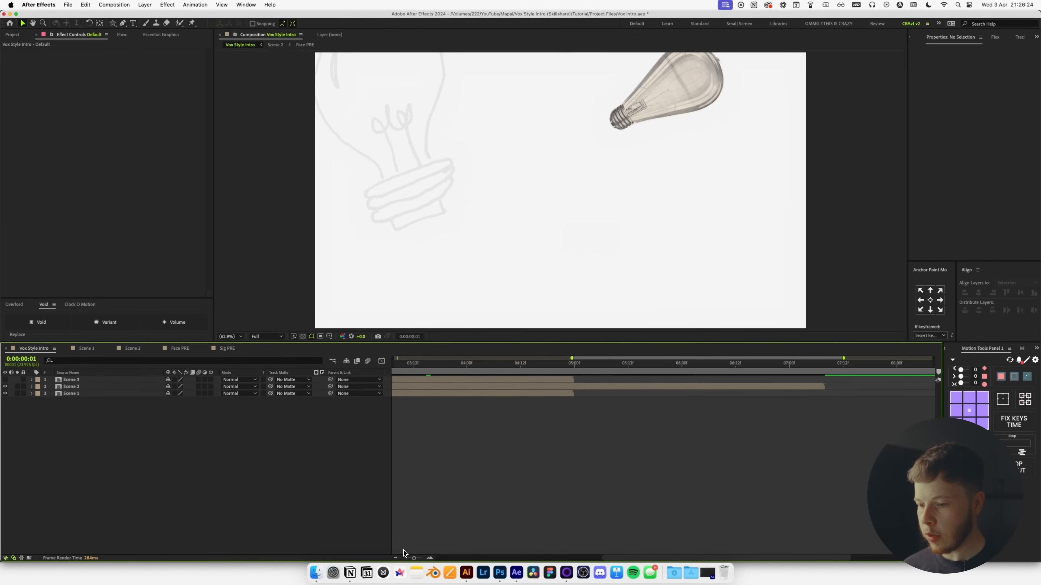
left_click(394, 558)
left_click_drag(500, 383, 734, 387)
key("space")
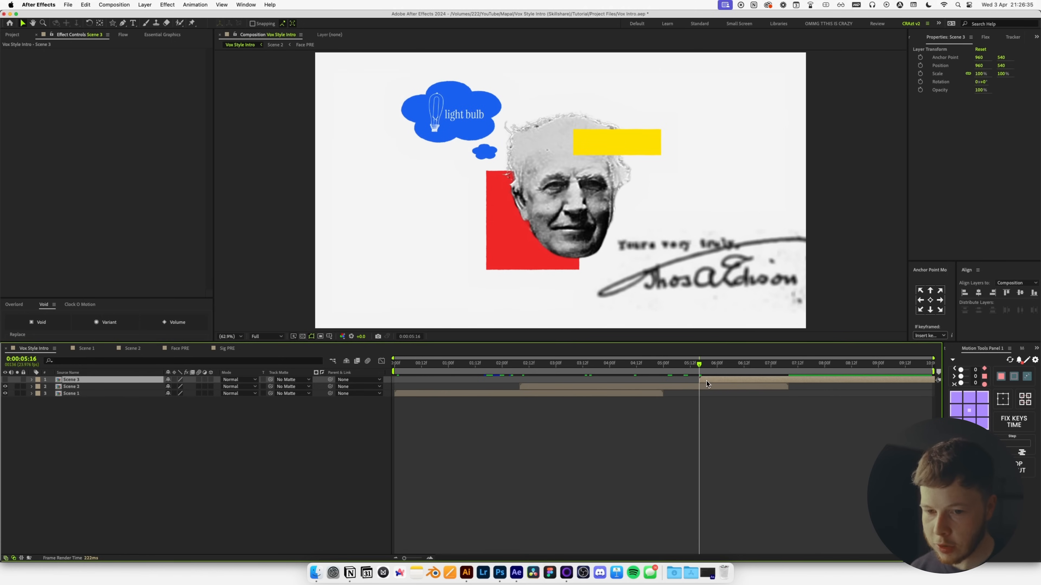
left_click(11, 385)
left_click(5, 381)
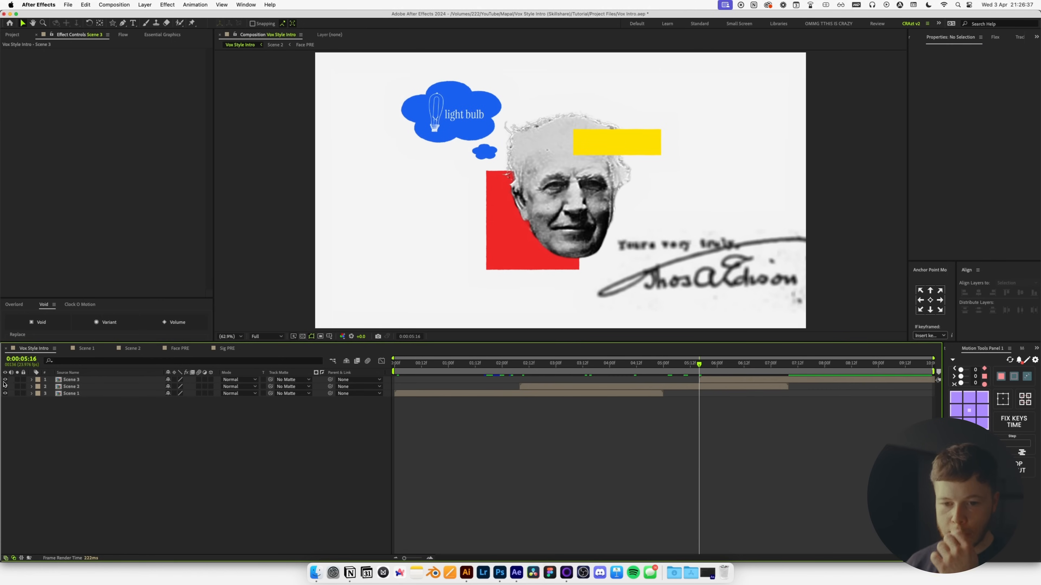
double_click(125, 381)
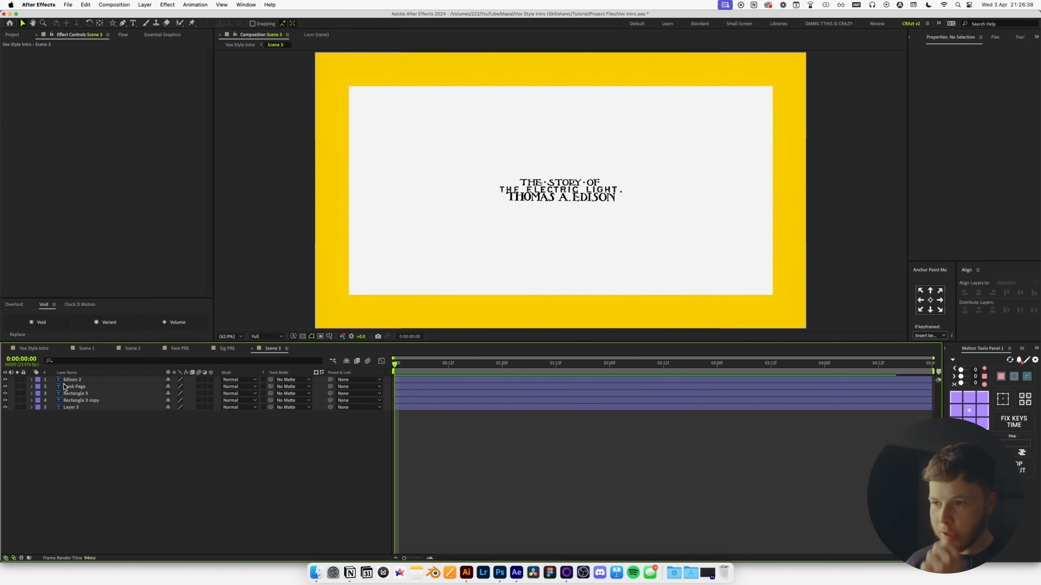
Keyframe Position on Edison 2 and Book Page, starting both titles lower at frame 0.
left_click(98, 380)
scroll(566, 193, "up", 2)
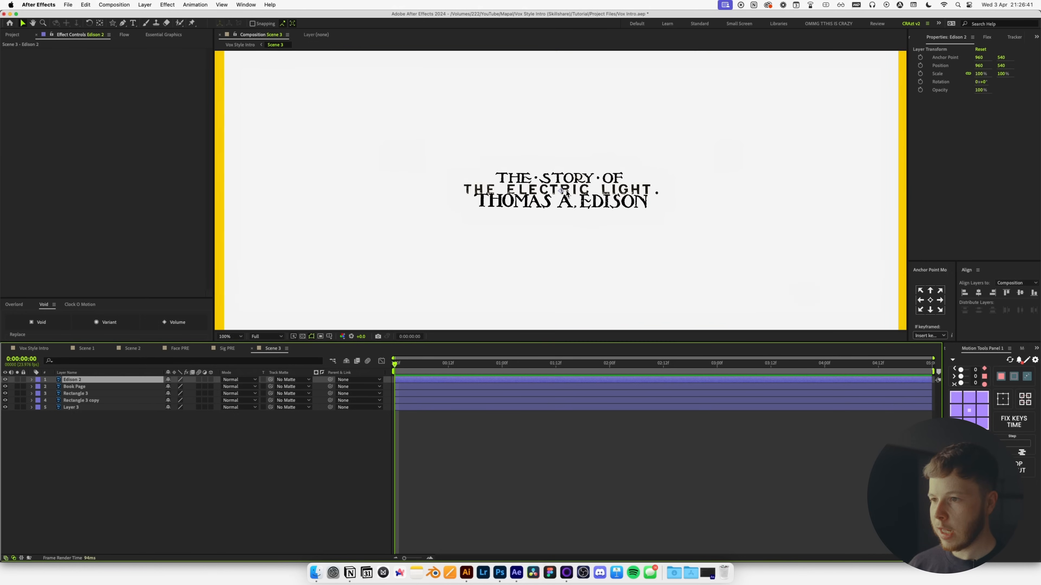
left_click(84, 387, "shift")
key("p")
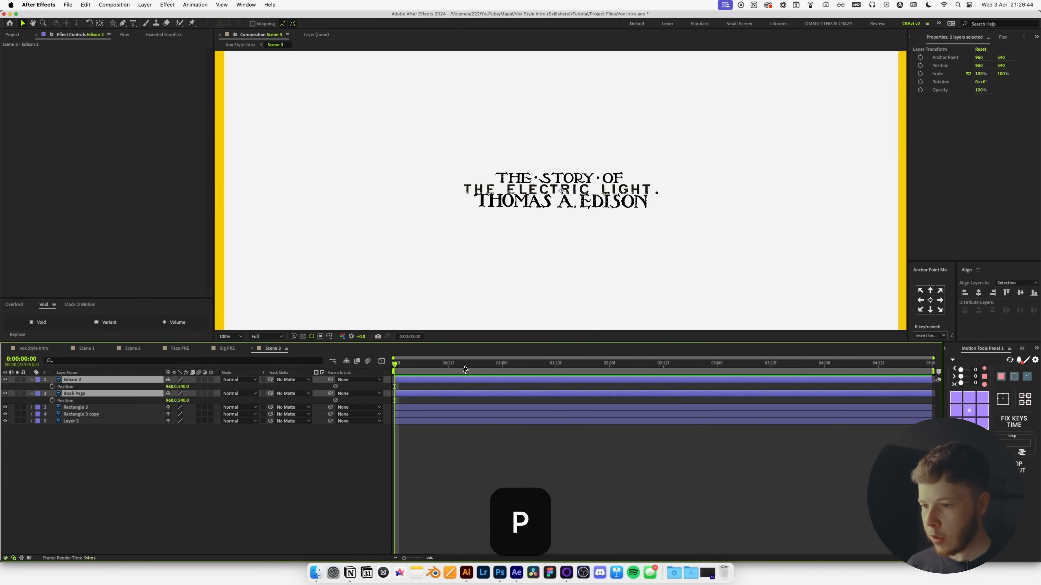
key("Page_Down")
left_click(52, 387)
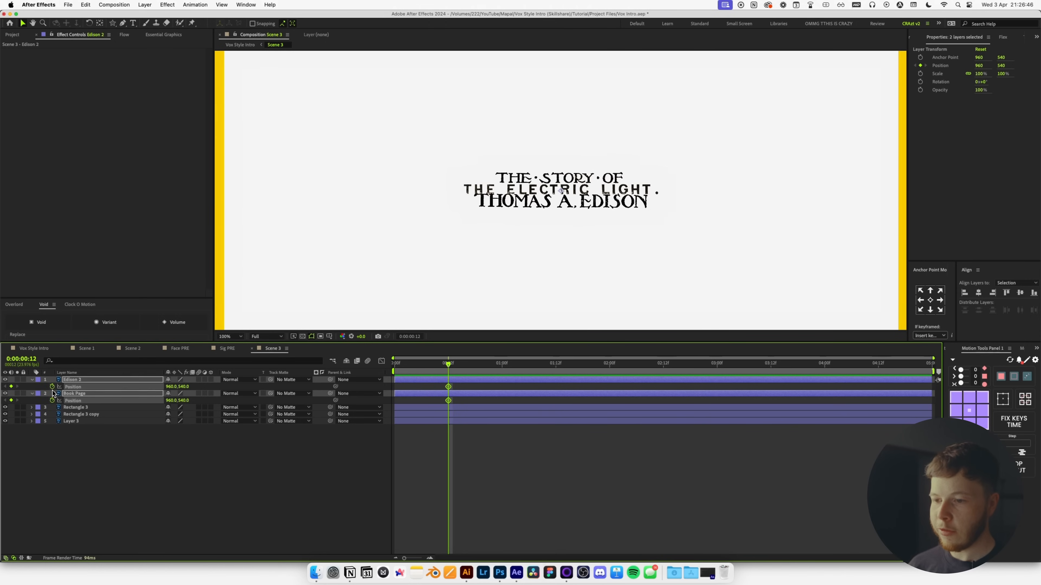
key("Home")
left_click_drag(184, 388, 285, 395)
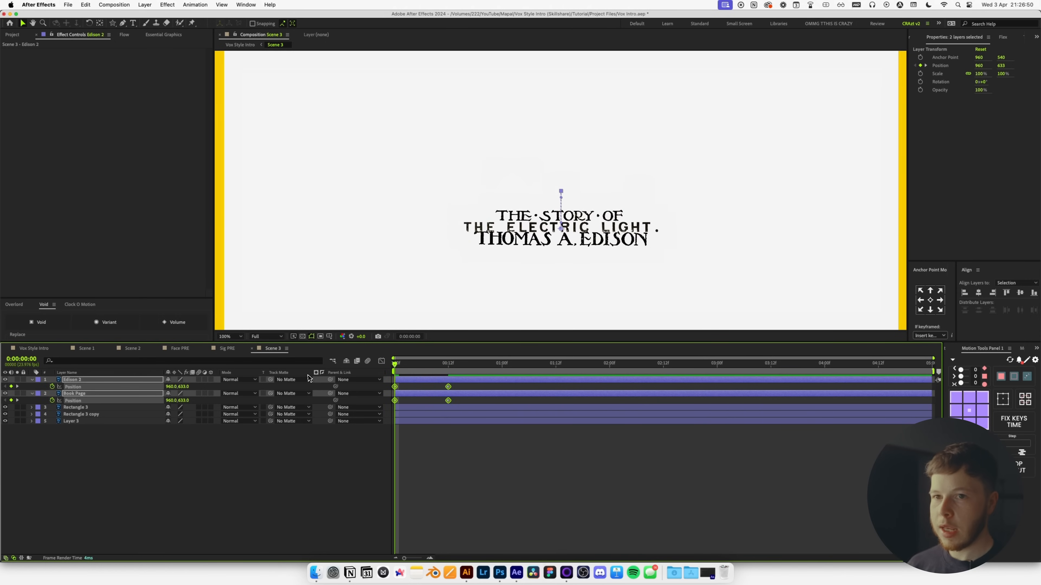
Give the rising titles the SuperS ease-out curve and delay Edison 2 slightly.
left_click(124, 35)
left_click(10, 271)
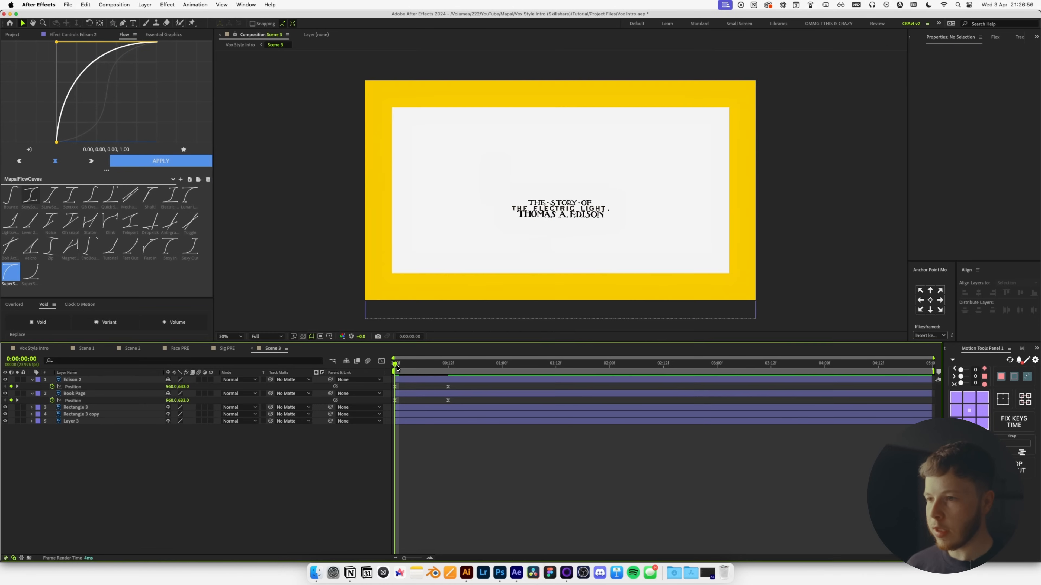
left_click_drag(397, 368, 516, 382)
key("i")
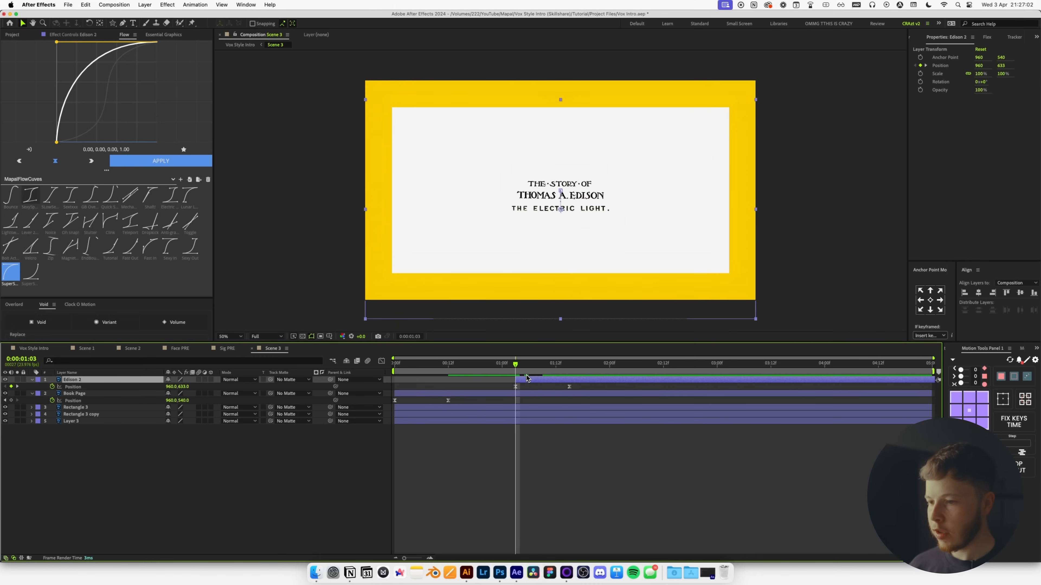
Raise Book Page to Y 439 at 1:15 with strong ease-in-out, then trim its out point.
left_click(162, 394)
left_click(11, 401)
left_click_drag(527, 365, 569, 373)
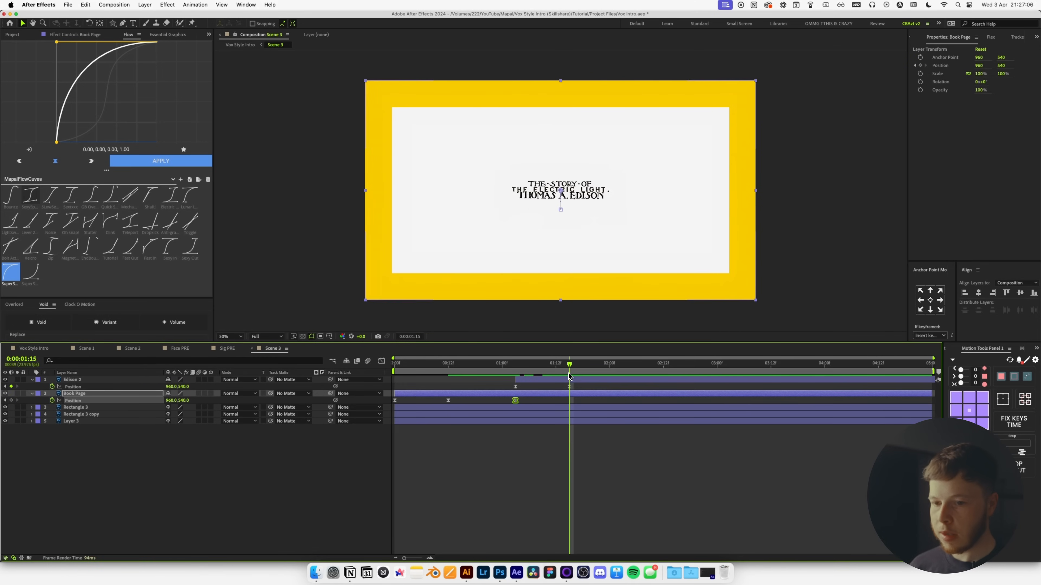
left_click_drag(186, 401, 146, 405)
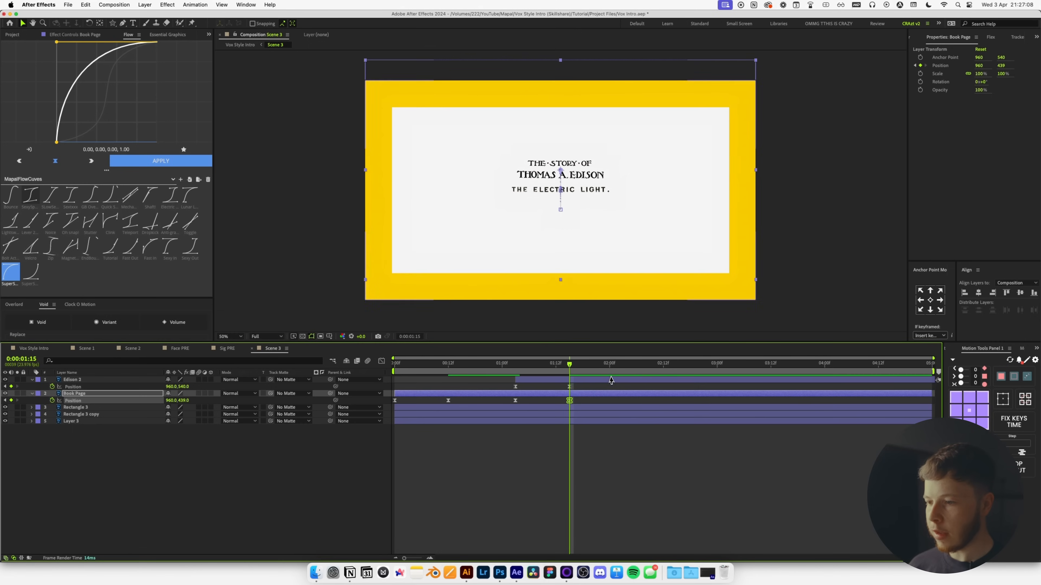
left_click_drag(574, 401, 505, 406)
left_click(30, 194)
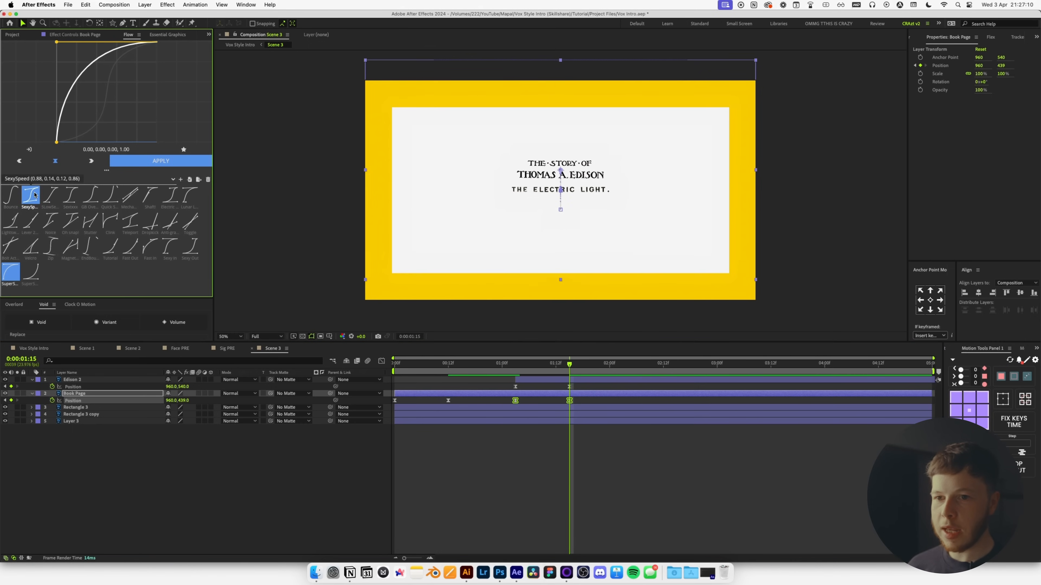
key("j")
left_click_drag(515, 401, 488, 408)
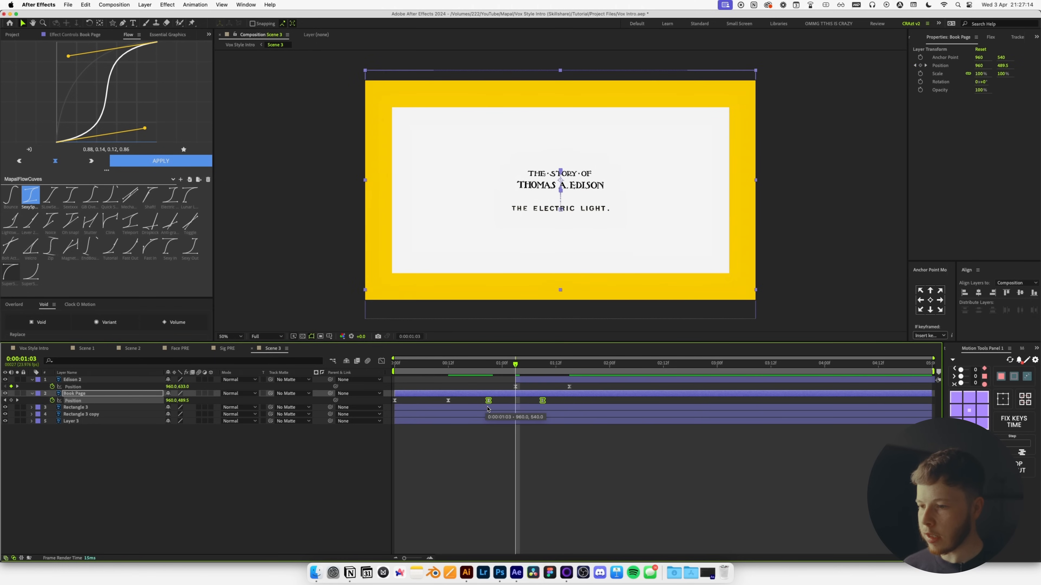
left_click(540, 394)
key("super+Left")
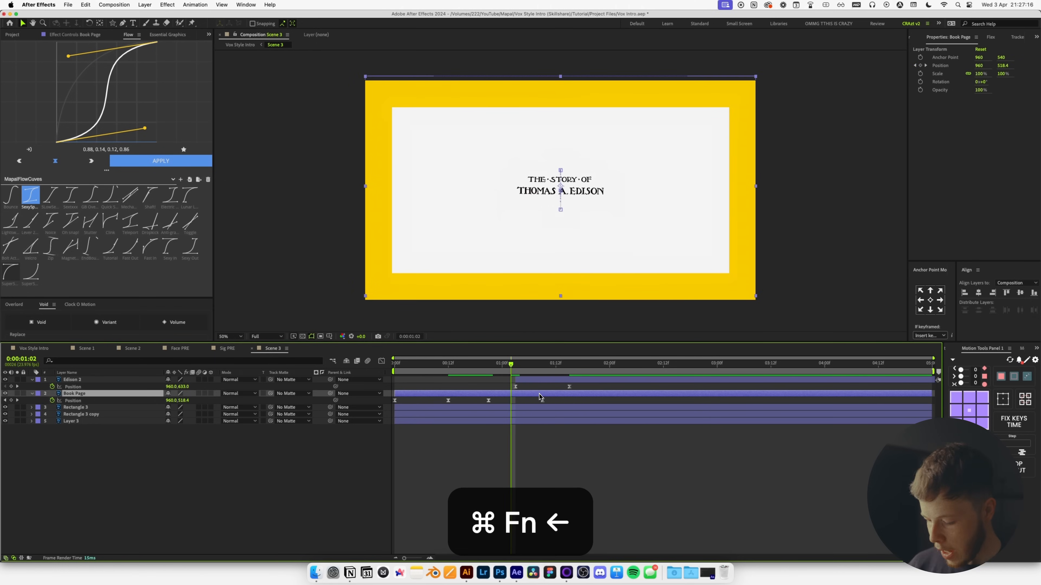
key("alt+bracketright")
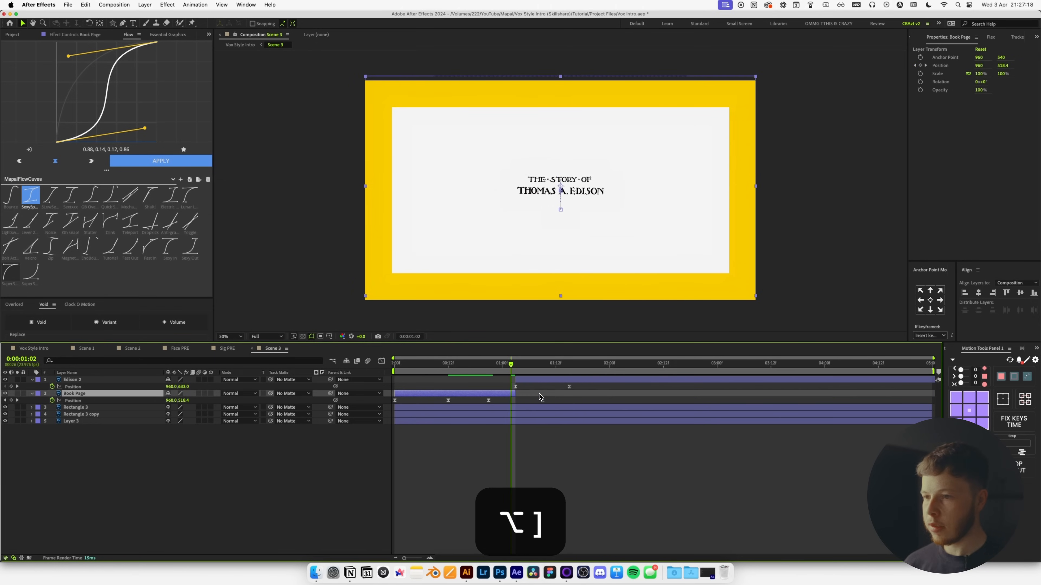
Preview the title swap at full resolution and park the time at 0:00:02:01.
key("space")
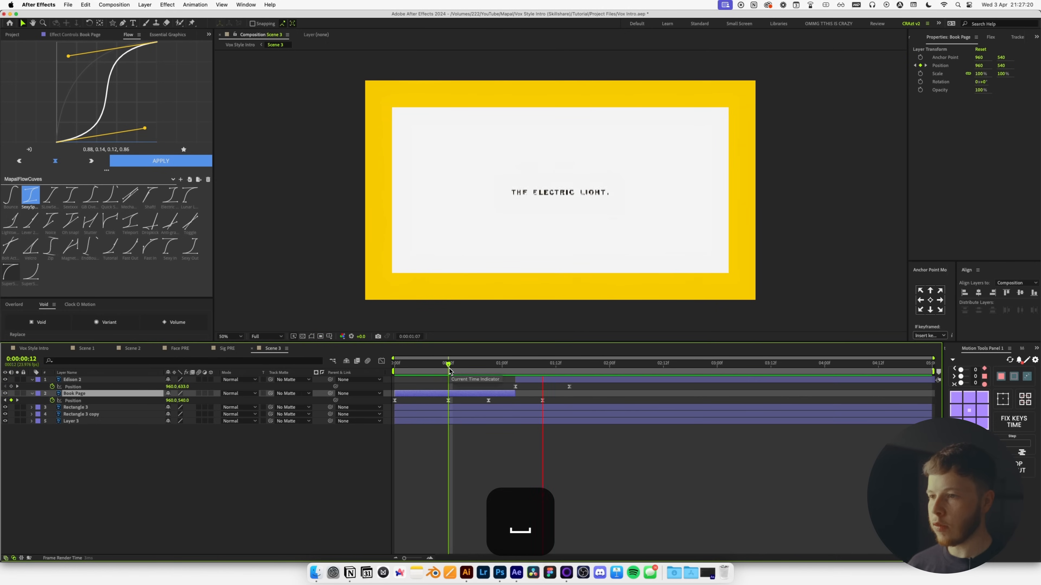
left_click(1016, 40)
left_click(1011, 40)
left_click(974, 138)
left_click(971, 158)
key("space")
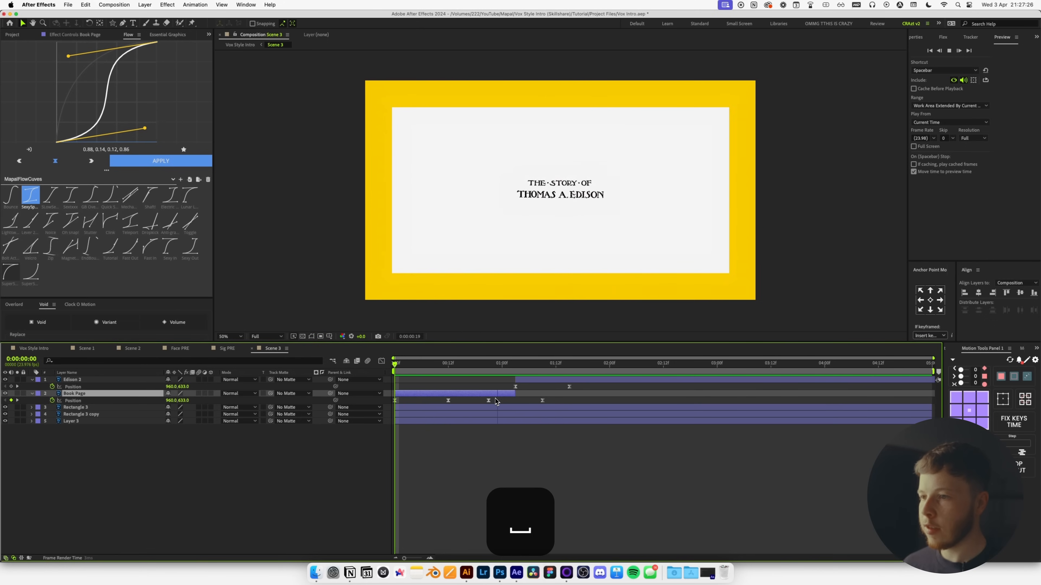
key("space")
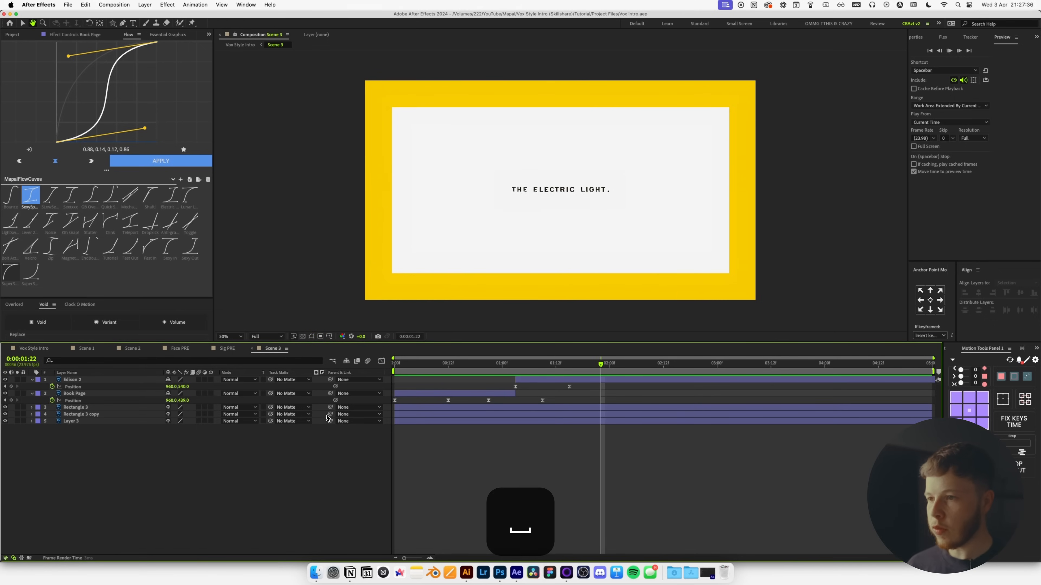
key("space")
left_click_drag(439, 363, 614, 364)
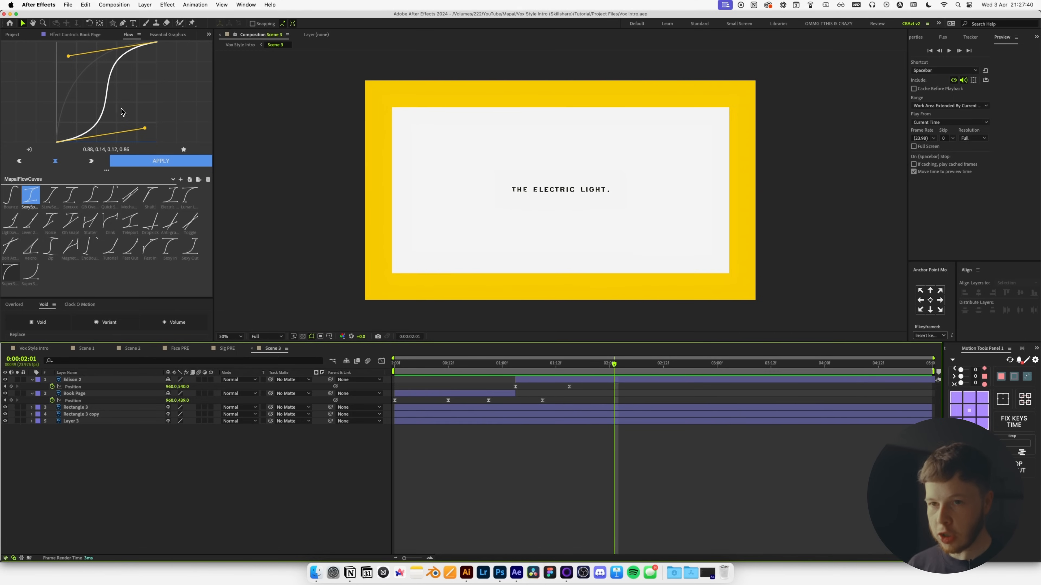
key("g")
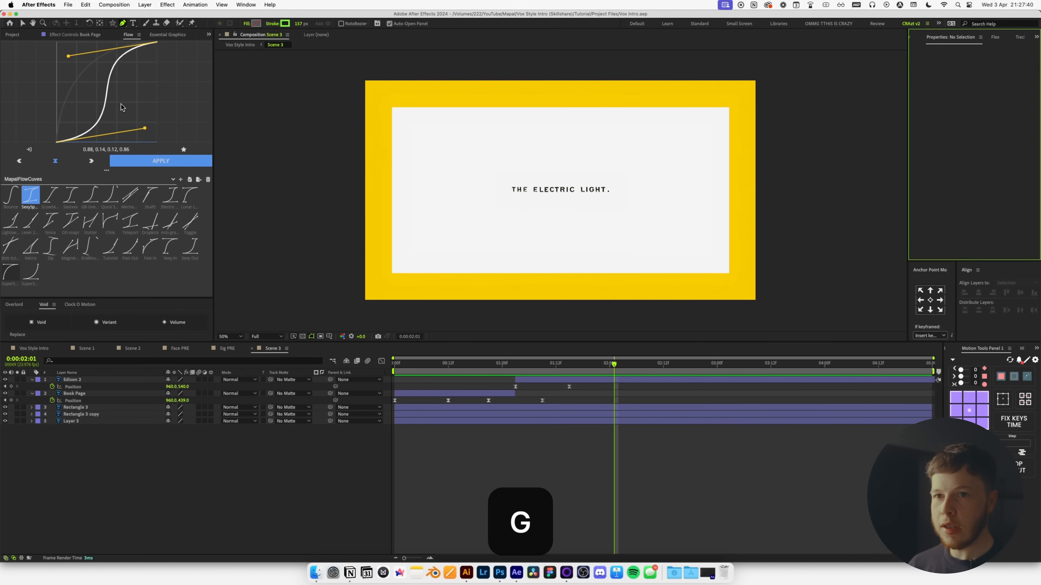
Set the new shape stroke to 3 px red.
left_click(299, 24)
type("3")
key("Return")
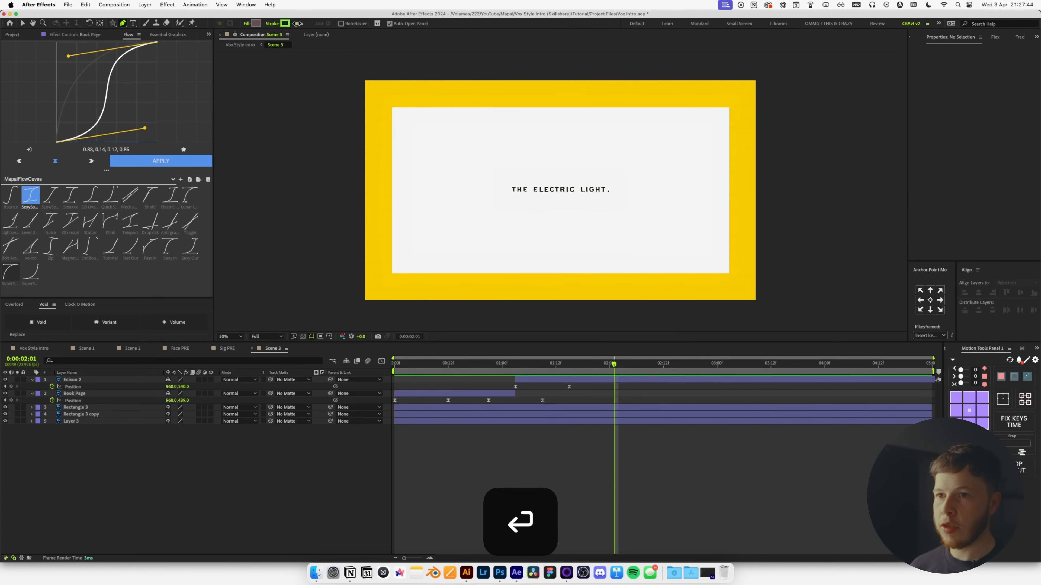
left_click(285, 23)
left_click_drag(637, 435, 638, 466)
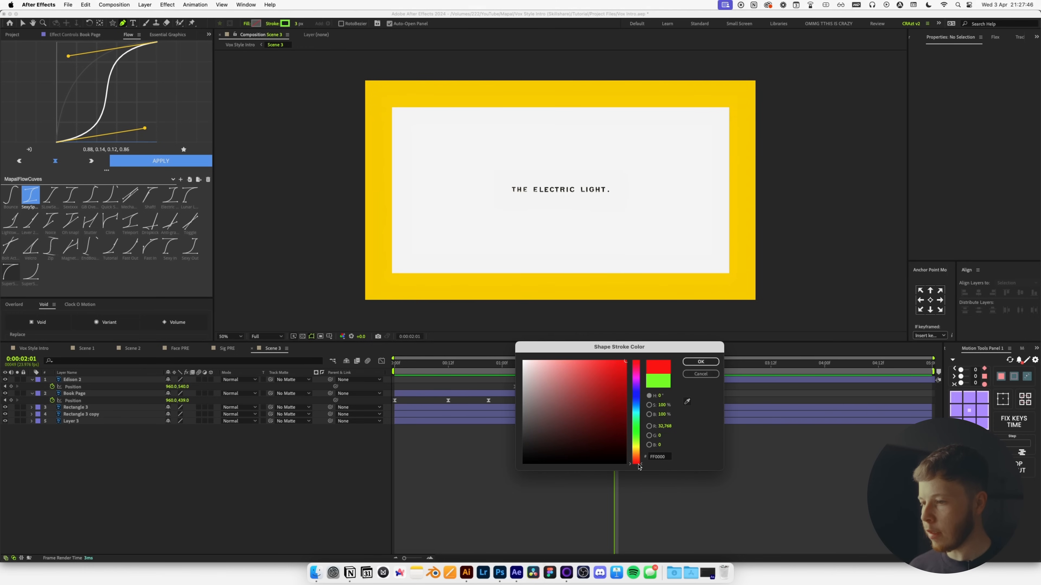
left_click(698, 364)
At 0:00:00:11 at 100% zoom, draw a red hand-drawn loop around the title.
key("period")
left_click_drag(475, 364, 444, 365)
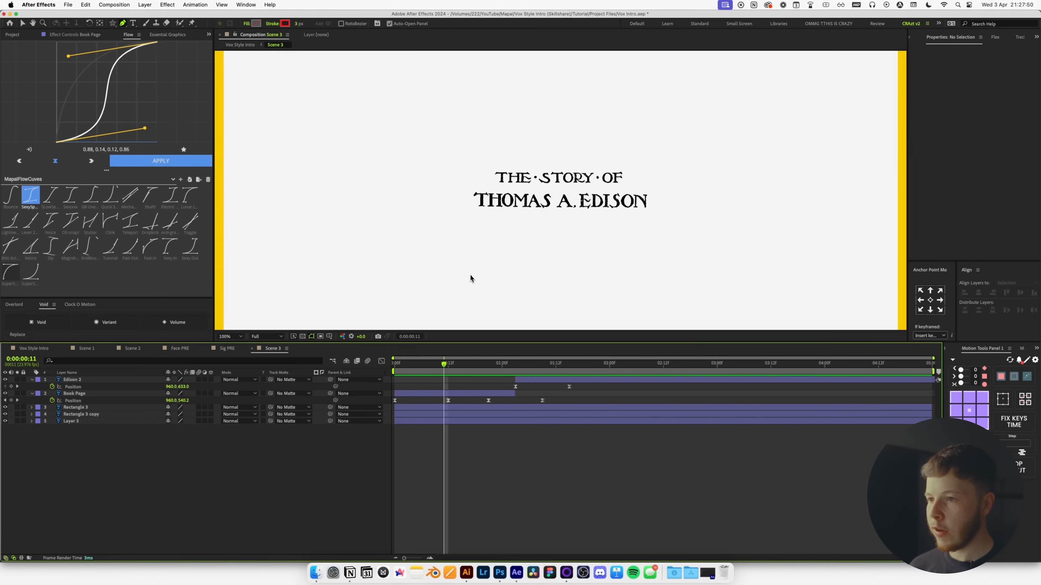
scroll(465, 217, "down", 1)
key("space")
left_click_drag(469, 216, 521, 255)
scroll(539, 225, "up", 1)
key("space")
left_click_drag(642, 251, 575, 168)
left_click(547, 150)
left_click_drag(466, 169, 479, 218)
key("super+z")
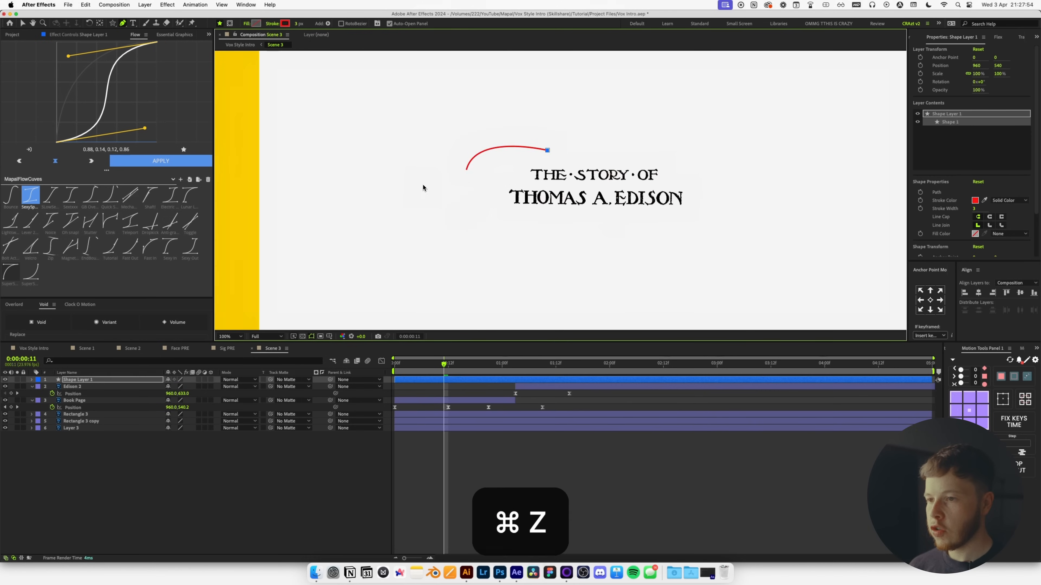
left_click_drag(442, 233, 429, 238)
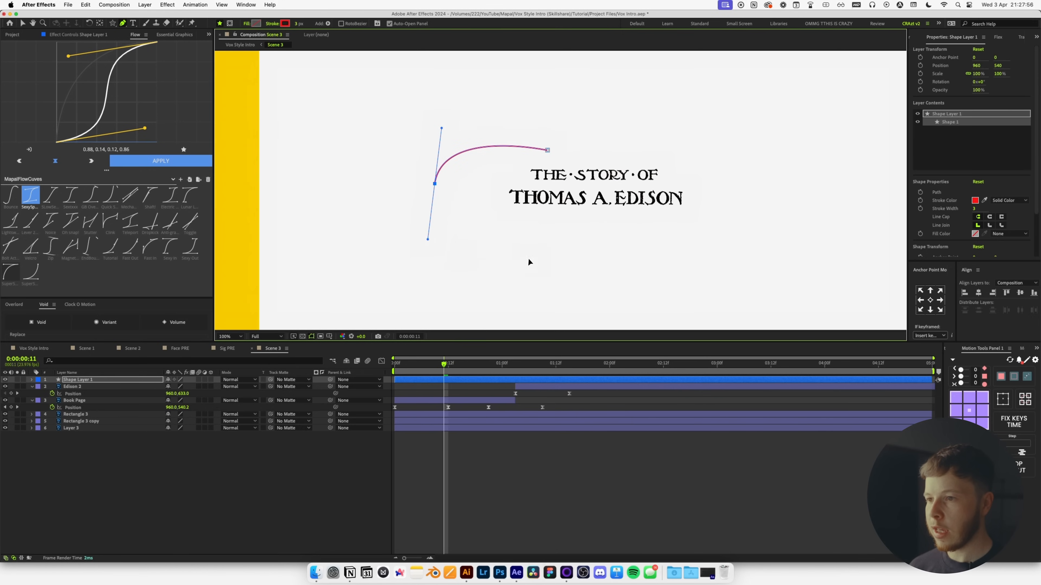
left_click_drag(651, 234, 705, 182)
left_click_drag(449, 128, 344, 101)
key("super+z")
Move the loop over the title, tilt it slightly, centre its anchor and nudge it up.
key("v")
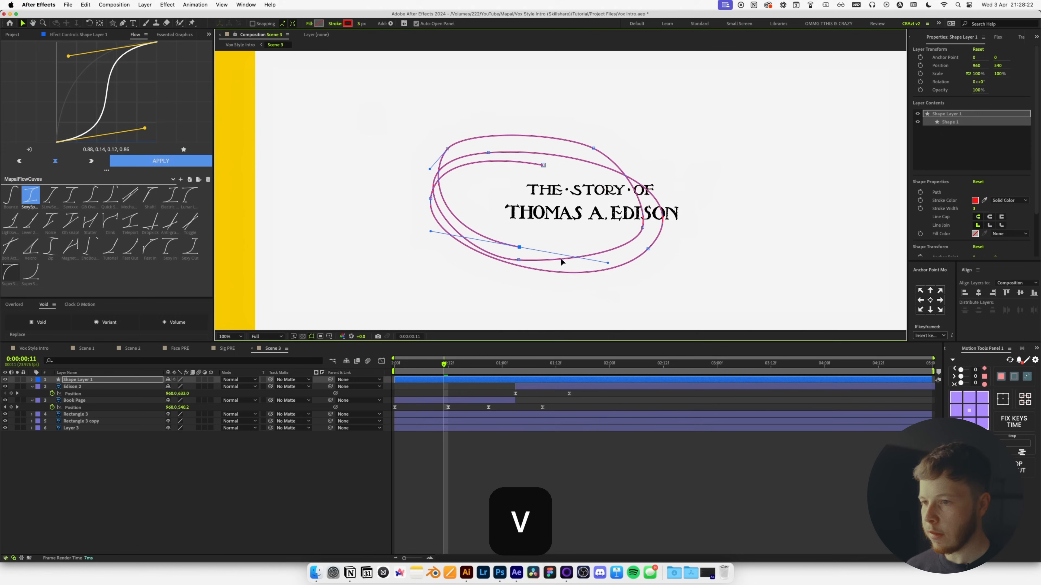
left_click(70, 382)
left_click_drag(586, 258, 642, 261)
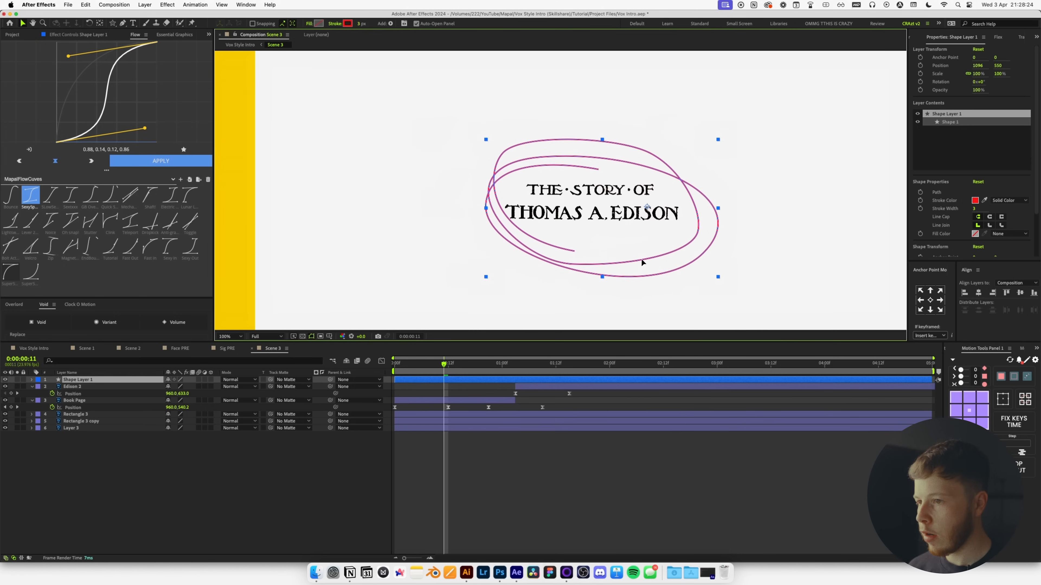
key("r")
mouse_move(176, 387)
left_mouse_down()
mouse_move(166, 387)
mouse_move(181, 391)
left_mouse_up()
left_click(969, 411)
left_click_drag(616, 240, 615, 235)
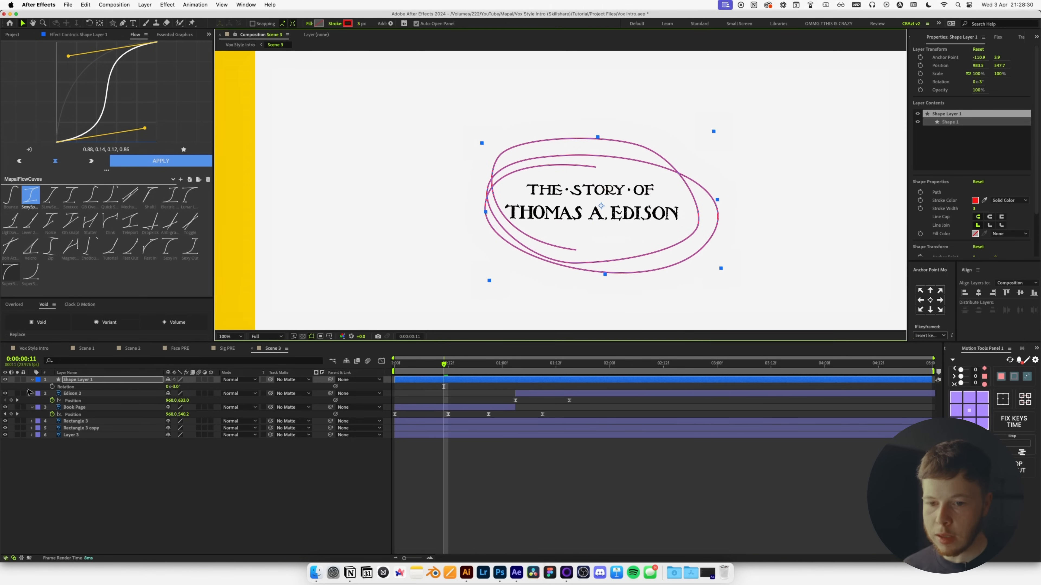
key("F2")
left_click(33, 384)
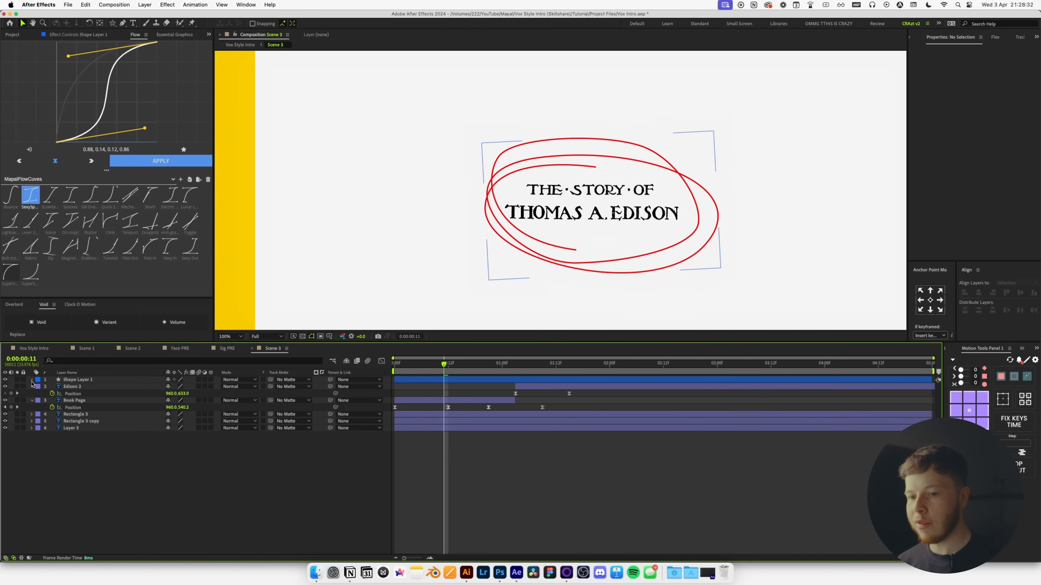
Add Trim Paths to the circle, keyframing End from 1% at frame 0 to 100% around 22f.
left_click(33, 383)
left_click(213, 386)
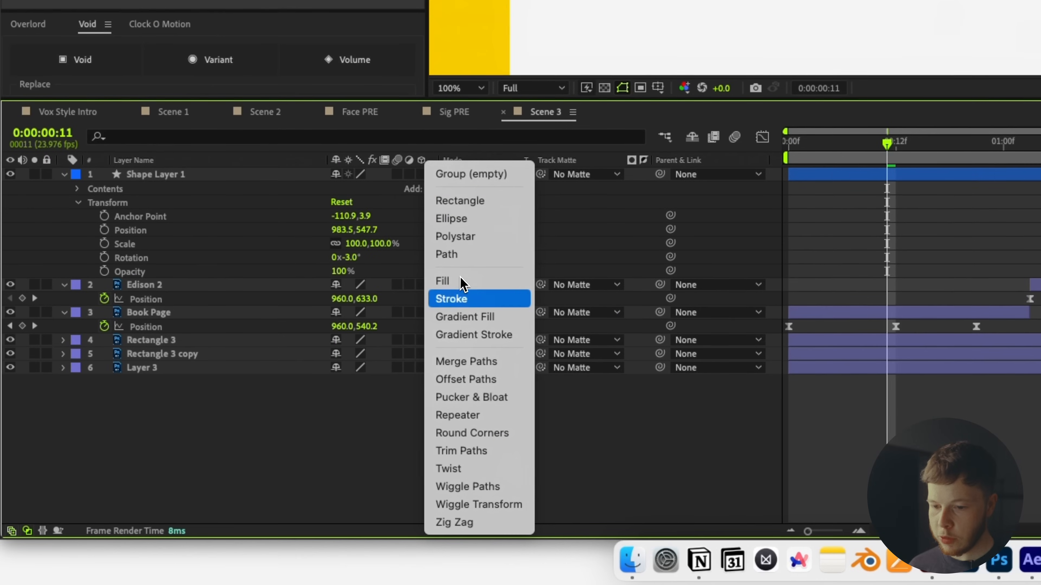
left_click(470, 456)
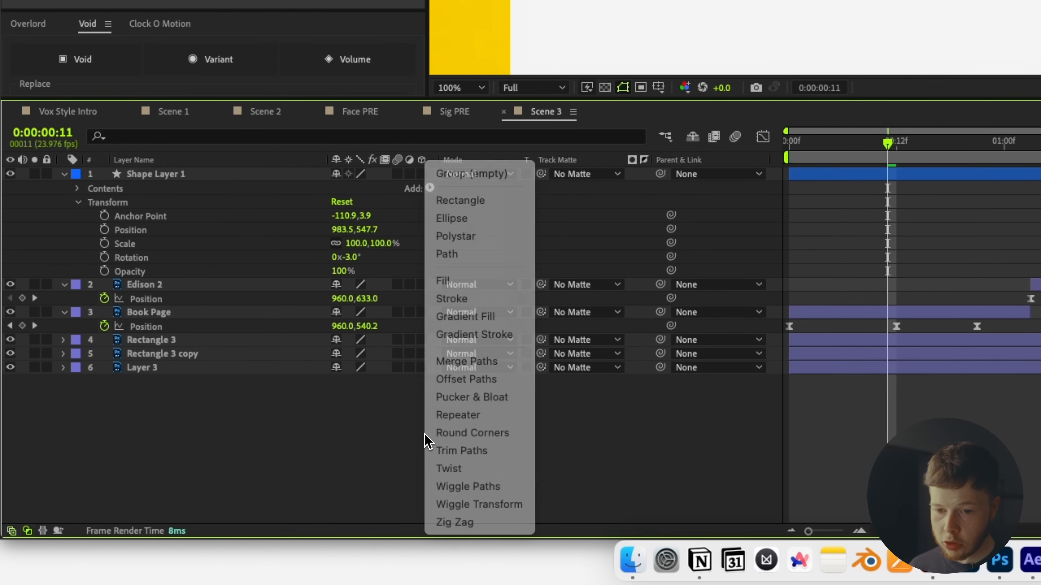
left_click(91, 216)
left_click(116, 243)
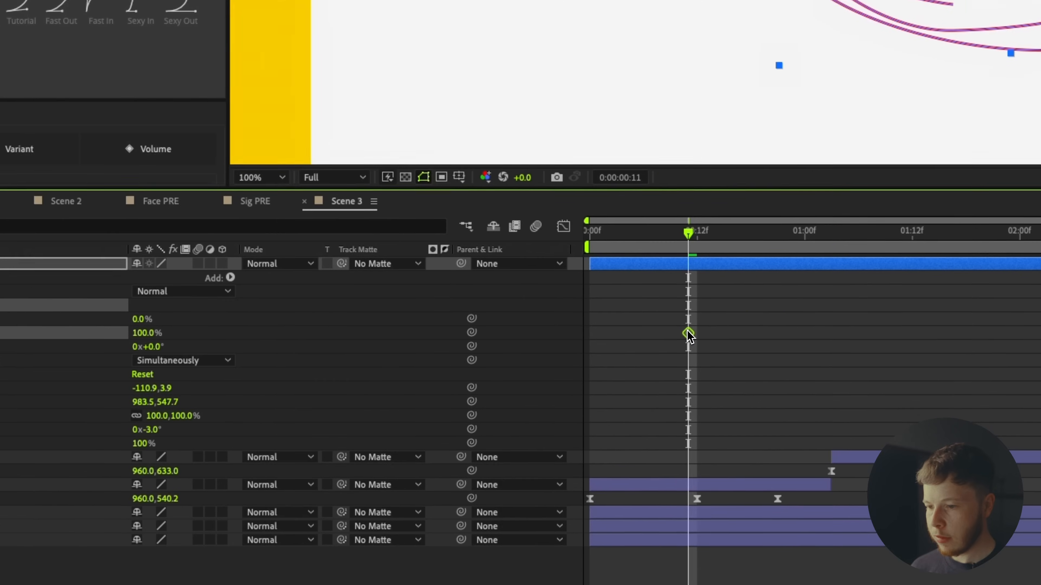
left_click_drag(689, 334, 780, 335)
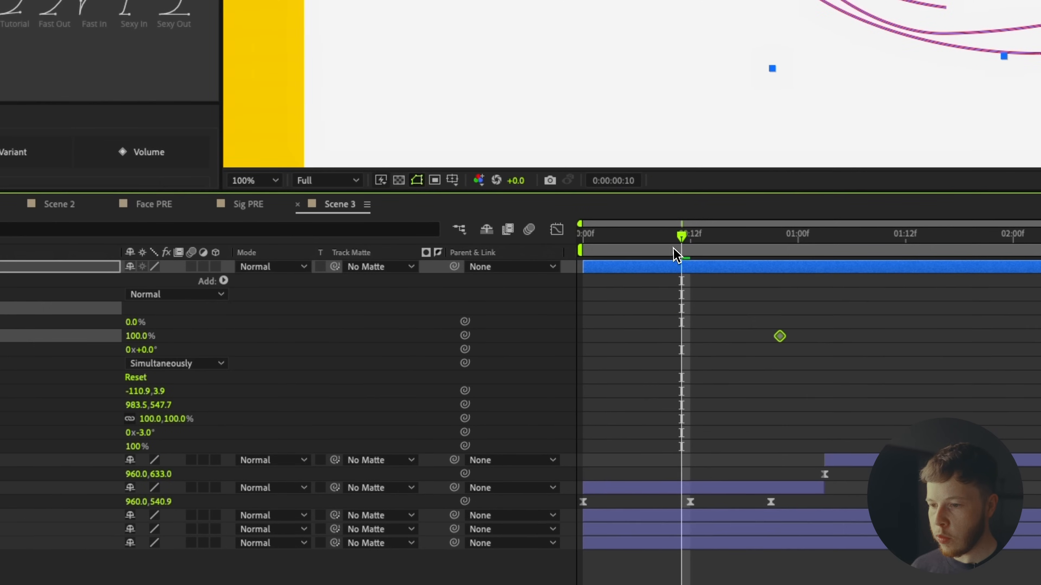
key("Home")
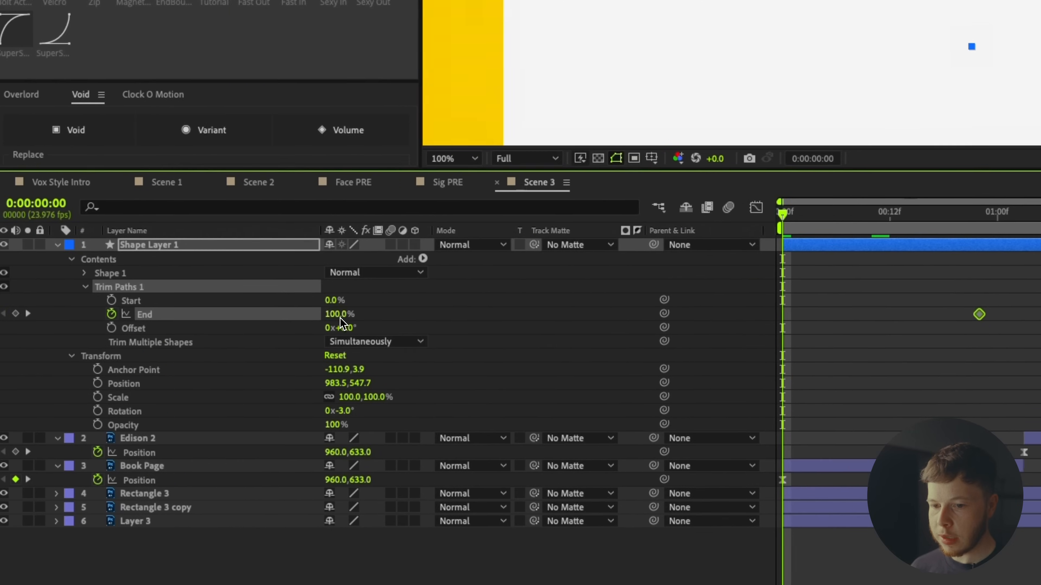
left_click(340, 315)
type("1")
key("Return")
left_click(791, 334)
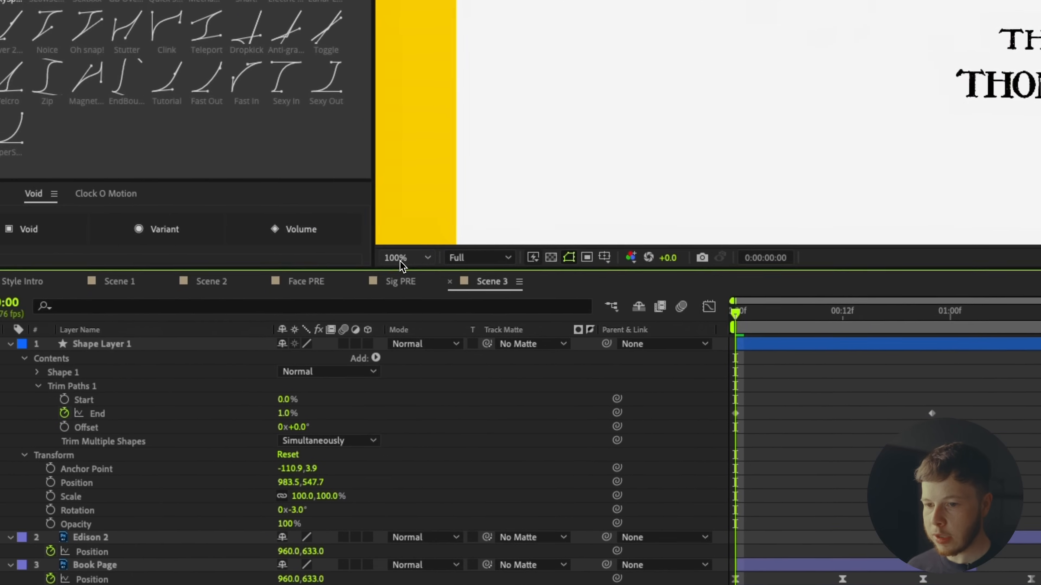
Apply the SLowSexy ease curve to both End keyframes and preview the draw-on.
key("shift+/")
left_click_drag(816, 349, 453, 334)
left_click(84, 361)
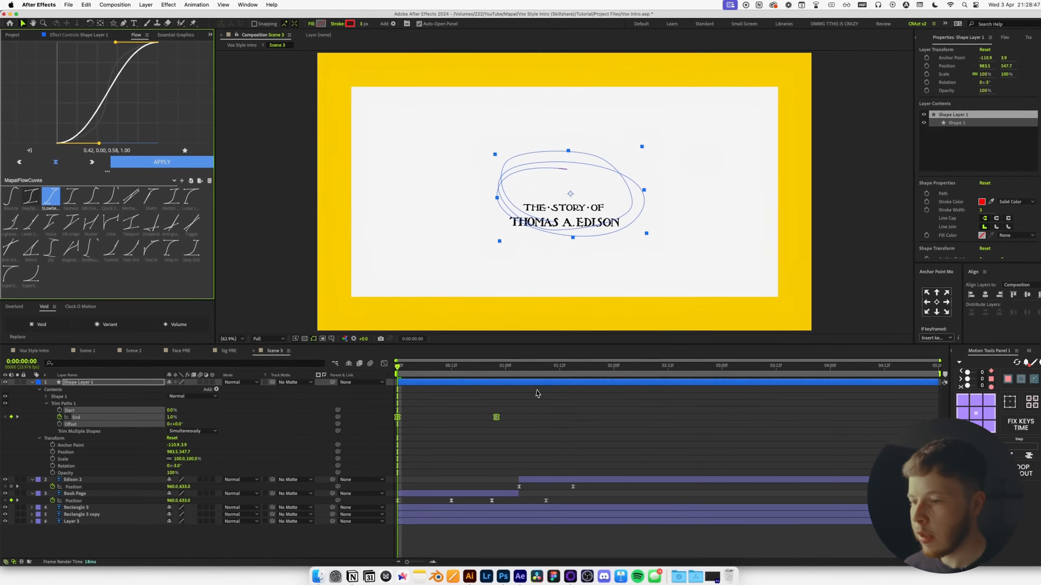
left_click(537, 425)
key("space")
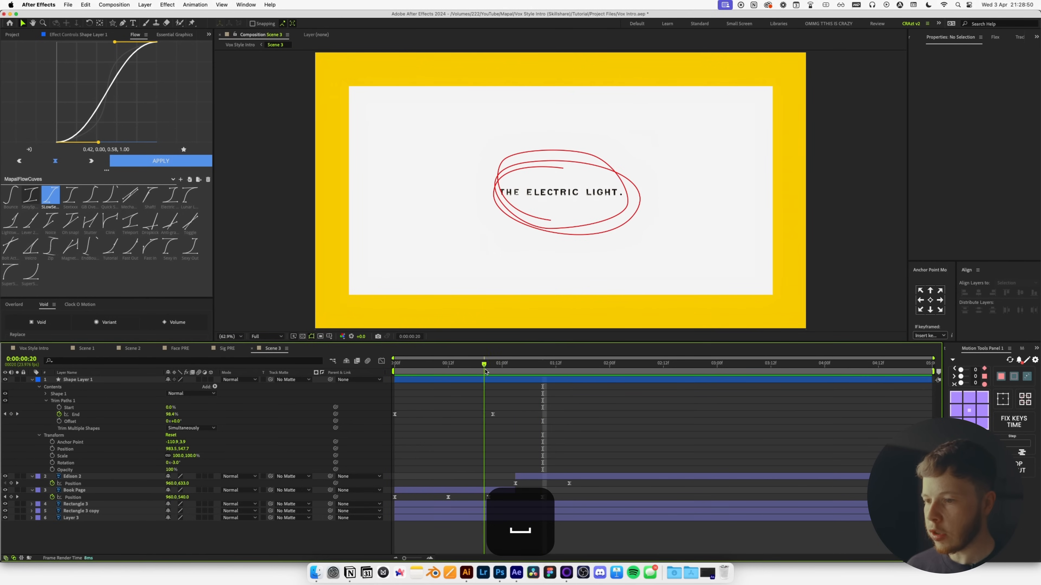
Slide the circle layer a few frames later and preview the delayed draw-on.
left_click(496, 384)
left_click_drag(496, 383, 563, 383)
left_click(429, 374)
key("space")
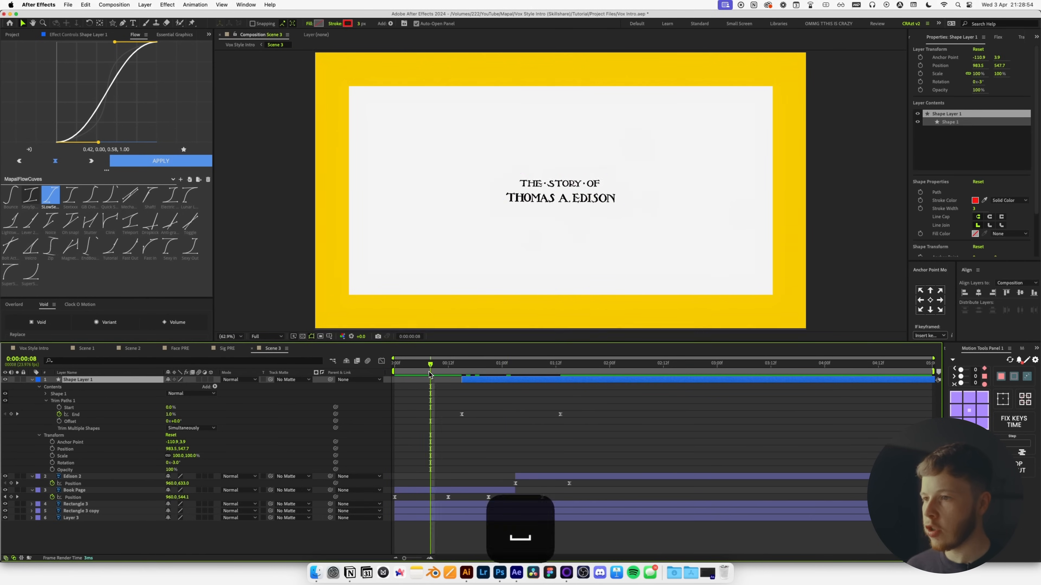
left_click(602, 262)
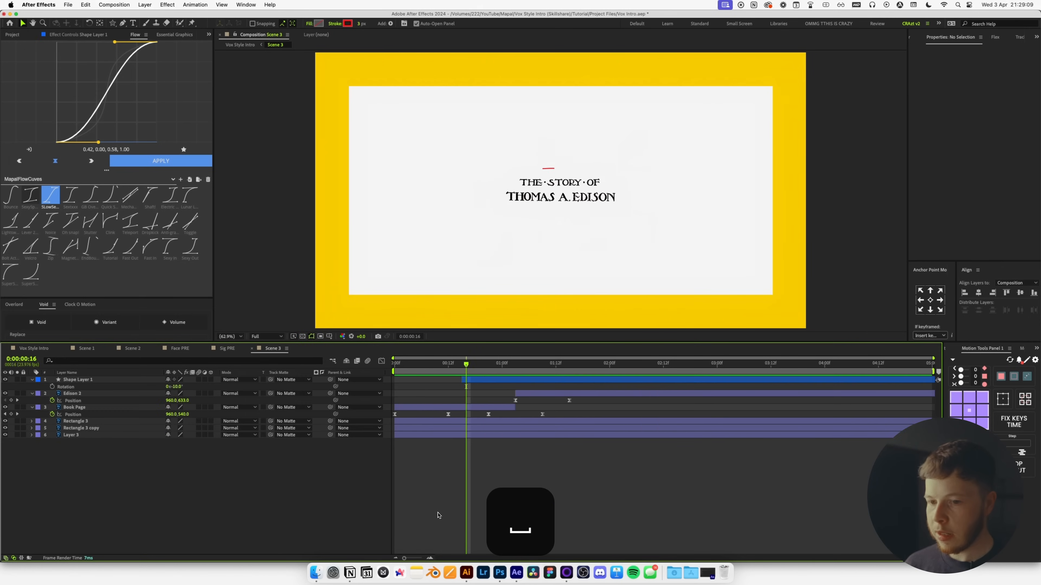
Add Hand Drawn.tif from the 03 - Assets folder to Scene 3 and position it.
left_click(12, 35)
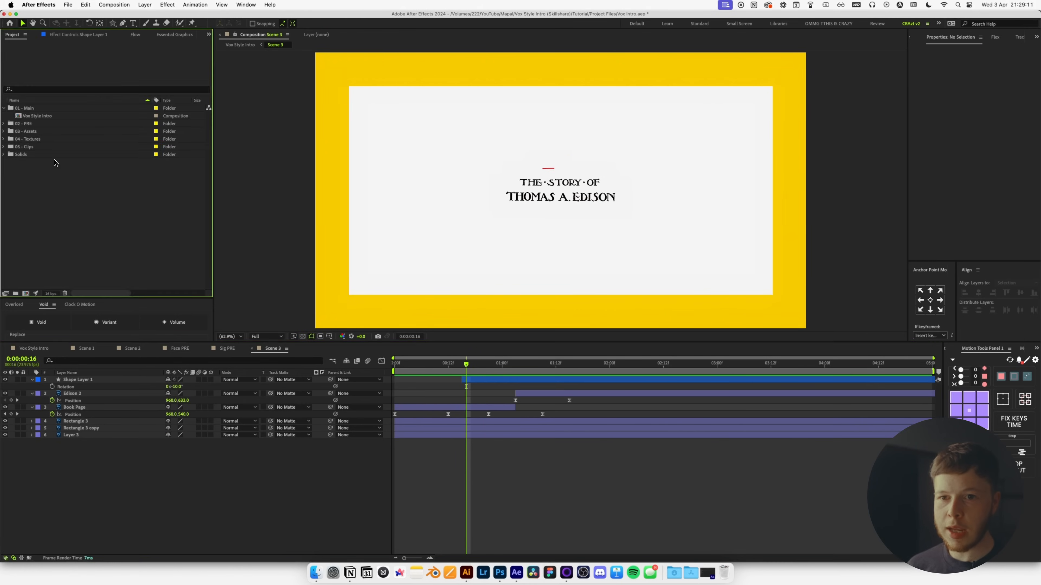
left_click(4, 131)
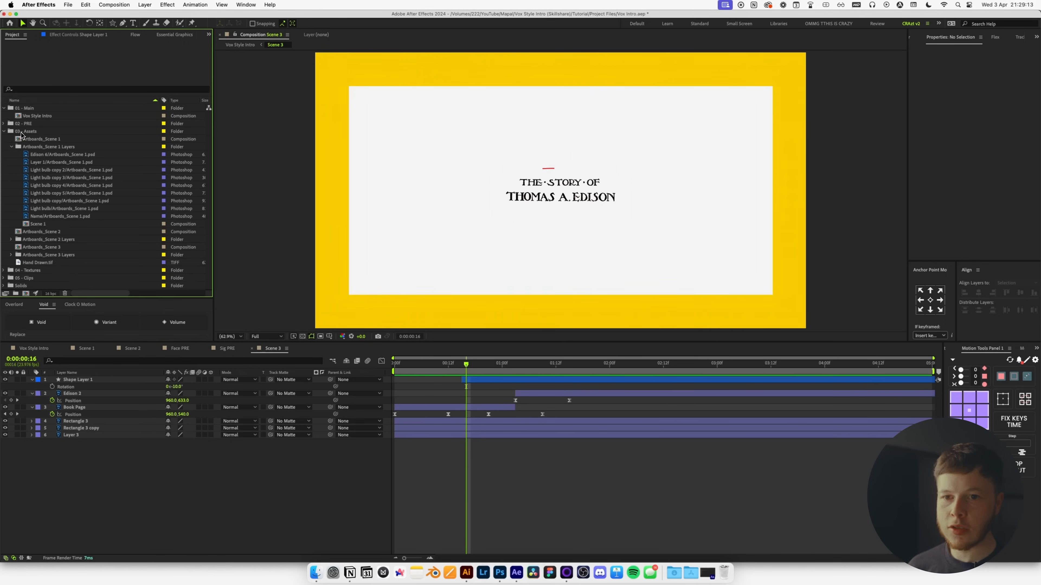
left_click_drag(38, 262, 333, 371)
left_click_drag(537, 250, 690, 68)
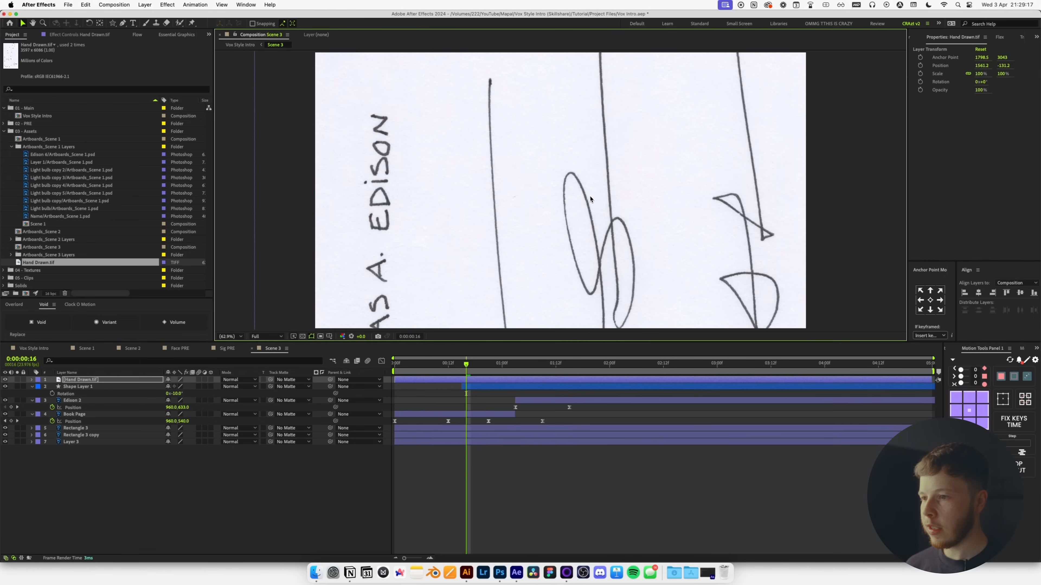
left_click_drag(494, 303, 551, 227)
Rotate the sketch to 90°, scale it to 50%, and move it down-left.
key("r")
left_click_drag(177, 391, 190, 393)
left_click(176, 386)
type("98")
key("BackSpace")
type("0")
key("Return")
key("s")
left_click_drag(180, 387, 159, 387)
mouse_move(680, 70)
left_mouse_down()
mouse_move(614, 180)
mouse_move(555, 191)
mouse_move(623, 139)
mouse_move(552, 216)
mouse_move(724, 236)
mouse_move(759, 197)
mouse_move(834, 183)
mouse_move(802, 247)
mouse_move(701, 255)
mouse_move(731, 225)
mouse_move(685, 237)
mouse_move(671, 219)
left_mouse_up()
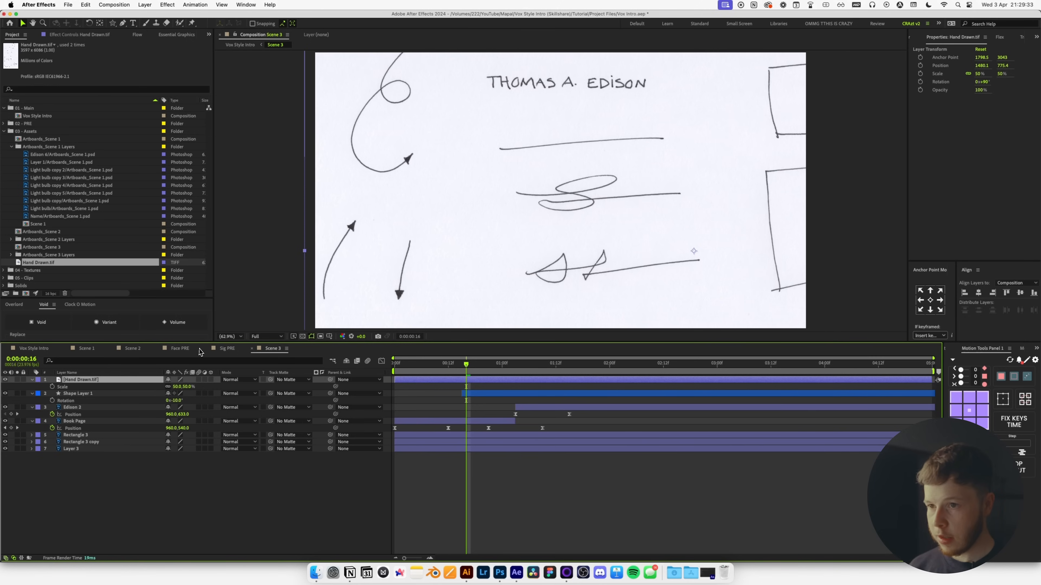
Apply the Color Key effect to the sketch through the quick effect search.
key("ctrl+space")
type("cplo")
key("BackSpace")
key("BackSpace")
key("Page_Up")
type("o")
key("Return")
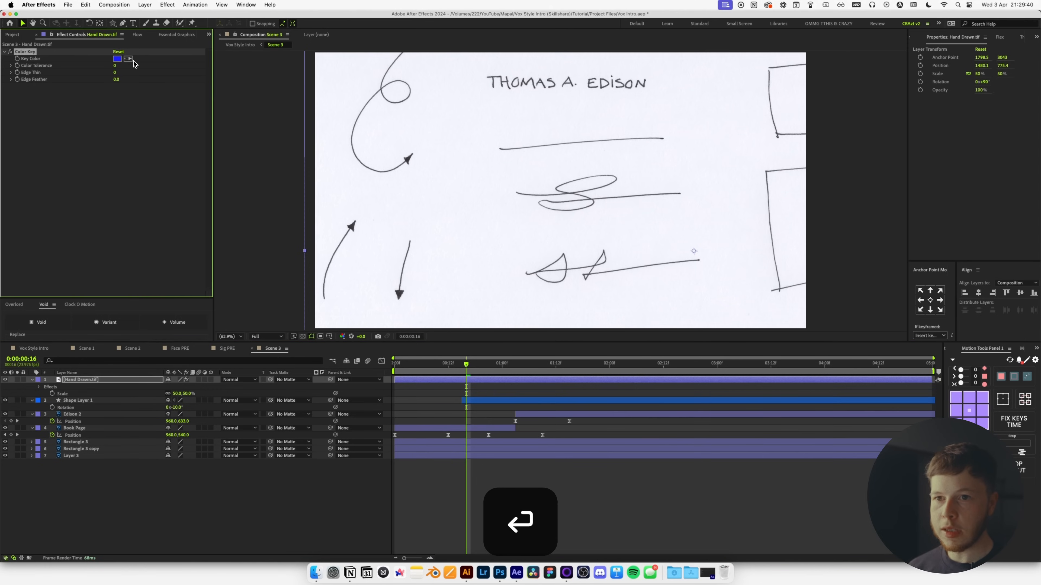
Key out the paper's white with Color Key at tolerance 88.
left_click(458, 127)
left_click_drag(116, 67, 142, 67)
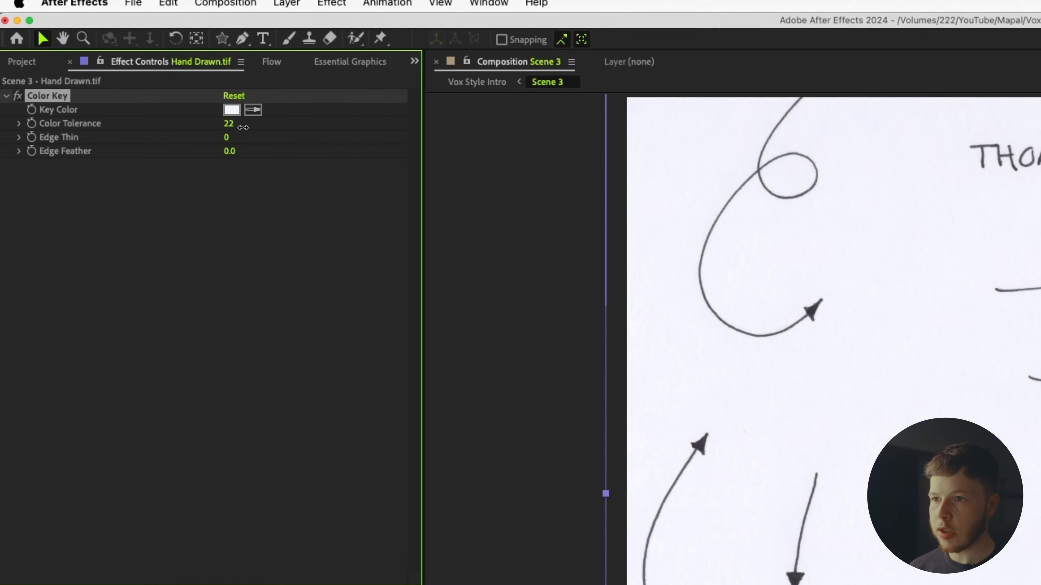
left_click_drag(282, 127, 302, 128)
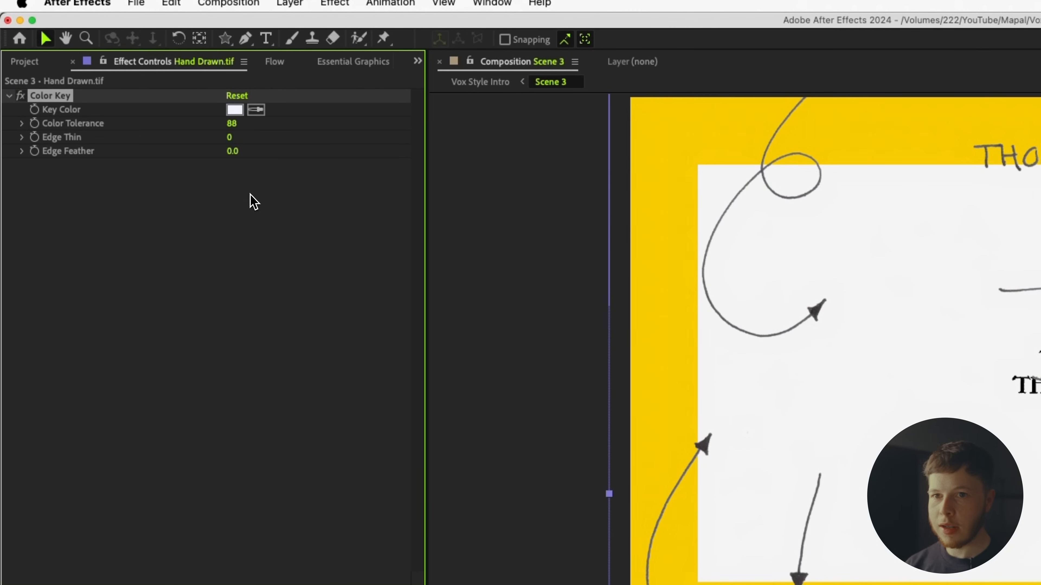
Add a Fill effect that turns the sketch lines black.
key("ctrl+space")
type("fill")
key("Return")
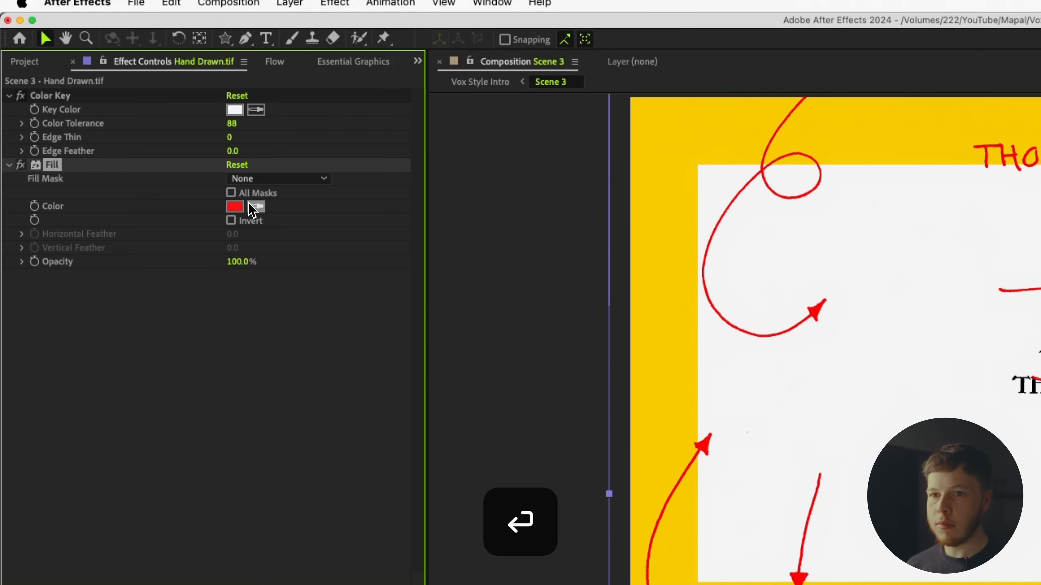
left_click(230, 207)
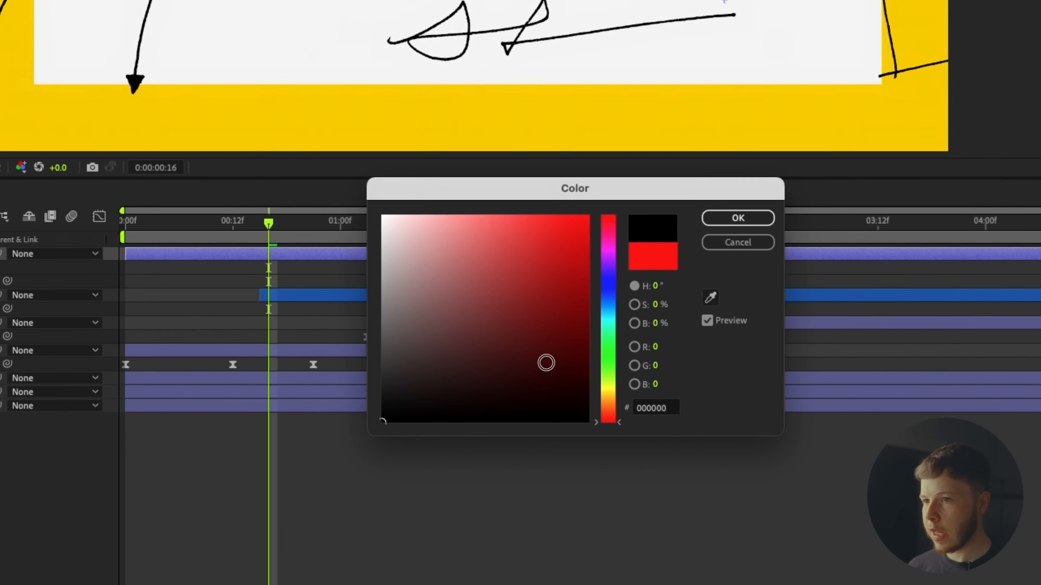
left_click(740, 220)
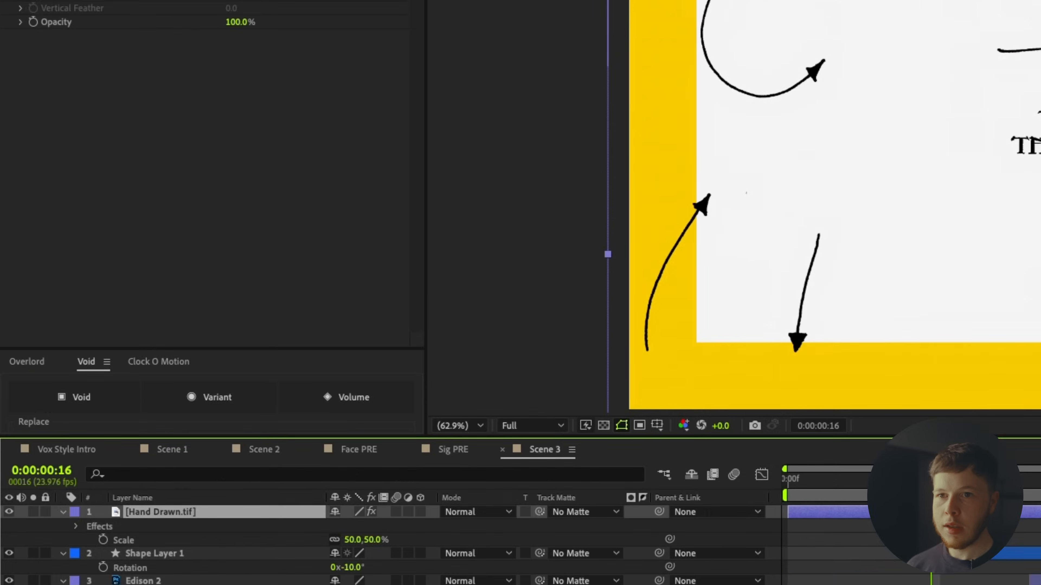
Draw a rectangle mask keeping only the curly arrow at the top left.
key("q")
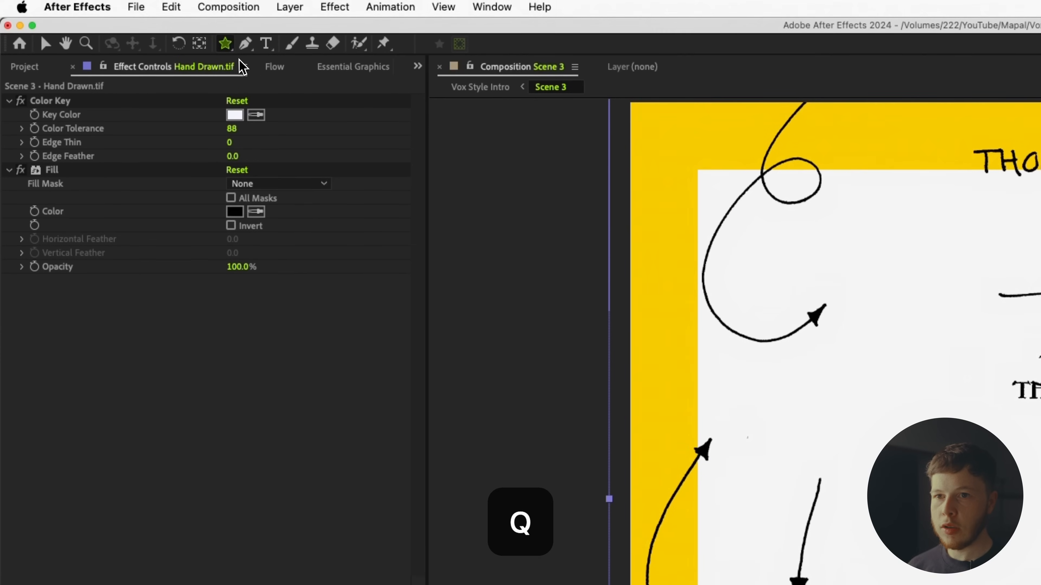
left_click_drag(225, 43, 292, 43)
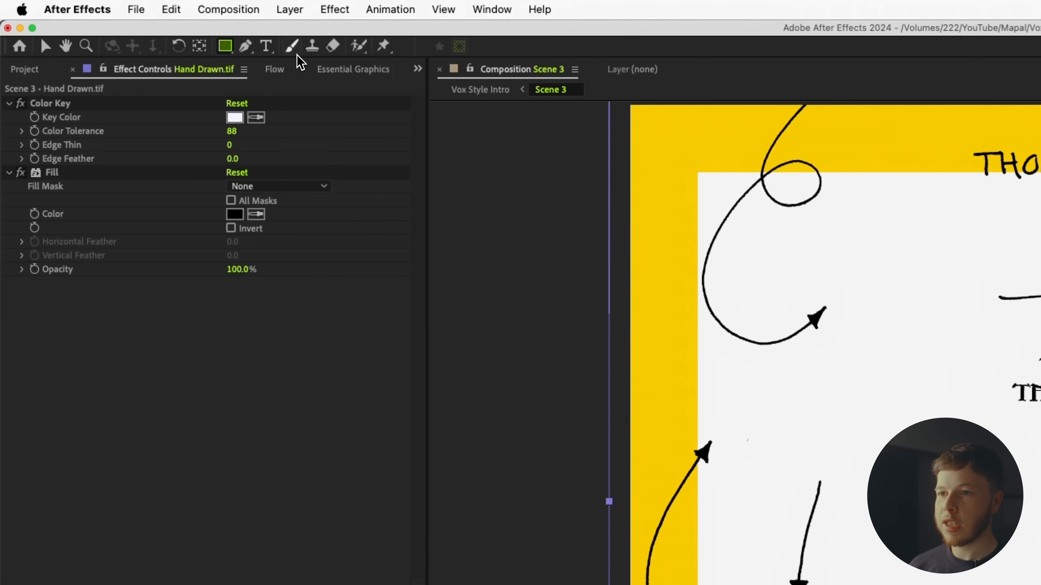
left_click_drag(624, 382, 908, 101)
key("v")
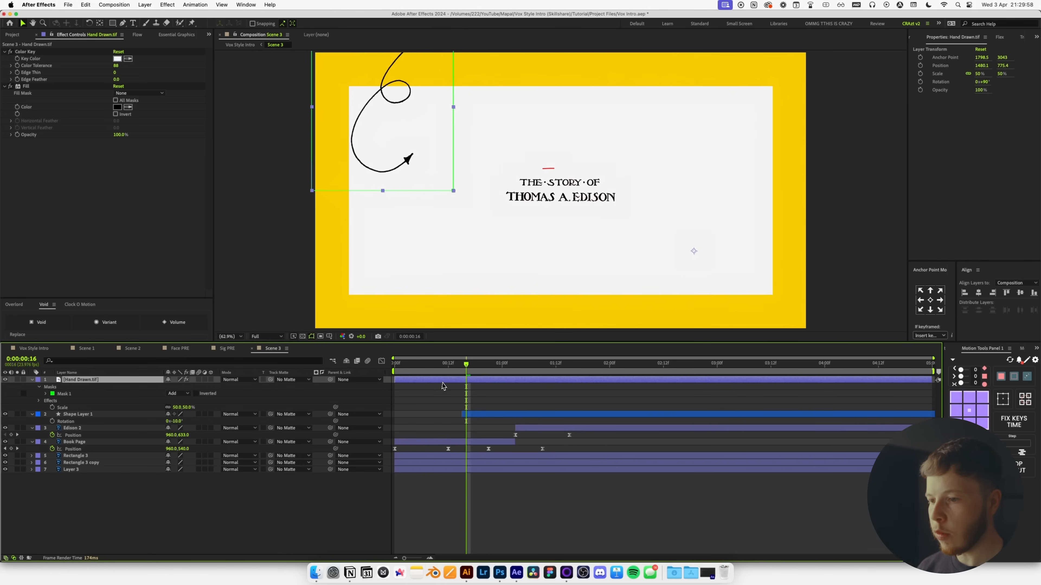
Preview the animation from the start of the timeline.
key("Home")
key("space")
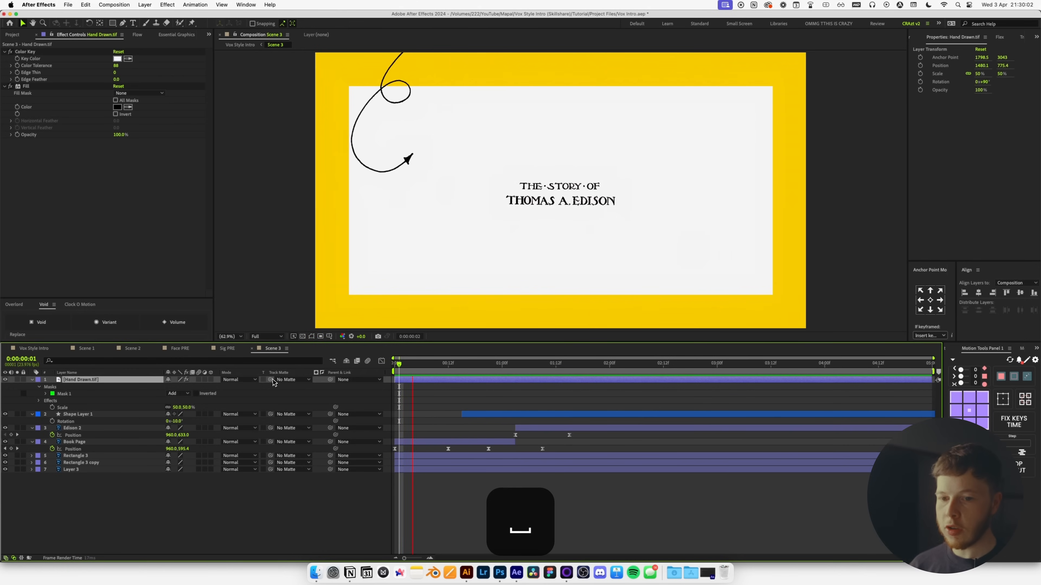
key("space")
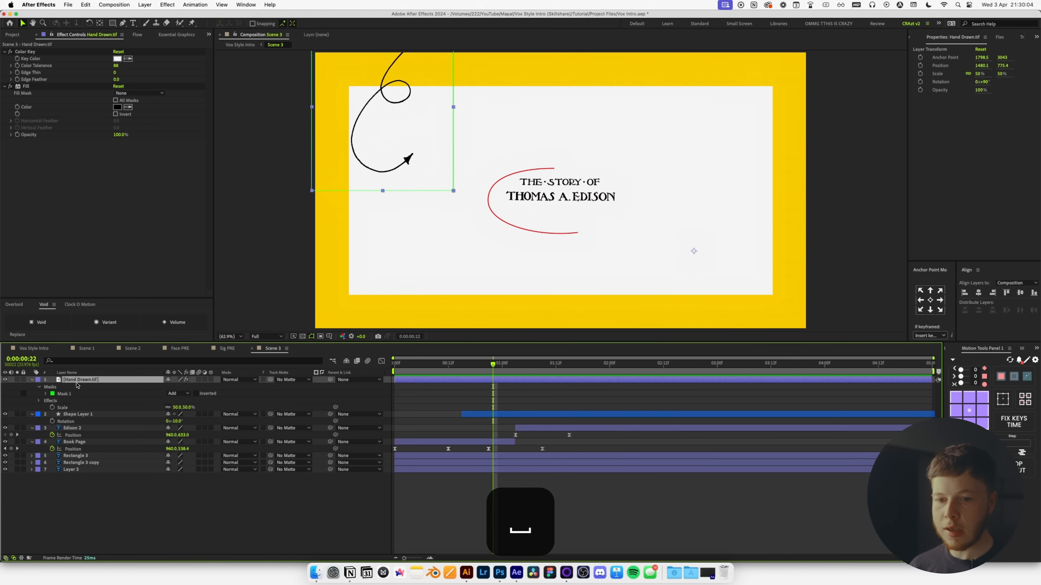
Duplicate the Hand Drawn.tif sketch, delete the copy's mask, and move it down and left.
key("super+d")
key("m")
left_click(73, 395)
key("BackSpace")
mouse_move(668, 155)
left_mouse_down()
mouse_move(602, 150)
mouse_move(544, 167)
mouse_move(552, 230)
left_mouse_up()
left_click_drag(552, 296, 529, 275)
Draw a rectangle mask around the hand-drawn box on the duplicate sketch.
key("space")
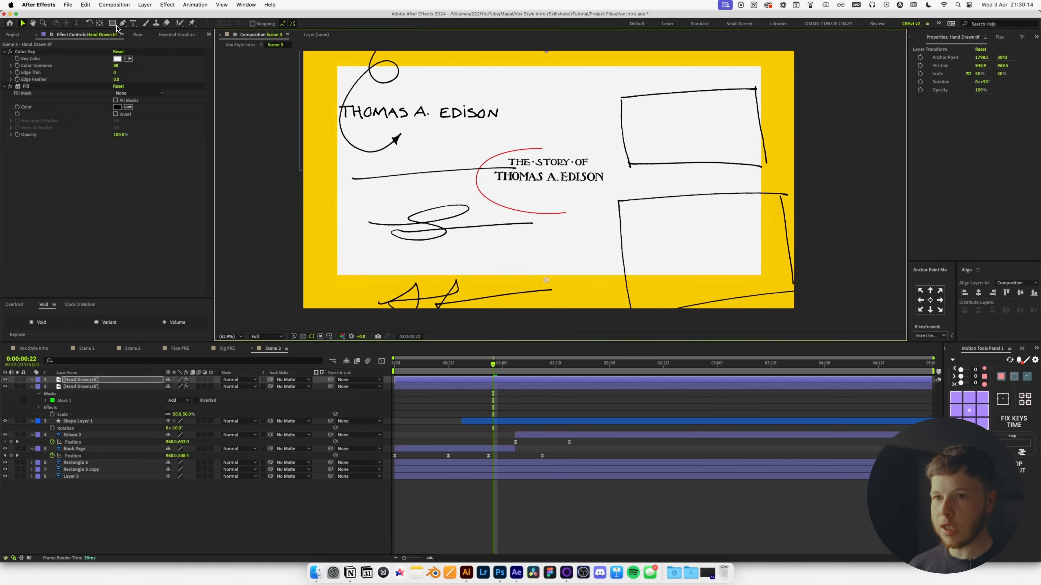
left_click(115, 24)
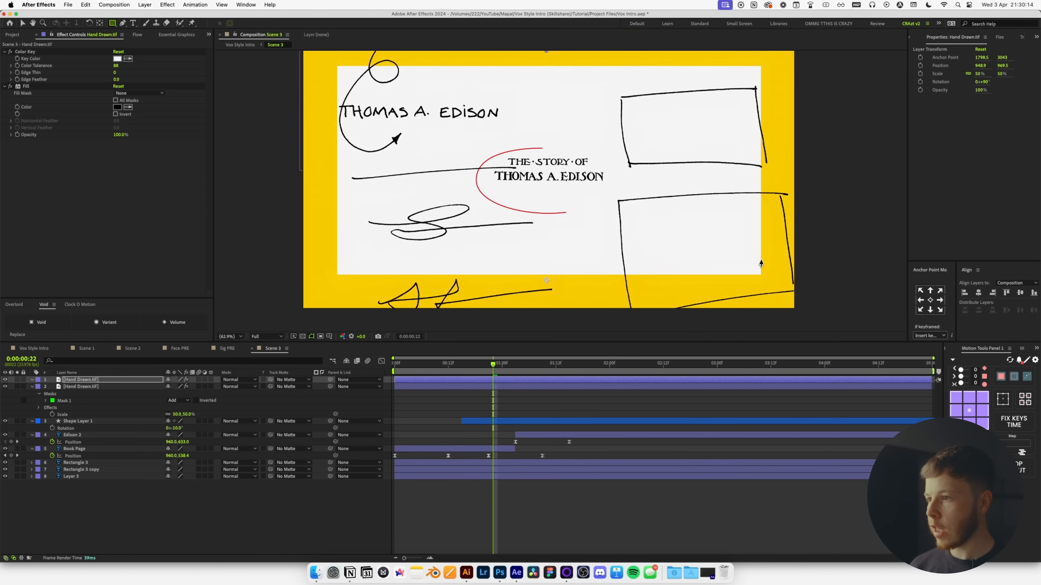
left_click_drag(802, 185, 588, 315)
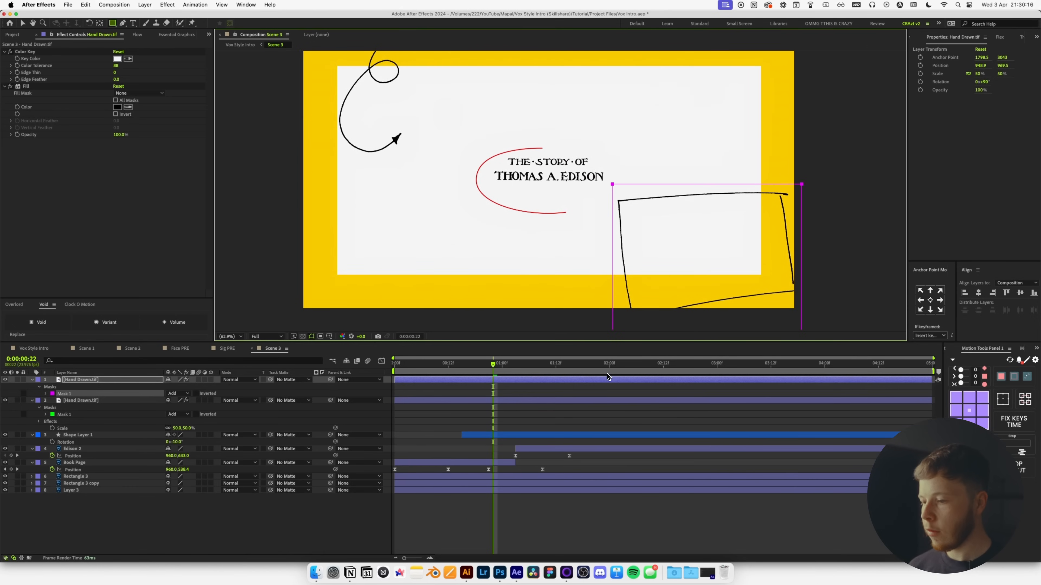
key("v")
left_click(681, 511)
Nudge the masked box sketch into place and show Book Page's animated properties.
key("space")
left_click_drag(642, 214, 700, 269)
left_click(707, 213)
key("space")
mouse_move(707, 212)
left_mouse_down()
mouse_move(600, 147)
mouse_move(574, 187)
left_mouse_up()
key("space")
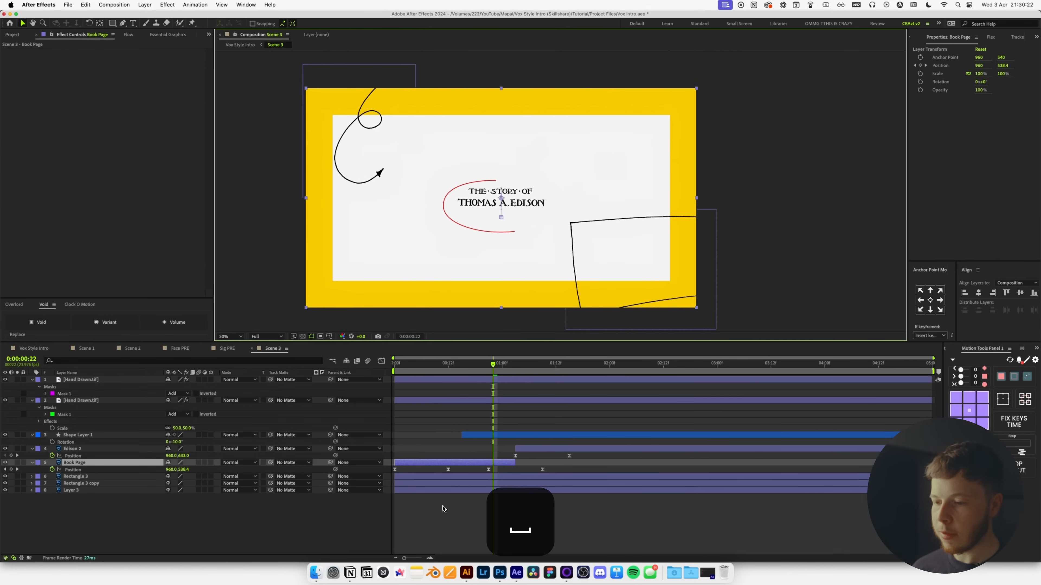
left_click(450, 504)
key("u")
left_click(655, 102)
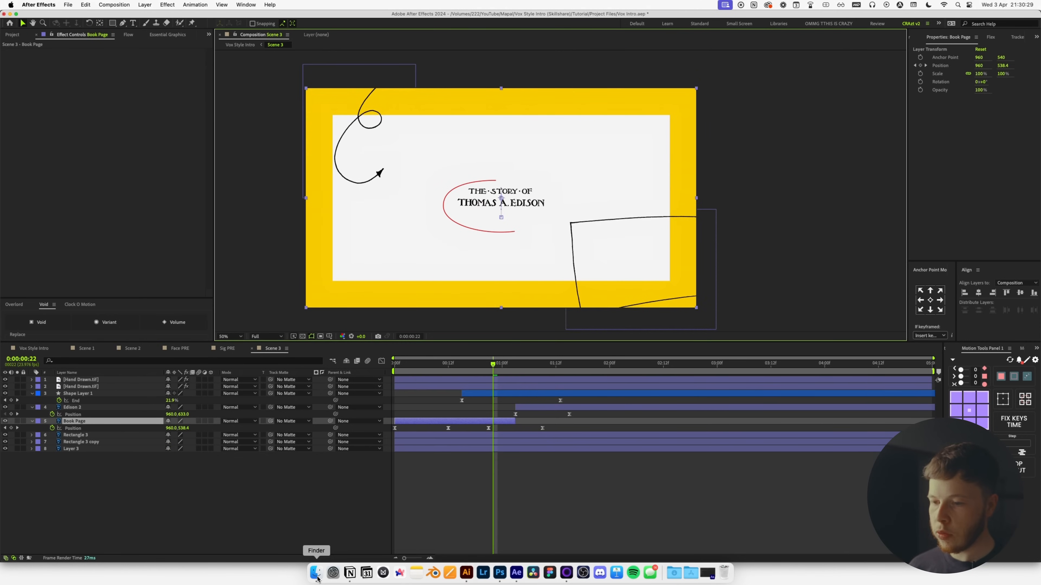
Import Edison 1.jpeg from Finder between the rectangle layers and shift it left.
left_click(316, 573)
left_click(397, 176)
key("space")
key("Down")
key("space")
left_click_drag(397, 192, 151, 492)
left_click_drag(88, 403, 73, 448)
left_click_drag(485, 288, 374, 247)
Draw a rectangular mask on the Edison 1.jpeg layer.
key("super+Tab")
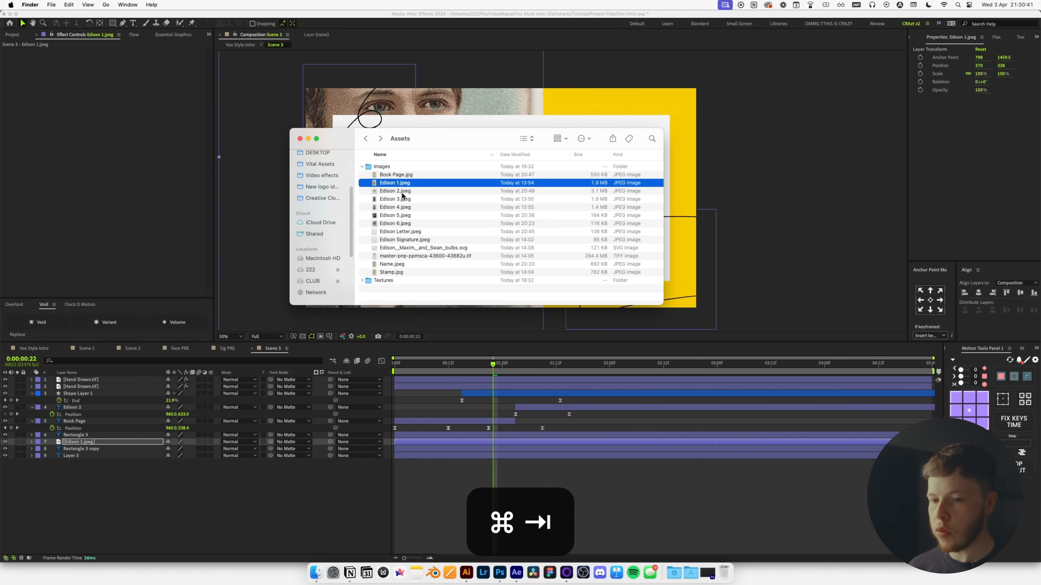
key("super+Tab")
left_click(139, 513)
left_click(113, 23)
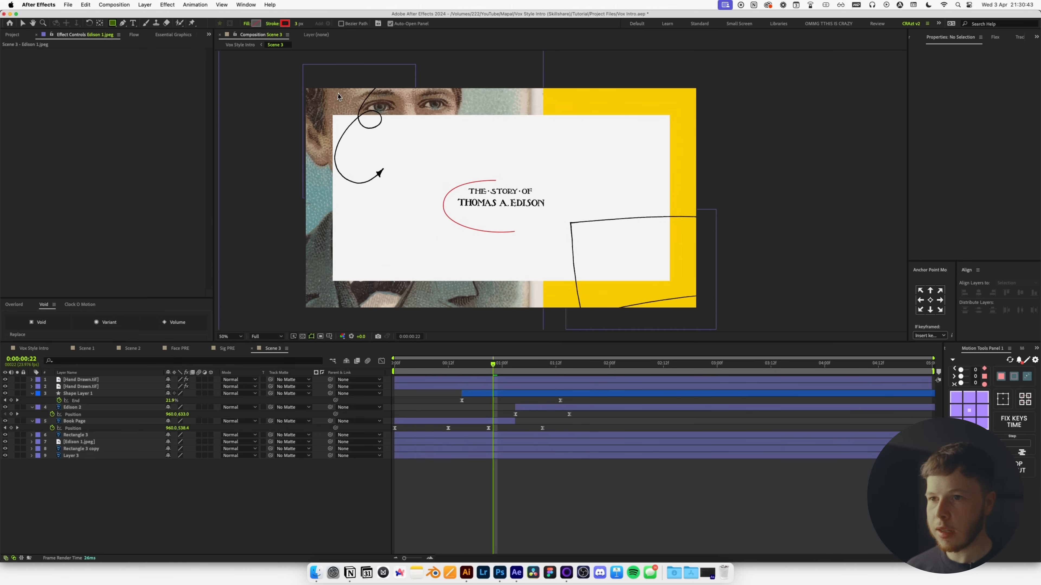
left_click_drag(540, 120, 265, 73)
key("v")
Preview Edison 2.jpeg in Finder and move Rectangle 3 copy above the Edison photos.
key("super+Tab")
left_click(394, 191)
key("space")
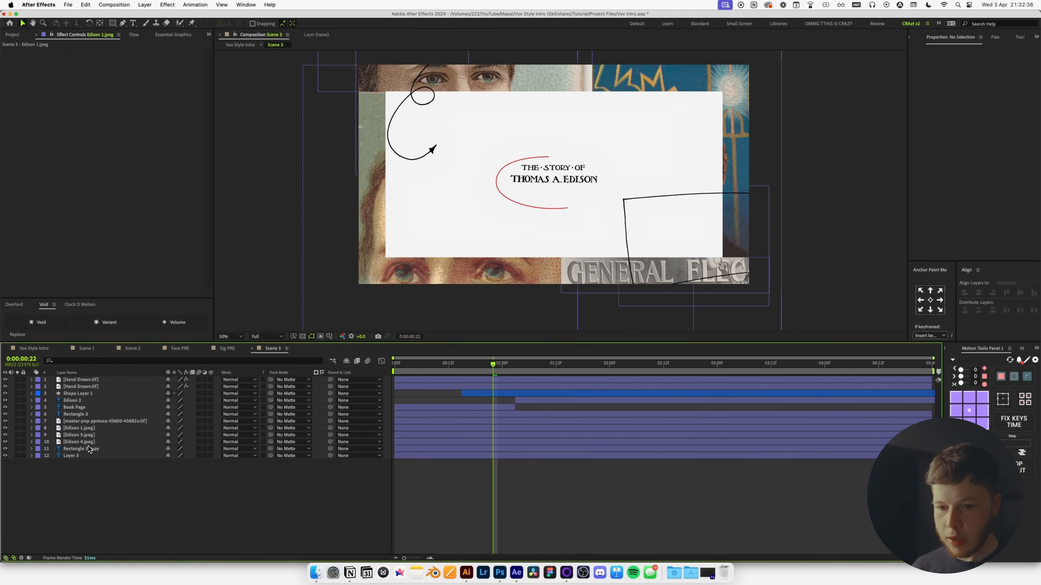
left_click_drag(82, 449, 92, 427)
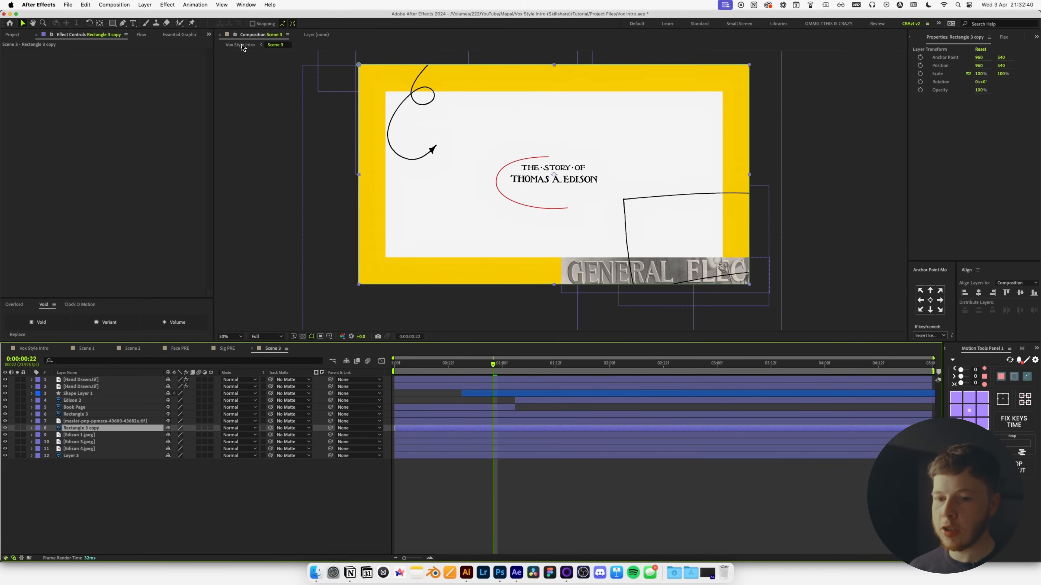
Apply a Fill effect to Rectangle 3 copy and set its colour to black.
key("ctrl+space")
type("fill")
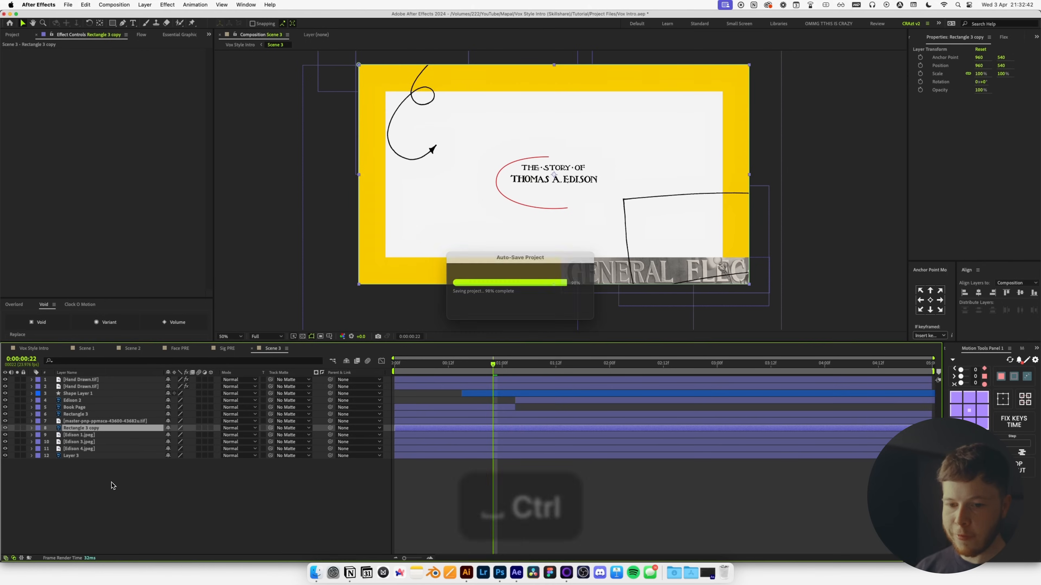
key("Return")
left_click(204, 124)
left_click_drag(506, 401, 454, 512)
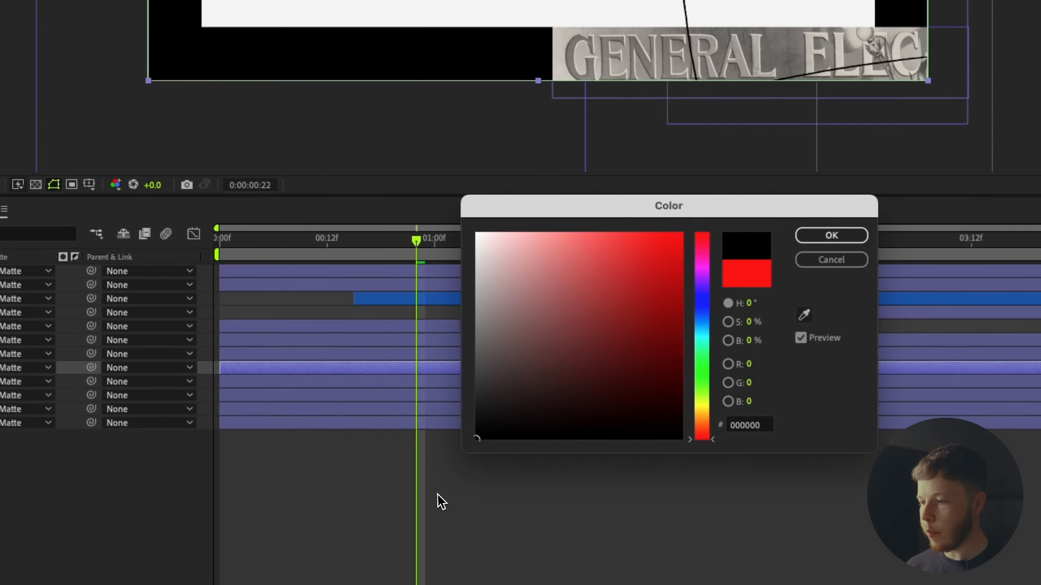
left_click(755, 181)
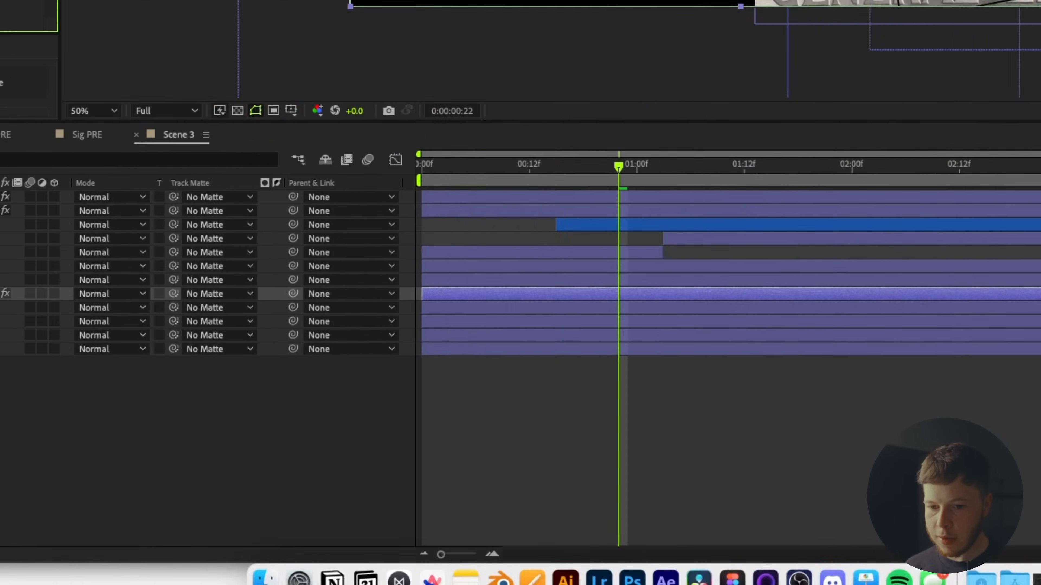
Move Rectangle 3 copy up a layer, set its opacity to 32%, and preview Scene 3.
left_click_drag(118, 274, 164, 258)
key("t")
left_click_drag(335, 273, 288, 278)
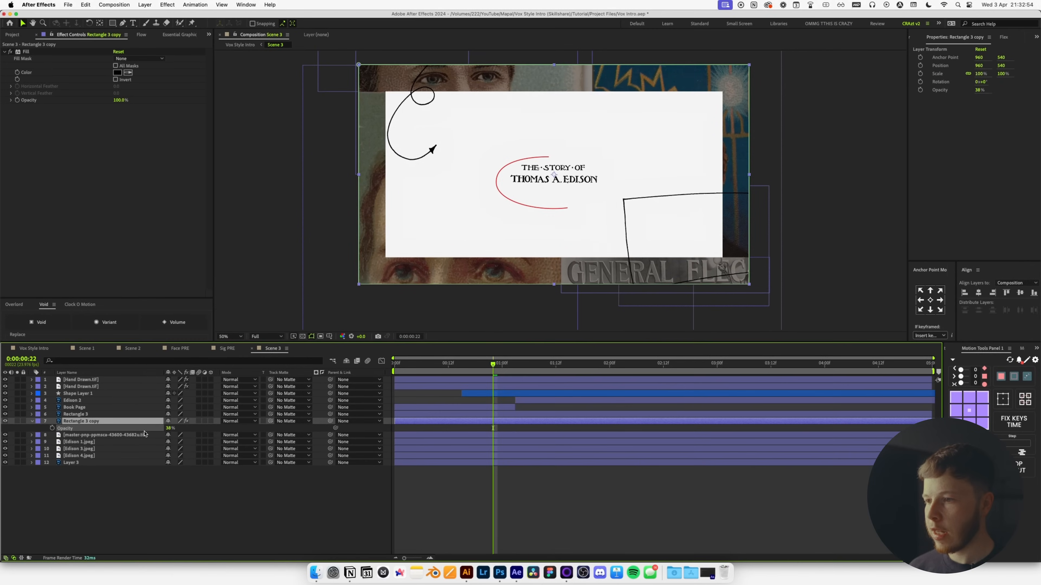
left_click_drag(144, 434, 141, 434)
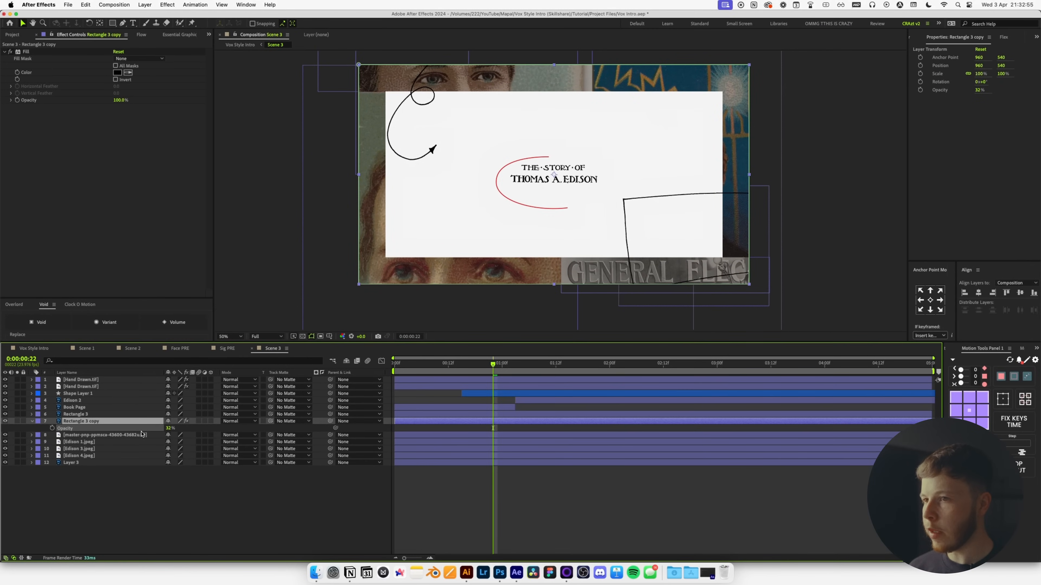
left_click(168, 503)
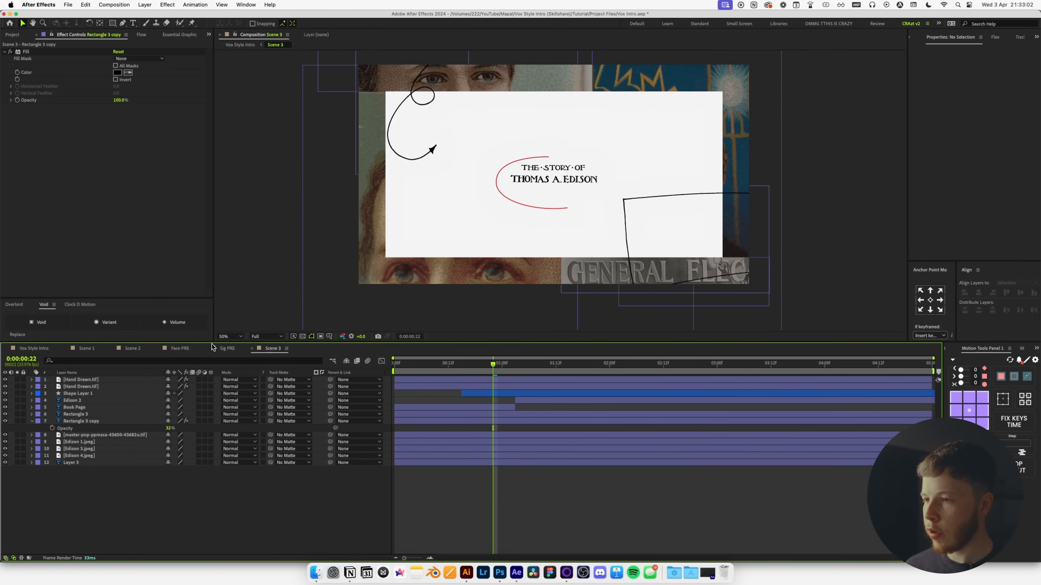
left_click_drag(463, 370, 395, 366)
key("space")
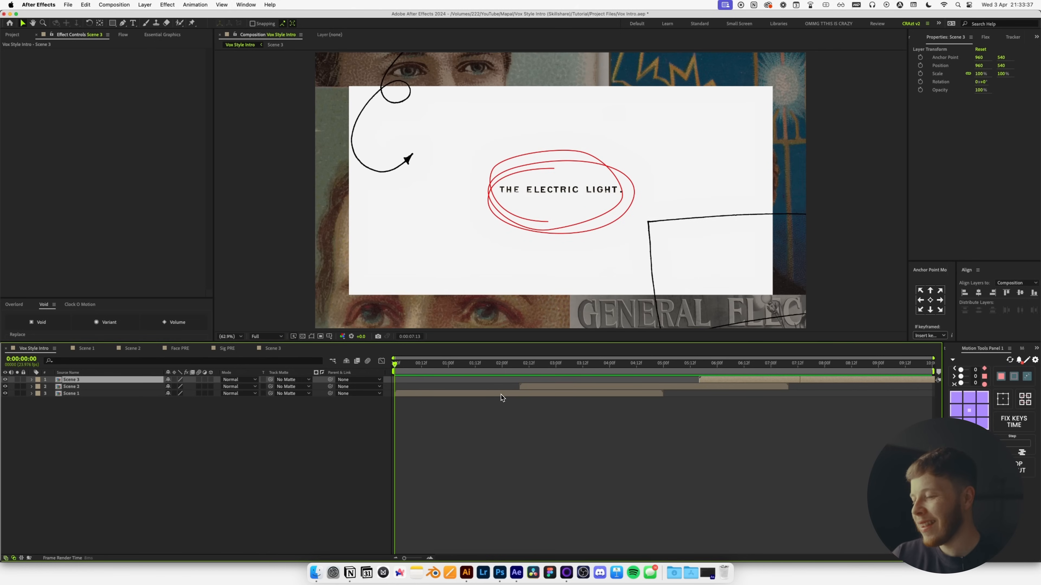
Copy the Rough Large and Rough Small effects from Scene 1's Shape Layer 1.
key("space")
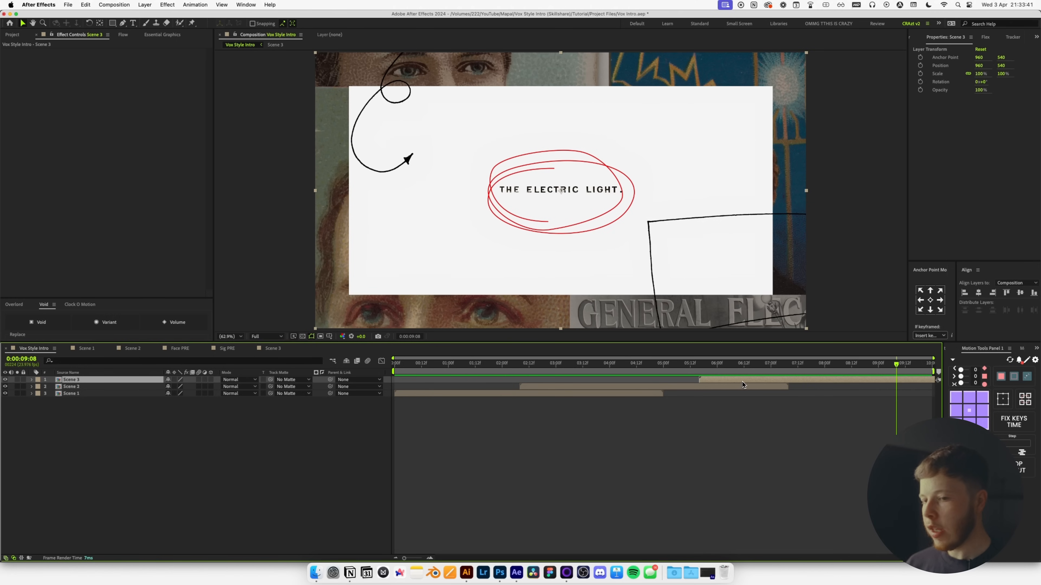
double_click(733, 380)
left_click(87, 348)
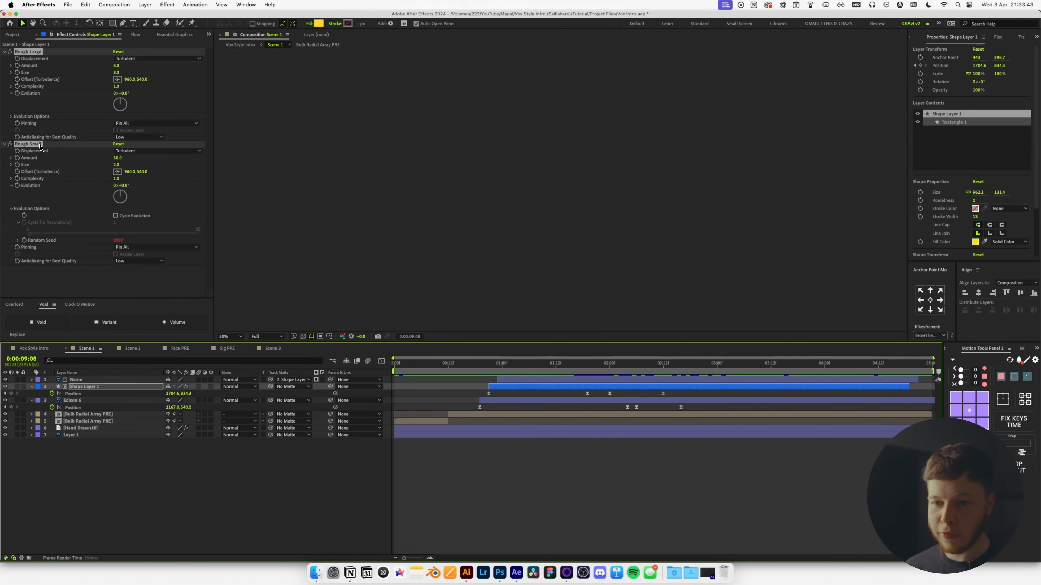
key("super+c")
left_click(271, 348)
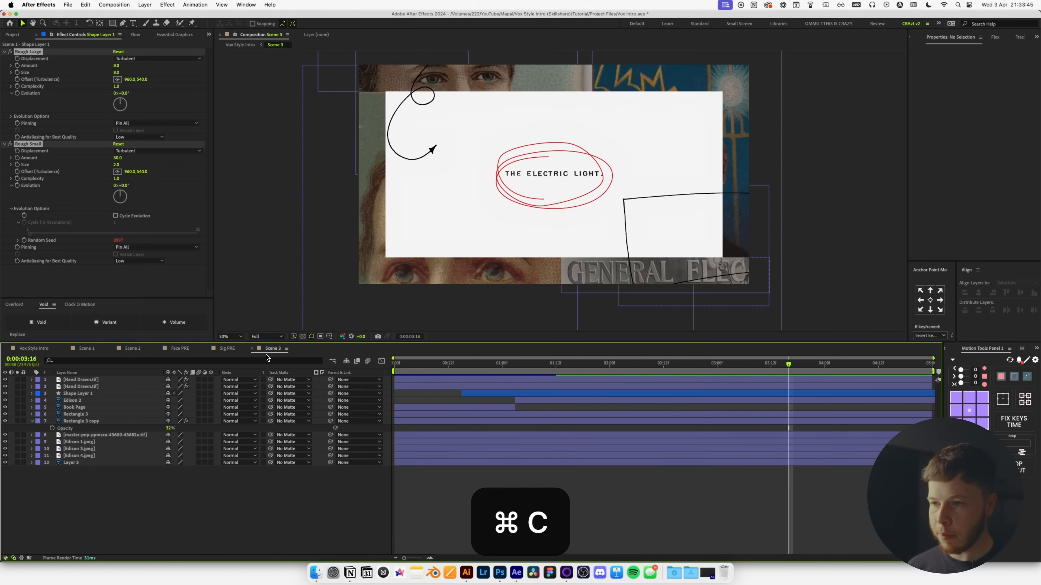
Paste the Rough effects onto both Hand Drawn.tif layers and Shape Layer 1 in Scene 3.
left_click(85, 382)
key("super+v")
left_click(84, 387)
key("super+v")
left_click(78, 394)
key("super+v")
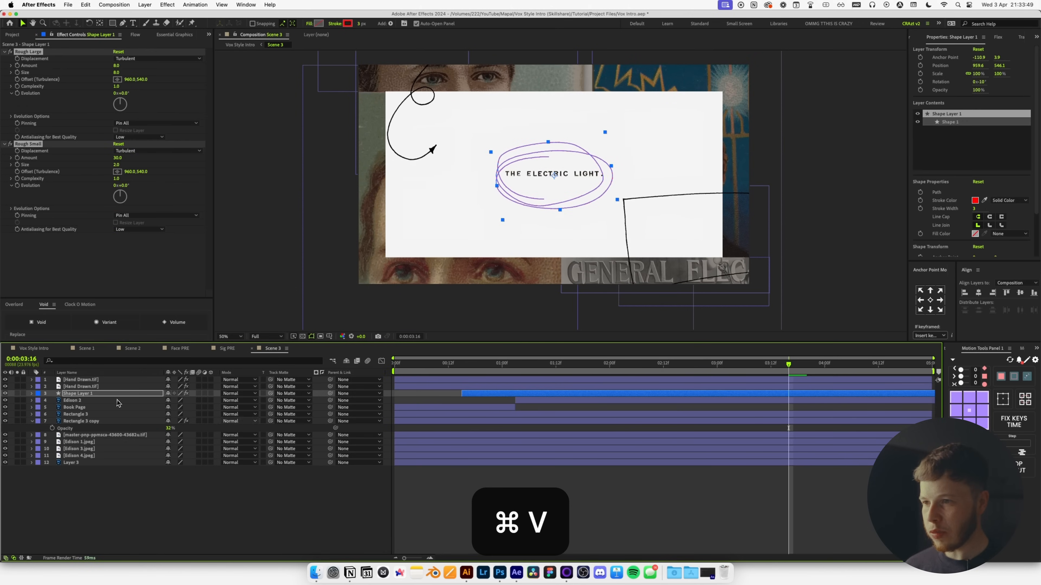
left_click(508, 474)
Paste the Rough effects onto the Book Page and Edison 2 layers.
left_click(78, 407)
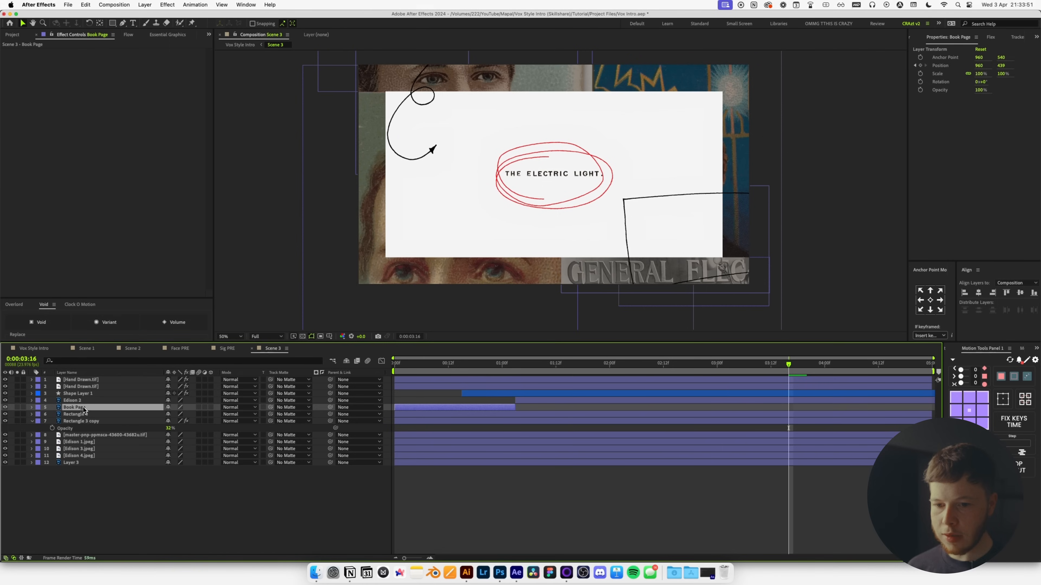
key("super+v")
left_click(73, 401)
key("super+v")
left_click(171, 484)
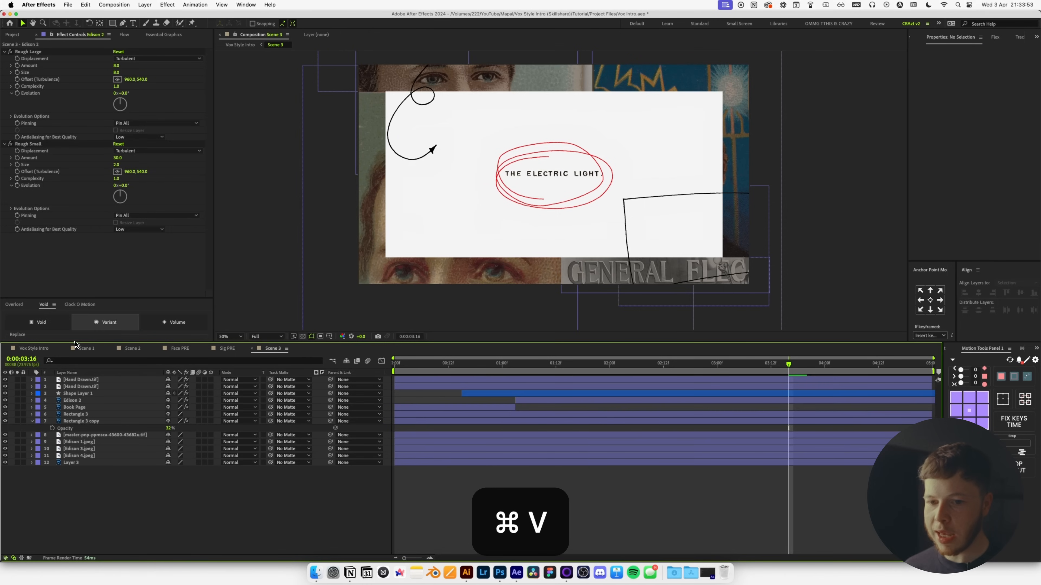
left_click(34, 348)
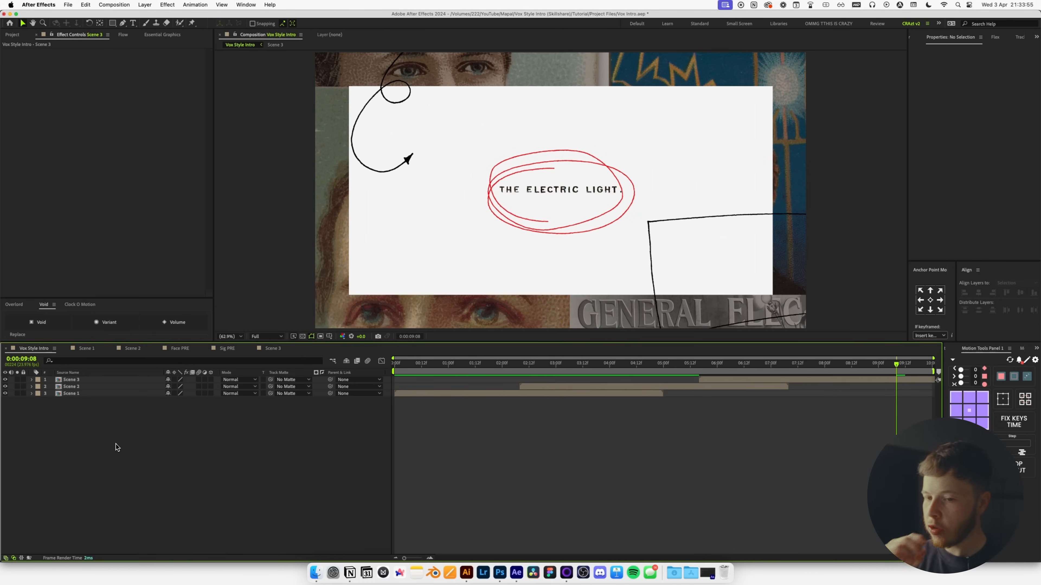
left_click_drag(470, 363, 445, 375)
key("space")
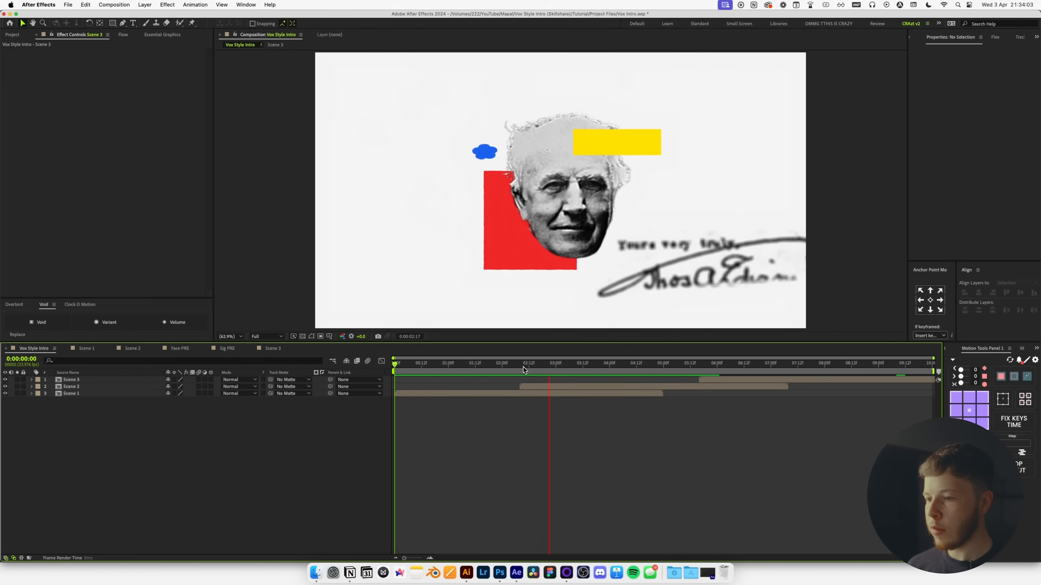
key("space")
left_click(494, 367)
key("space")
key("space")
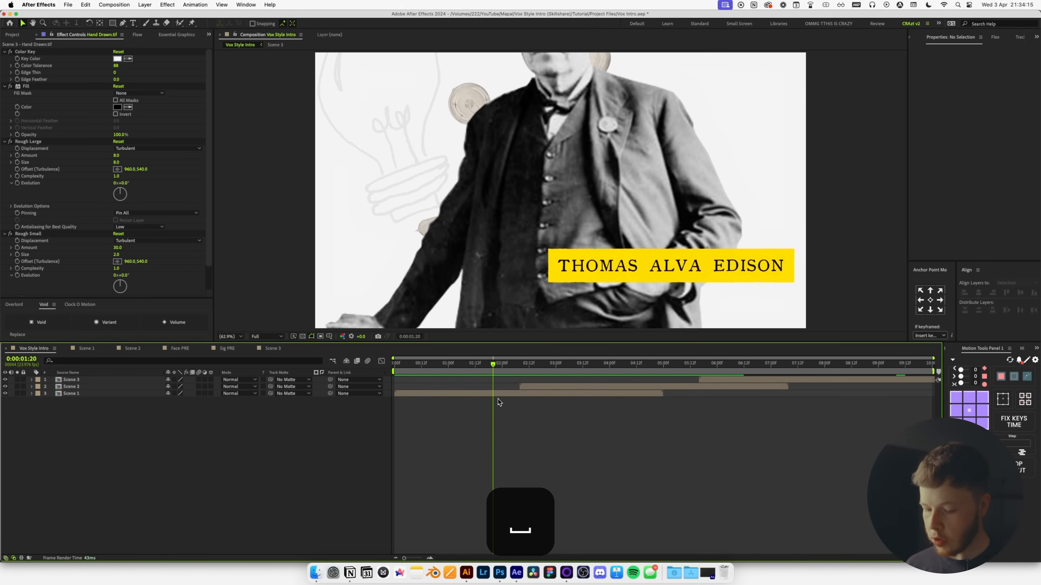
Add an adjustment layer with a Transform effect and set a starting Scale keyframe.
key("super+alt+y")
key("ctrl+space")
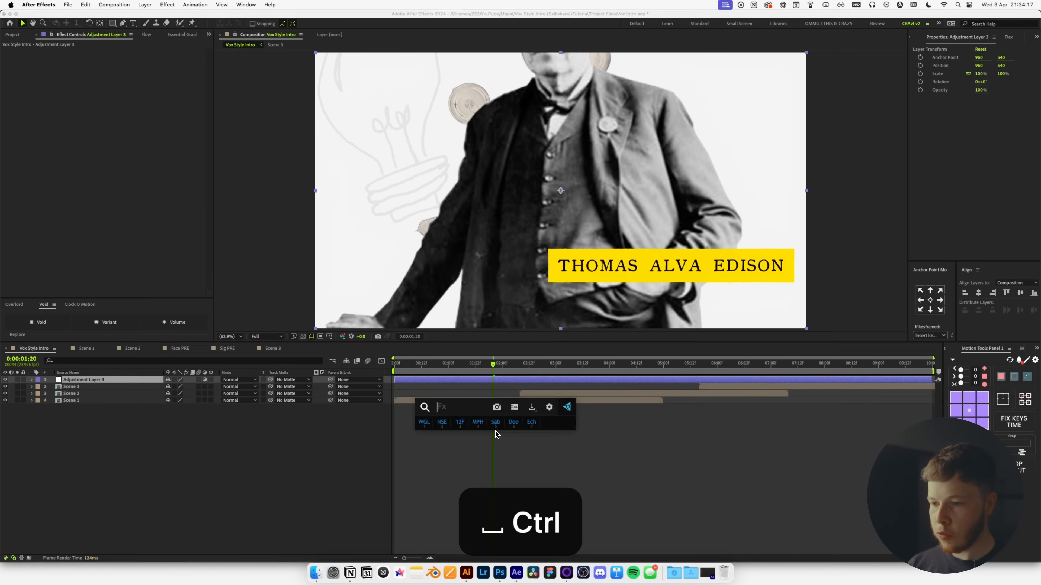
type("tra")
key("Return")
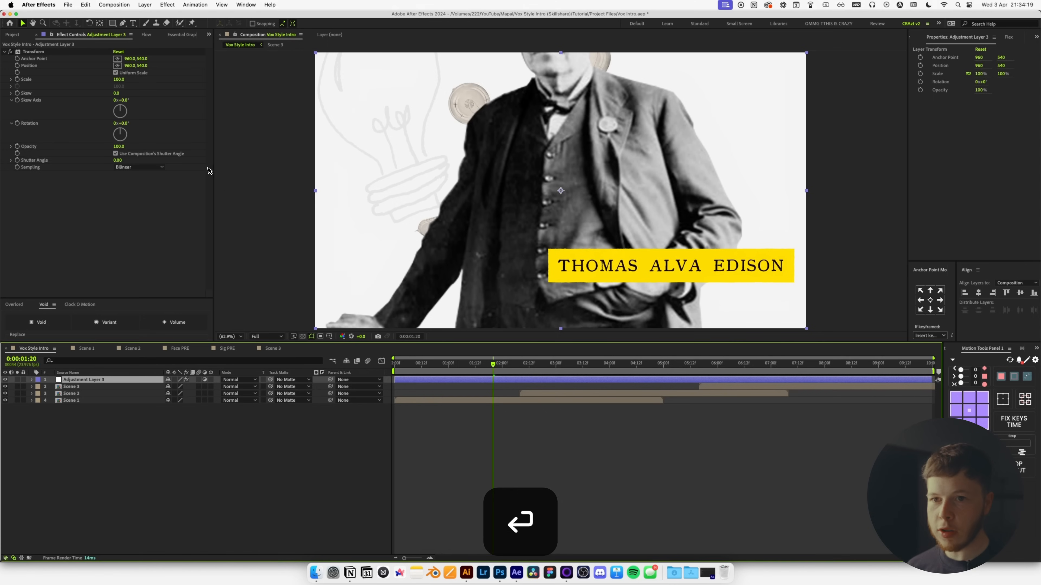
left_click(17, 80)
key("u")
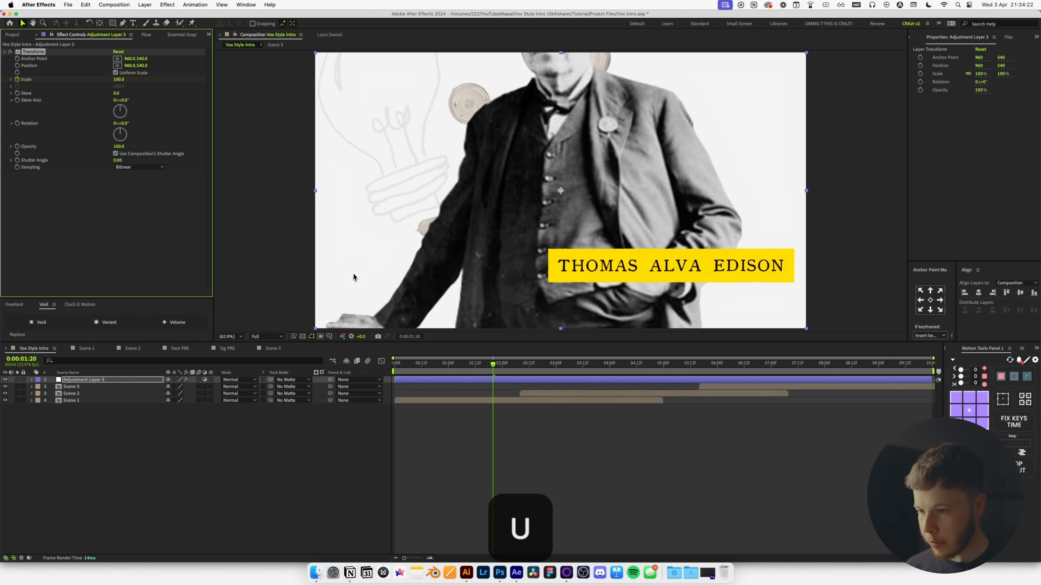
Keyframe the Transform scale to 105 at 0:00:02:22, then select the Scene 1 and 2 layers.
left_click_drag(507, 377, 550, 374)
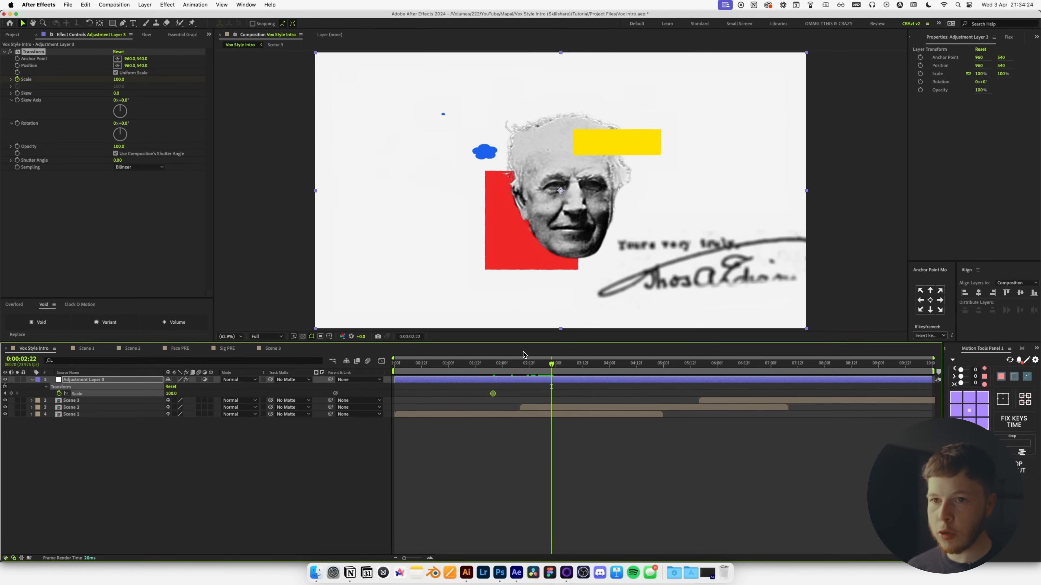
left_click(119, 80)
type("105")
key("Return")
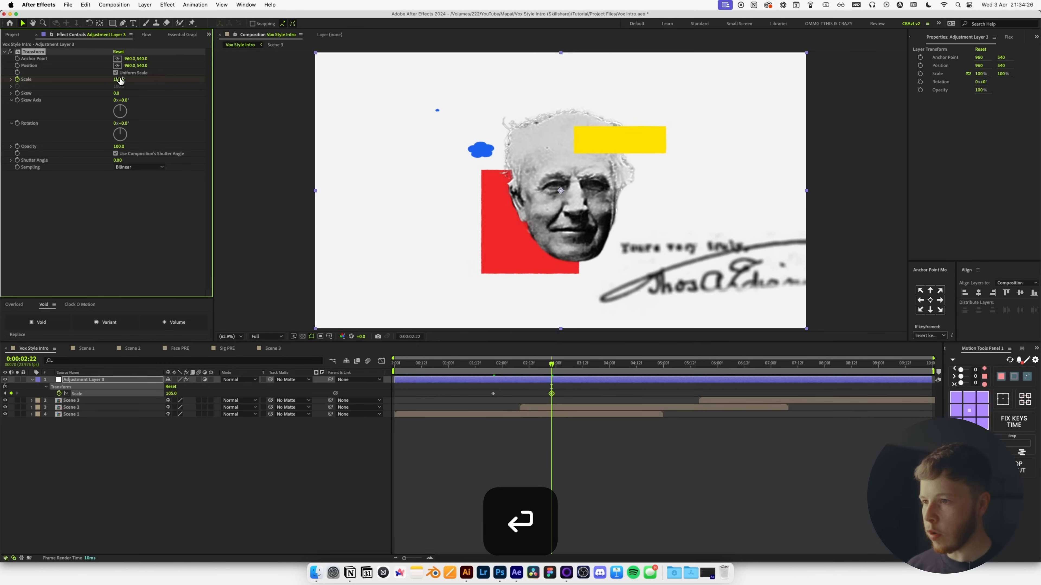
left_click(536, 425)
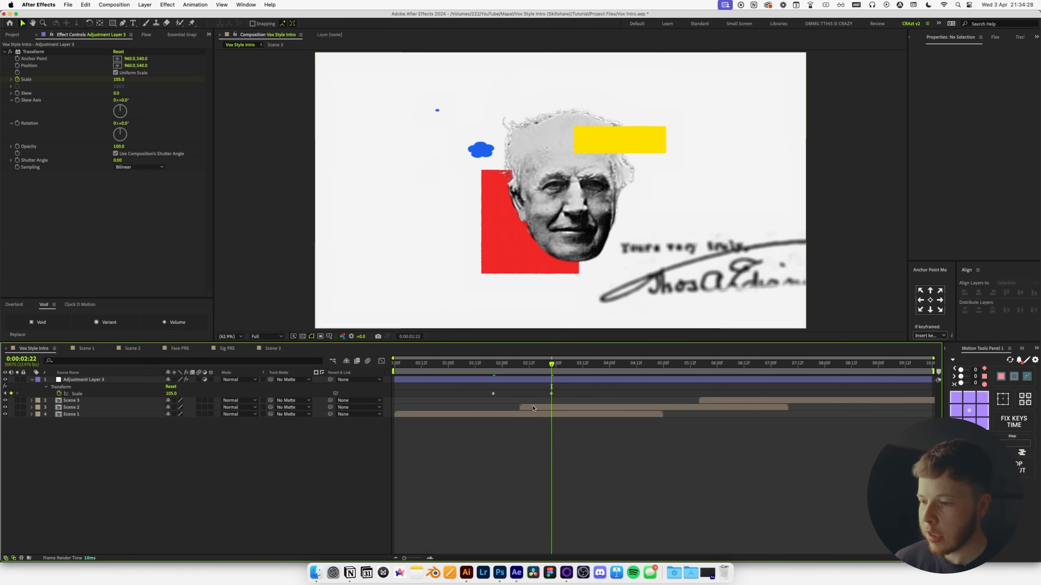
left_click(534, 408)
left_click(532, 414, "shift")
Add Position keyframes to Scene 1 and 2 and move Scene 2's keyframe later.
key("p")
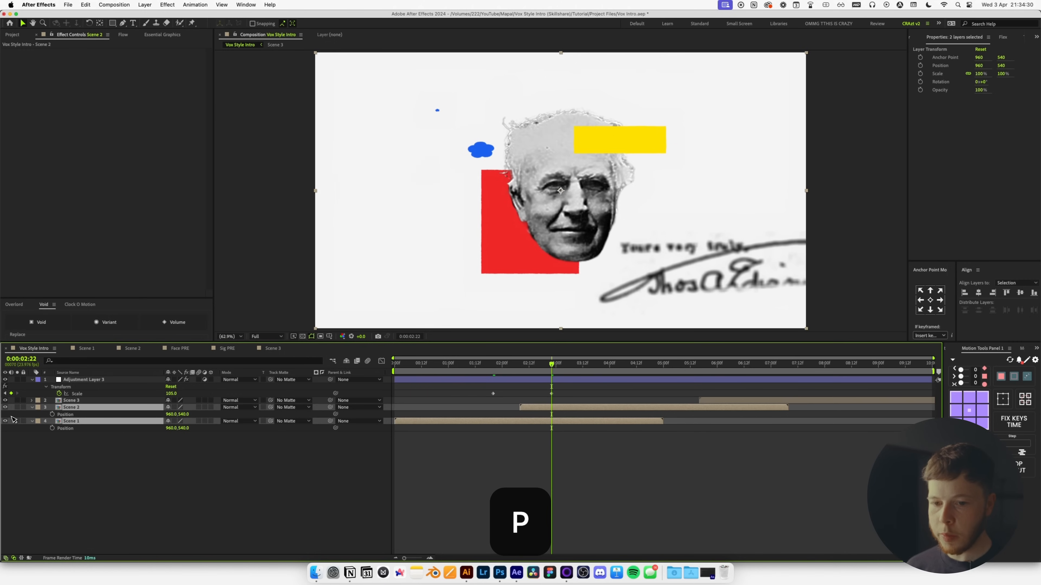
left_click(53, 428)
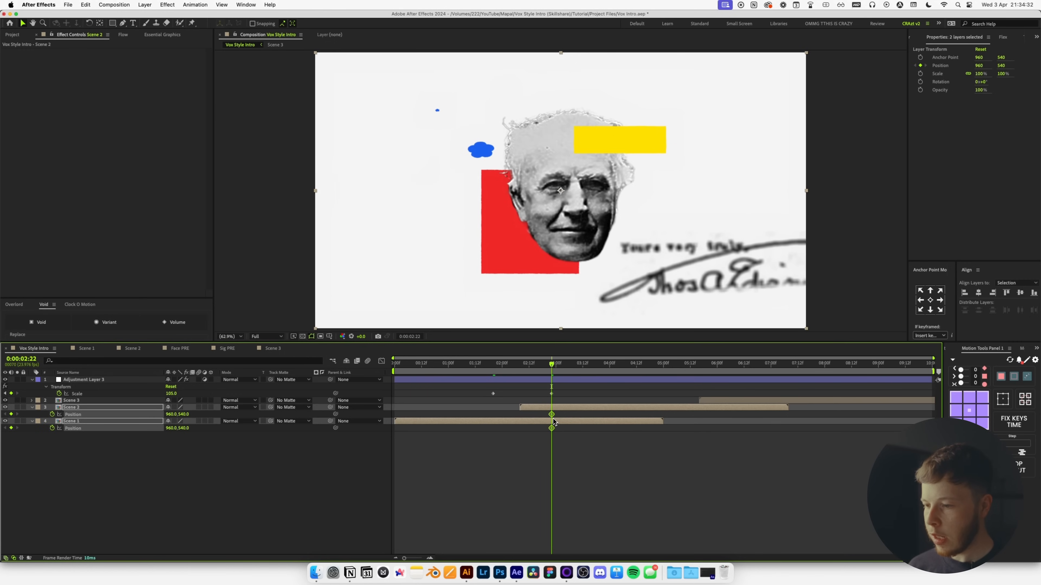
left_click(546, 445)
left_click_drag(521, 415, 500, 430)
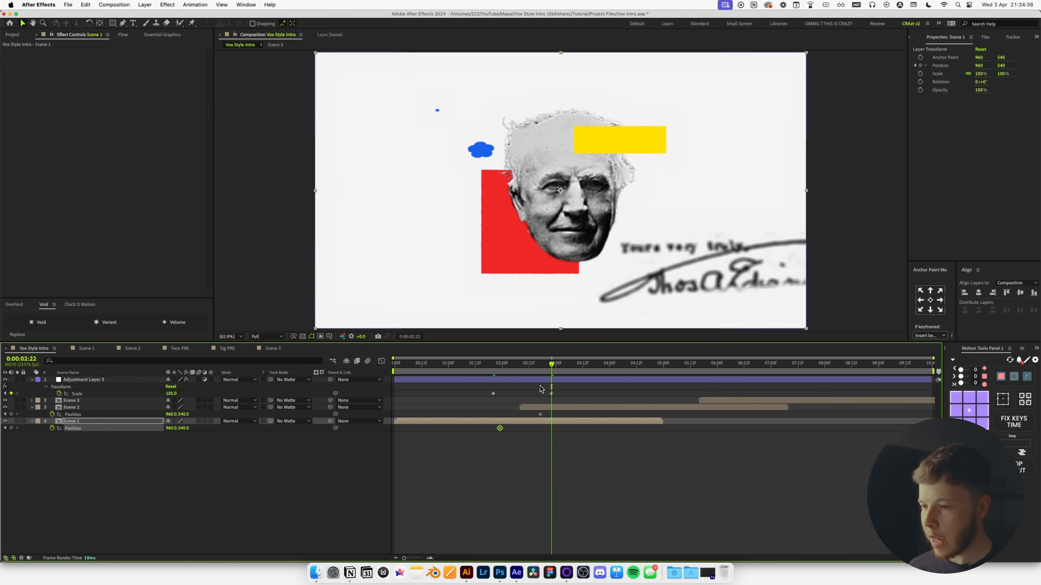
Offset Scene 2 to X 908 and Scene 1 to X 1001, moving Scene 1's keyframe to about 02:15.
key("shift+Page_Up")
left_click(536, 407)
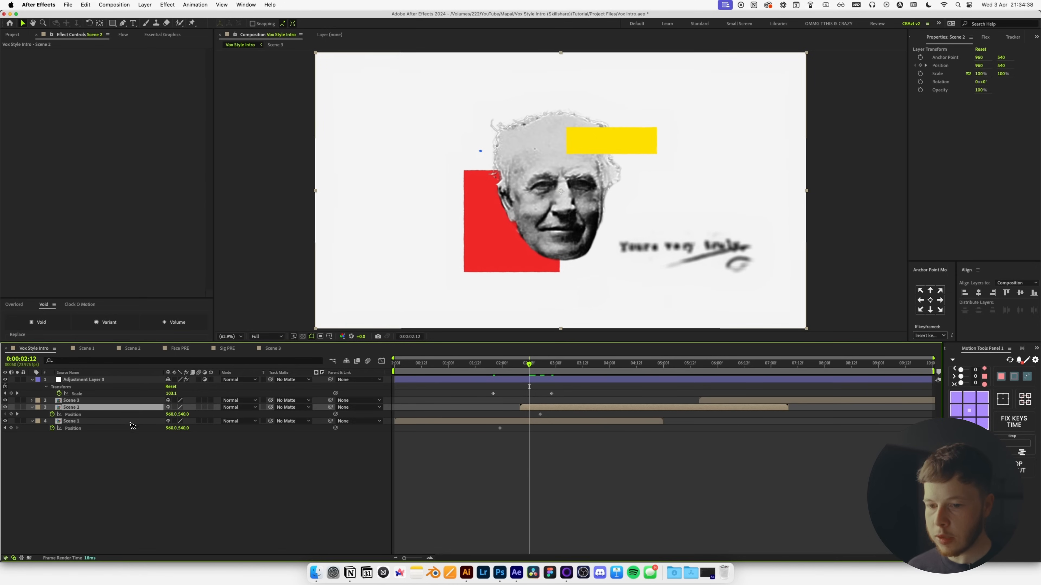
mouse_move(169, 414)
left_mouse_down()
mouse_move(145, 414)
mouse_move(161, 418)
left_mouse_up()
left_click_drag(532, 365, 516, 369)
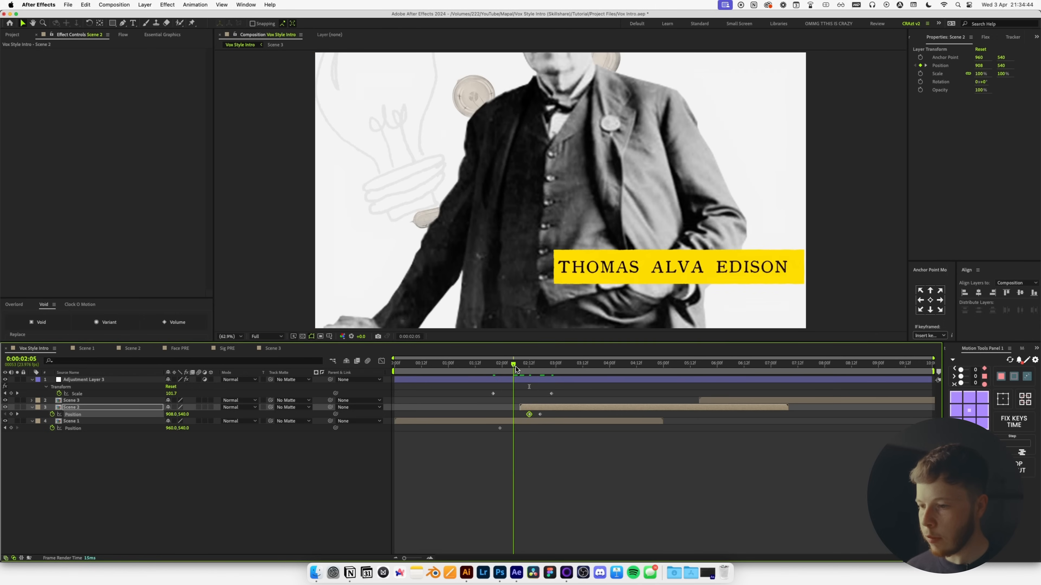
left_click_drag(170, 430, 186, 430)
left_click(576, 441)
mouse_move(514, 429)
left_mouse_down()
mouse_move(540, 428)
mouse_move(503, 416)
left_mouse_up()
Apply the SexySpeed easing curve to all four Position keyframes.
left_click_drag(572, 447, 488, 411)
left_click(123, 35)
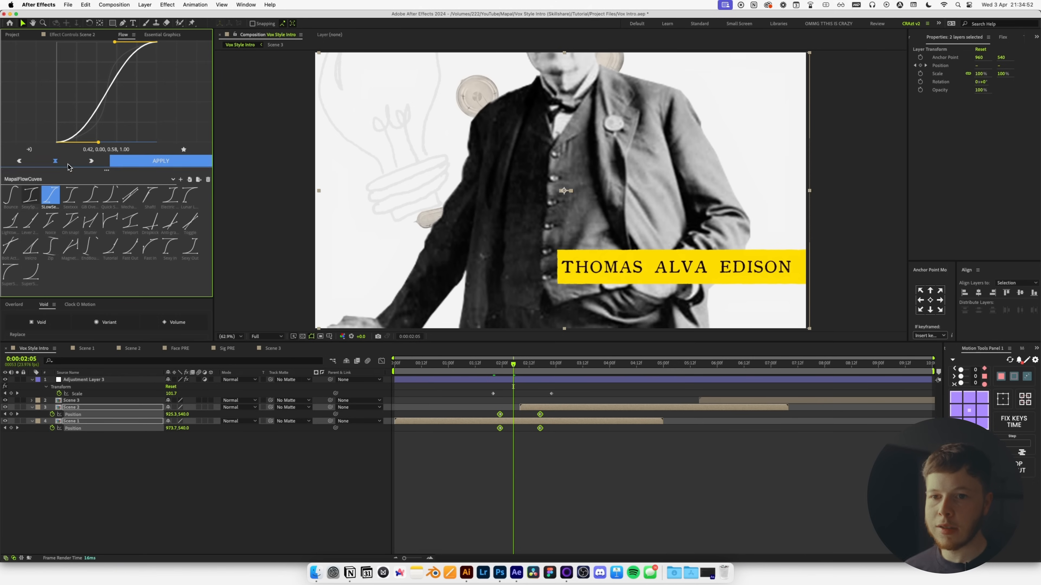
left_click(29, 195)
left_click(192, 162)
left_click(79, 446)
Copy the artboard layer from Scene 1 and paste it into Vox Style Intro.
left_click(88, 421)
double_click(88, 421)
left_click(76, 436)
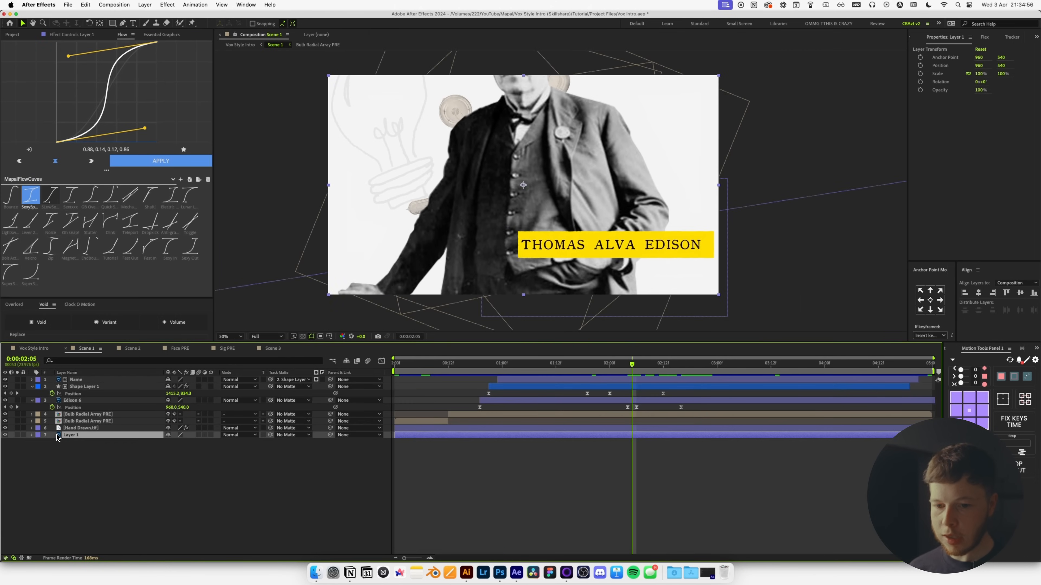
key("super+c")
left_click(34, 348)
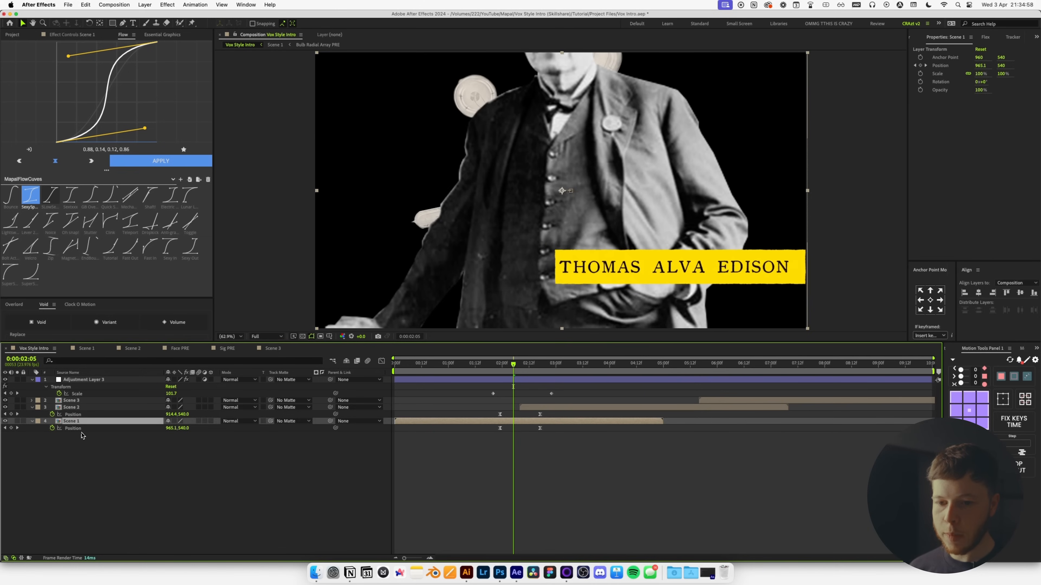
key("super+v")
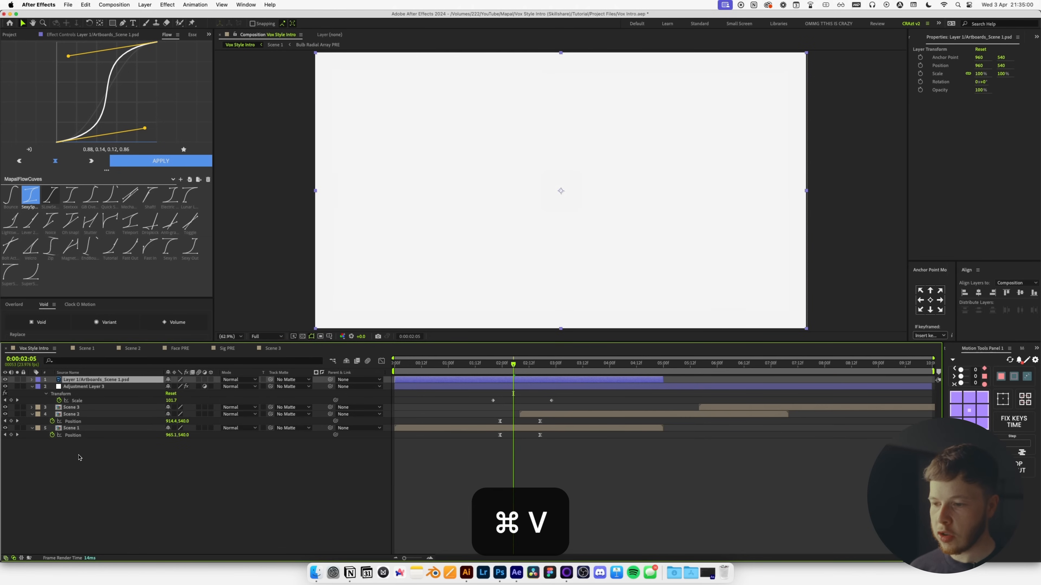
Send the artboard layer to the bottom and nudge the first zoom Scale keyframe later.
left_click_drag(82, 380, 73, 459)
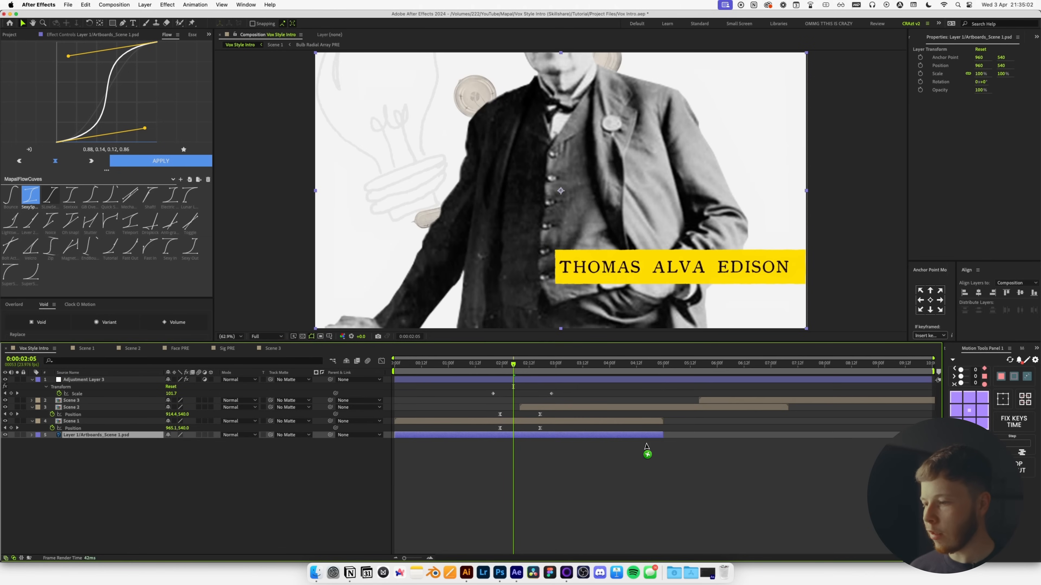
double_click(537, 408)
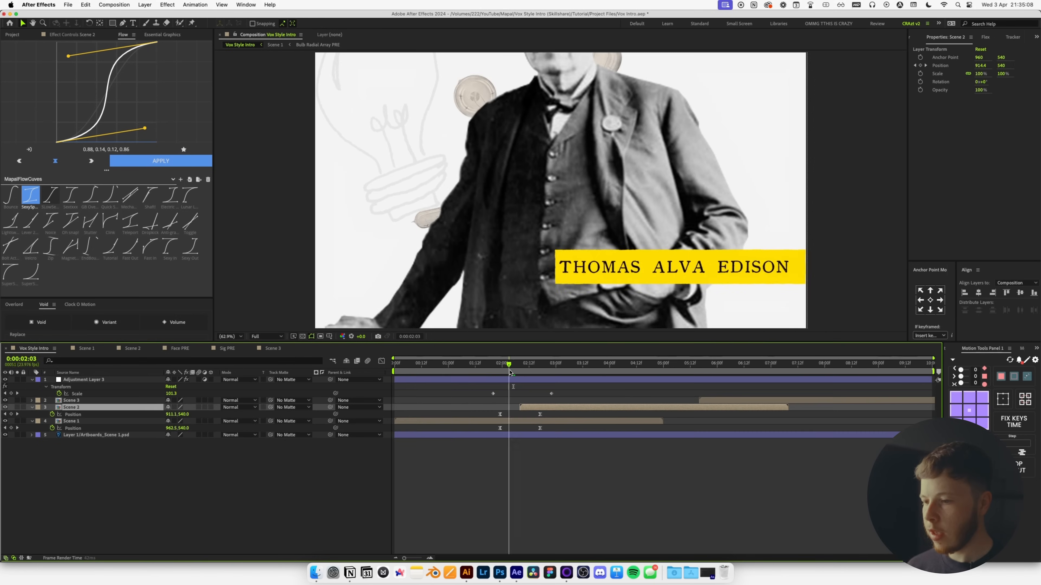
left_click_drag(493, 394, 500, 395)
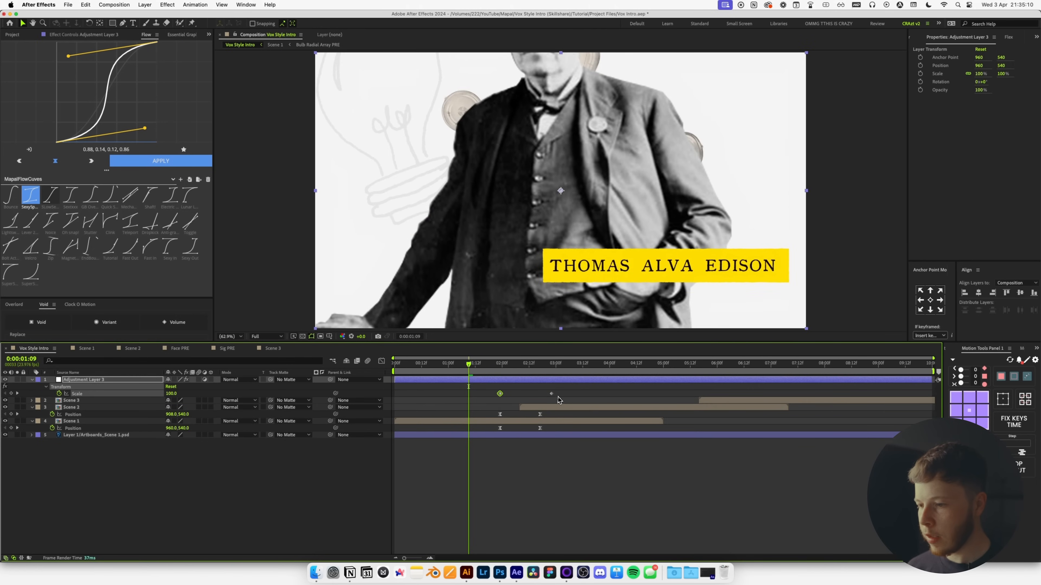
Apply the eased curve to both adjustment-layer Scale keyframes and preview.
left_click_drag(564, 396, 437, 367)
left_click(172, 160)
left_click(495, 450)
key("space")
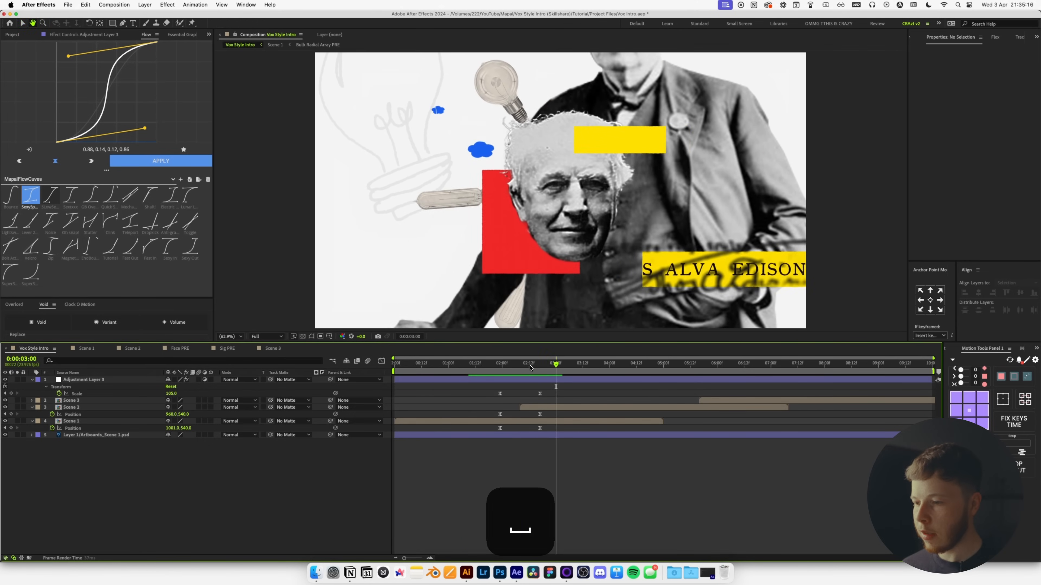
Preview the animation again from about 2:08, removing an accidental Scene 1 duplicate.
left_click_drag(530, 367, 523, 374)
left_click(523, 422)
key("super+d")
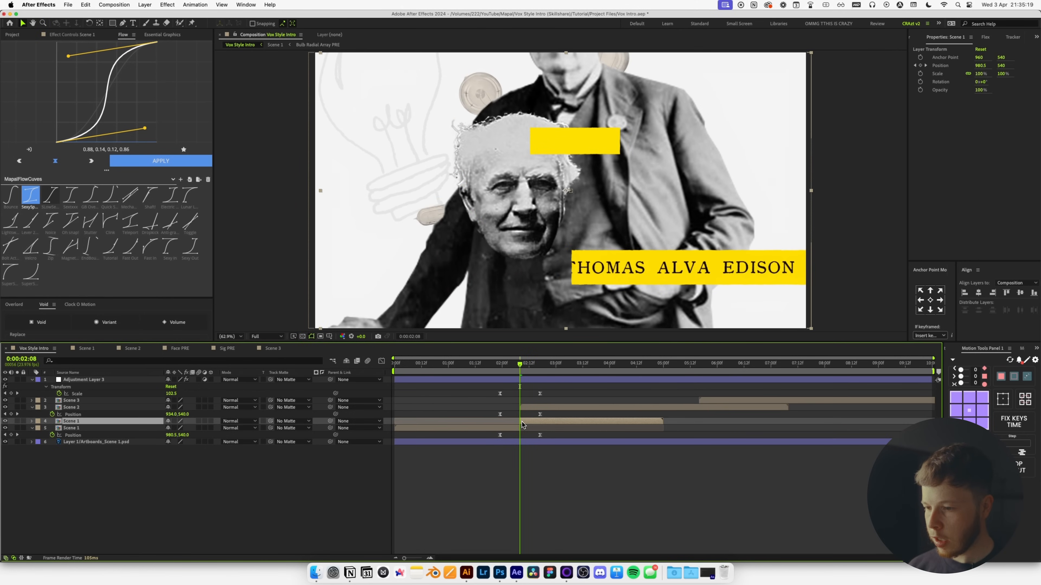
key("BackSpace")
key("space")
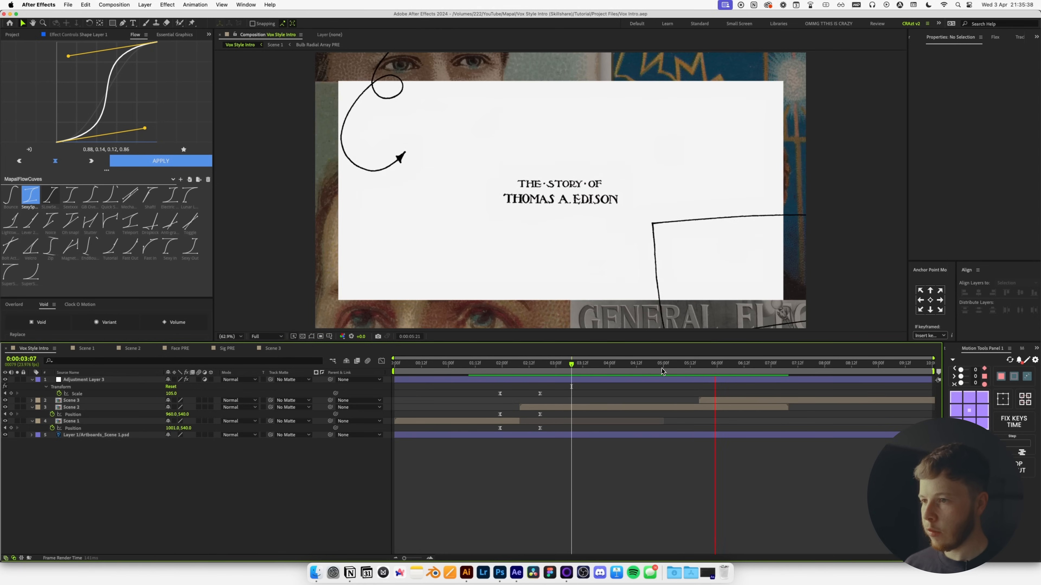
At about 5:21, scale Scene 3 up to about 130%.
key("space")
left_click_drag(678, 367, 720, 369)
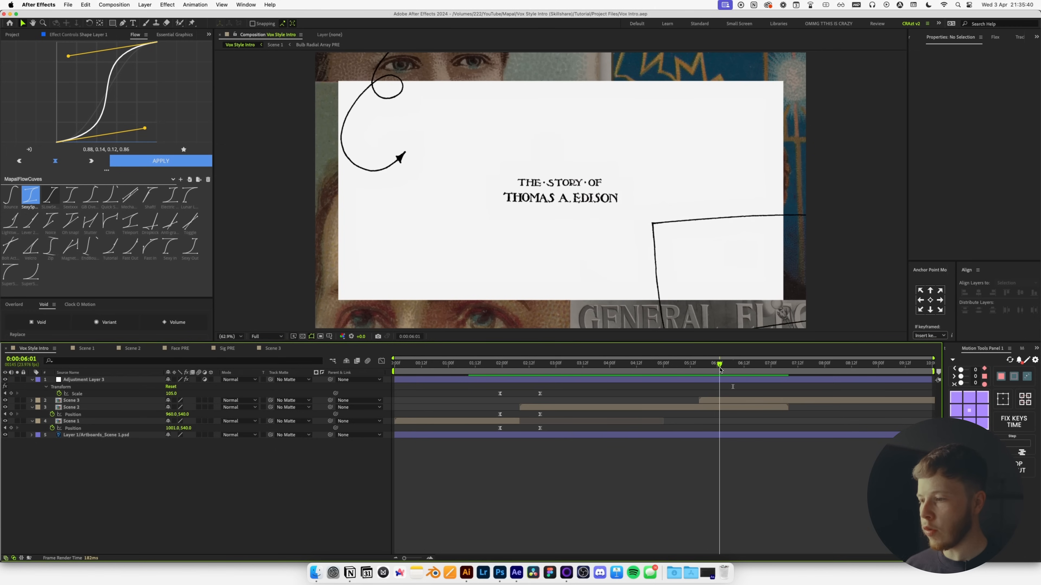
left_click(707, 401)
key("s")
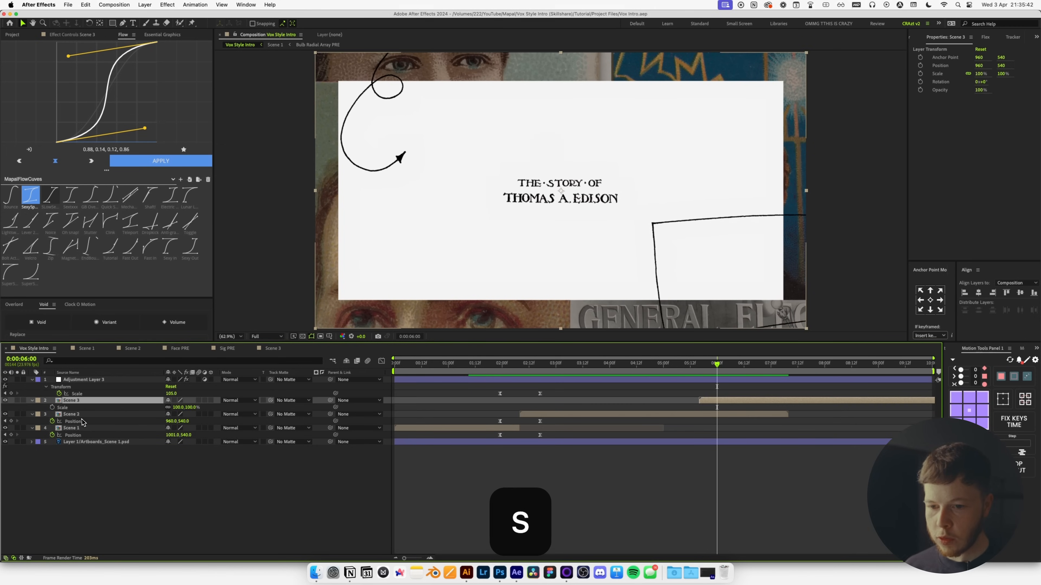
left_click_drag(175, 411, 189, 410)
At about 7:12, keyframe Scene 3's scale at 100%.
left_click_drag(717, 372, 768, 372)
left_click_drag(787, 370, 808, 372)
left_click_drag(177, 410, 167, 412)
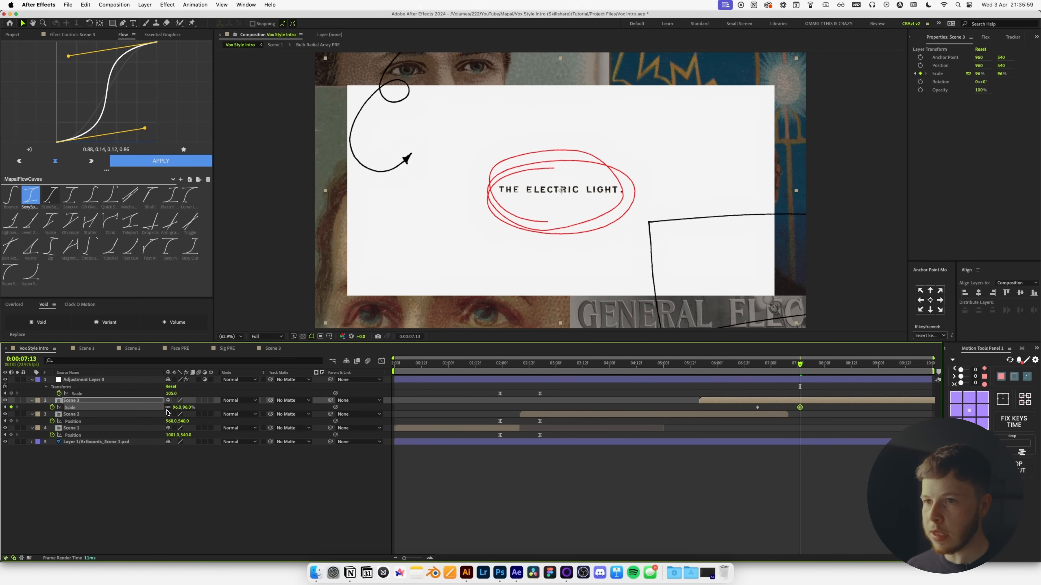
key("Return")
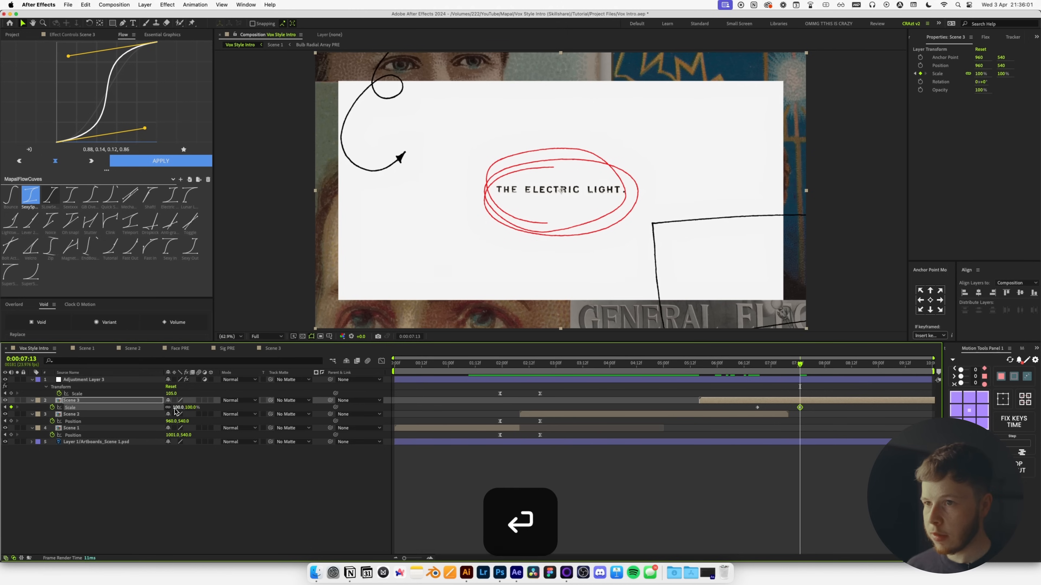
Ease both Scene 3 scale keyframes, preview, and undo an accidental adjustment layer move.
left_click_drag(851, 411, 724, 428)
left_click(154, 161)
left_click(748, 366)
key("space")
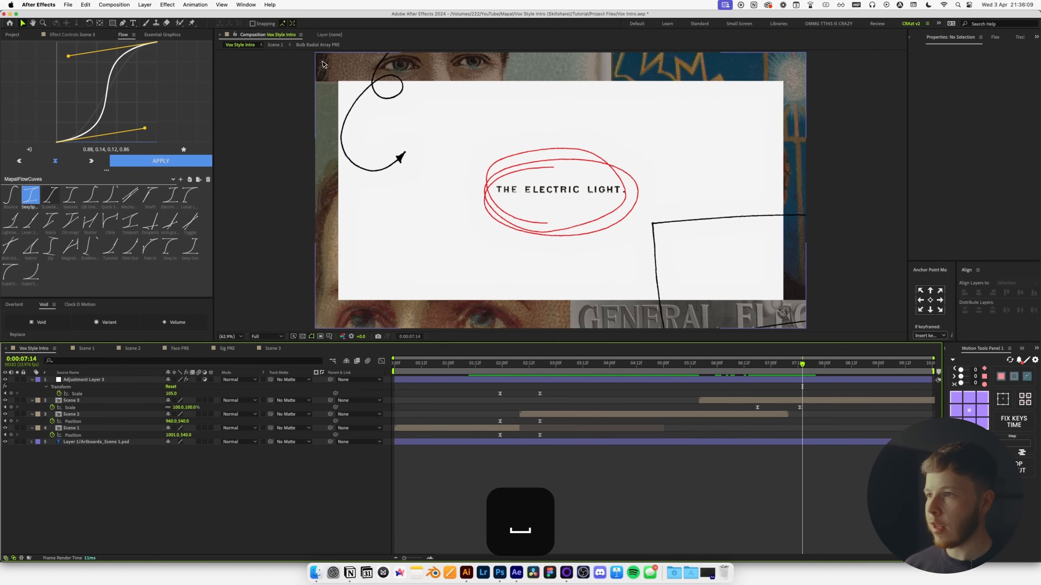
left_click_drag(720, 364, 673, 392)
key("super+z")
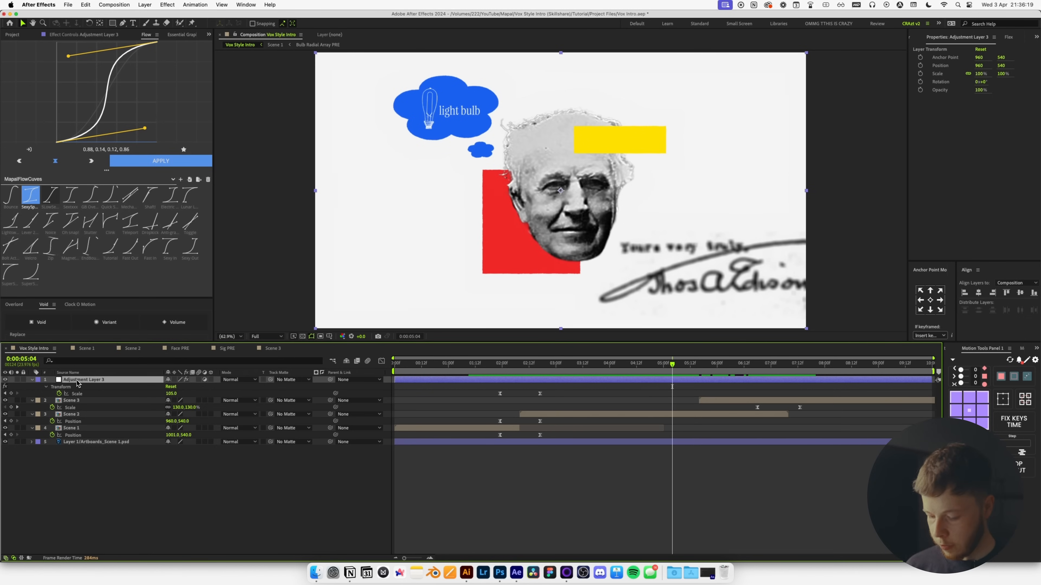
Rename the adjustment layer 'Adj - Zoom' and give it eased Scale keyframes from 105% to 110%.
key("Return")
type("Adj - Zoom")
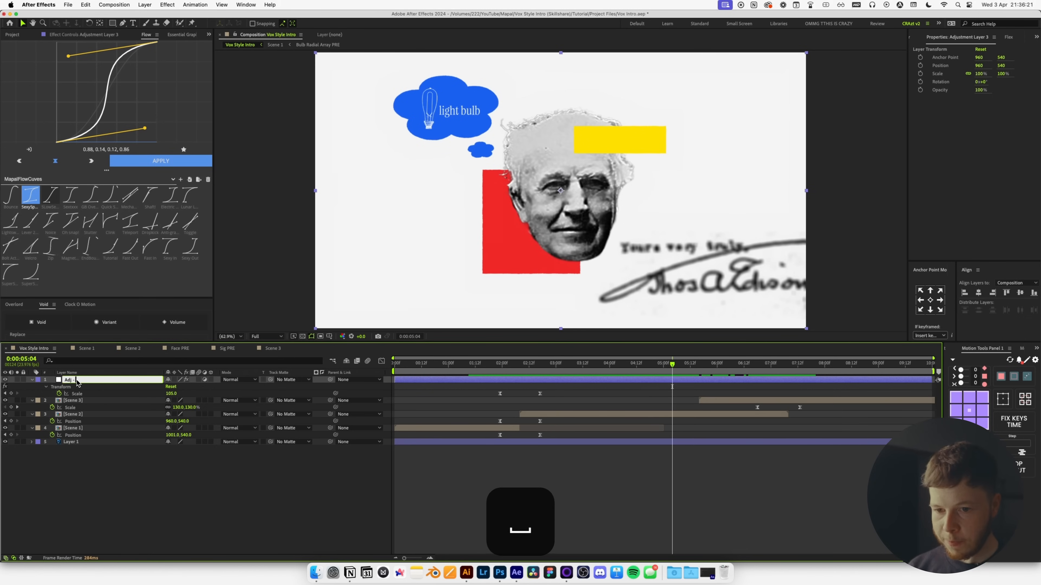
key("Return")
left_click(11, 394)
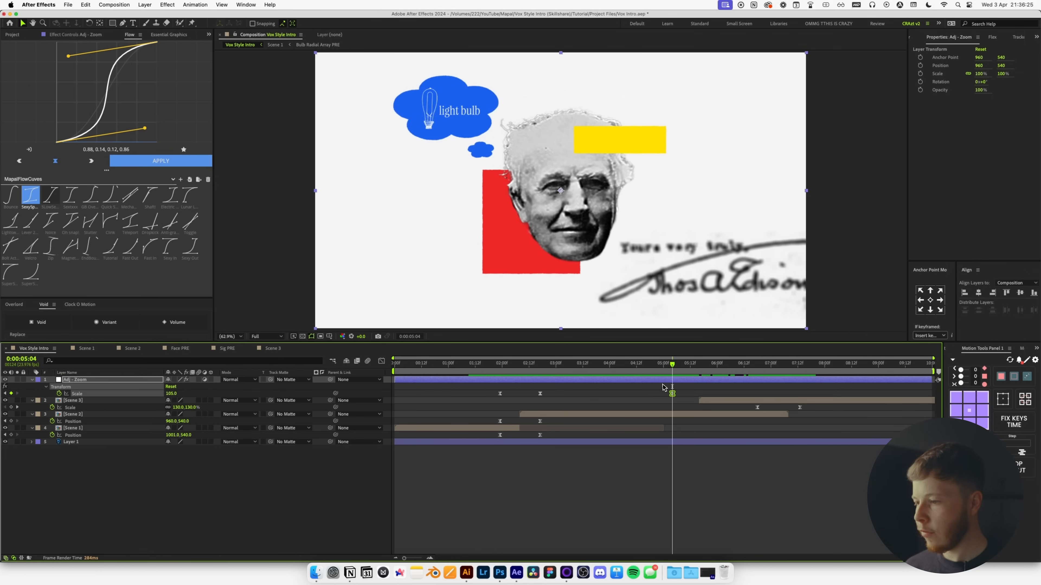
key("space")
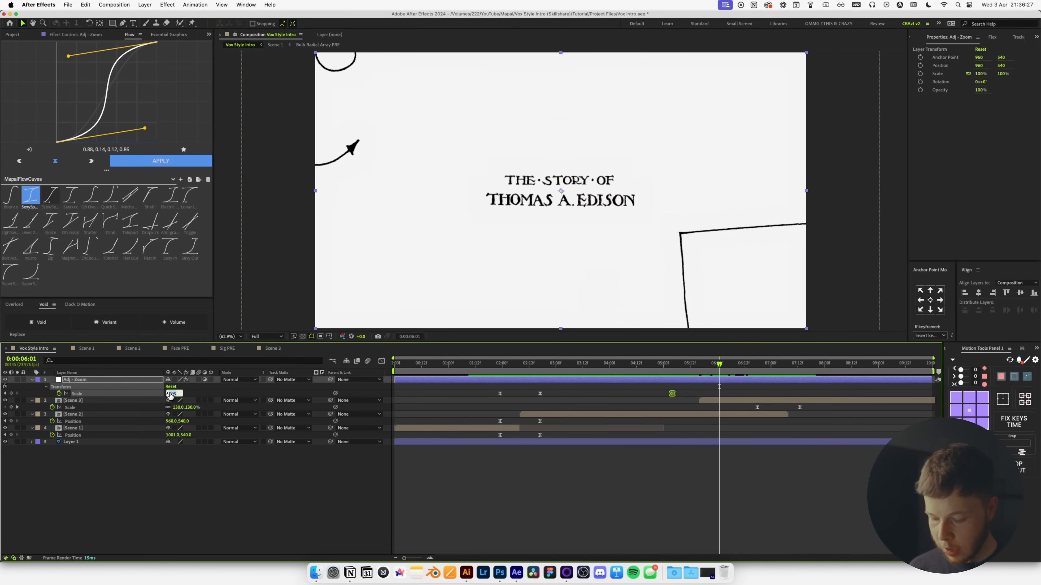
key("Return")
left_click_drag(733, 386, 661, 397)
left_click(155, 159)
Preview the zoom, then shift Scene 3's scale keyframes earlier to about 6:01.
left_click_drag(688, 364, 656, 364)
left_click(724, 505)
key("space")
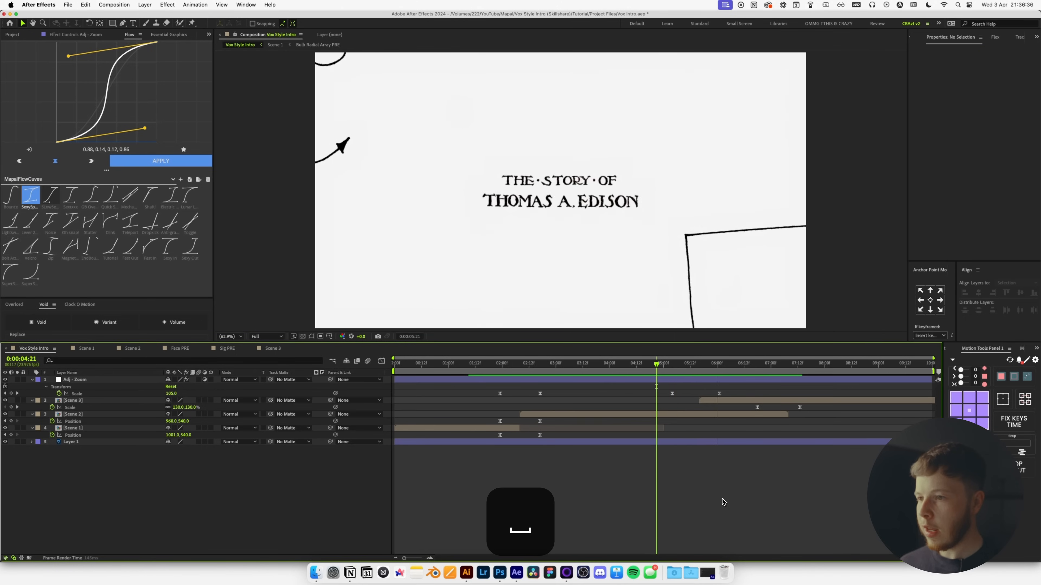
left_click(668, 371)
key("space")
left_click(670, 368)
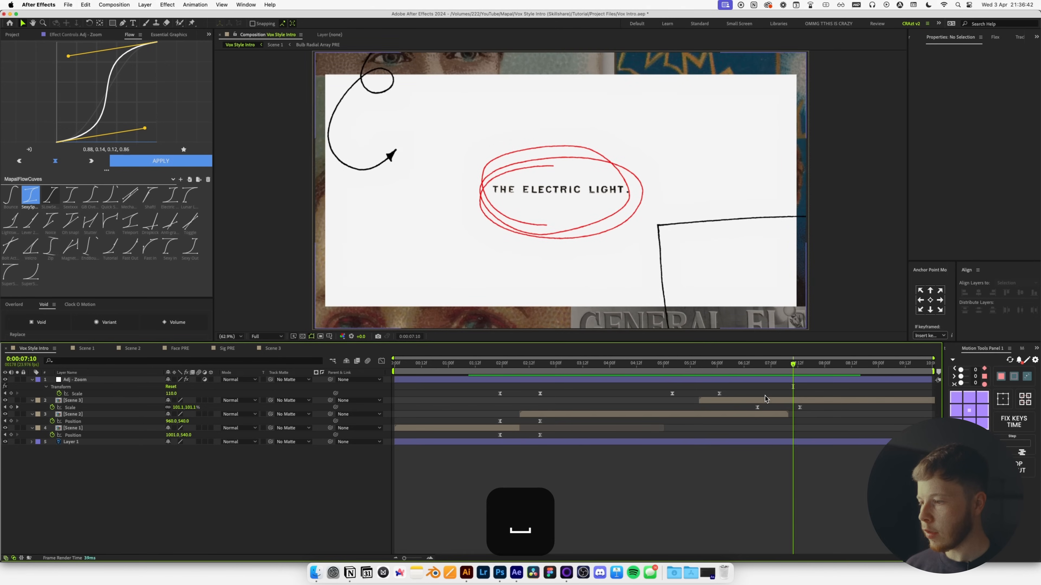
mouse_move(746, 369)
left_mouse_down()
mouse_move(718, 376)
mouse_move(736, 374)
left_mouse_up()
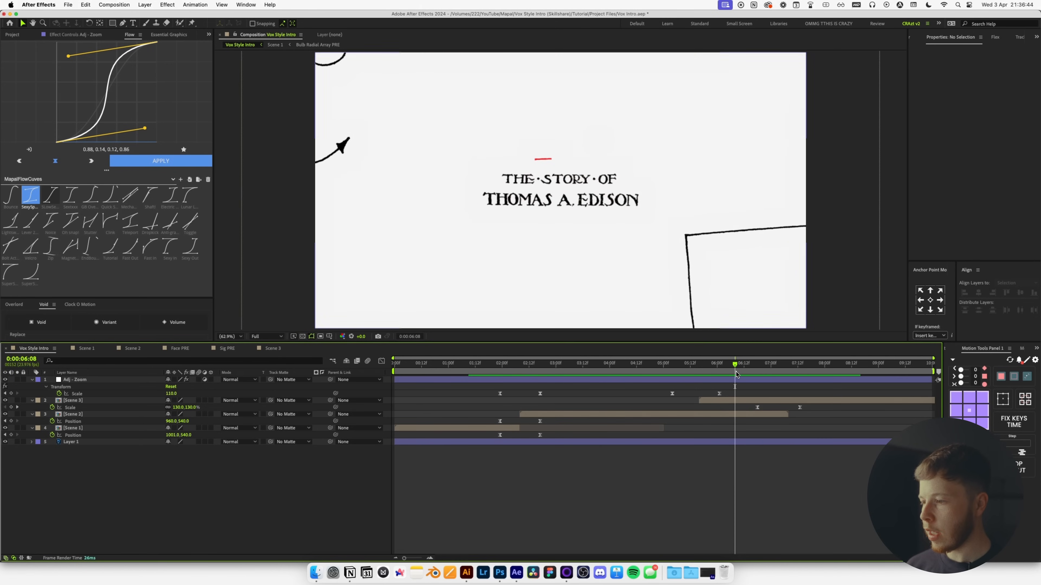
left_click_drag(810, 405, 722, 417)
Preview the retimed animation between about 5:04 and 6:21.
left_click(684, 374)
key("space")
key("space")
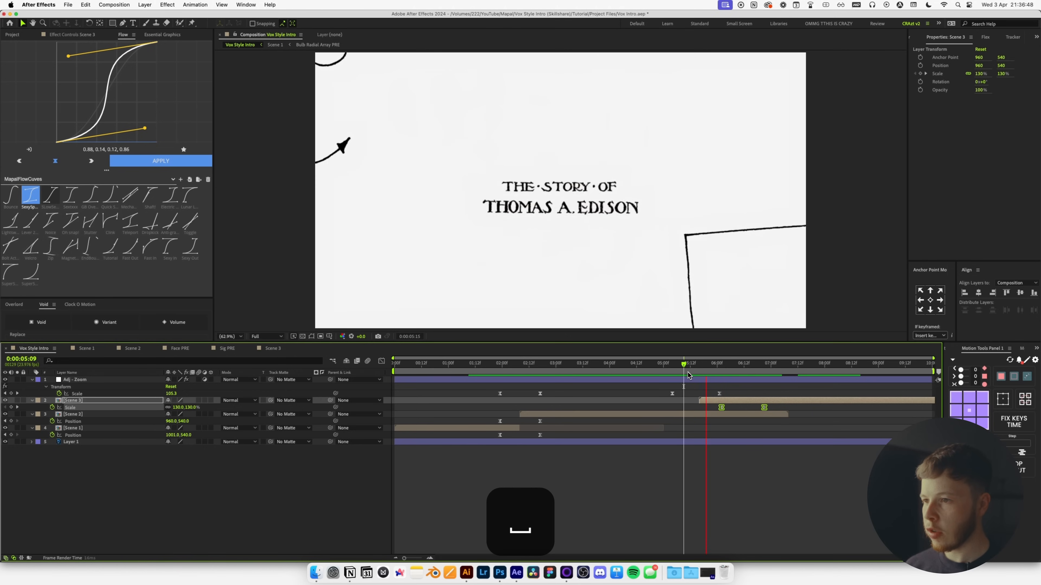
key("space")
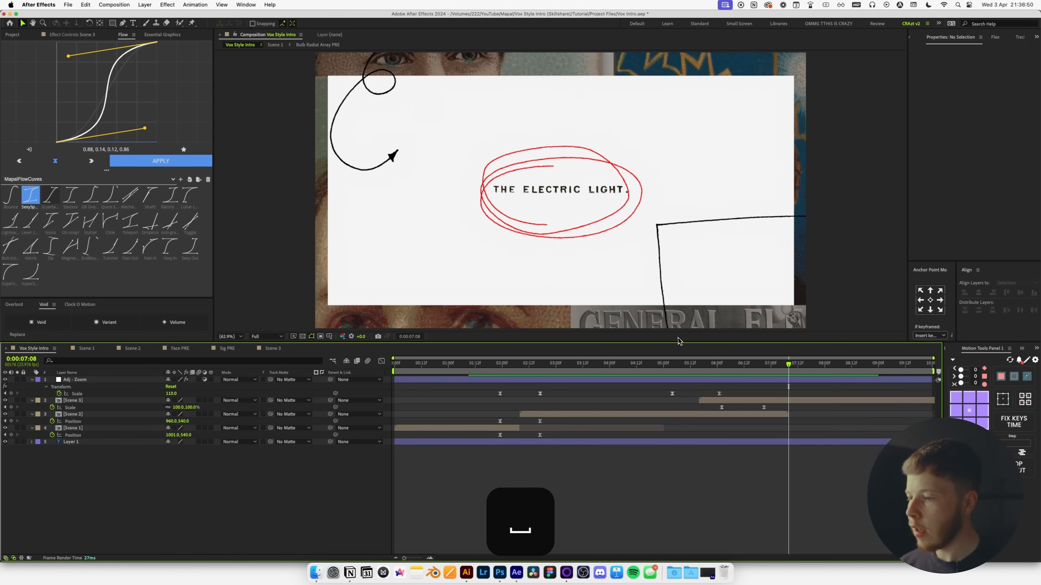
left_click(672, 364)
key("space")
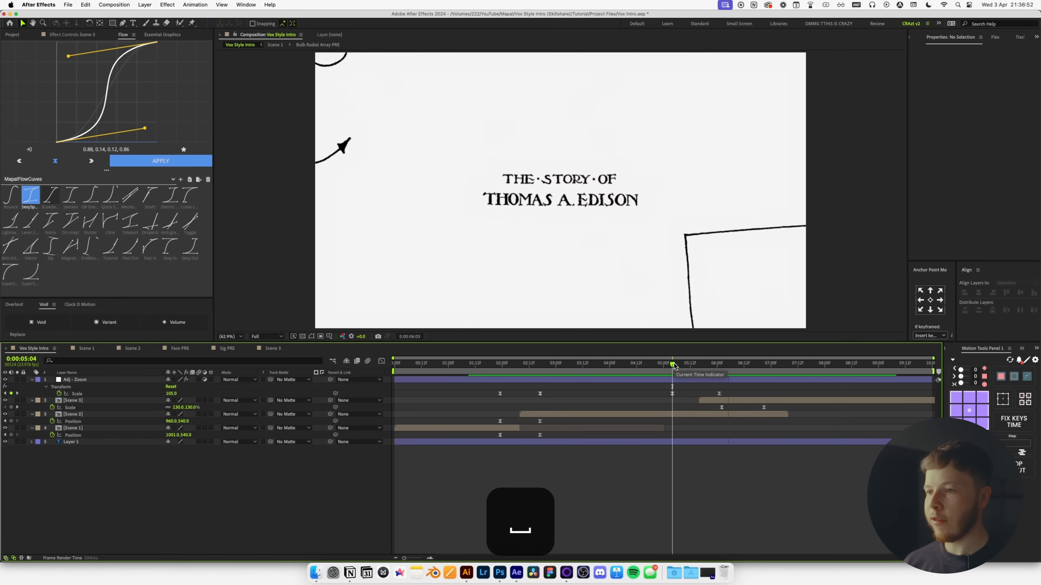
key("space")
key("space")
left_click(764, 364)
Key Scene 3's scale down to 91% and add a new adjustment layer on top.
left_click(743, 401)
left_click_drag(183, 408, 176, 415)
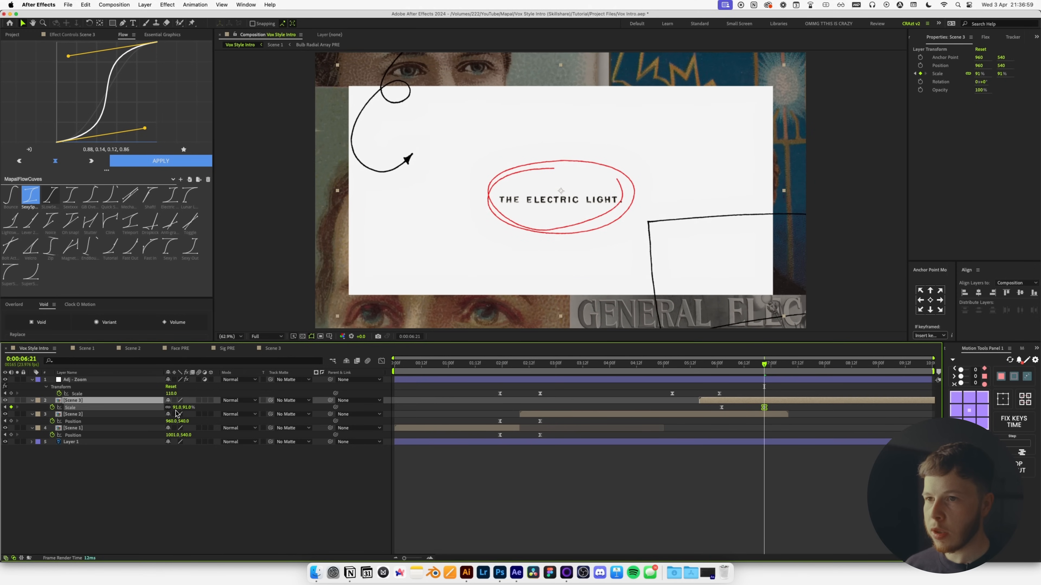
left_click(686, 490)
key("BackSpace")
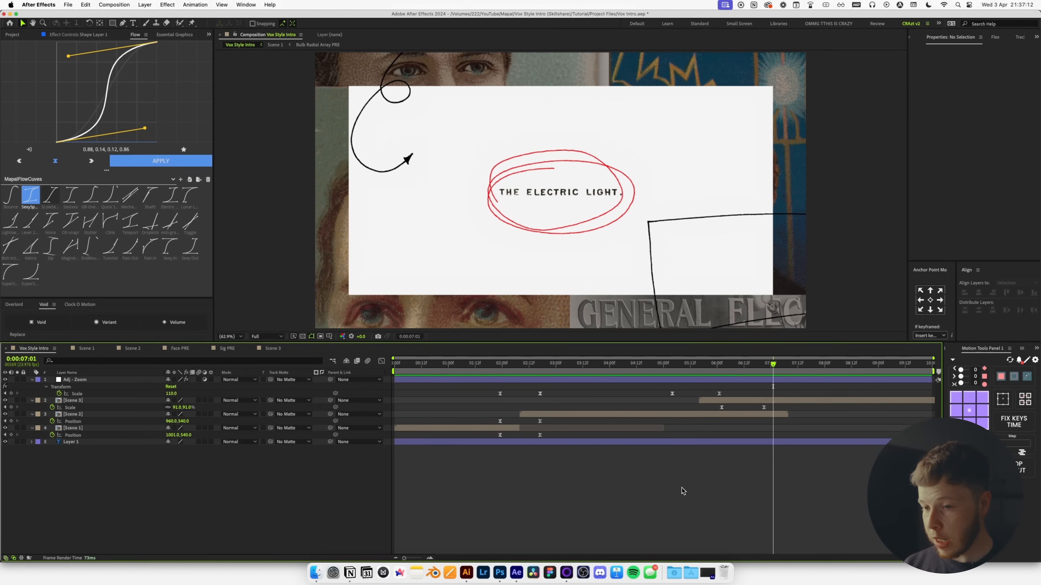
key("super+alt+y")
key("Return")
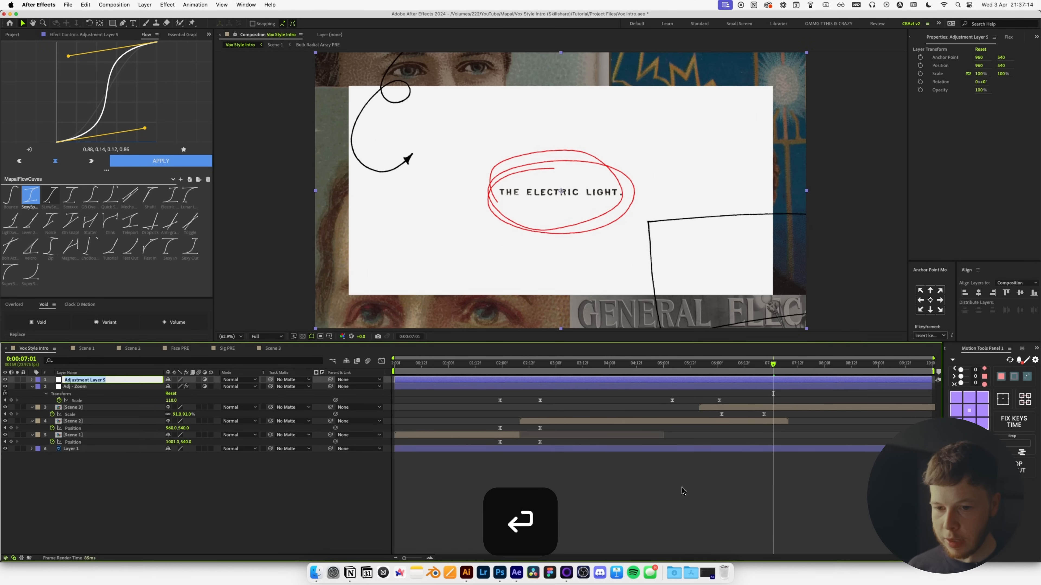
Name the new layer 'Adj - Posterize time' and apply Posterize Time at 12 fps.
type("Adj - ")
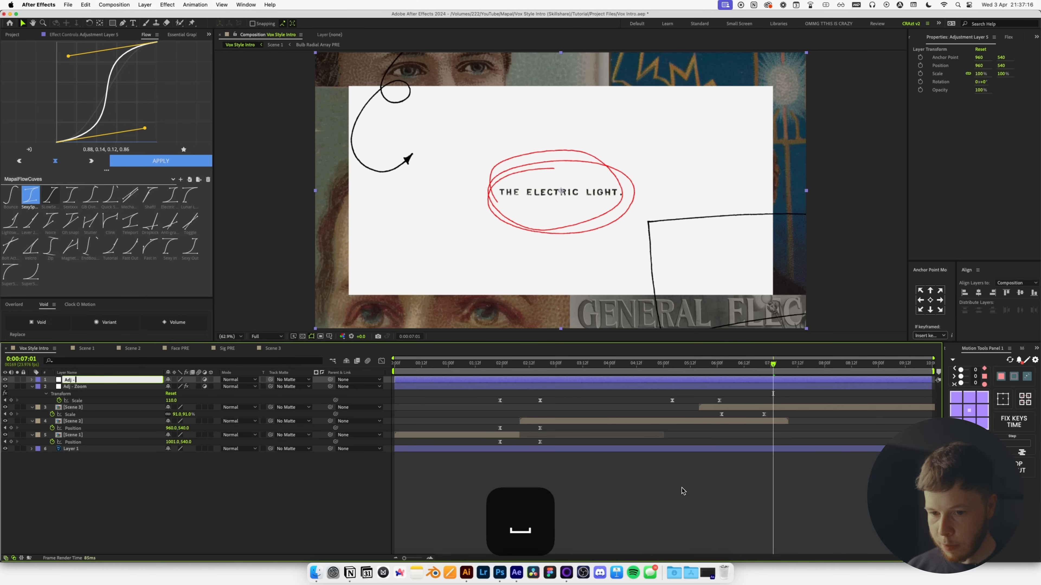
type("Posterize time")
key("Return")
key("ctrl+space")
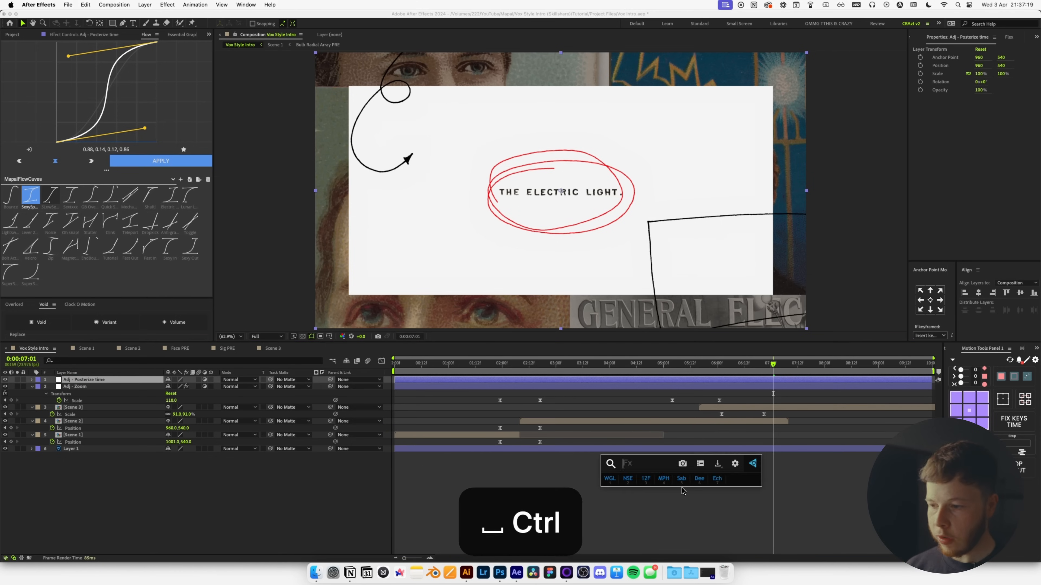
type("post")
key("BackSpace")
key("Return")
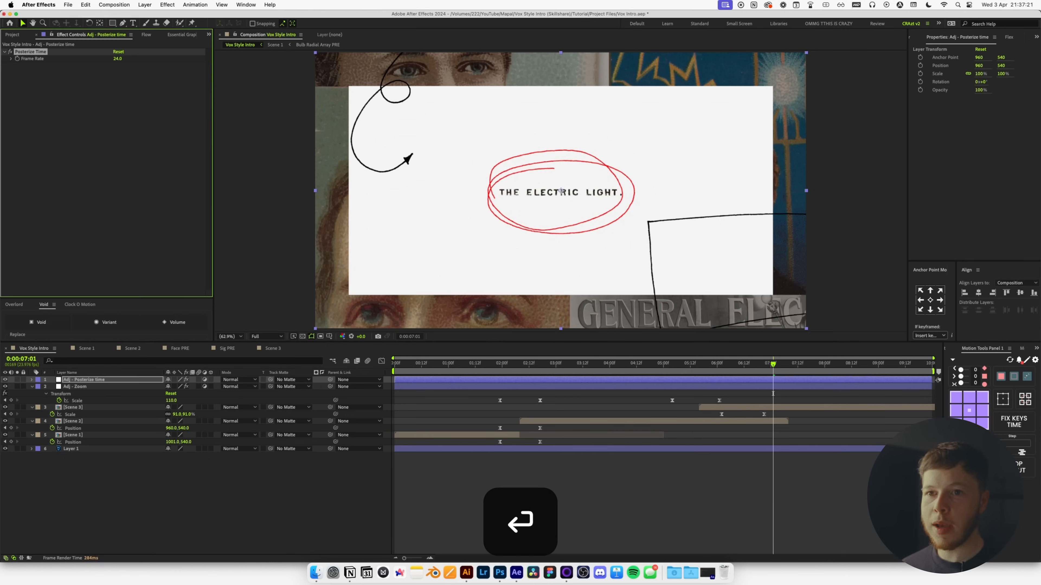
key("Return")
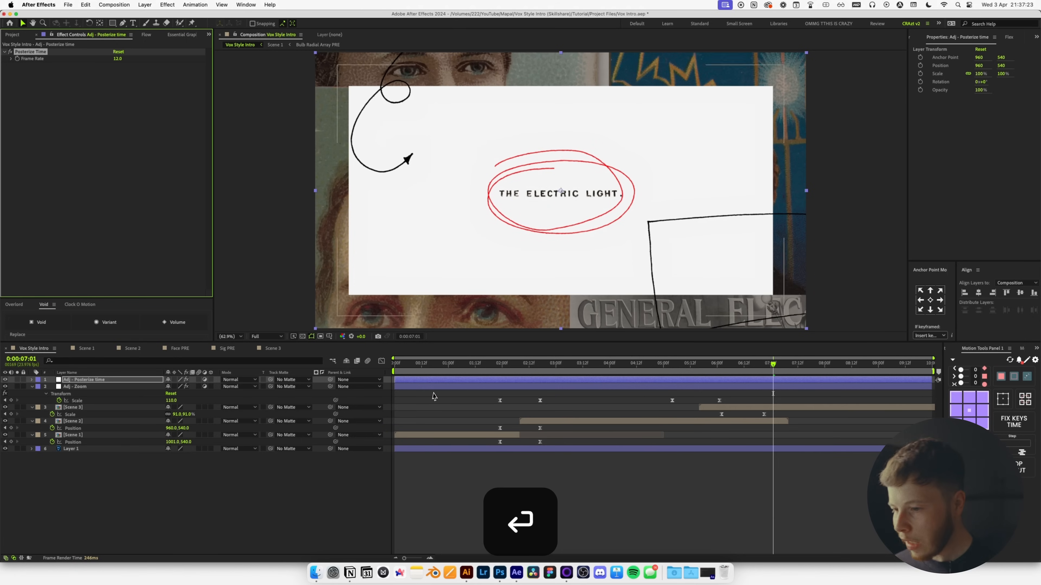
Preview the choppy intro from 0:00:01:13, then select the Adj - Zoom layer.
left_click(485, 488)
left_click(478, 367)
key("space")
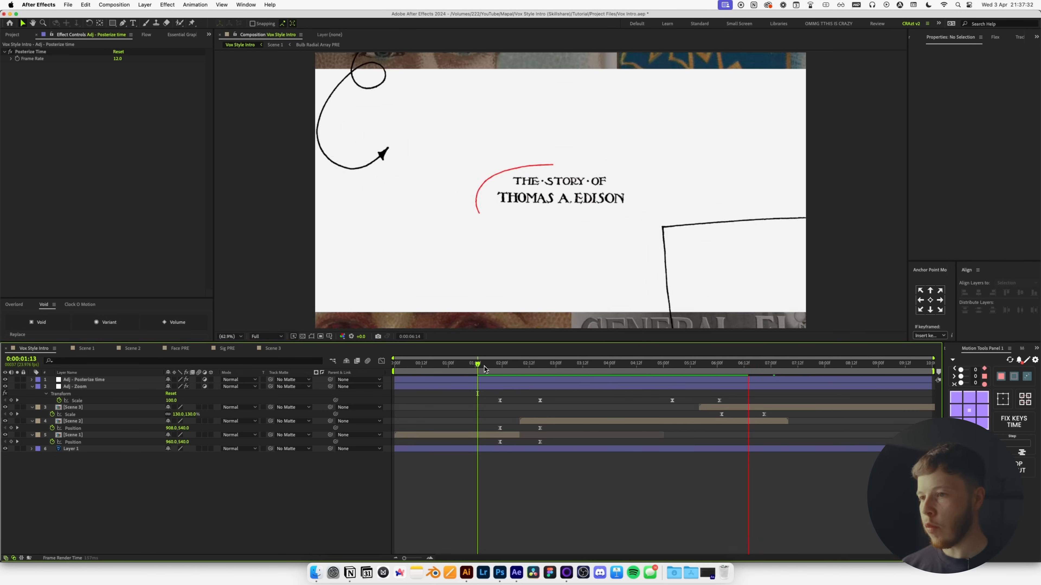
key("space")
left_click(80, 388)
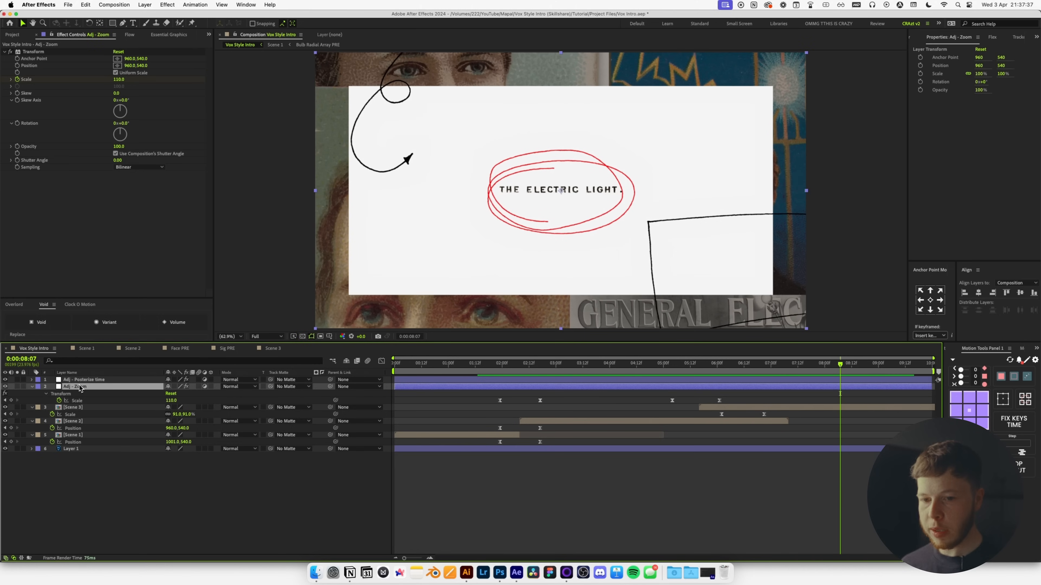
Create a mid-grey 808080 solid named Grain.
key("super+y")
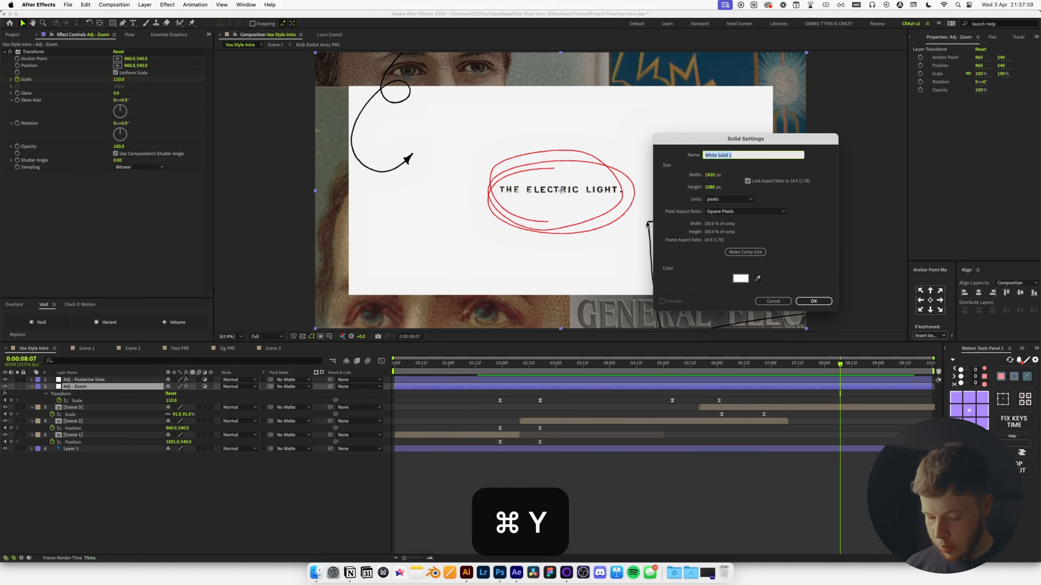
type("Grain")
left_click(738, 279)
type("808080")
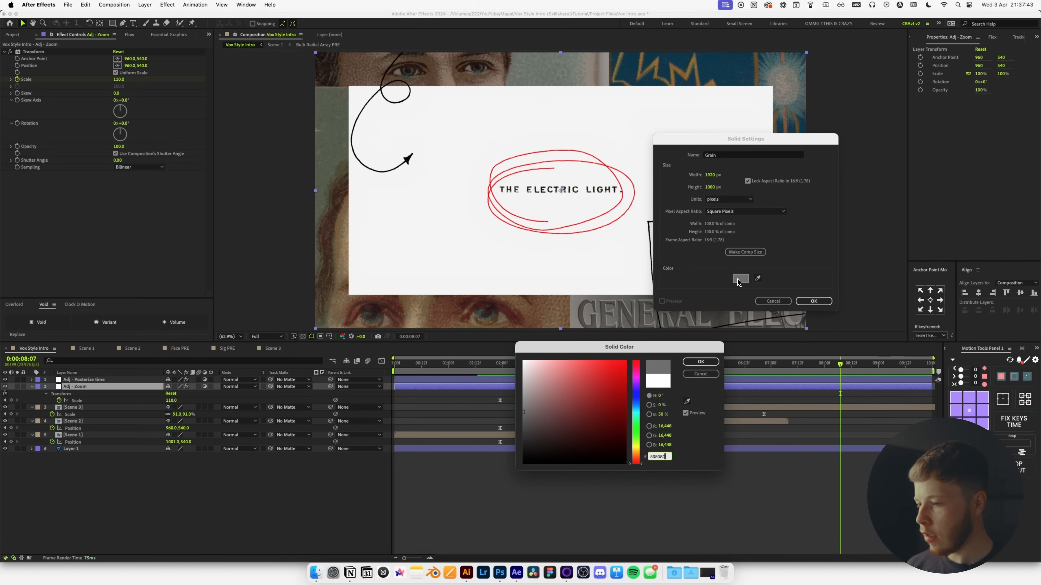
key("Return")
Apply Add Grain in Final Output with the Kodak Vision 800T preset, size and softness 1.5.
key("Return")
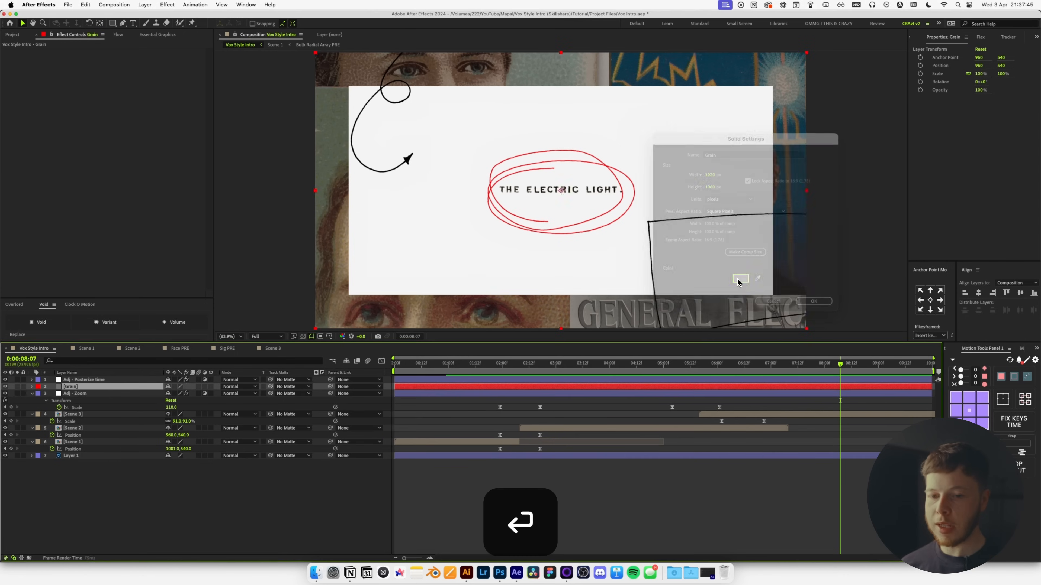
key("ctrl+space")
type("add")
key("Return")
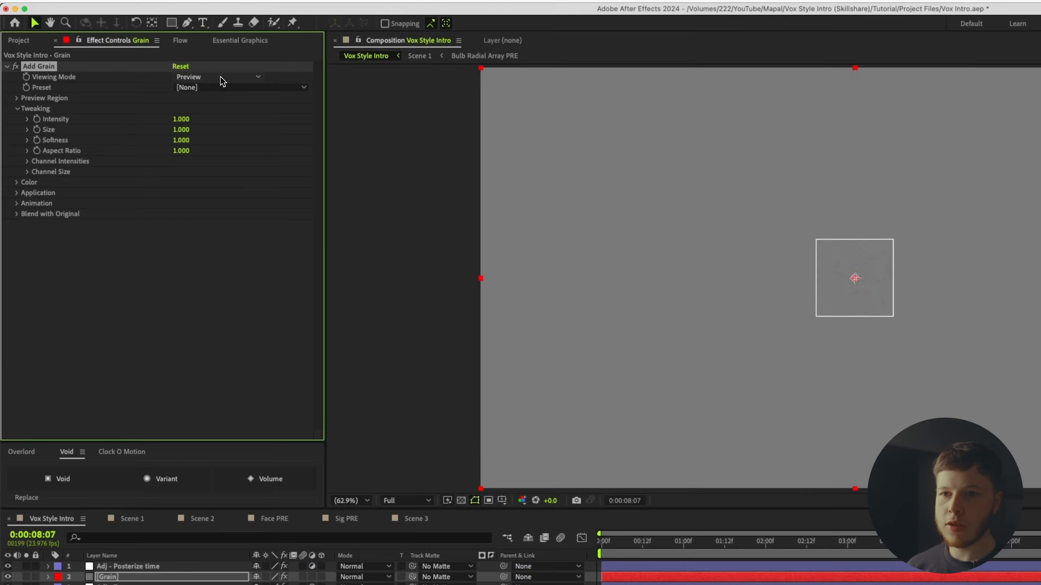
left_click(139, 59)
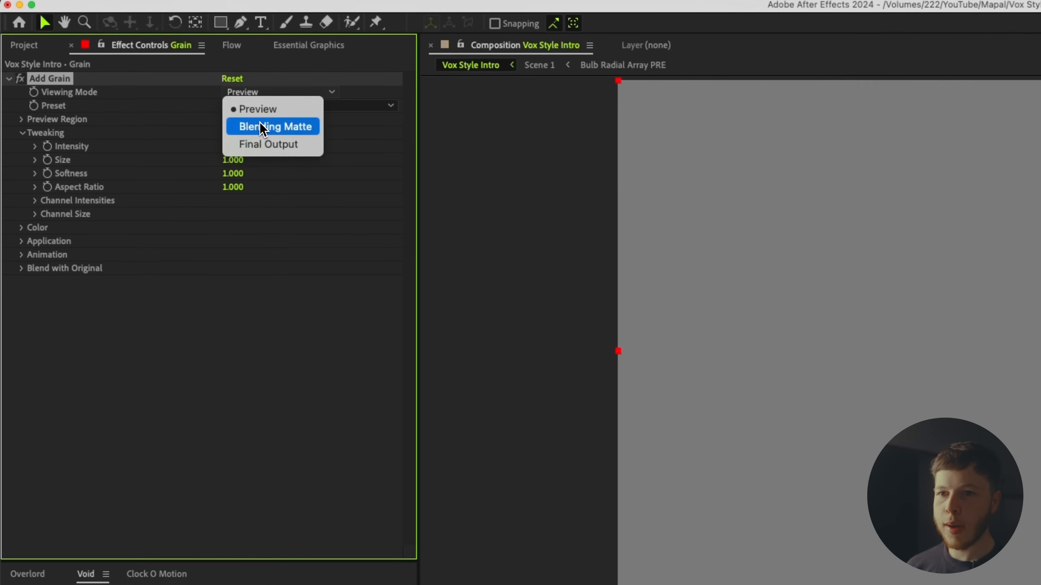
left_click(140, 84)
left_click(137, 65)
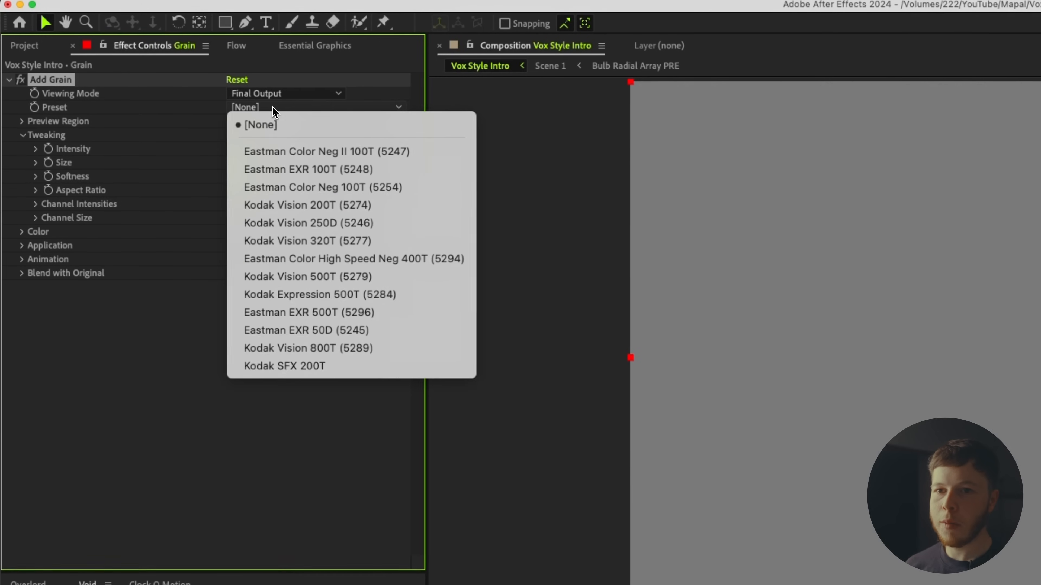
left_click(315, 349)
type("1.5")
key("Tab")
type("1.5")
key("Return")
Desaturate the grain with Tint and precompose it as 'Grain PRE' with all attributes moved.
key("ctrl+space")
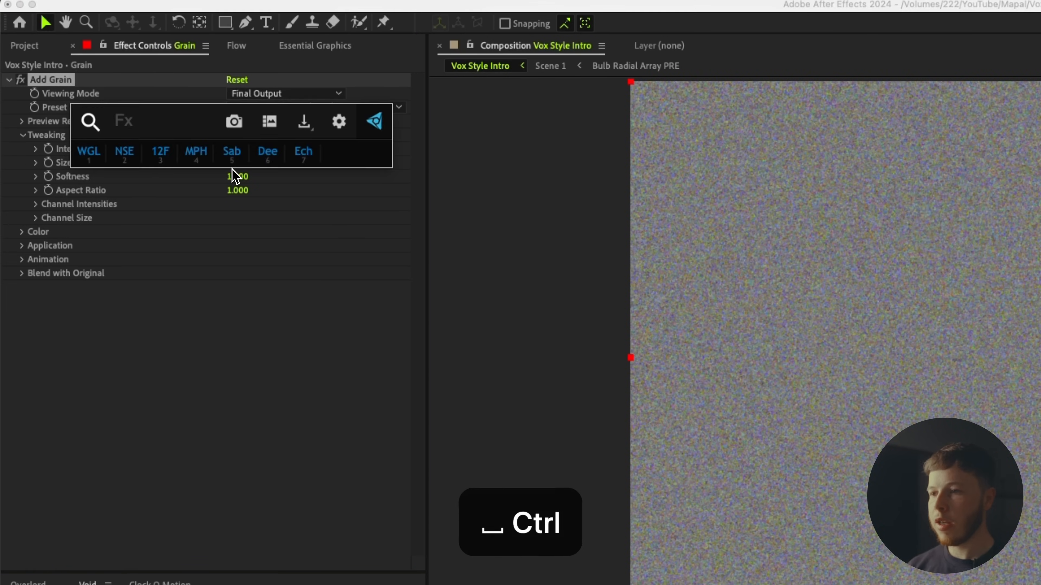
type("tint")
key("Return")
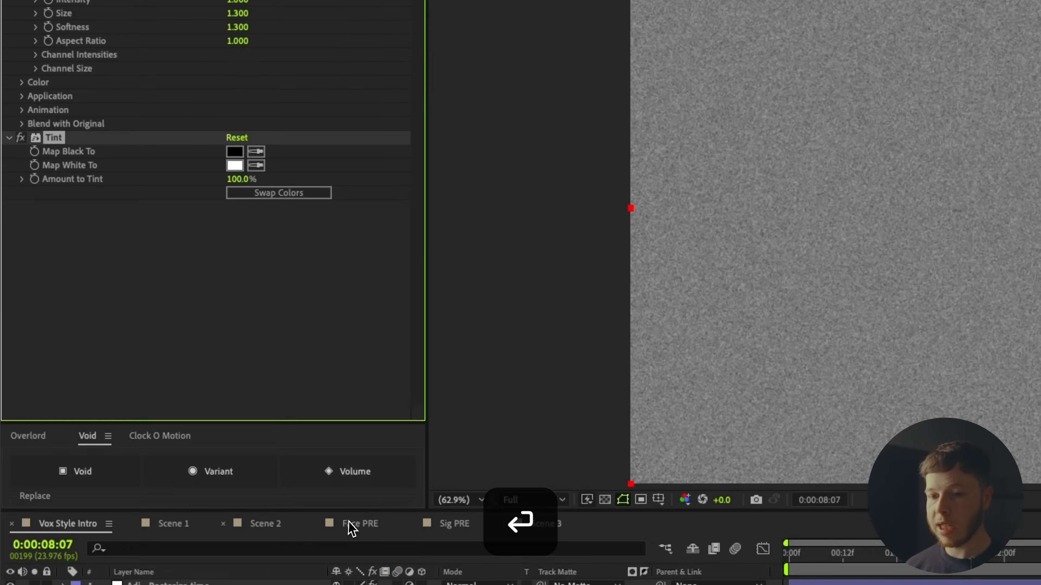
key("super+shift+c")
type("Grain PRE")
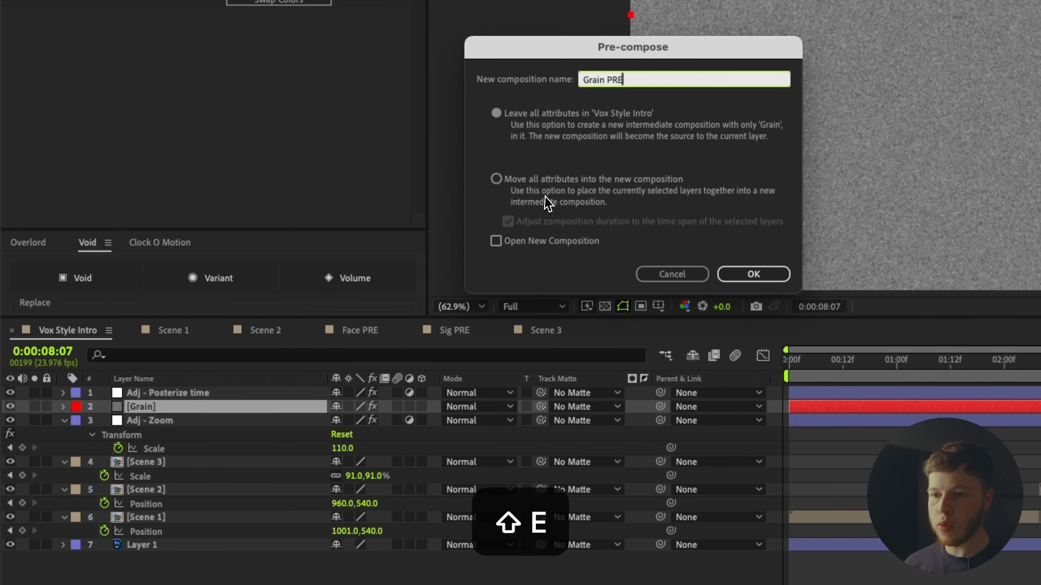
left_click(546, 183)
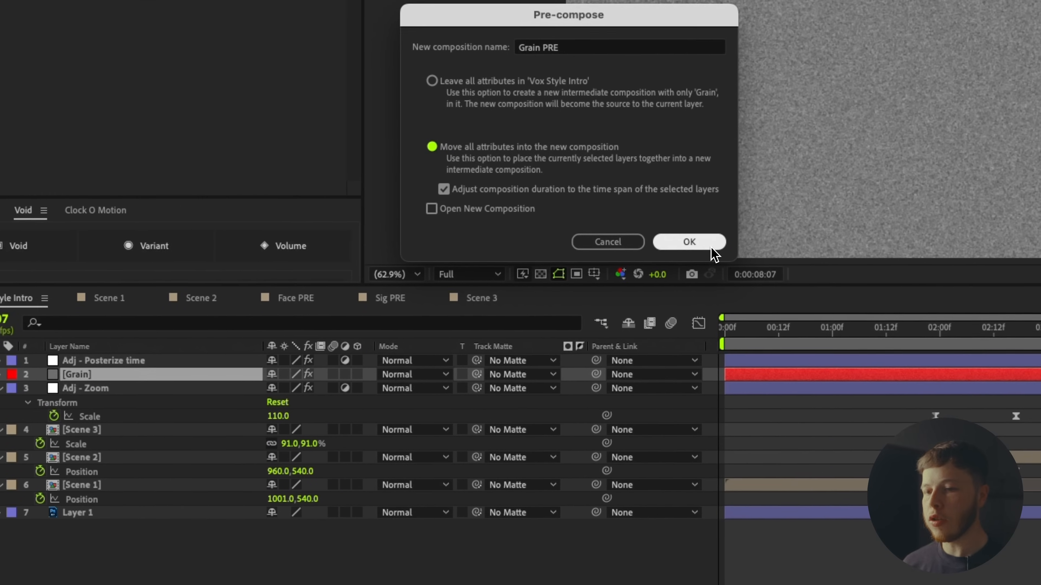
left_click(770, 277)
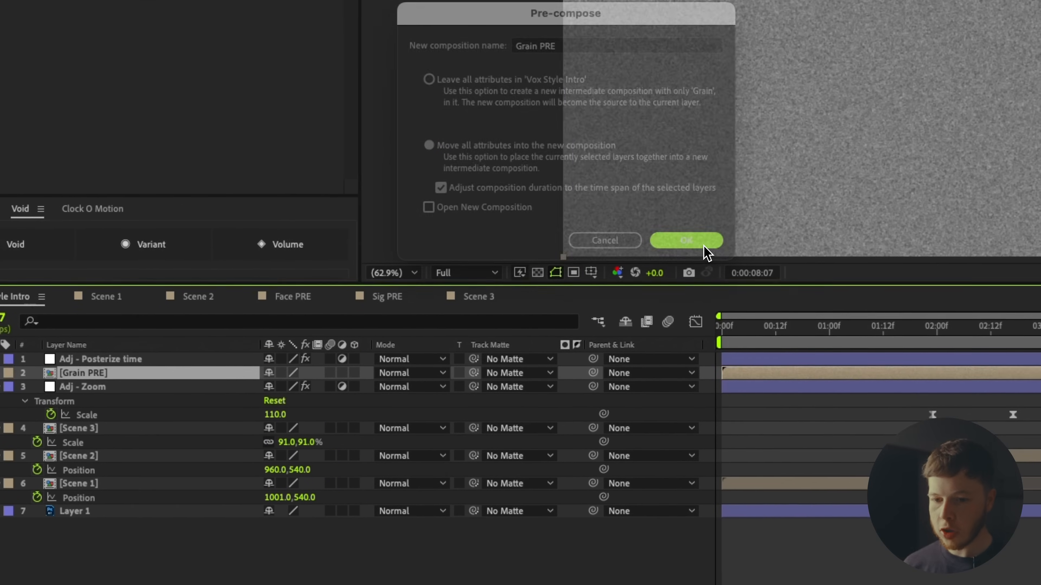
Set Grain PRE's blend mode to Overlay.
left_click(410, 372)
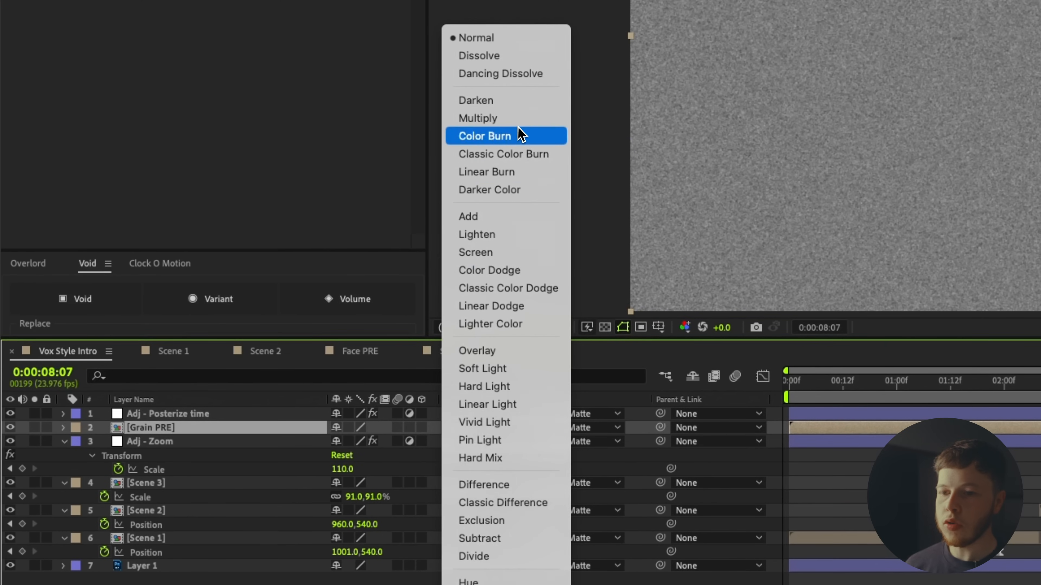
left_click(476, 351)
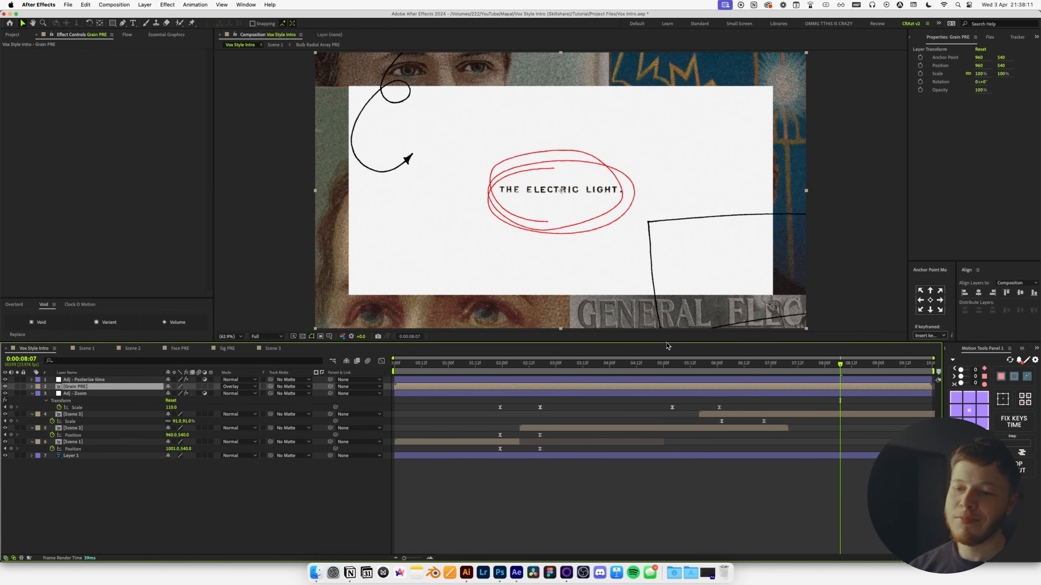
left_click(283, 526)
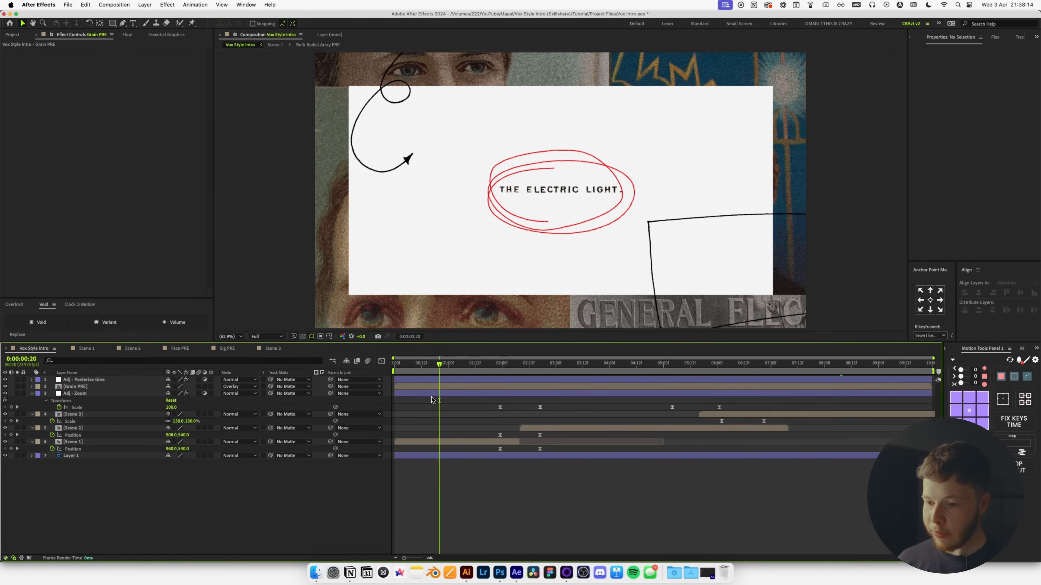
Import Plain paper.png from the Textures folder below Grain PRE and hide the posterize and grain layers.
left_click(316, 573)
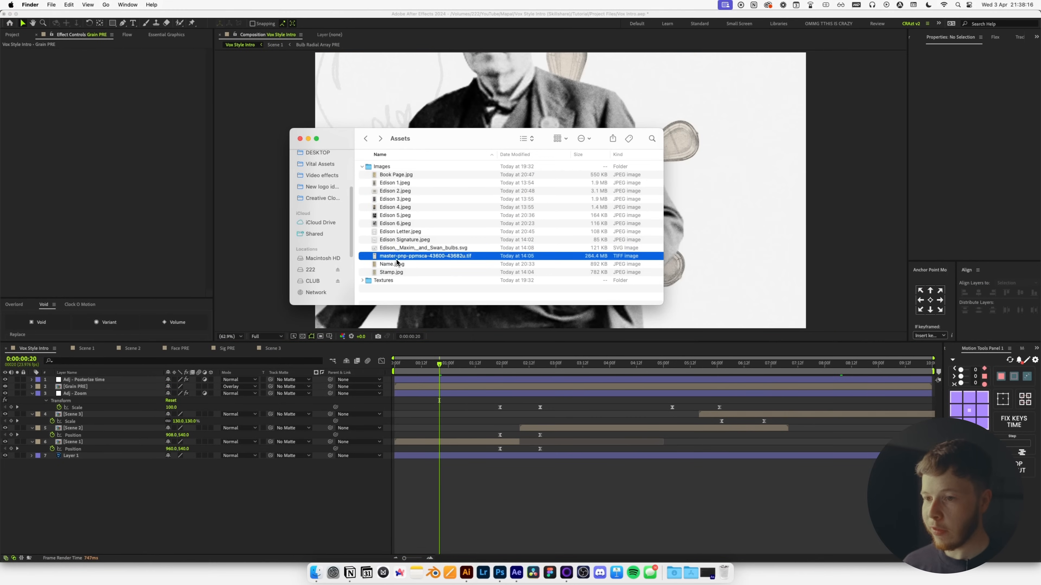
double_click(383, 280)
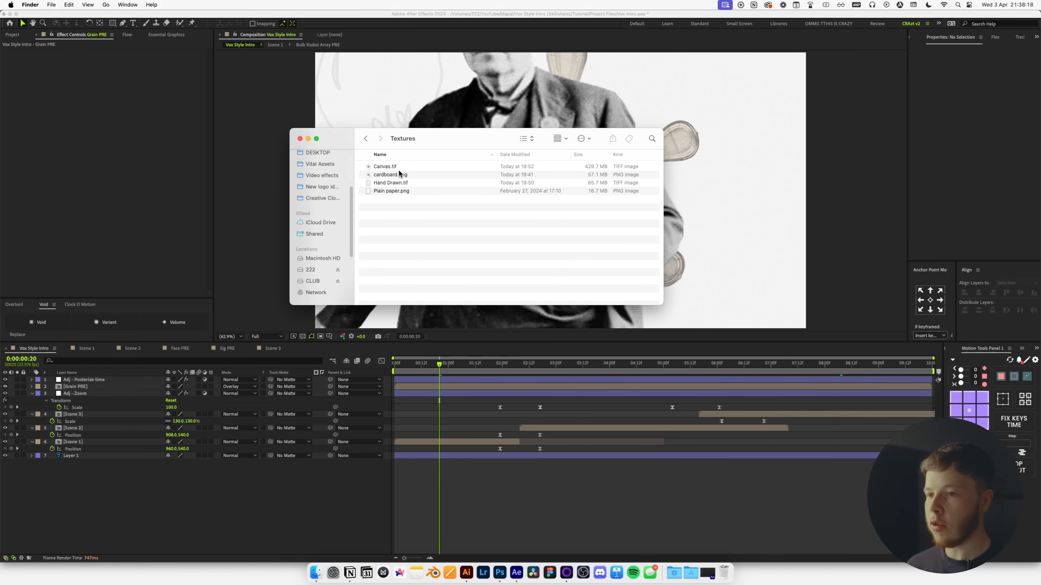
left_click_drag(390, 192, 204, 495)
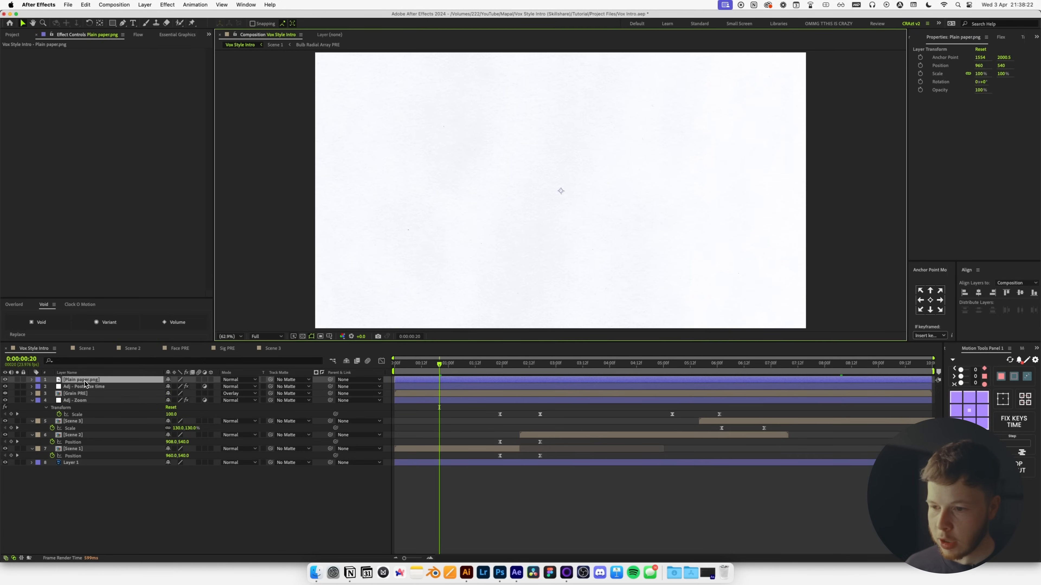
left_click_drag(85, 383, 82, 399)
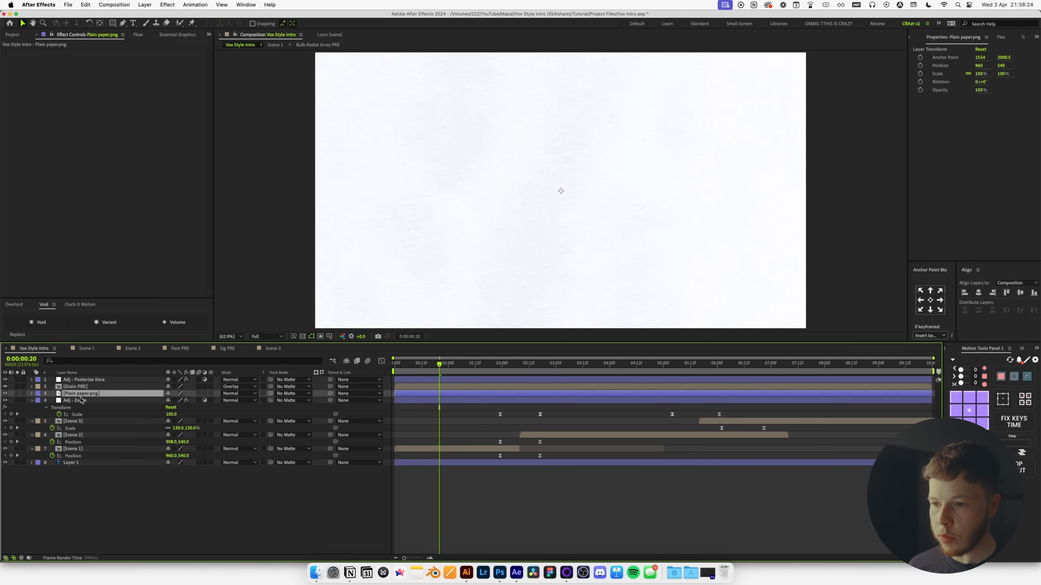
left_click_drag(5, 380, 5, 386)
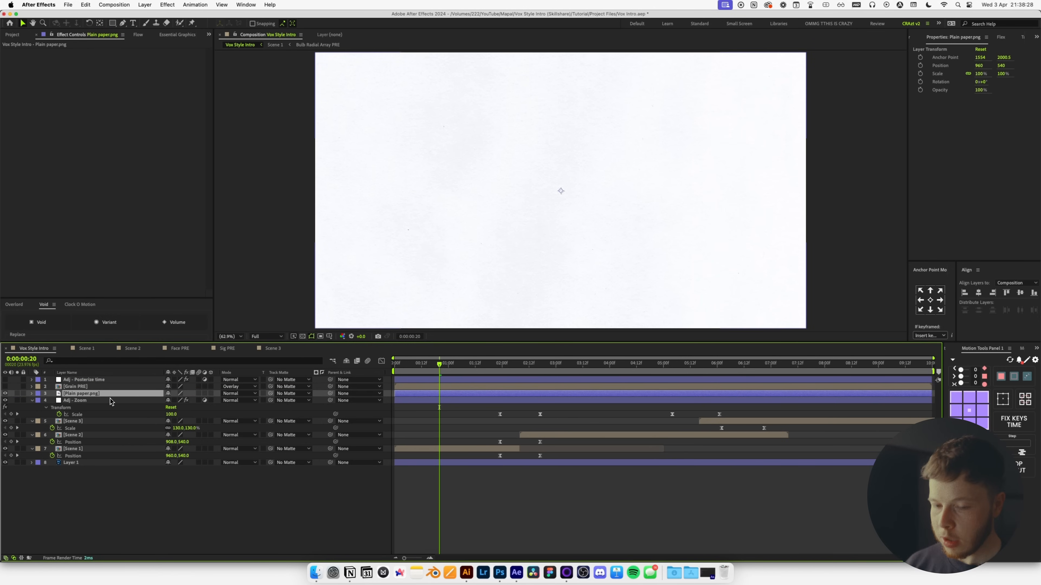
Cycle the paper layer's blend modes while zooming in on the texture detail.
key("shift+minus")
key("shift+equal")
key("shift+minus")
key("shift+minus")
key("shift+minus")
key("shift+minus")
key("shift+minus")
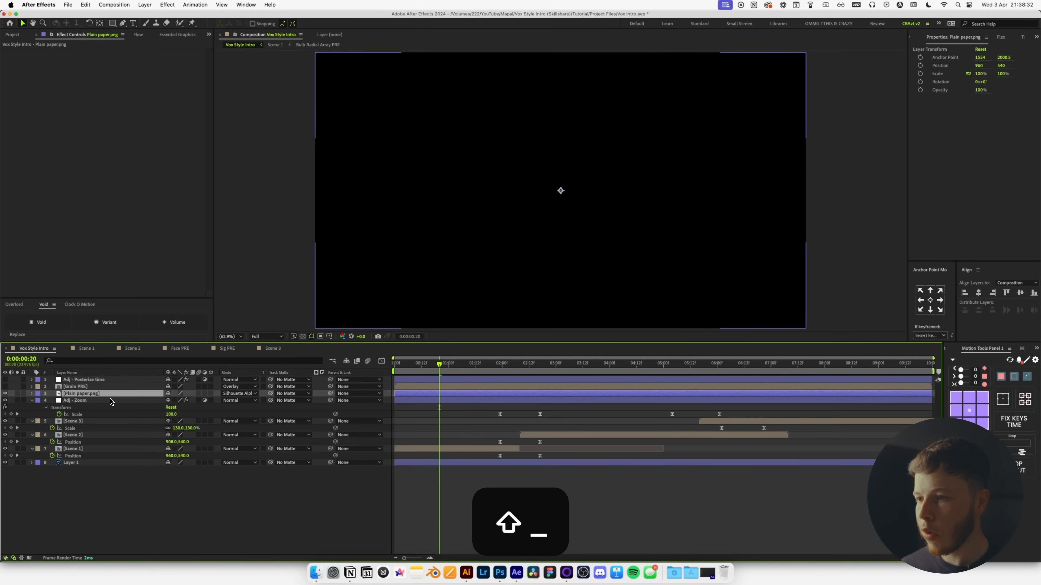
key("shift+minus")
key("shift+minus")
key("shift+minus")
key("shift+minus")
key("shift+minus")
key("shift+minus")
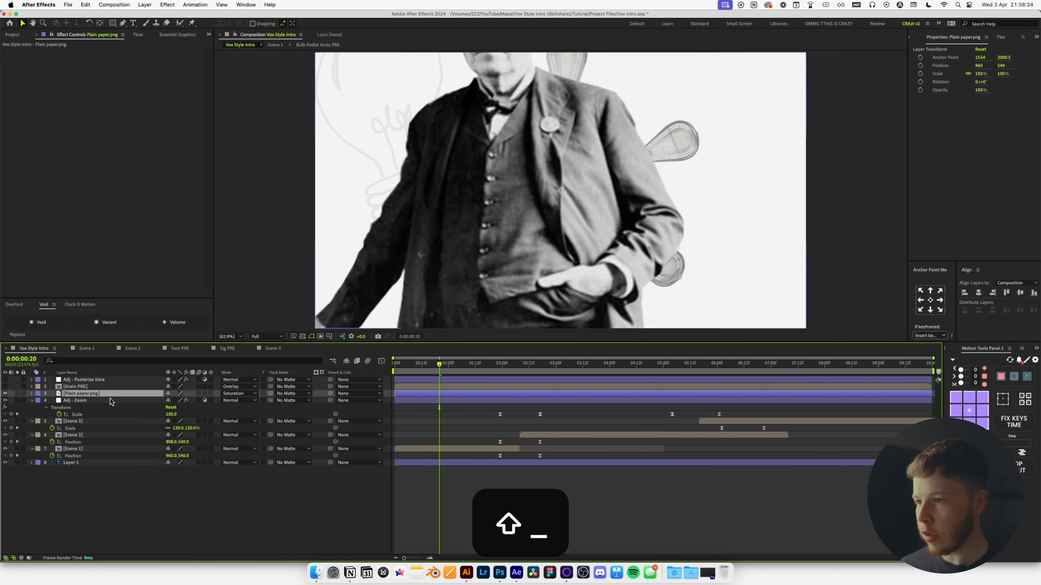
key("shift+minus")
key("shift+minus")
scroll(759, 80, "up", 2)
key("space")
left_click_drag(761, 78, 626, 256)
Settle the paper on Multiply after comparing modes against the bulb and Edison's face.
key("shift+minus")
key("shift+minus")
key("shift+minus")
key("shift+minus")
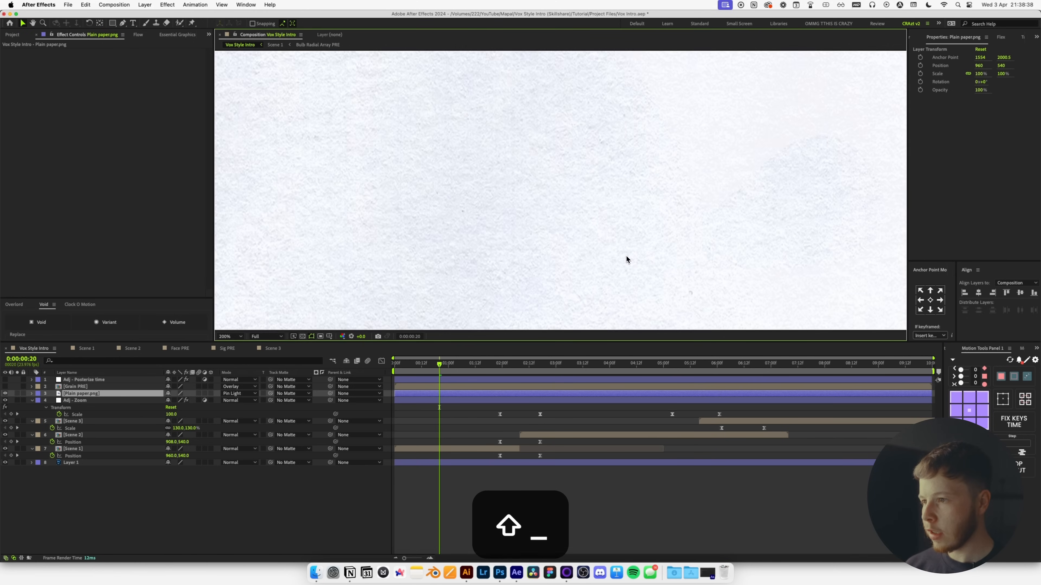
key("shift+minus")
key("shift+minus")
key("shift+minus")
key("shift+minus")
key("shift+equal")
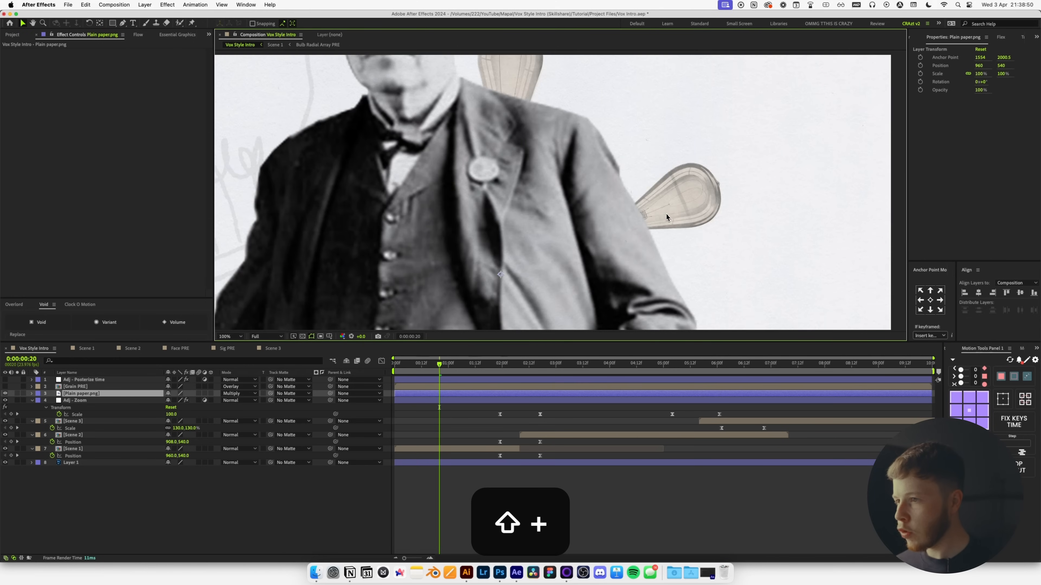
scroll(666, 214, "up", 1)
key("space")
left_click_drag(775, 105, 609, 181)
scroll(568, 213, "up", 1)
scroll(564, 213, "down", 1)
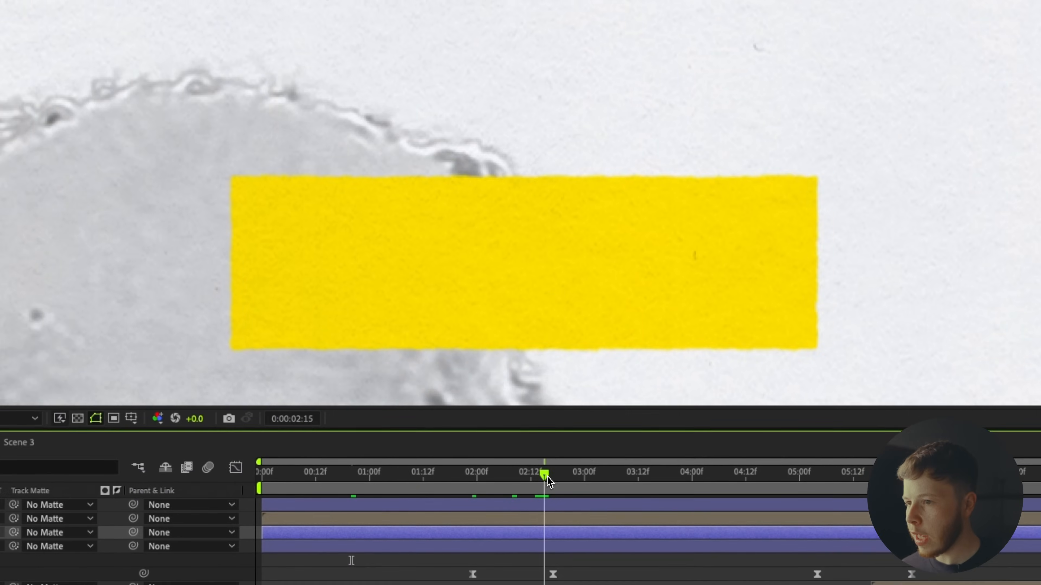
scroll(546, 223, "down", 1)
key("space")
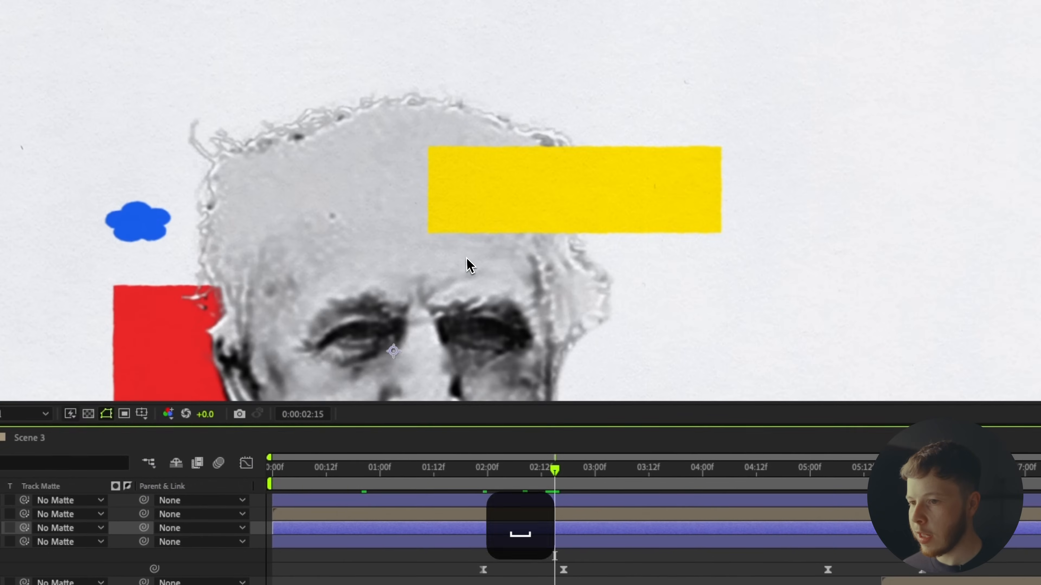
left_click_drag(467, 263, 612, 76)
scroll(706, 109, "down", 1)
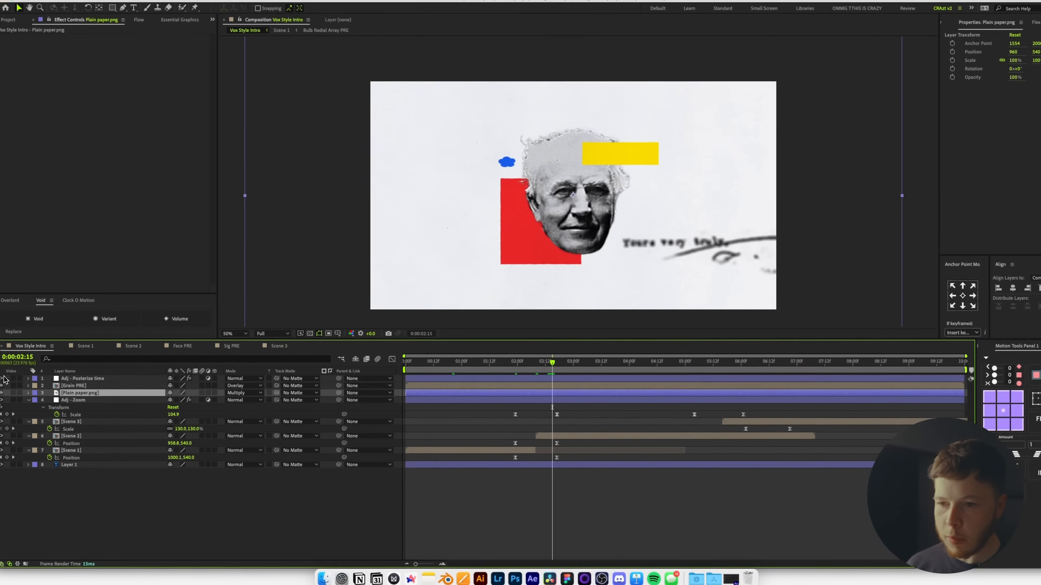
Add Levels to the paper with input black raised to 9637.6, then open Scene 2.
key("ctrl+space")
type("lev")
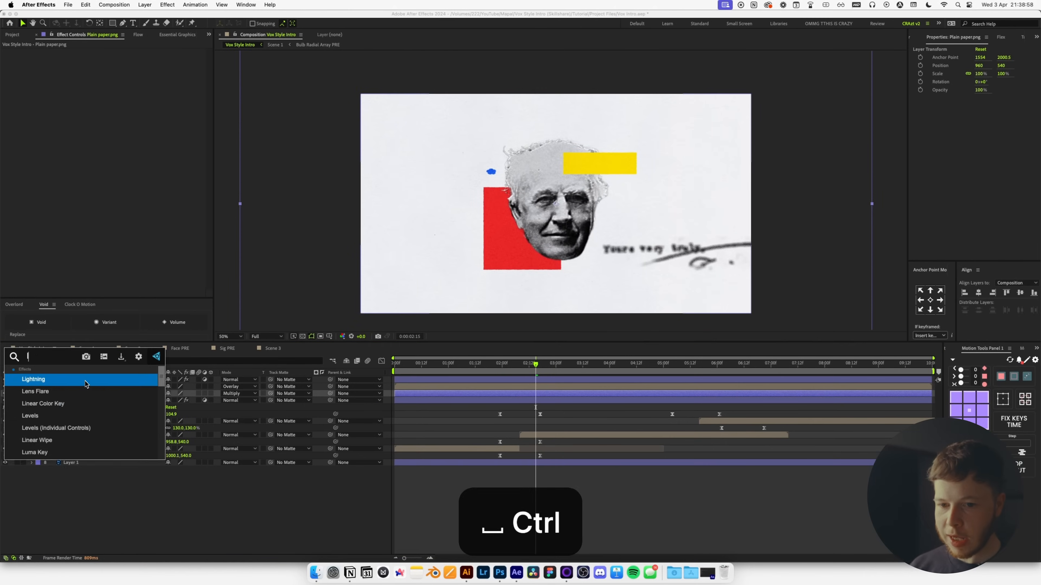
key("Return")
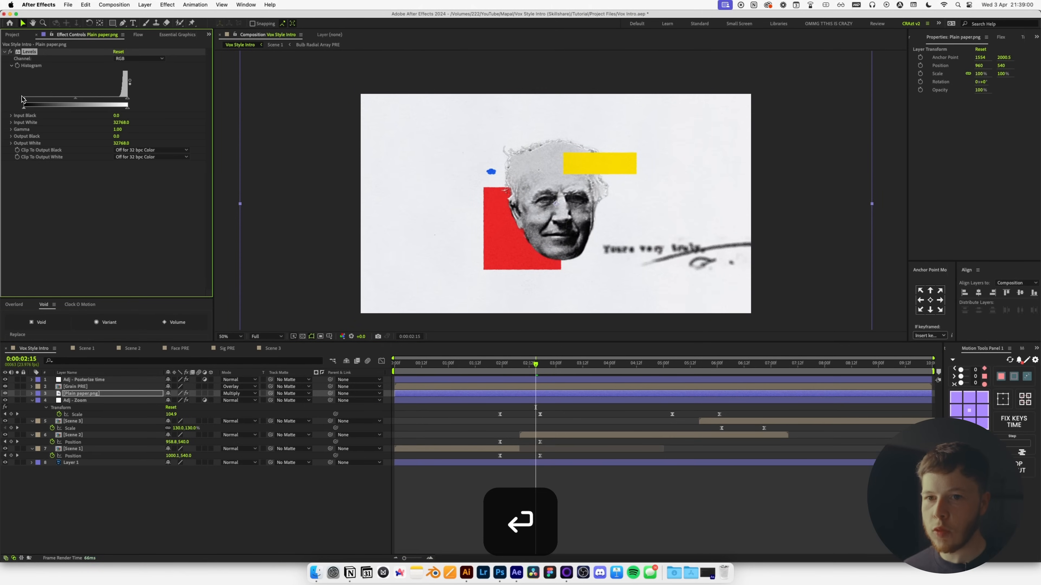
left_click_drag(21, 99, 25, 100)
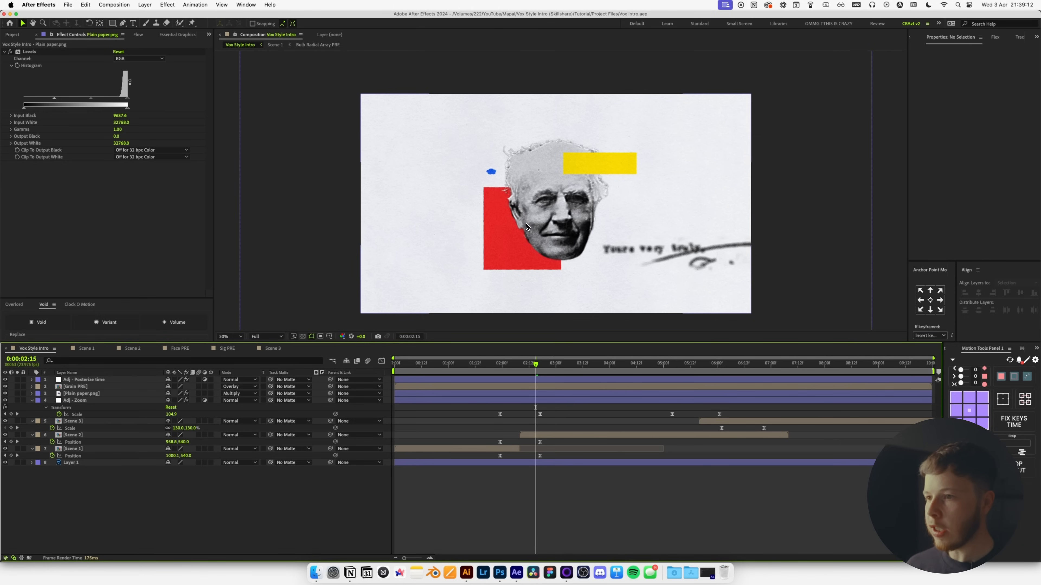
double_click(560, 434)
scroll(511, 205, "up", 2)
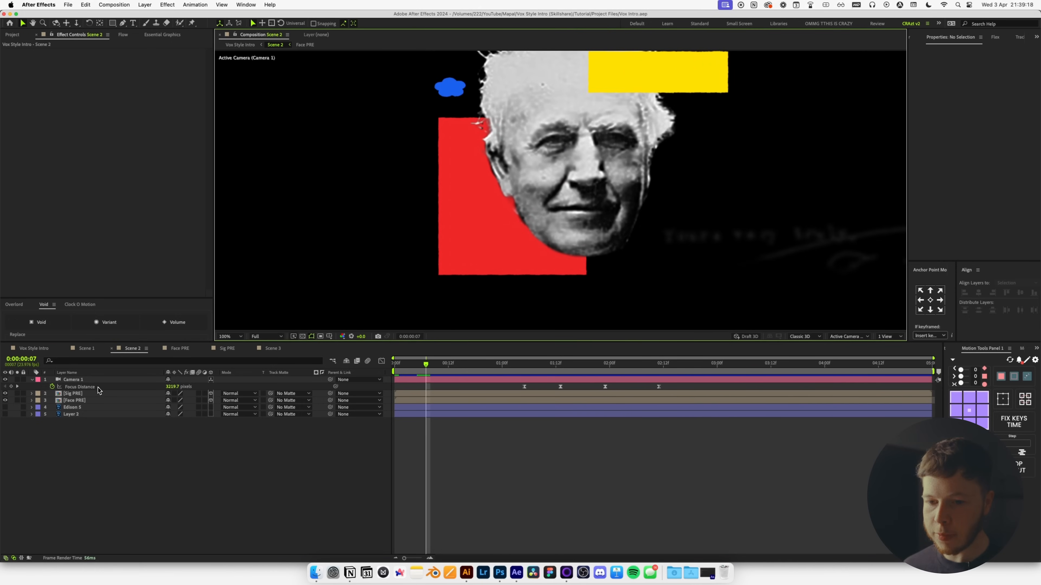
Open Face PRE and bring cardboard.png into it from the textures folder.
double_click(86, 401)
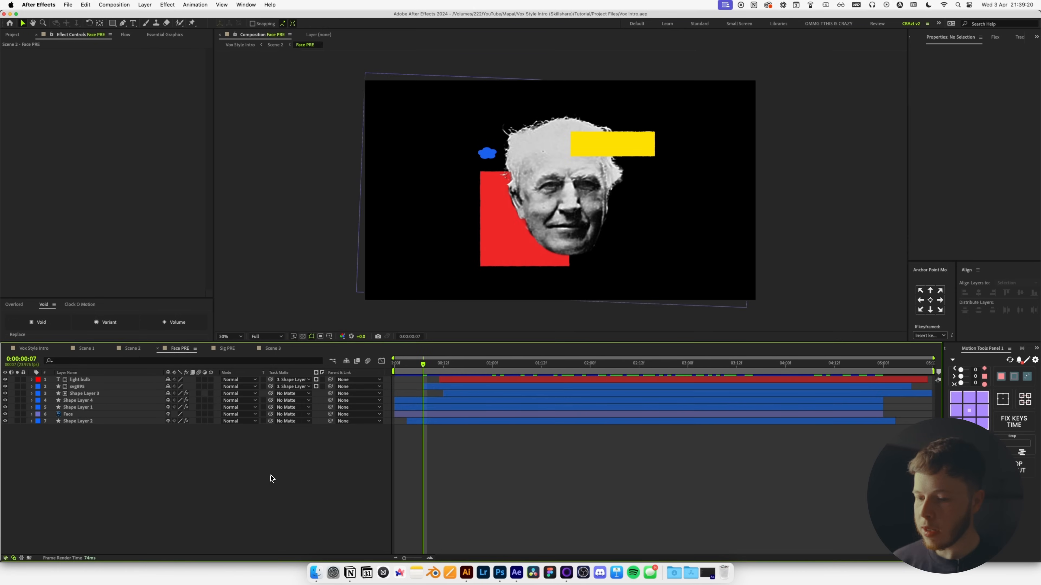
left_click(315, 572)
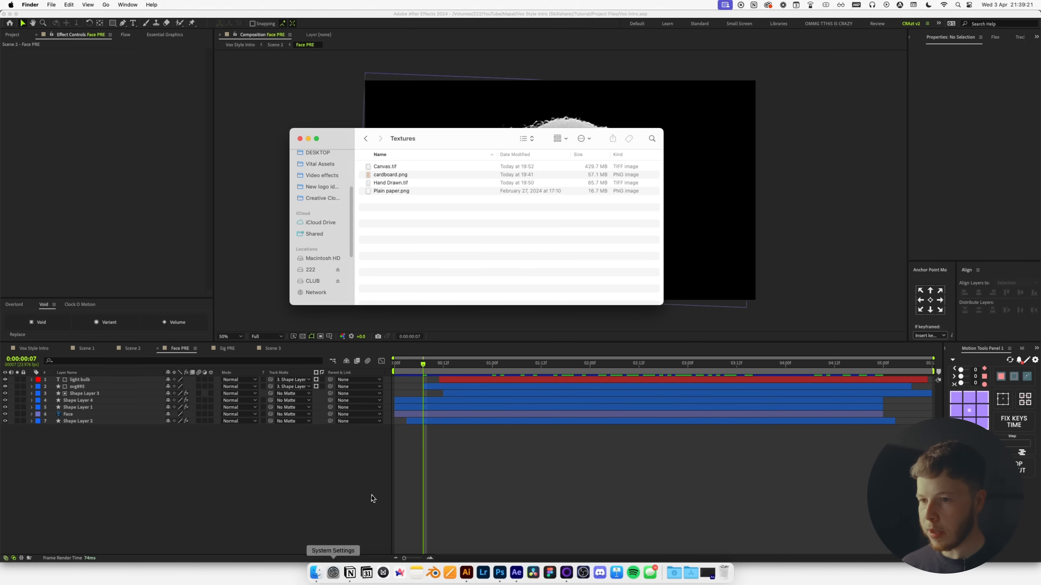
left_click(396, 175)
key("space")
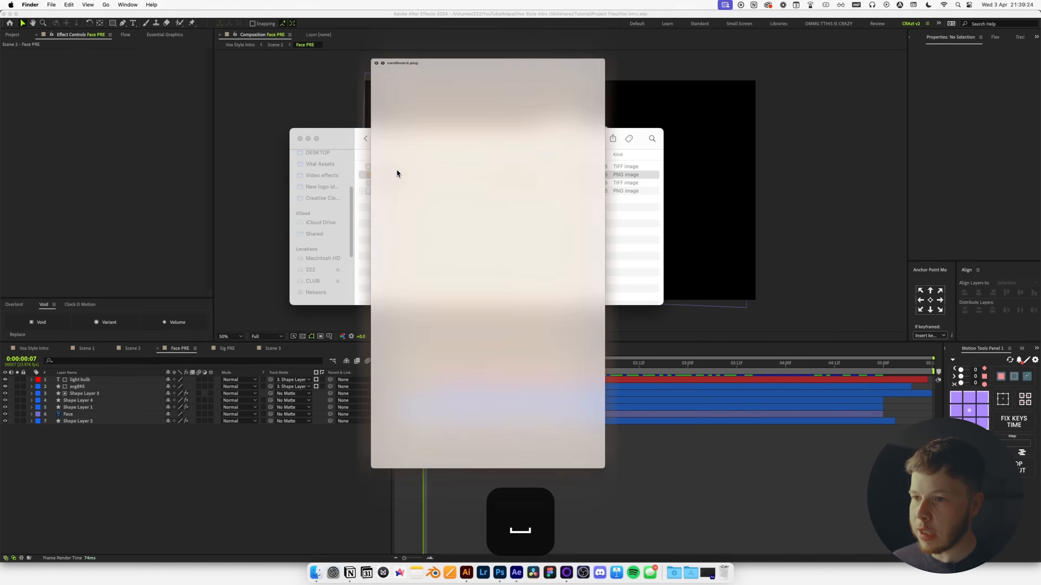
key("space")
left_click_drag(154, 469, 94, 424)
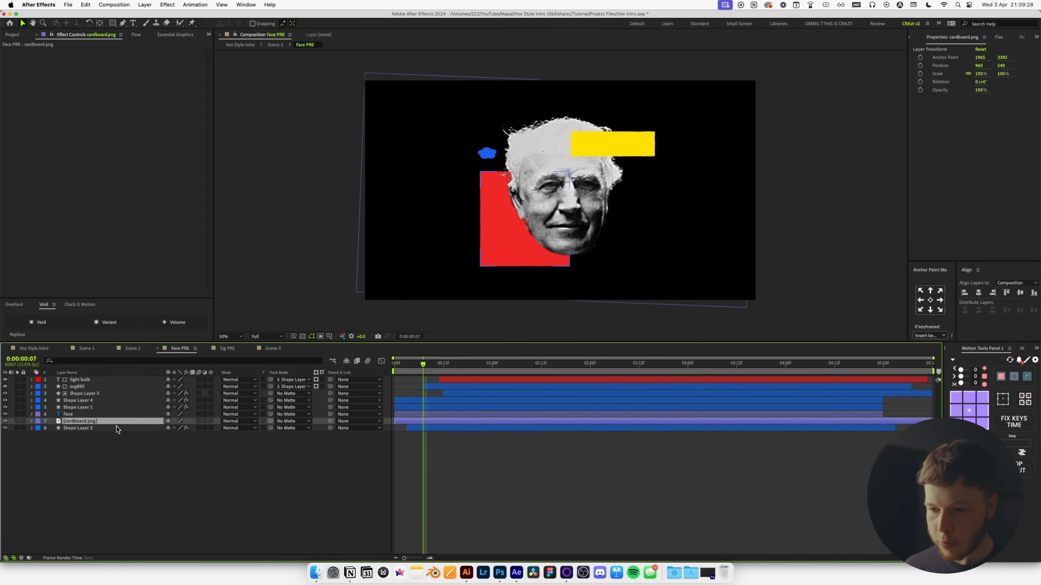
Matte the cardboard to the red rectangle, tint it, and set it to Linear Burn.
left_click_drag(271, 422, 80, 434)
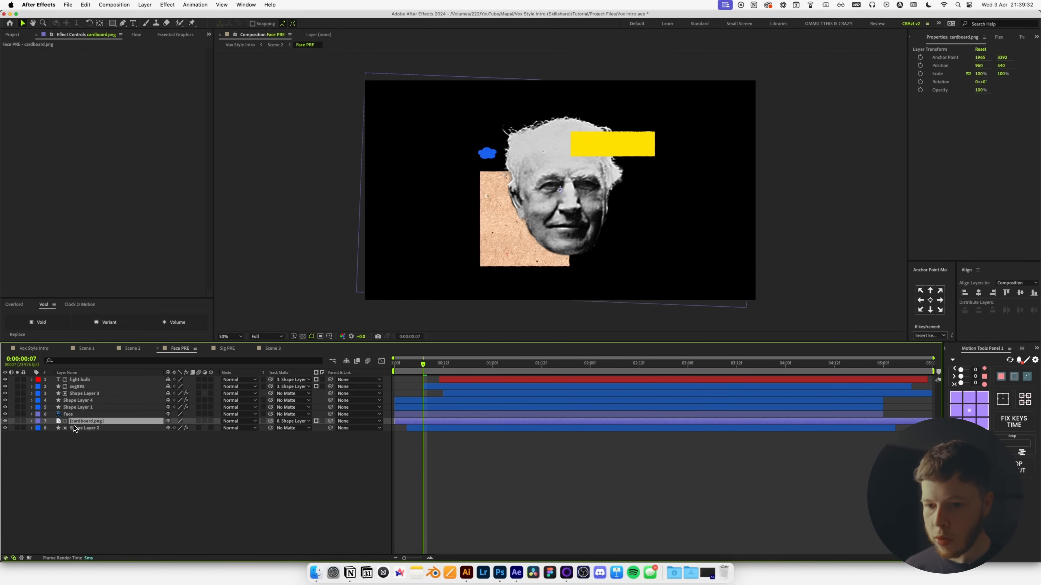
key("ctrl+space")
type("tint")
key("Return")
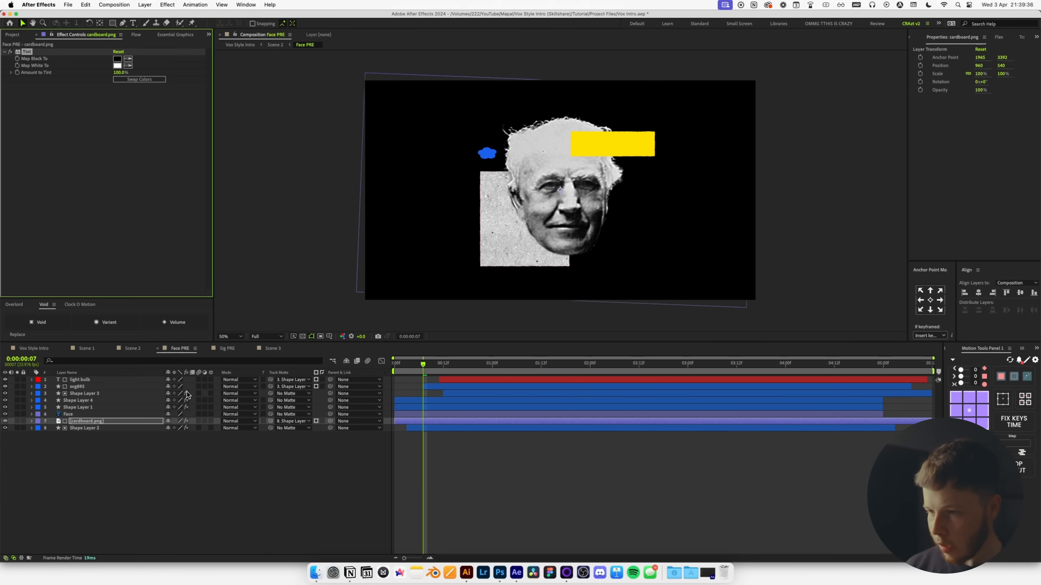
key("shift+minus")
key("shift+minus")
key("shift+minus")
key("shift+minus")
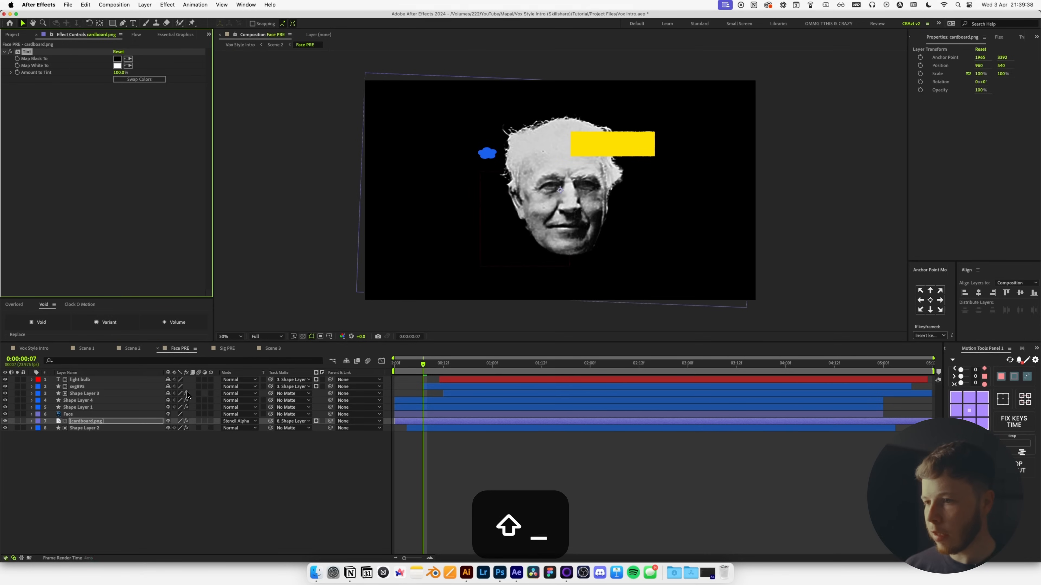
key("shift+minus")
key("shift+minus")
key("shift+minus")
key("shift+minus")
key("shift+minus")
key("shift+minus")
key("shift+minus")
key("shift+minus")
key("shift+minus")
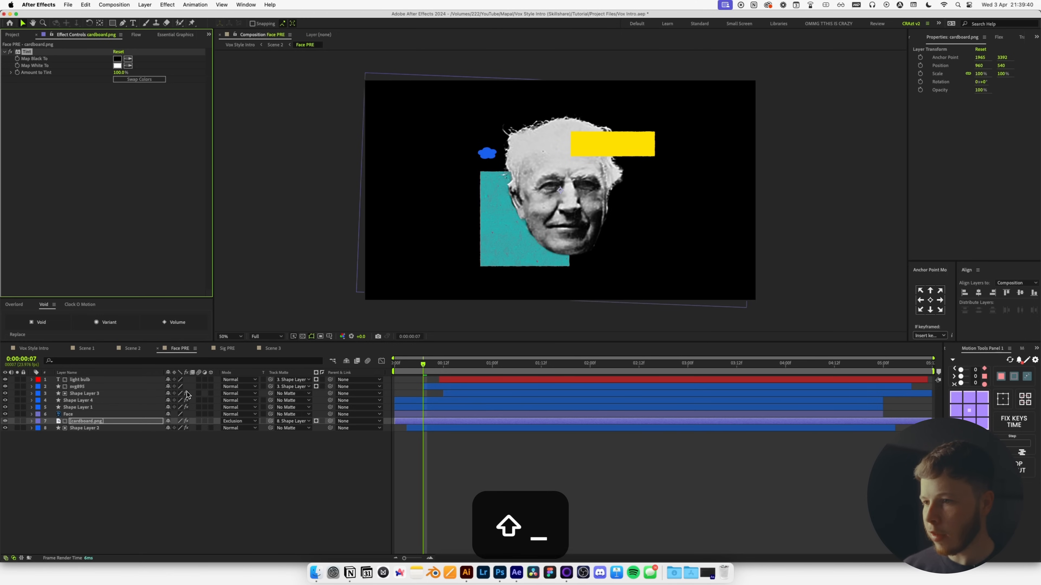
key("shift+minus")
key("shift+minus")
key("shift+minus")
key("shift+minus")
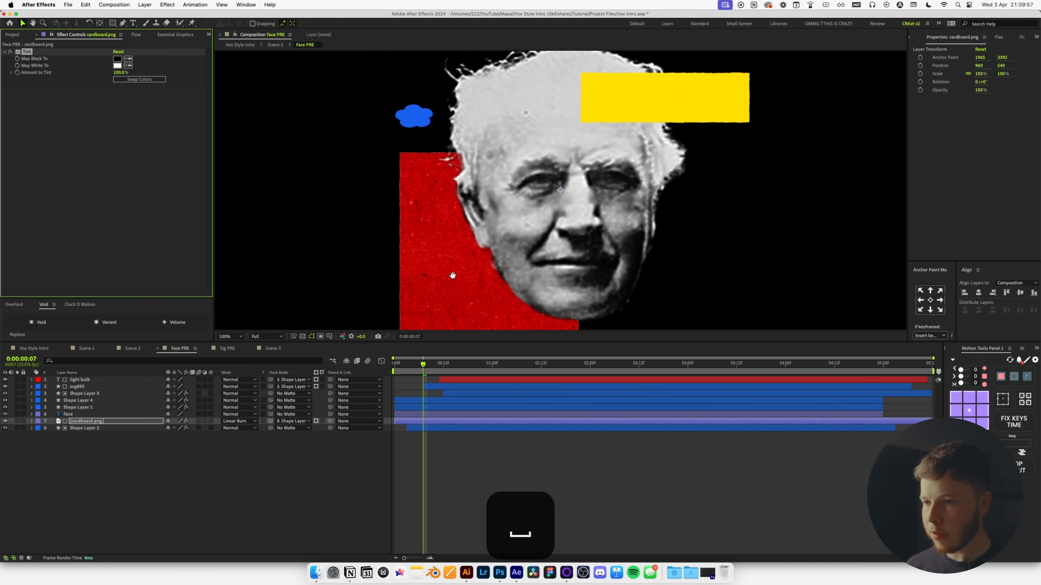
Add Levels to the cardboard texture with gamma set to 1.50.
left_click_drag(453, 275, 464, 242)
key("t")
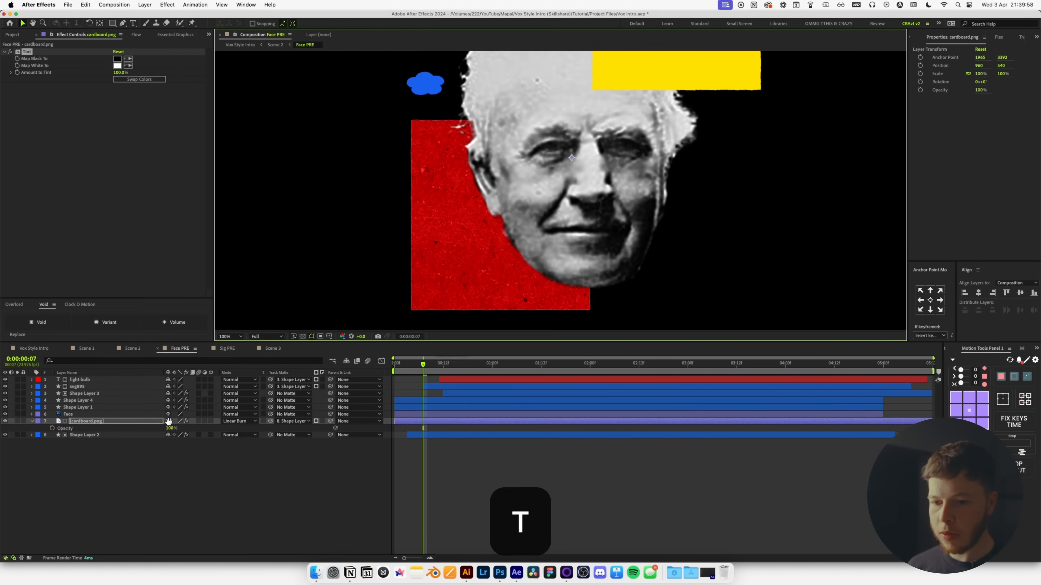
key("ctrl+space")
key("Return")
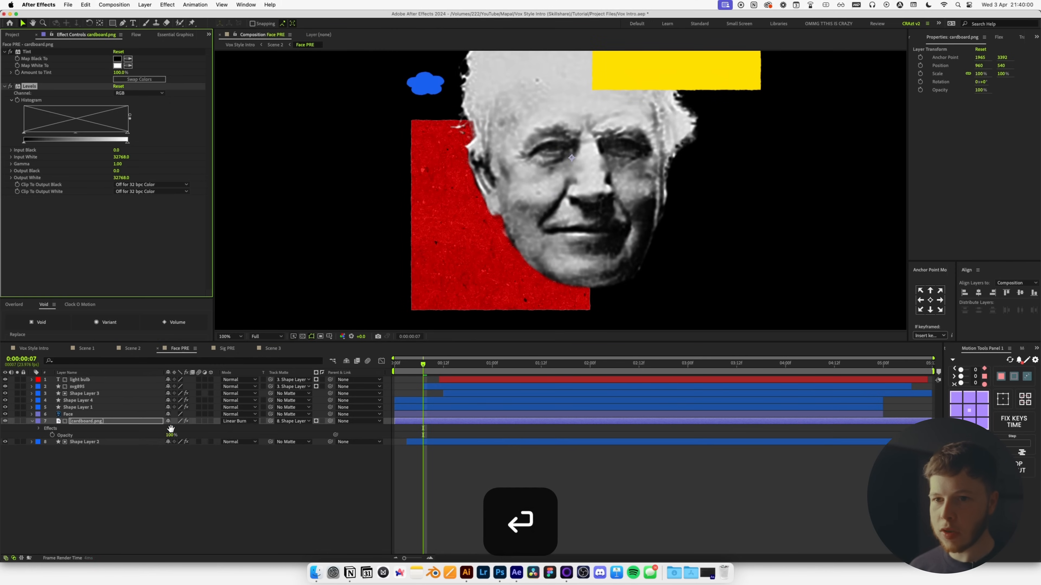
left_click_drag(127, 132, 104, 140)
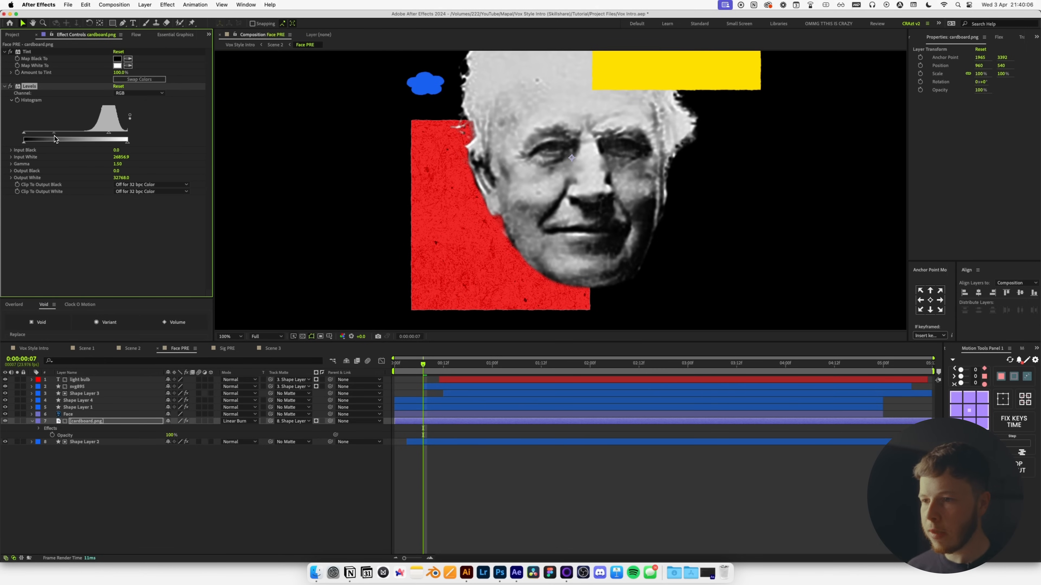
key("comma")
Duplicate the cardboard layer and matte the copy to the yellow rectangle.
key("super+d")
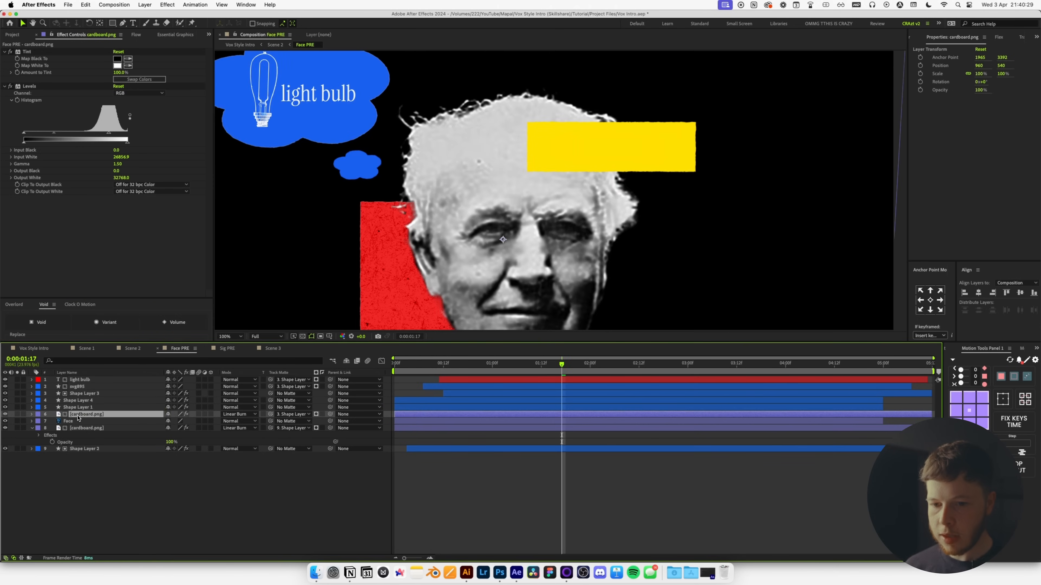
left_click_drag(79, 415, 80, 407)
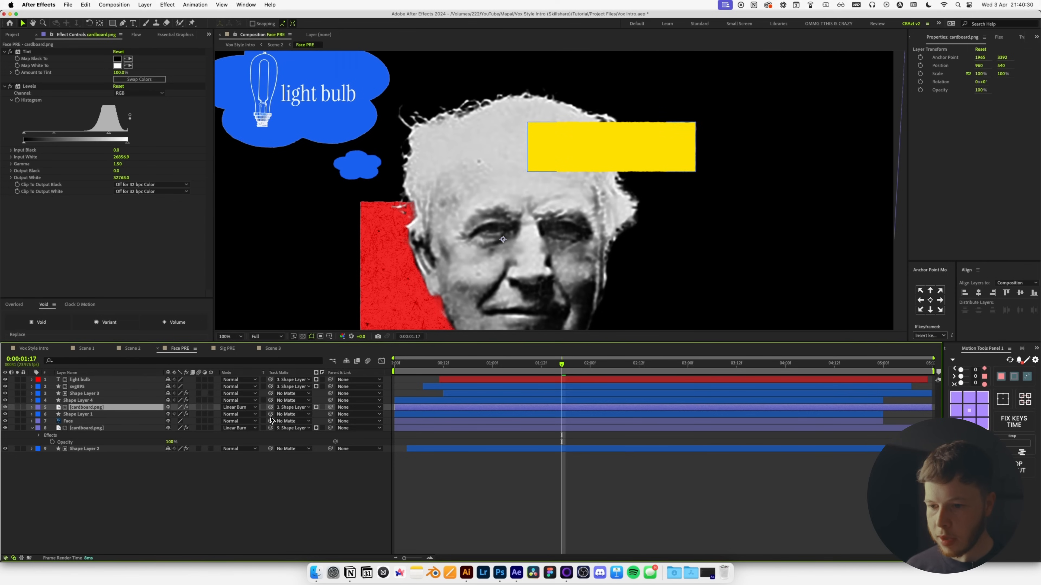
left_click_drag(271, 410, 82, 414)
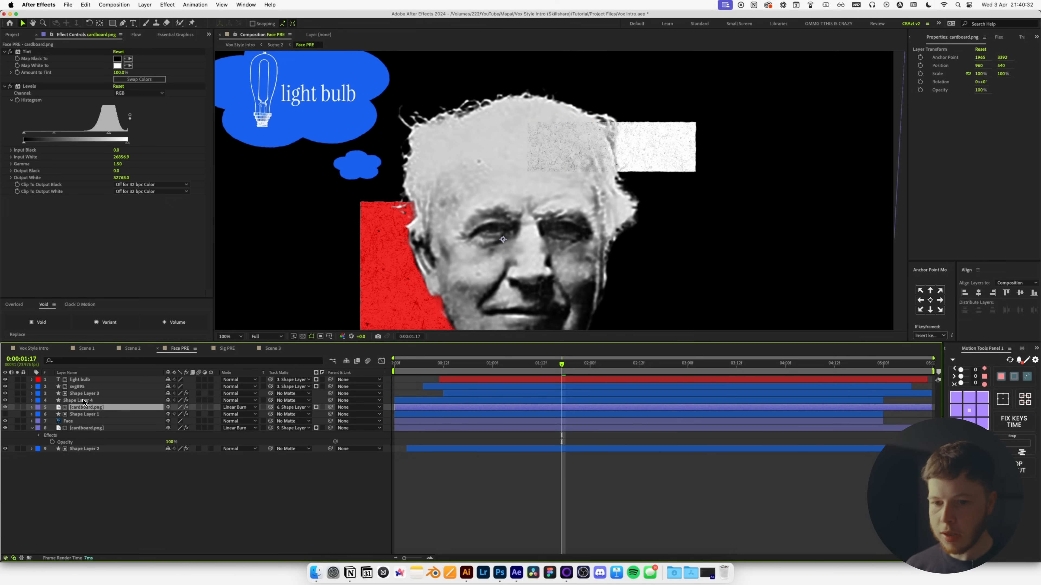
key("comma")
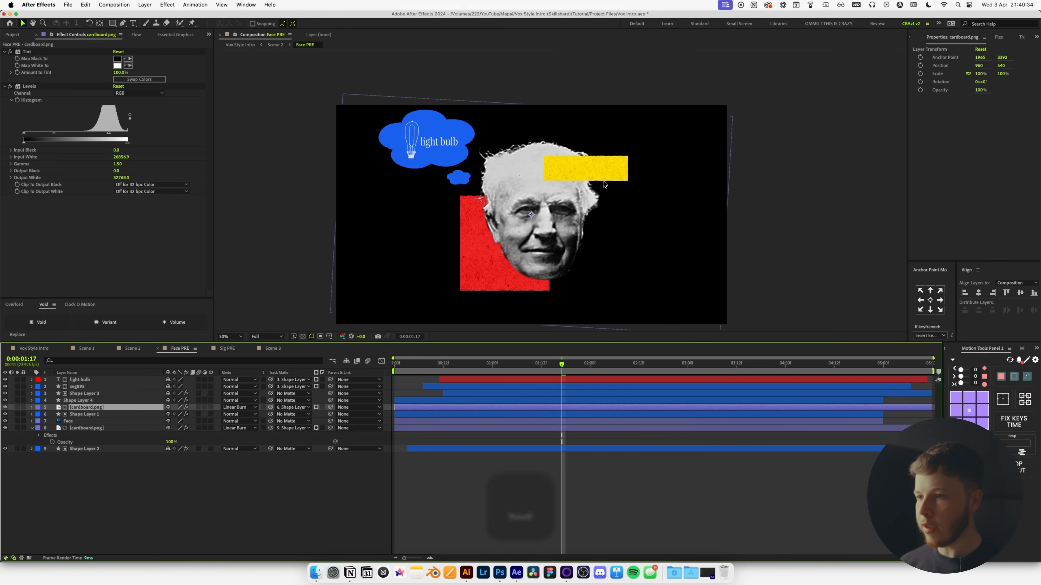
left_click_drag(604, 184, 573, 166)
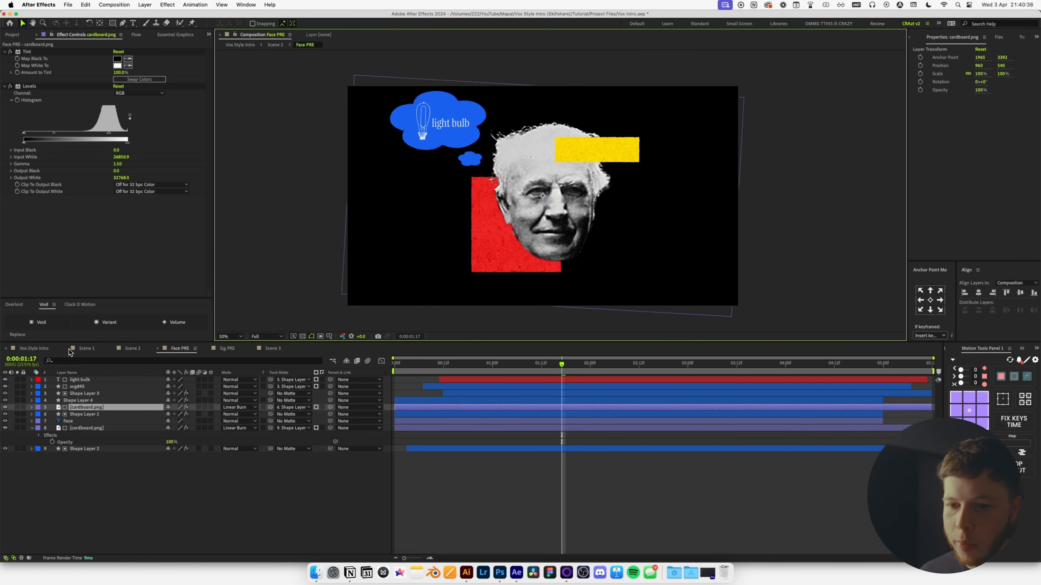
left_click(34, 349)
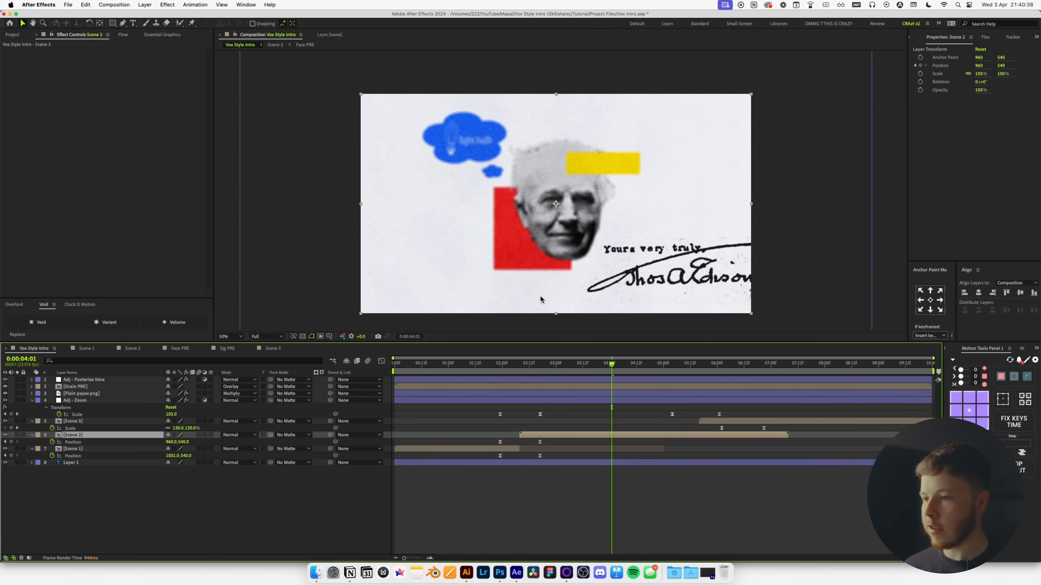
Park the Vox Style Intro playhead at 0:00:02:22, deselect all, save, and collapse layer properties.
left_click(551, 364)
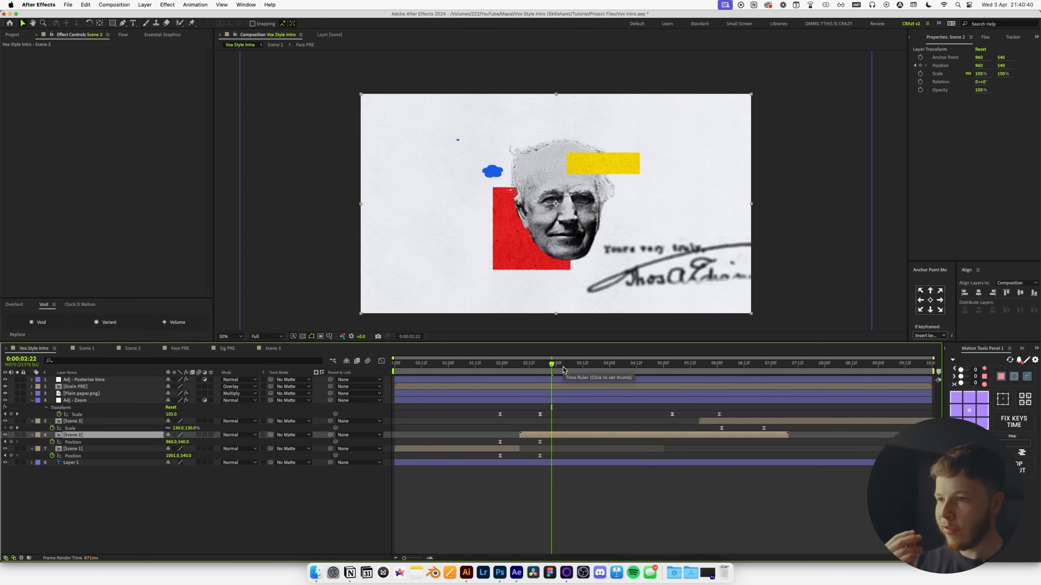
left_click(464, 494)
key("super+s")
key("u")
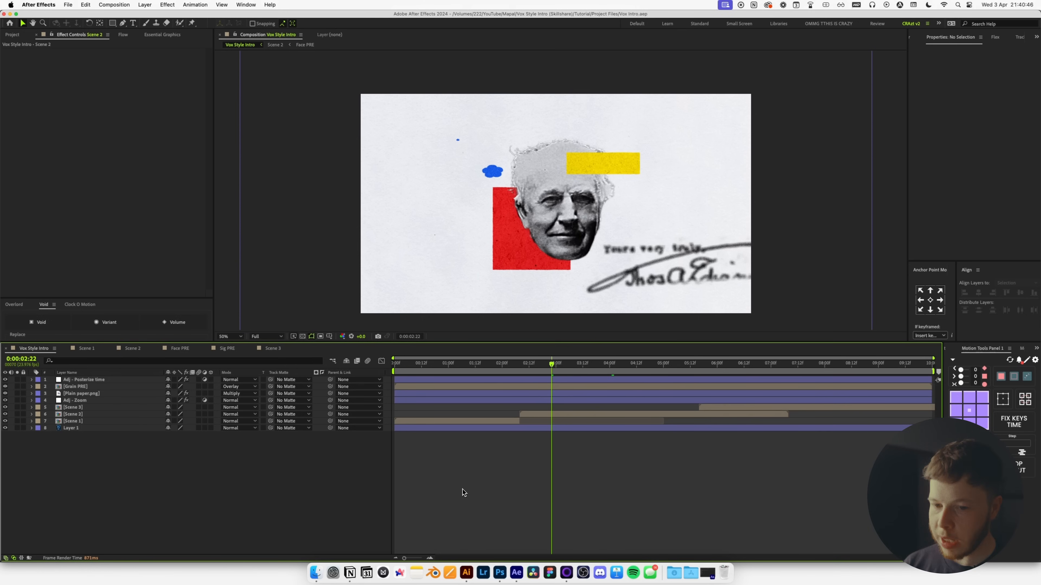
Create a new solid named Particles.
key("super+y")
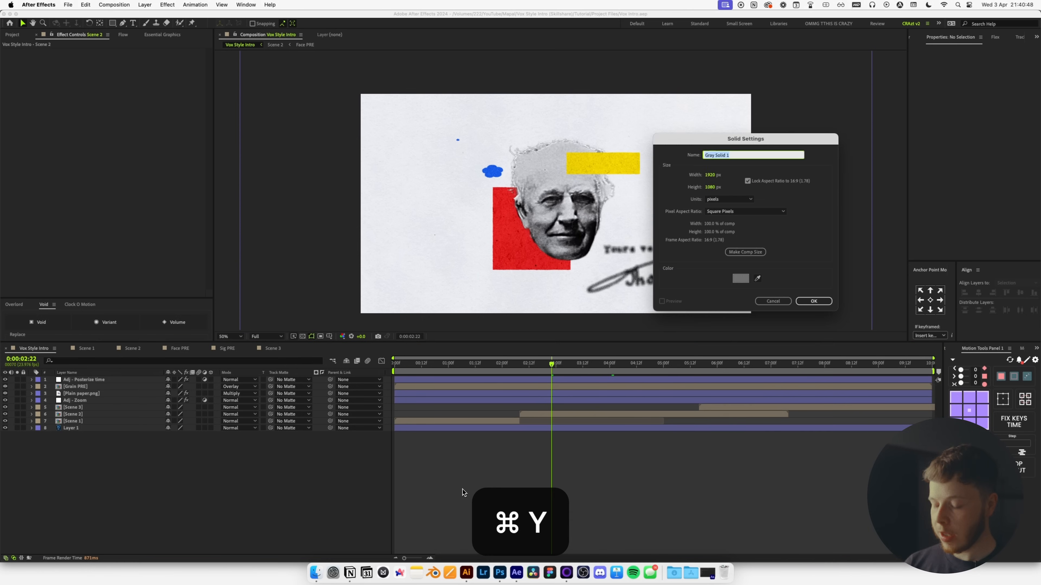
type("Particles")
key("Return")
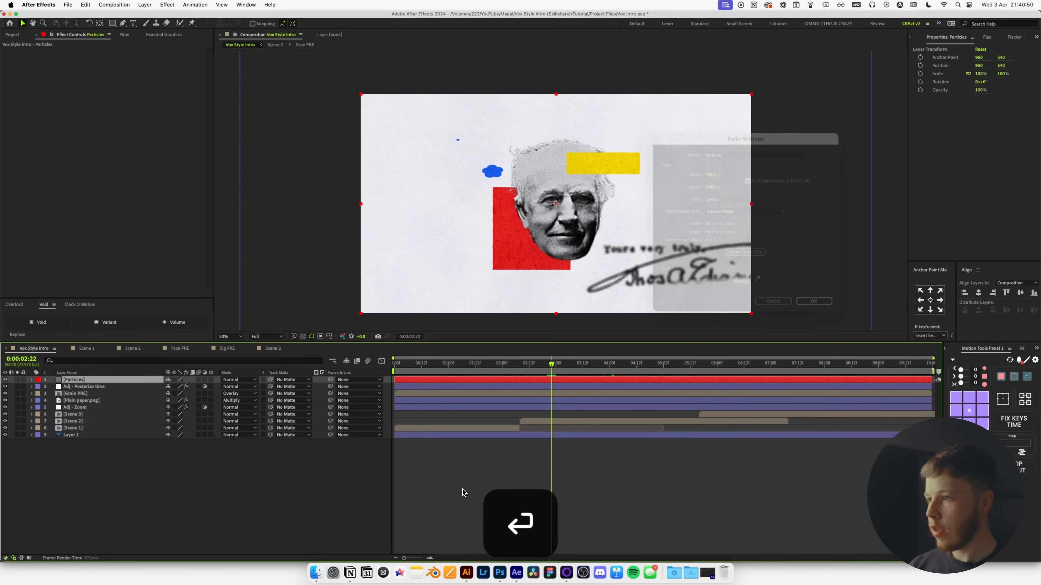
Apply Fractal Noise with scale reduced to 15 and contrast raised to 218.
key("ctrl+space")
type("fract")
key("Return")
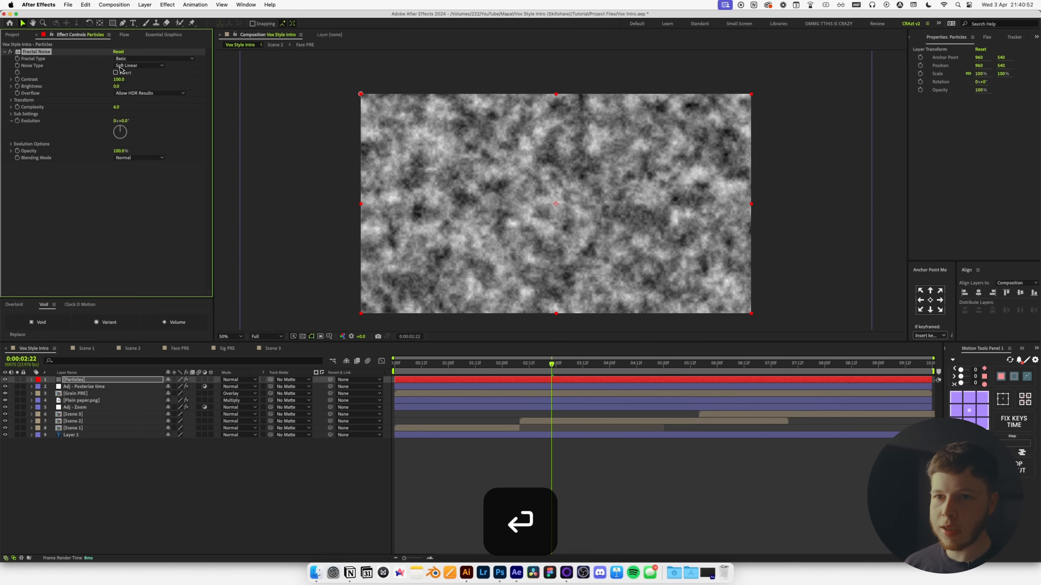
left_click(10, 101)
left_click_drag(124, 123, 89, 130)
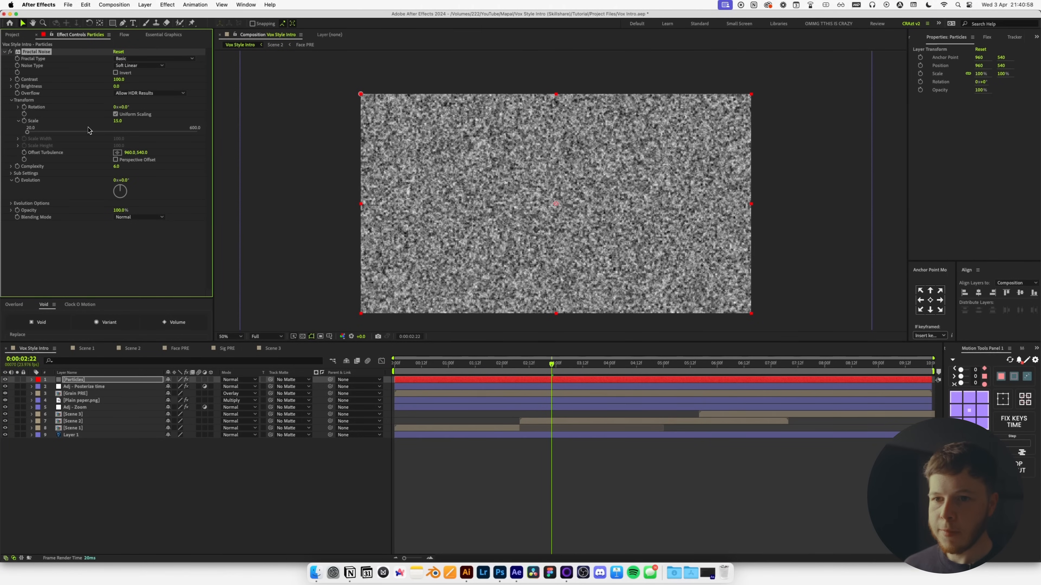
left_click_drag(114, 82, 67, 102)
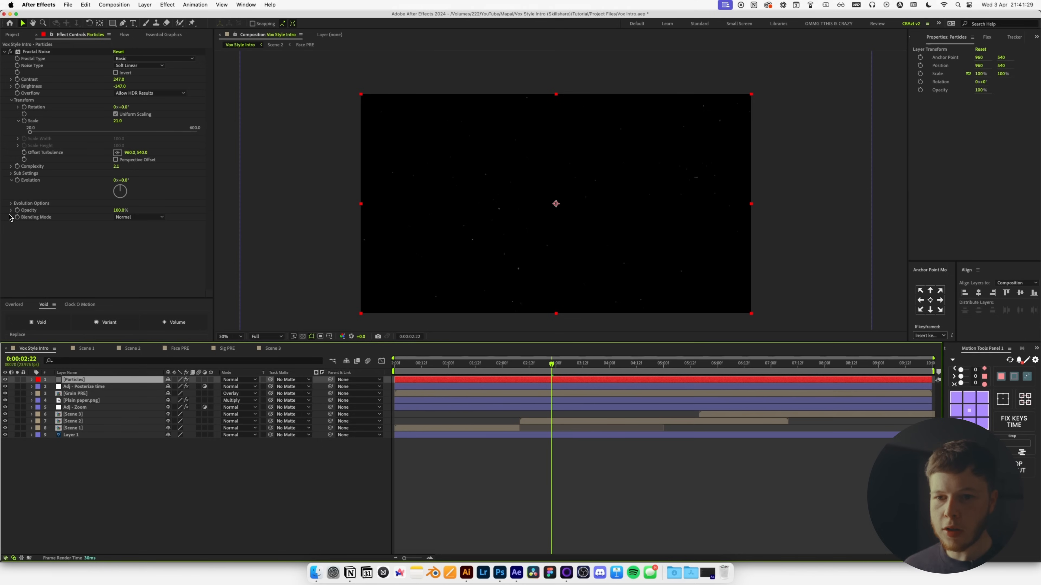
Give the Particles noise's Random Seed the expression posterizeTime(6); random(10000).
left_click(11, 203)
left_click(24, 224, "alt")
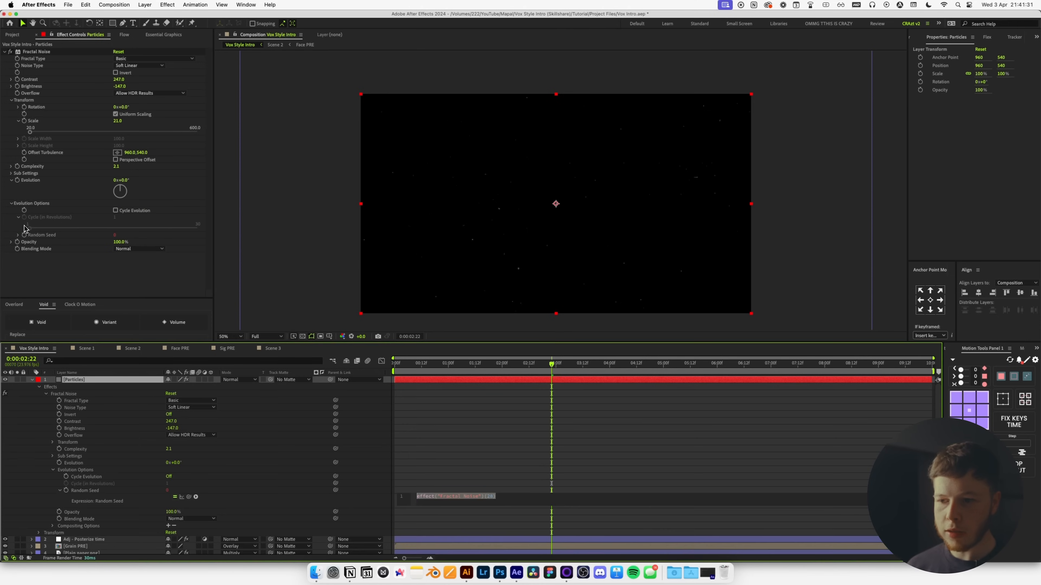
type("posterizeTime(6)")
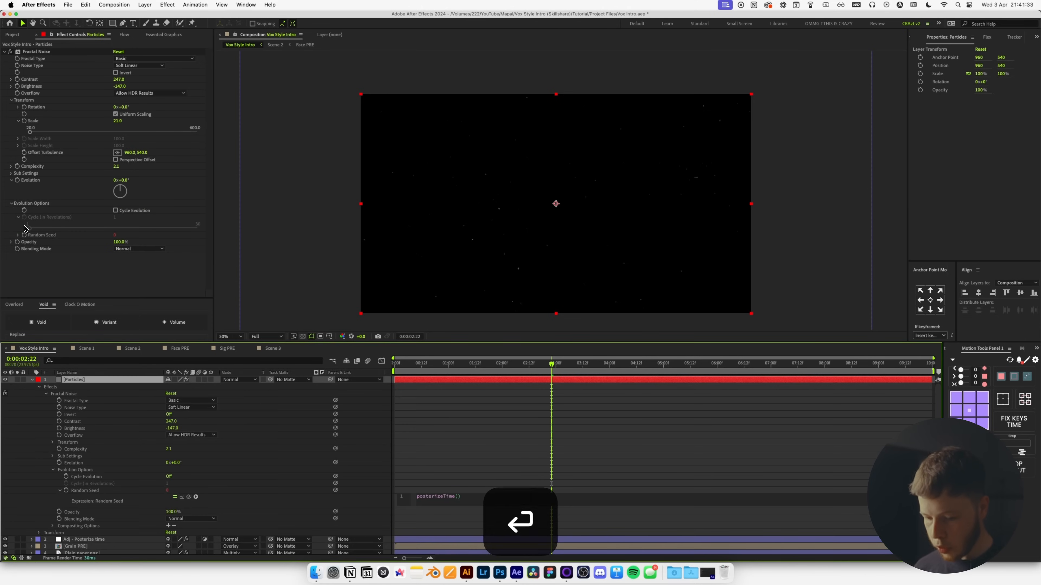
key("Return")
key("BackSpace")
type("random")
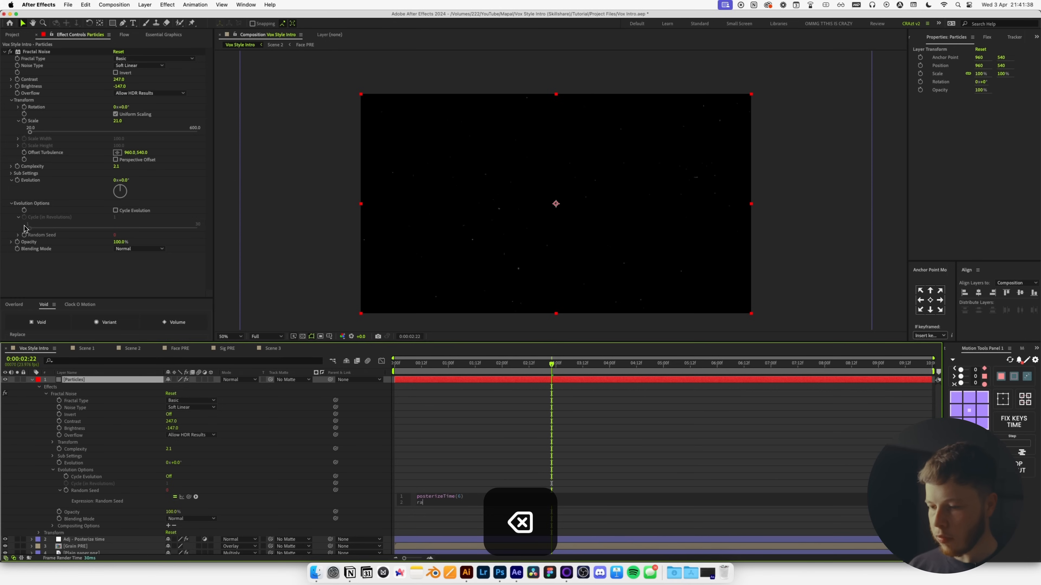
key("Return")
type("(10-0")
key("BackSpace")
key("BackSpace")
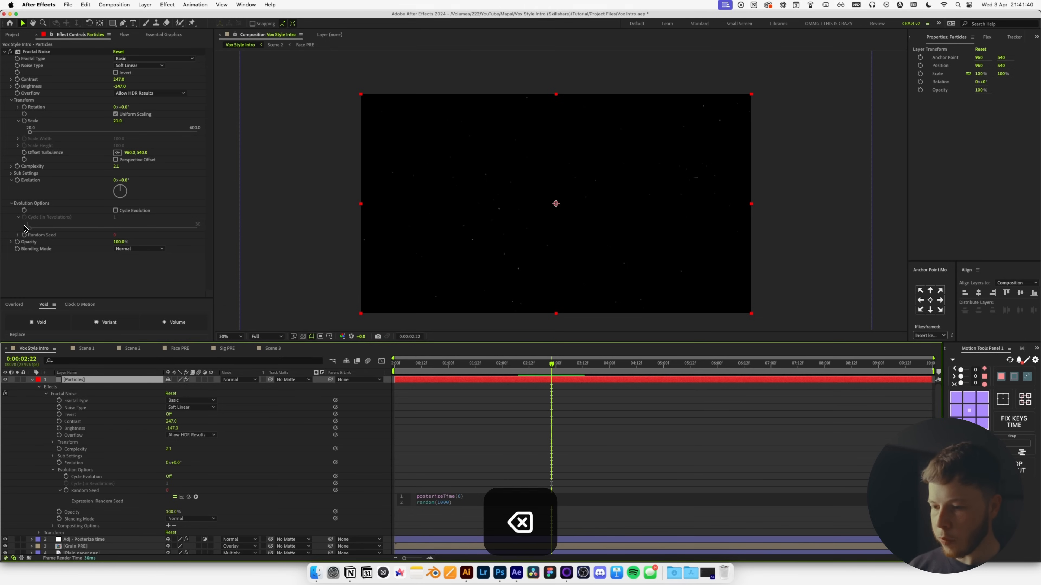
type("000")
left_click(446, 392)
Set the Particles layer to Add blend mode and lower its Fractal Noise contrast to 224.
key("u")
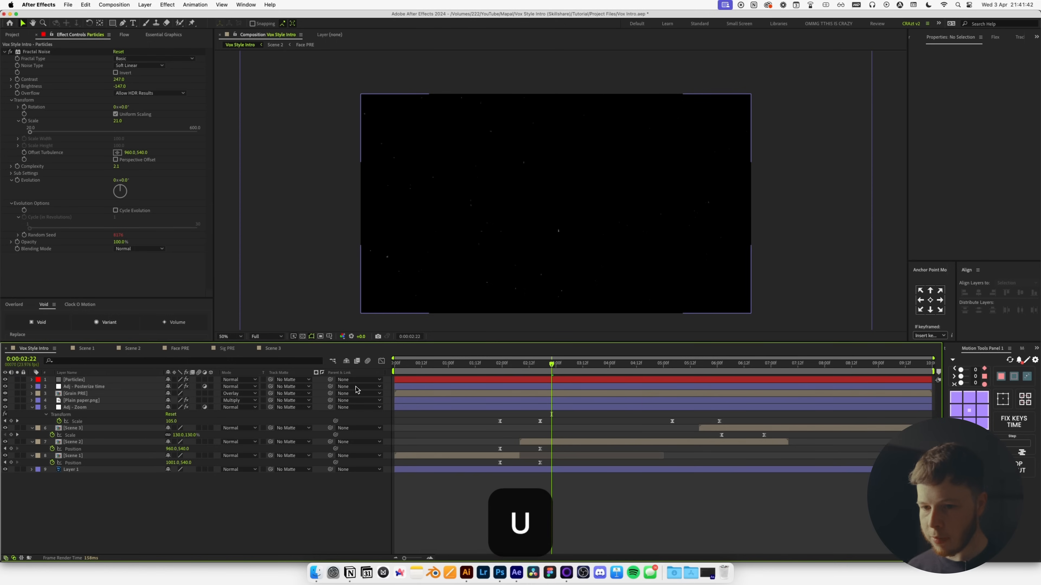
left_click(78, 380)
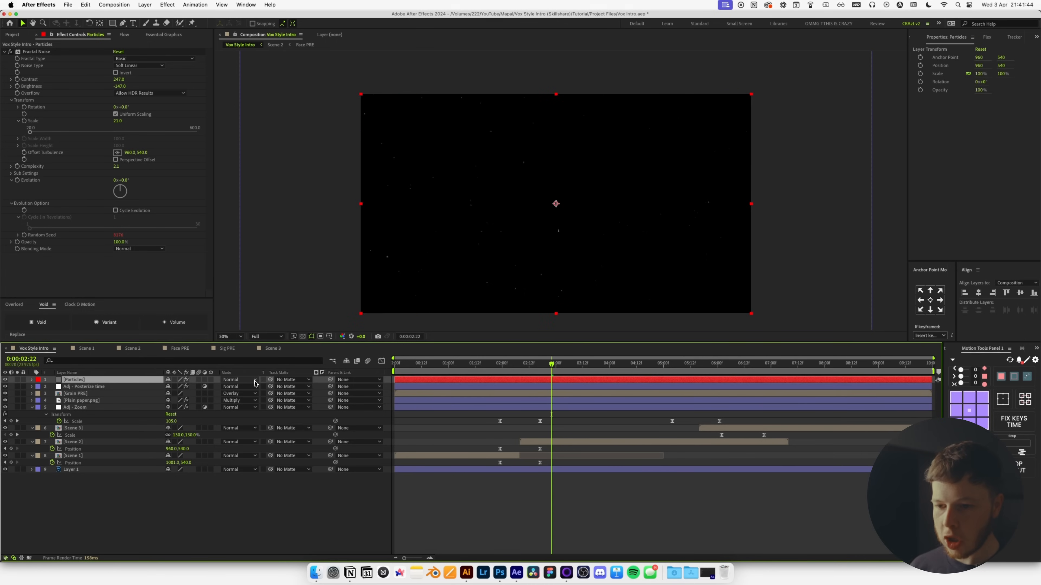
left_click(239, 380)
left_click(235, 281)
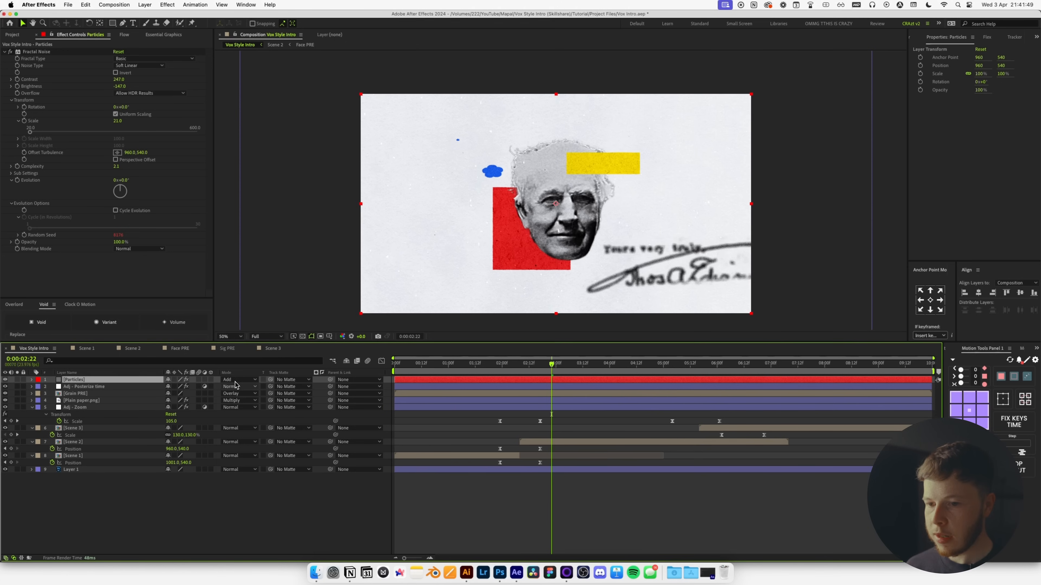
key("slash")
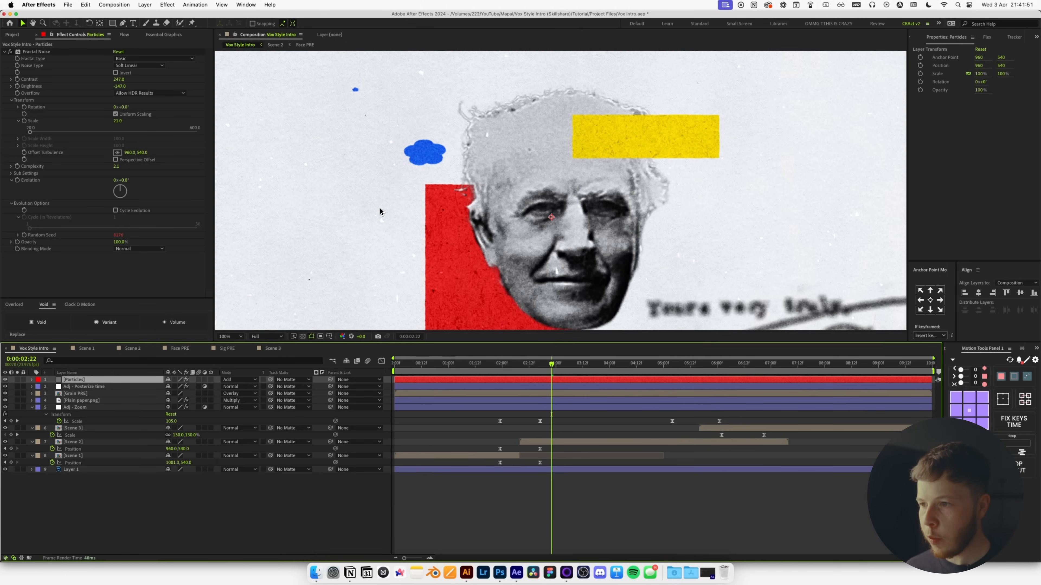
left_click_drag(117, 83, 51, 90)
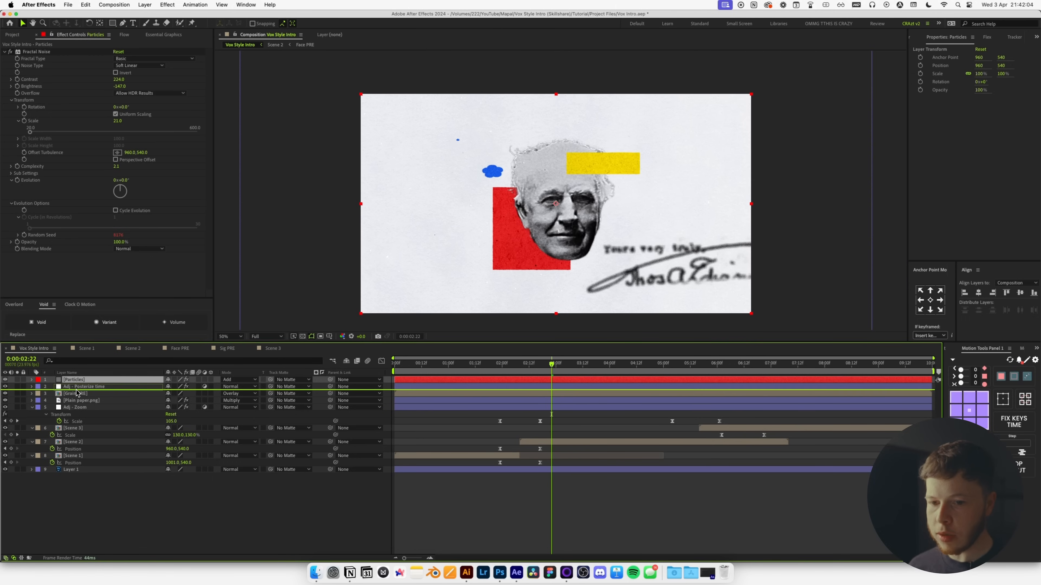
Move the Particles layer below Adj - Posterize time in the timeline.
left_click_drag(76, 393, 76, 393)
left_click(278, 500)
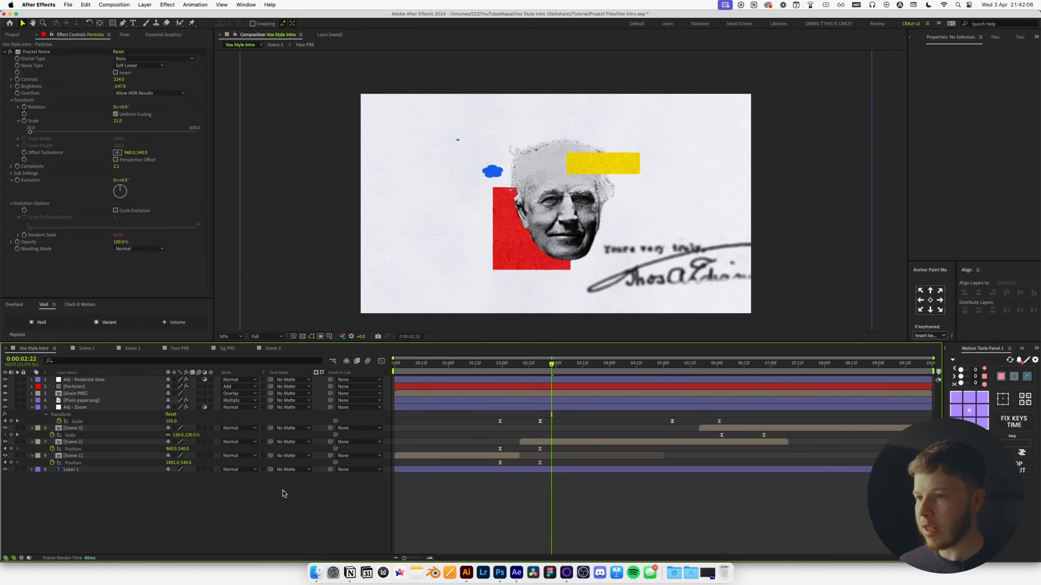
left_click(61, 386)
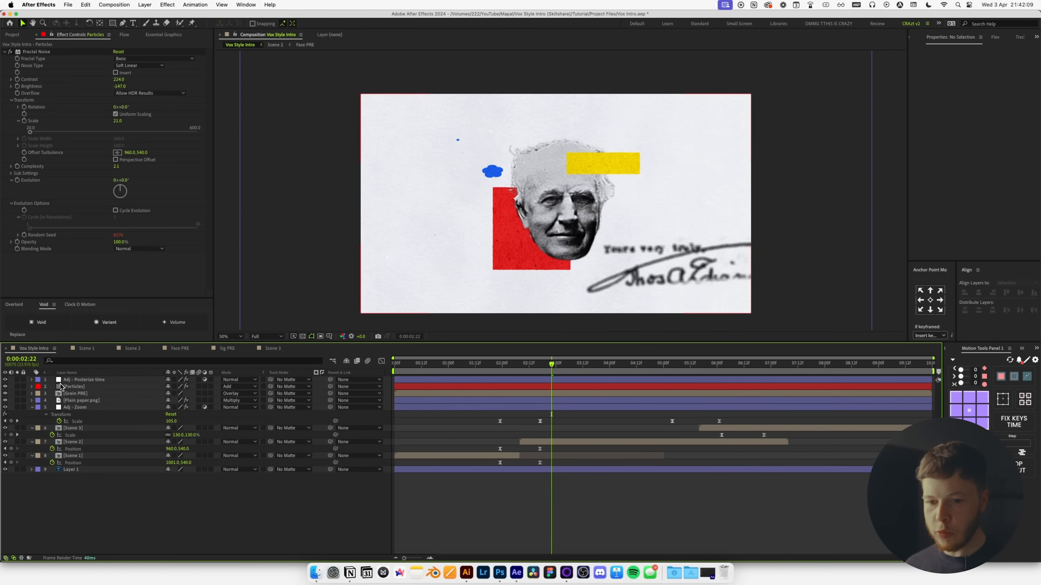
left_click(78, 388)
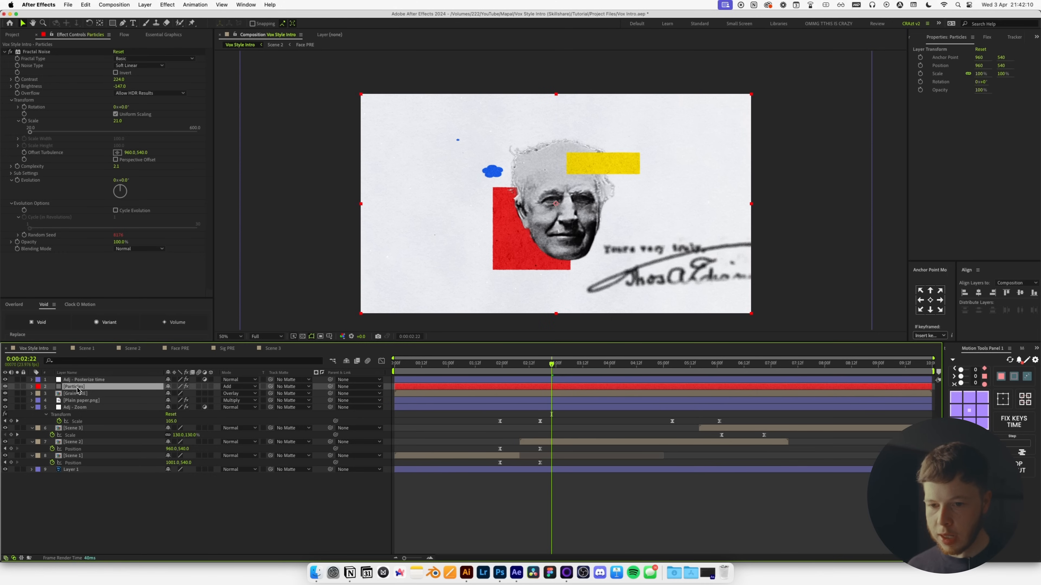
left_click(70, 402)
left_click(79, 408)
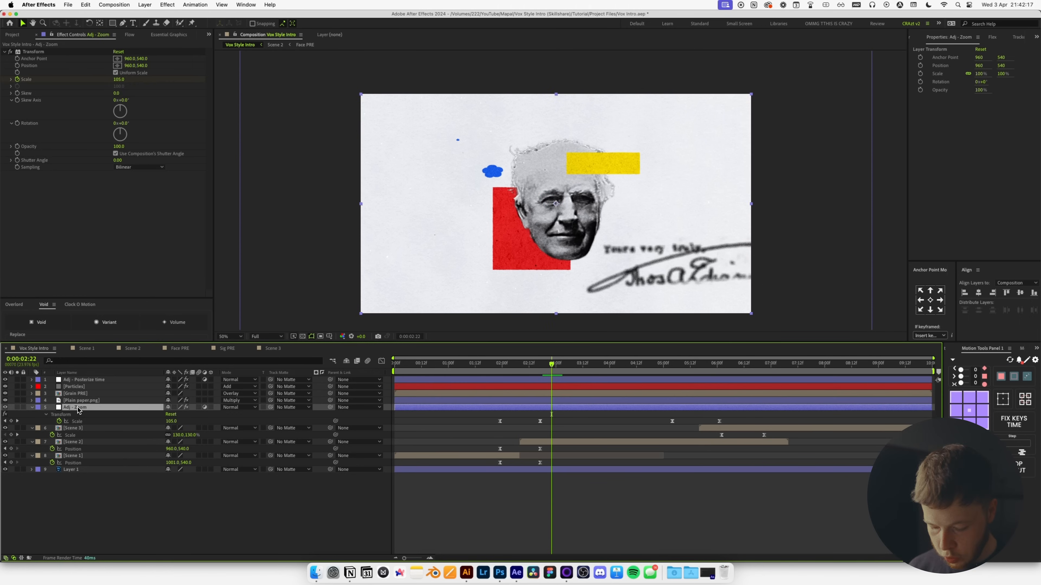
Add a new adjustment layer with a Transform effect scaled to 101.
key("super+alt+y")
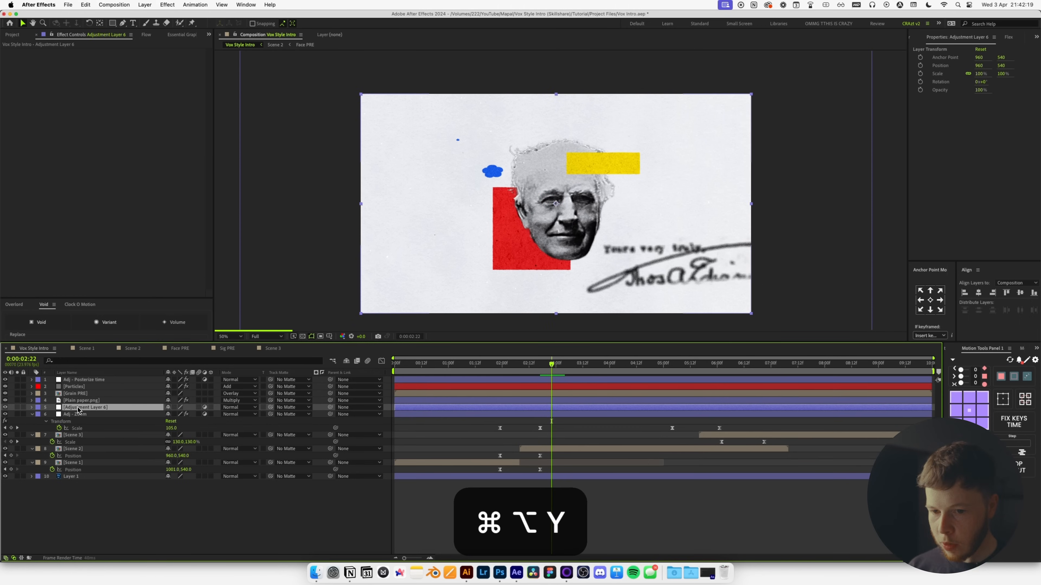
key("ctrl+space")
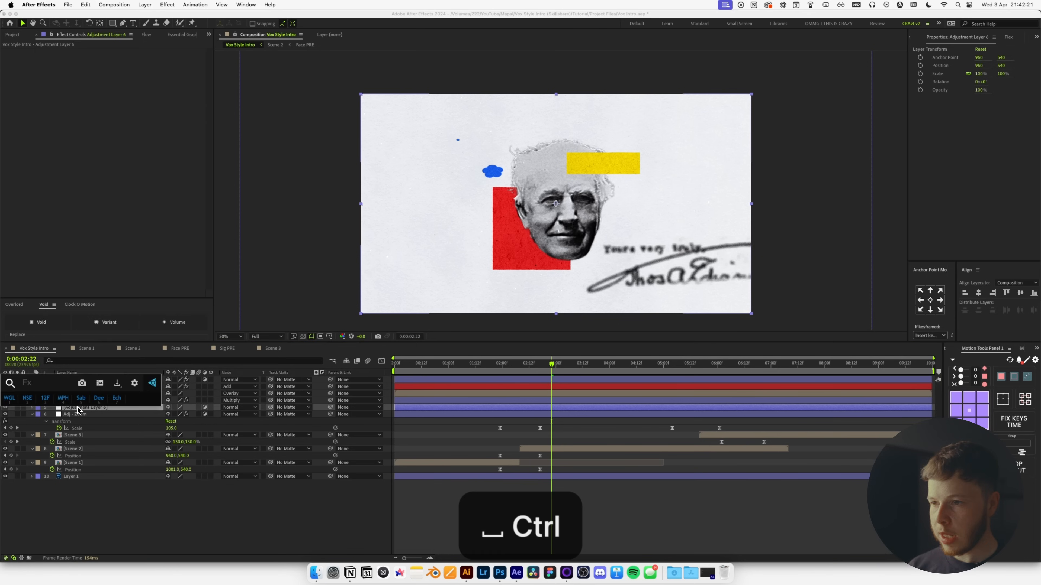
type("trans")
key("Return")
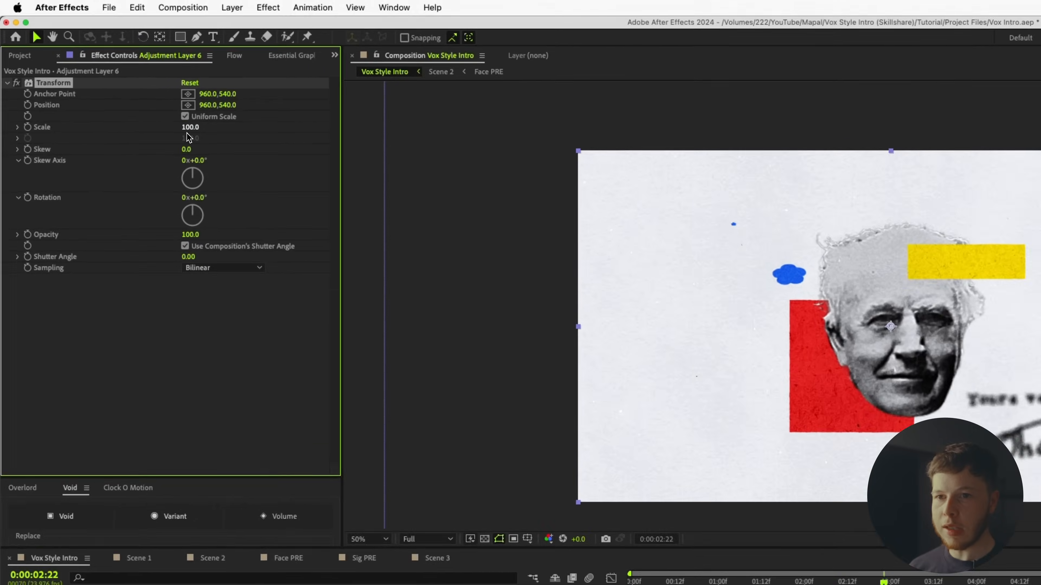
left_click(117, 79)
type("101")
key("Return")
Give Transform Position the expression posterizeTime(6); wiggle(222,2) and preview the shake.
left_click(35, 131, "alt")
type("posterizeTime()")
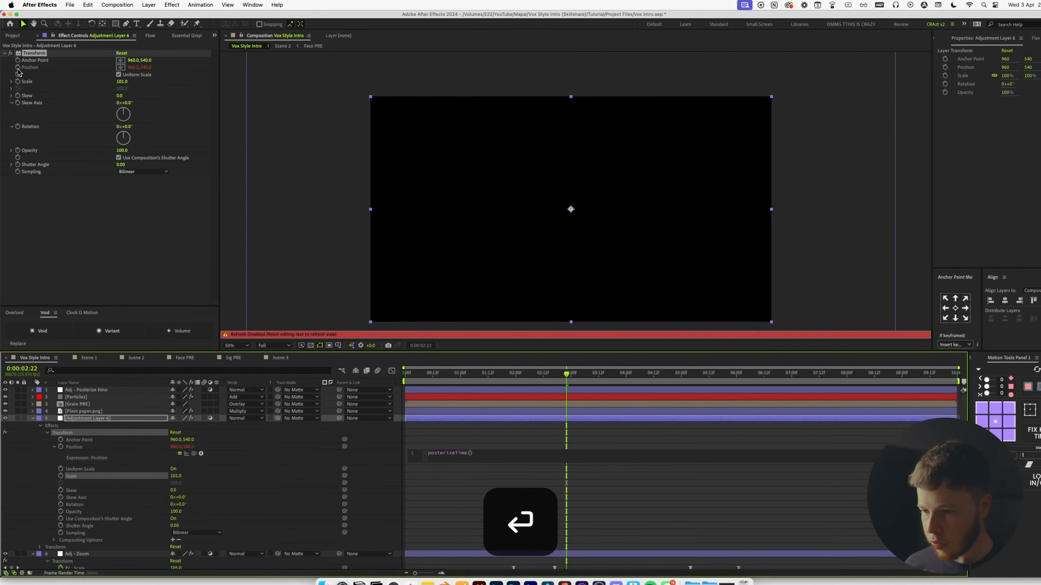
type("6")
key("End")
key("Return")
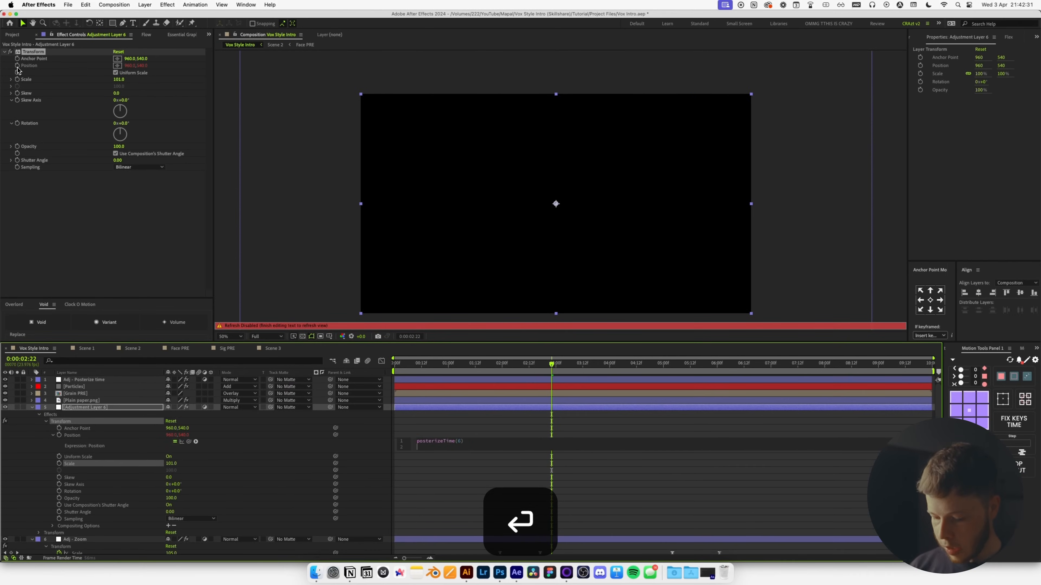
type("wiggle()")
type("222,2")
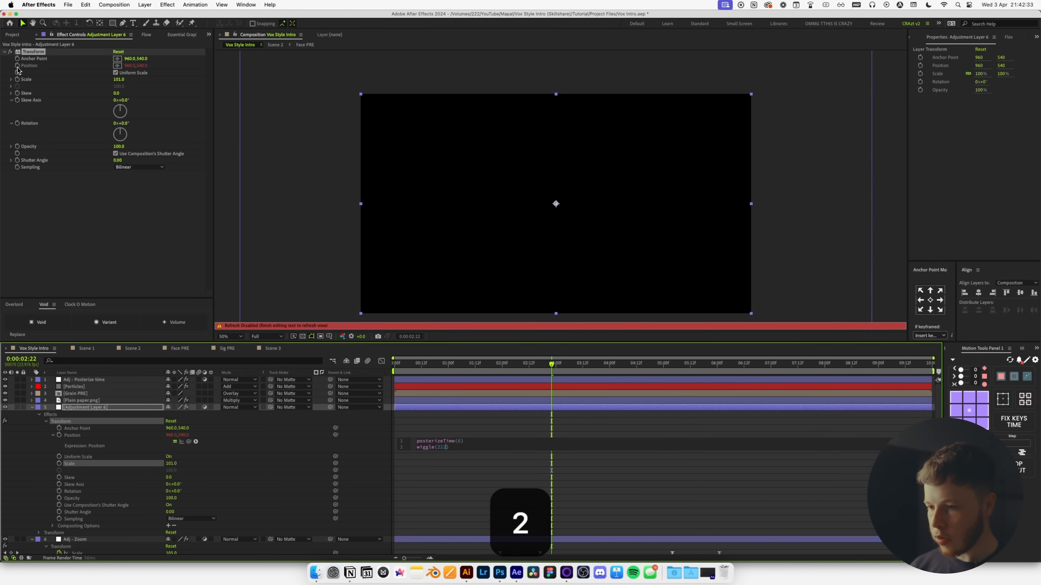
left_click(479, 476)
key("space")
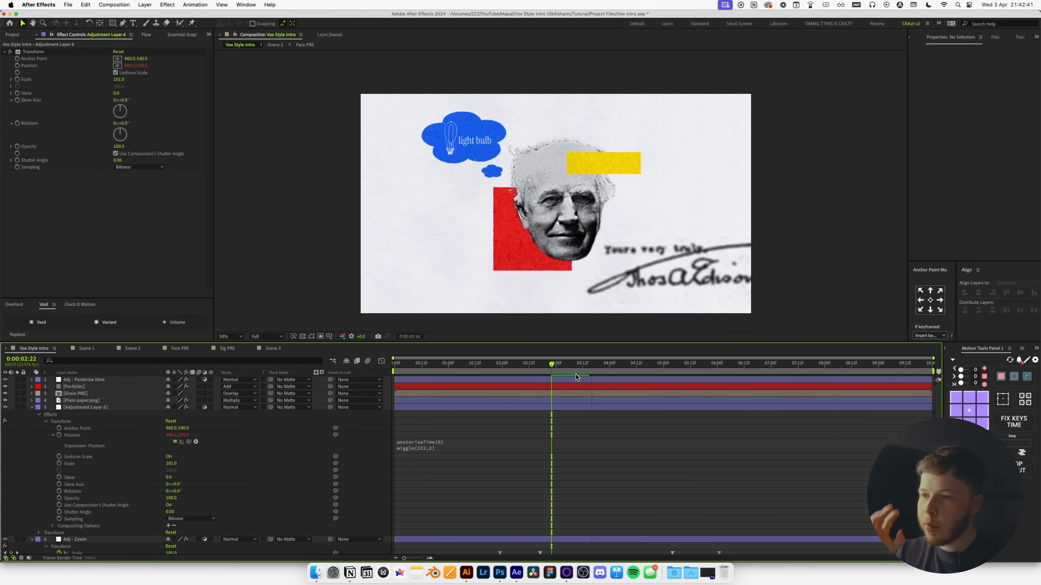
key("space")
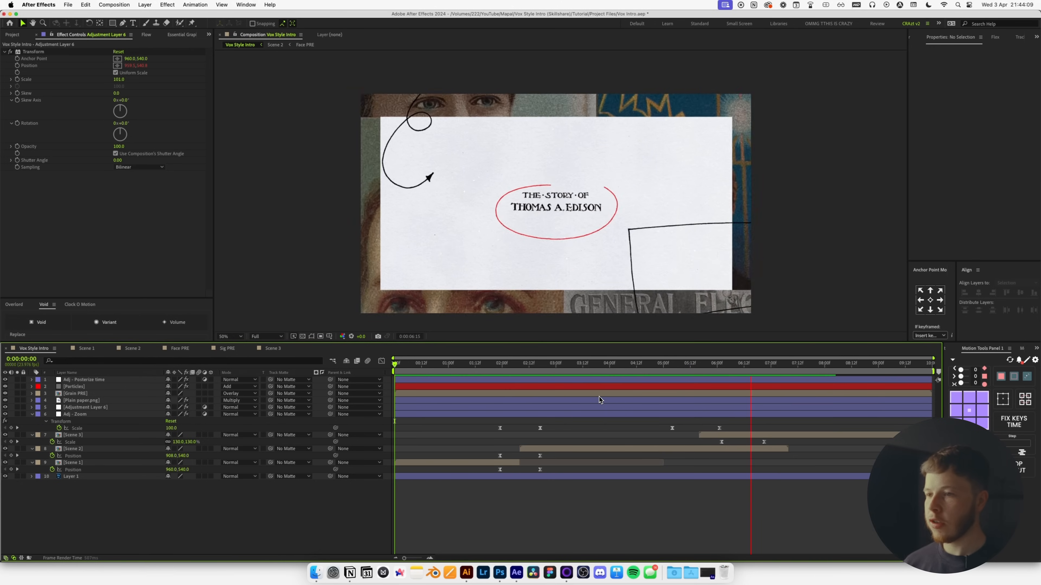
Return to the opening lightbulb scene and open Scene 1, then its Bulb Radial Array PRE precomp.
key("space")
mouse_move(447, 362)
left_mouse_down()
mouse_move(425, 365)
mouse_move(451, 369)
mouse_move(433, 371)
left_mouse_up()
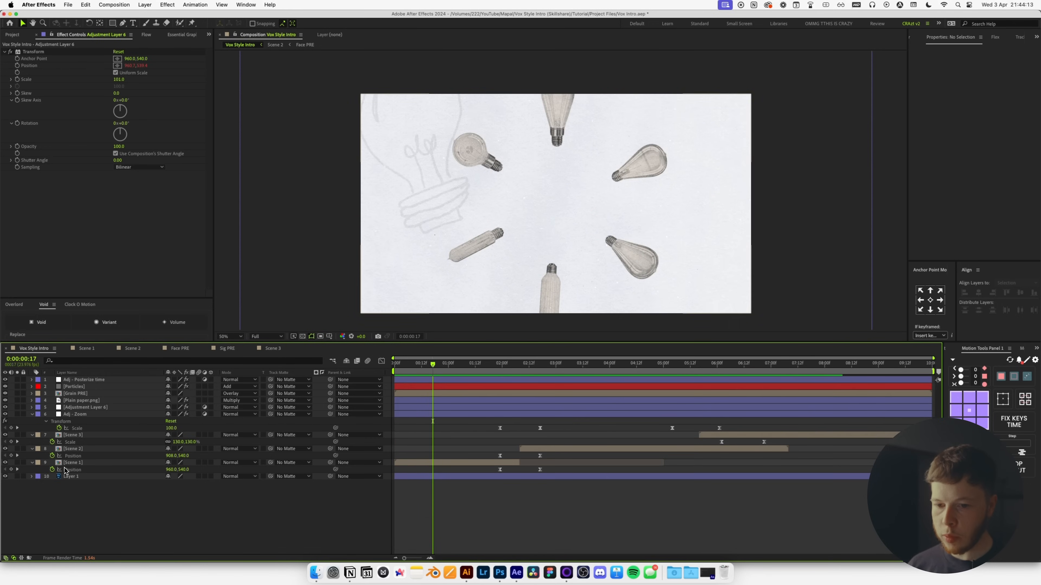
double_click(70, 463)
left_click(86, 422)
key("ctrl+space")
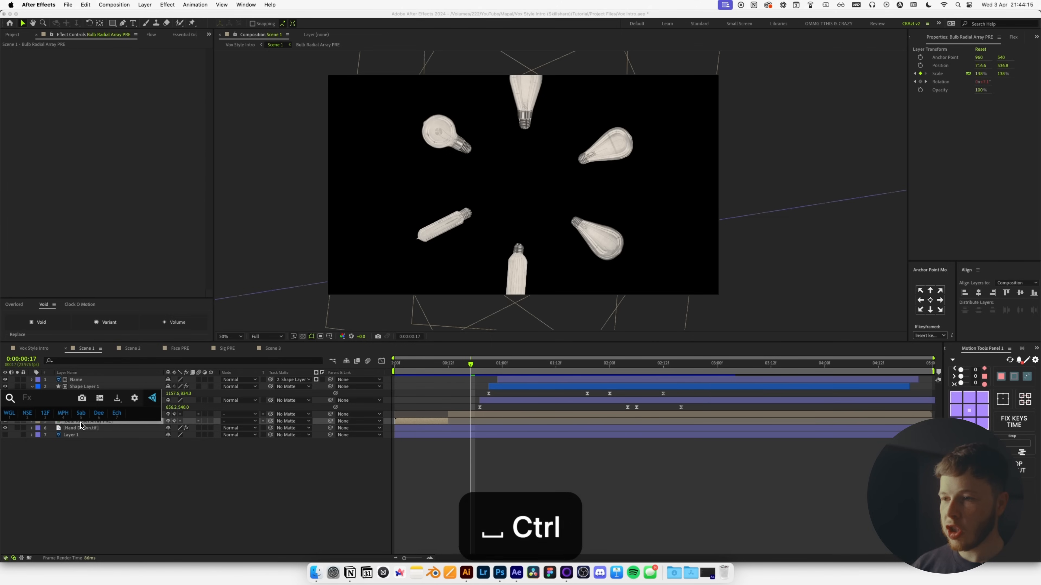
left_click(81, 423)
double_click(81, 423)
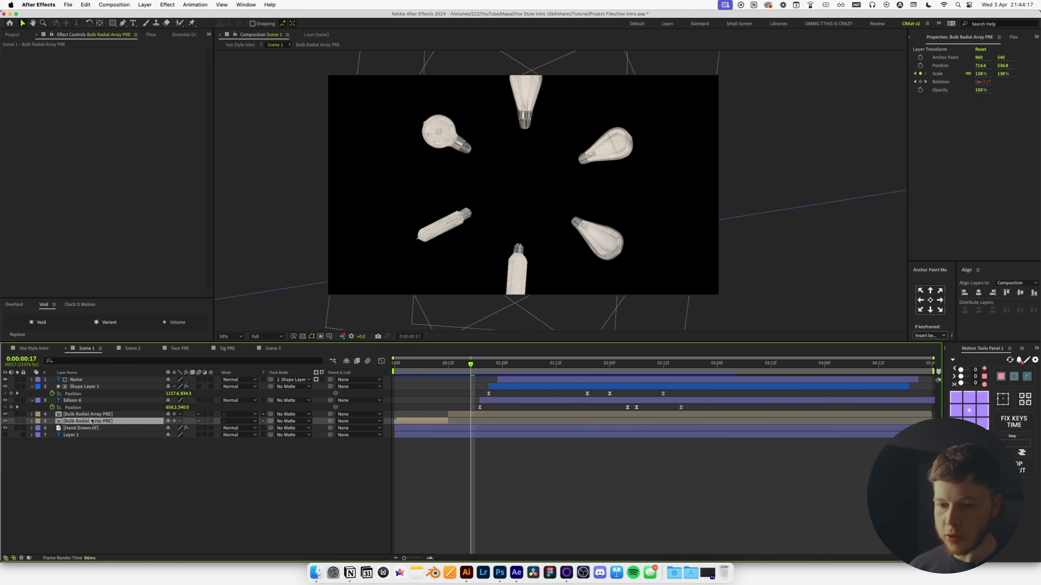
Add an adjustment layer with Hue/Saturation at Master Saturation -100.
key("super+alt+y")
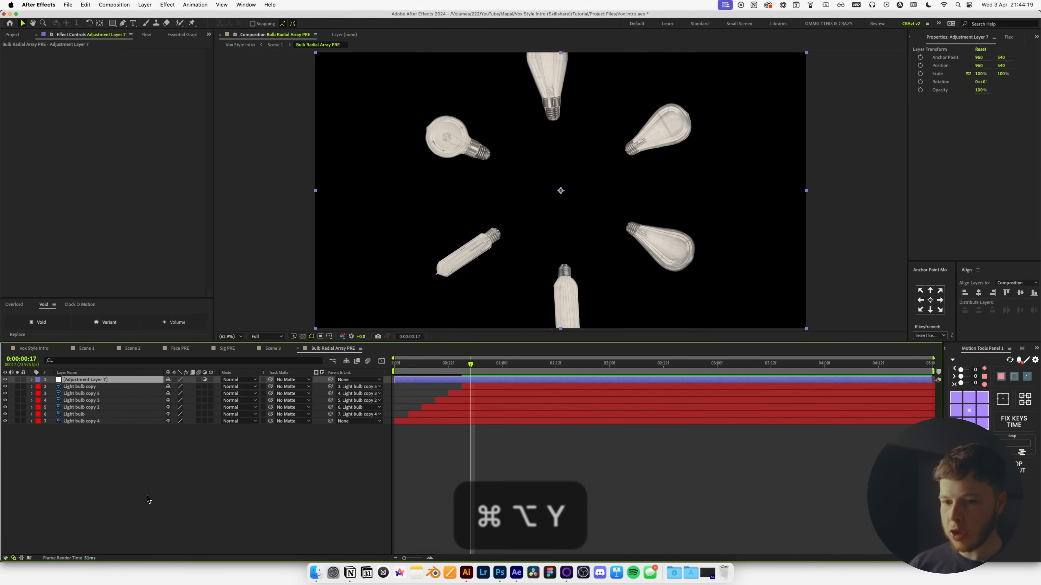
key("ctrl+space")
type("hy")
key("BackSpace")
type("ue")
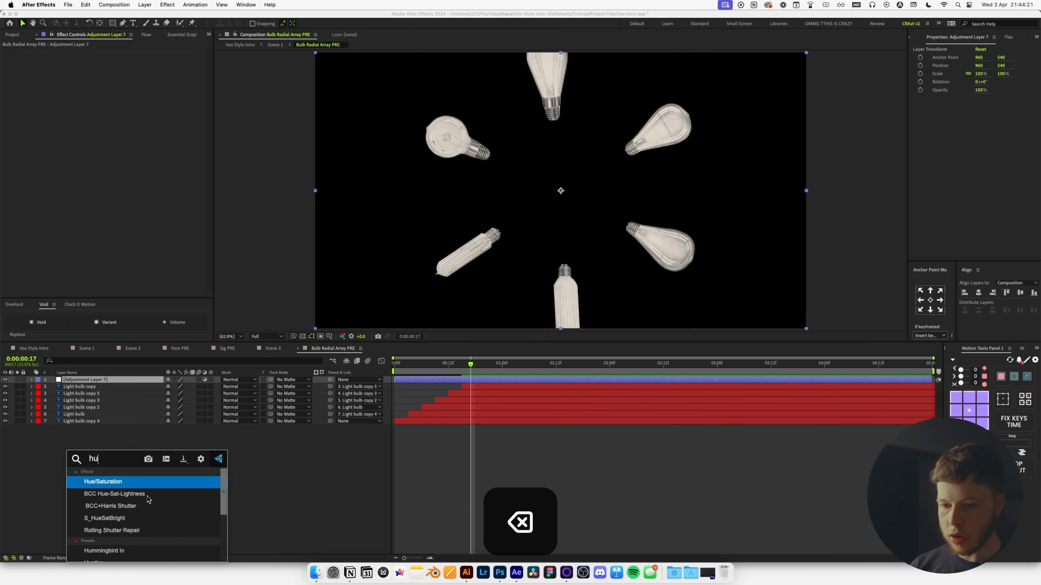
key("Return")
left_click_drag(68, 126, 19, 126)
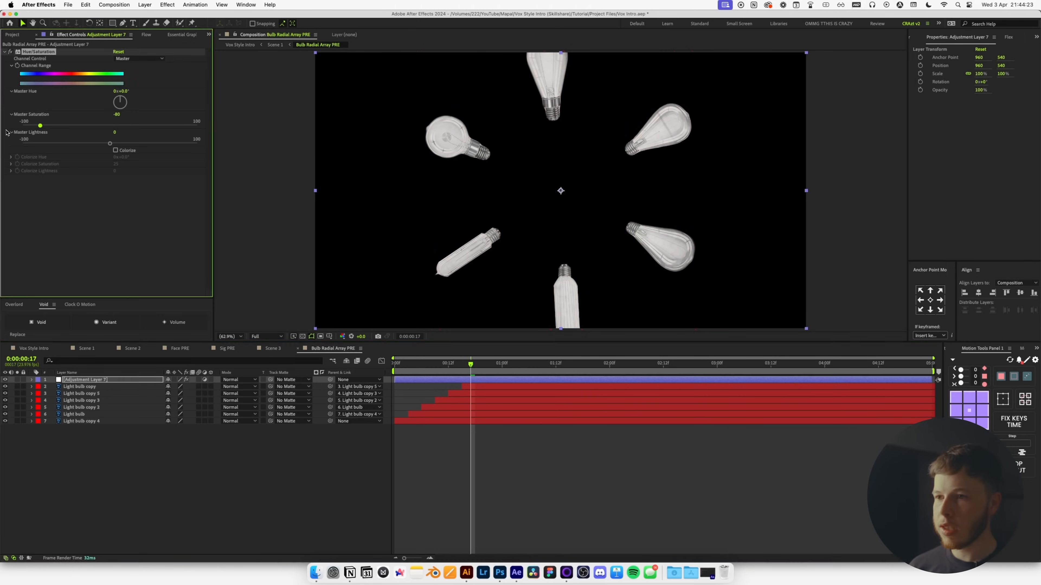
Apply Levels with input black 8095.6 and input white 26214.4.
key("ctrl+space")
type("l;")
key("BackSpace")
type("ev")
key("Return")
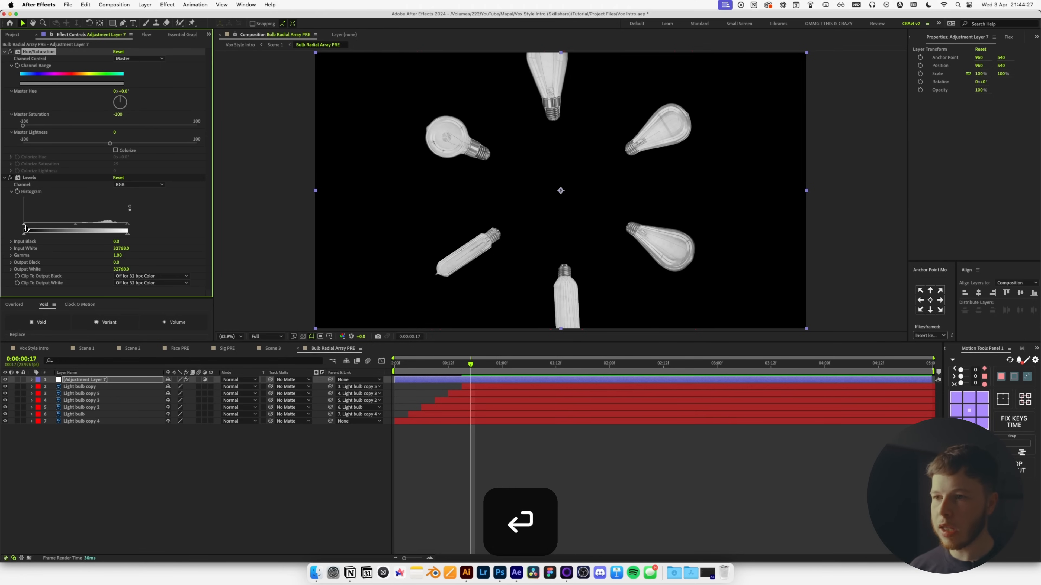
left_click_drag(25, 228, 50, 228)
left_click_drag(128, 229, 115, 229)
Switch back to Vox Style Intro and scrub through to THE ELECTRIC LIGHT title and back.
left_click(35, 348)
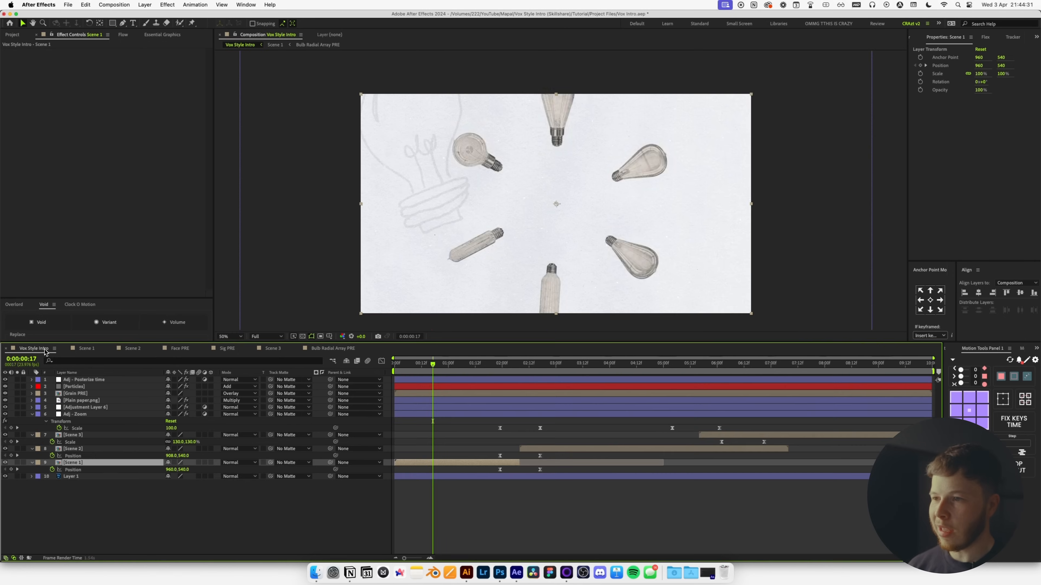
mouse_move(466, 367)
left_mouse_down()
mouse_move(447, 367)
mouse_move(595, 353)
mouse_move(788, 354)
left_mouse_up()
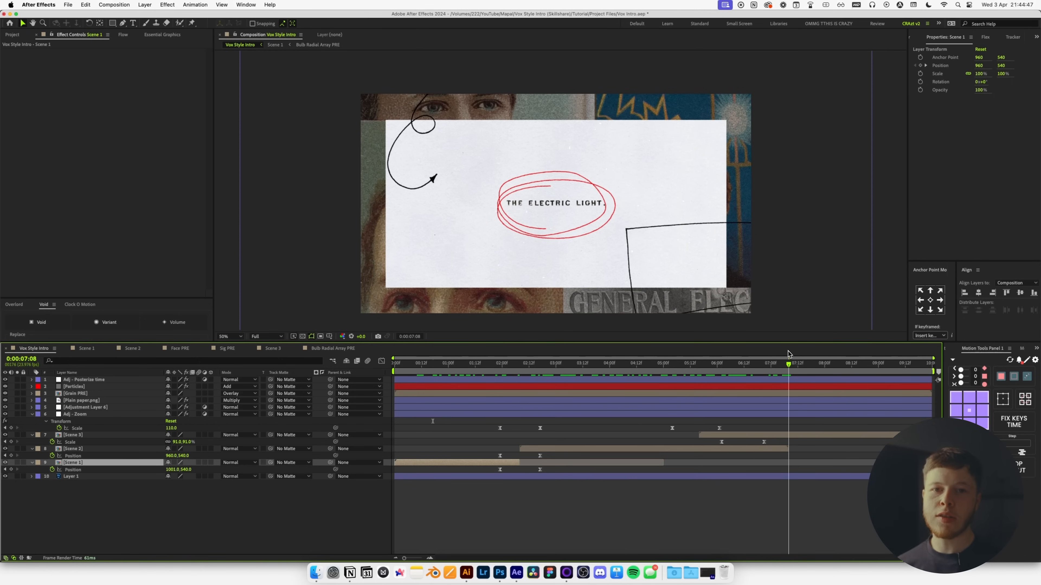
left_click_drag(789, 353, 580, 391)
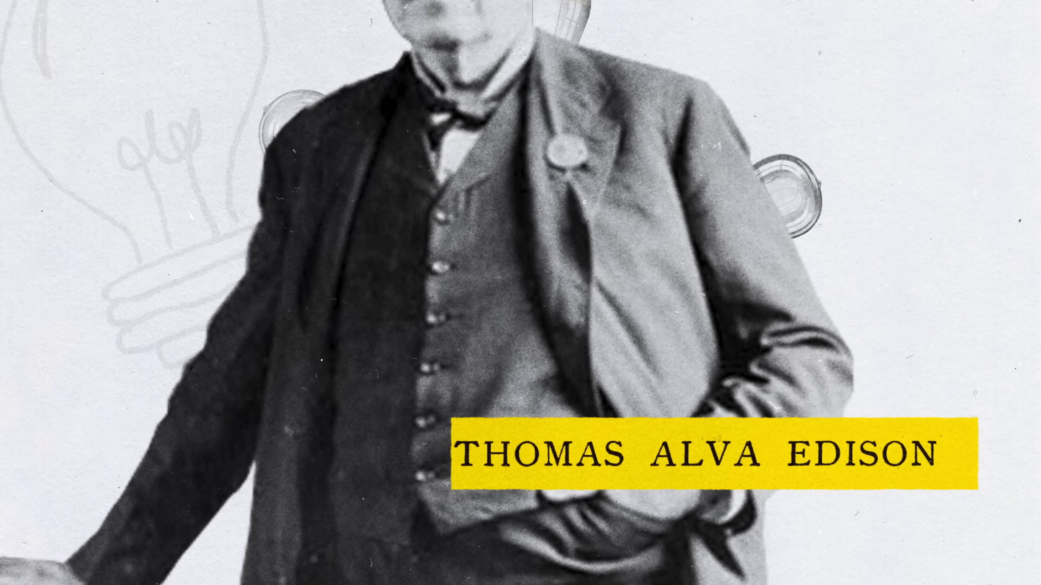